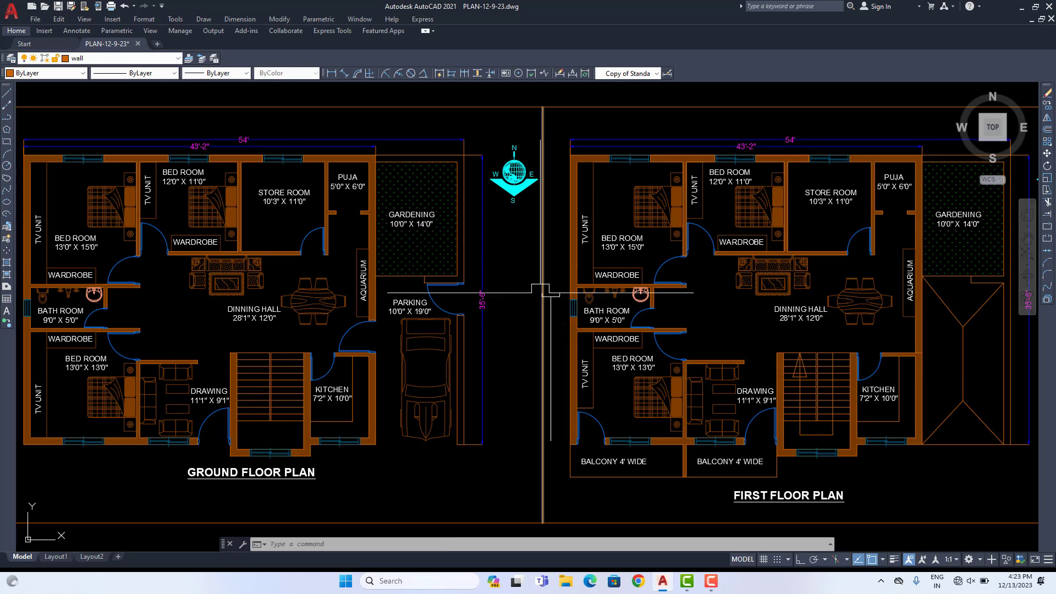
Step: Examine the room layouts of the ground floor and first floor plans
middle_drag(369, 335, 515, 335)
scroll(515, 335, up, 3)
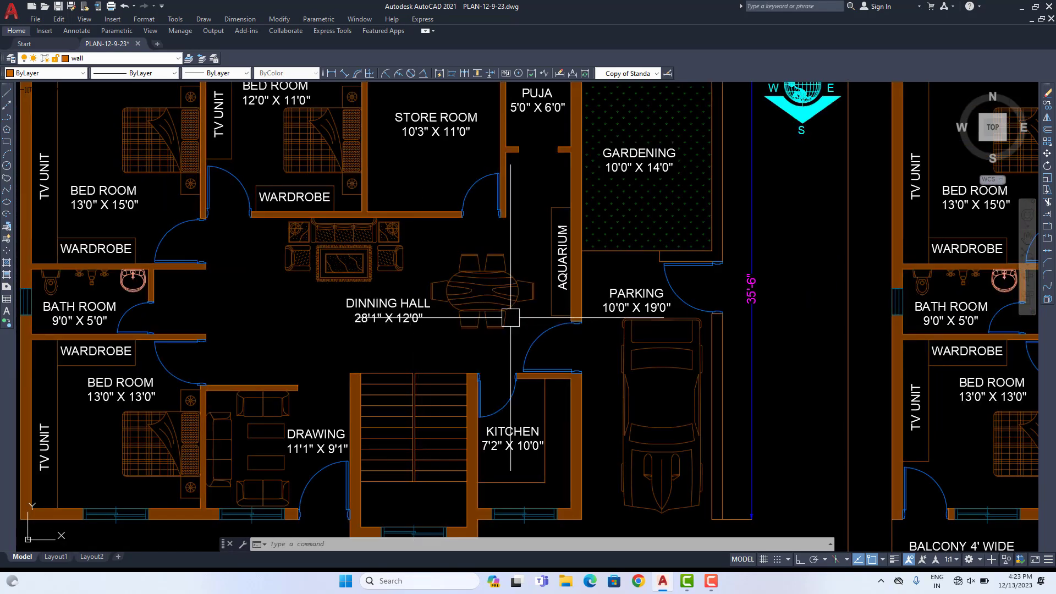
scroll(507, 382, down, 3)
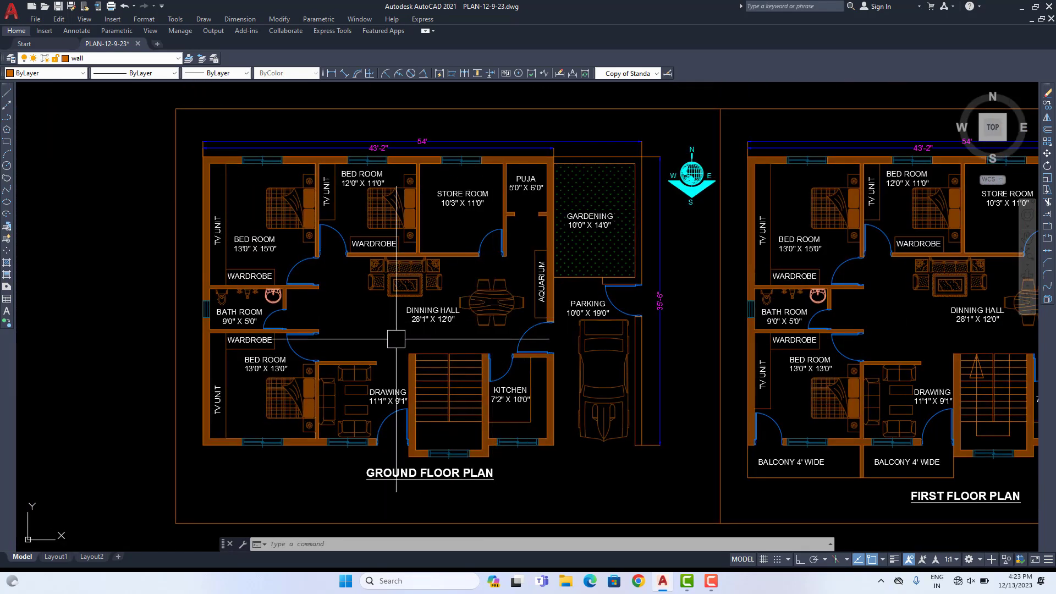
middle_drag(473, 317, 507, 314)
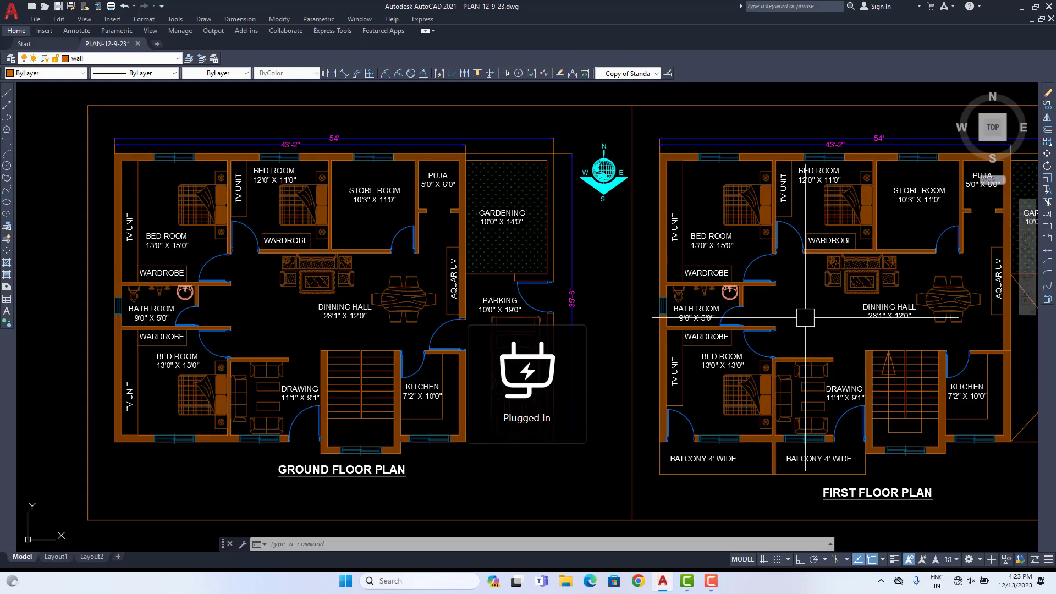
mouse_move(941, 308)
middle_down()
mouse_move(825, 306)
mouse_move(759, 330)
middle_up()
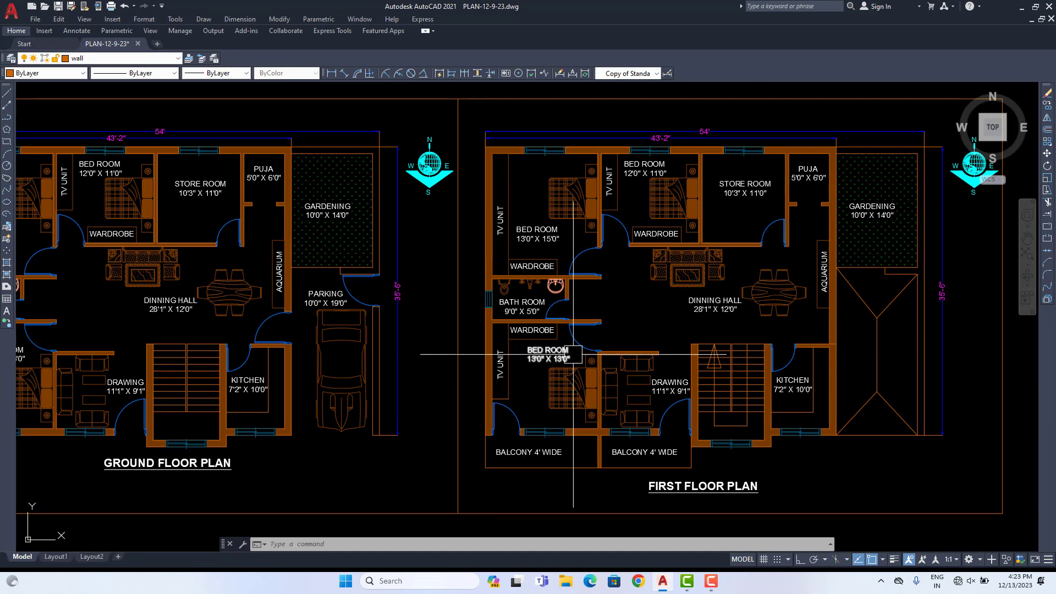
scroll(649, 352, down, 2)
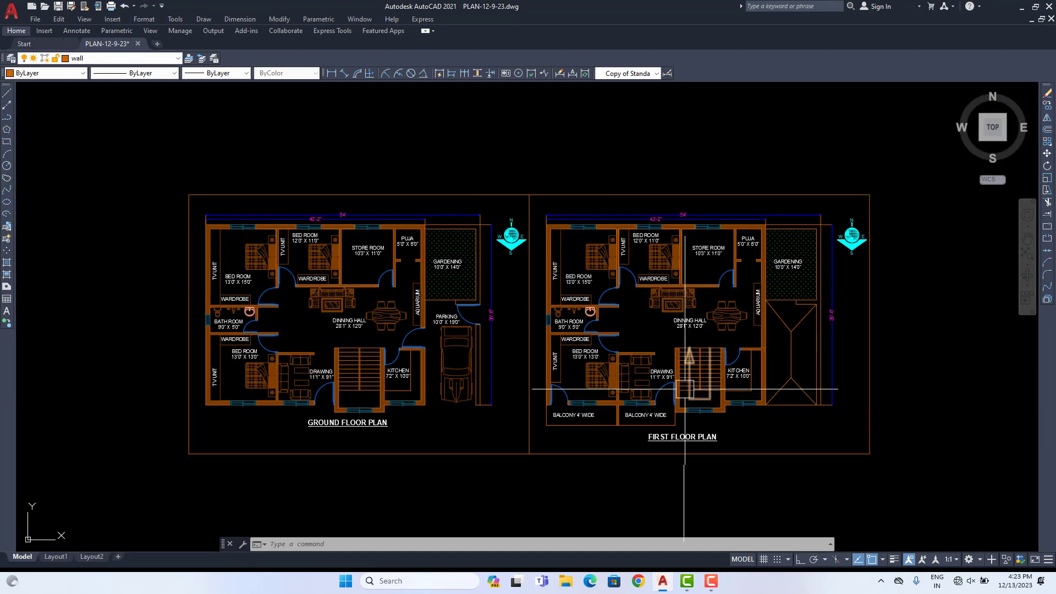
scroll(386, 323, up, 2)
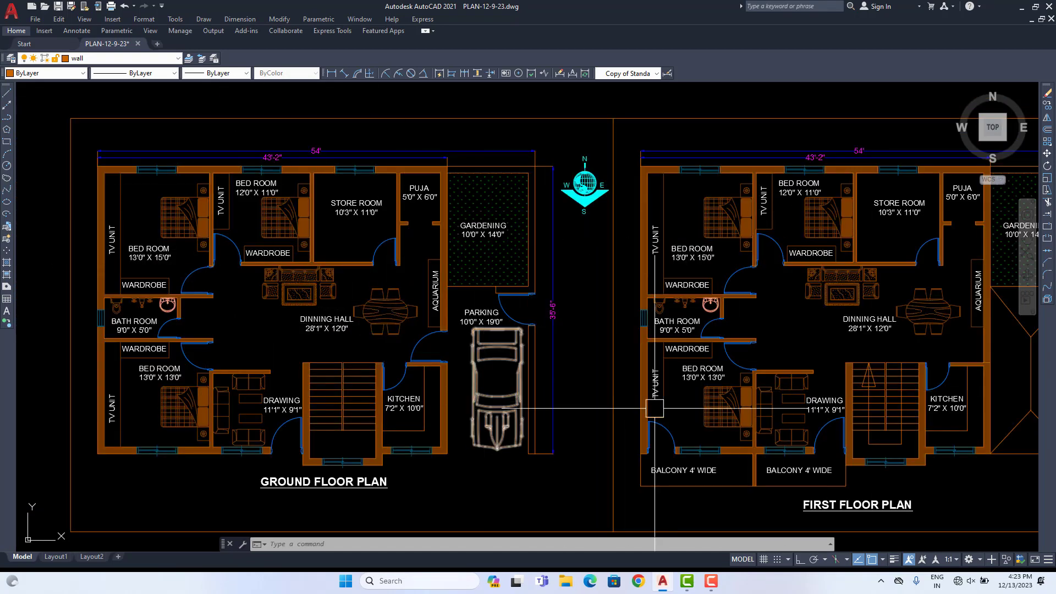
middle_drag(714, 378, 585, 377)
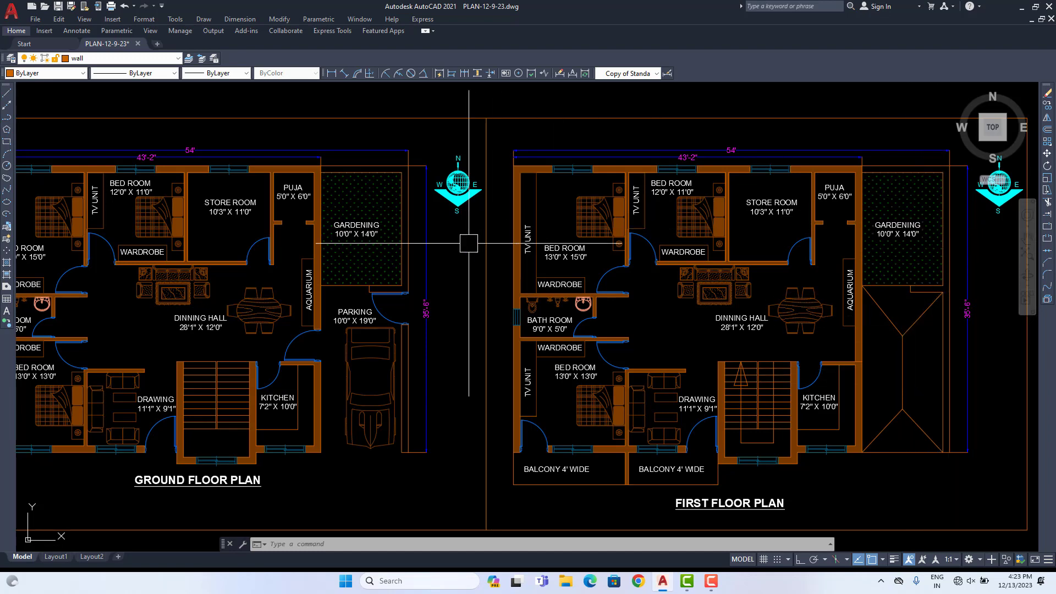
scroll(441, 244, down, 4)
scroll(373, 253, up, 4)
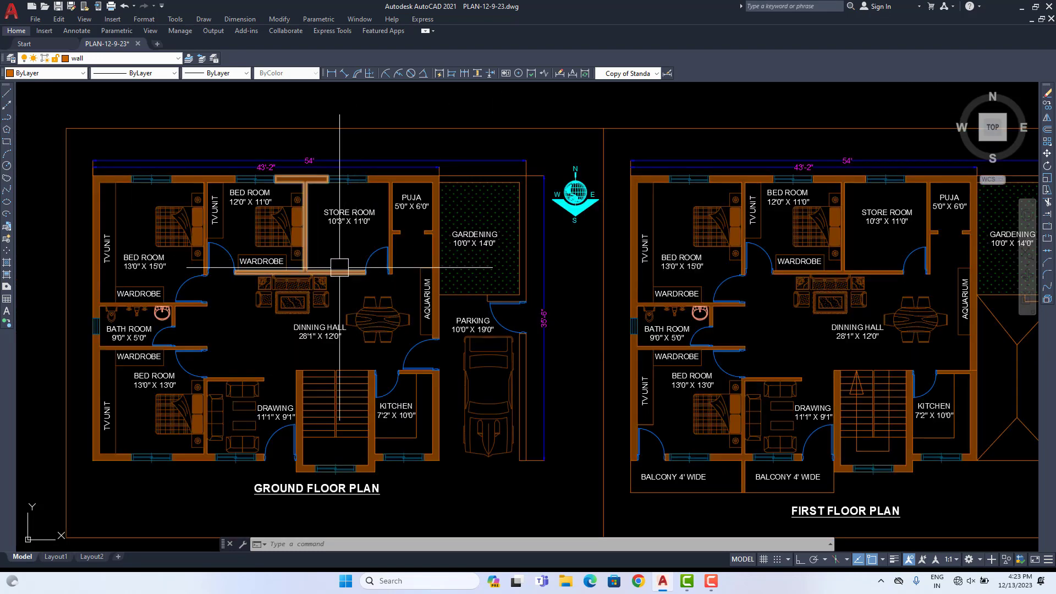
scroll(396, 308, down, 2)
scroll(266, 287, up, 4)
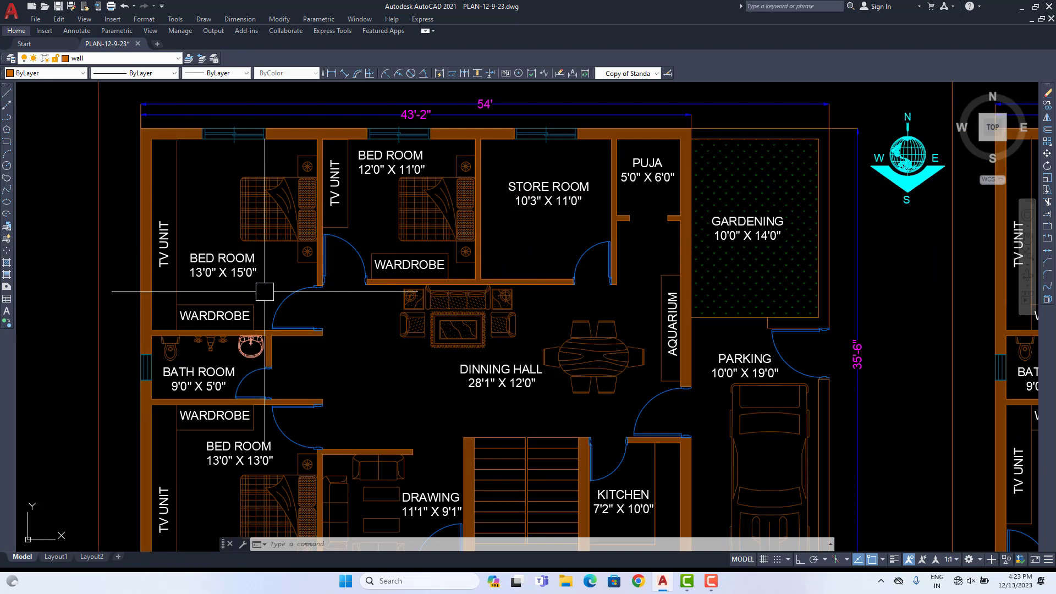
scroll(267, 288, down, 2)
scroll(366, 306, down, 3)
scroll(310, 371, up, 3)
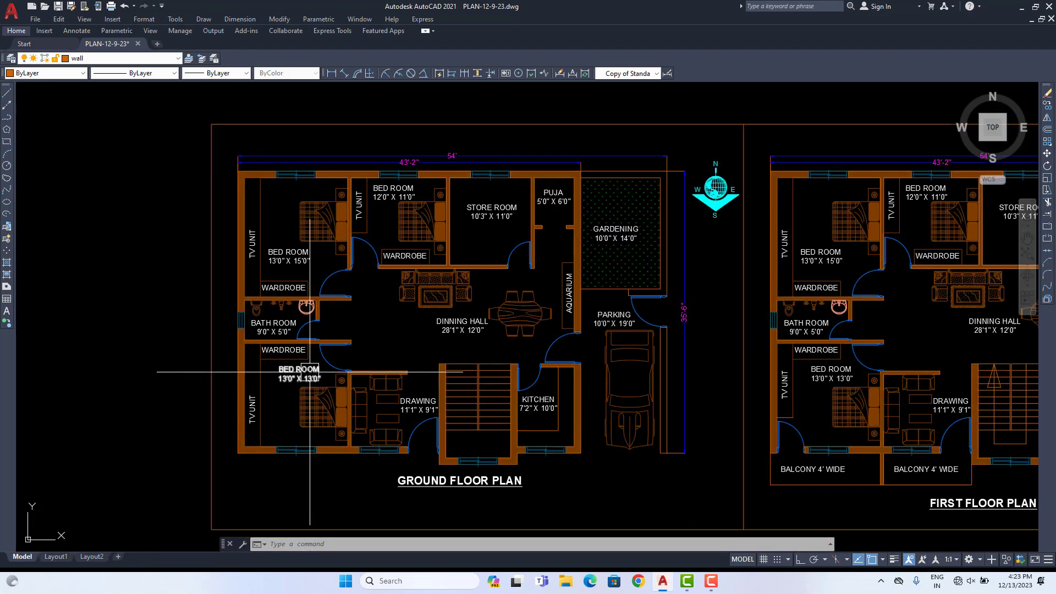
scroll(310, 371, down, 3)
scroll(335, 330, up, 3)
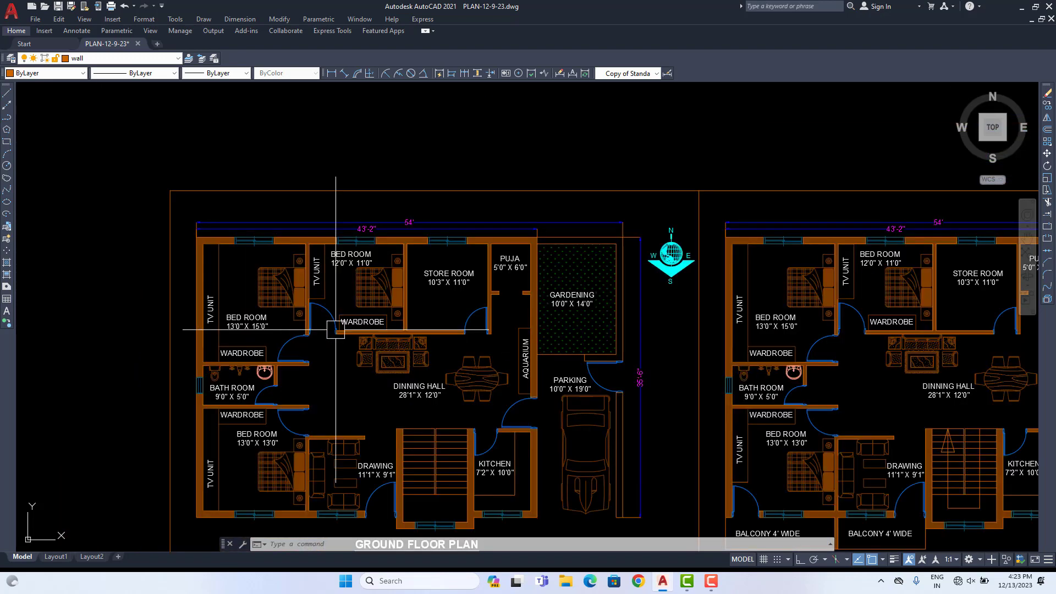
scroll(397, 332, down, 2)
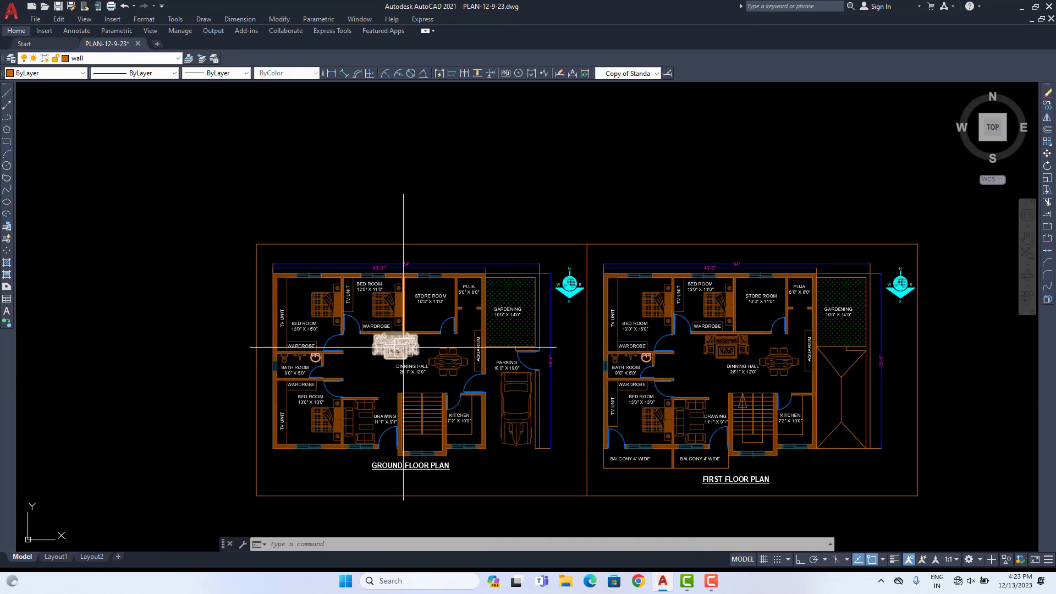
scroll(370, 372, down, 1)
scroll(413, 354, up, 1)
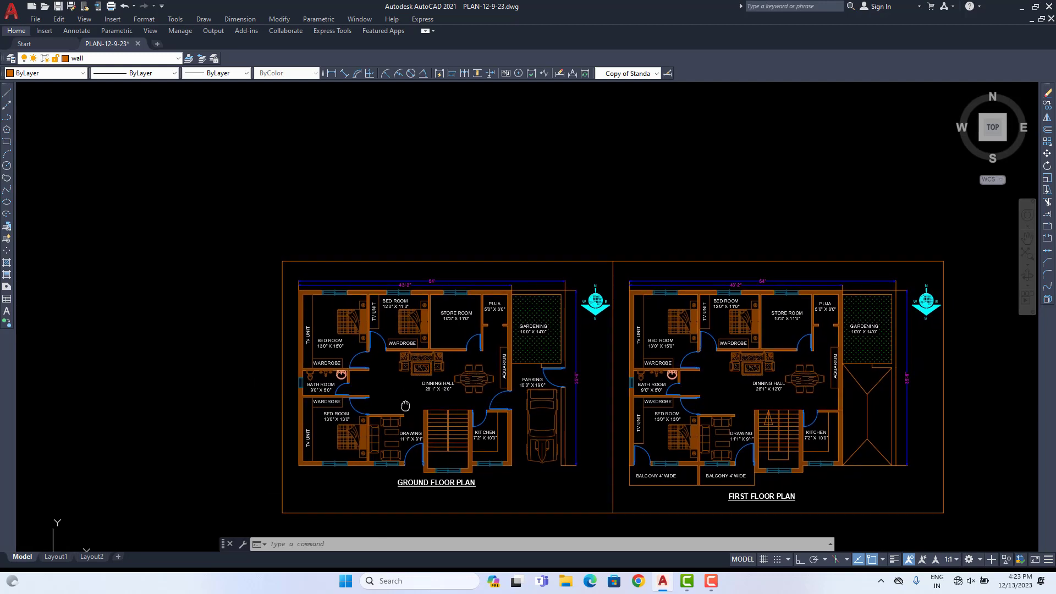
scroll(396, 392, up, 2)
middle_drag(419, 397, 405, 367)
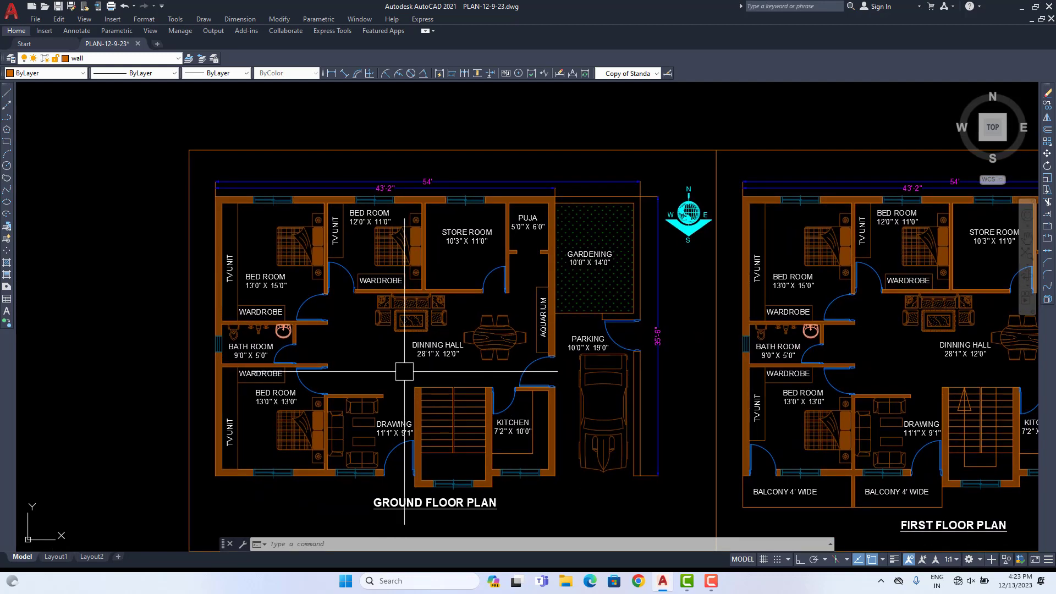
text(XL)
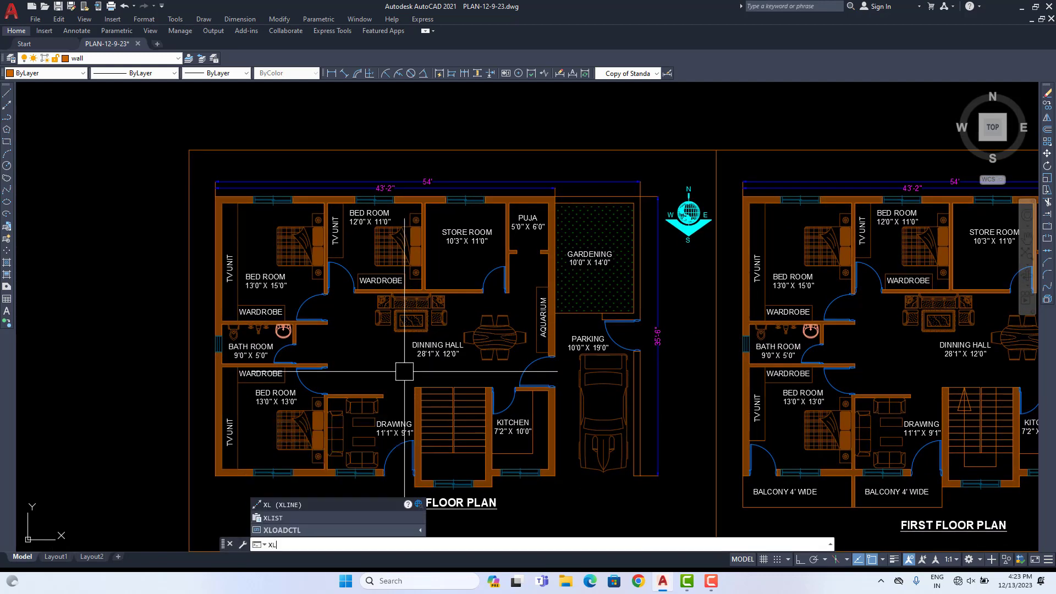
key(Return)
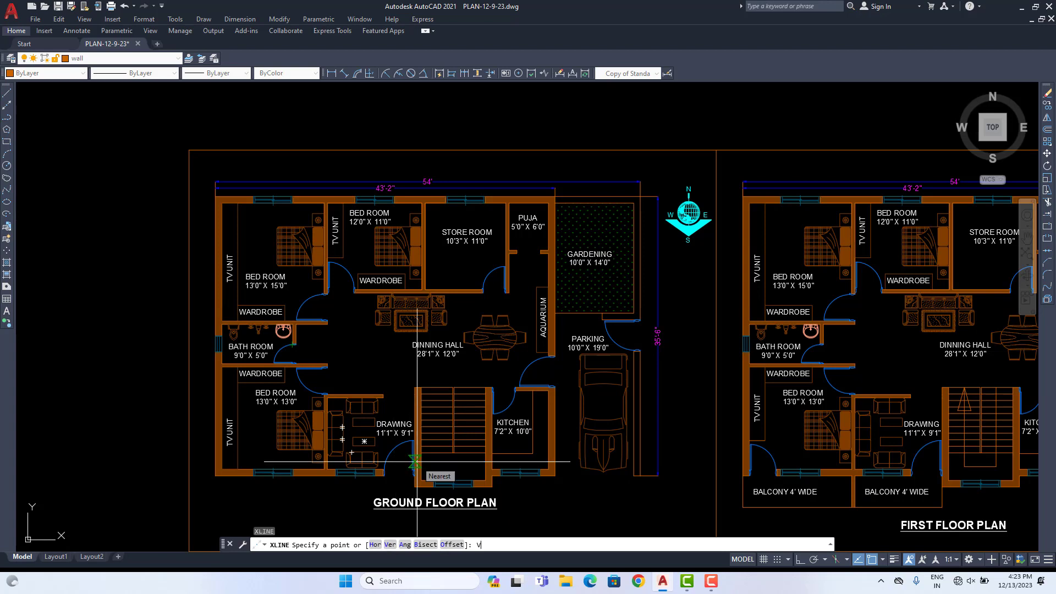
key(Return)
scroll(435, 438, down, 3)
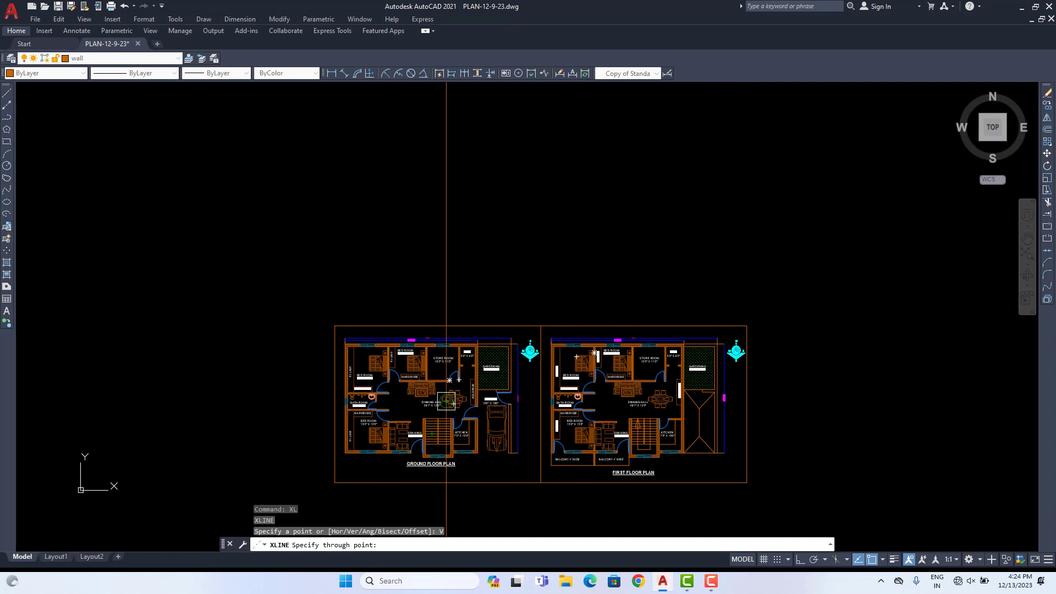
key(Escape)
key(Escape)
Step: Draw a horizontal construction line across the empty area just above the two floor plans
scroll(436, 354, up, 2)
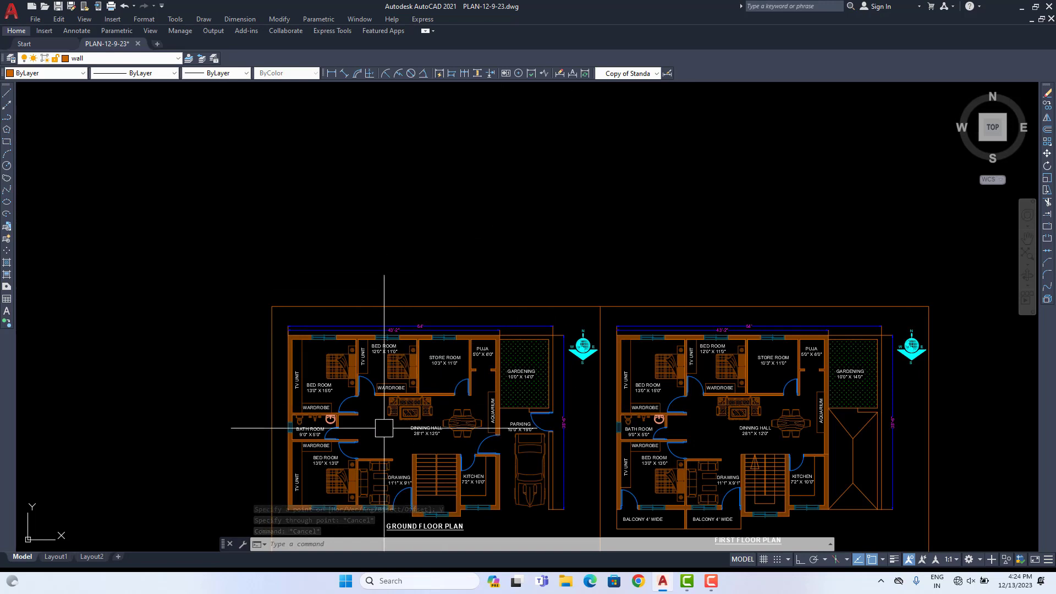
text(xl)
key(Return)
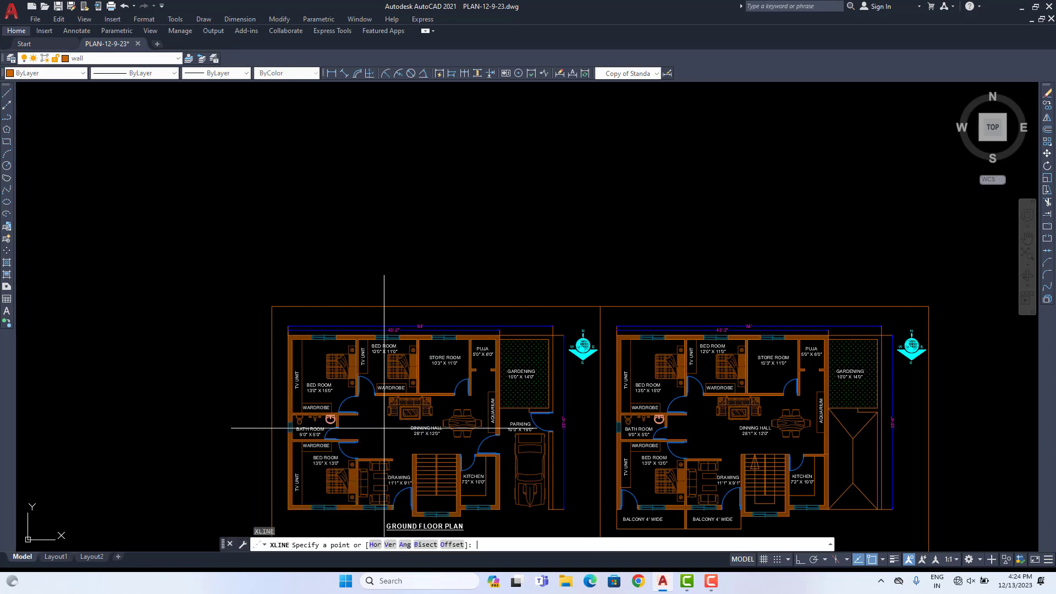
text(H)
key(Return)
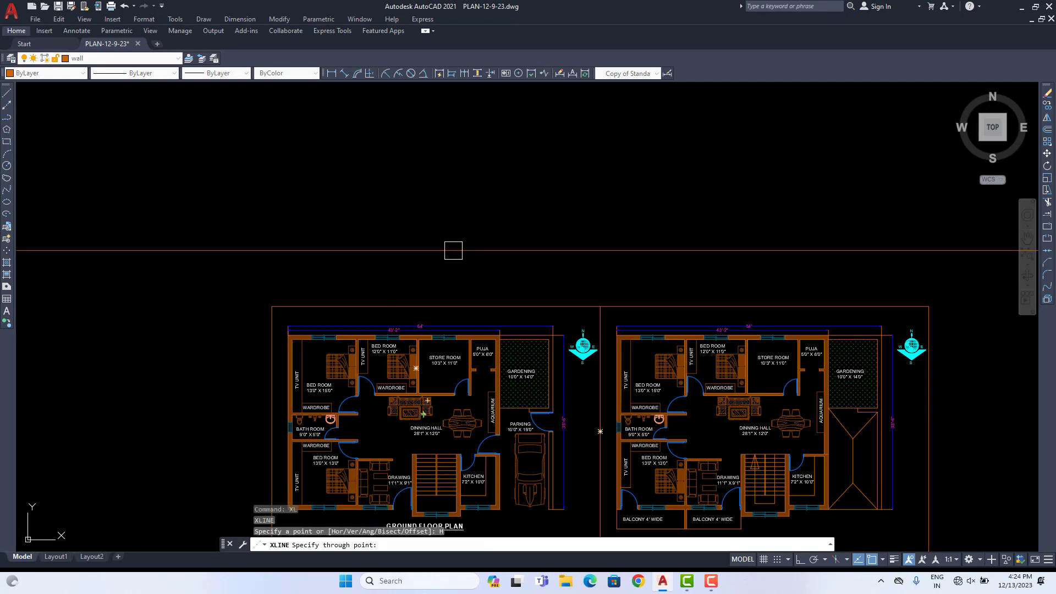
click(453, 251)
scroll(452, 333, down, 2)
scroll(442, 441, up, 4)
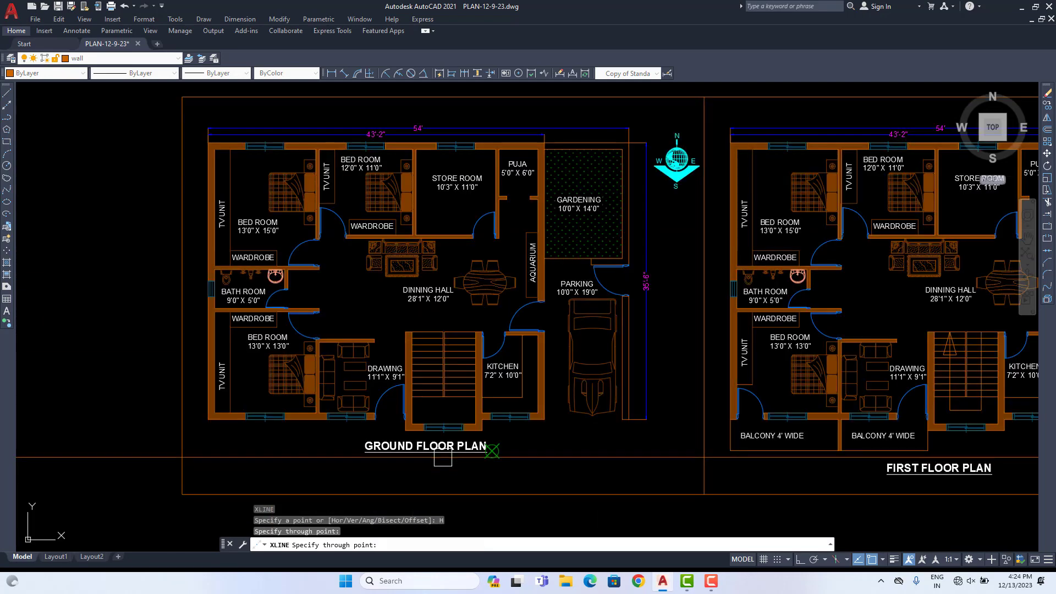
scroll(443, 441, down, 4)
scroll(444, 319, up, 2)
scroll(438, 404, down, 2)
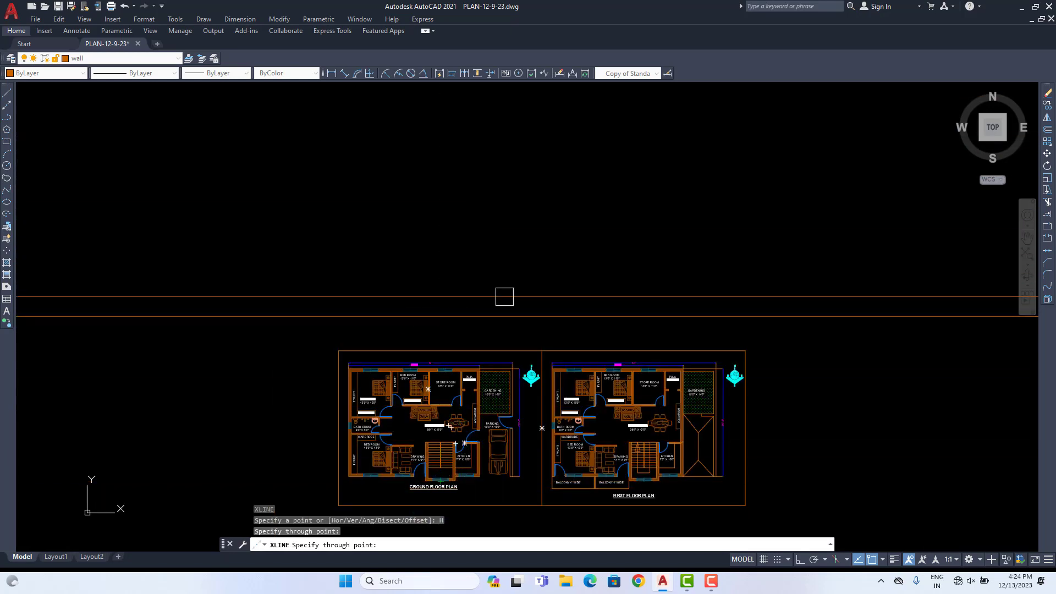
key(Escape)
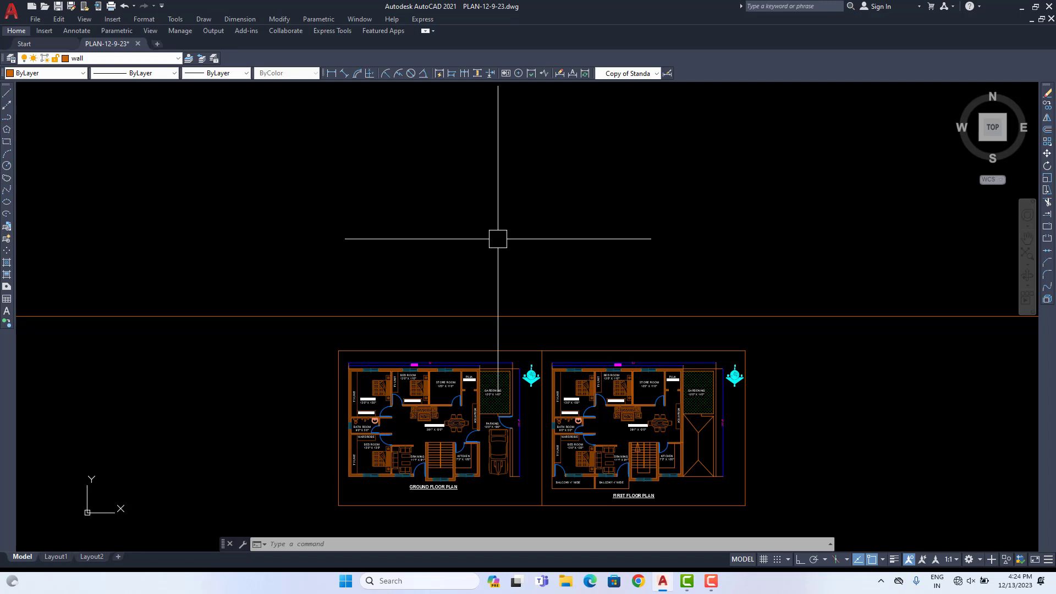
Step: Offset the horizontal construction line upward by 2'
text(o)
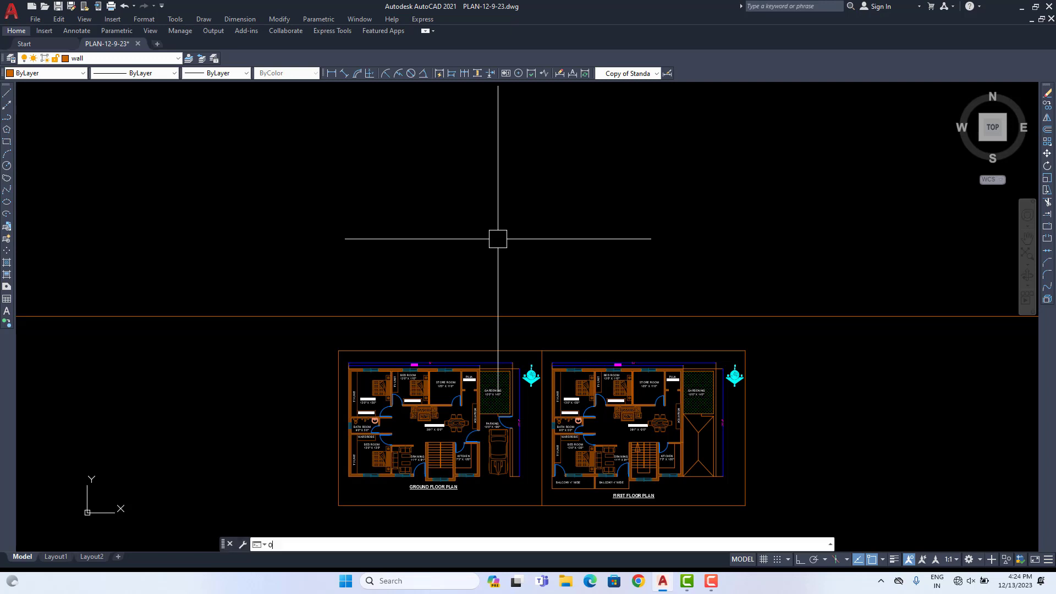
key(Return)
text(2')
key(Return)
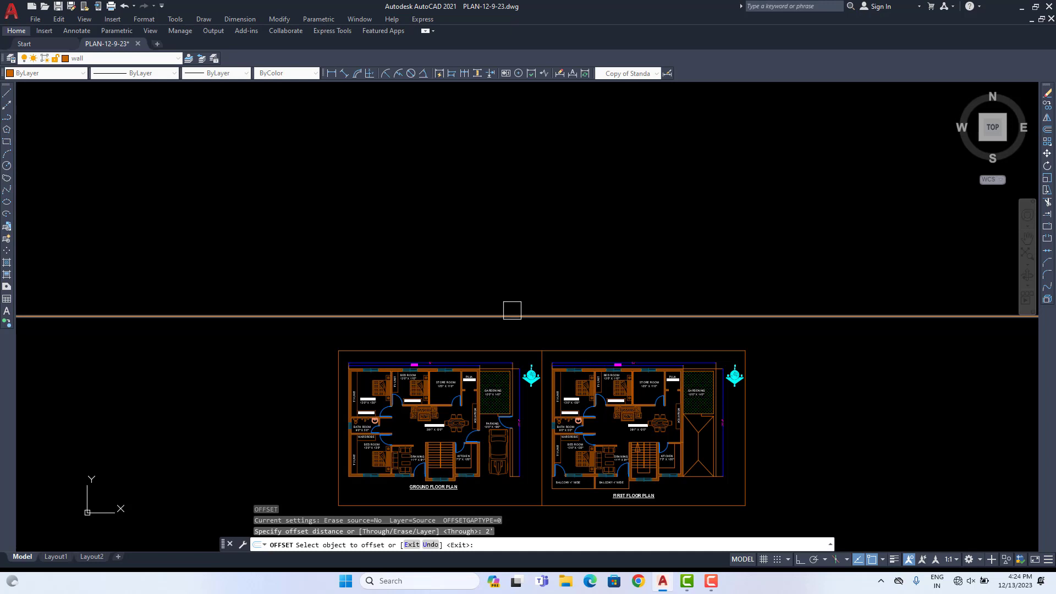
click(495, 360)
click(490, 317)
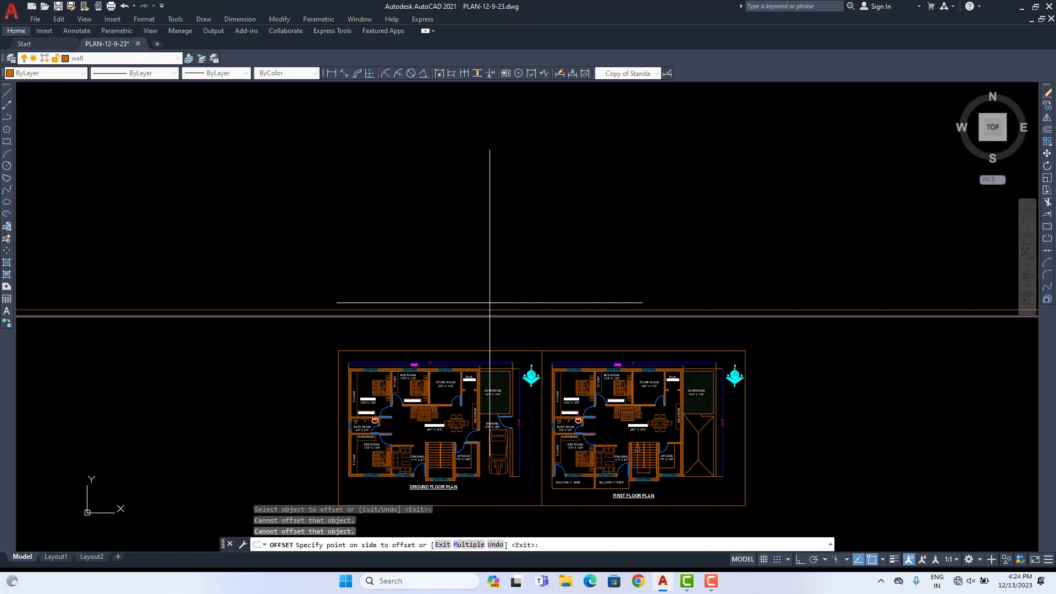
click(494, 244)
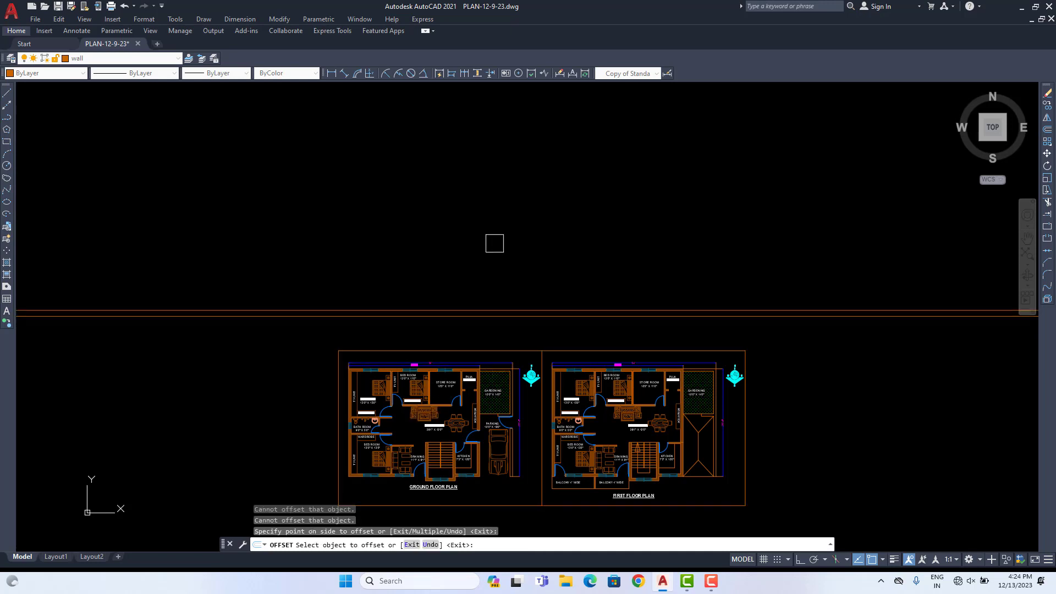
key(Escape)
Step: Examine the staircase and its surroundings in the ground floor plan
scroll(444, 337, up, 4)
scroll(439, 328, down, 5)
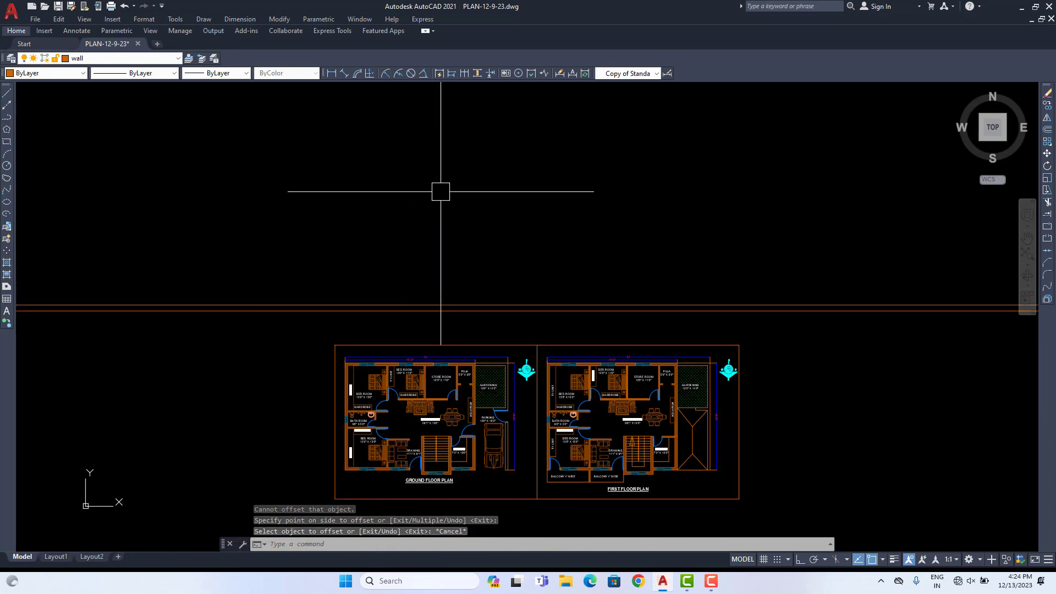
scroll(442, 459, up, 7)
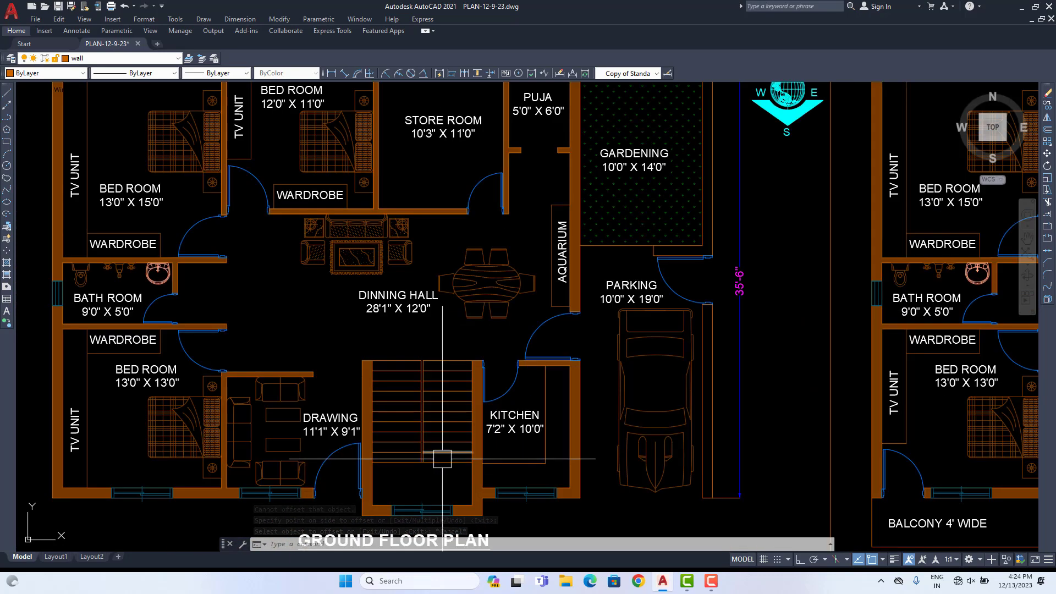
scroll(446, 440, up, 3)
middle_drag(447, 419, 469, 323)
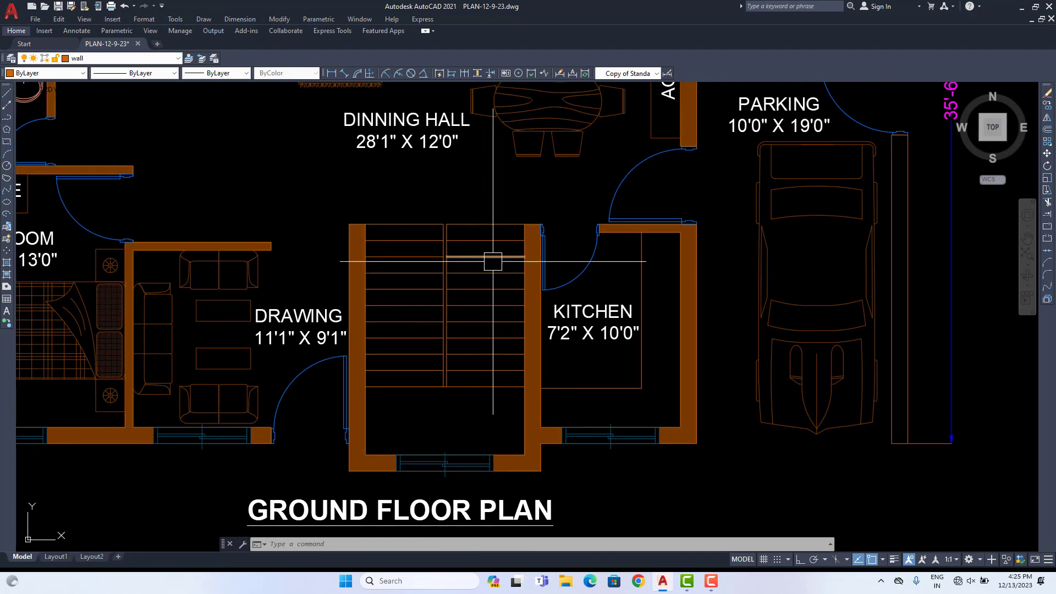
scroll(493, 262, down, 4)
scroll(487, 248, down, 2)
scroll(488, 212, up, 2)
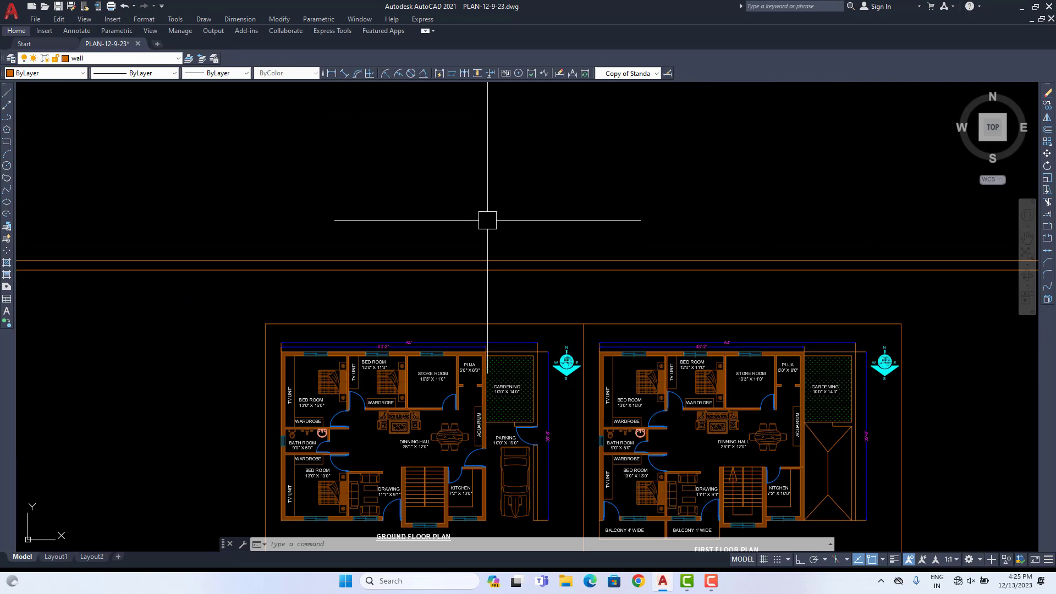
Step: Offset the upper of the two construction lines upward by 11'
text(o)
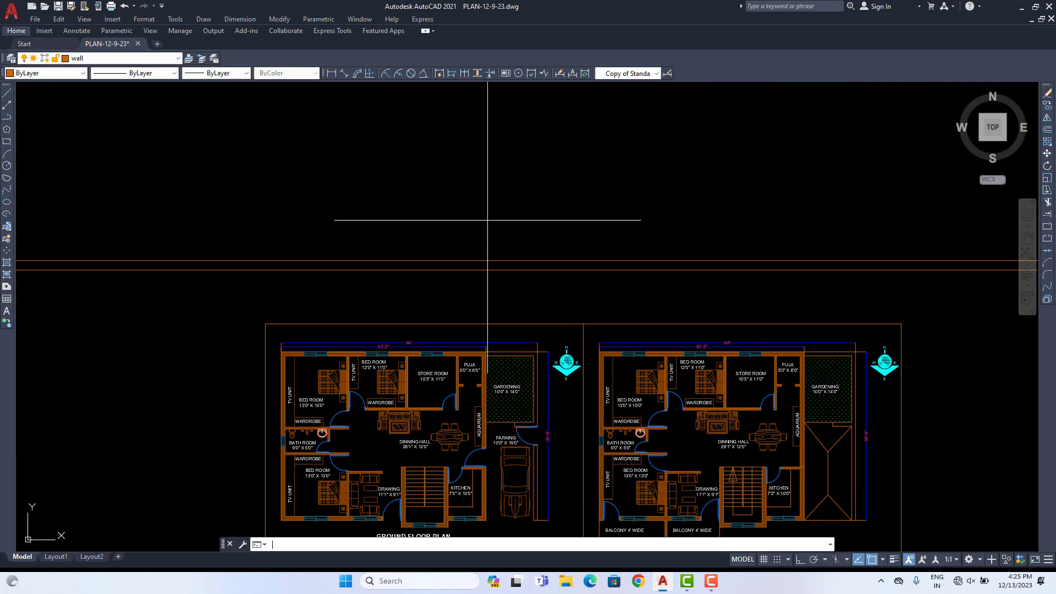
key(Return)
text(11')
key(Return)
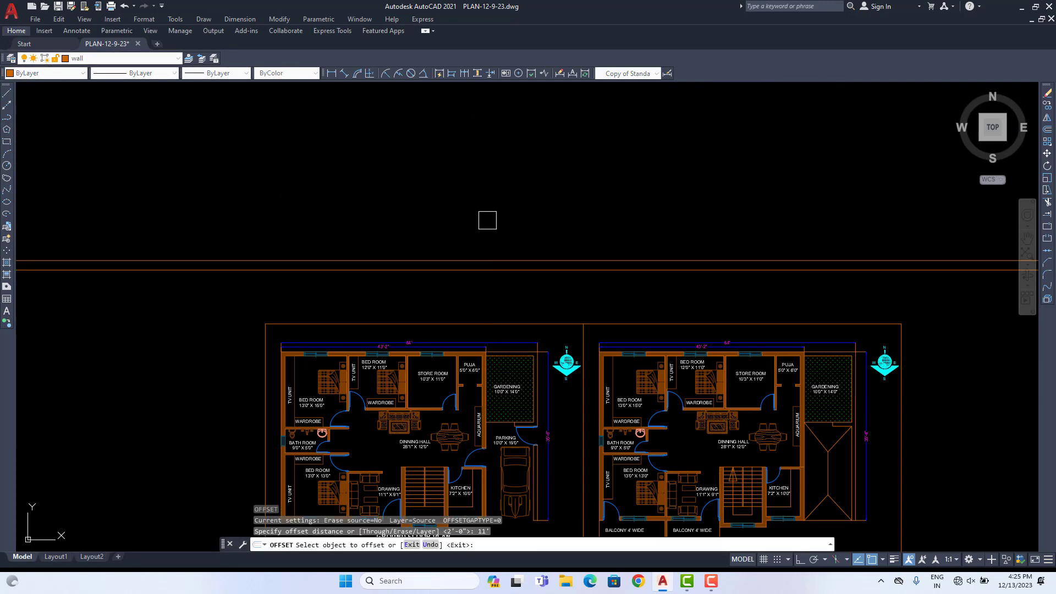
click(484, 261)
click(495, 189)
scroll(478, 206, up, 2)
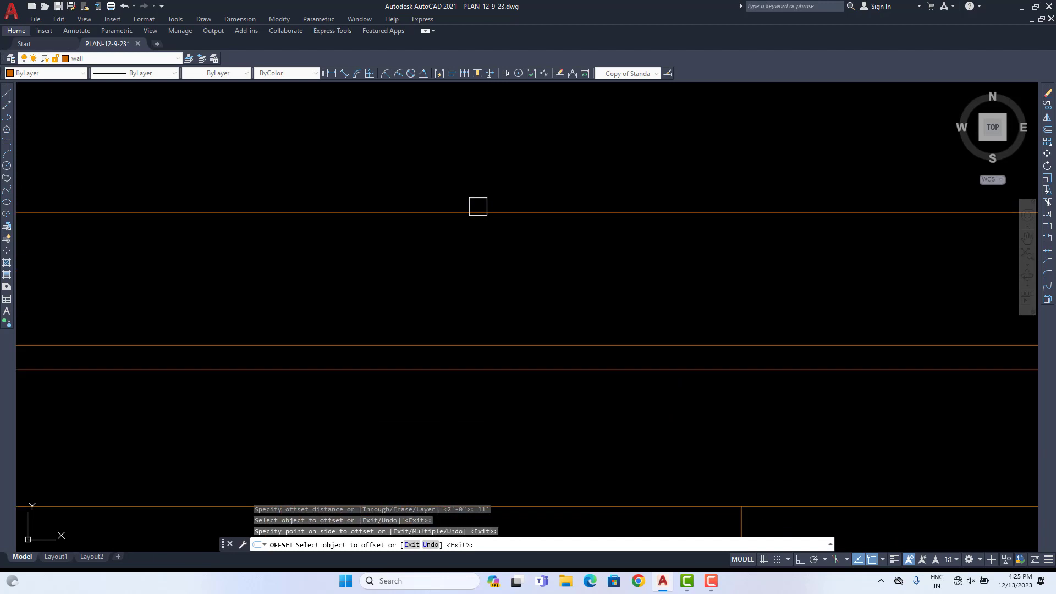
key(Escape)
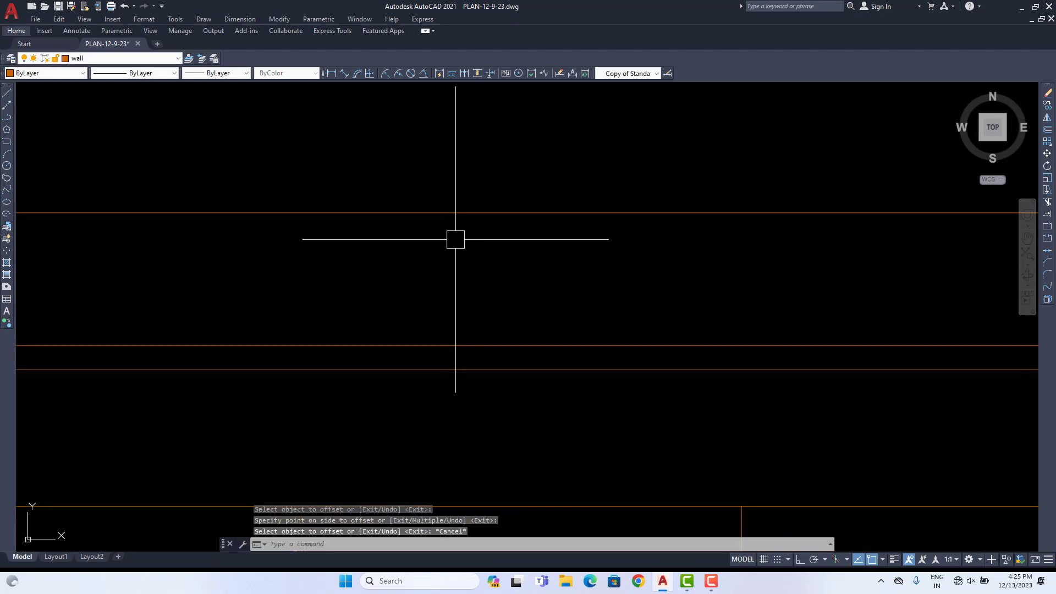
Step: Offset the topmost horizontal construction line downward by 5"
text(o)
key(Return)
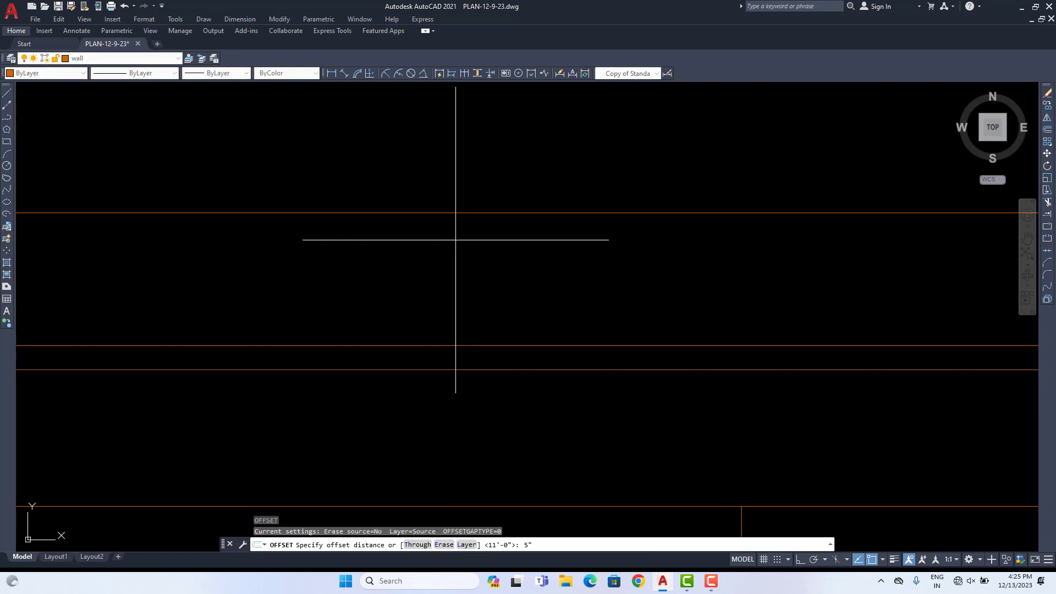
key(Return)
click(446, 215)
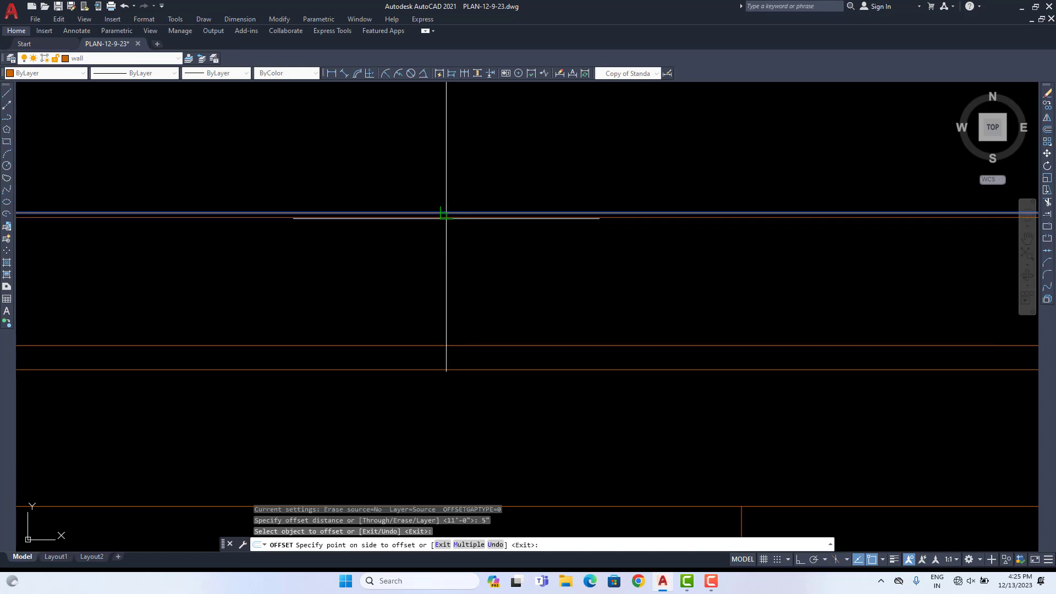
click(446, 258)
right_click(434, 154)
click(453, 157)
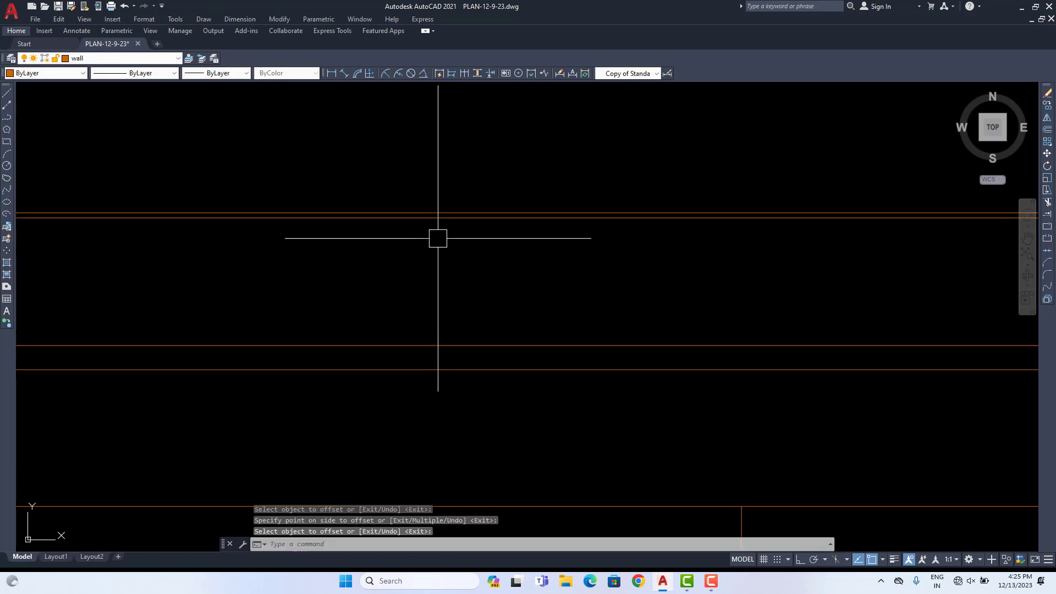
Step: Draw a vertical construction line through the lower outer corner of the ground floor plan's west wall, beside the 13'0" X 13'0" bedroom
scroll(418, 297, down, 6)
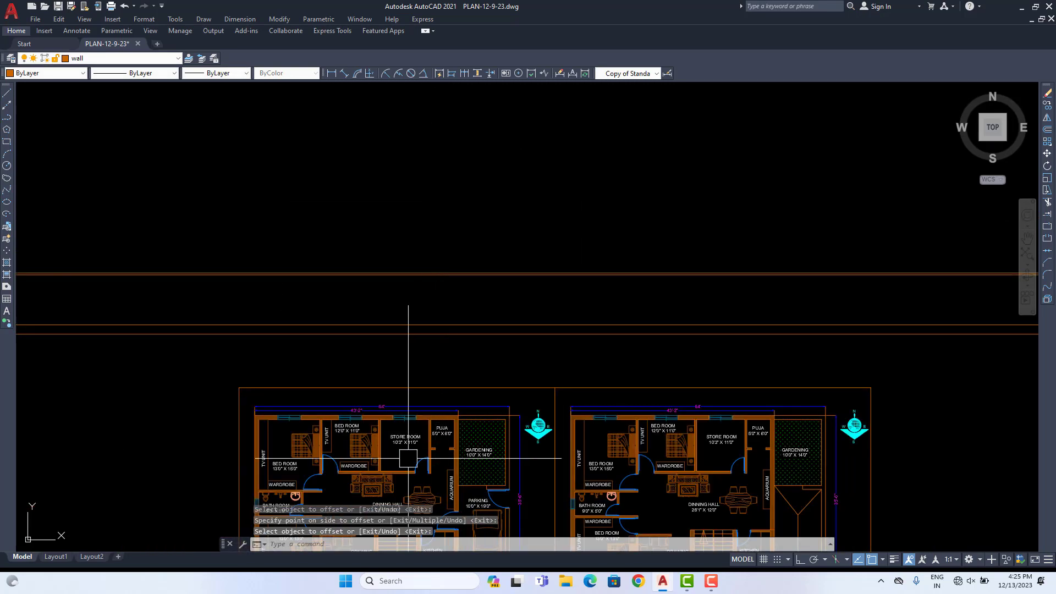
scroll(441, 467, up, 6)
scroll(417, 431, down, 4)
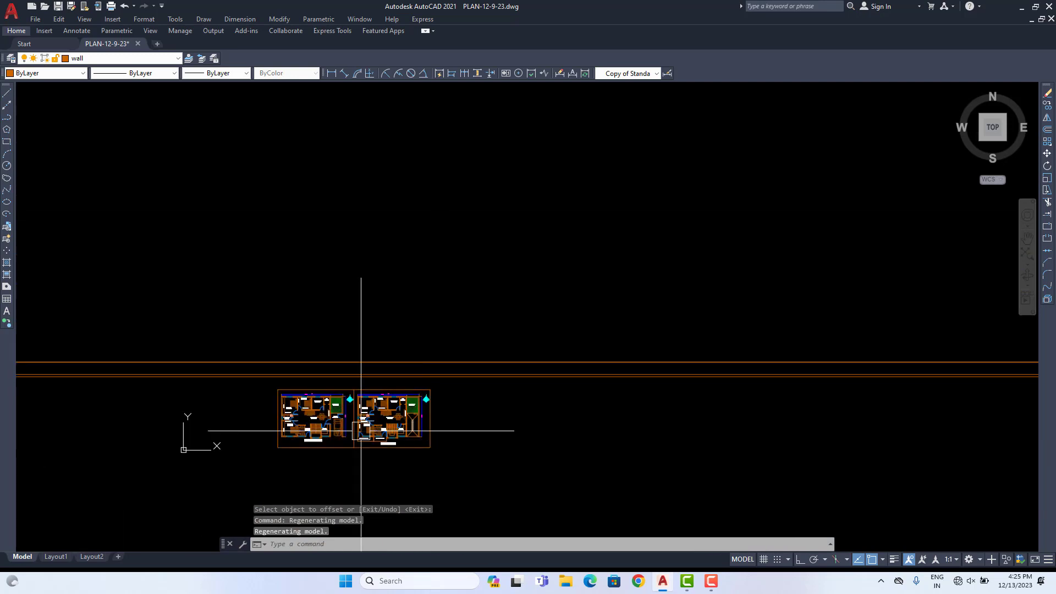
scroll(358, 431, up, 6)
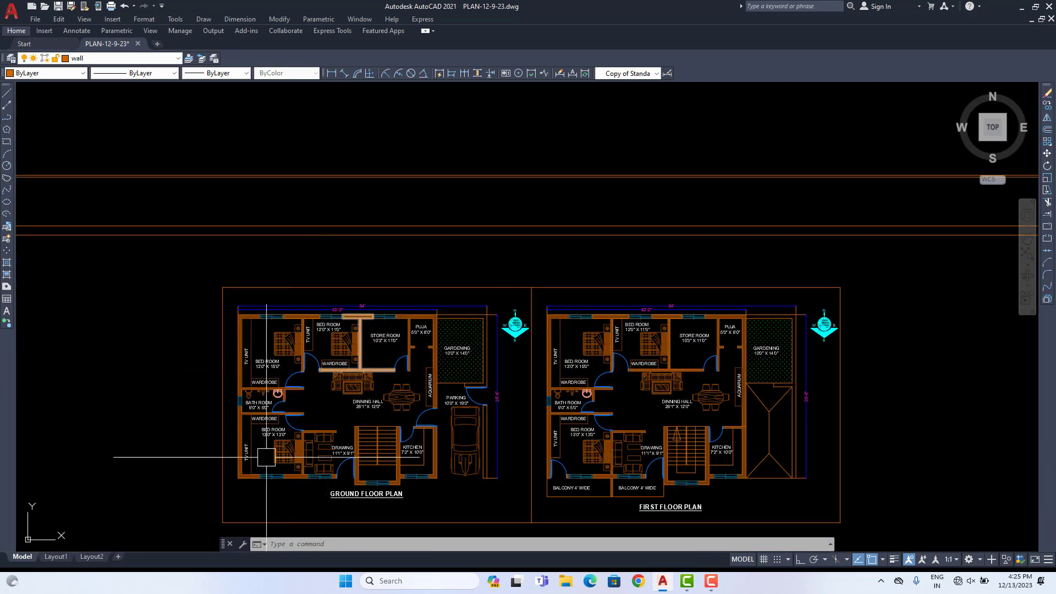
scroll(242, 480, up, 4)
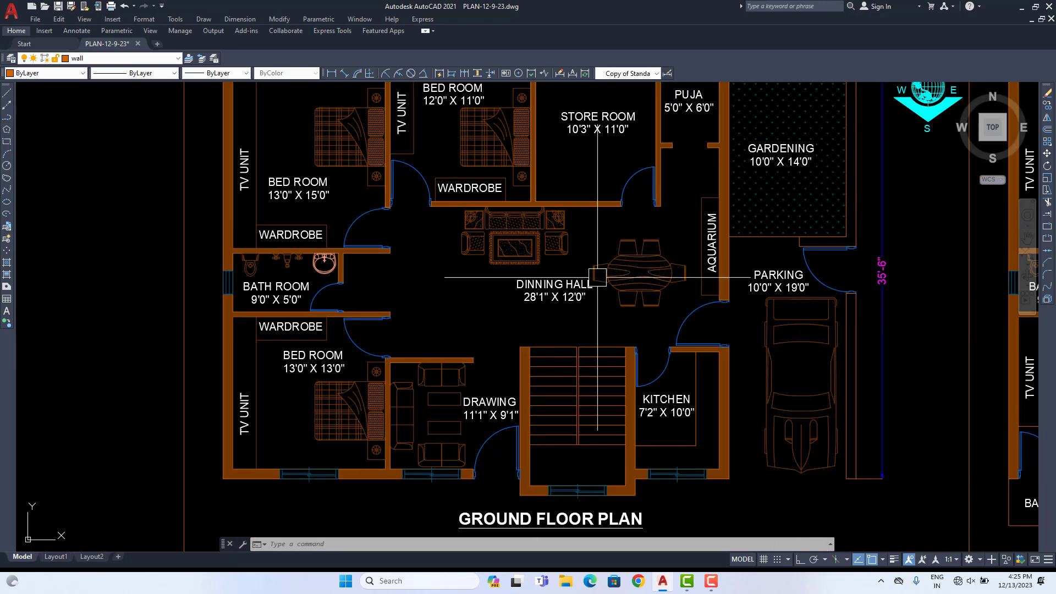
scroll(578, 427, down, 2)
scroll(665, 385, down, 2)
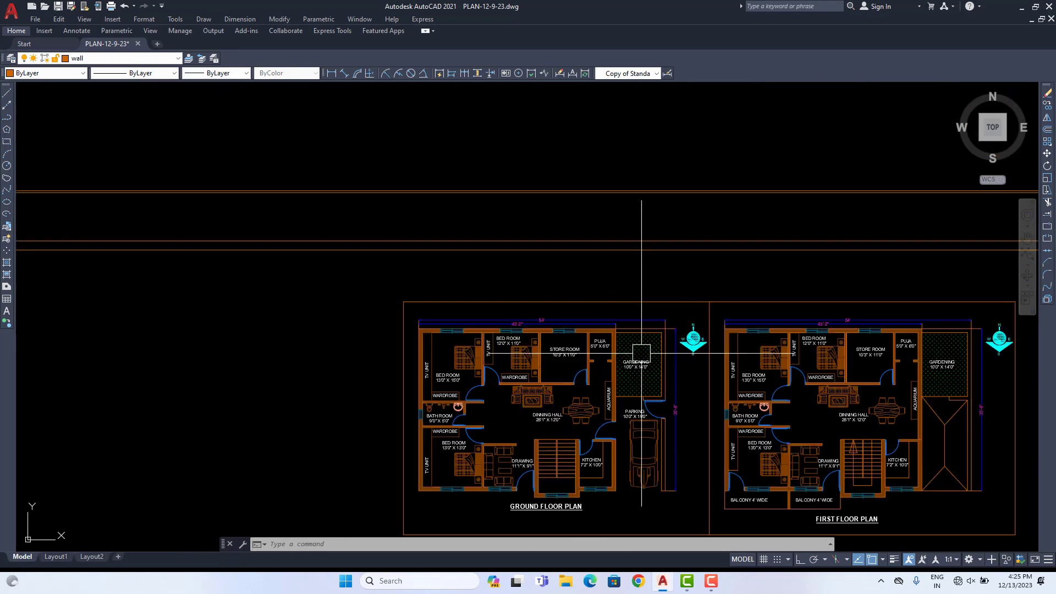
right_click(664, 385)
click(690, 400)
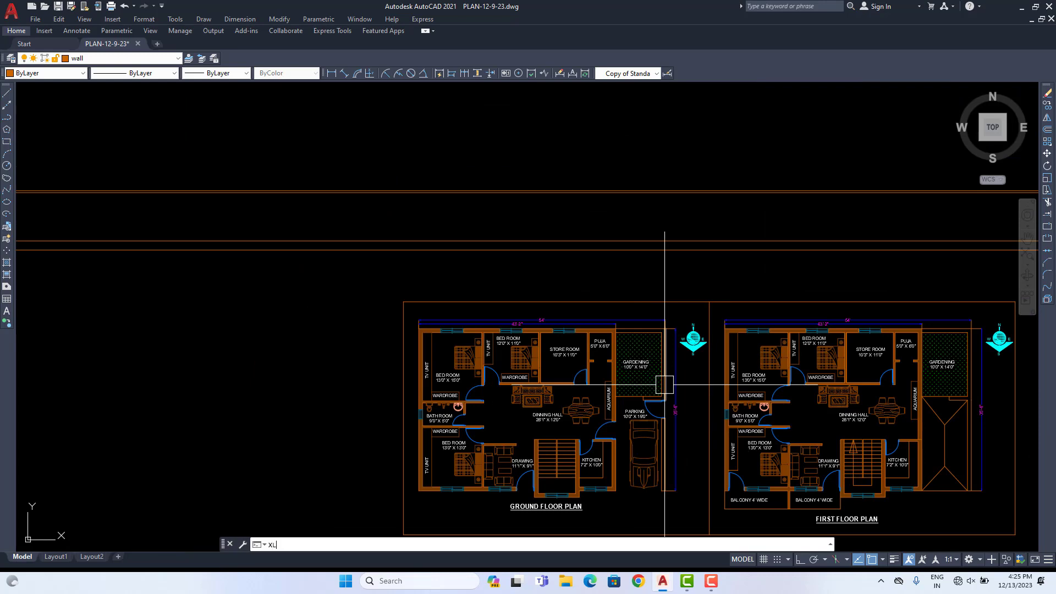
text(V)
key(Return)
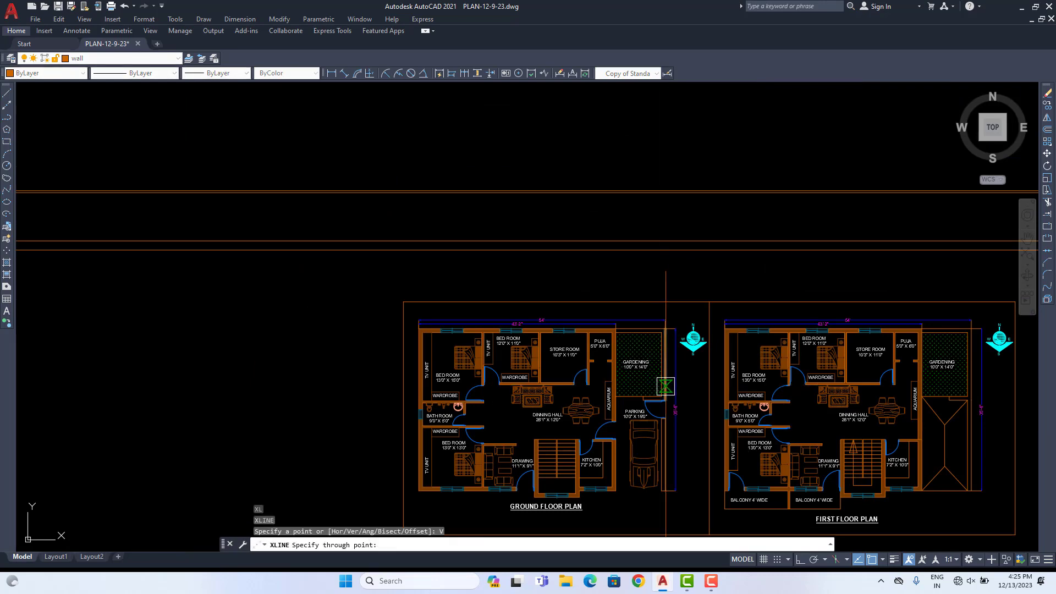
scroll(522, 521, up, 5)
click(112, 390)
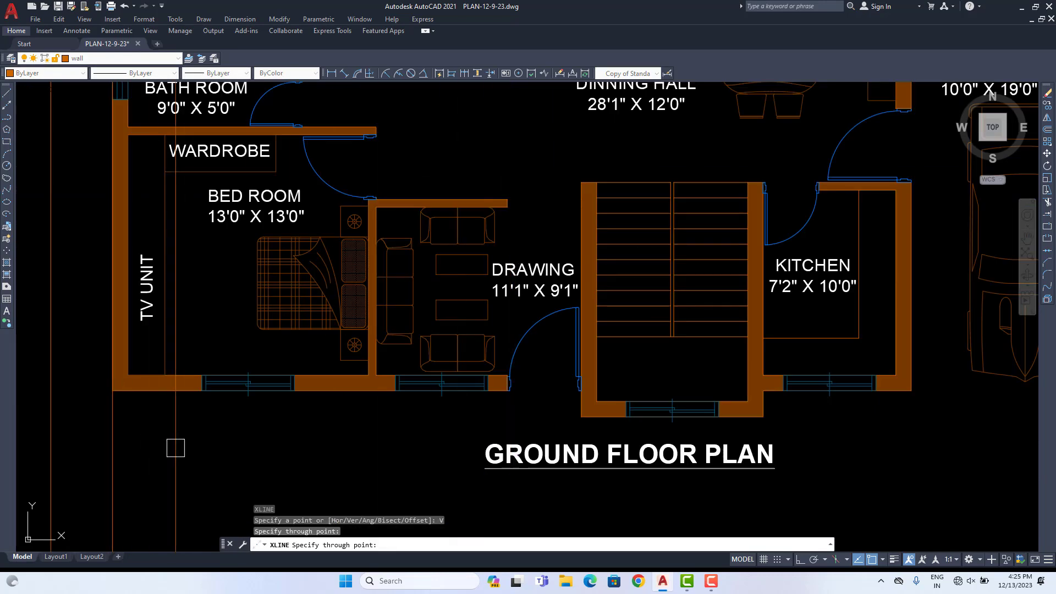
click(128, 375)
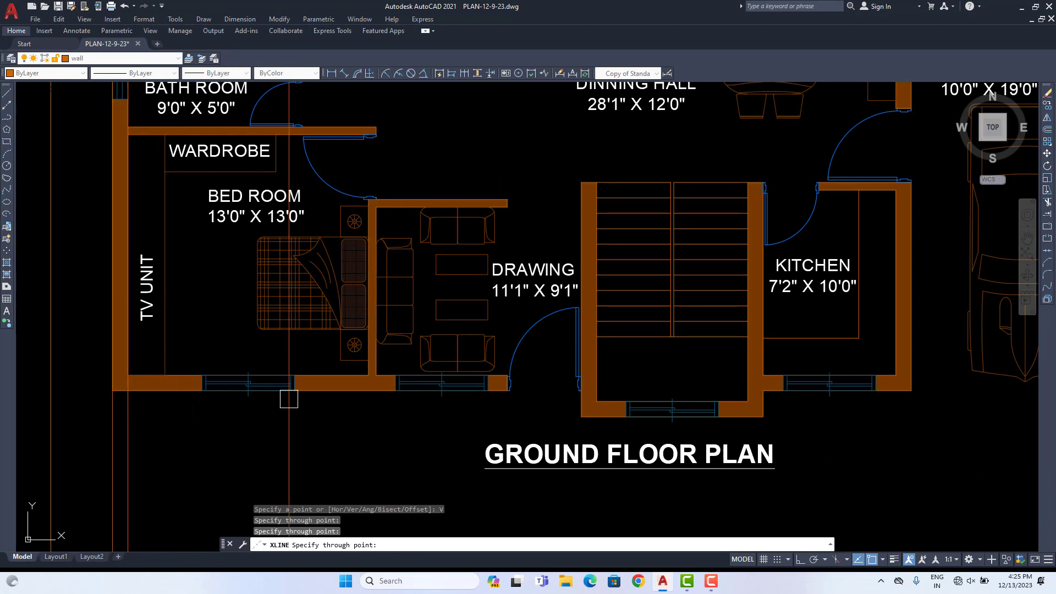
key(ctrl+z)
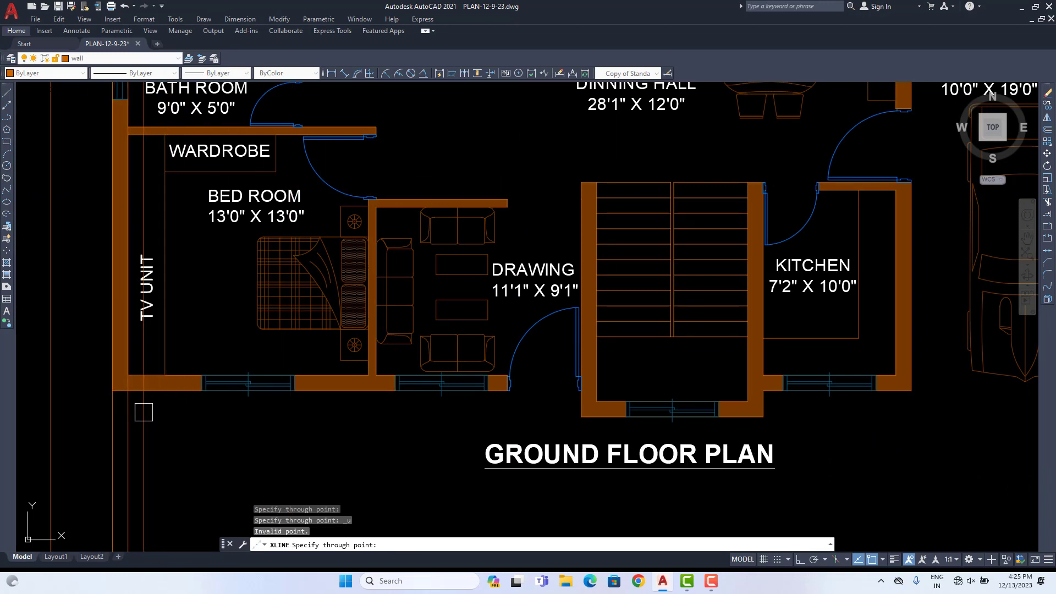
key(Escape)
click(128, 419)
key(Delete)
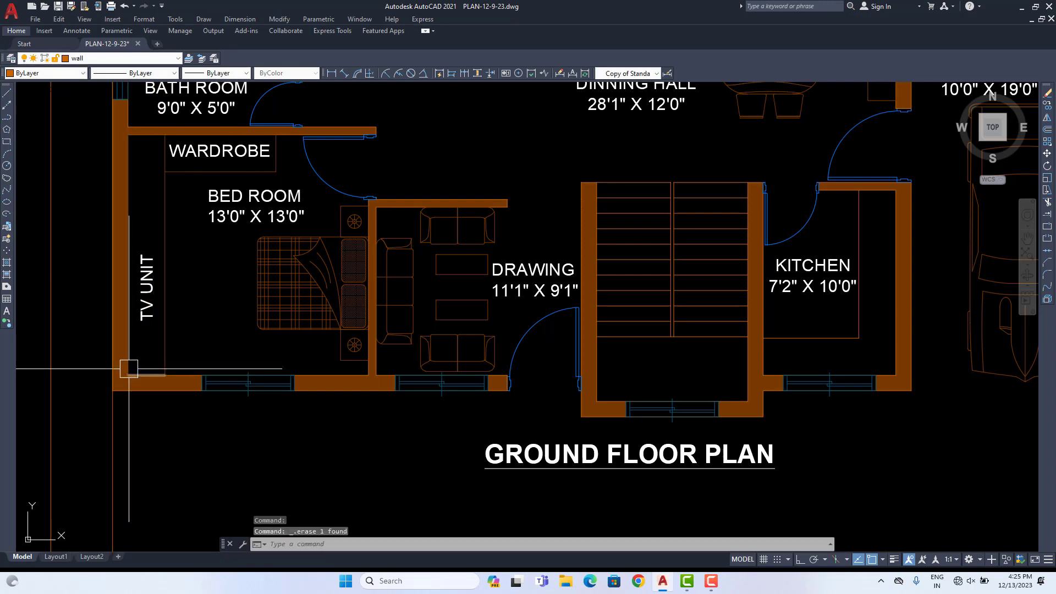
Step: Draw vertical construction lines through both outer corners of the projecting staircase block and the kitchen's outer corner in the ground floor plan
scroll(565, 422, down, 5)
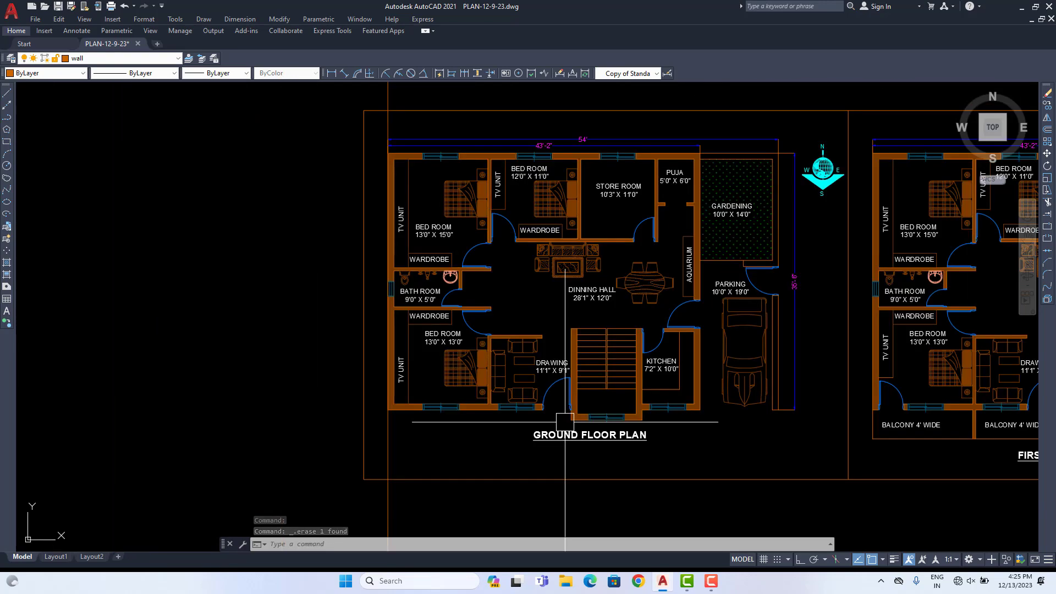
scroll(565, 421, up, 5)
scroll(565, 422, down, 5)
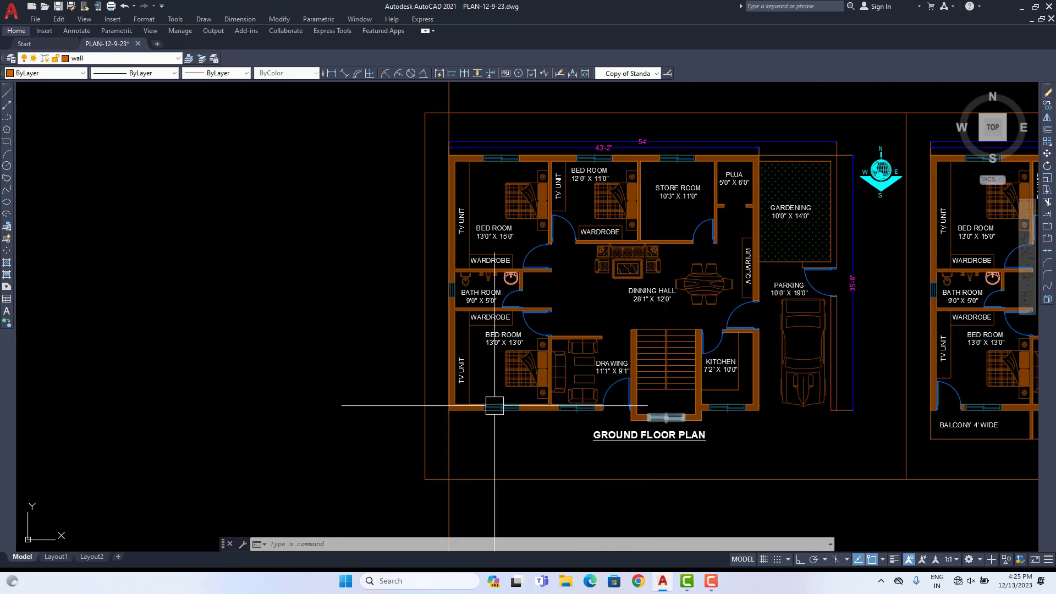
scroll(712, 410, down, 5)
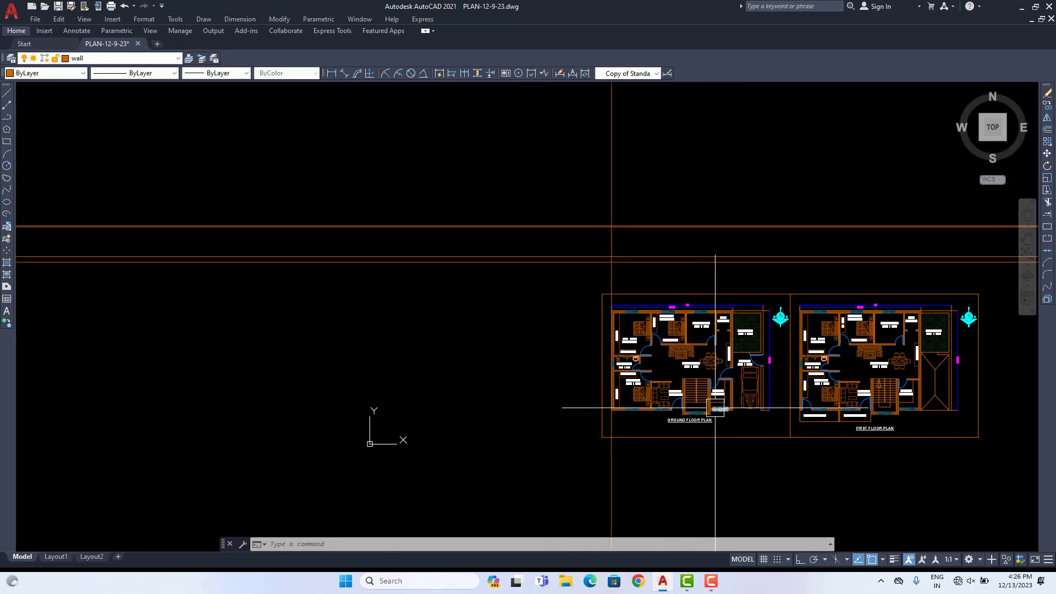
scroll(722, 405, up, 3)
scroll(698, 425, up, 4)
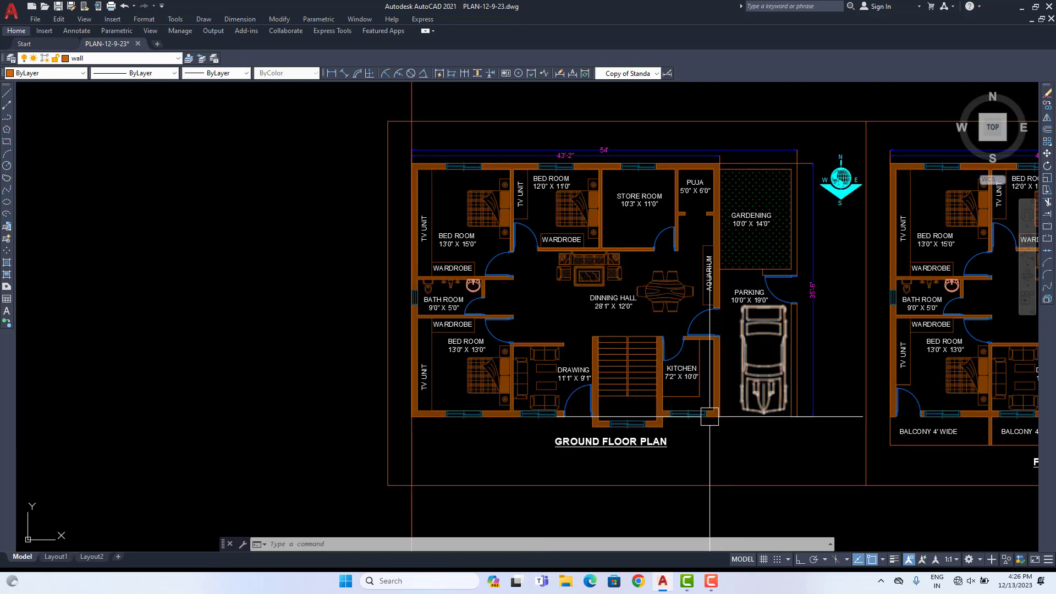
text(XL)
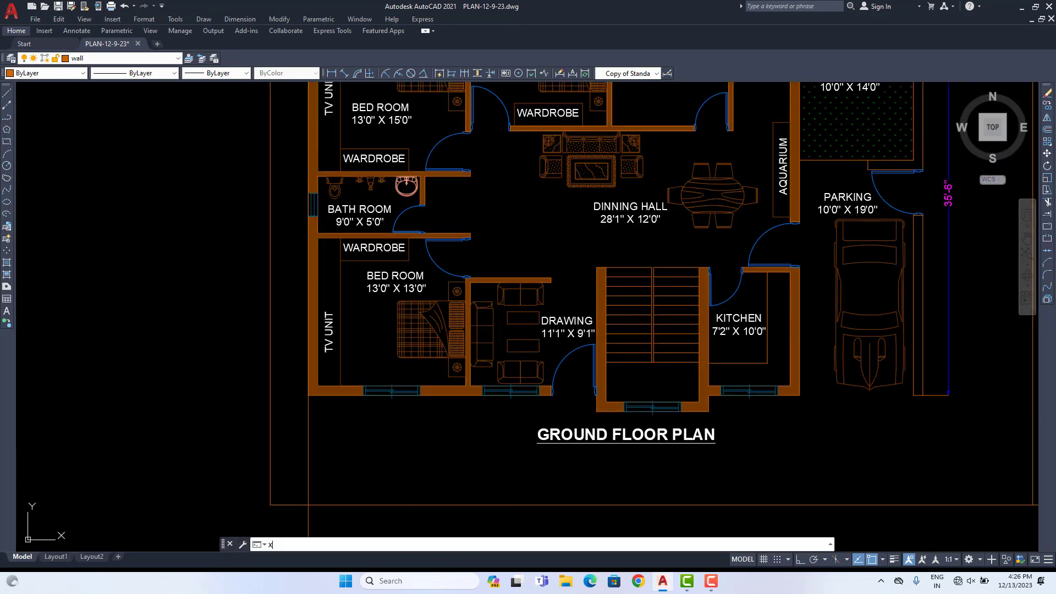
key(Return)
text(V)
key(Return)
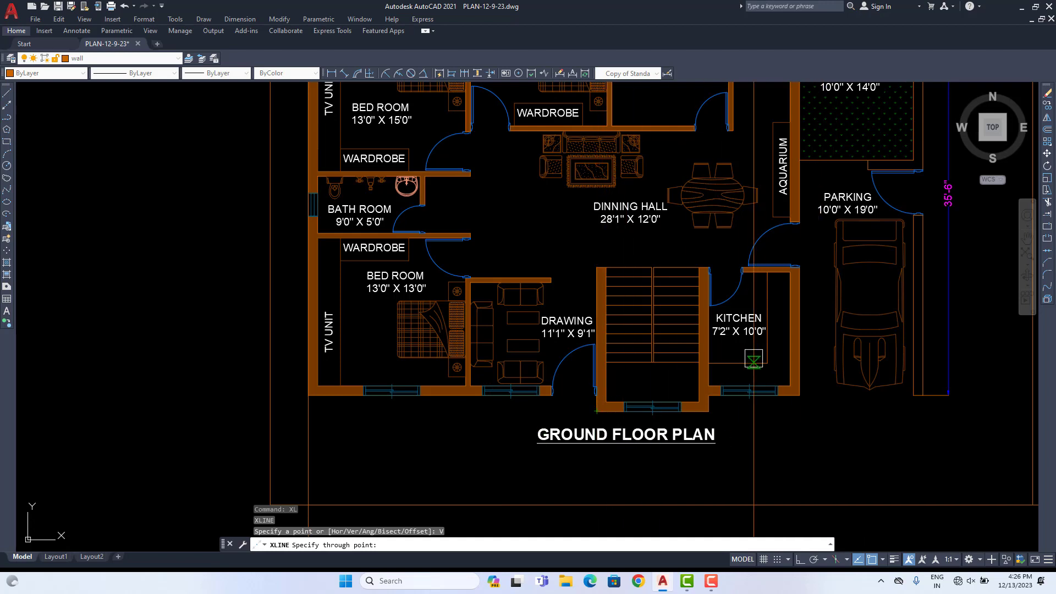
click(597, 411)
click(709, 410)
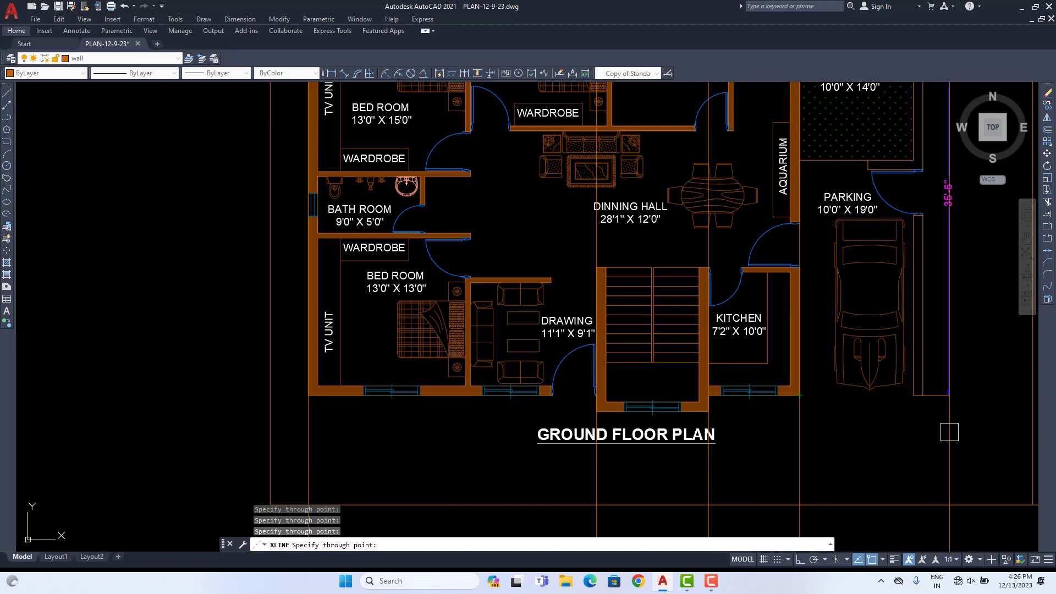
Step: Add vertical construction lines along both faces of the boundary wall beside the parking area
scroll(950, 433, up, 2)
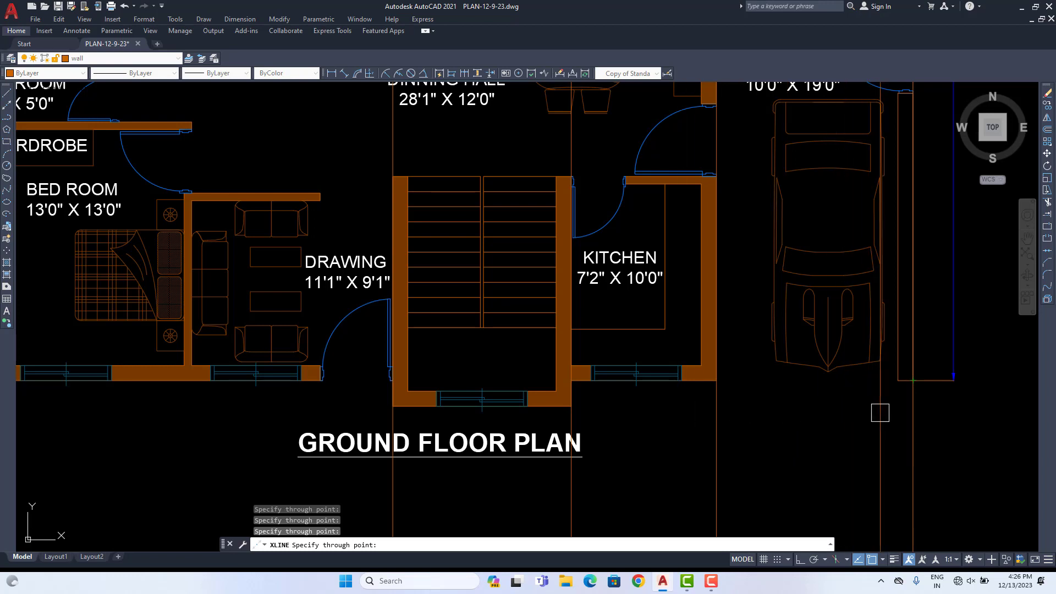
scroll(835, 437, down, 2)
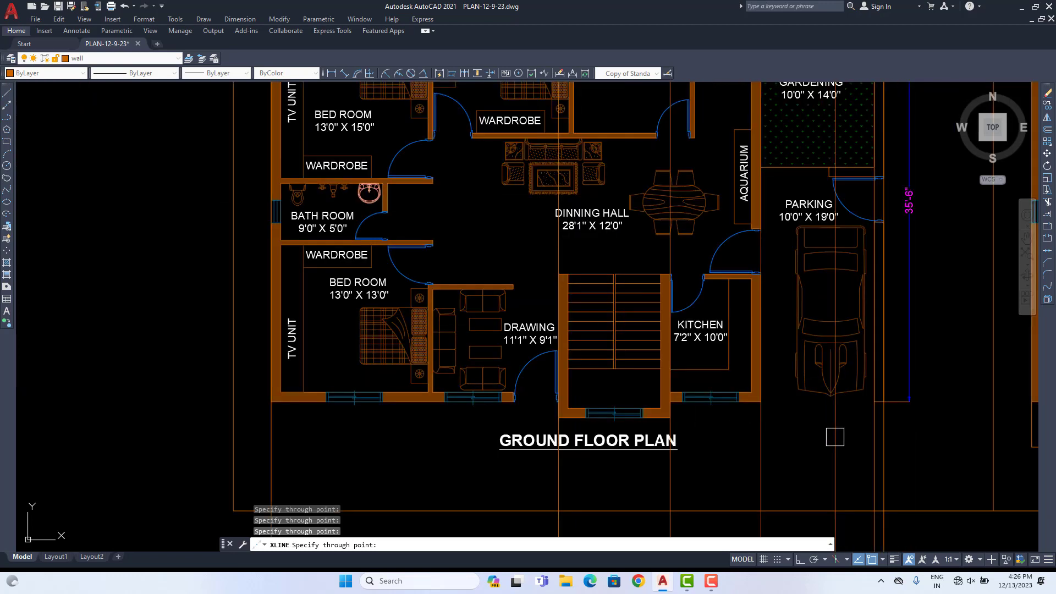
key(Escape)
key(Escape)
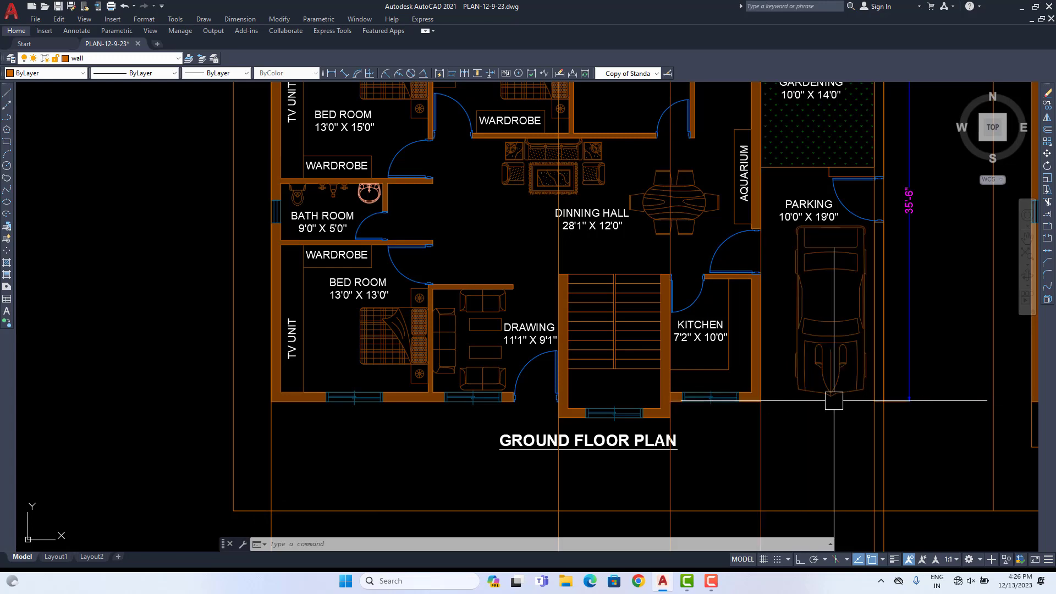
Step: Trim the horizontal level lines beyond the outermost vertical lines and the vertical lines above the top level line
scroll(834, 401, down, 8)
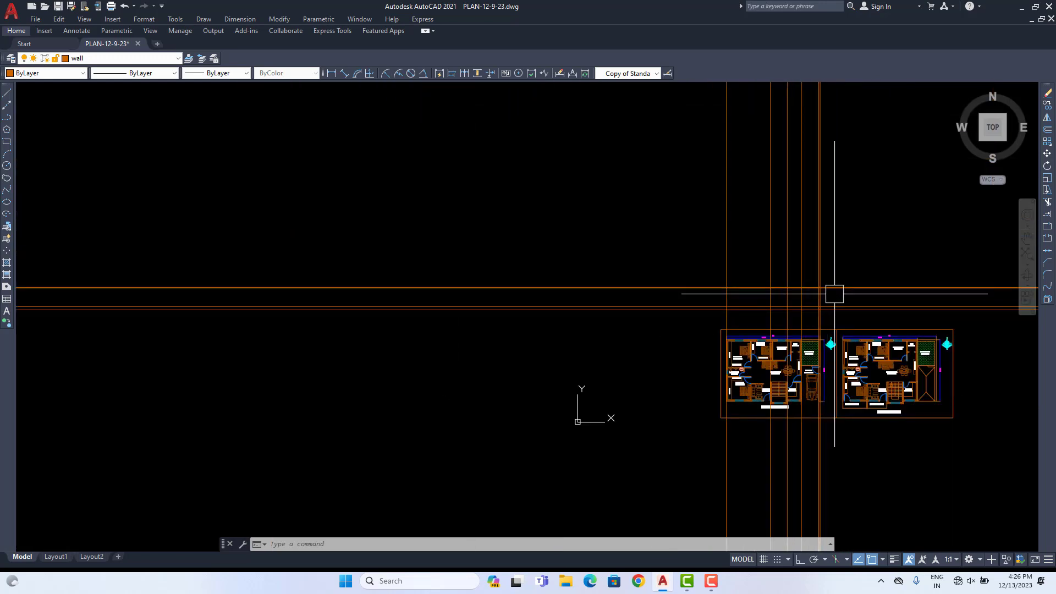
scroll(834, 294, up, 5)
text(tr)
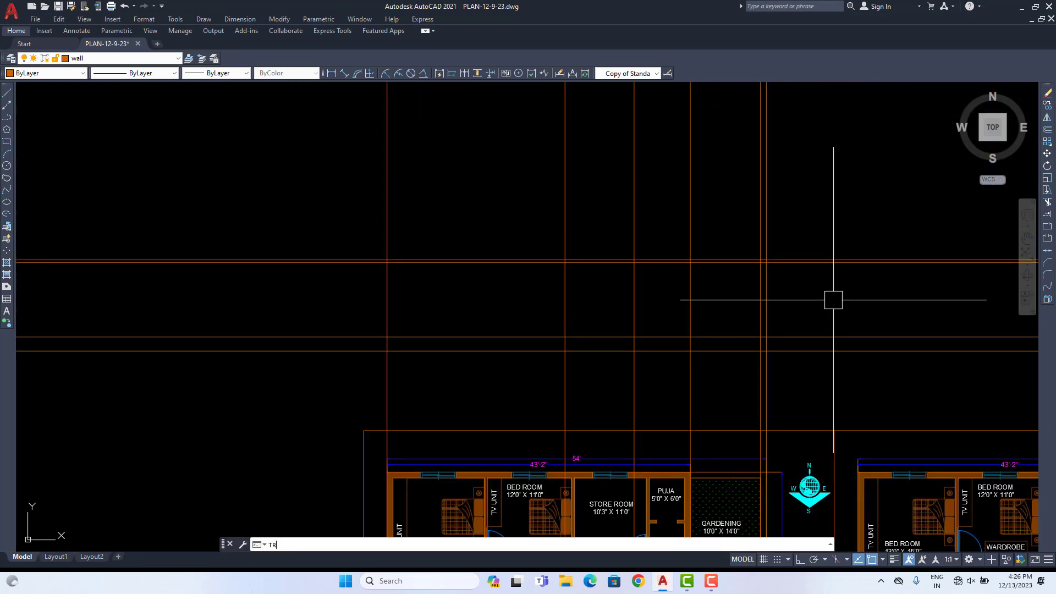
key(Return)
scroll(810, 216, down, 4)
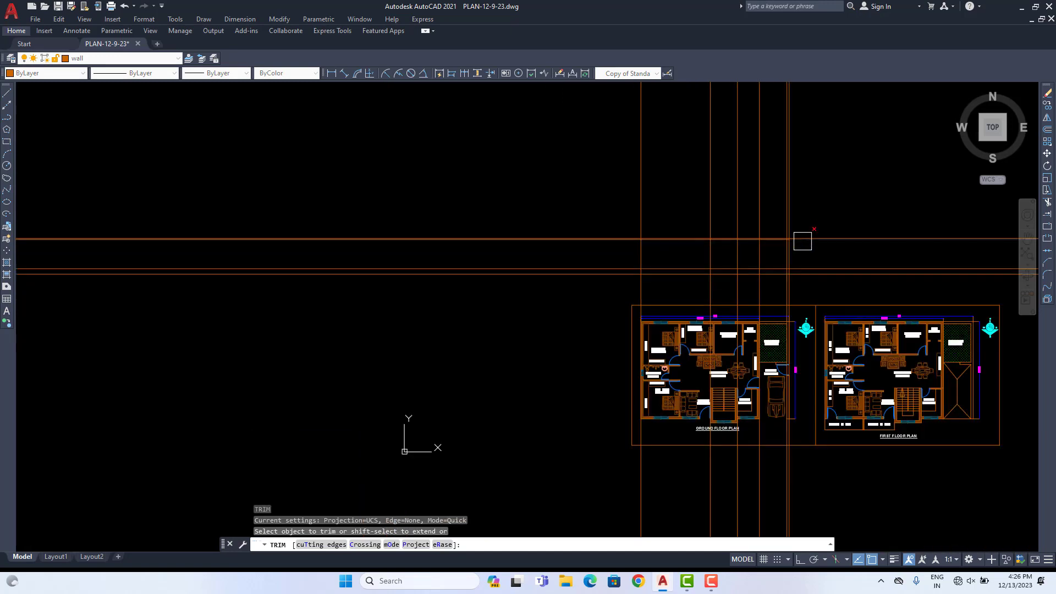
click(838, 320)
scroll(766, 370, up, 3)
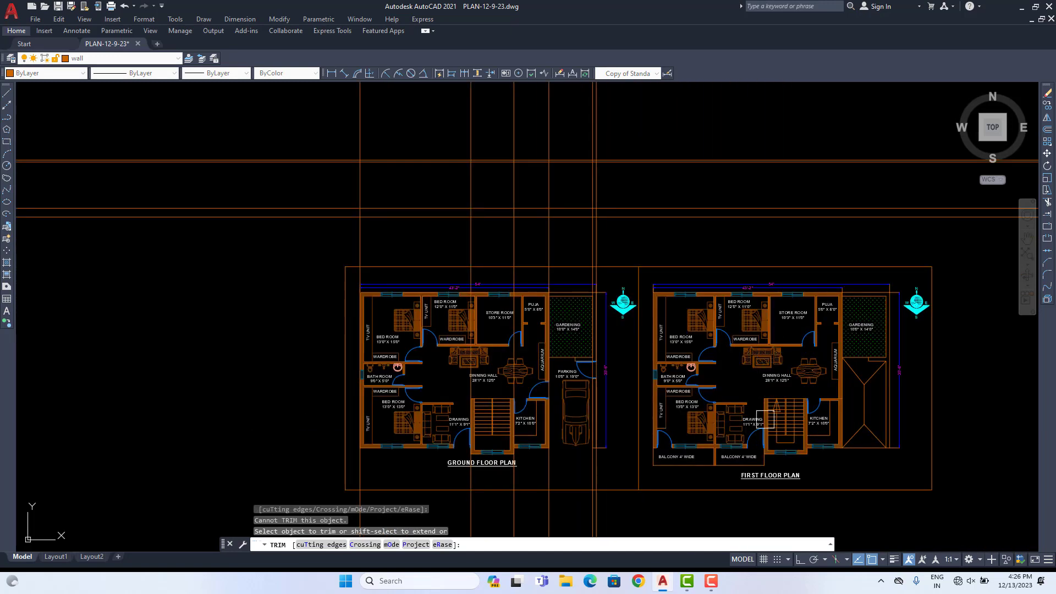
middle_drag(655, 369, 709, 378)
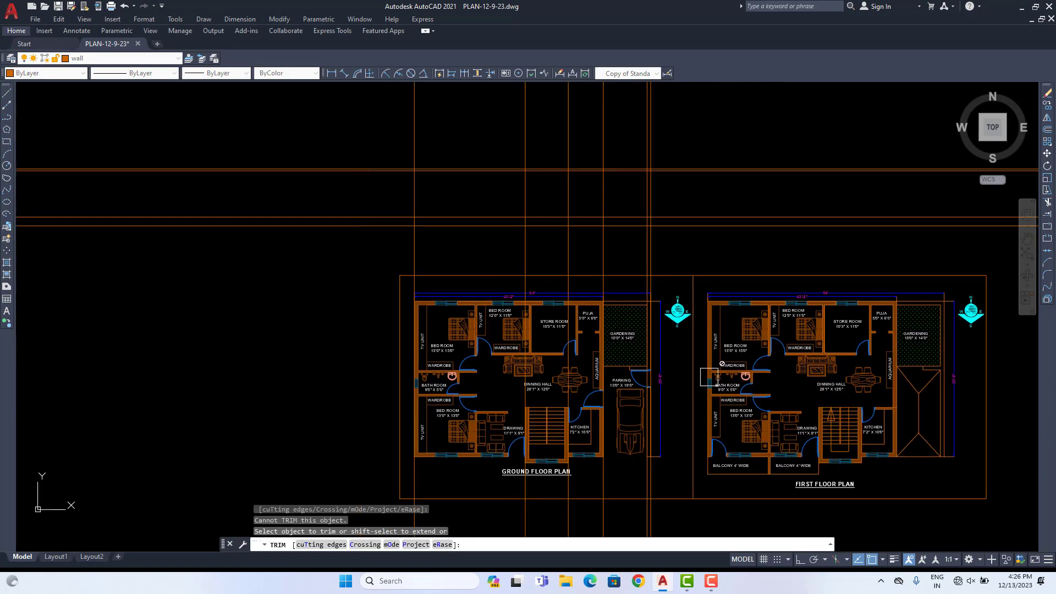
middle_drag(689, 130, 728, 136)
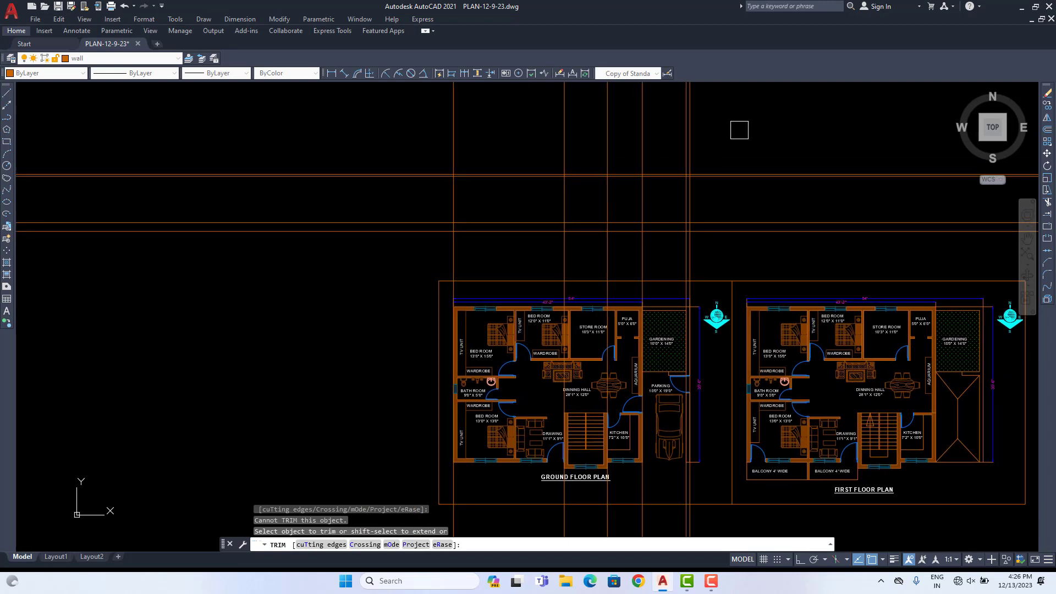
click(730, 148)
click(721, 243)
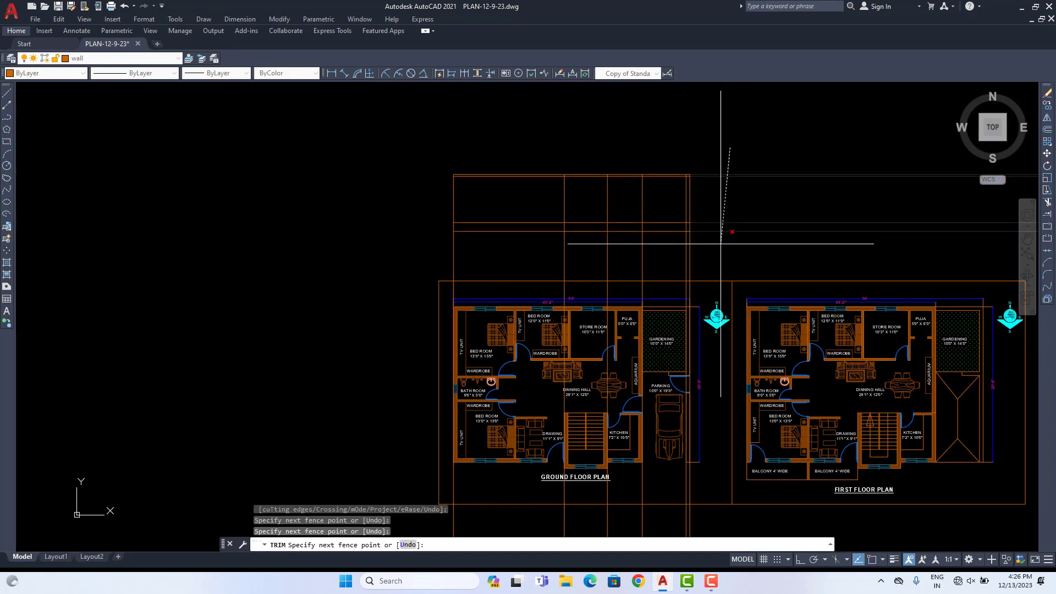
key(Return)
Step: Trim the inner vertical lines out of the narrow band between the two topmost level lines
scroll(704, 216, up, 12)
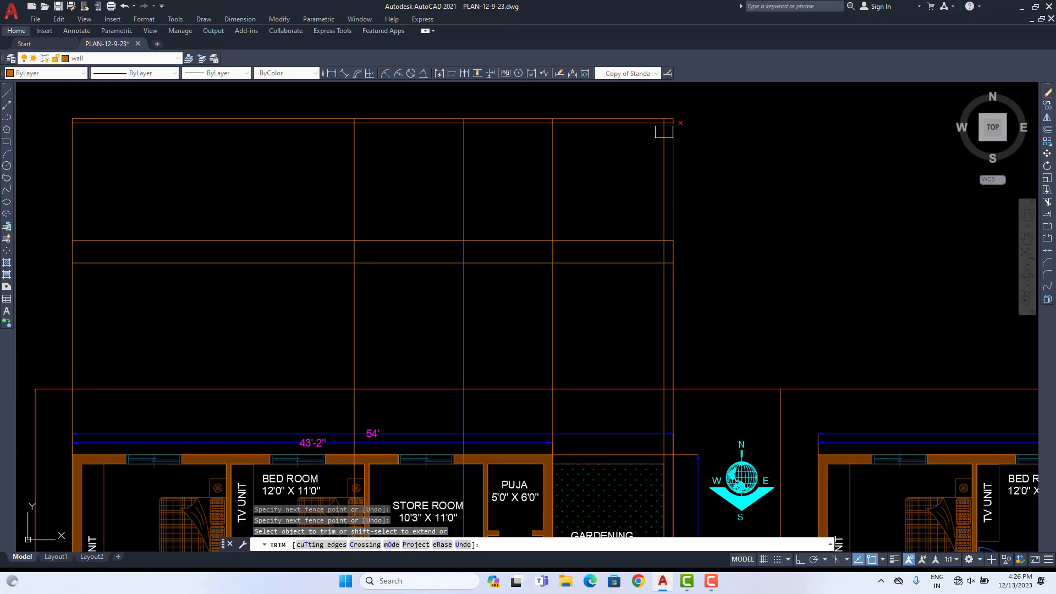
click(766, 210)
key(Return)
scroll(820, 218, down, 4)
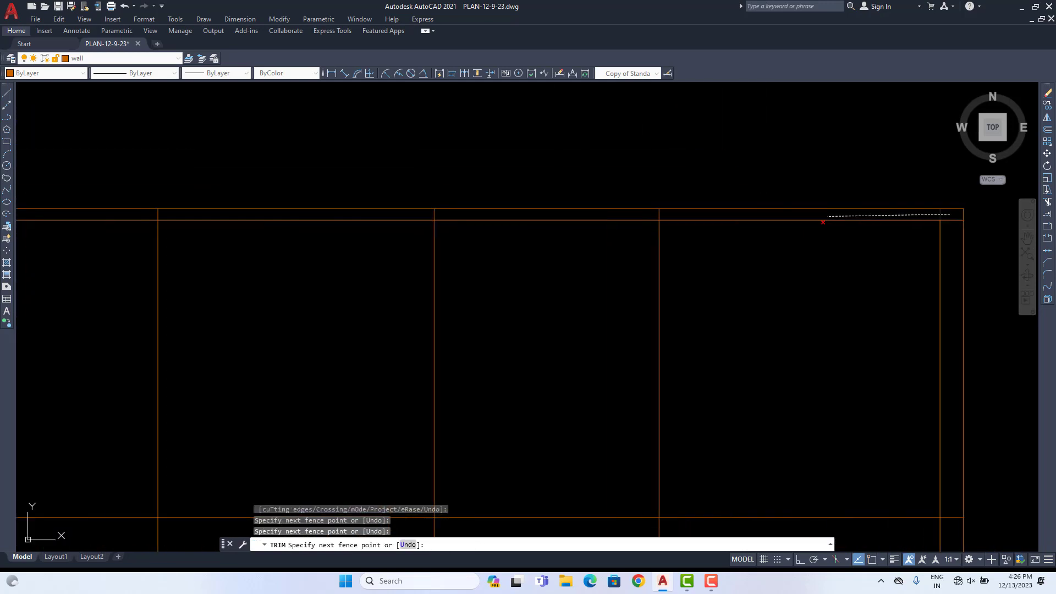
scroll(412, 217, up, 4)
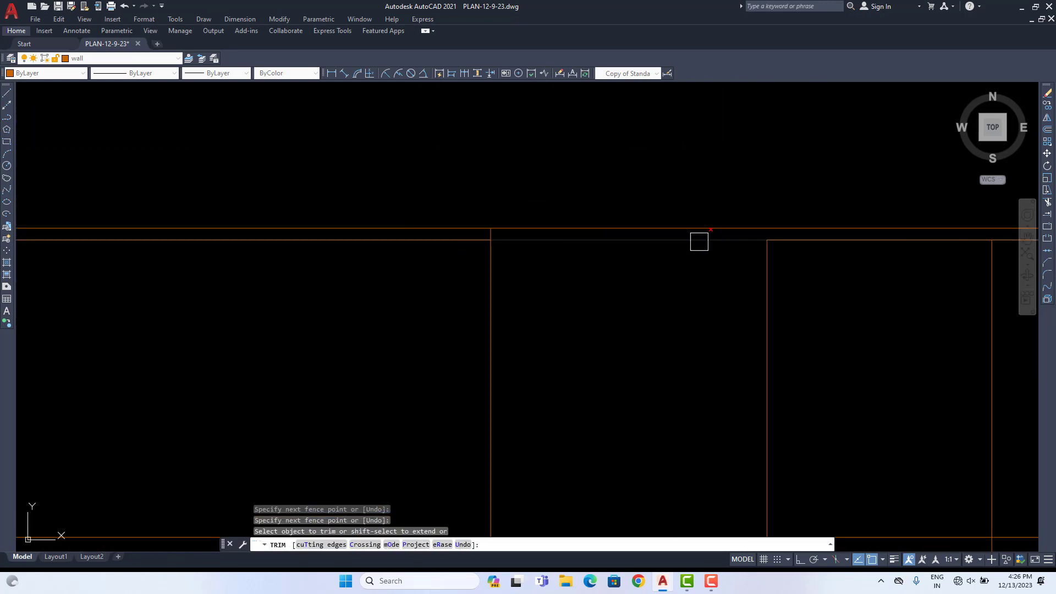
click(408, 227)
scroll(307, 245, down, 6)
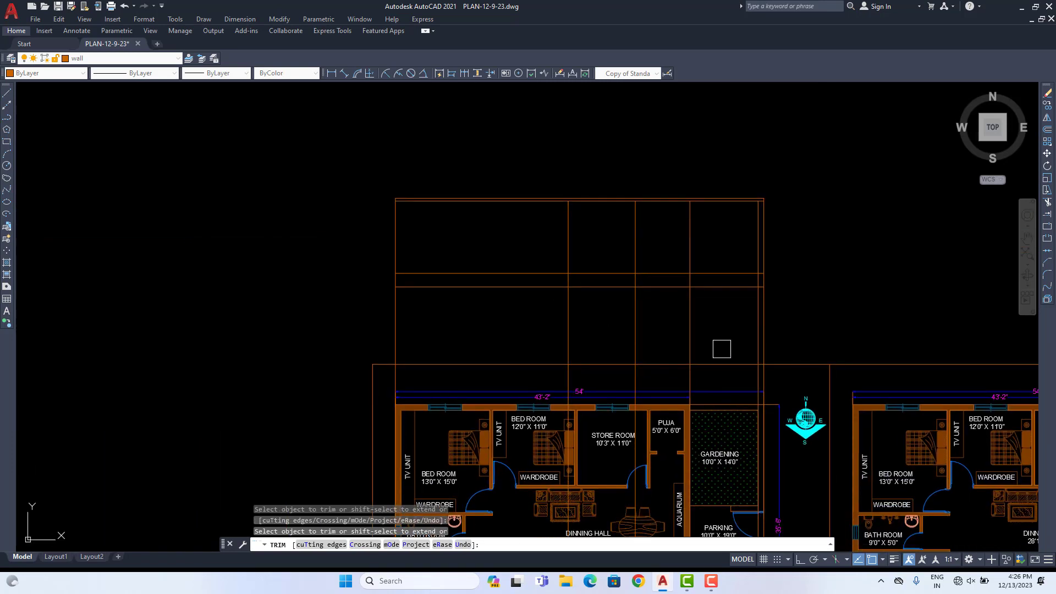
Step: Trim the vertical lines between the elevation's bottom line and the plan, and erase the leftover pieces running through the ground floor plan
click(788, 308)
click(323, 291)
key(Return)
scroll(481, 339, down, 4)
middle_drag(482, 339, 497, 254)
key(Escape)
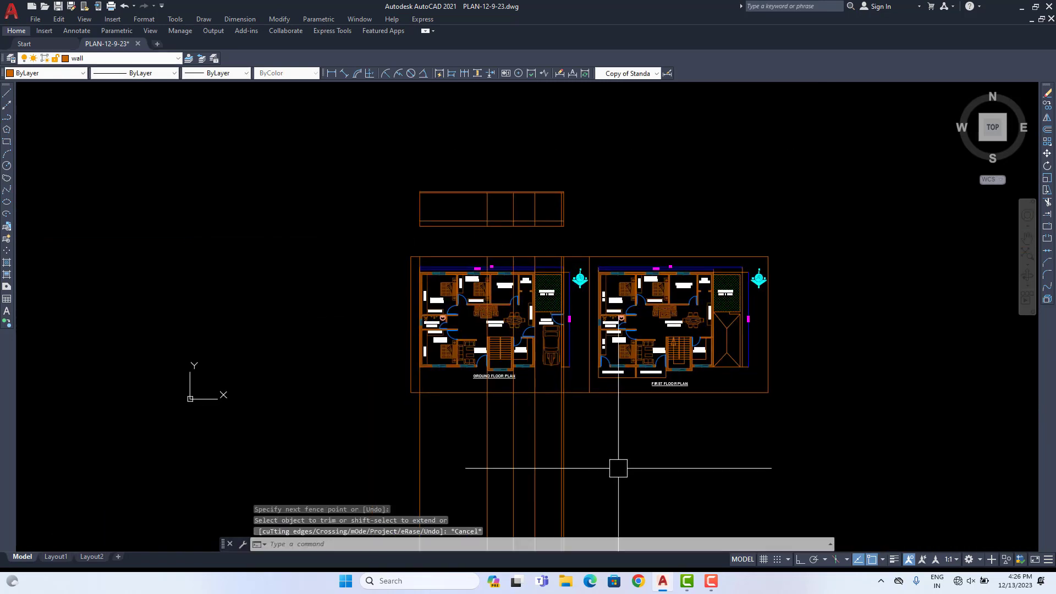
click(567, 451)
click(405, 427)
key(Delete)
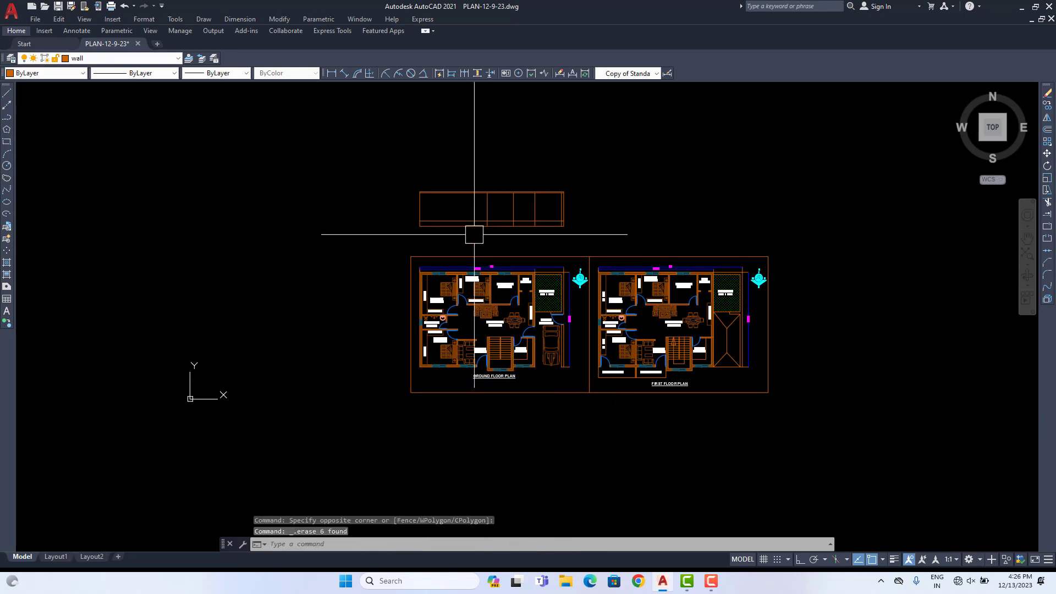
Step: Examine the front side of the ground floor plan and the lower band of the elevation outline
scroll(473, 233, up, 4)
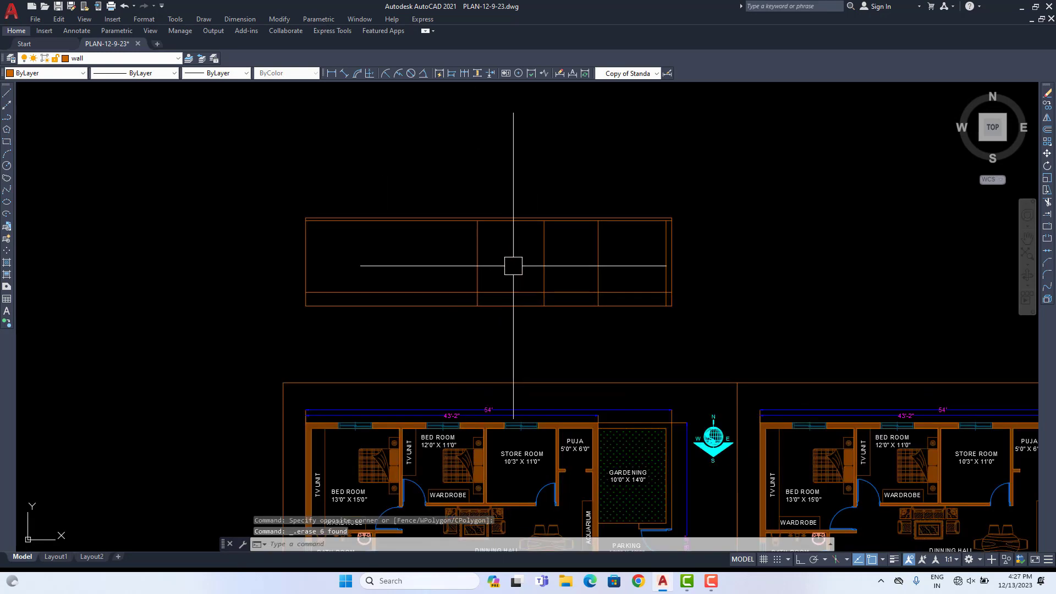
middle_drag(589, 308, 594, 201)
mouse_move(601, 253)
middle_down()
mouse_move(396, 252)
mouse_move(443, 224)
middle_up()
scroll(358, 353, up, 3)
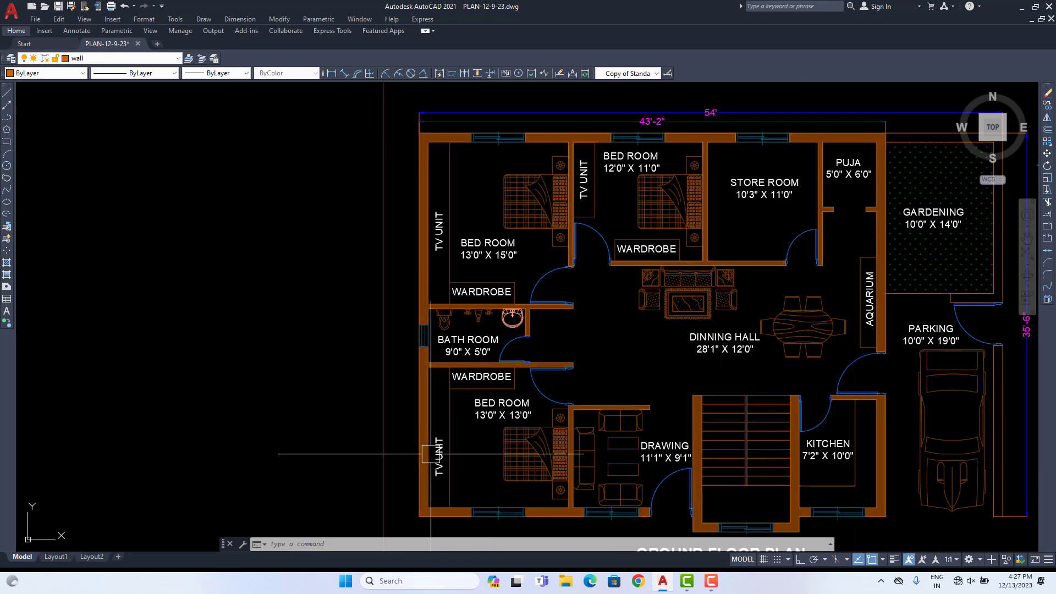
middle_drag(385, 459, 241, 400)
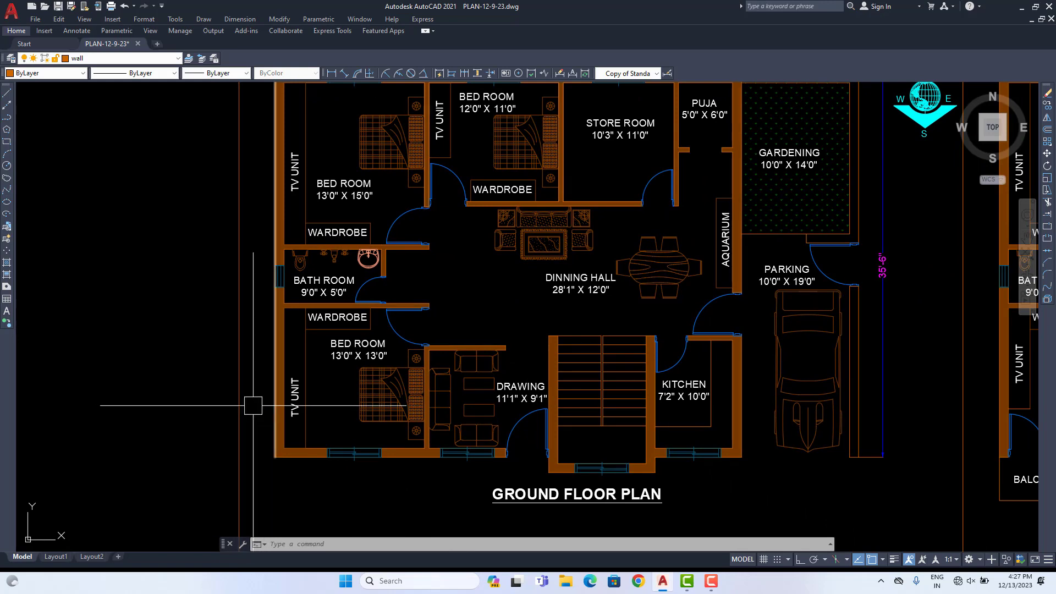
scroll(366, 231, up, 5)
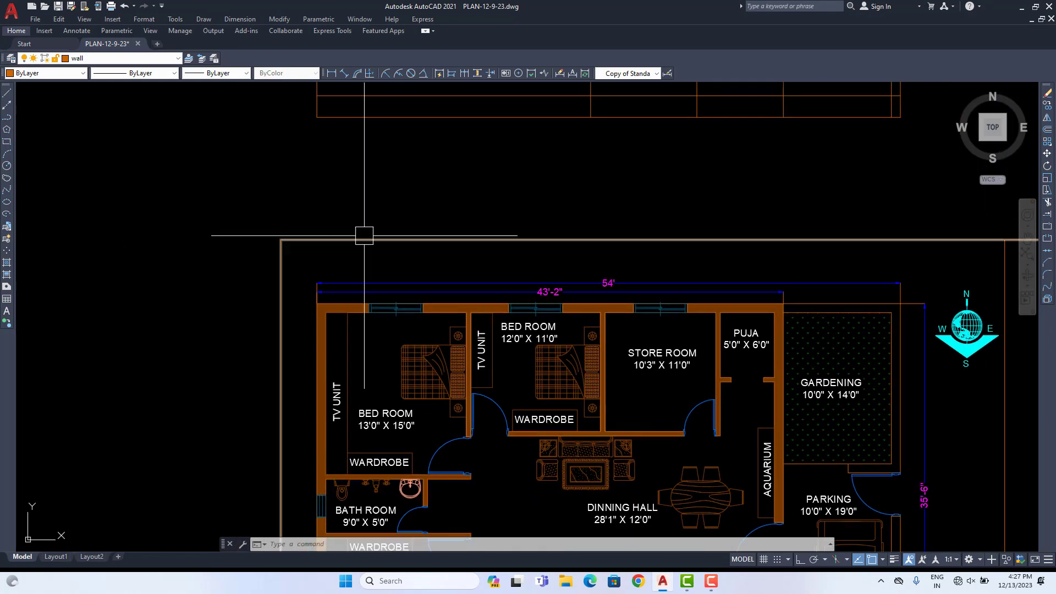
scroll(300, 301, up, 2)
scroll(321, 279, down, 1)
scroll(417, 272, up, 1)
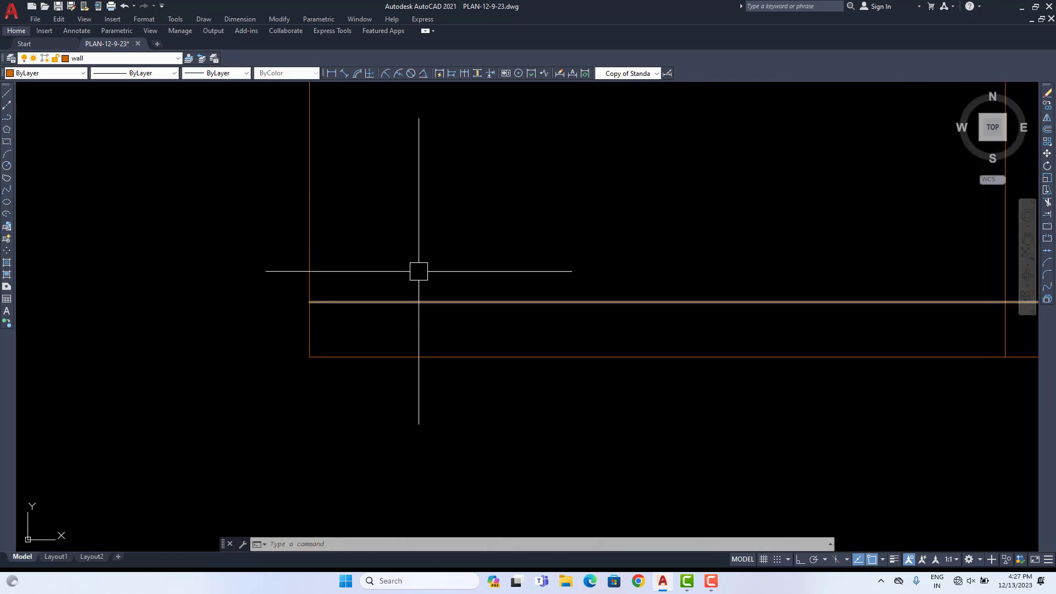
Step: Offset the elevation's two outermost vertical lines outward by 4 inches
text(o)
key(Return)
text(4)
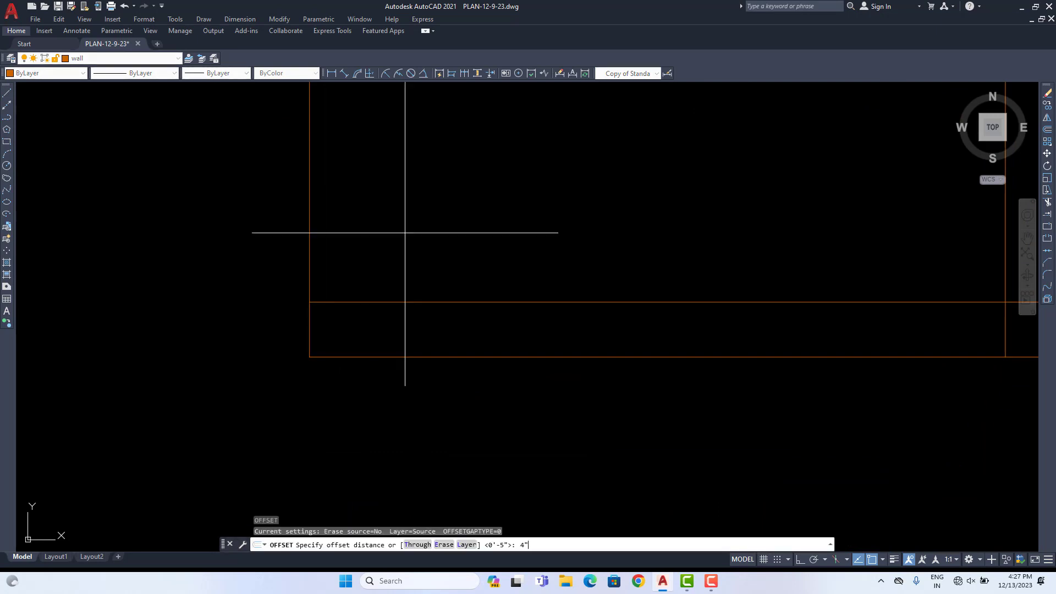
text(")
key(Return)
click(311, 338)
click(257, 354)
scroll(669, 351, down, 3)
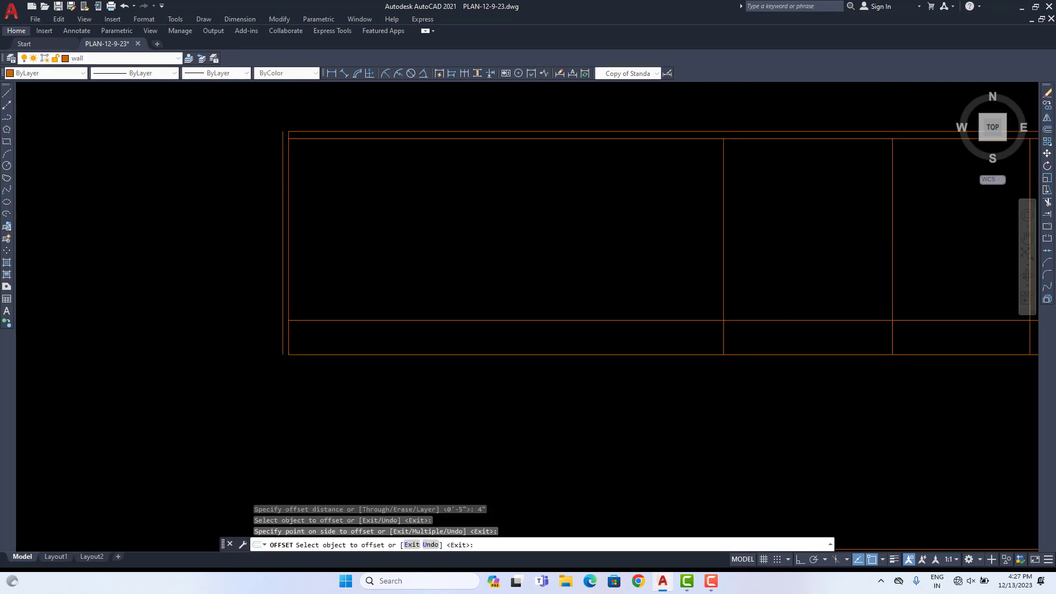
scroll(772, 348, up, 2)
key(Escape)
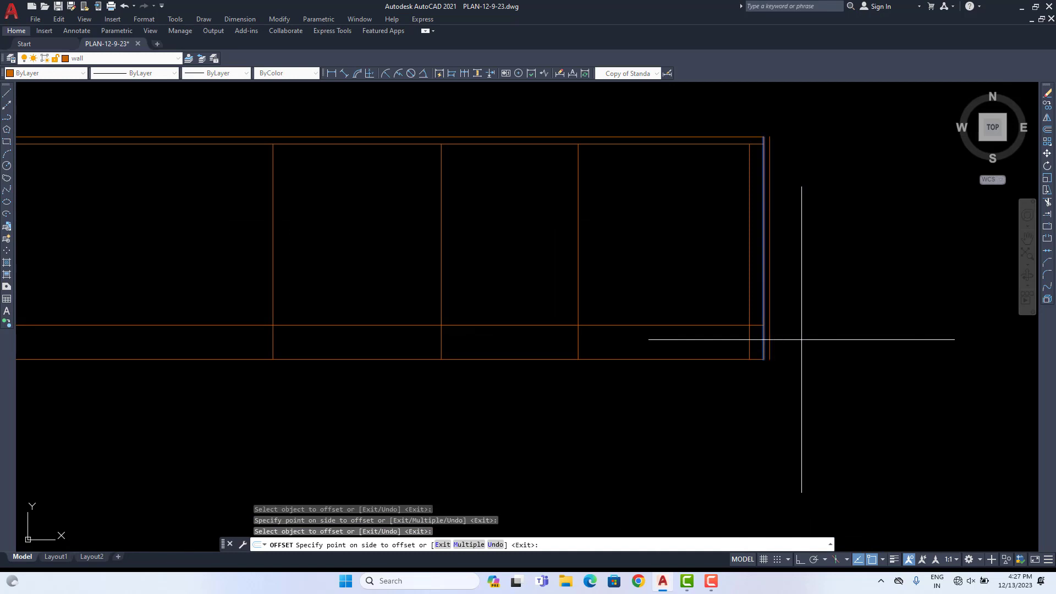
scroll(798, 336, down, 3)
scroll(776, 334, up, 2)
key(Escape)
key(Escape)
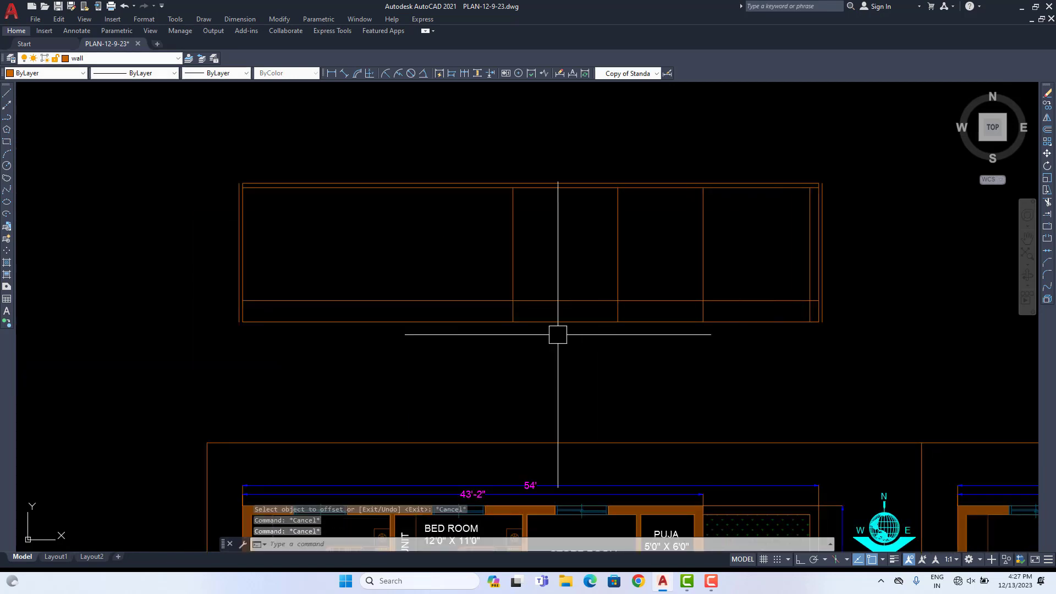
Step: Extend the two lowest level lines to the offset verticals and trim the corners into a plinth band projecting at both ends
text(TR)
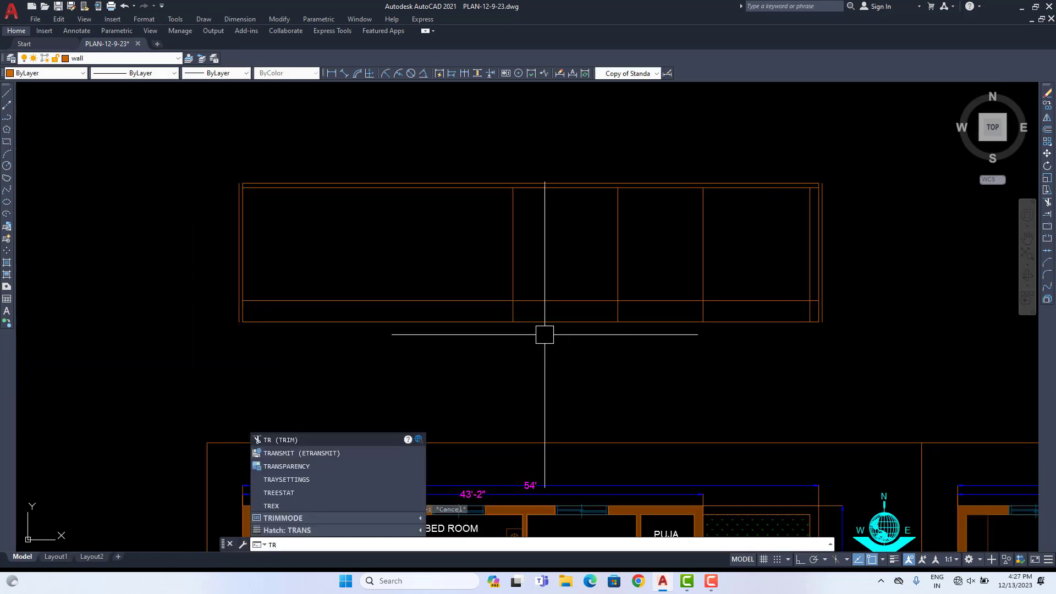
key(Return)
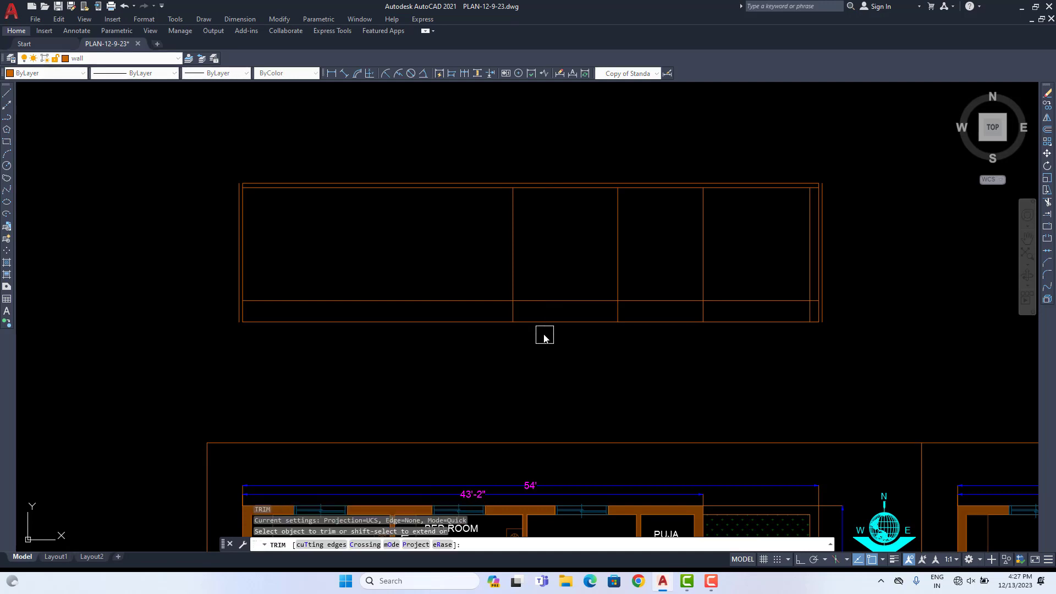
click(306, 314)
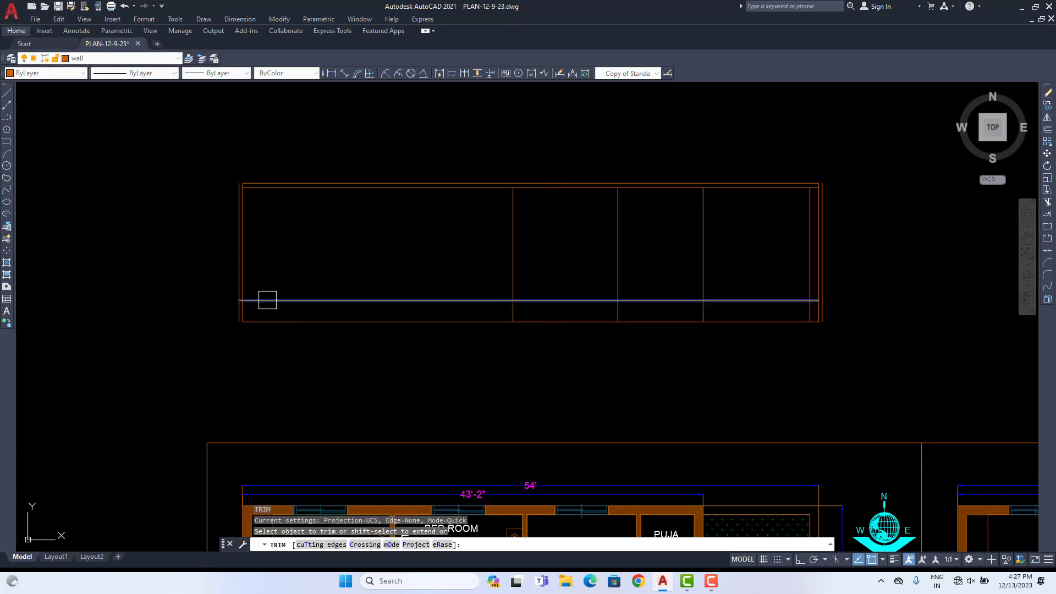
scroll(256, 311, up, 5)
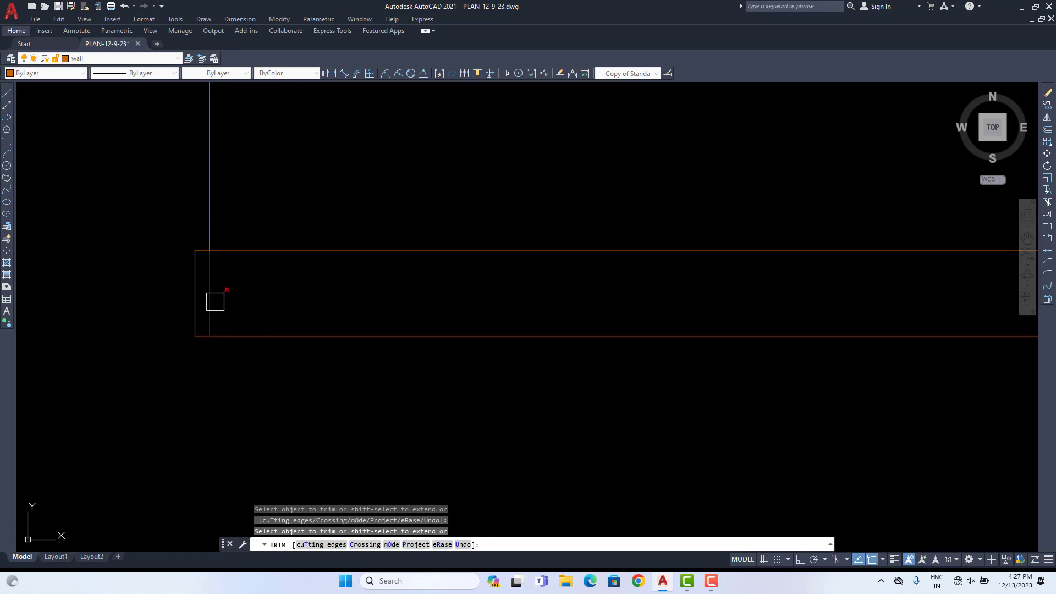
scroll(219, 301, down, 5)
scroll(517, 318, up, 8)
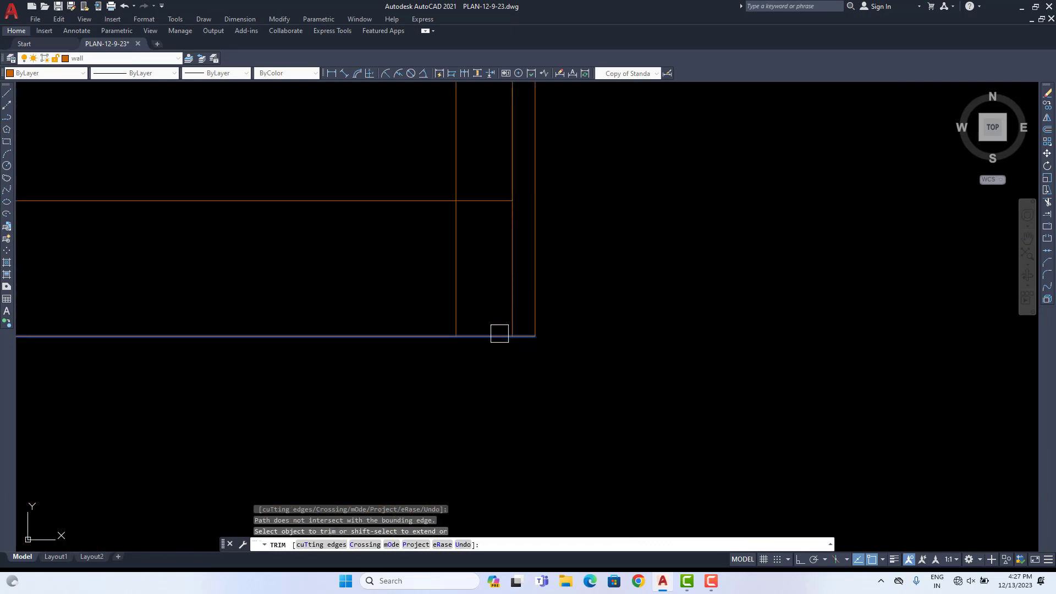
shift+click(496, 336)
shift+click(492, 200)
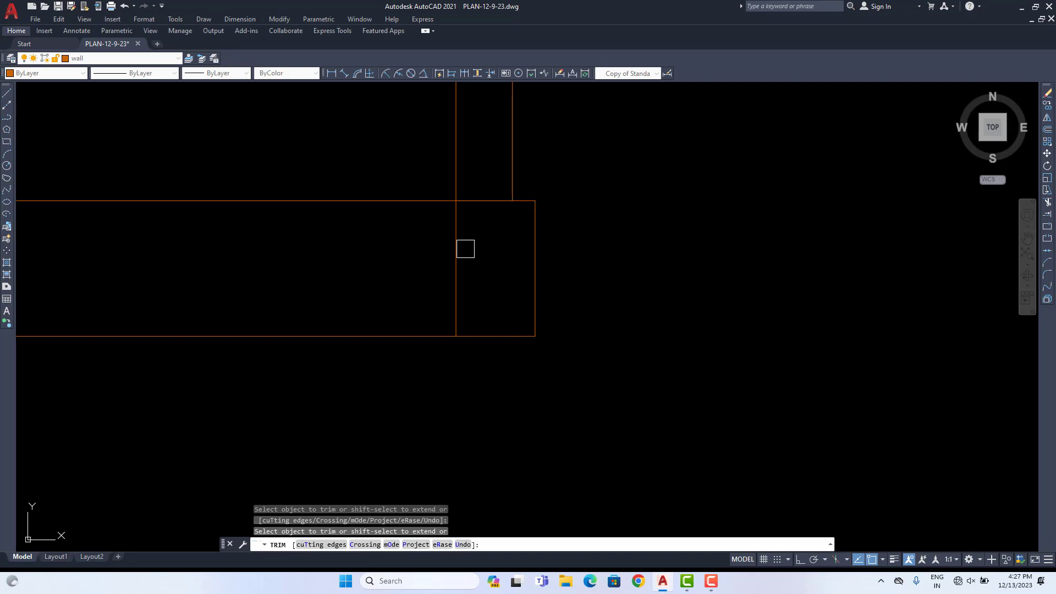
Step: Trim the inner vertical lines out of the plinth band at the base of the elevation
scroll(469, 252, down, 10)
scroll(401, 263, up, 6)
click(434, 250)
scroll(392, 257, down, 8)
click(294, 254)
middle_drag(290, 251, 521, 264)
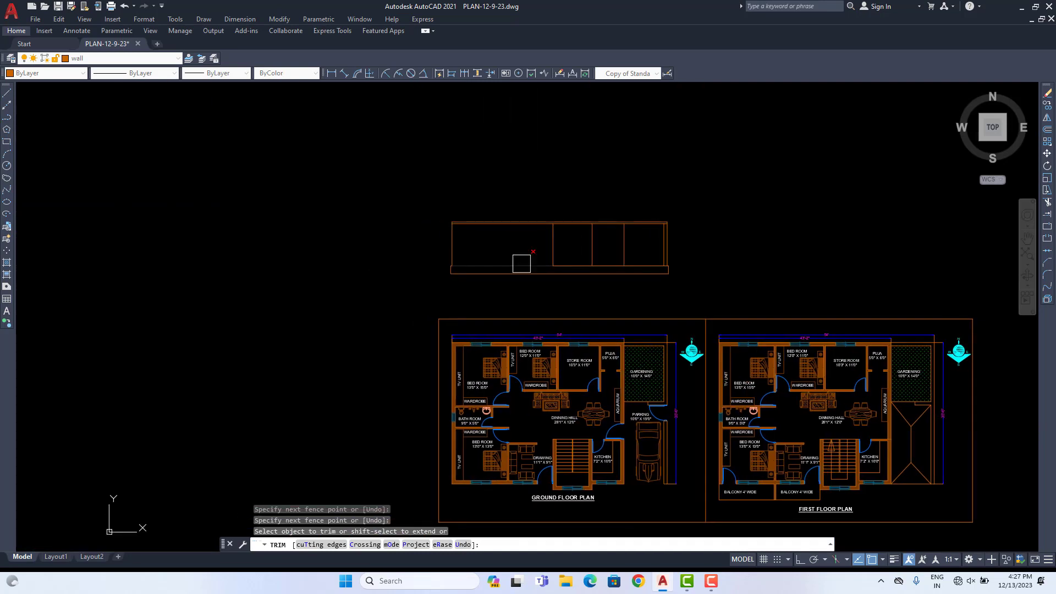
scroll(526, 262, up, 2)
key(Escape)
scroll(624, 310, up, 2)
mouse_move(624, 310)
middle_down()
mouse_move(574, 244)
mouse_move(534, 244)
mouse_move(564, 240)
mouse_move(567, 302)
middle_up()
scroll(575, 248, down, 4)
scroll(585, 259, up, 2)
scroll(535, 246, down, 2)
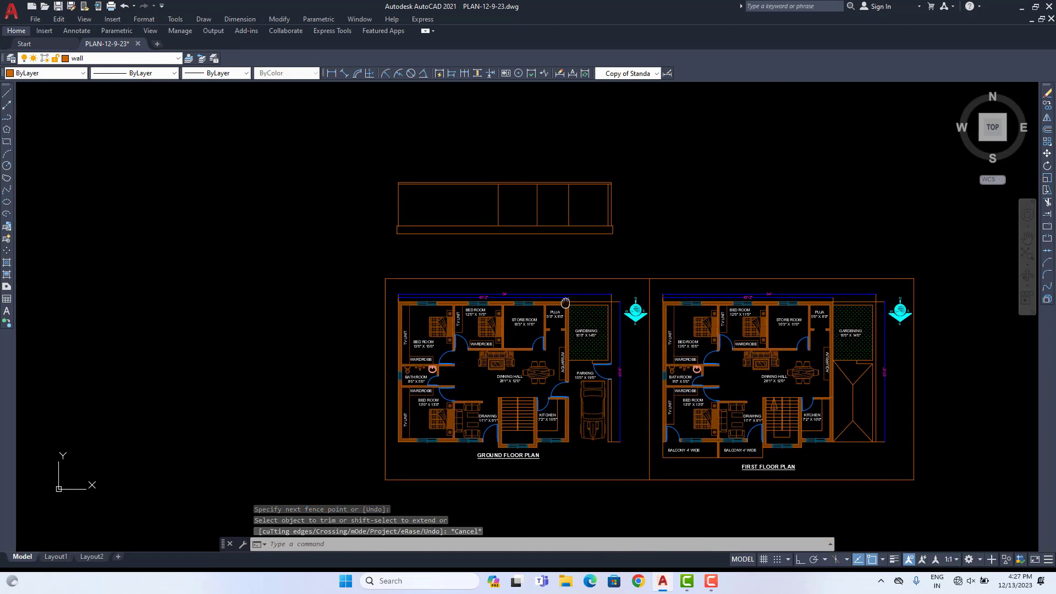
scroll(599, 207, up, 2)
click(638, 187)
click(273, 199)
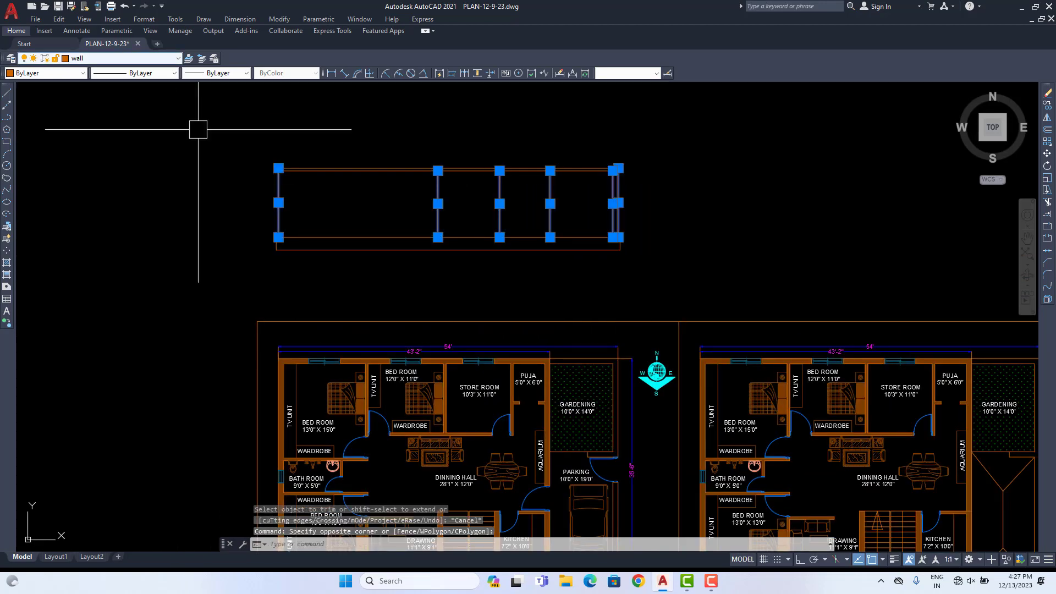
scroll(404, 238, down, 2)
key(Escape)
Step: Make window the current layer
scroll(374, 396, up, 5)
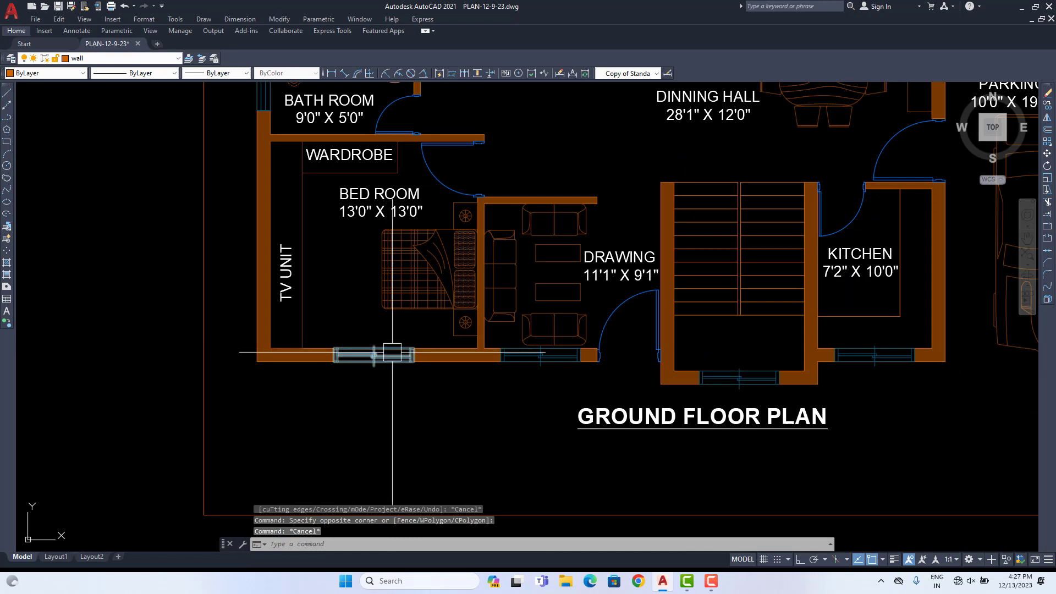
click(141, 59)
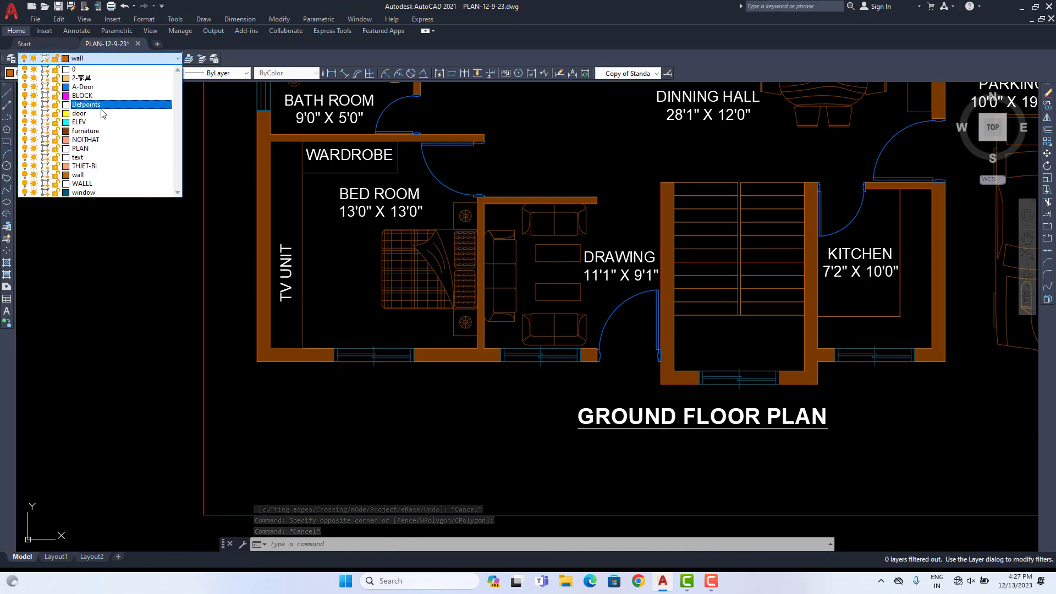
click(88, 192)
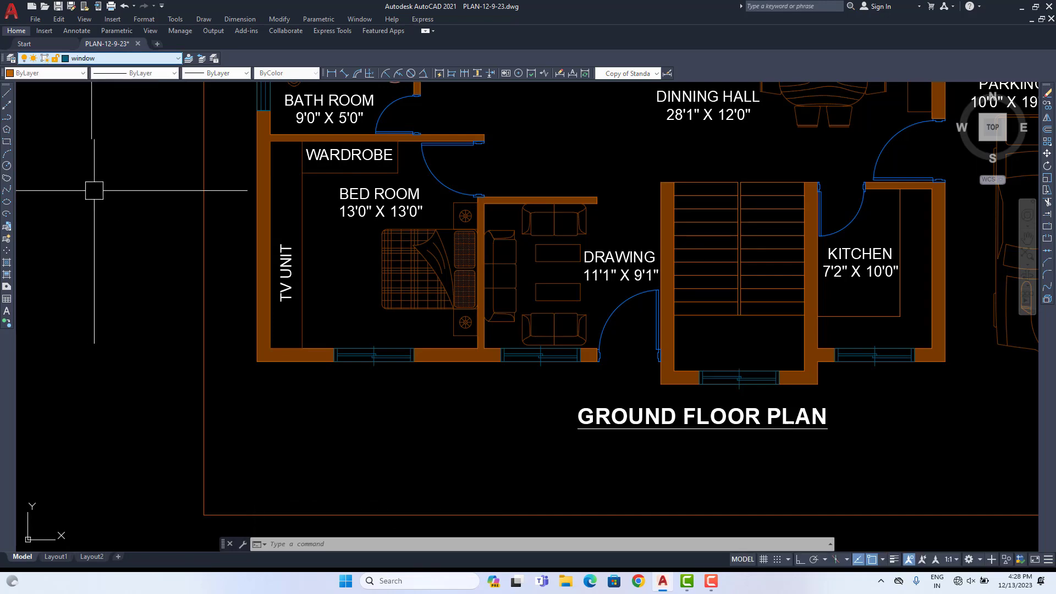
Step: Draw vertical construction lines through both edges of the front bedroom's window in the ground floor plan's front wall
scroll(346, 209, down, 5)
middle_drag(346, 210, 345, 389)
scroll(345, 424, down, 2)
scroll(349, 420, up, 4)
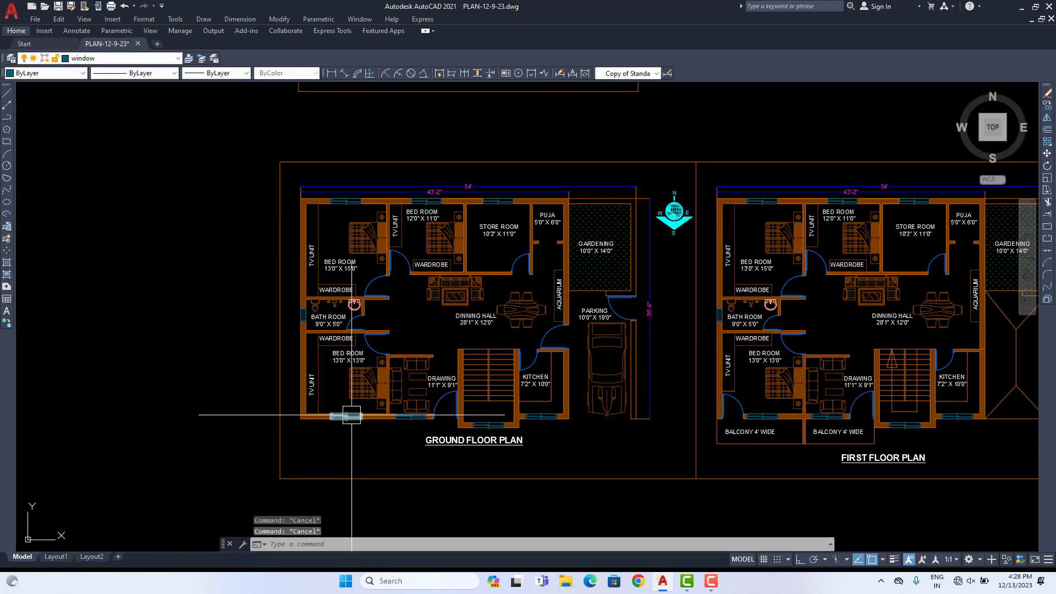
scroll(390, 443, up, 2)
text(x)
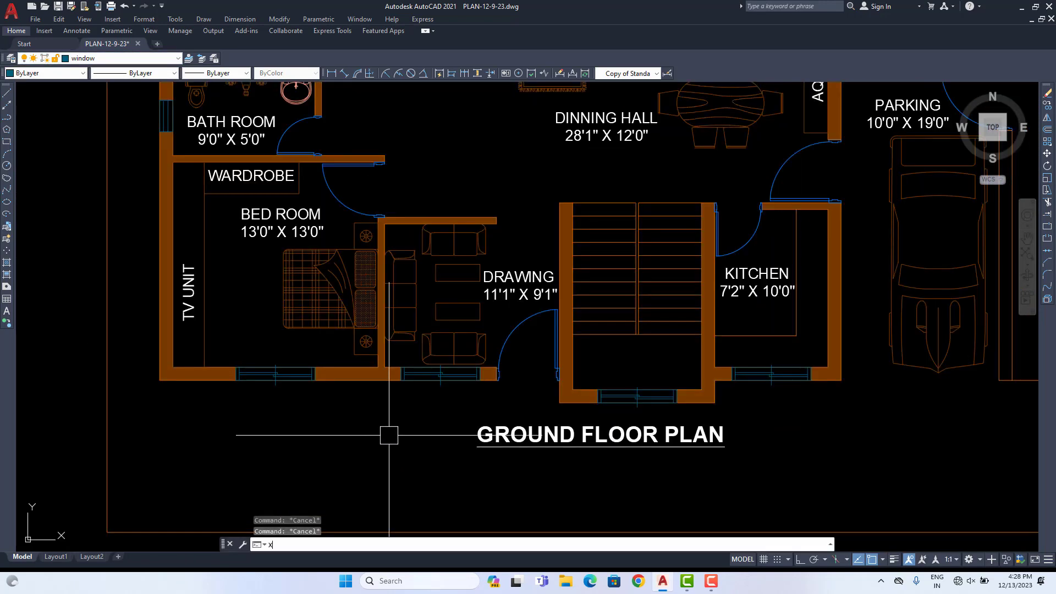
text(l)
key(Return)
text(v)
key(Return)
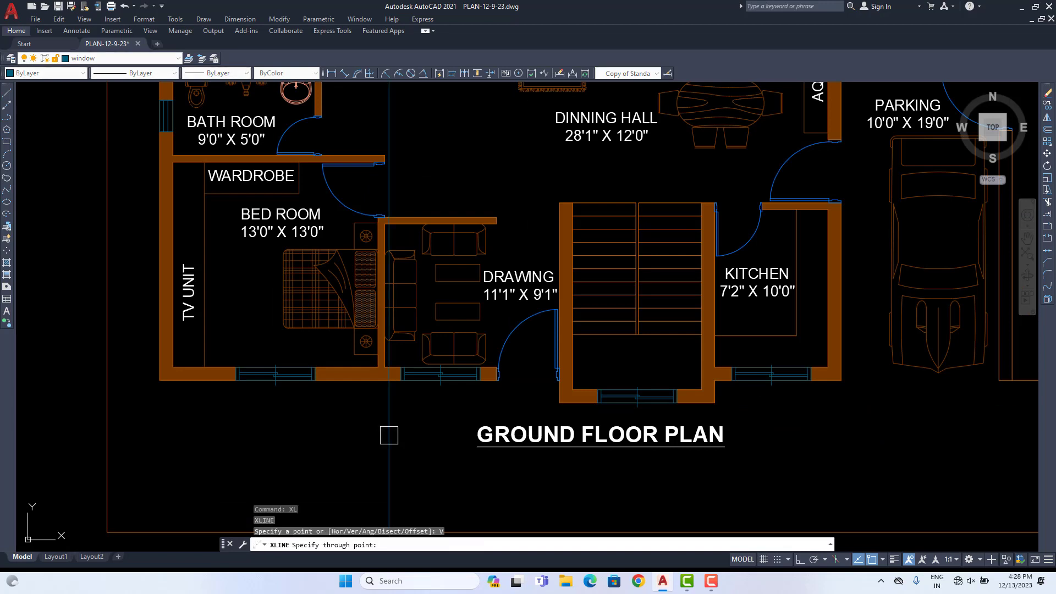
scroll(236, 398, up, 4)
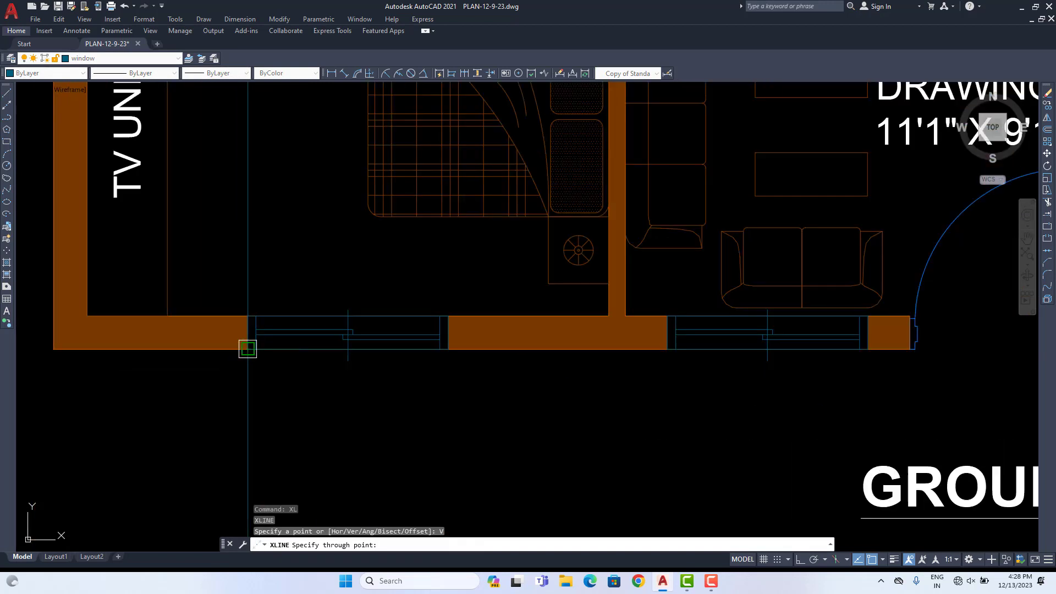
click(248, 349)
click(449, 352)
scroll(452, 361, down, 5)
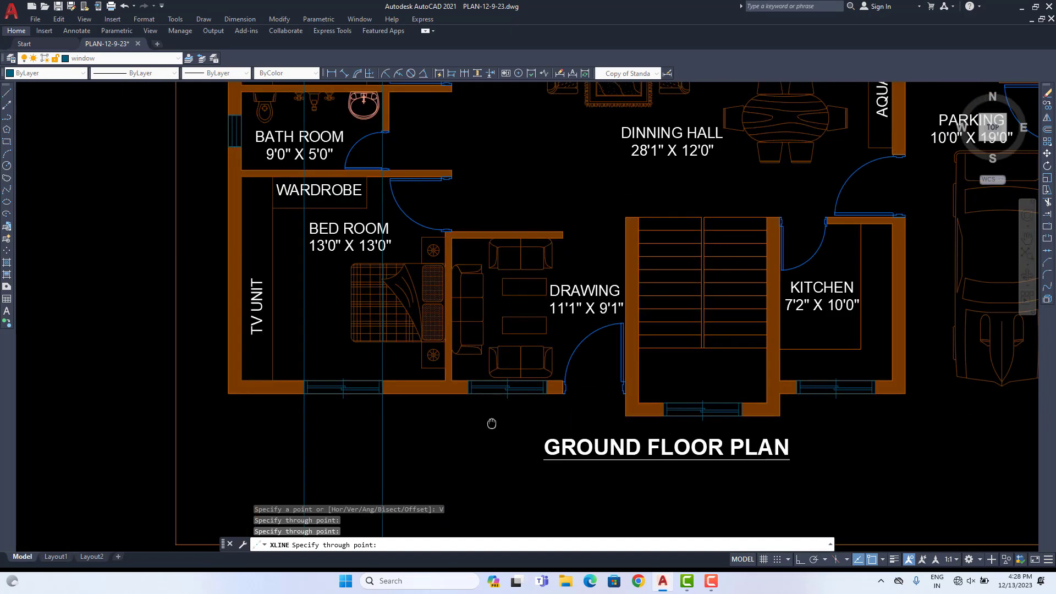
Step: Add vertical construction lines through both edges of the drawing room's front window
scroll(358, 392, up, 6)
click(265, 357)
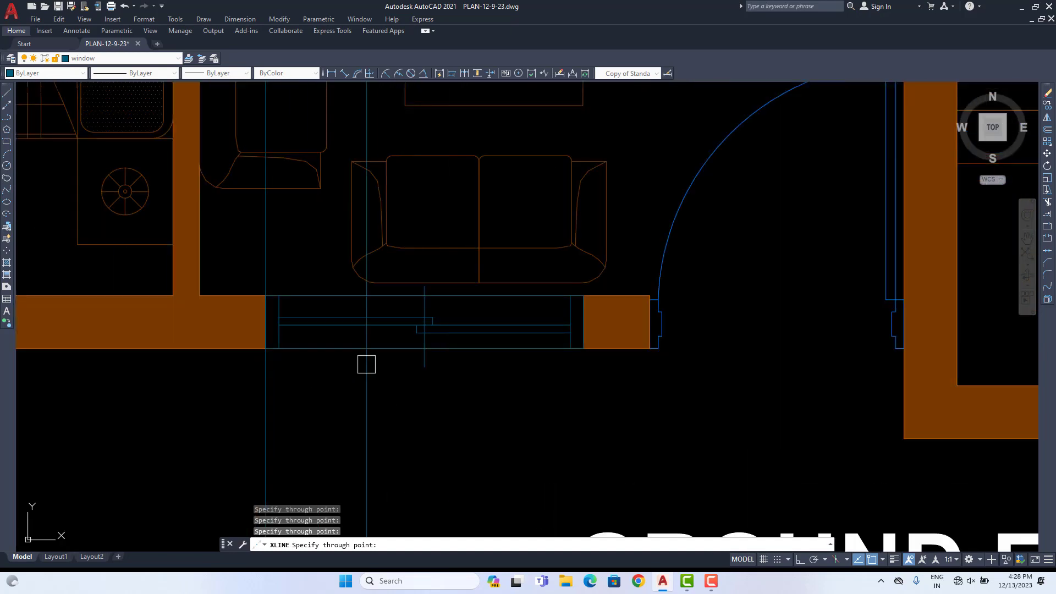
click(584, 347)
scroll(591, 374, down, 4)
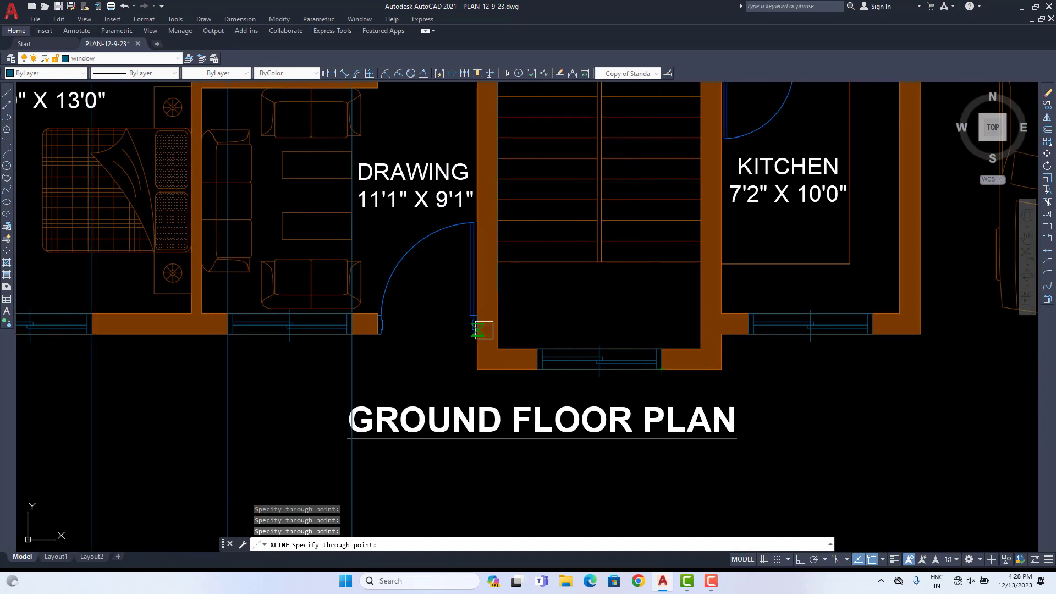
Step: Add vertical construction lines through both edges of the staircase window and the kitchen window
middle_drag(754, 397, 621, 396)
scroll(389, 376, up, 2)
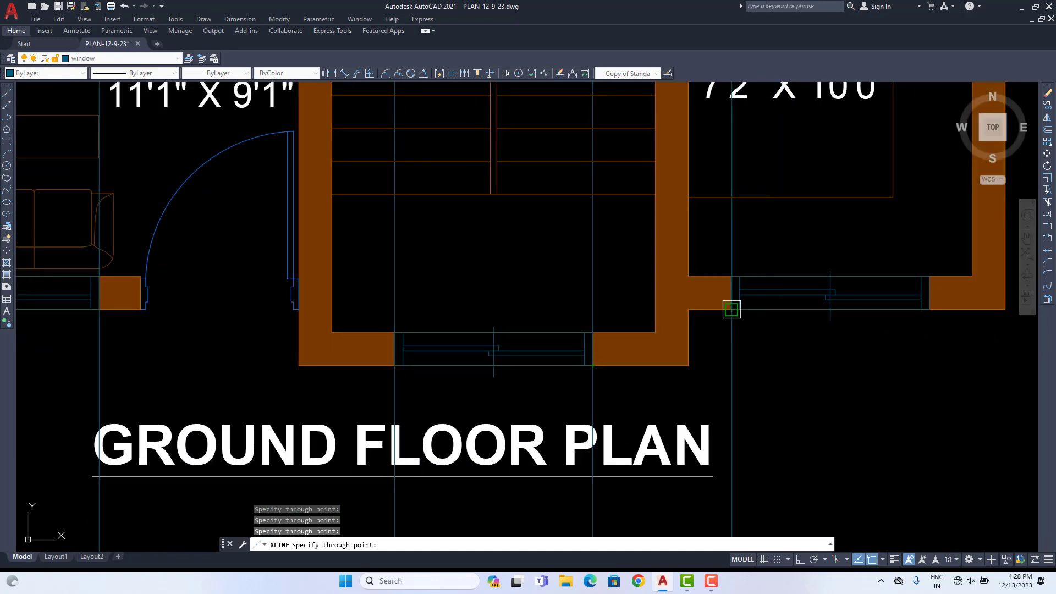
scroll(923, 321, down, 5)
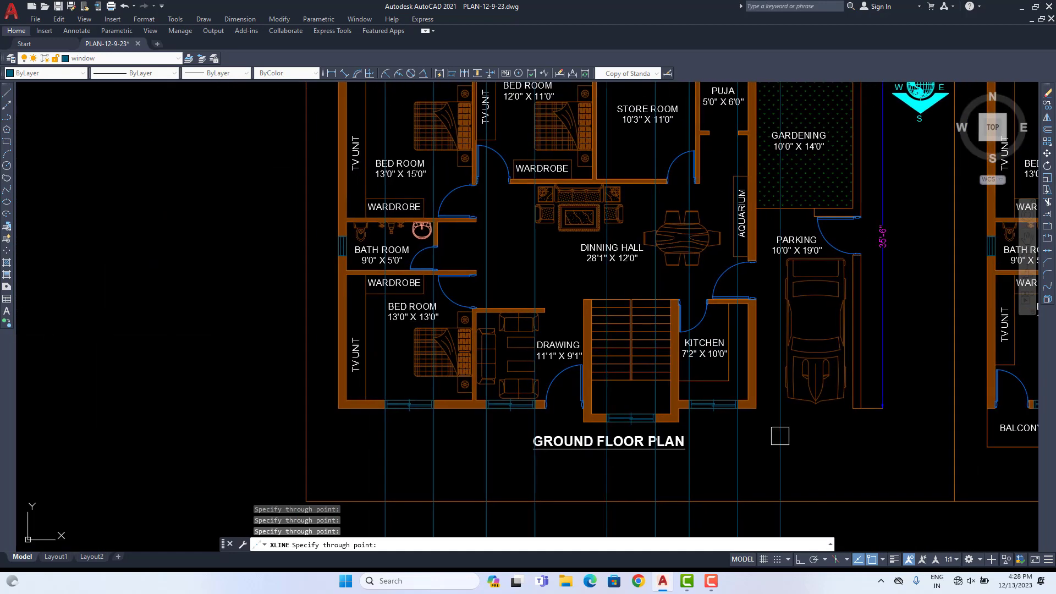
scroll(709, 253, up, 3)
middle_drag(709, 253, 712, 349)
key(Escape)
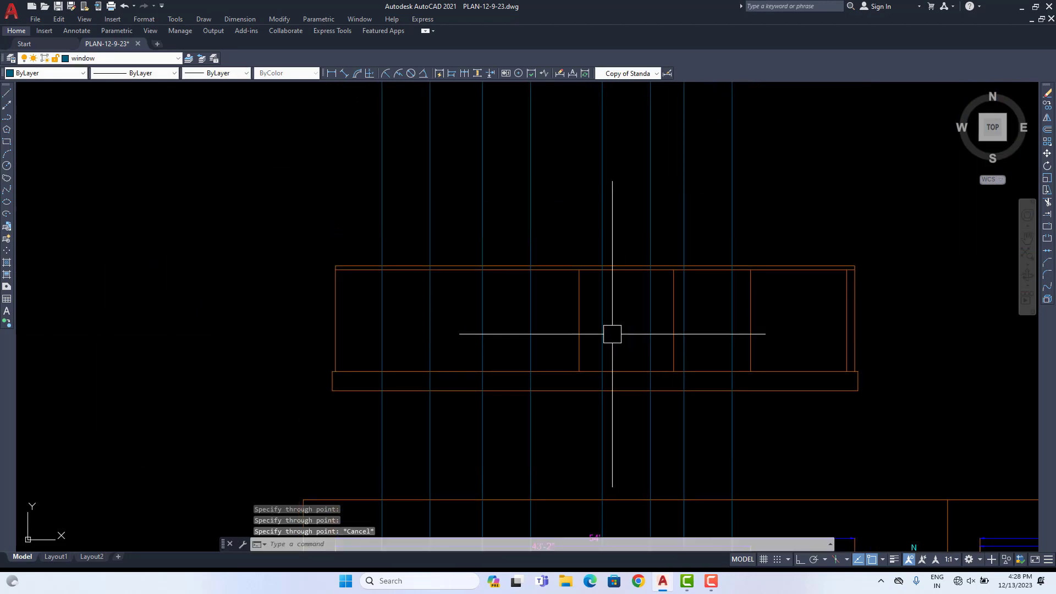
scroll(670, 305, up, 2)
scroll(668, 311, down, 2)
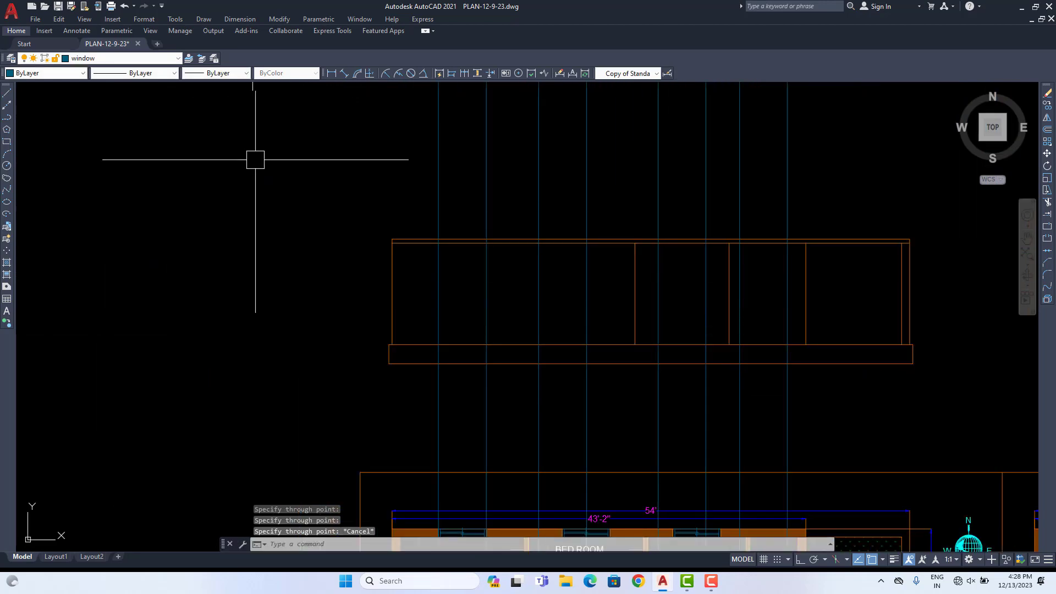
scroll(566, 416, down, 6)
middle_drag(584, 431, 573, 276)
scroll(556, 371, up, 6)
middle_drag(589, 379, 545, 420)
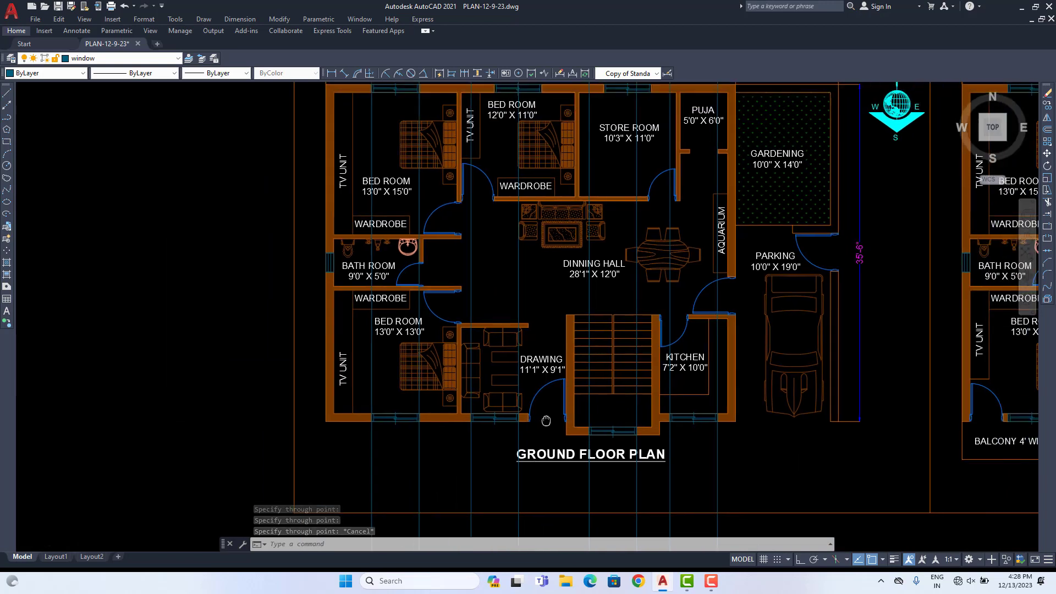
Step: Make A-Door the current layer and draw vertical construction lines through both edges of the drawing room's front door
click(108, 59)
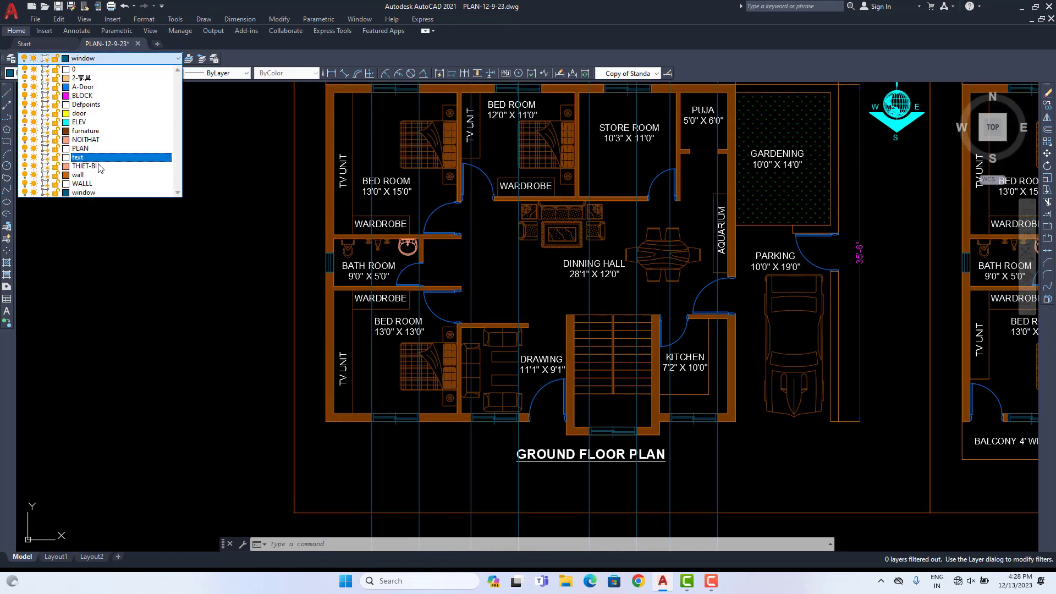
click(90, 88)
scroll(546, 340, up, 5)
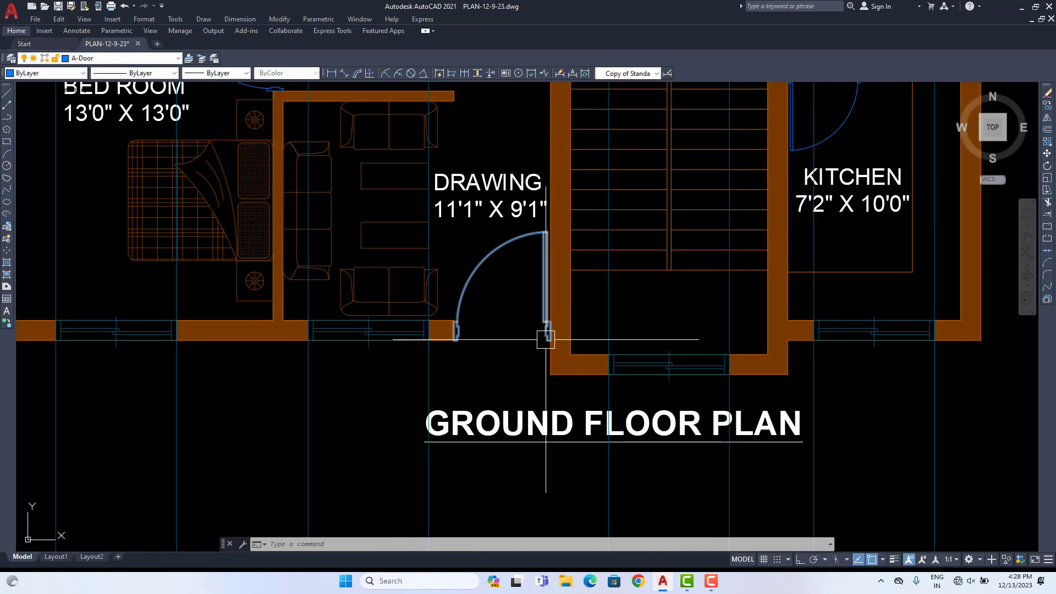
text(XL)
key(Return)
text(V)
key(Return)
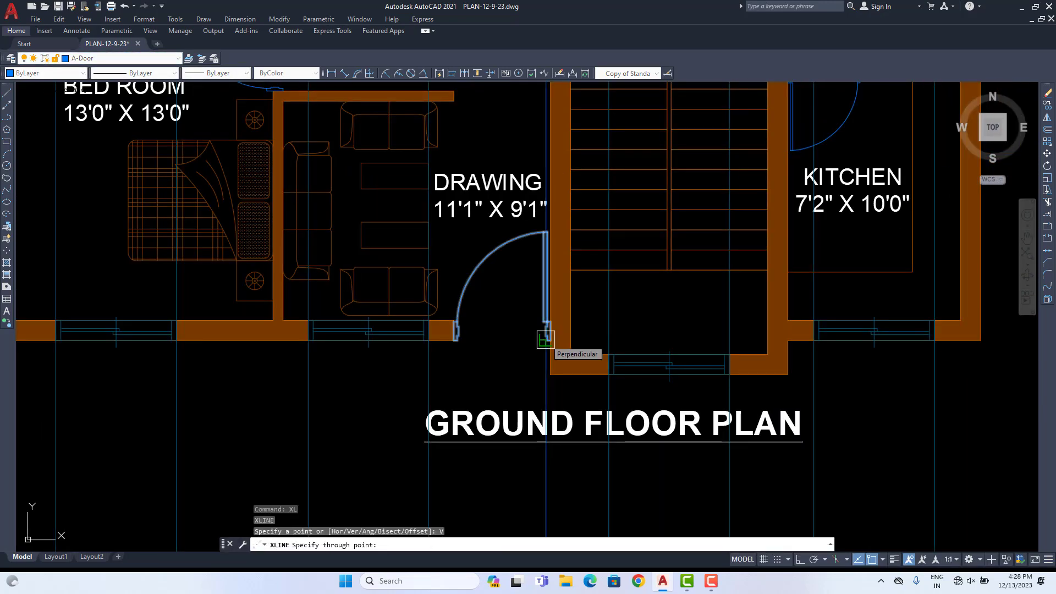
scroll(452, 333, up, 6)
click(463, 324)
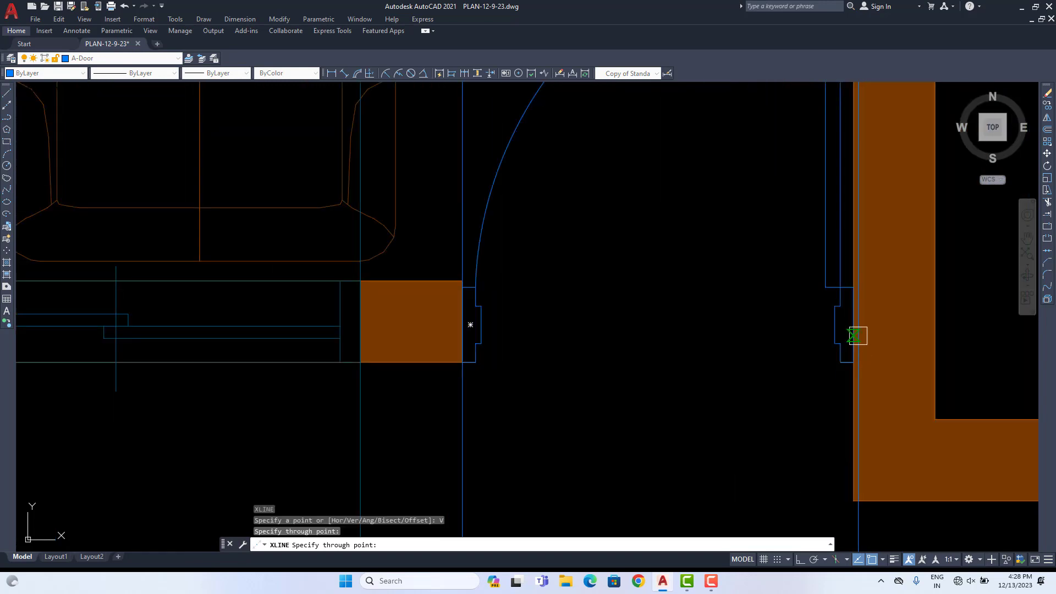
click(856, 332)
scroll(734, 377, down, 8)
scroll(745, 280, up, 6)
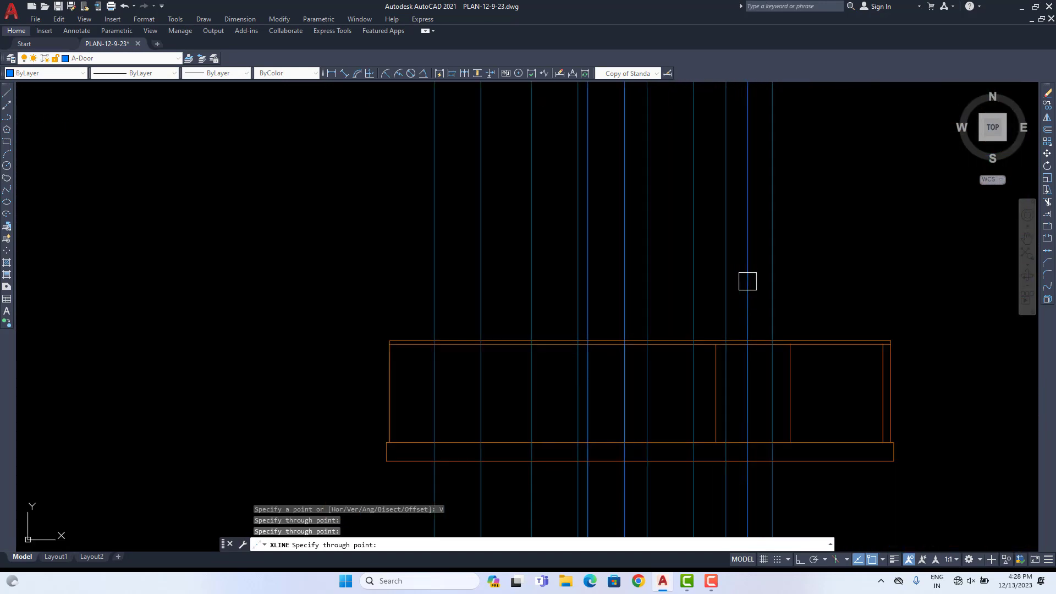
key(Escape)
key(Escape)
Step: Offset the elevation's plinth top line 7' upward as the head line of the openings
scroll(711, 363, up, 2)
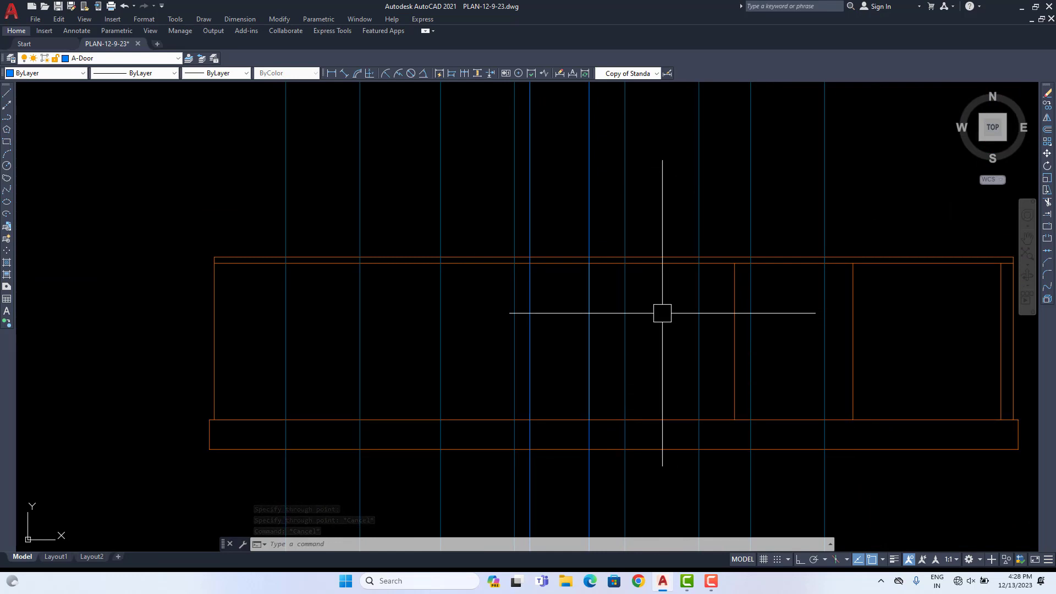
text(o)
key(Return)
text(7')
key(Return)
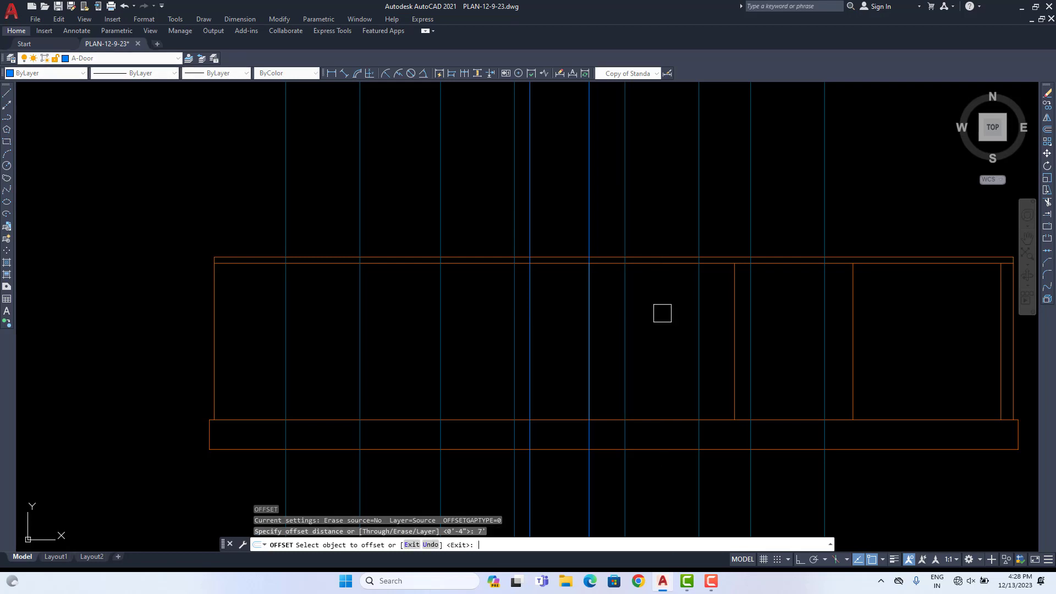
click(652, 420)
click(656, 344)
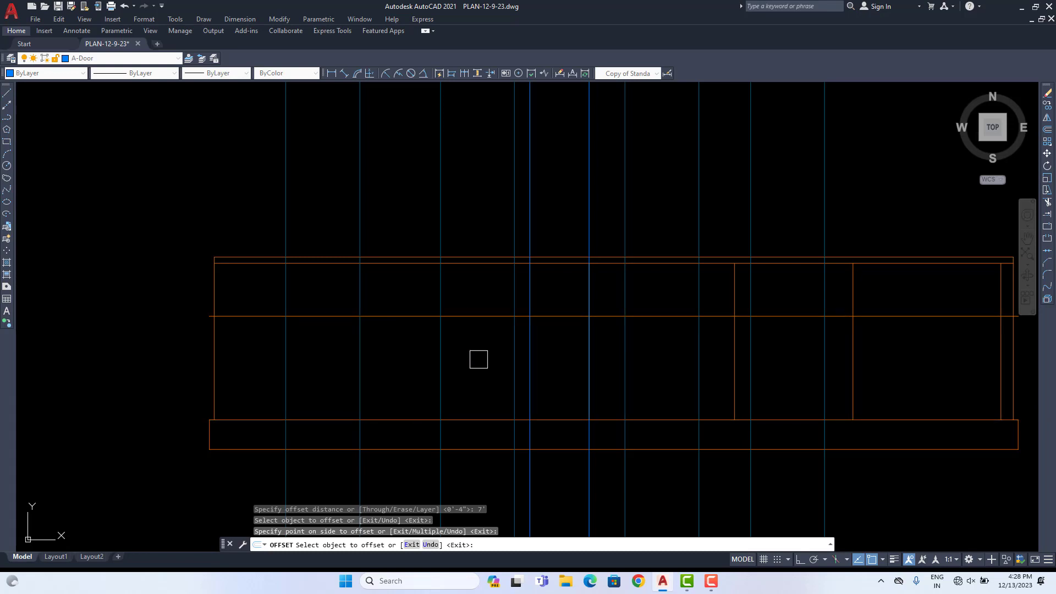
key(Escape)
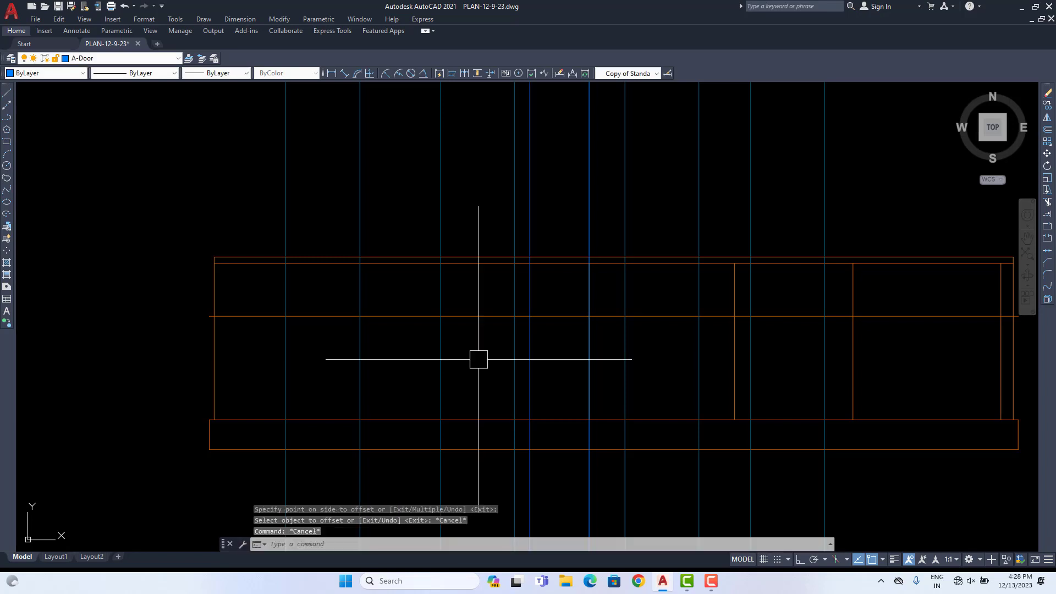
Step: Offset the head line 4'6" downward as the window sill line
text(o)
key(Return)
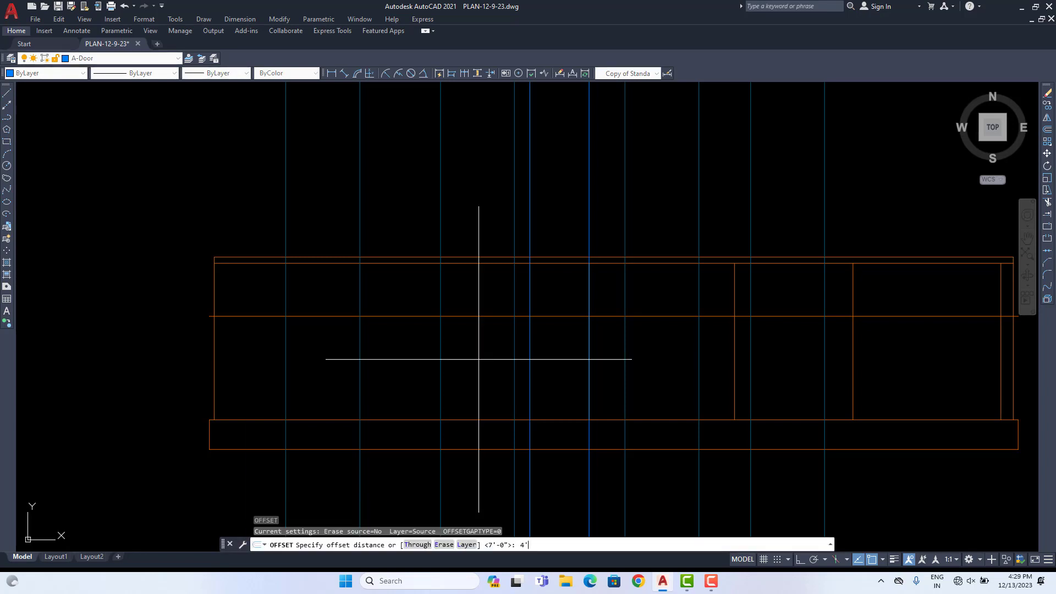
text(4'6")
key(Return)
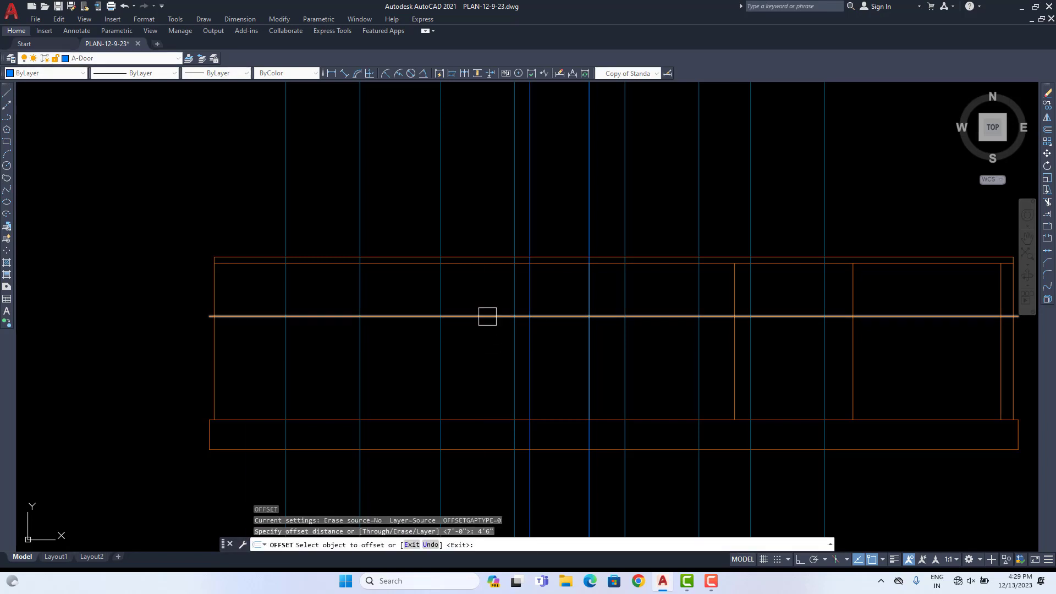
click(487, 317)
click(488, 374)
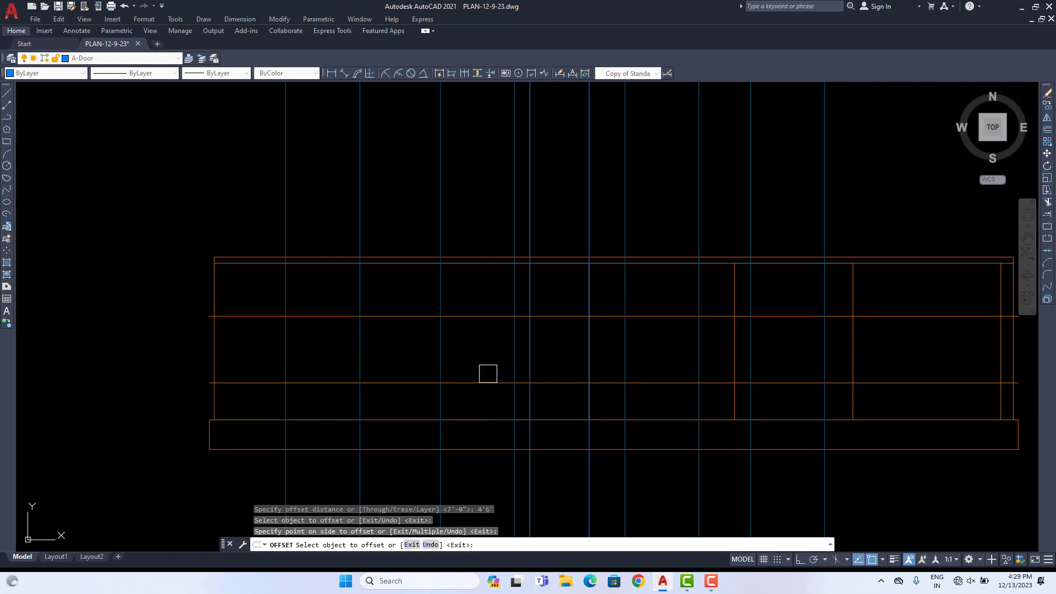
key(Escape)
Step: Trim the construction, head and sill lines above, below and outside the front bedroom's window opening in the elevation
text(tr)
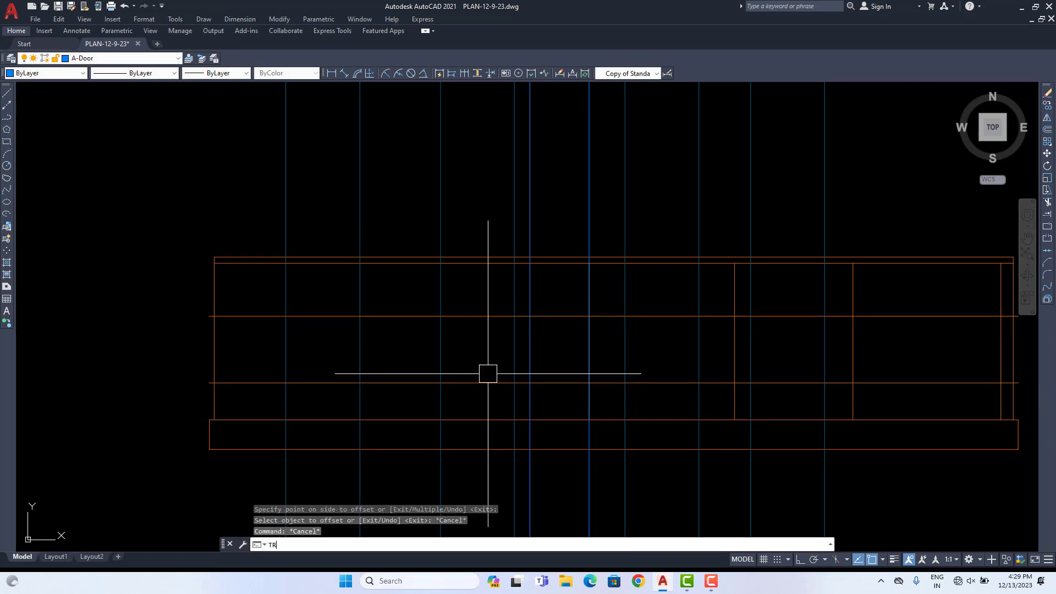
key(Return)
click(393, 294)
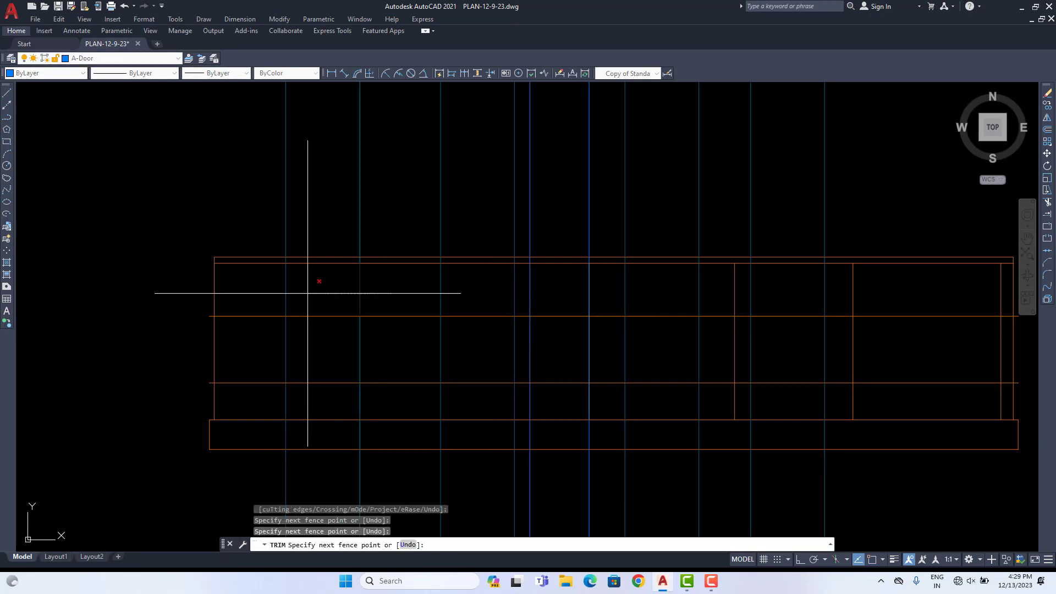
click(264, 295)
key(Return)
click(264, 294)
click(265, 401)
key(Return)
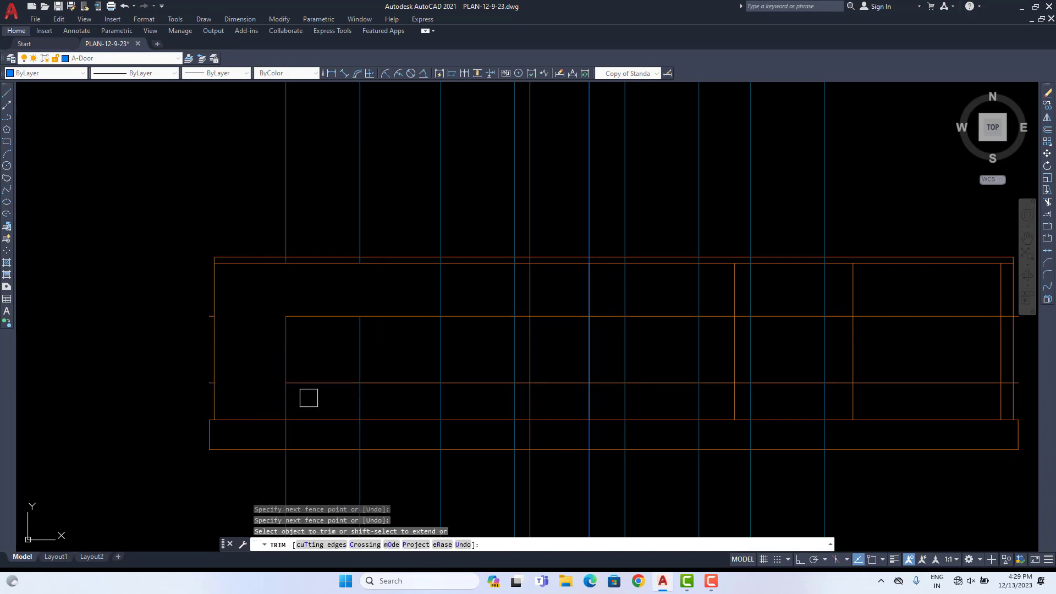
click(387, 399)
click(279, 396)
key(Return)
Step: Trim the head and sill lines between the first two windows and the surplus lines around the drawing room's window opening
click(389, 394)
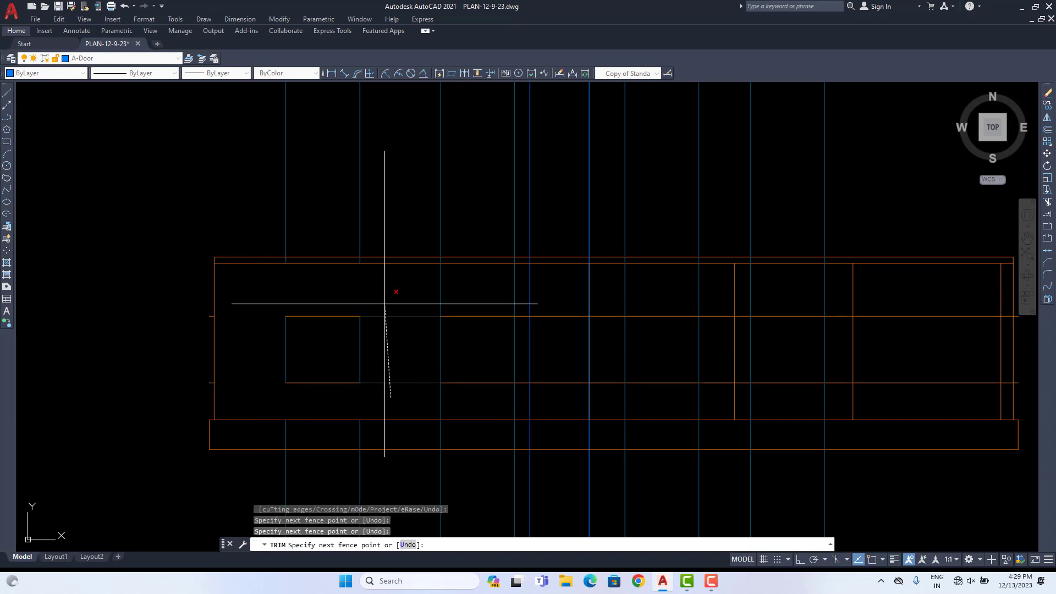
click(389, 289)
key(Return)
click(445, 291)
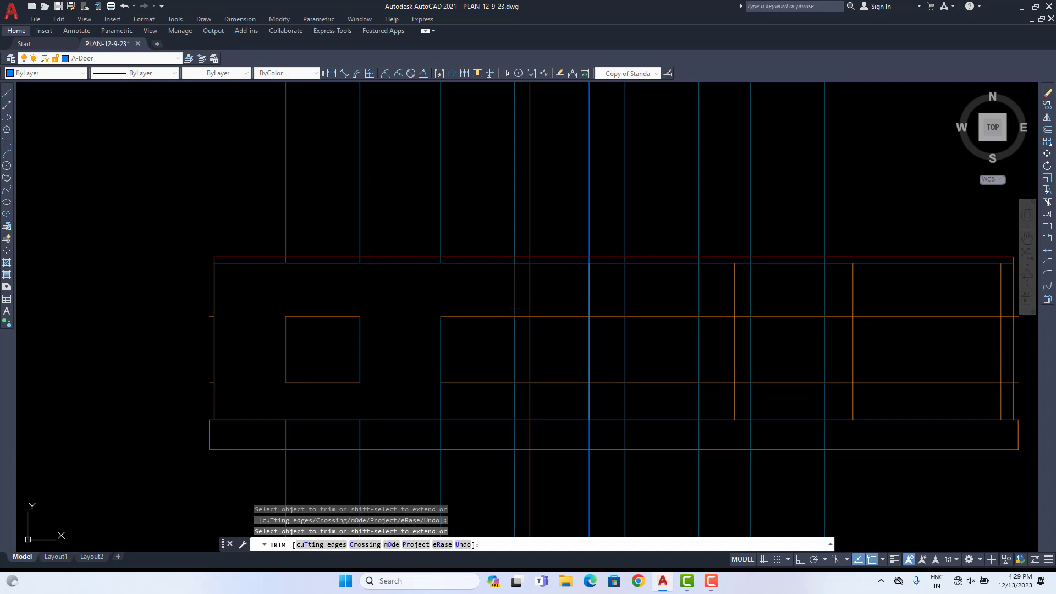
scroll(512, 393, up, 4)
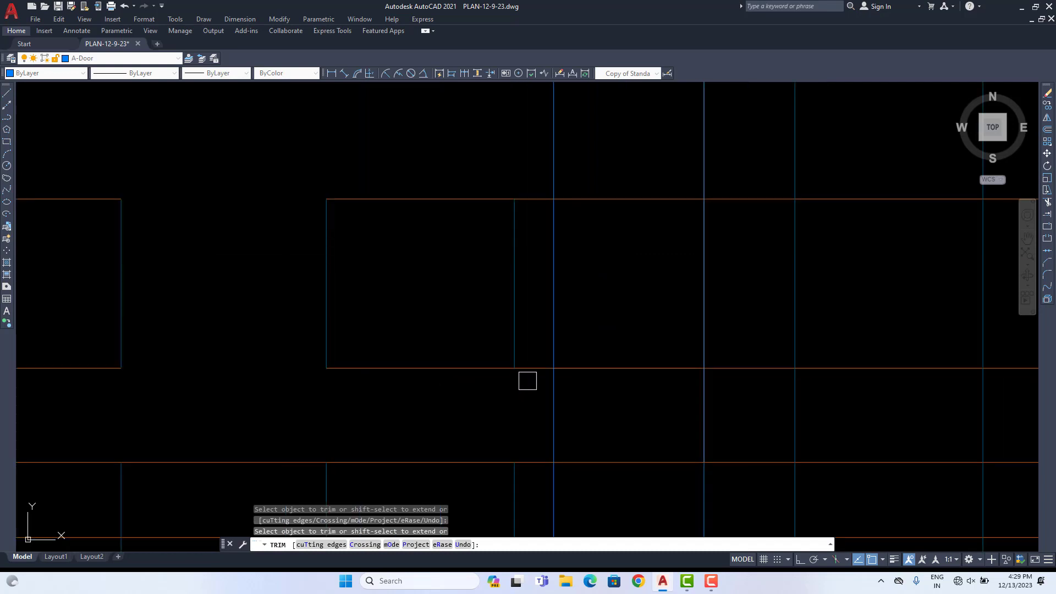
scroll(585, 258, down, 2)
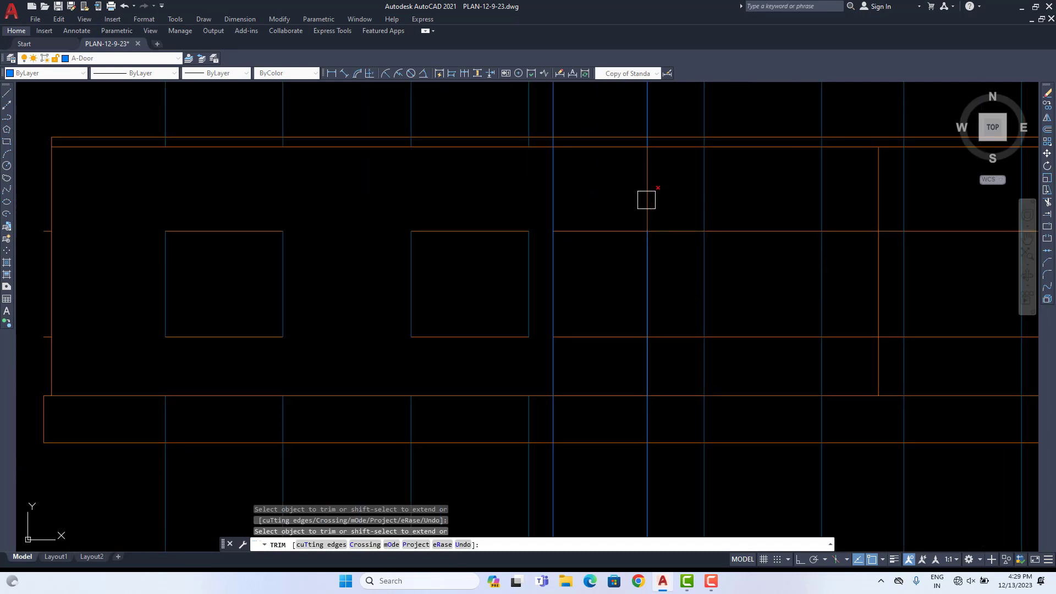
Step: Trim the lines above, inside and beside the door opening, keeping its full height down to the plinth
click(665, 199)
click(631, 209)
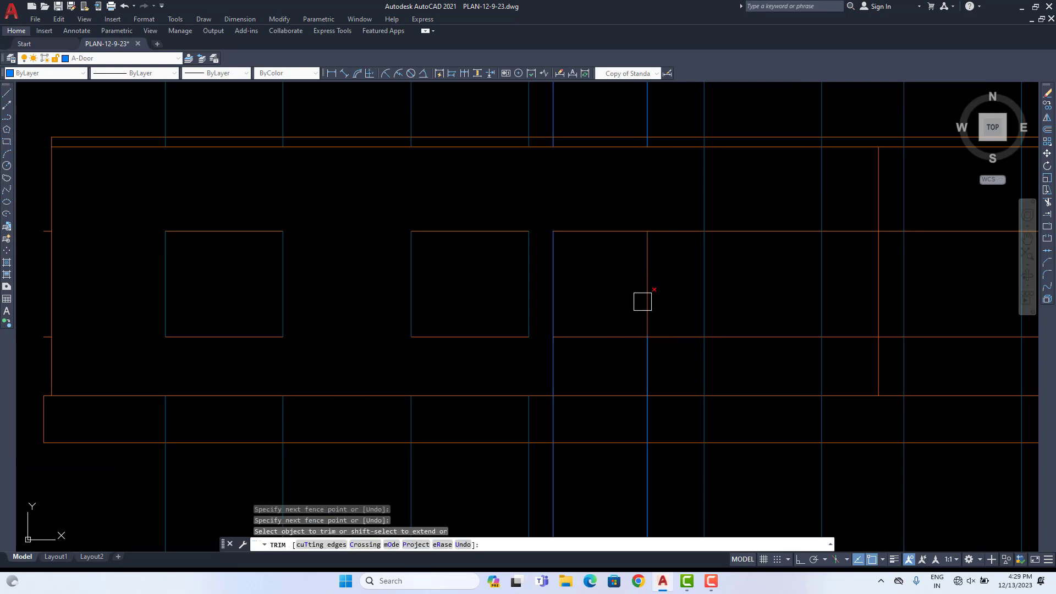
click(609, 301)
click(598, 355)
middle_drag(704, 262, 574, 237)
click(556, 177)
click(552, 337)
Step: Trim the vertical, head and sill lines around the staircase window so only its rectangle remains
scroll(583, 309, down, 6)
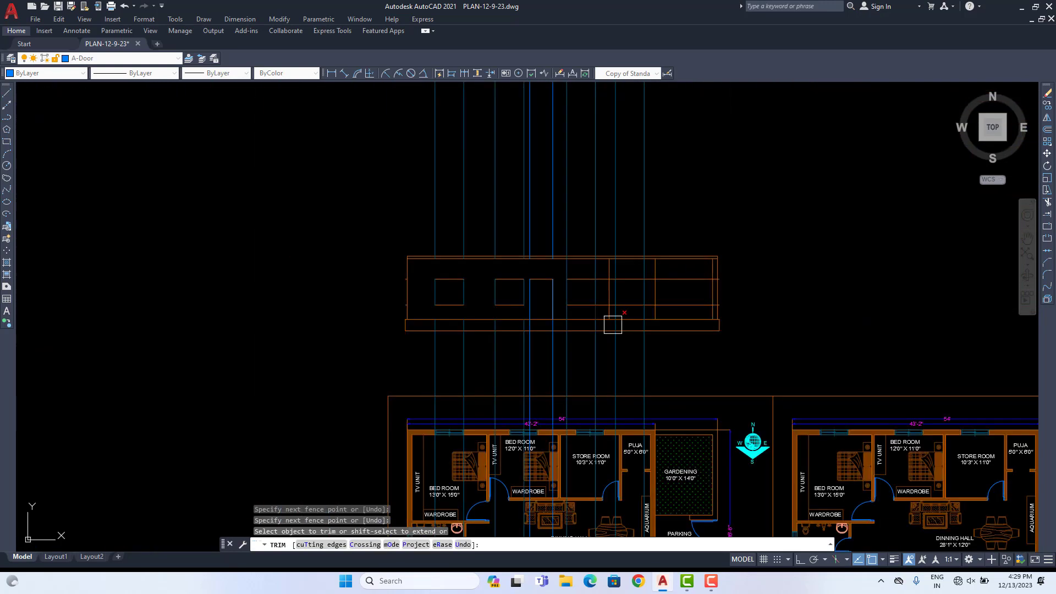
mouse_move(619, 326)
middle_down()
mouse_move(629, 153)
mouse_move(598, 319)
middle_up()
scroll(566, 268, up, 6)
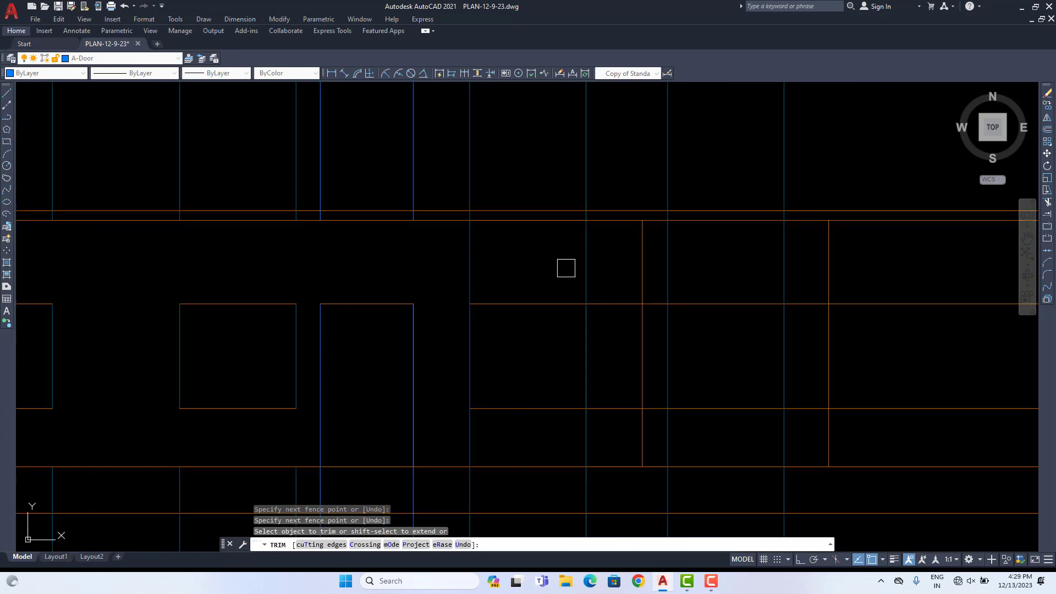
click(595, 292)
click(605, 419)
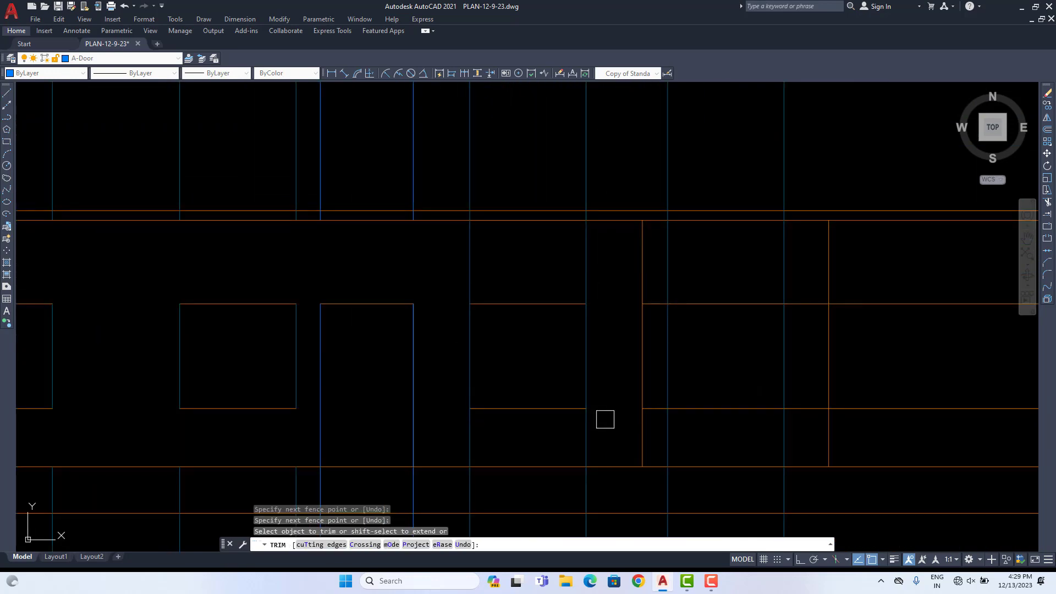
click(606, 263)
click(448, 276)
click(609, 423)
click(467, 429)
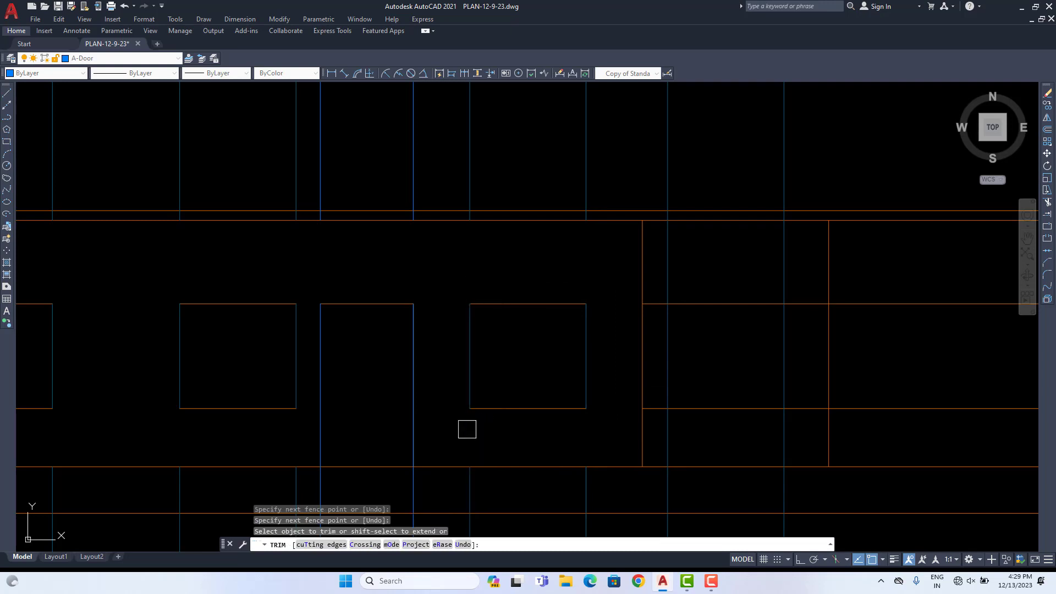
Step: Trim the vertical, head and sill lines around the kitchen window between the wall lines beside it
scroll(471, 431, down, 2)
middle_drag(539, 426, 597, 336)
scroll(587, 349, down, 3)
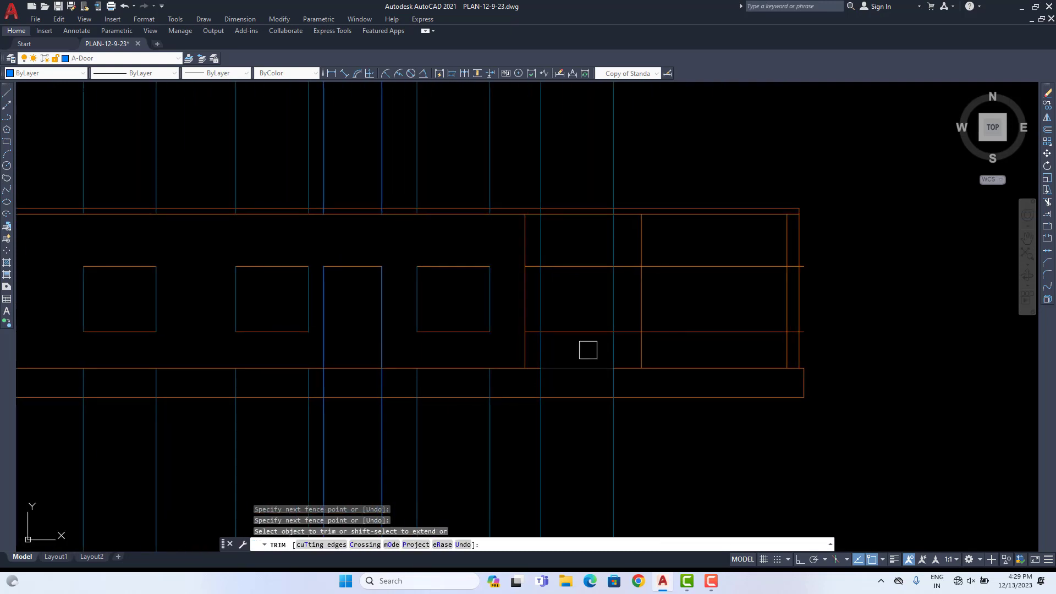
middle_drag(622, 165, 623, 198)
scroll(622, 198, up, 3)
middle_drag(640, 329, 642, 238)
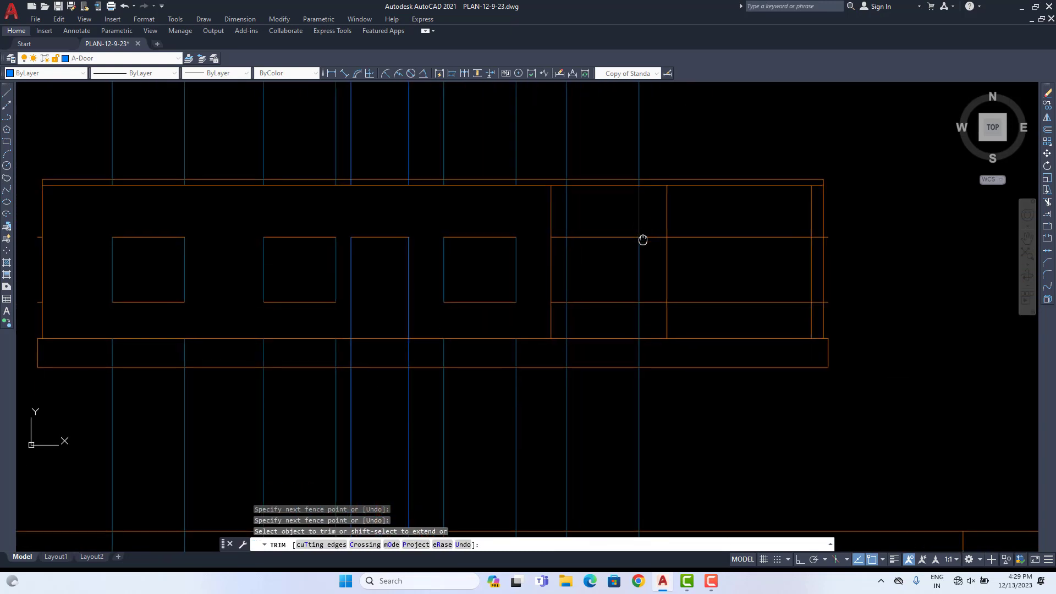
click(567, 217)
scroll(567, 231, up, 4)
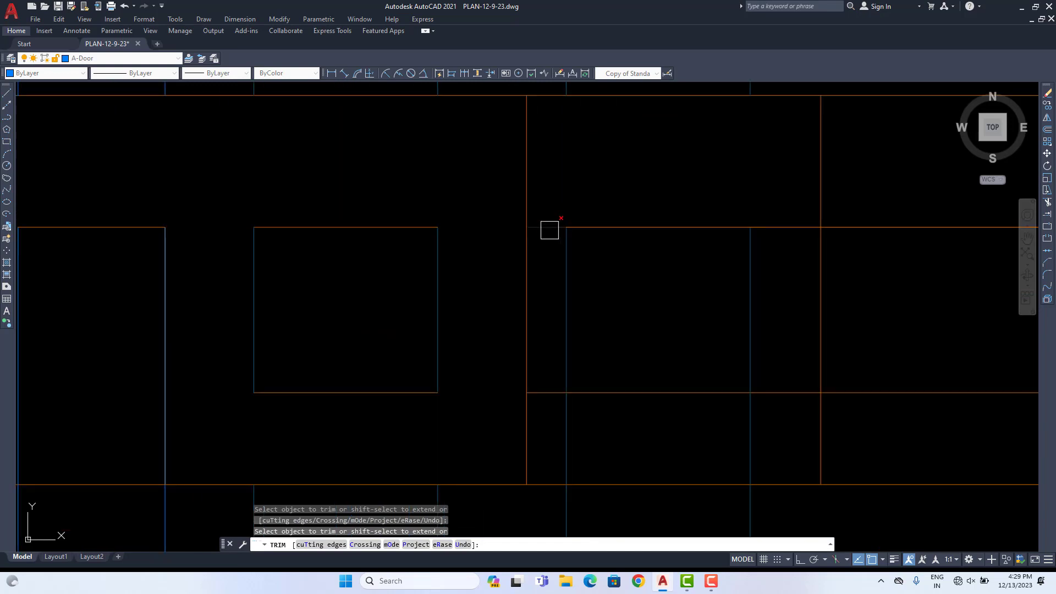
click(777, 229)
Step: Trim the two door construction lines where they cross the plinth band
scroll(663, 334, down, 8)
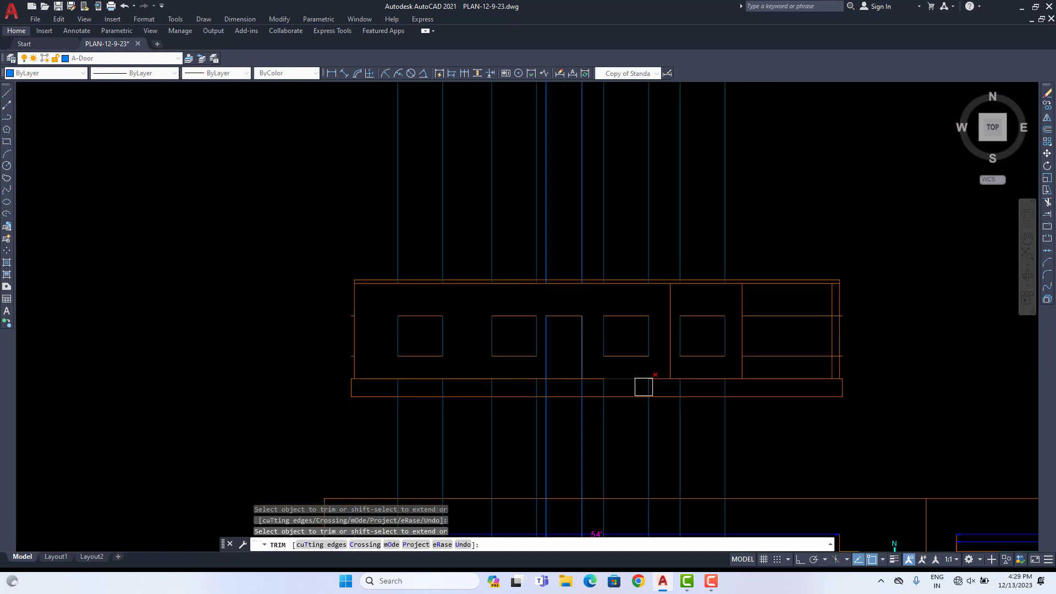
scroll(669, 305, up, 6)
drag(660, 305, 571, 306)
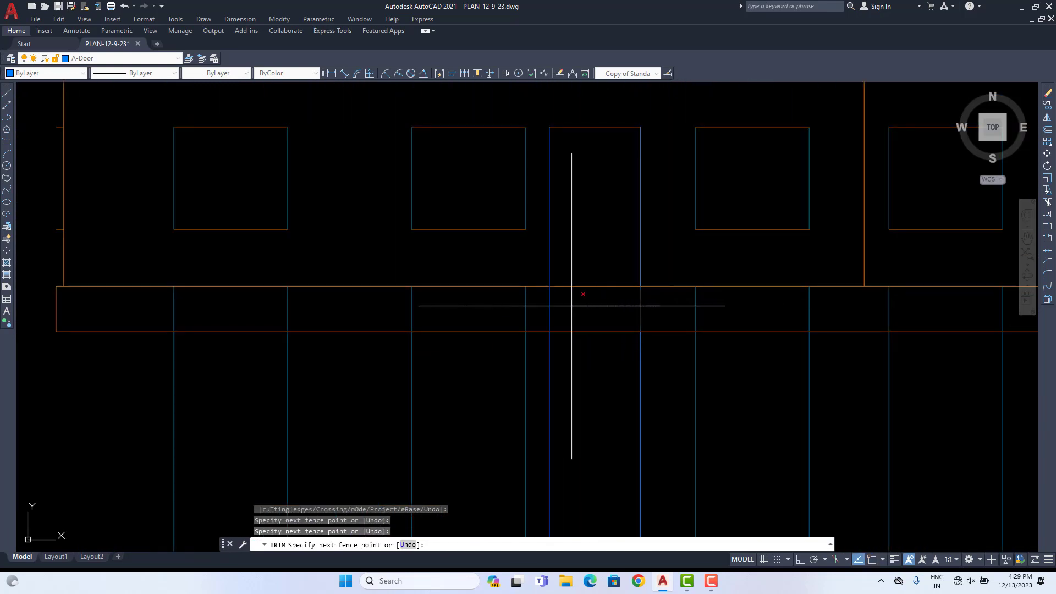
scroll(544, 307, down, 3)
key(Escape)
key(Escape)
Step: Delete the leftover vertical construction lines above and below the elevation
click(715, 357)
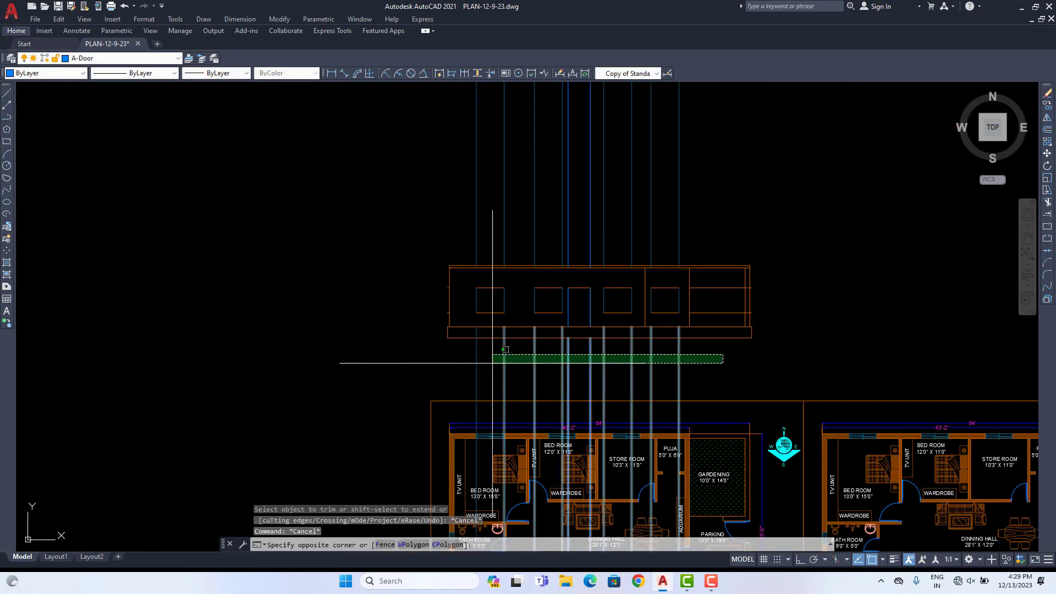
click(342, 364)
click(765, 248)
click(410, 176)
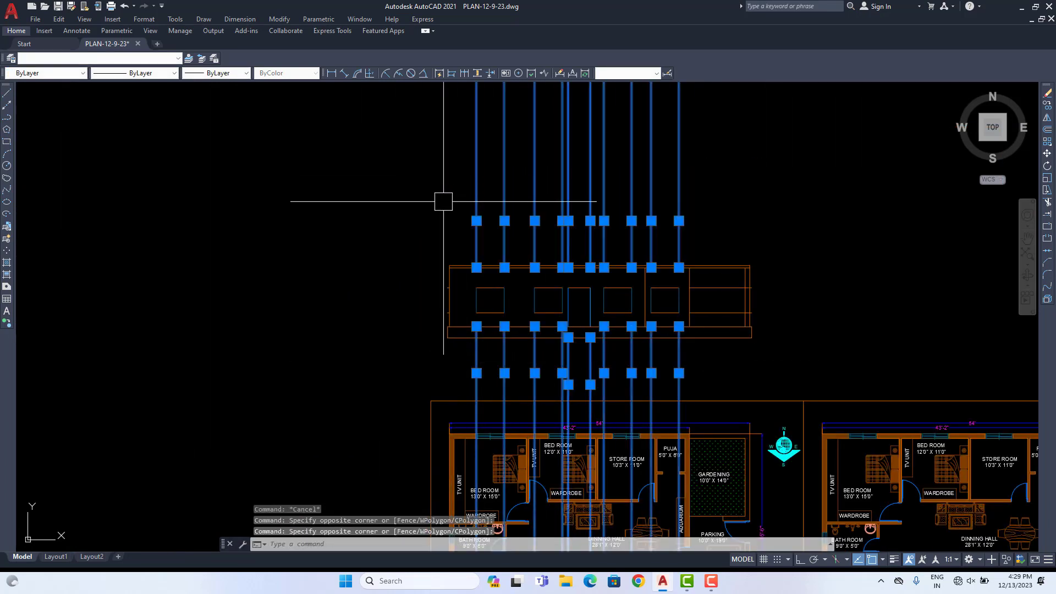
key(Delete)
scroll(545, 292, up, 4)
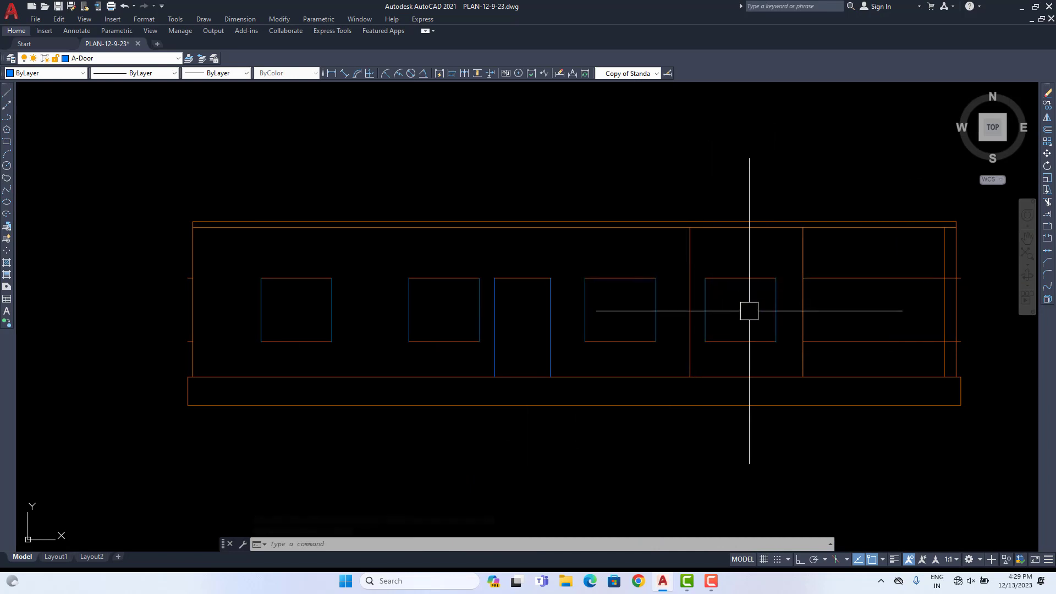
scroll(727, 283, up, 5)
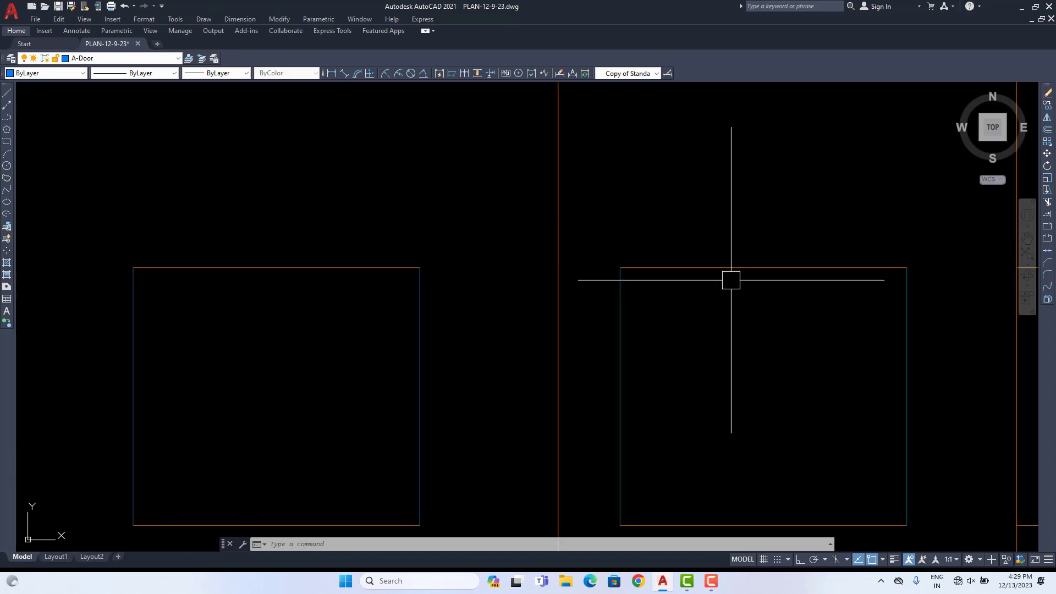
click(620, 335)
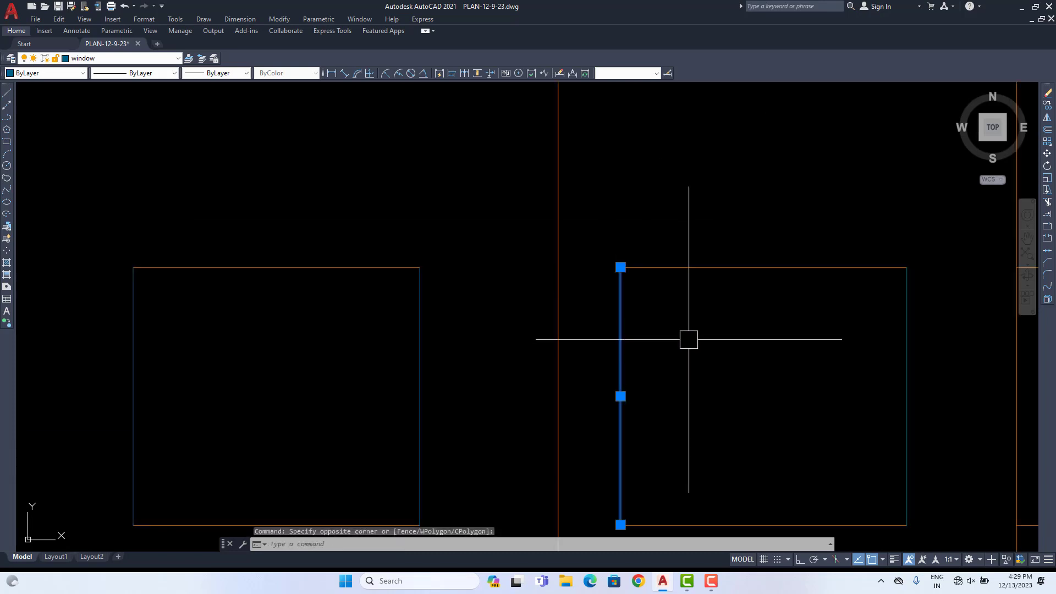
key(Escape)
click(703, 322)
click(690, 237)
key(Escape)
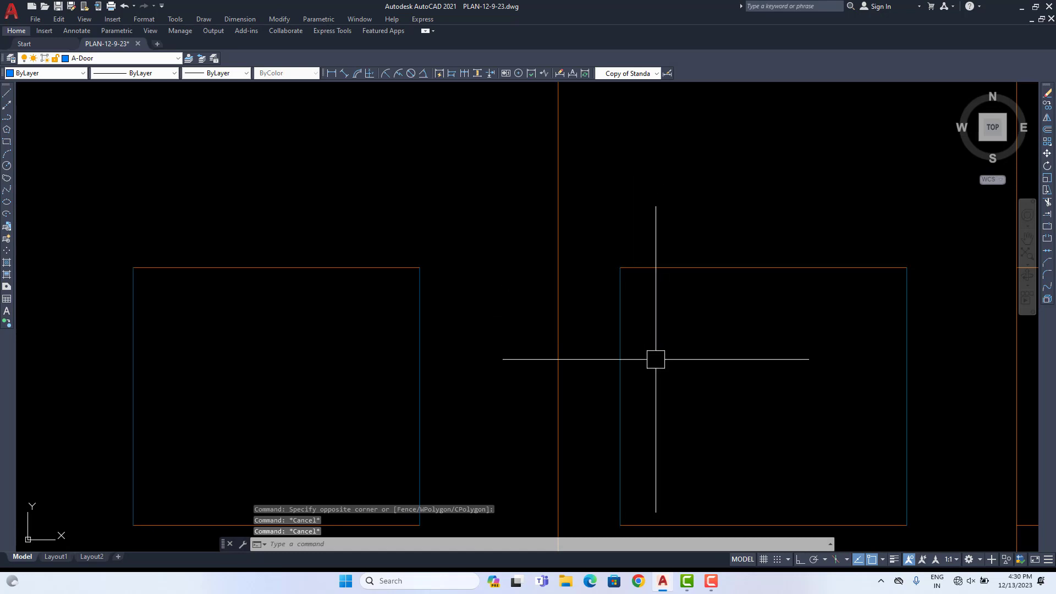
Step: Match the head and sill lines of the elevation's windows to the properties of the window side lines
text(MA)
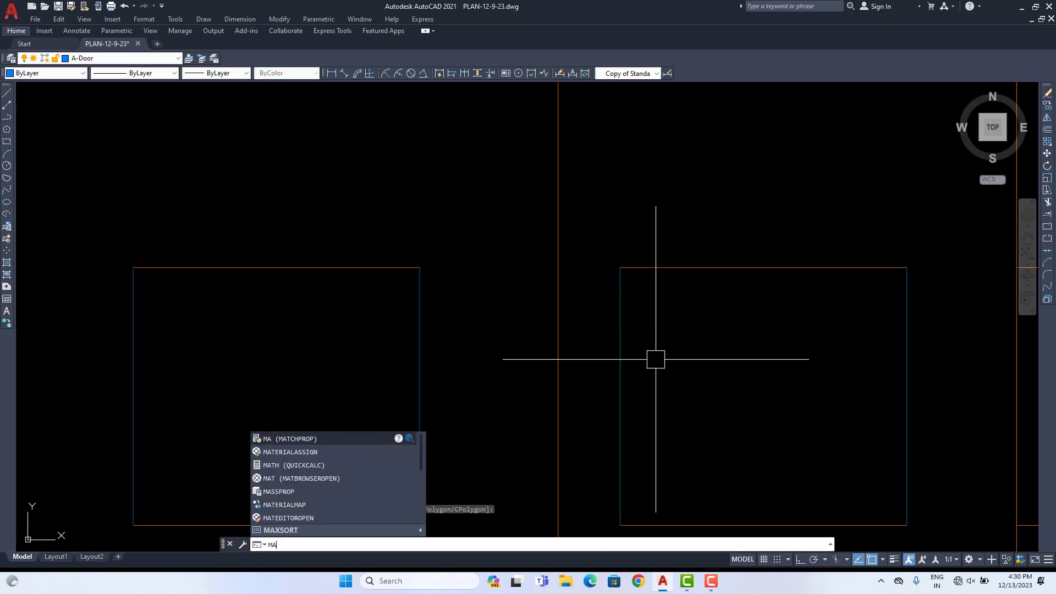
key(Return)
click(627, 348)
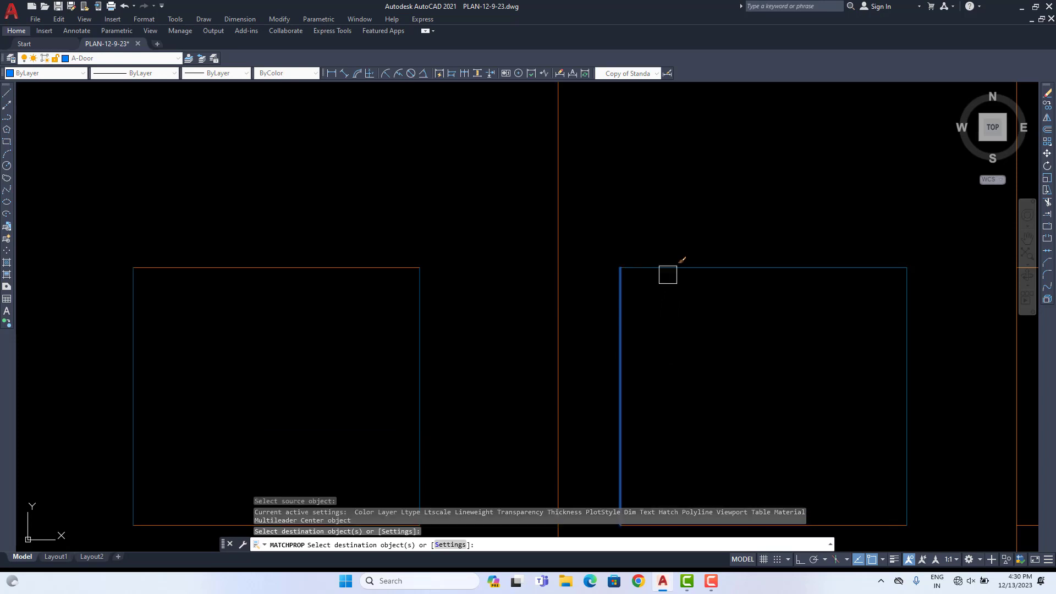
scroll(667, 273, down, 4)
click(529, 210)
click(503, 349)
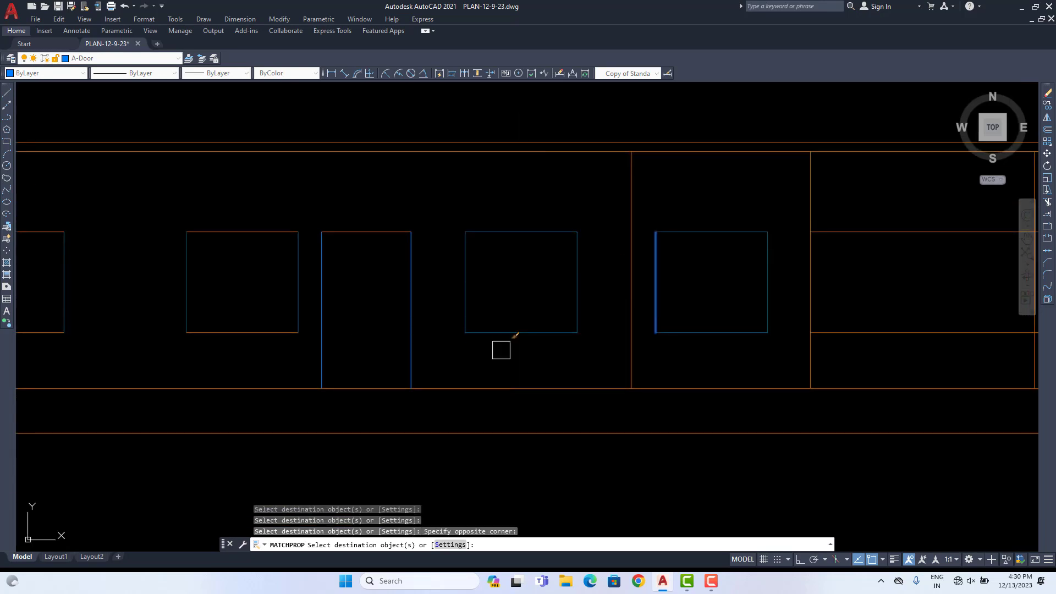
middle_drag(419, 287, 715, 266)
click(566, 180)
click(513, 329)
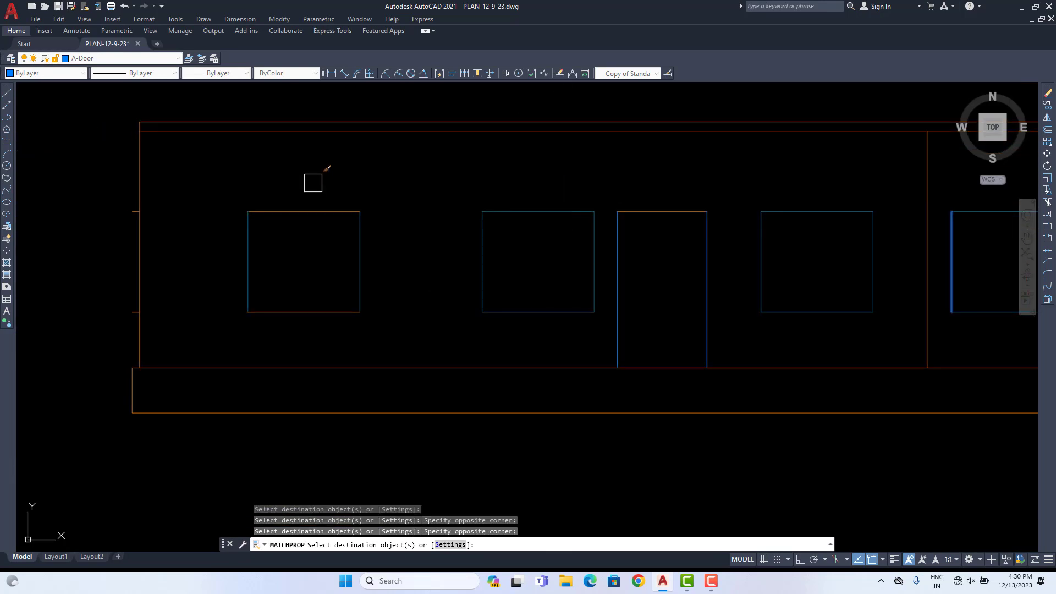
click(313, 180)
click(267, 330)
Step: Match the door's head line to the properties of the door's side lines
middle_drag(636, 279, 544, 290)
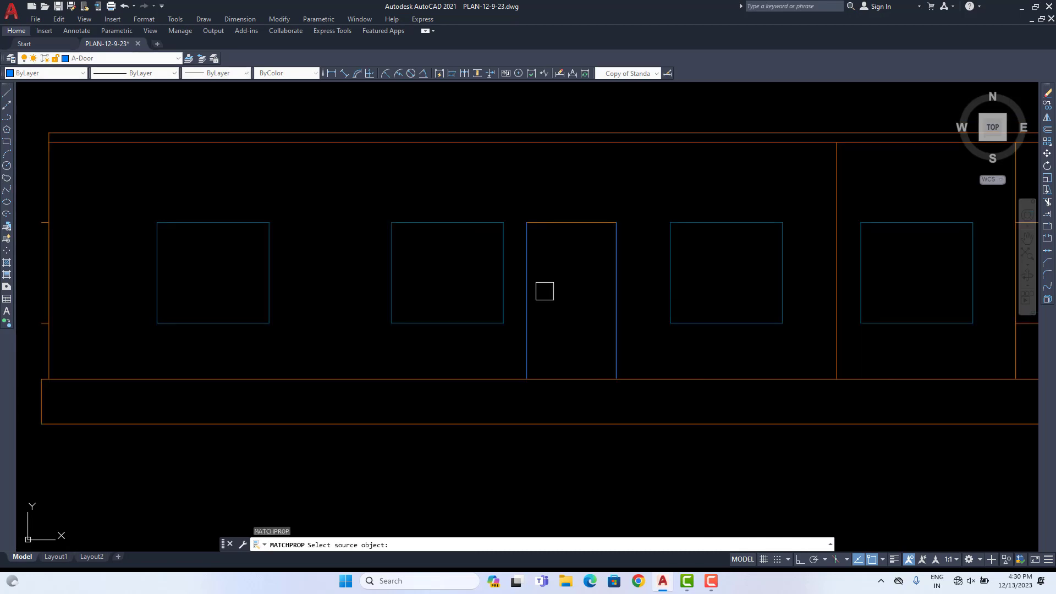
scroll(558, 226, down, 5)
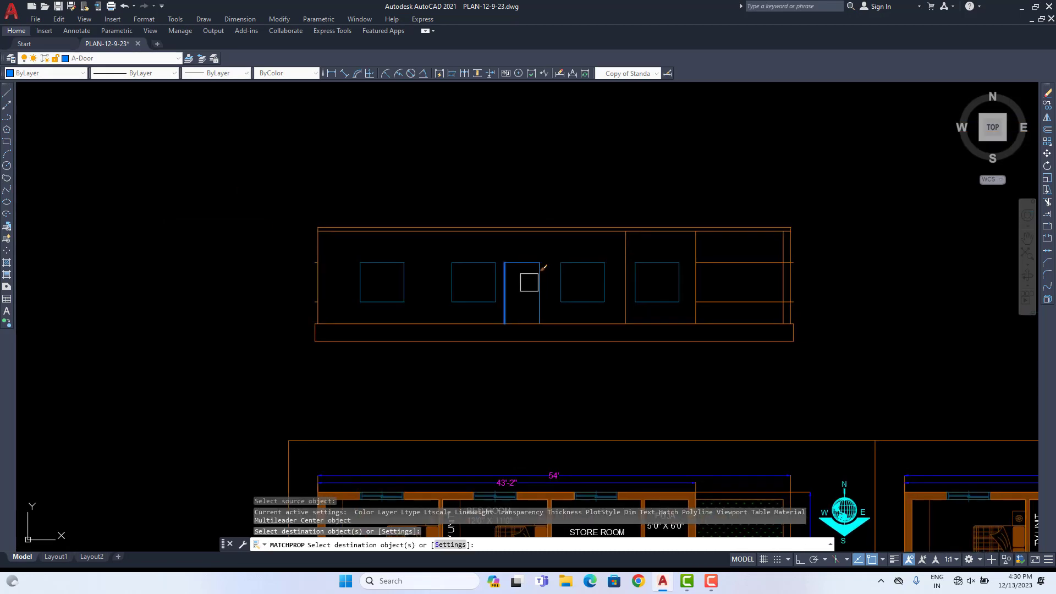
key(Escape)
Step: Delete the two leftover horizontal construction lines in the parking bay of the elevation
scroll(573, 205, down, 2)
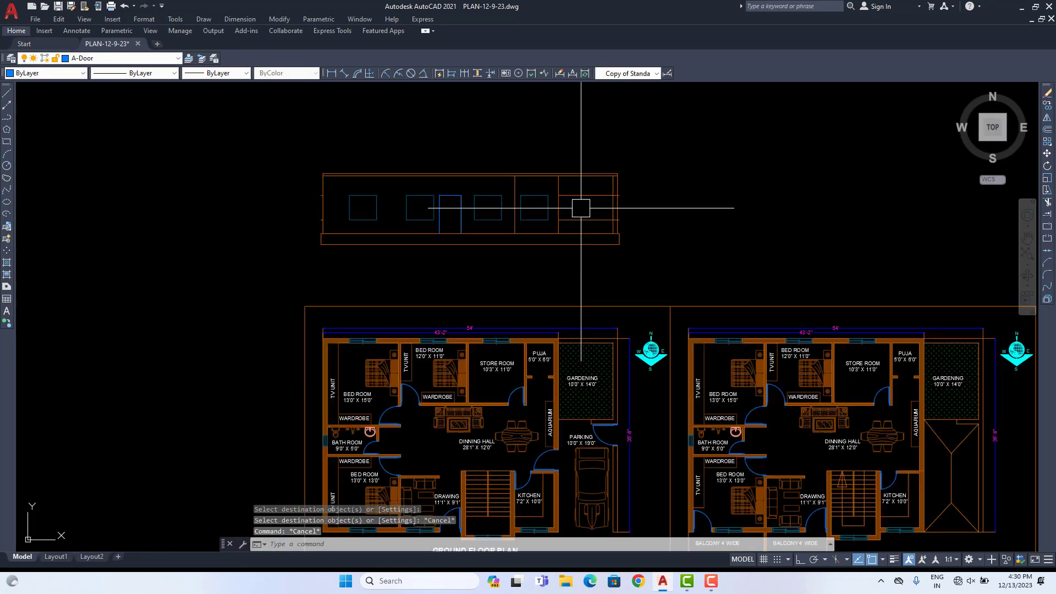
scroll(592, 185, up, 2)
scroll(578, 228, down, 2)
click(550, 199)
click(651, 279)
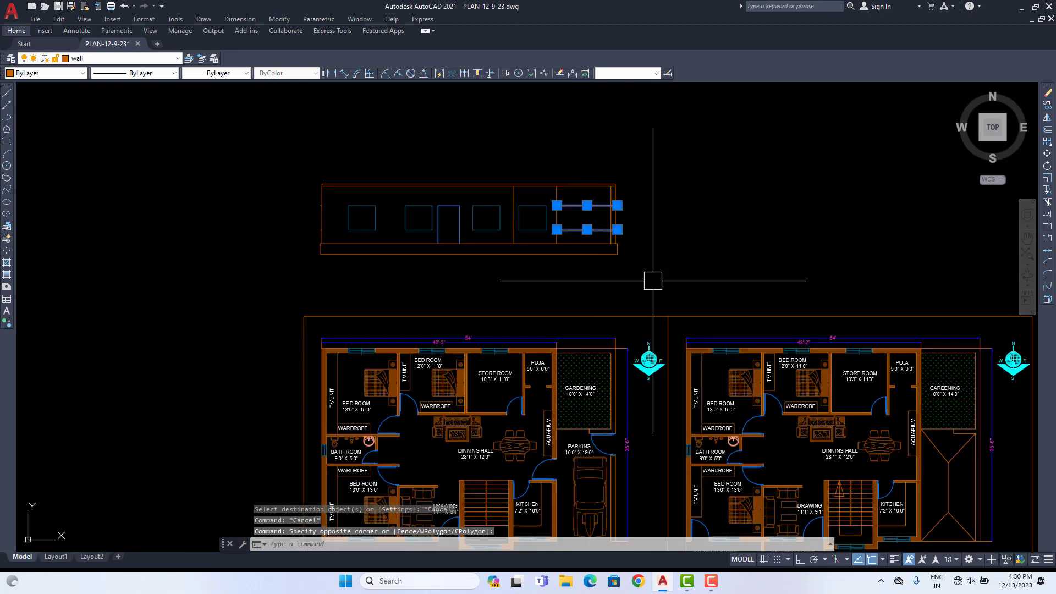
mouse_move(651, 279)
middle_down()
mouse_move(650, 196)
mouse_move(668, 247)
mouse_move(654, 276)
middle_up()
key(Delete)
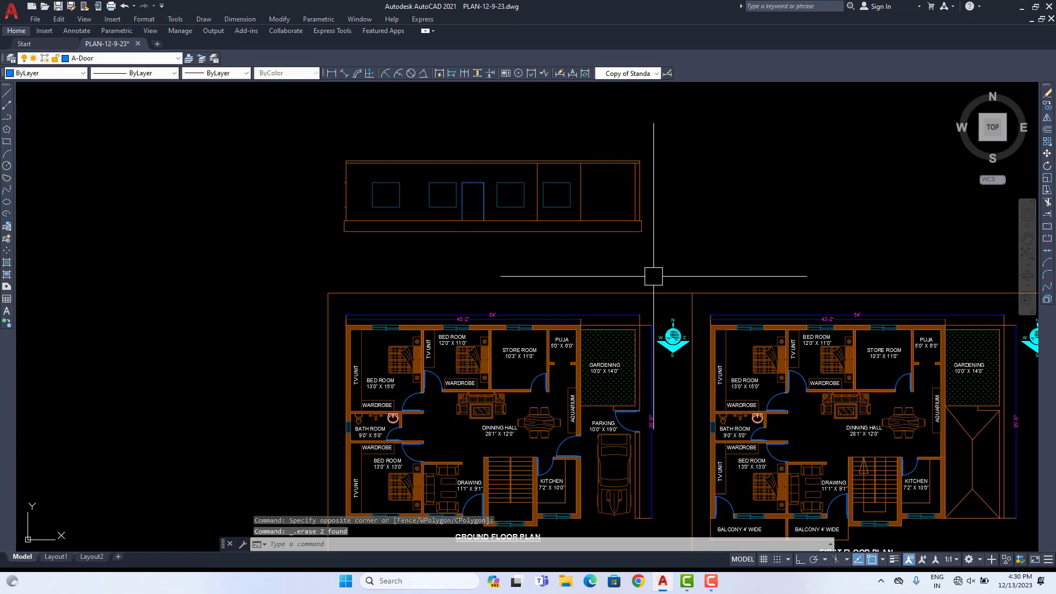
Step: Delete the two short line stubs outside the elevation's wall edge on the bedroom side
scroll(347, 187, up, 4)
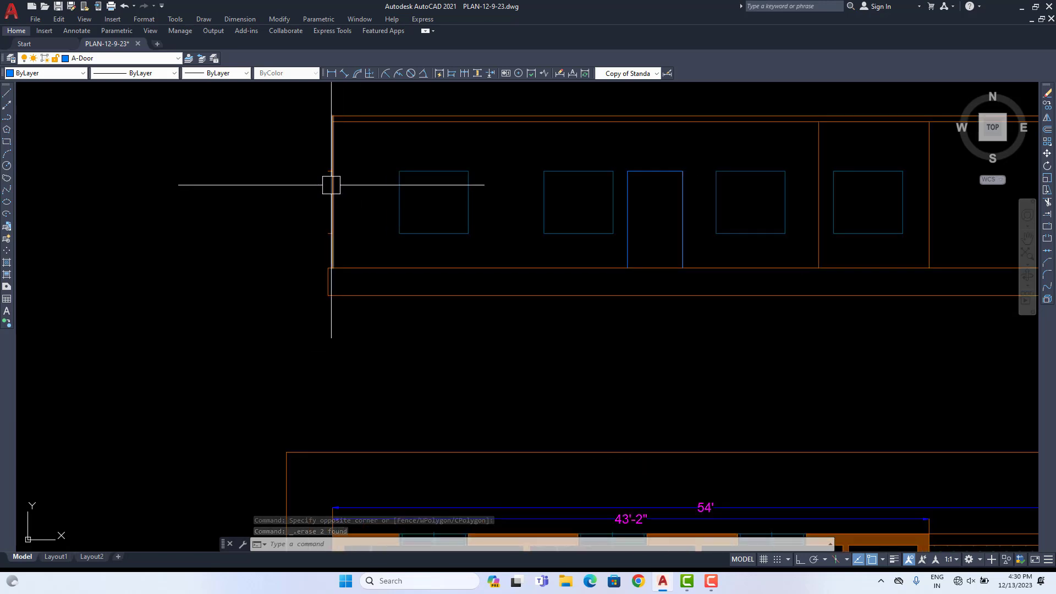
click(303, 162)
click(357, 241)
key(Delete)
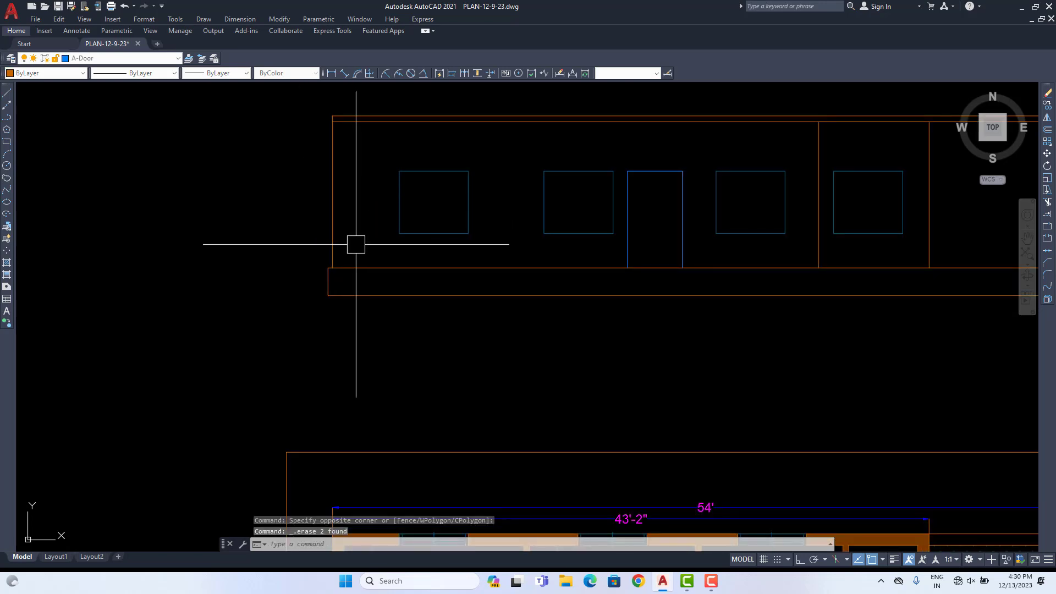
Step: Create a new layer named ROOF
scroll(410, 253, down, 5)
mouse_move(412, 255)
middle_down()
mouse_move(391, 242)
mouse_move(385, 257)
middle_up()
middle_drag(471, 232, 495, 174)
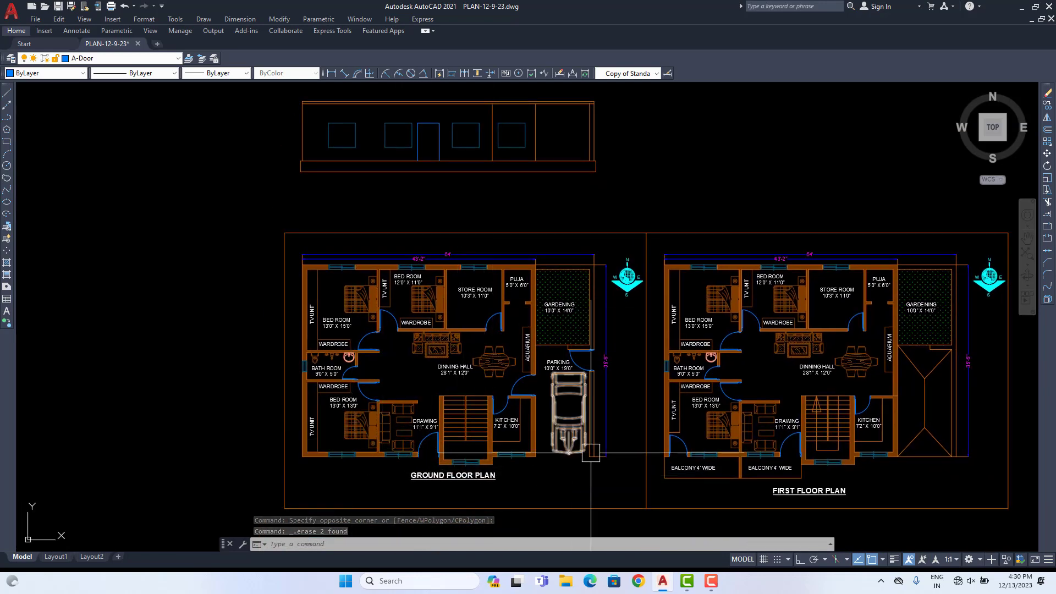
middle_drag(439, 257, 418, 334)
scroll(287, 189, up, 8)
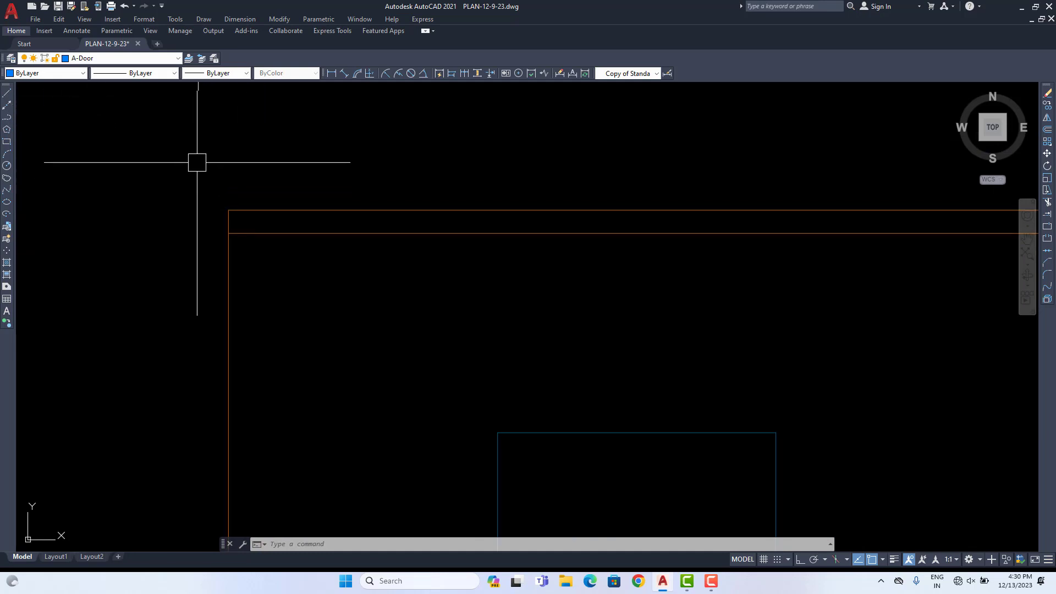
click(144, 59)
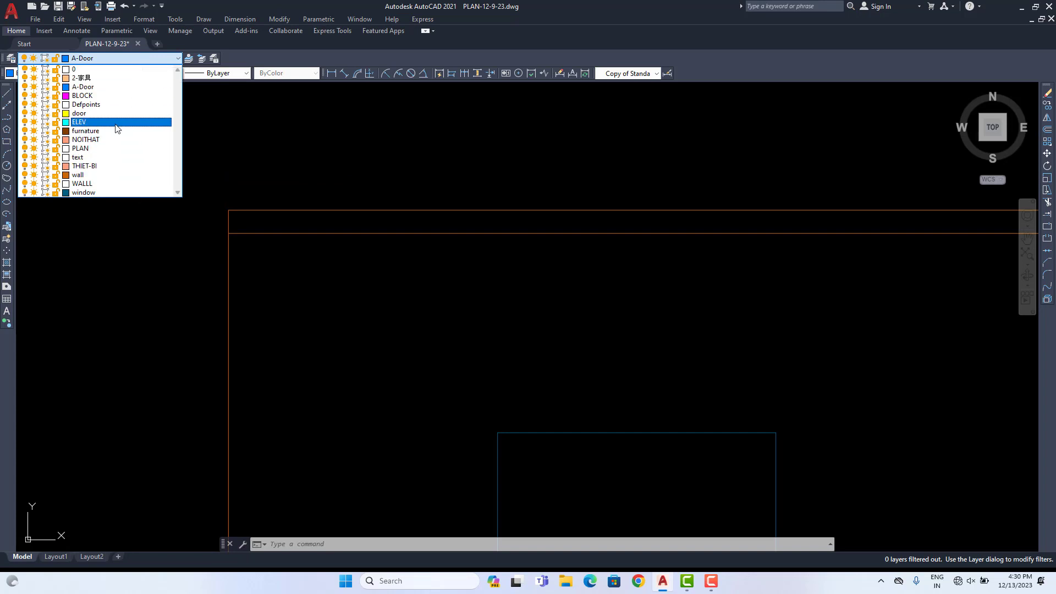
click(10, 59)
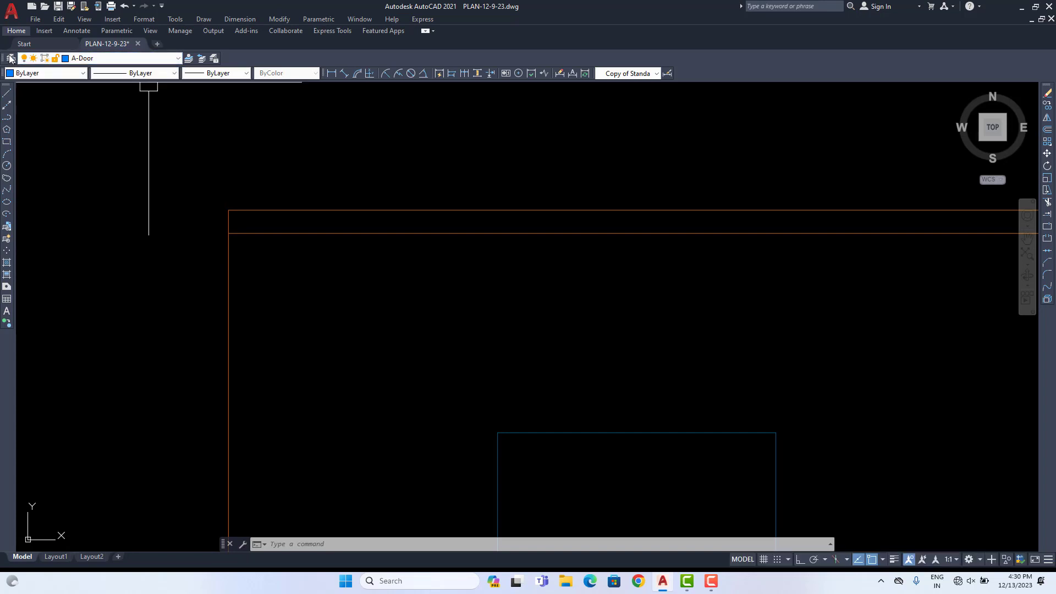
click(10, 59)
click(101, 52)
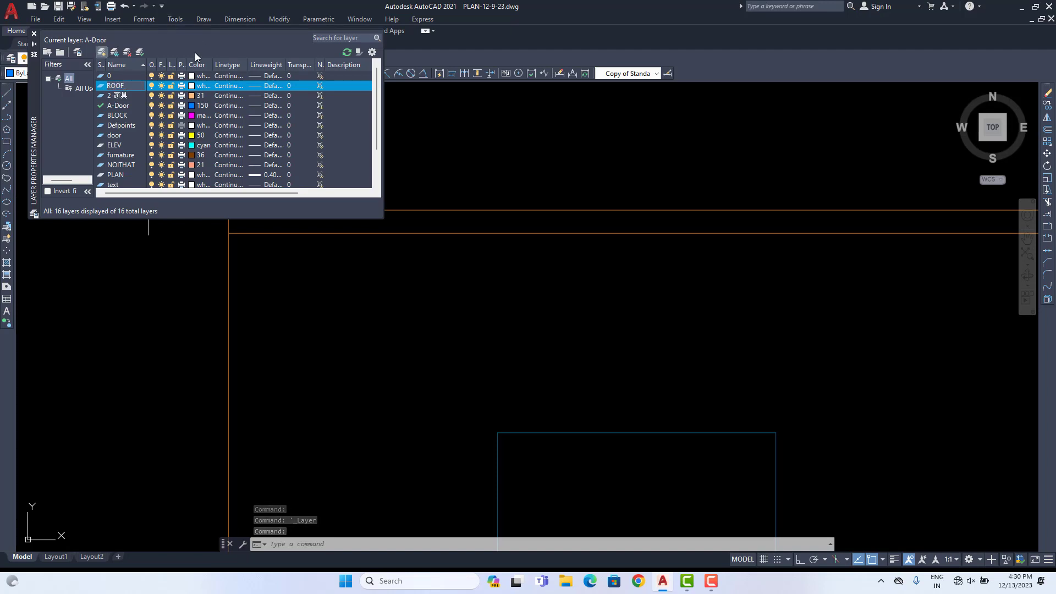
Step: Set the ROOF layer's color to magenta and make it the current layer
click(191, 86)
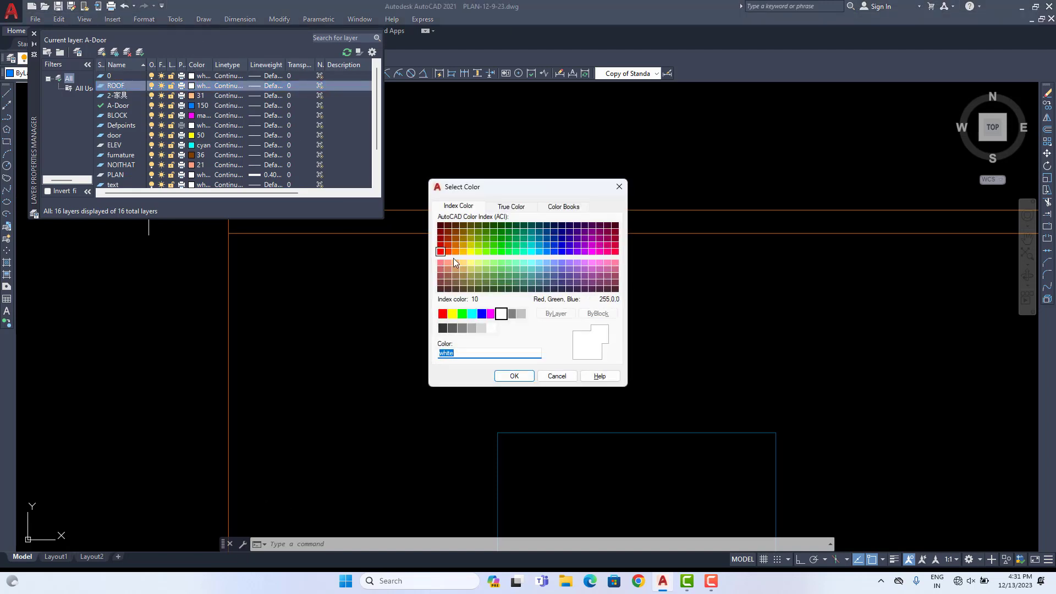
click(512, 376)
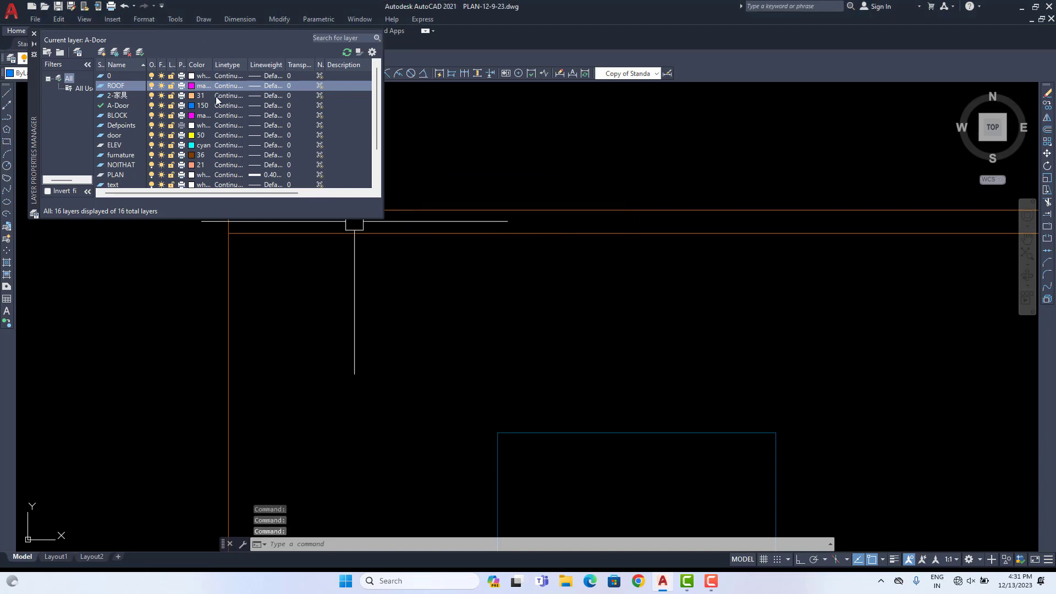
double_click(100, 86)
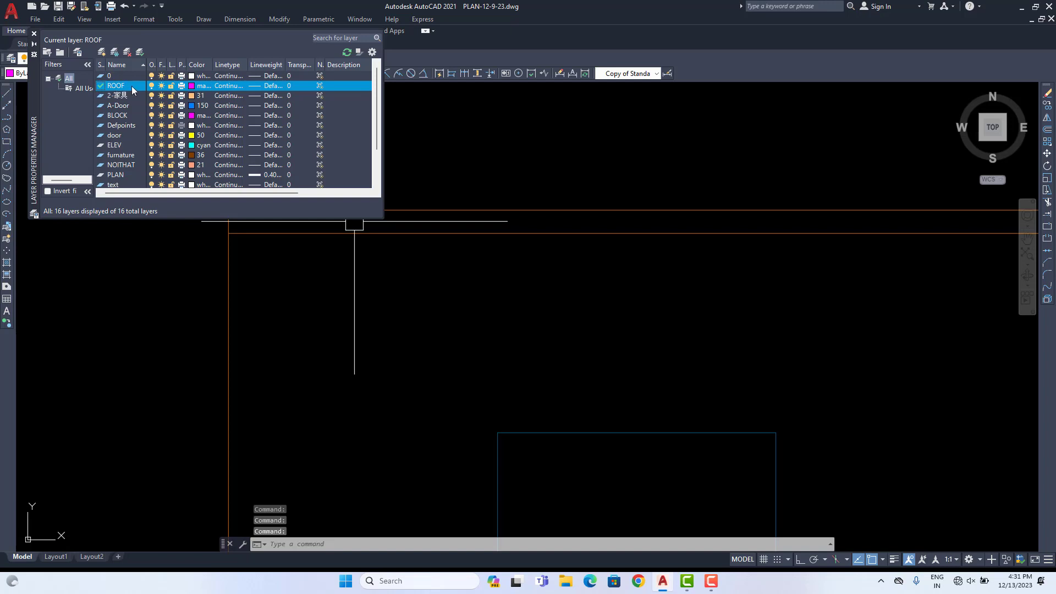
click(33, 34)
Step: Move the two horizontal roof slab lines at the top of the elevation to the ROOF layer
click(365, 176)
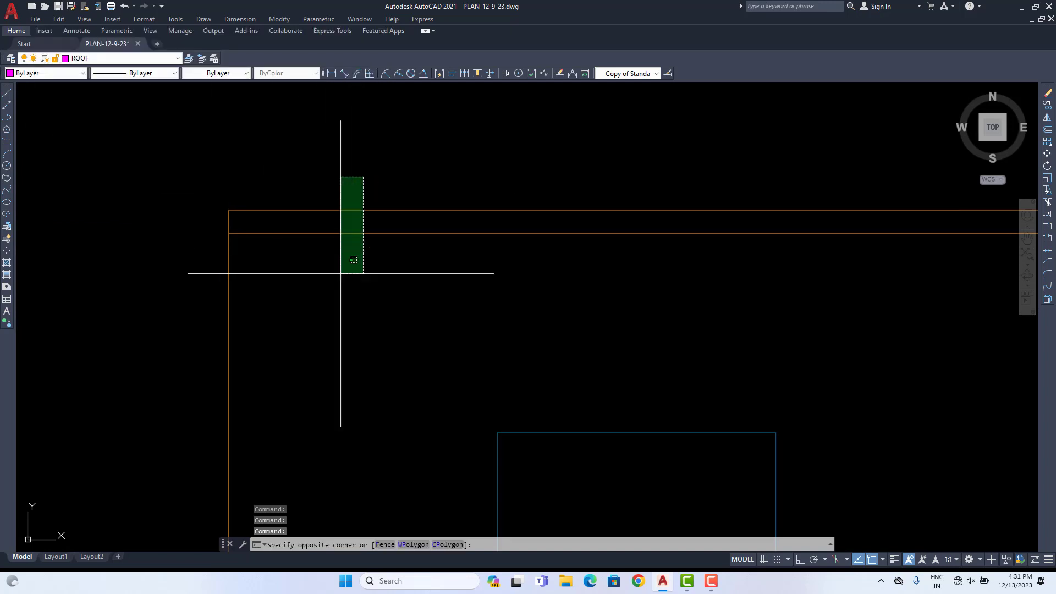
click(340, 271)
click(127, 58)
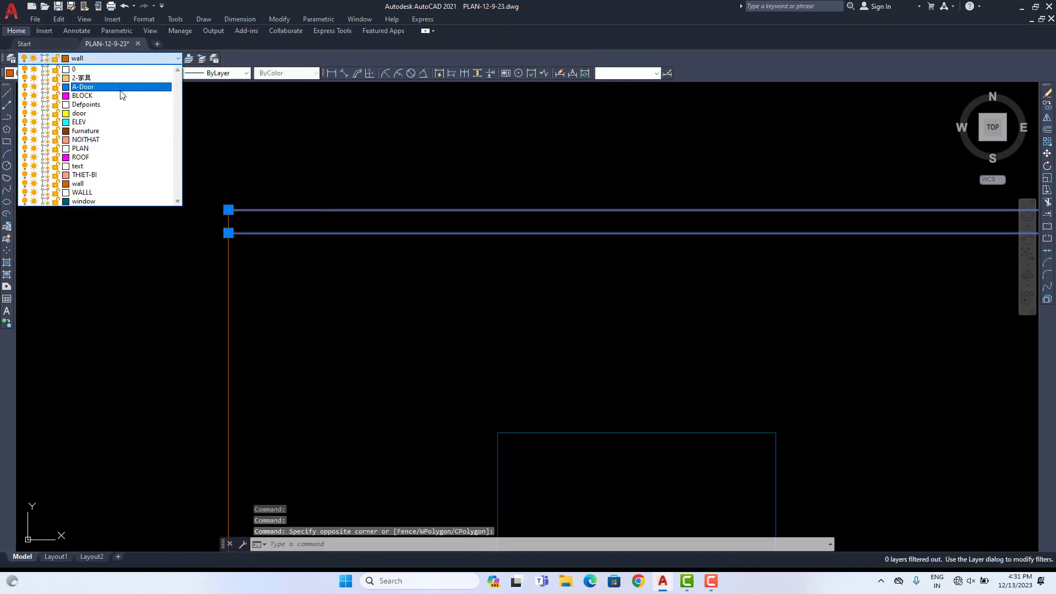
click(80, 157)
middle_drag(289, 293, 371, 293)
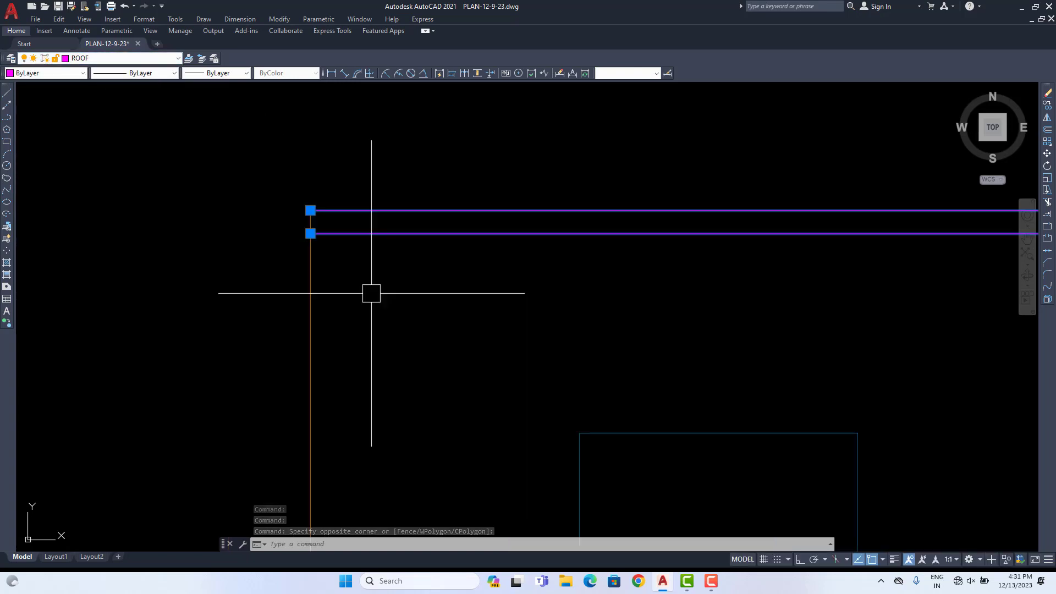
key(Escape)
key(Escape)
Step: Offset the elevation's outer wall line on the bedroom side outward by 6"
scroll(353, 258, up, 4)
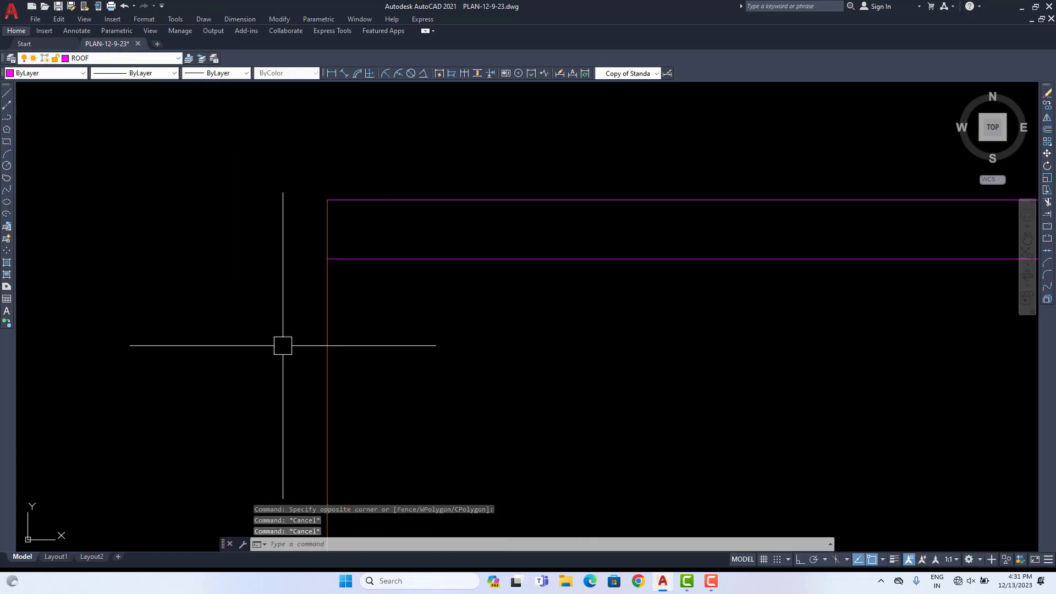
text(o)
key(Return)
text(6")
key(Return)
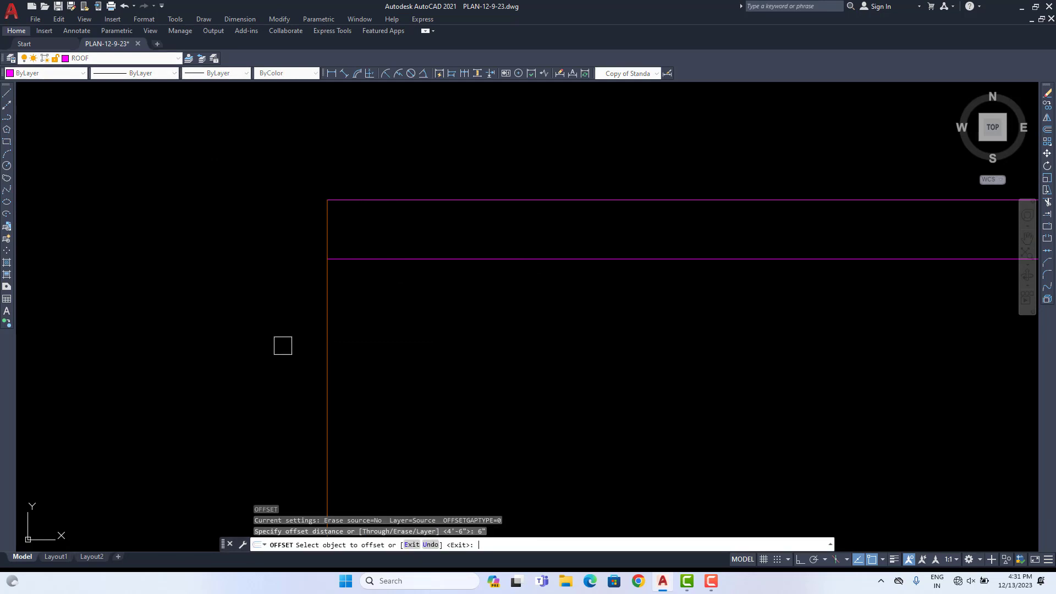
click(333, 233)
click(342, 288)
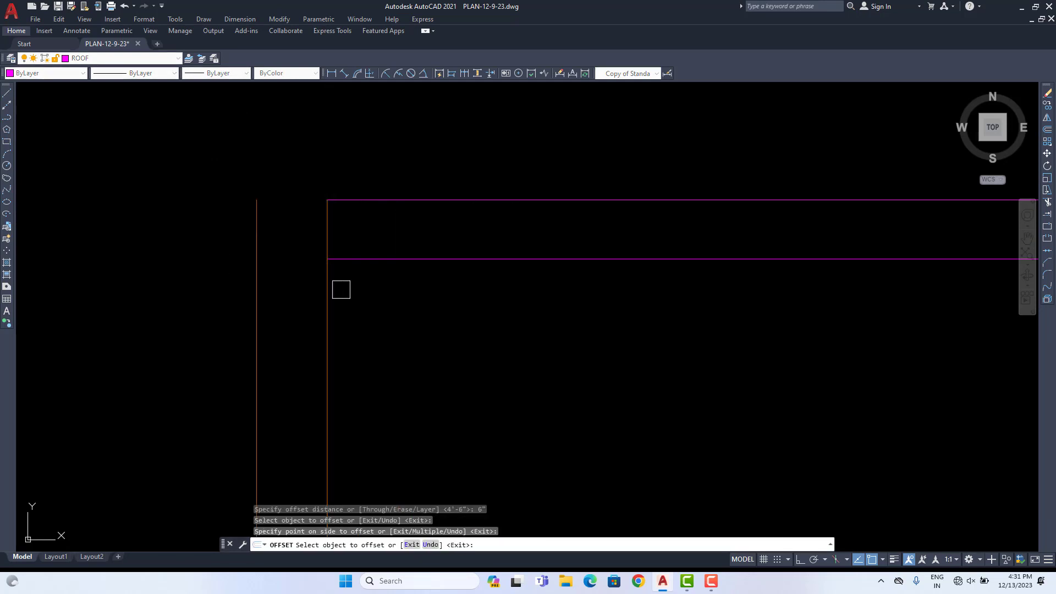
Step: Compare the parking side of the ground and first floor plans with the matching end of the elevation
scroll(341, 288, down, 5)
mouse_move(451, 305)
middle_down()
mouse_move(551, 312)
mouse_move(520, 176)
middle_up()
middle_drag(566, 308, 566, 283)
click(569, 282)
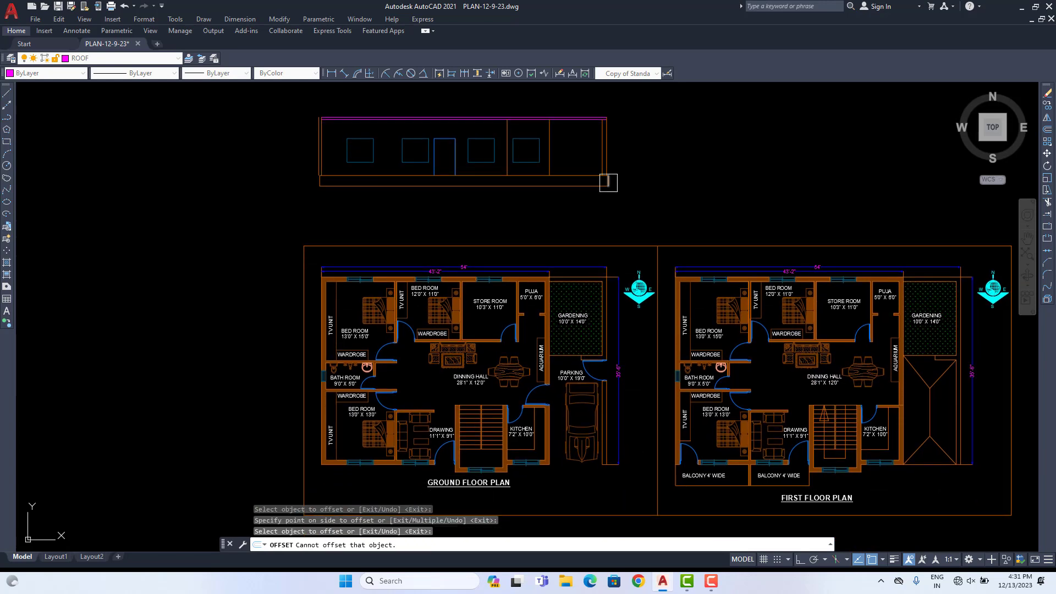
scroll(623, 139, up, 4)
scroll(603, 234, down, 4)
click(605, 420)
click(605, 420)
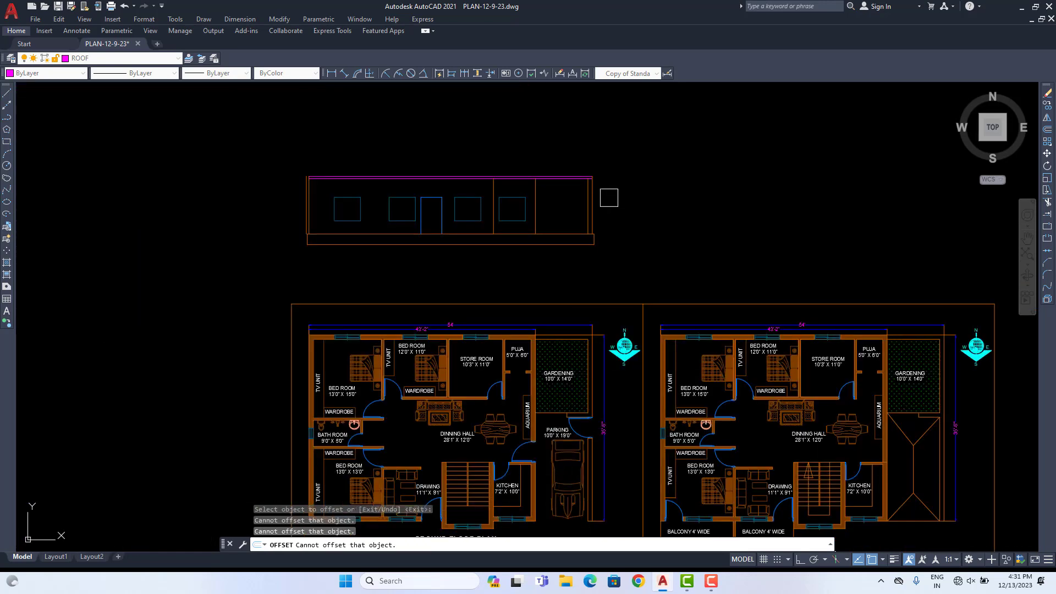
click(604, 435)
middle_drag(585, 455, 611, 347)
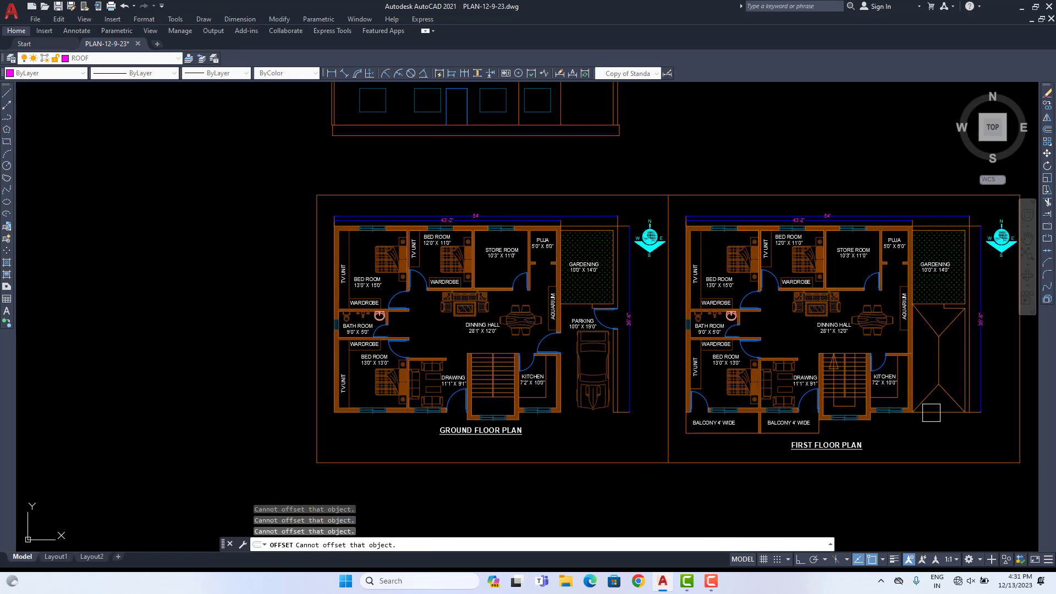
middle_drag(616, 178, 619, 223)
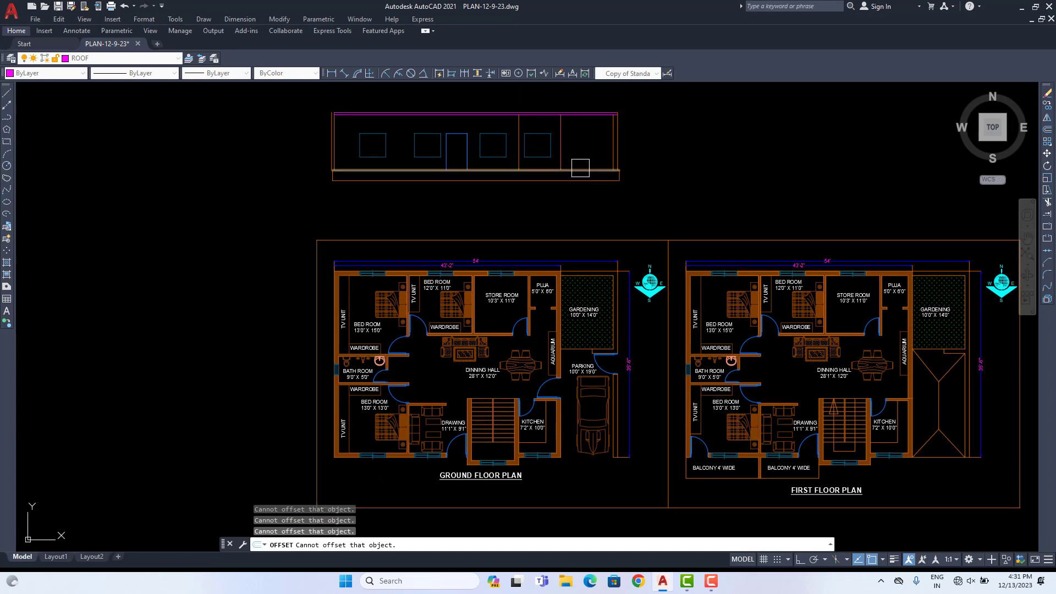
Step: Offset the wall line between the kitchen and the parking bay 6" toward the parking bay
scroll(566, 124, up, 6)
middle_drag(564, 127, 544, 278)
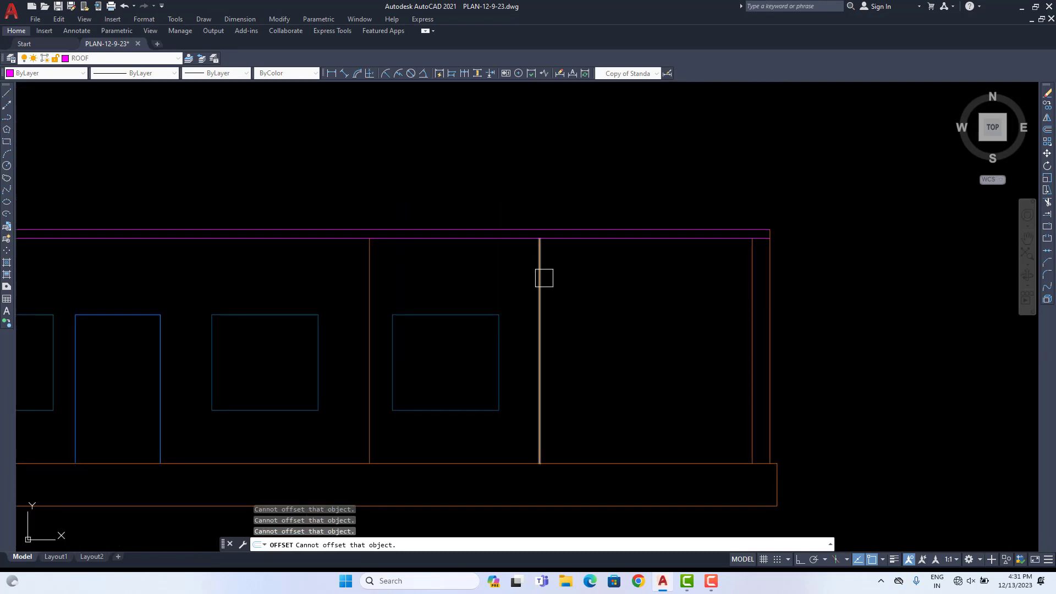
click(538, 268)
click(588, 275)
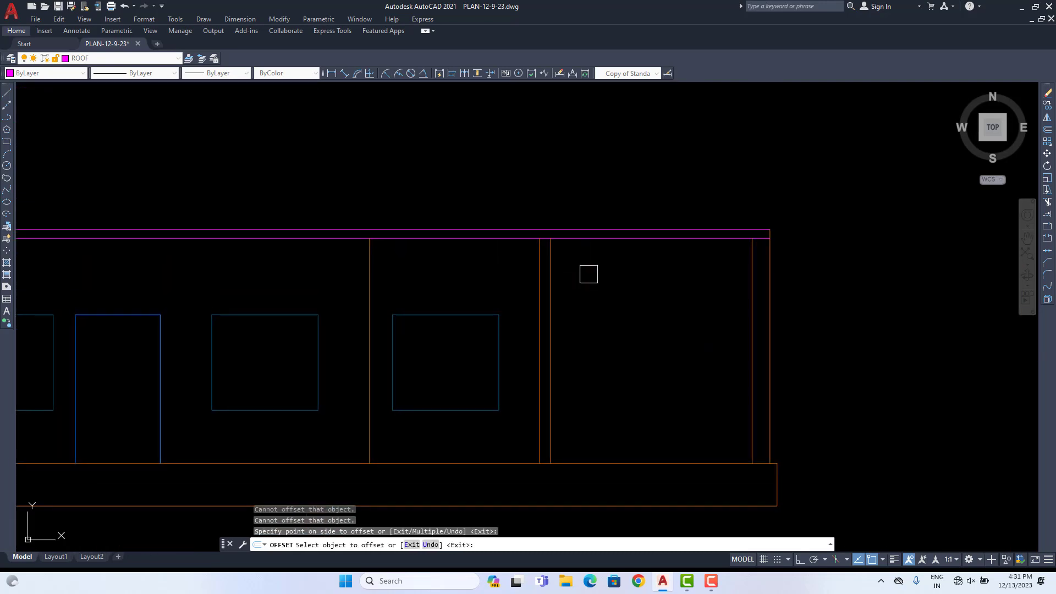
Step: Trim the two 6" offset lines to the roof slab's thickness and extend the slab lines to the offset on the bedroom side
key(Escape)
key(Escape)
text(TR)
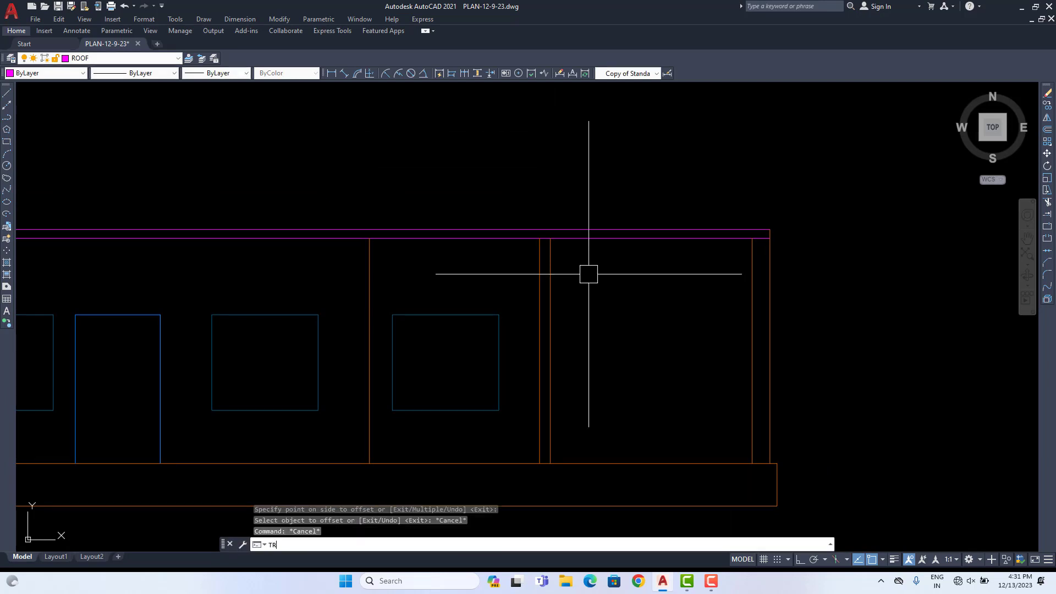
key(Return)
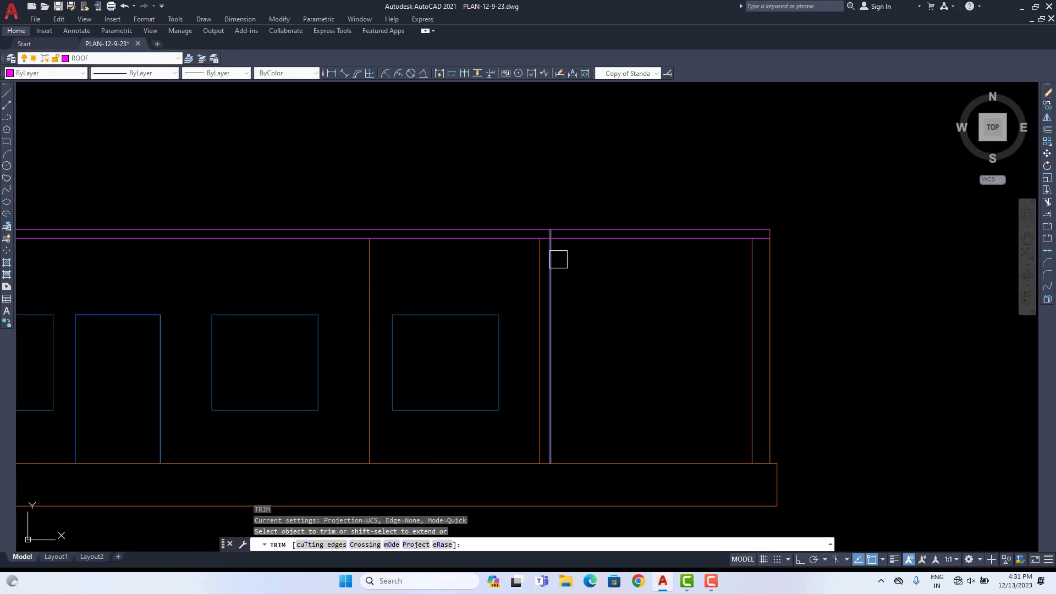
click(558, 260)
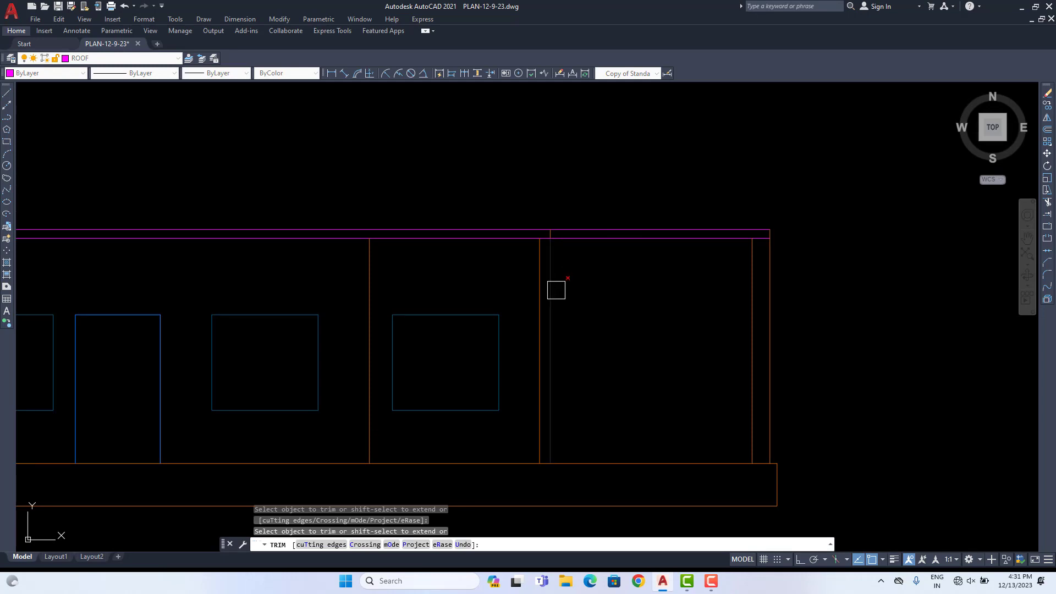
scroll(550, 279, down, 4)
scroll(319, 264, up, 6)
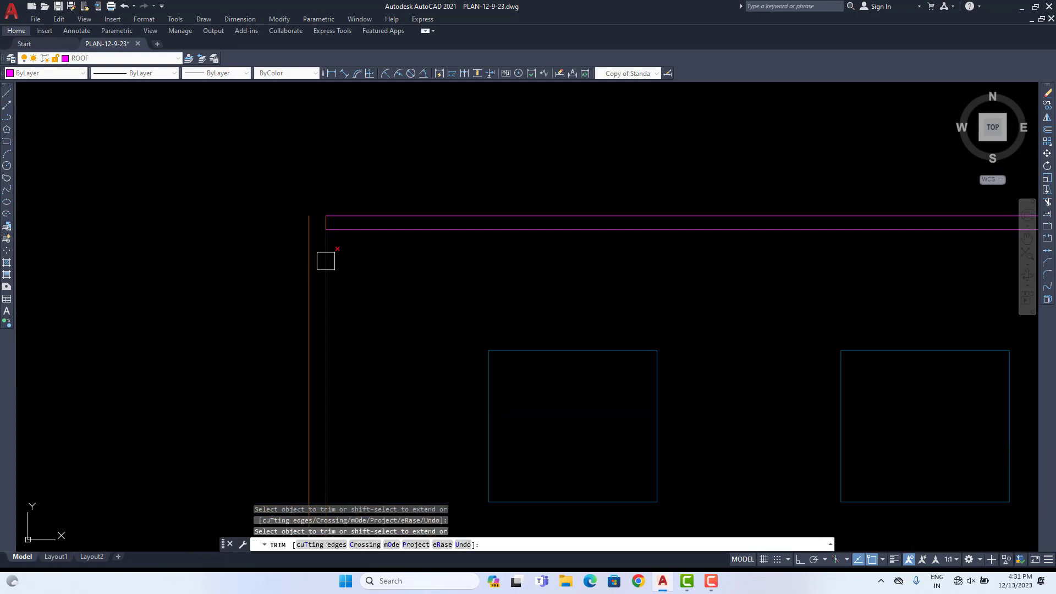
scroll(333, 222, up, 4)
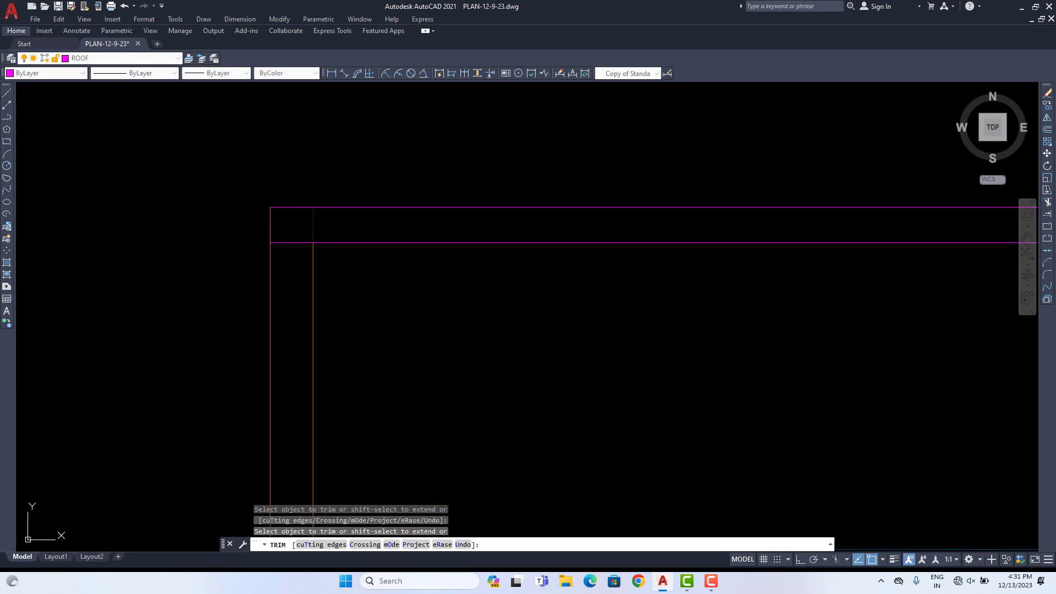
key(Escape)
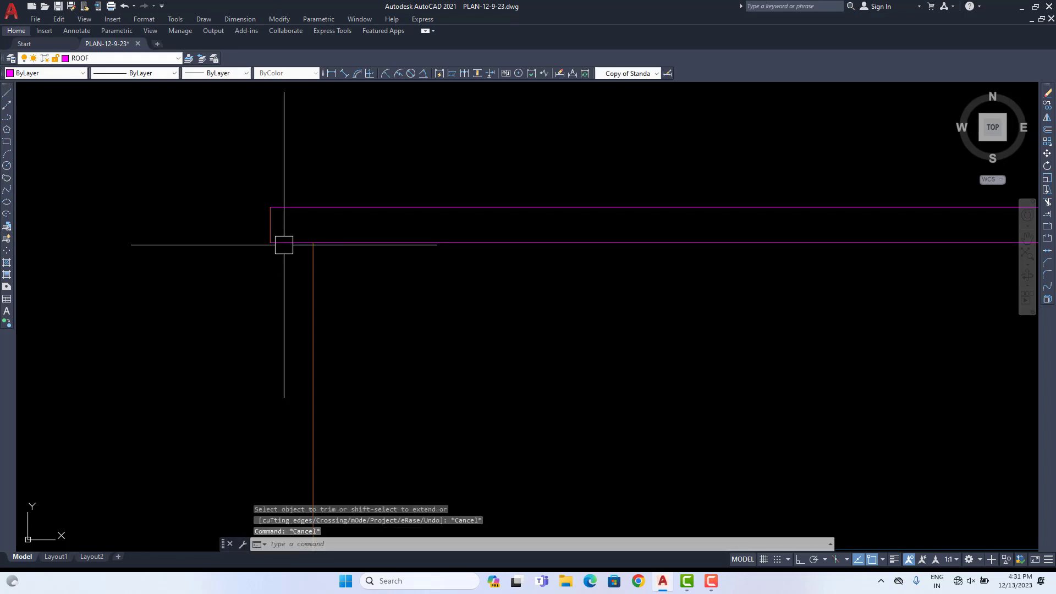
Step: Match the roof slab line's properties onto the short slab end lines on the bedroom side and beside the kitchen wall
text(MA)
key(Return)
click(271, 224)
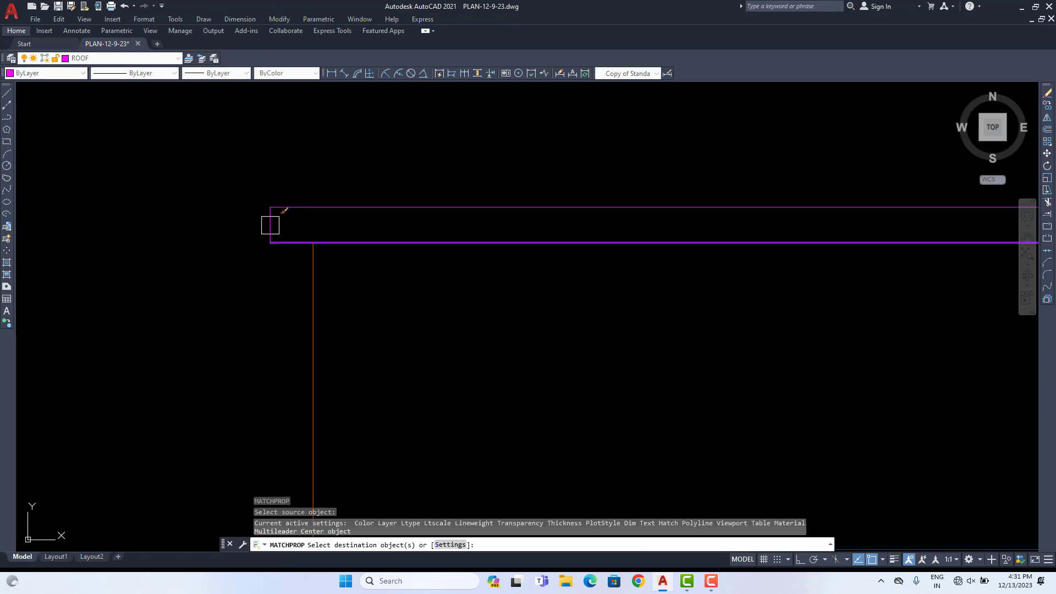
scroll(734, 257, down, 5)
scroll(680, 255, up, 4)
click(655, 233)
click(682, 271)
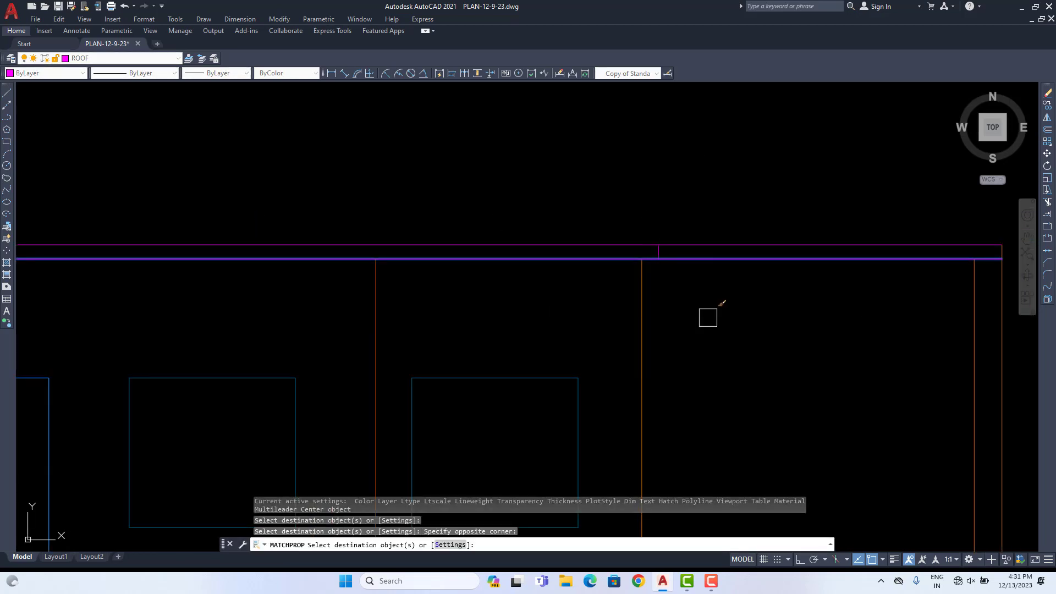
scroll(700, 303, down, 4)
middle_drag(712, 308, 688, 261)
scroll(688, 261, down, 4)
key(Escape)
Step: Add a linear dimension across the parking bay from the kitchen wall line to the outermost line below the roof slab
mouse_move(751, 377)
middle_down()
mouse_move(644, 302)
mouse_move(637, 254)
middle_up()
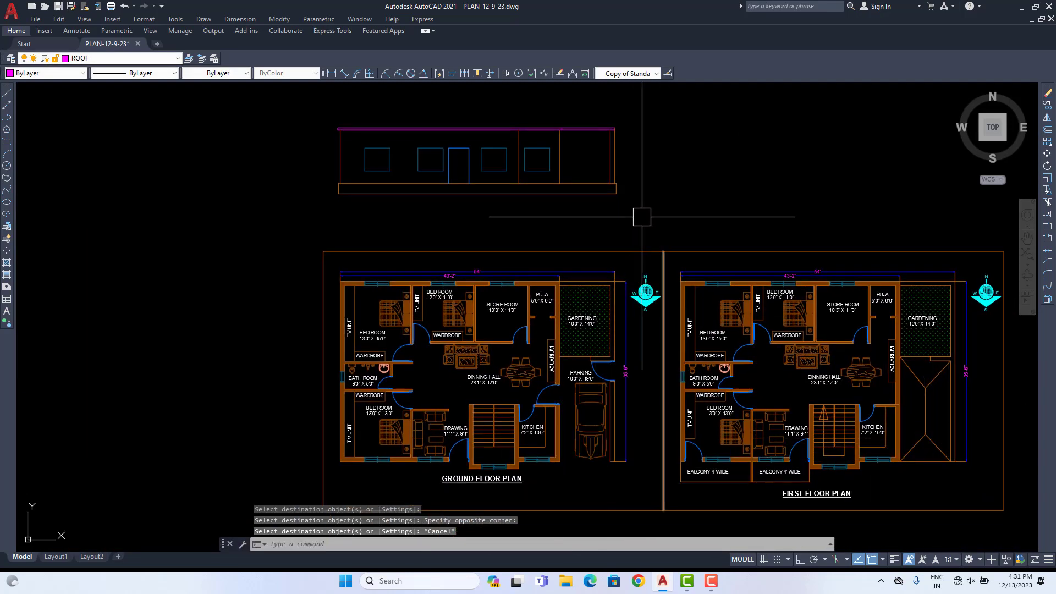
scroll(595, 163, up, 2)
middle_drag(594, 163, 552, 318)
scroll(541, 268, up, 2)
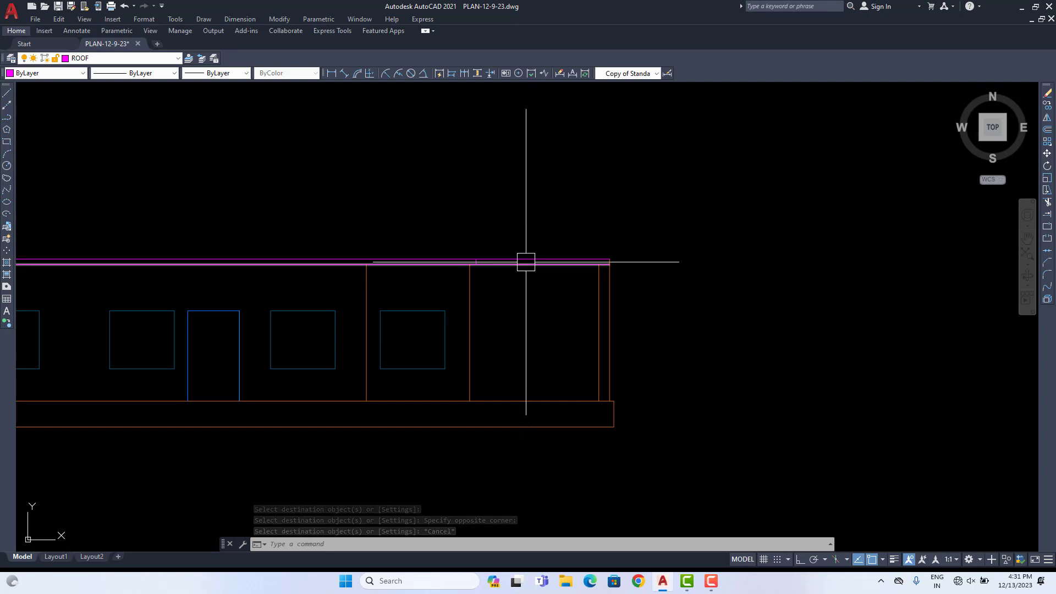
scroll(521, 262, up, 2)
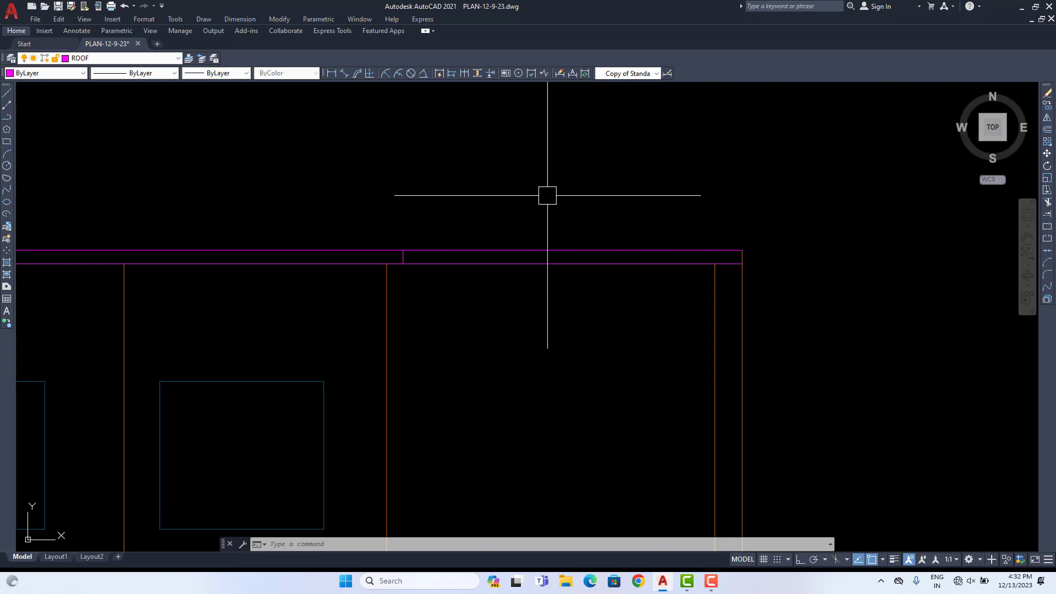
click(331, 75)
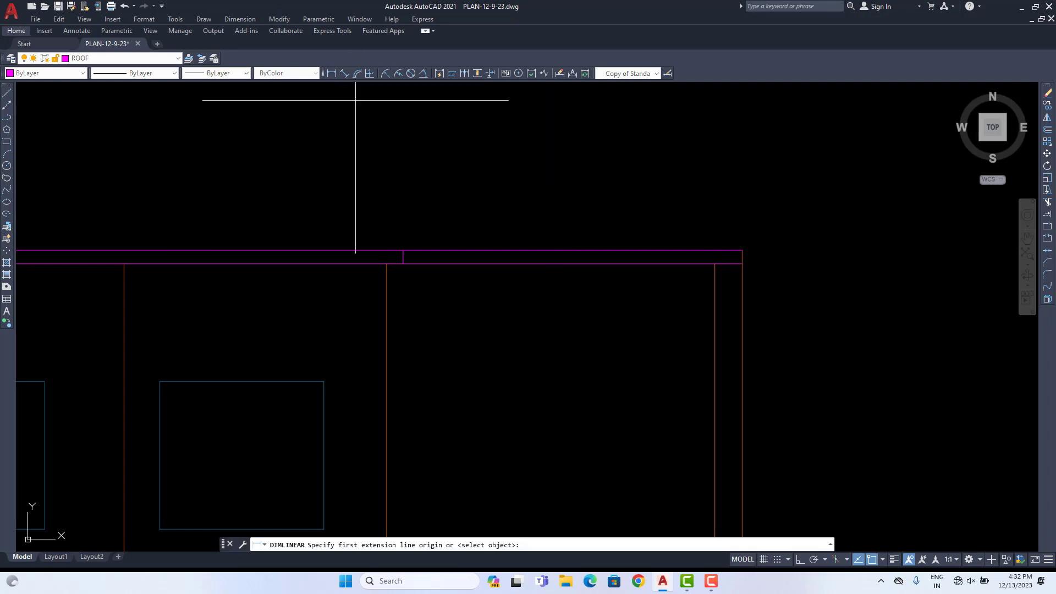
click(387, 265)
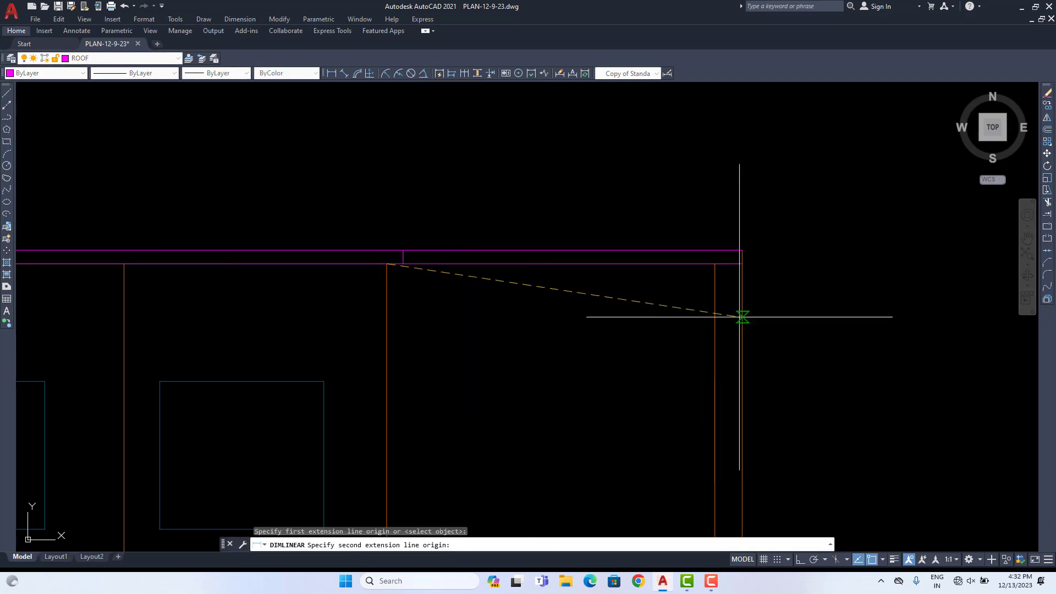
click(742, 263)
click(694, 305)
middle_drag(691, 318, 662, 290)
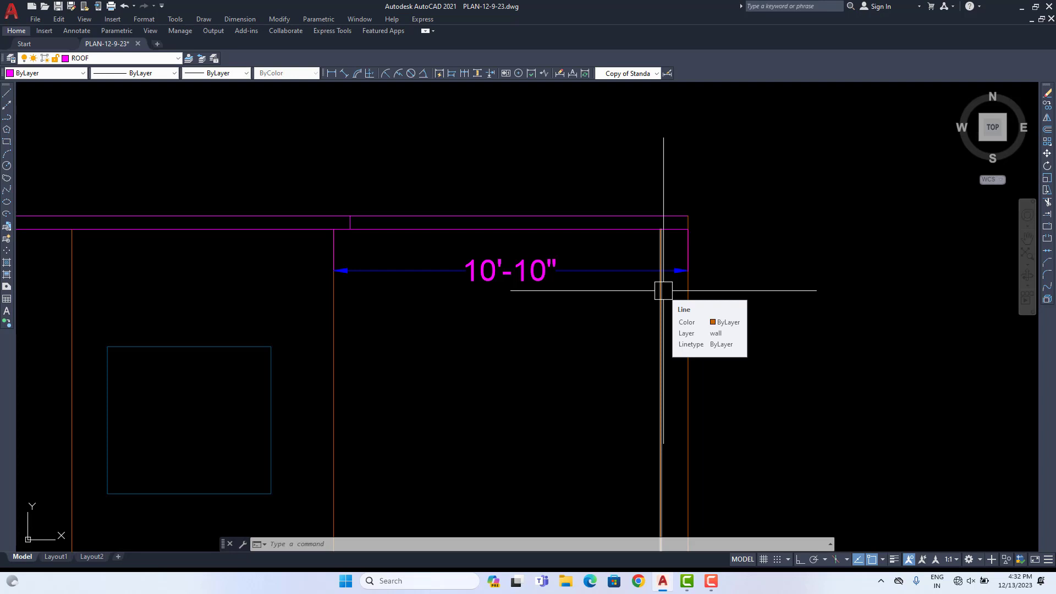
Step: Delete the parking bay width dimension below the roof slab
text(l)
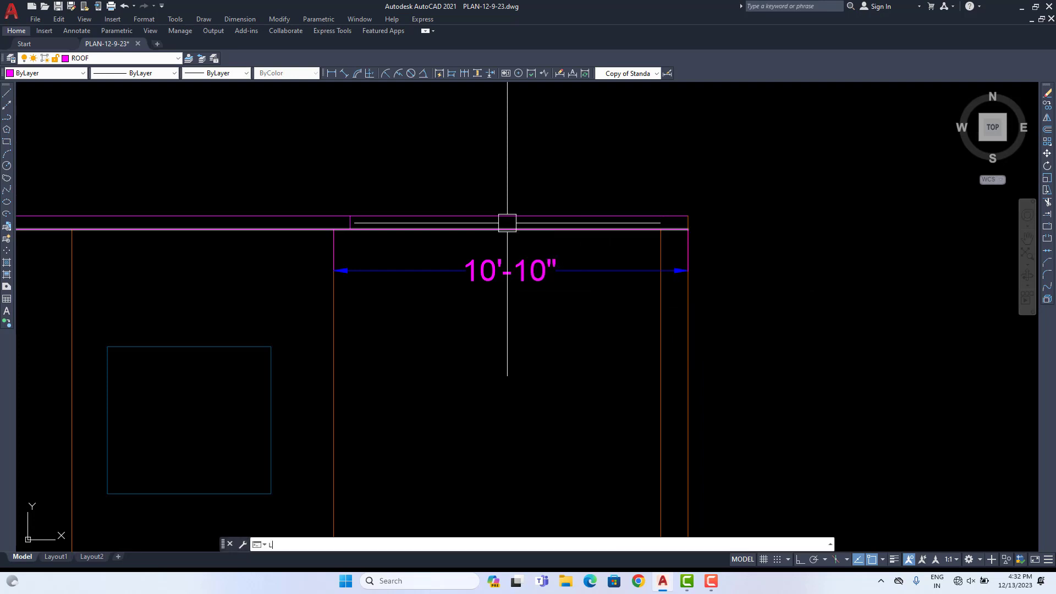
key(Return)
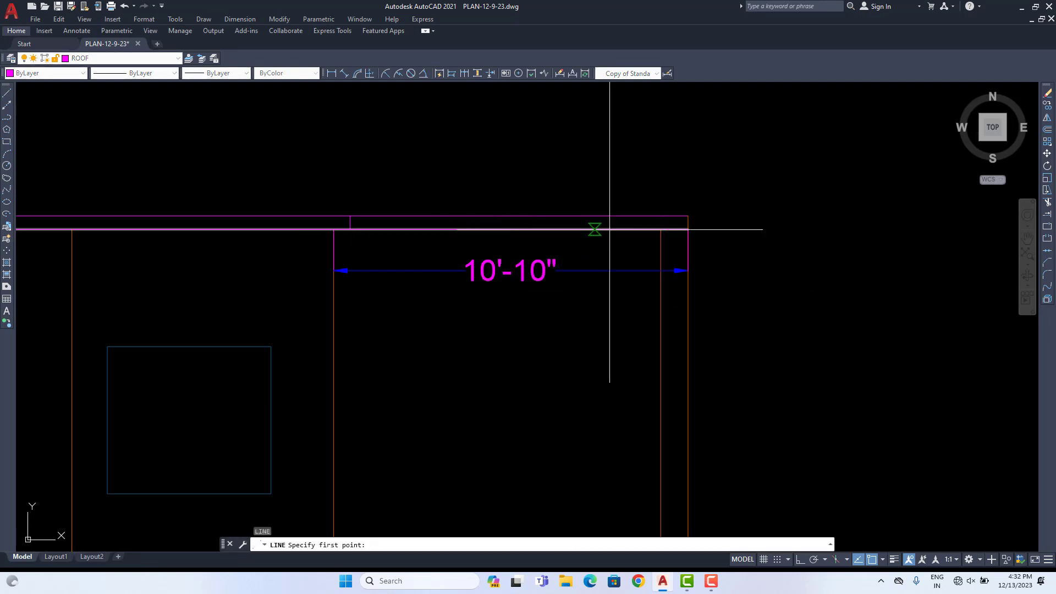
key(Escape)
click(531, 270)
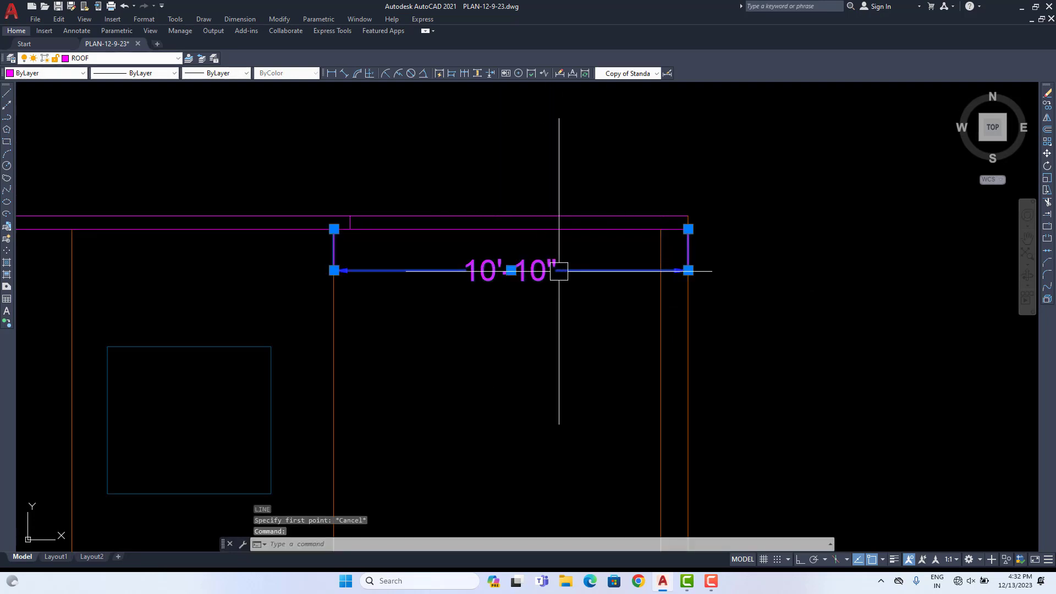
key(Delete)
Step: With ortho on, draw a 1'6" line upward from the midpoint between the parking bay's two sides at the slab's underside
text(l)
key(Return)
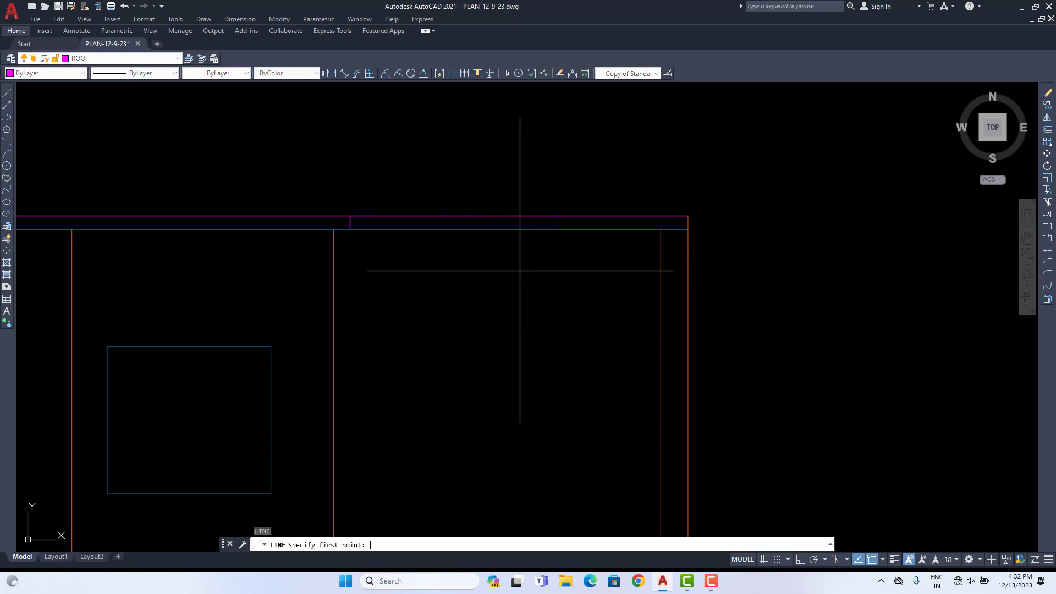
shift+right_click(537, 238)
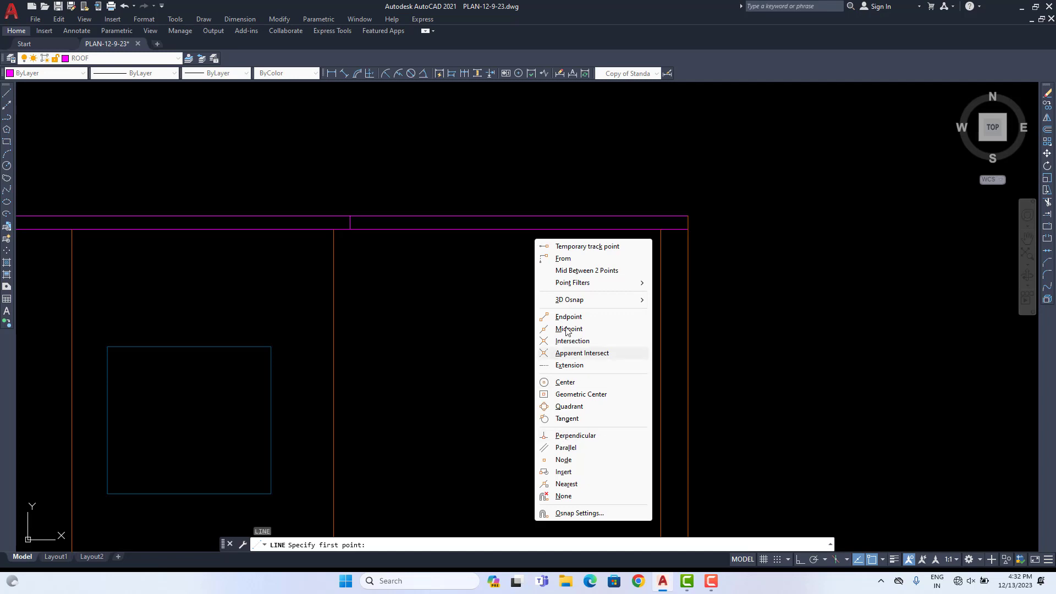
click(586, 270)
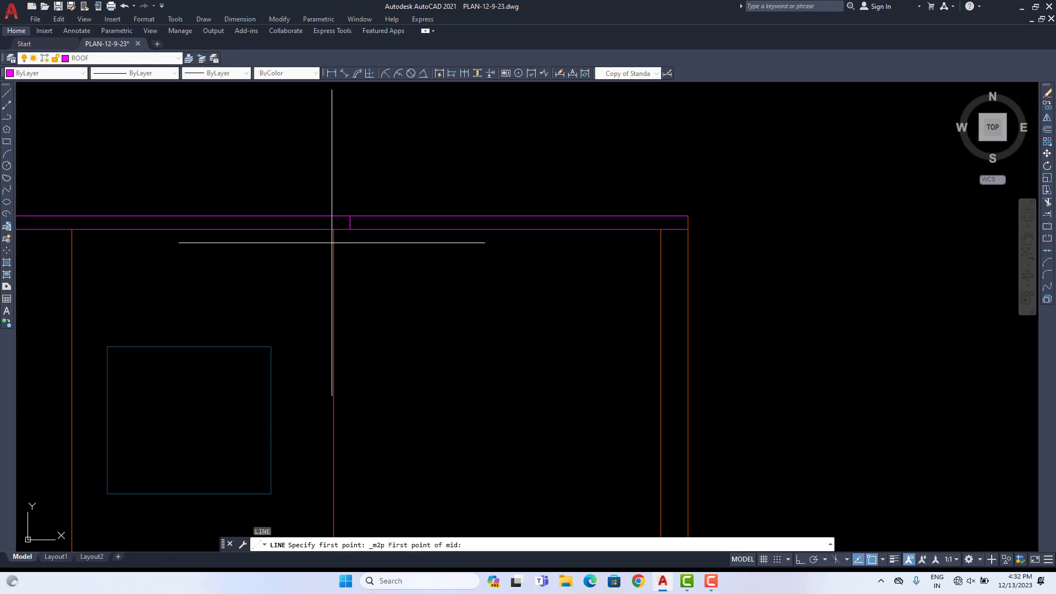
click(336, 229)
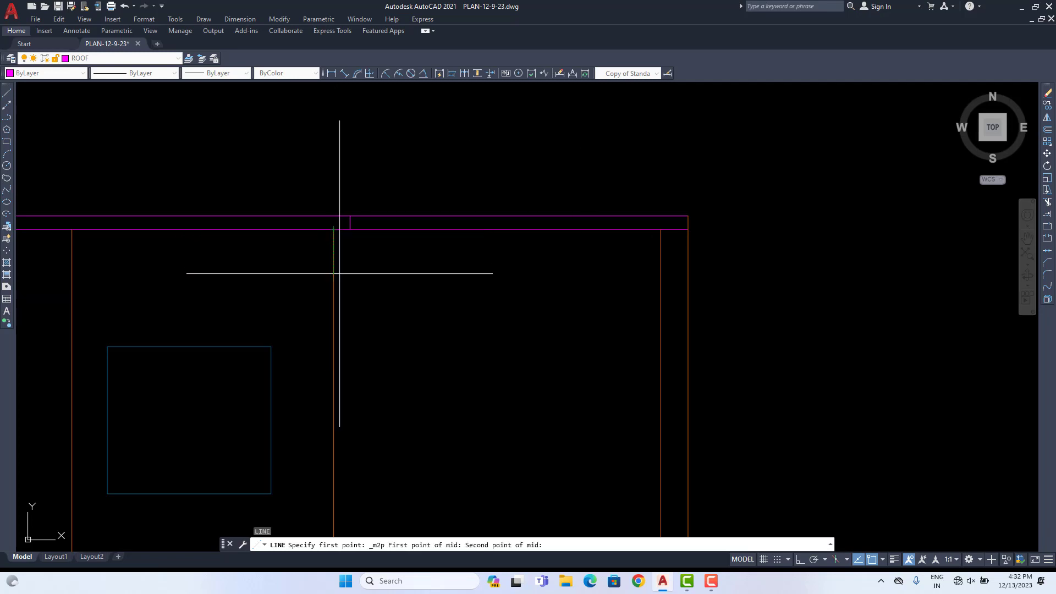
click(688, 229)
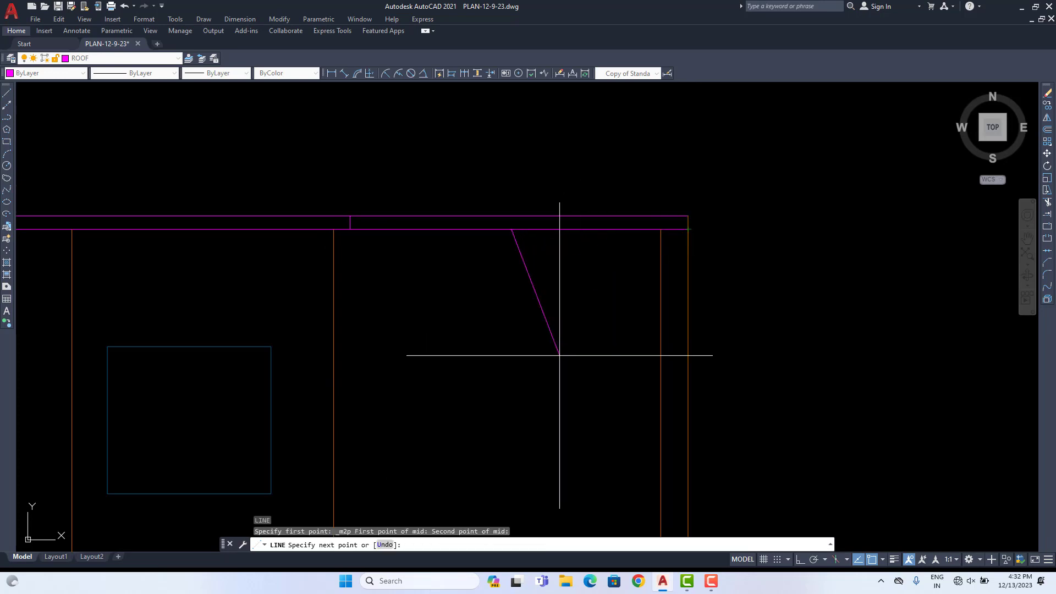
click(801, 559)
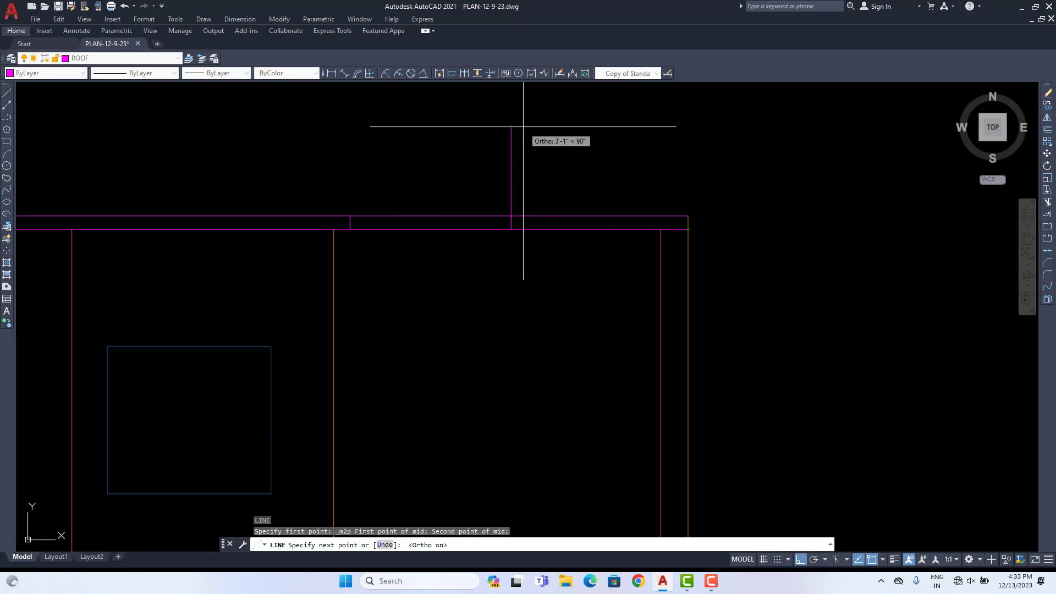
text(1'6")
key(Return)
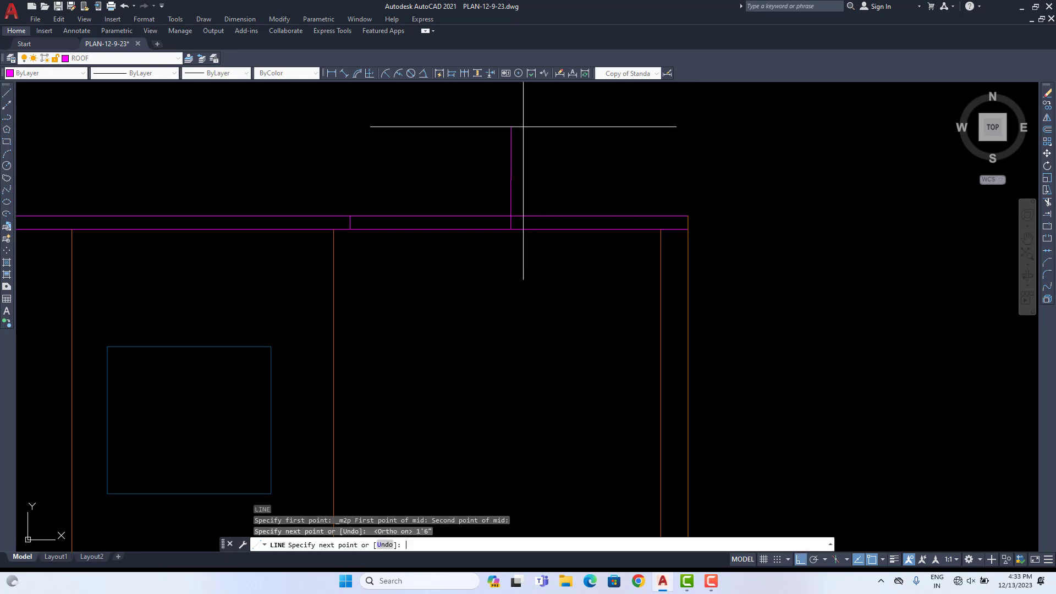
Step: Draw two sloping roof lines from the ridge point down to the parking bay's outer corner and the kitchen wall corner
click(688, 229)
key(Return)
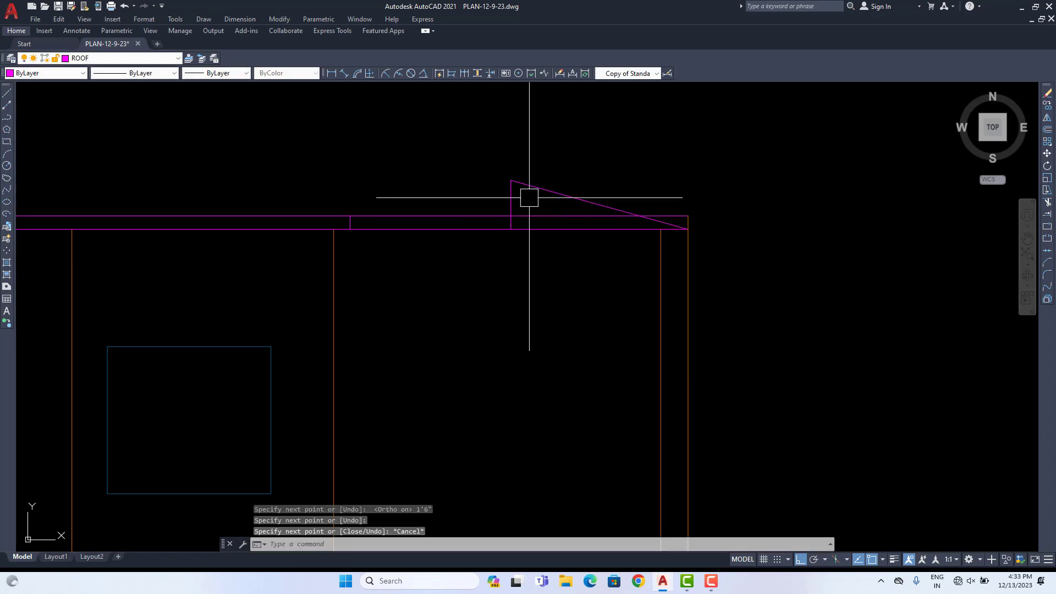
key(Return)
click(511, 180)
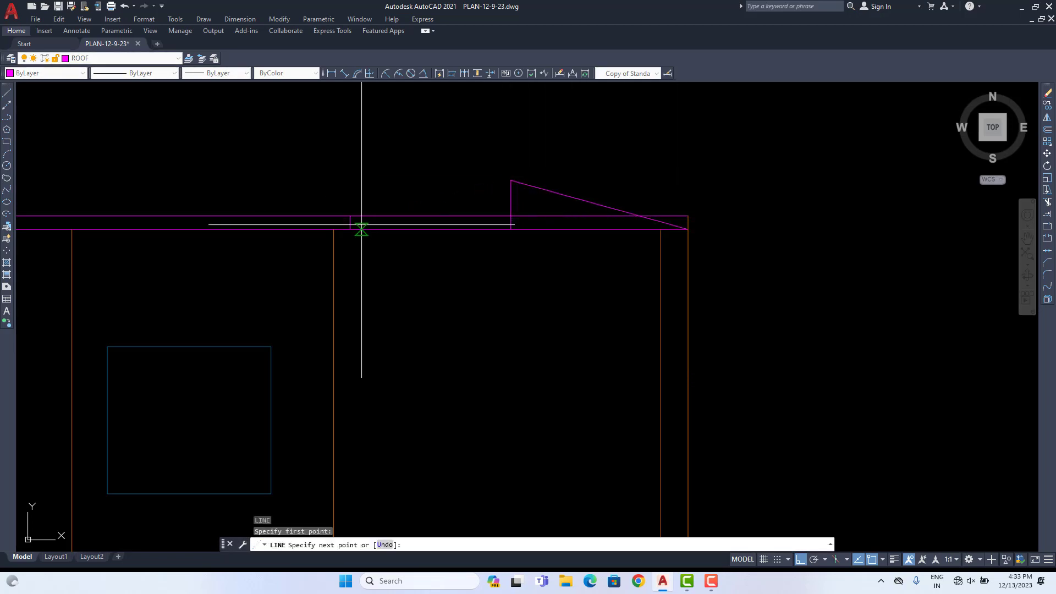
key(Escape)
Step: Delete the vertical helper line beneath the ridge of the parking roof
scroll(426, 262, down, 5)
scroll(505, 238, up, 7)
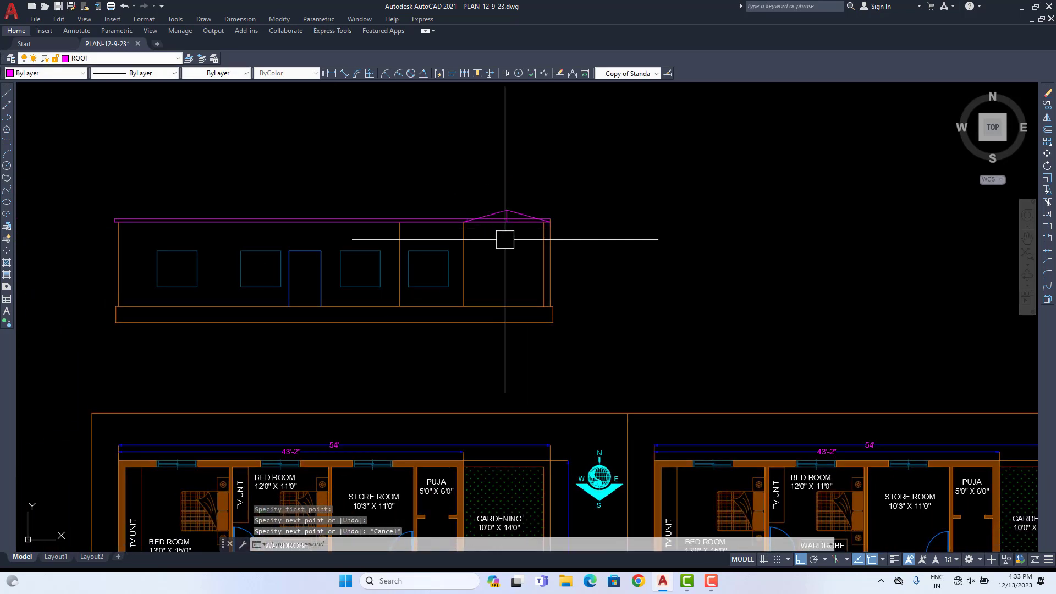
click(482, 171)
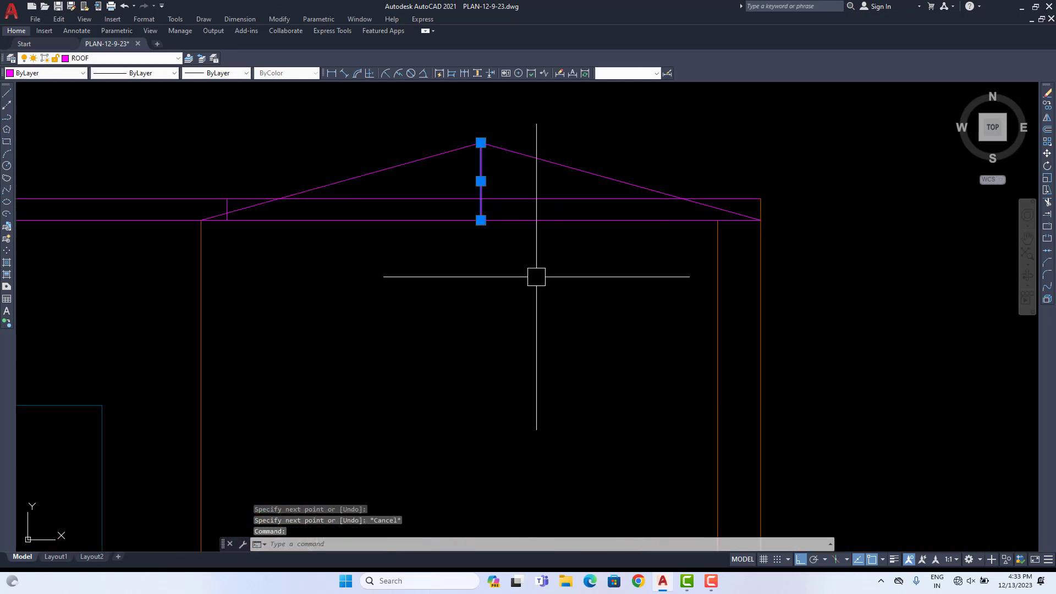
key(Delete)
Step: Trim away the flat slab lines and outer slab end over the parking bay, keeping the two sloping roof lines
text(tr)
key(Return)
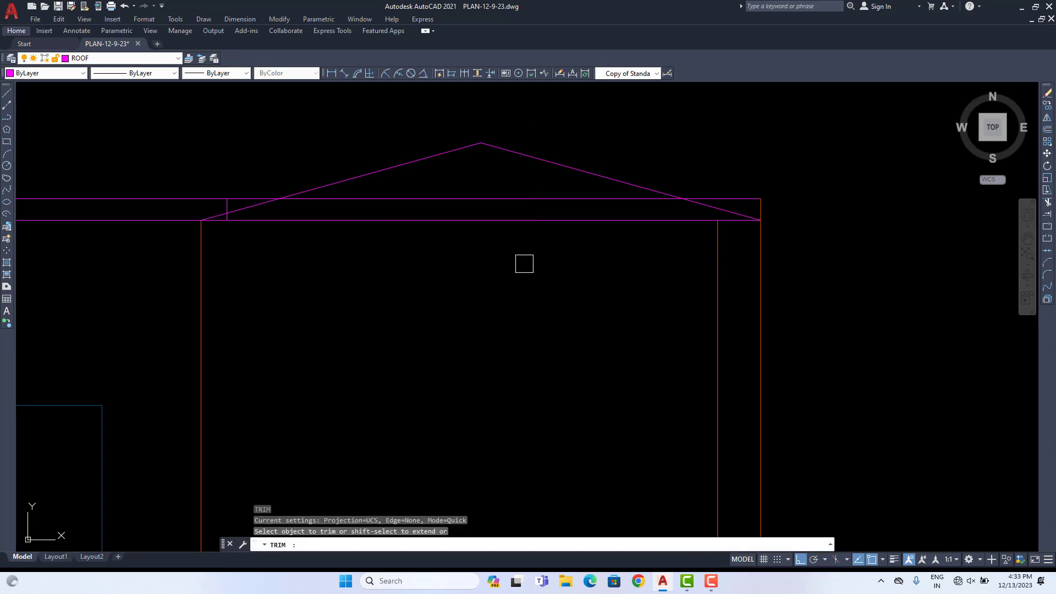
click(508, 225)
scroll(734, 215, up, 6)
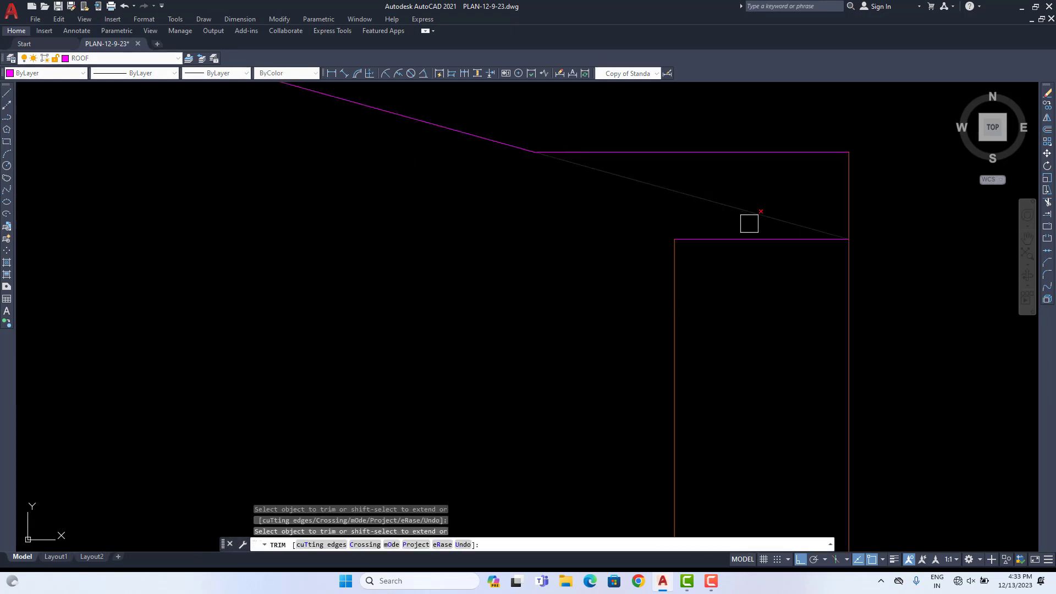
click(742, 236)
middle_drag(742, 236, 645, 306)
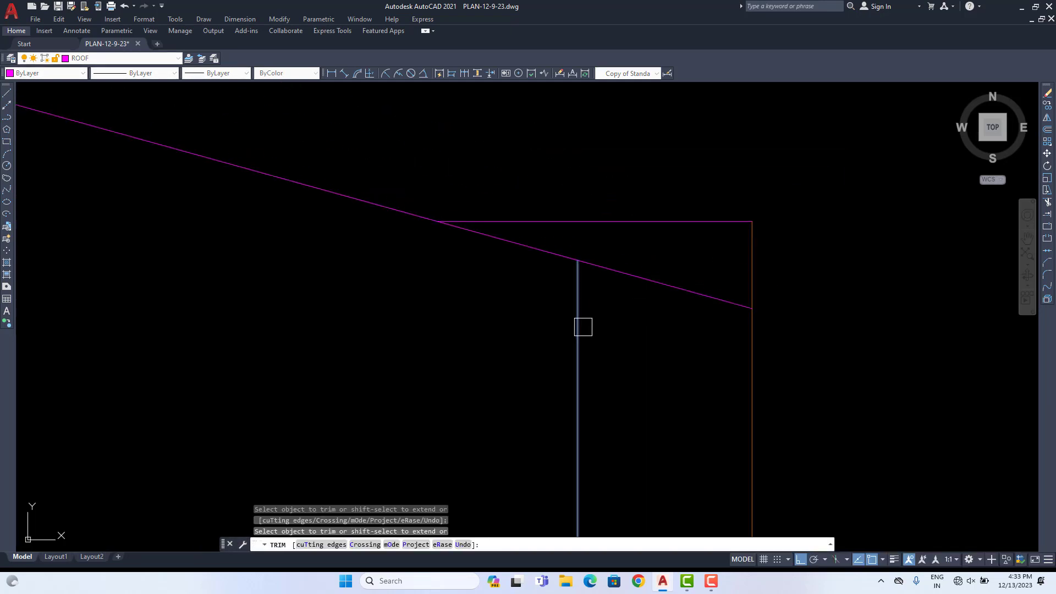
scroll(756, 253, down, 5)
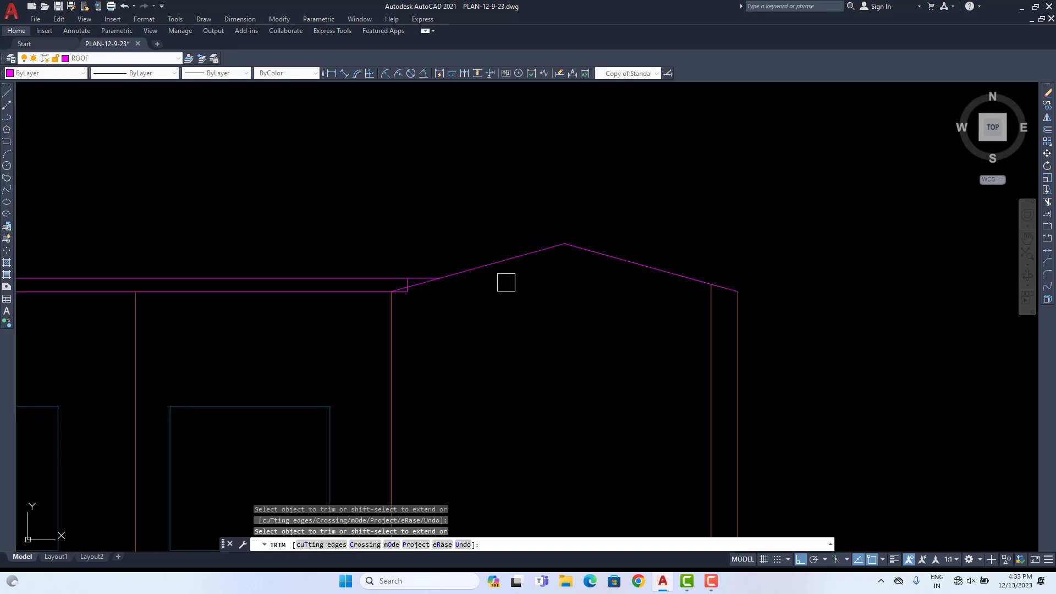
scroll(407, 285, up, 5)
scroll(410, 295, down, 4)
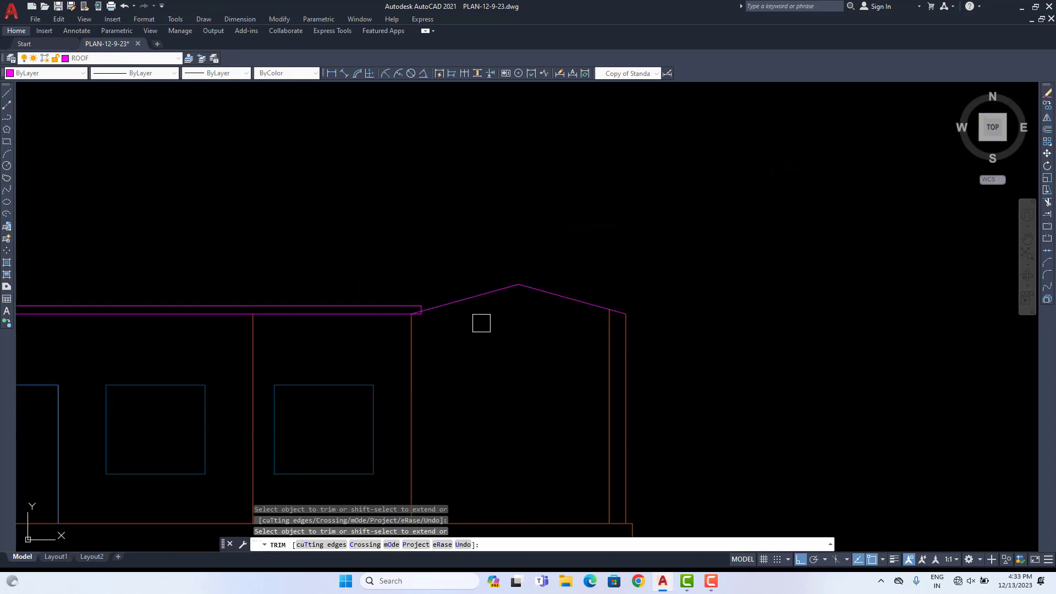
middle_drag(481, 321, 439, 281)
key(Escape)
scroll(450, 259, up, 2)
middle_drag(420, 232, 454, 253)
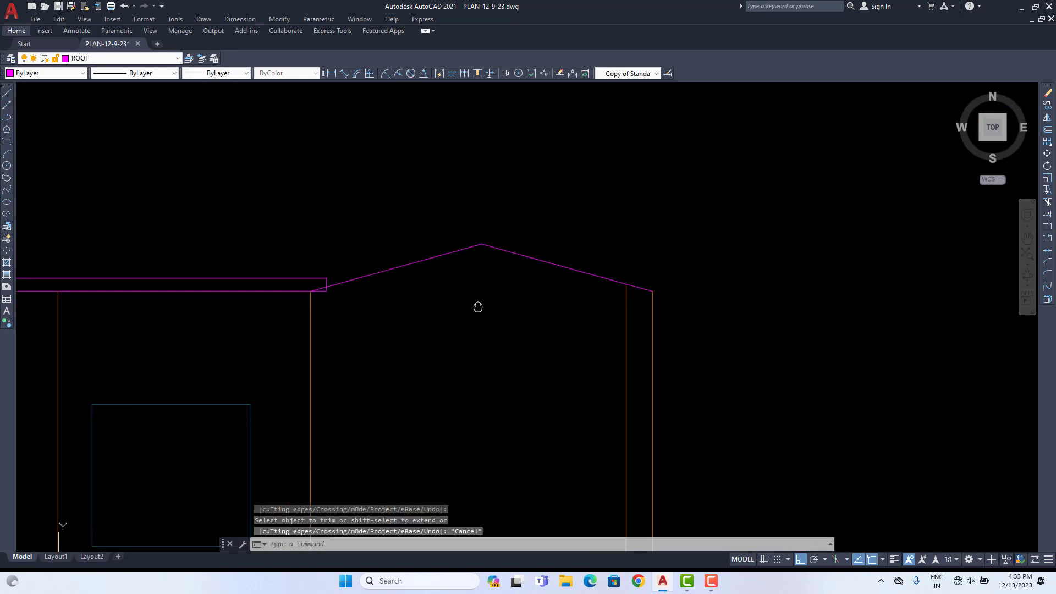
scroll(474, 292, up, 2)
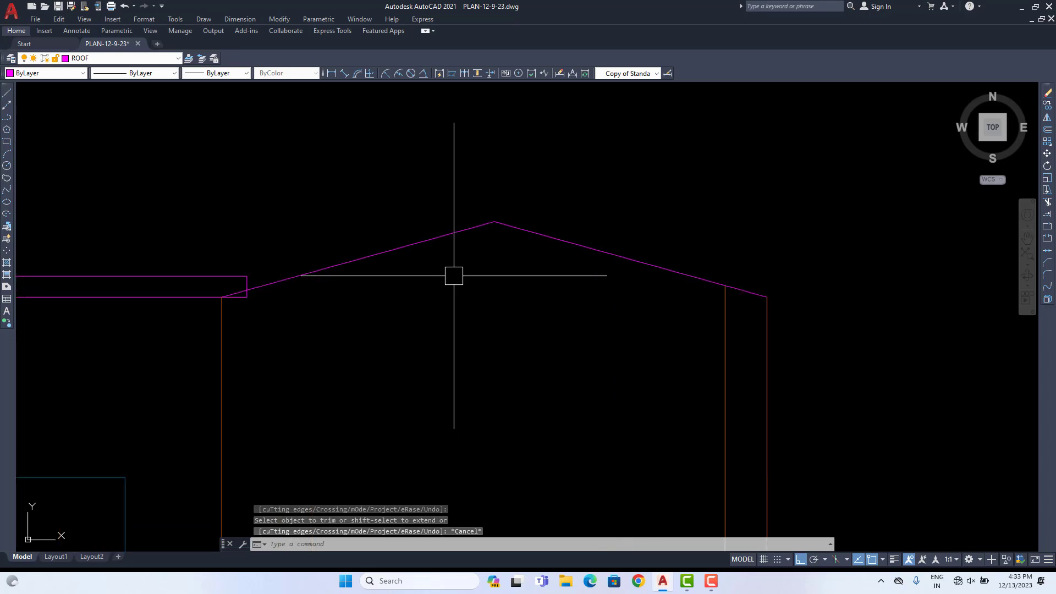
Step: Offset both sloping lines of the parking roof 5" upward
text(o)
key(Return)
text(5)
text(")
key(Return)
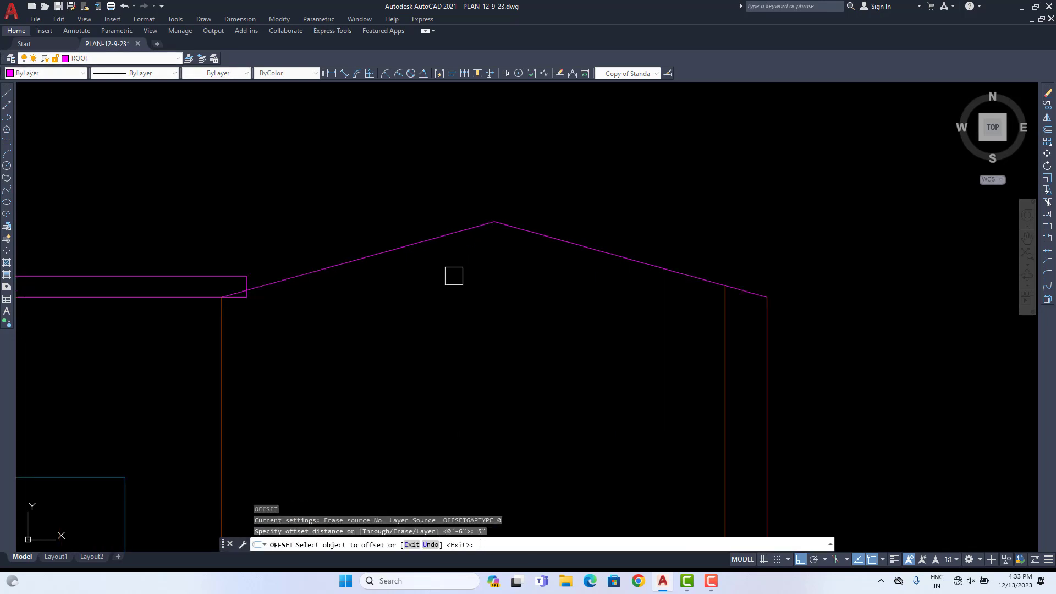
click(449, 228)
click(450, 201)
click(543, 235)
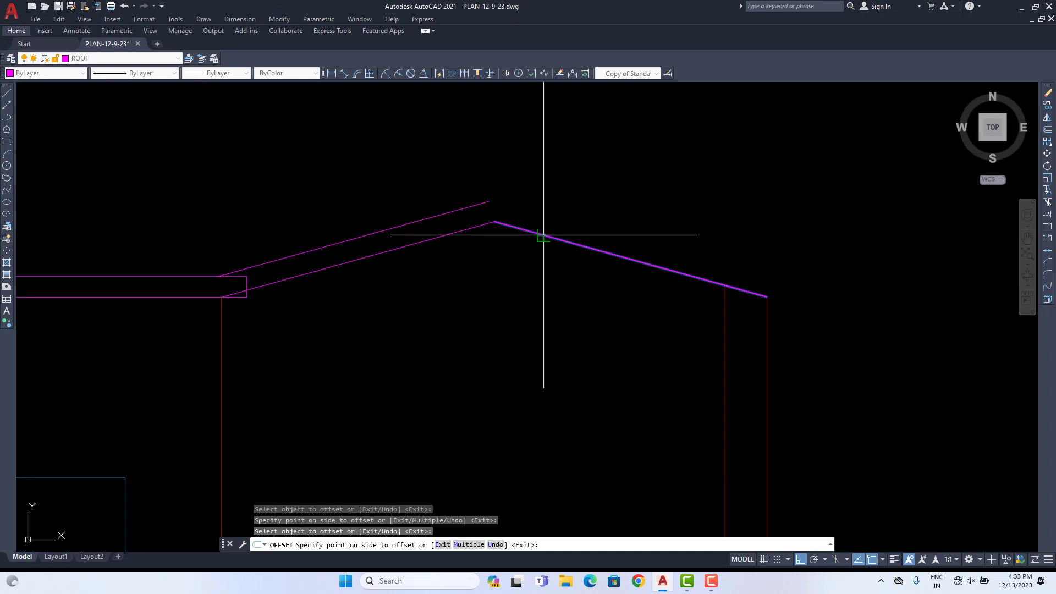
click(558, 197)
key(Escape)
key(Escape)
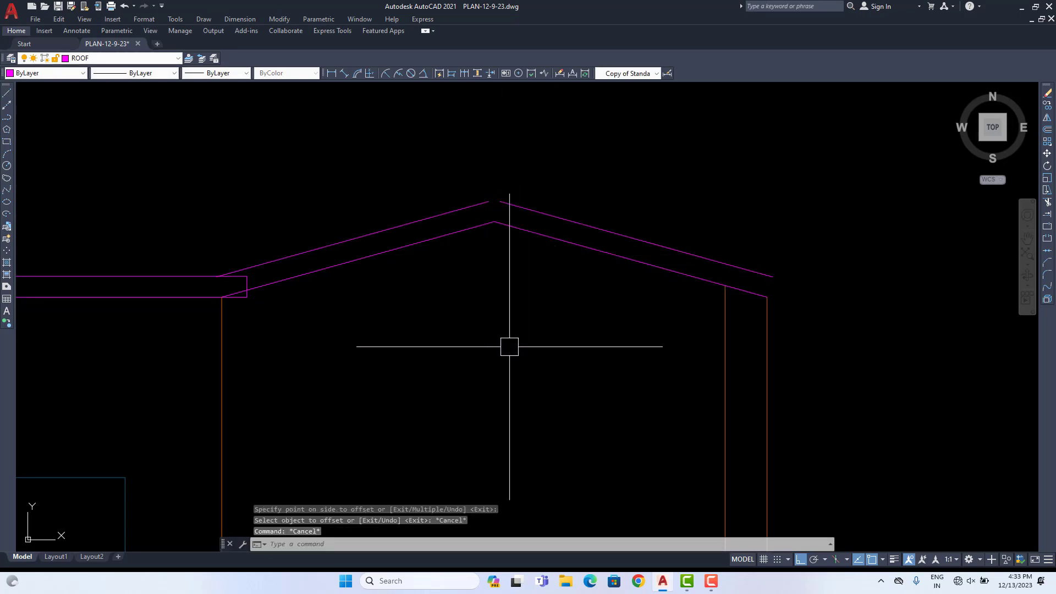
Step: Fillet the two upper sloping roof lines with zero radius so they meet at the ridge
text(F)
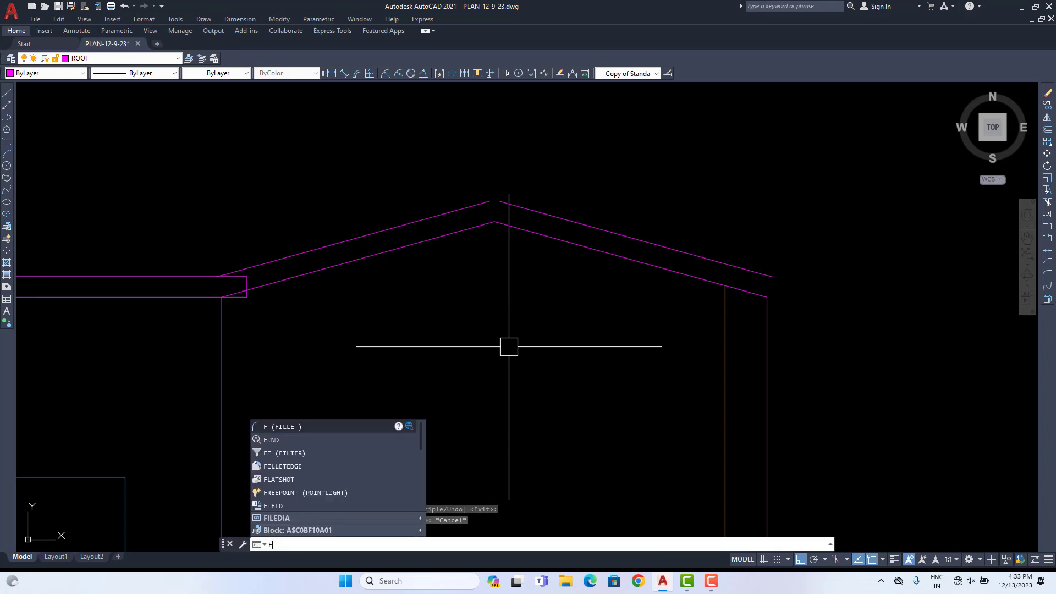
key(Return)
click(464, 203)
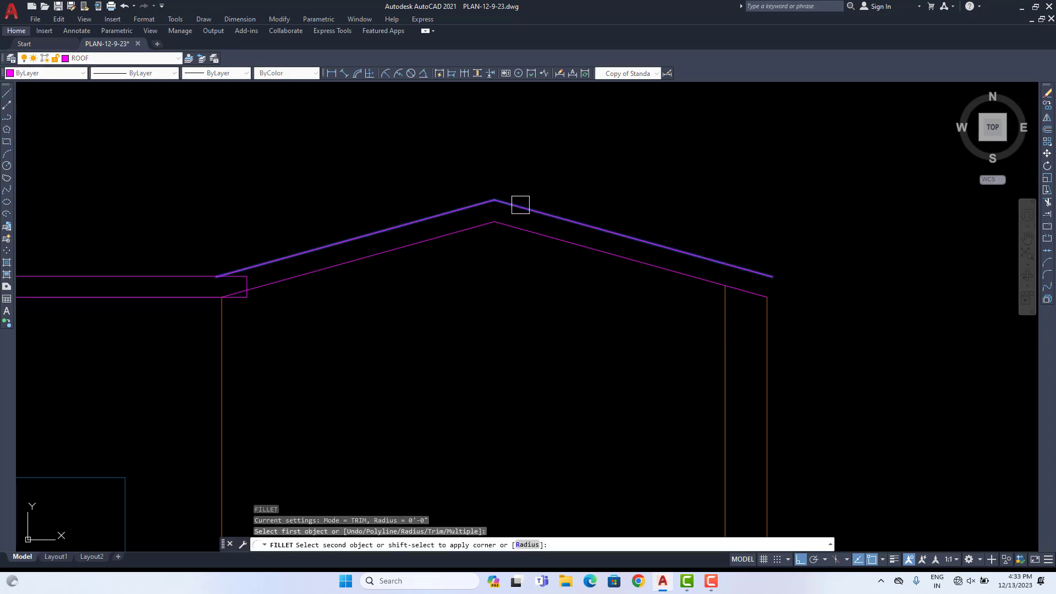
click(523, 206)
Step: Offset the parking bay's outer vertical line 4" outward
middle_drag(776, 309, 709, 307)
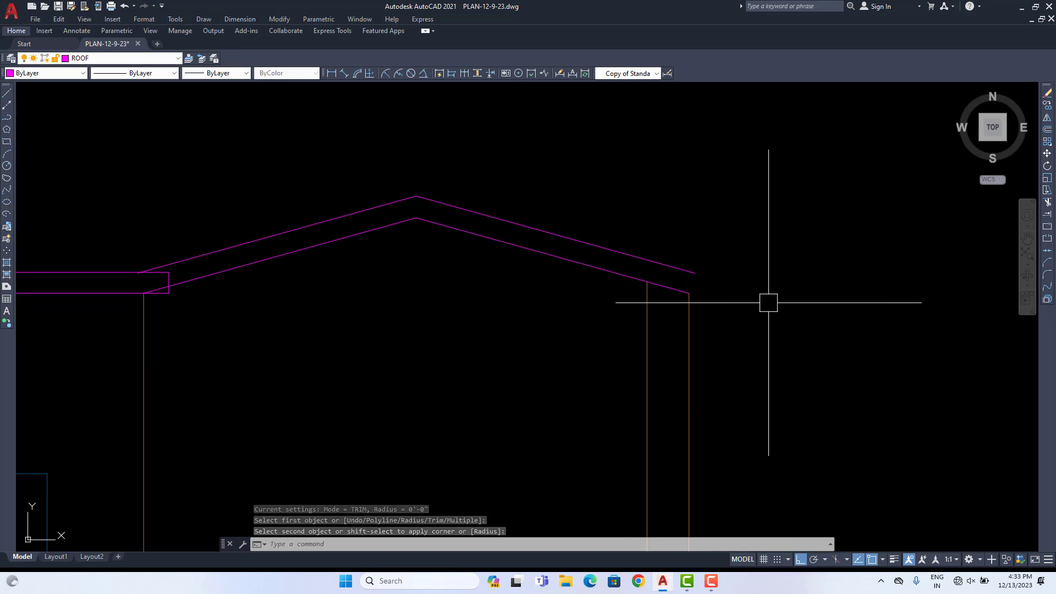
text(o)
key(Return)
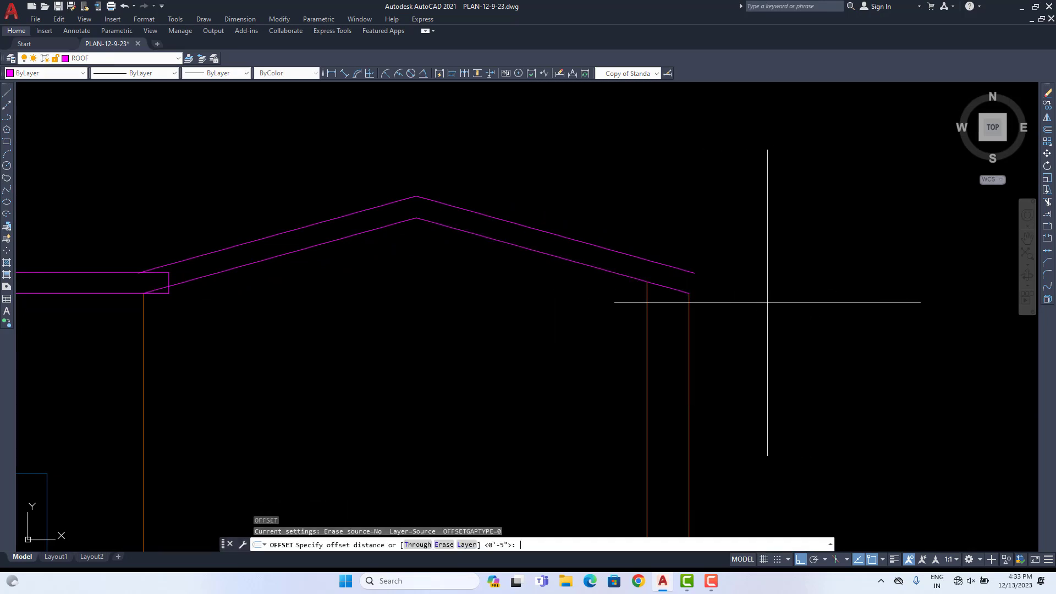
text(4")
key(Return)
click(476, 235)
click(477, 323)
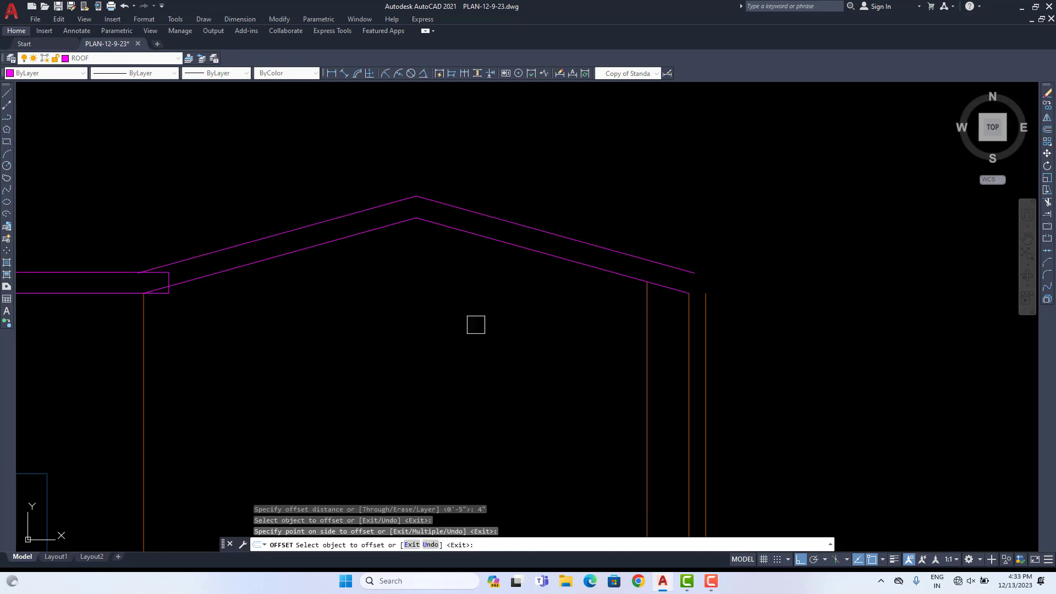
scroll(316, 299, down, 6)
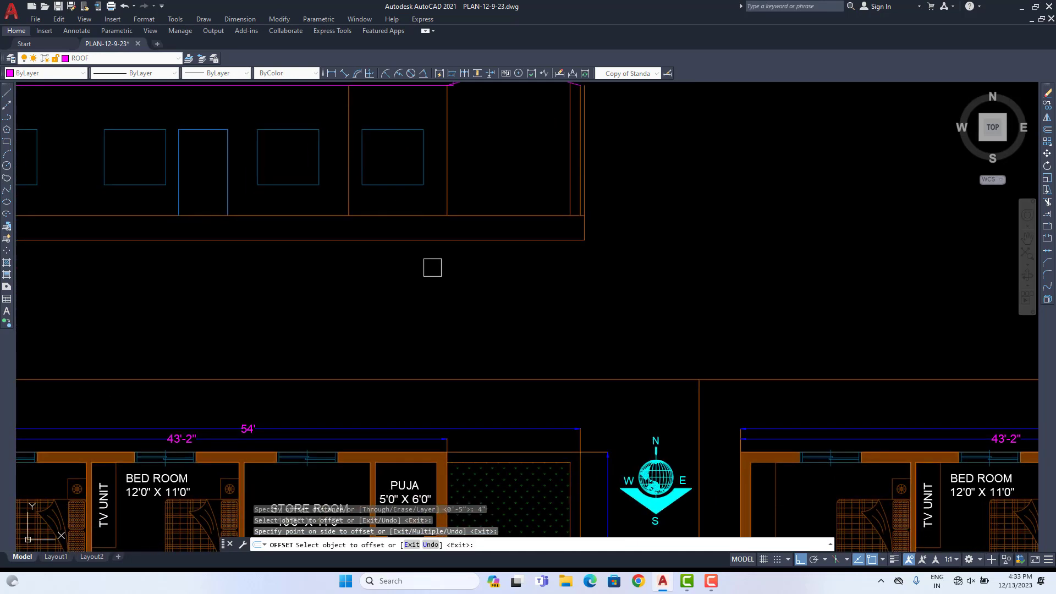
scroll(404, 300, up, 8)
scroll(410, 327, up, 2)
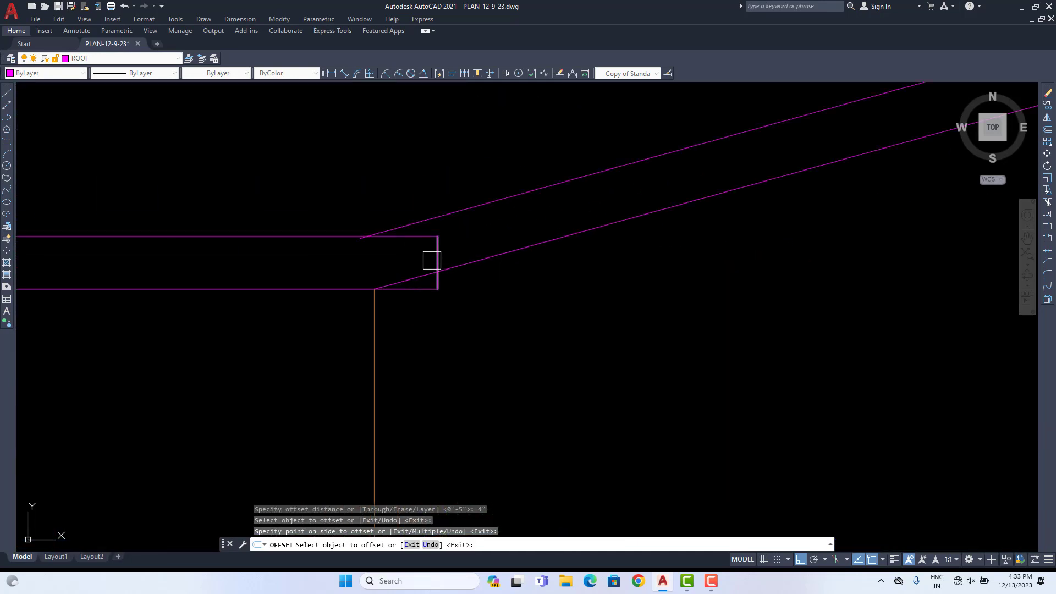
middle_drag(439, 266, 412, 301)
key(Escape)
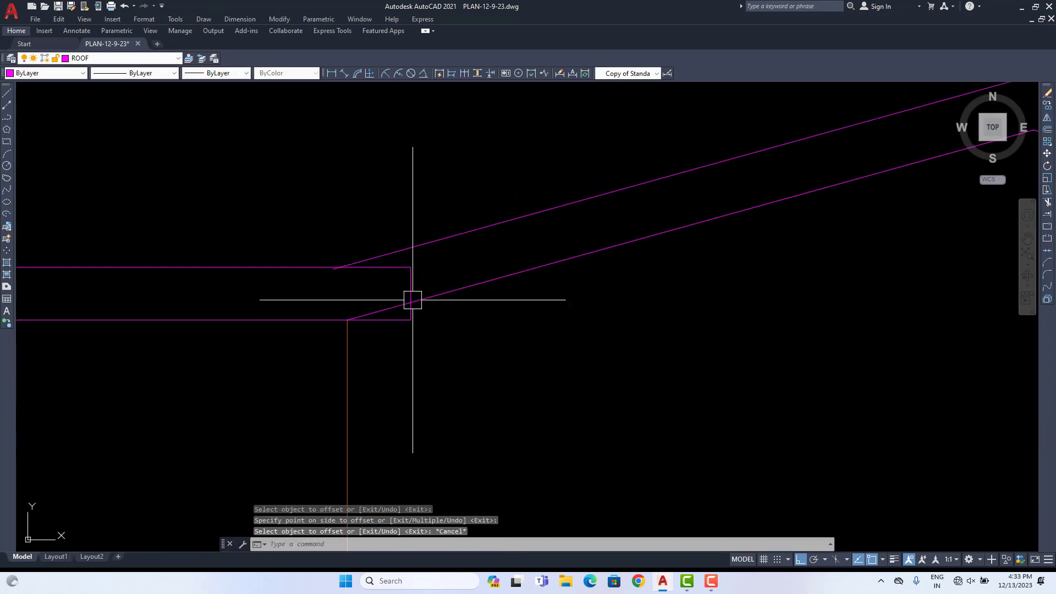
Step: Extend the flat slab's end line up to the upper slope and trim both sloping lines back to that end line
text(tr)
key(Return)
scroll(413, 300, up, 2)
drag(432, 299, 430, 290)
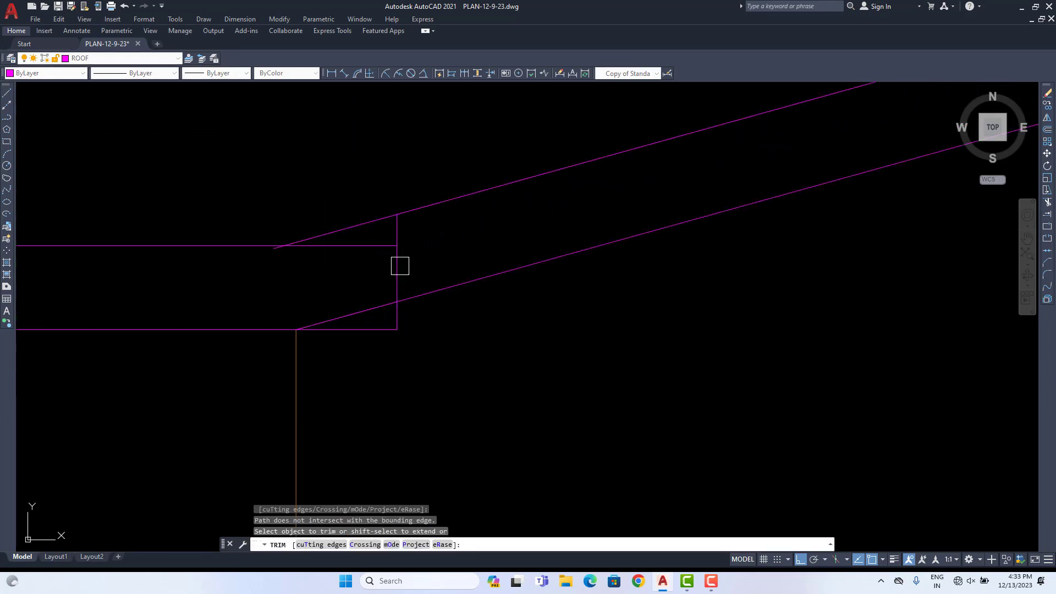
scroll(289, 252, up, 4)
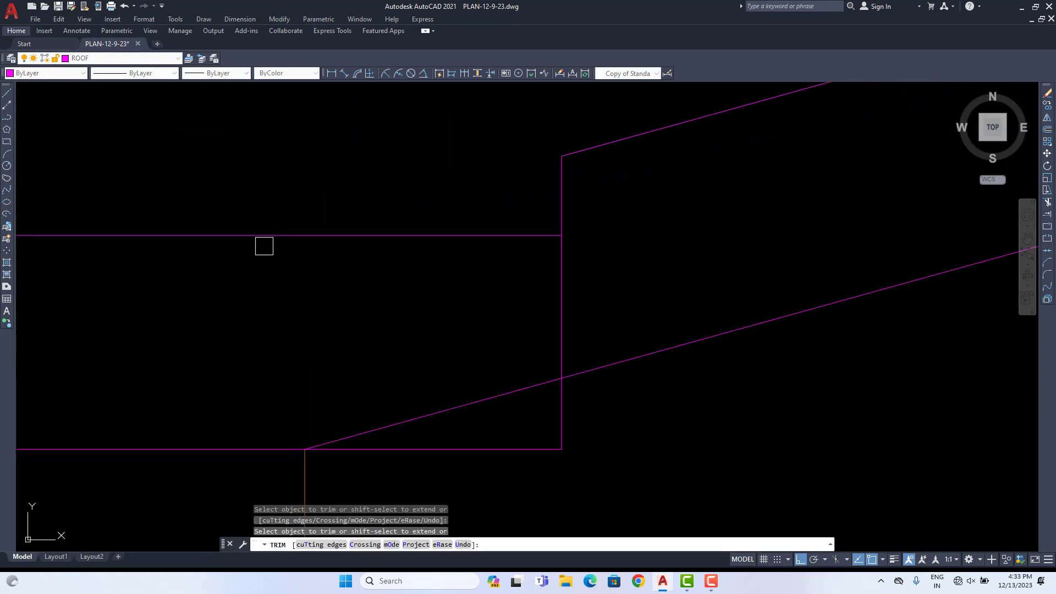
scroll(380, 344, down, 2)
scroll(332, 363, down, 3)
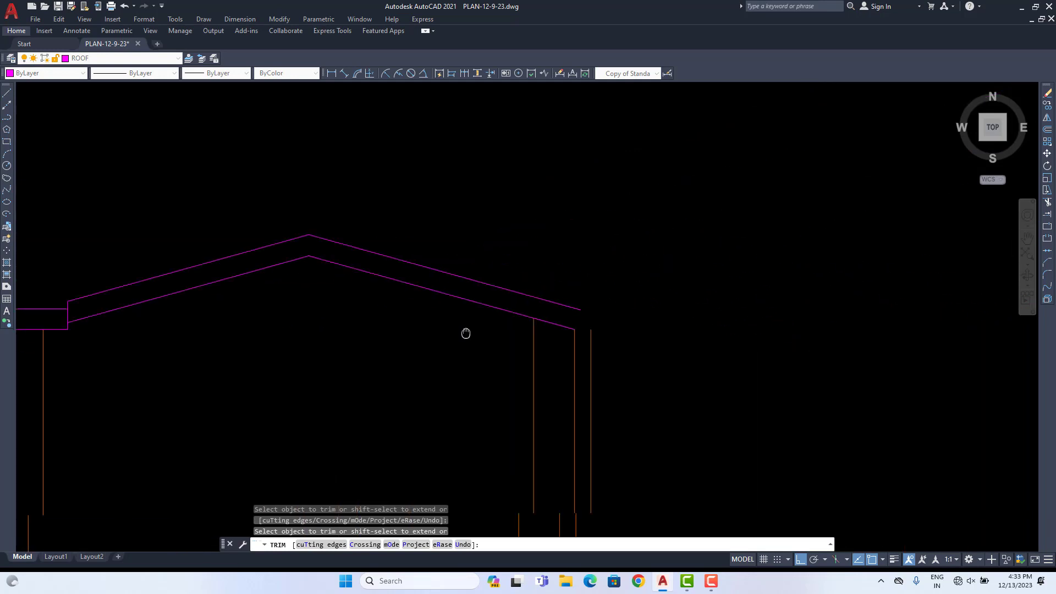
scroll(556, 328, up, 5)
scroll(552, 351, down, 3)
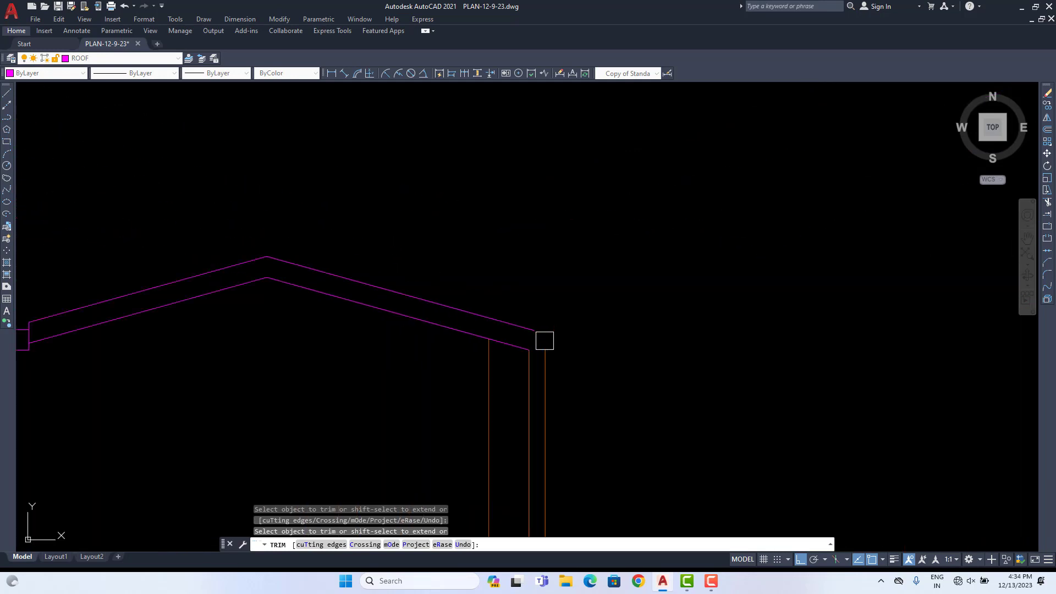
scroll(545, 341, up, 4)
key(Escape)
key(Escape)
Step: Fillet the upper and lower roof slopes to the offset vertical line, closing the parking roof's outer end
text(f)
key(Return)
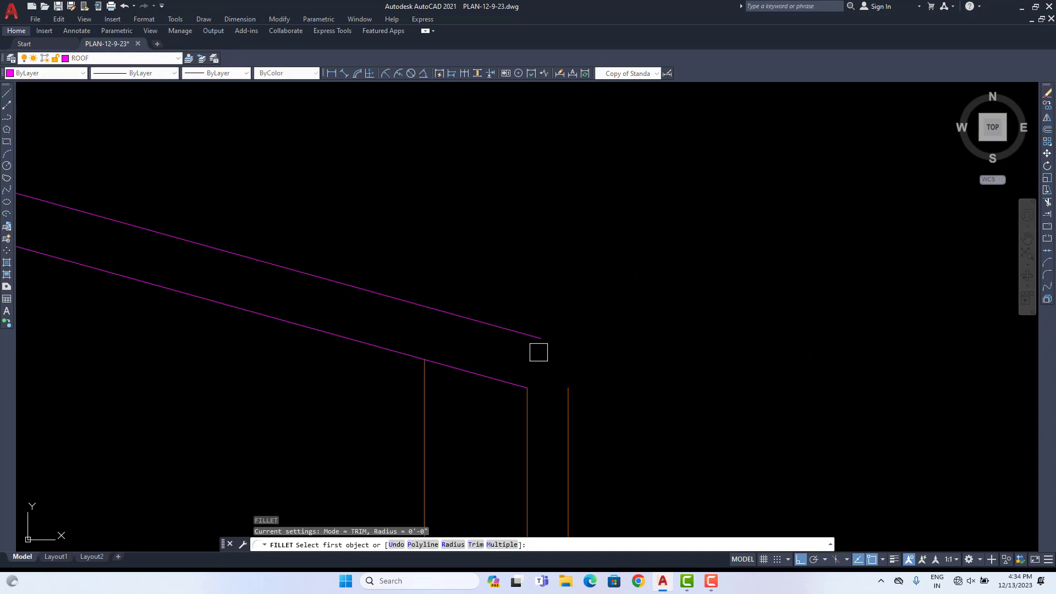
text(M)
key(Return)
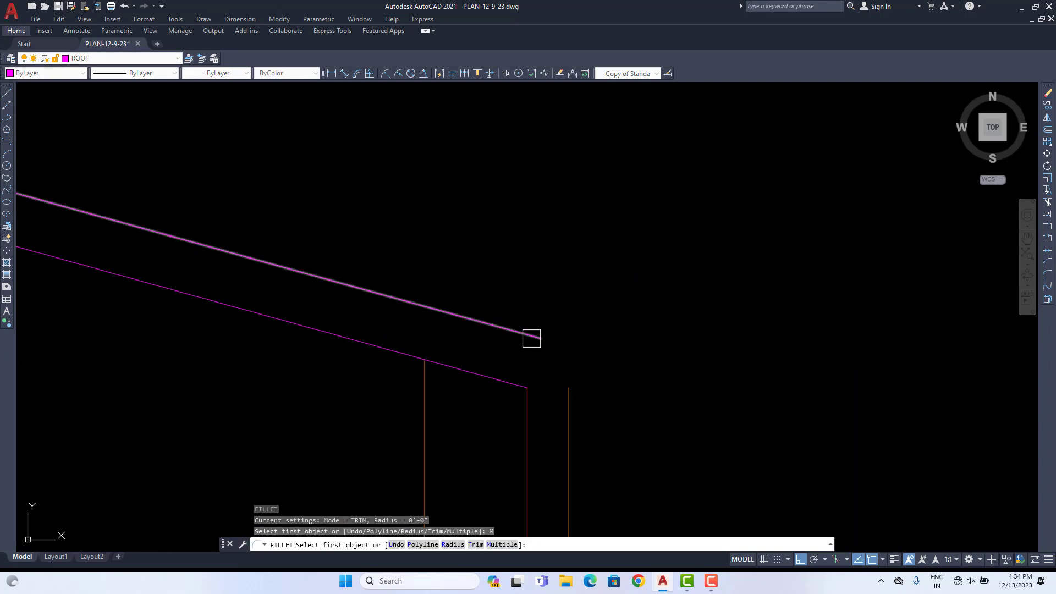
click(529, 335)
click(568, 399)
click(517, 383)
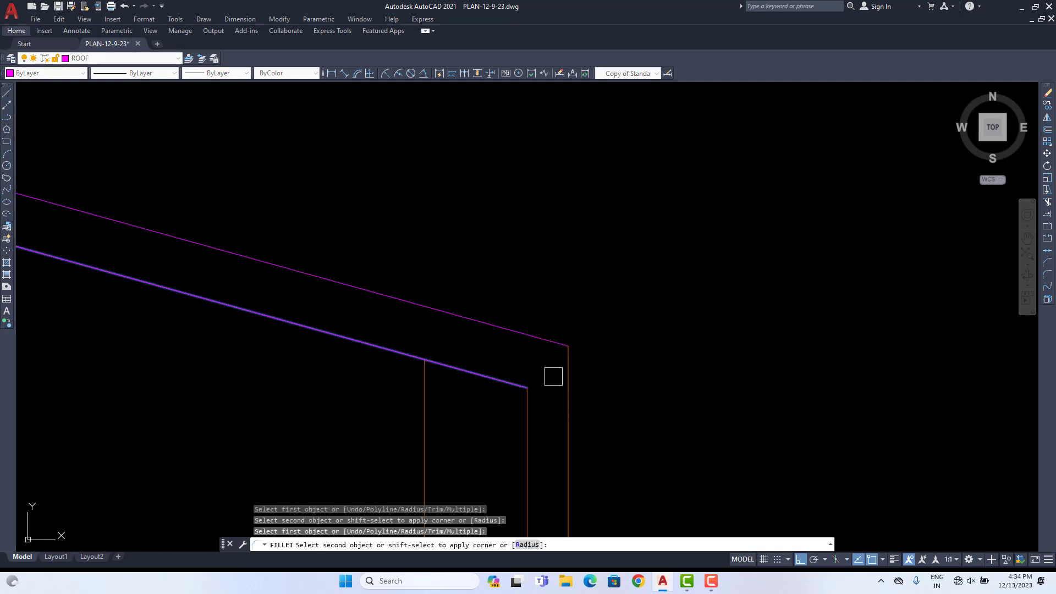
click(567, 368)
scroll(563, 367, down, 4)
middle_drag(563, 367, 613, 350)
scroll(573, 337, up, 6)
key(Escape)
key(Escape)
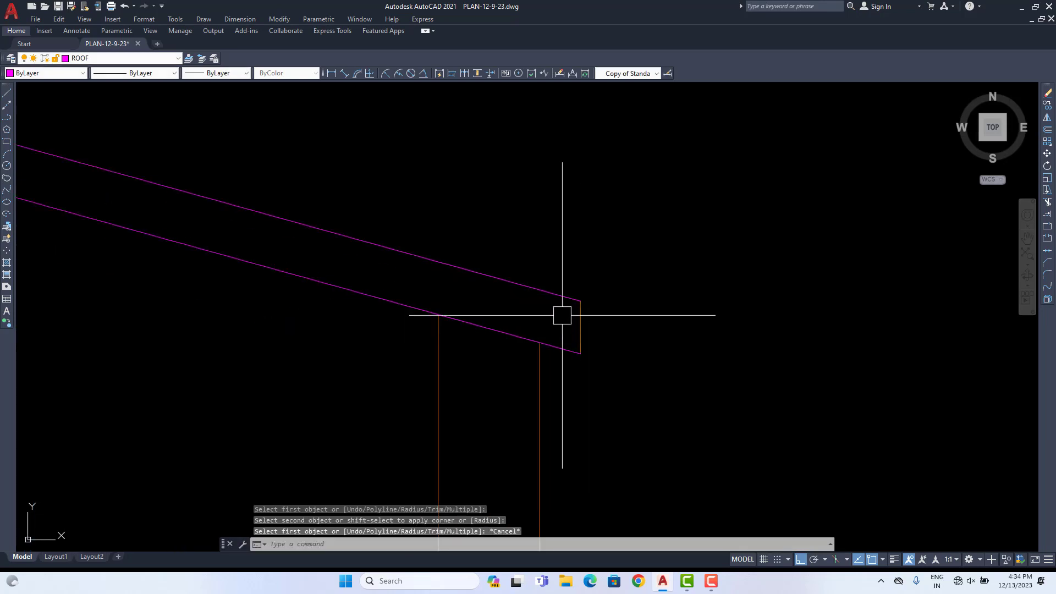
Step: Match the parking roof's outer end line to the properties of the sloping roof line
text(MA)
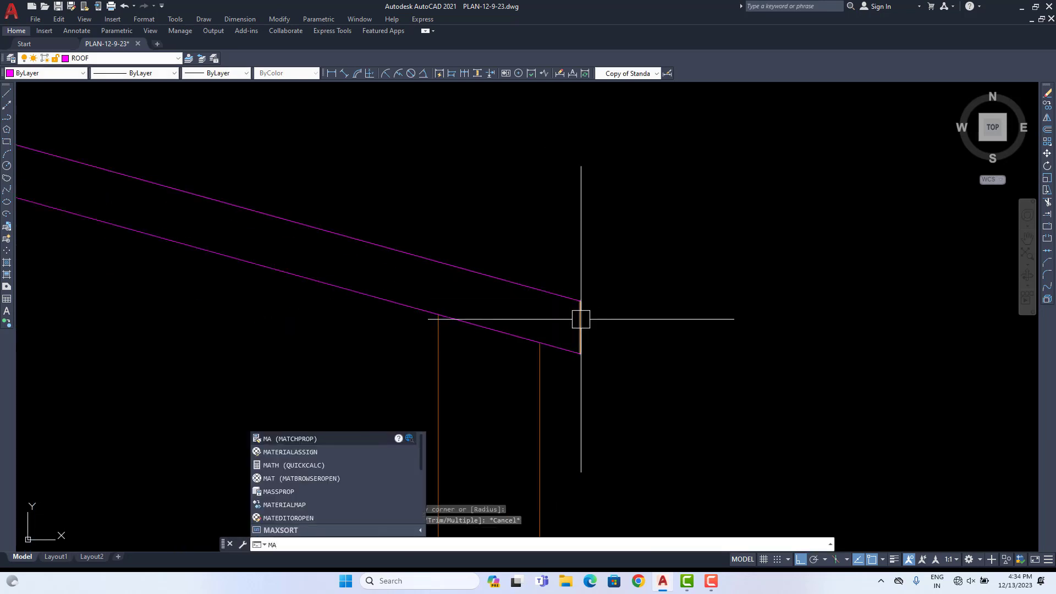
key(Return)
click(571, 307)
key(Escape)
scroll(569, 327, down, 5)
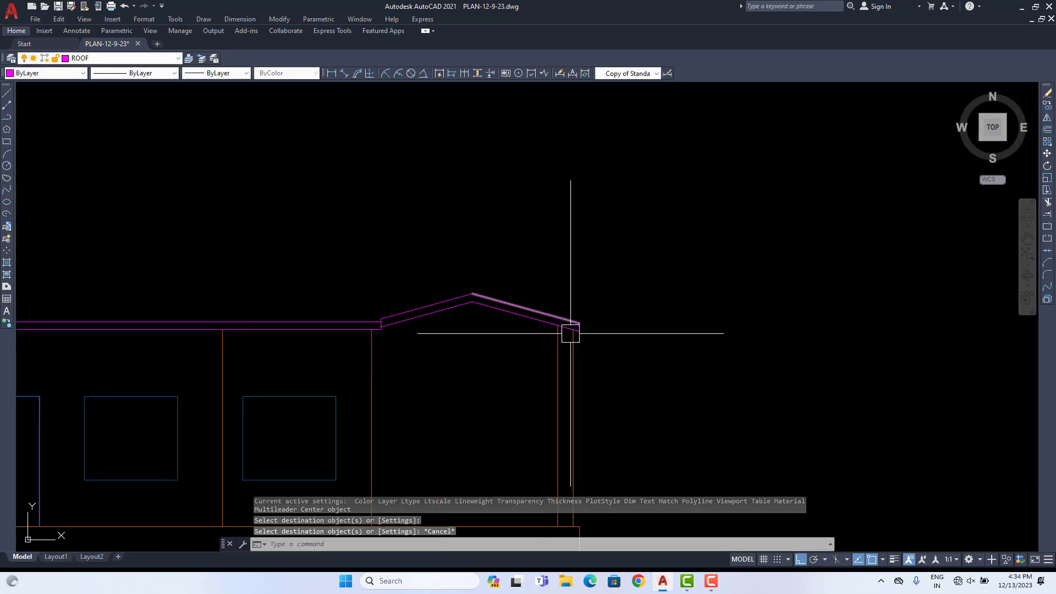
Step: Compare the front elevation with the staircase and front wall layout of the ground floor plan
scroll(621, 260, down, 4)
scroll(858, 467, up, 2)
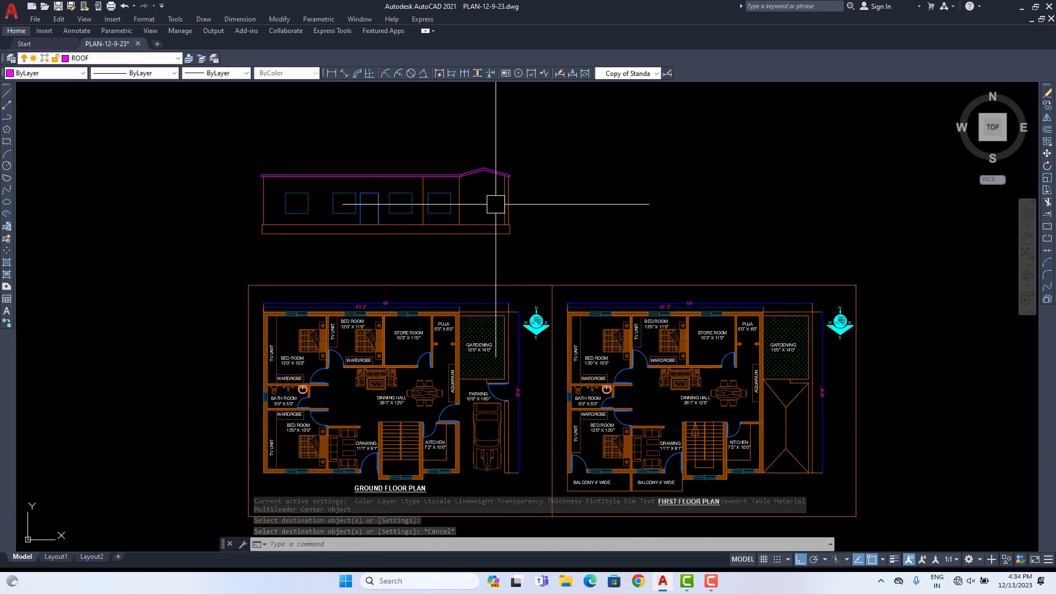
scroll(462, 203, up, 4)
scroll(506, 183, down, 4)
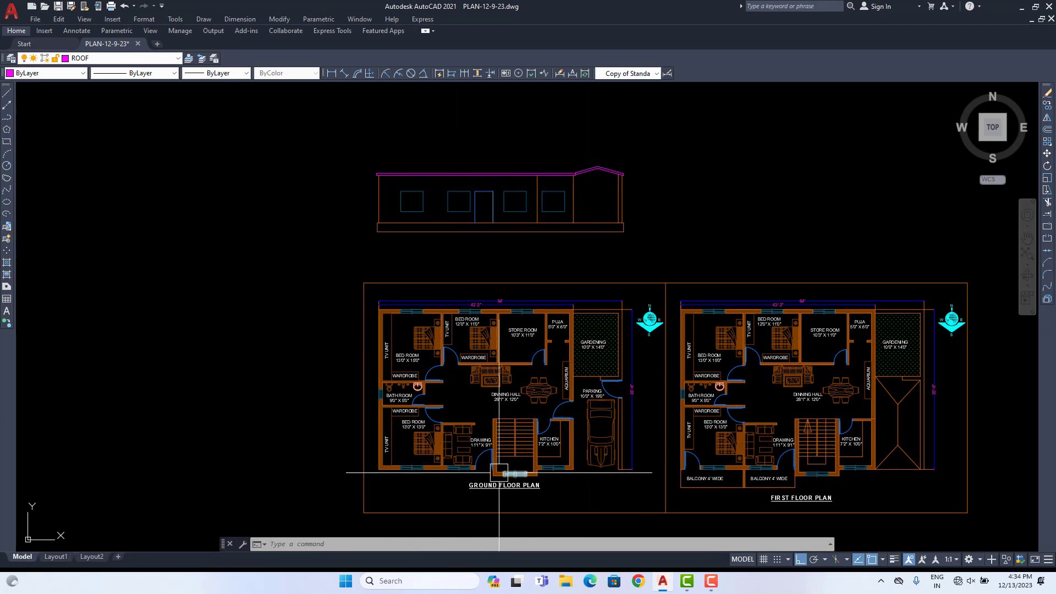
scroll(494, 474, up, 3)
scroll(495, 475, down, 4)
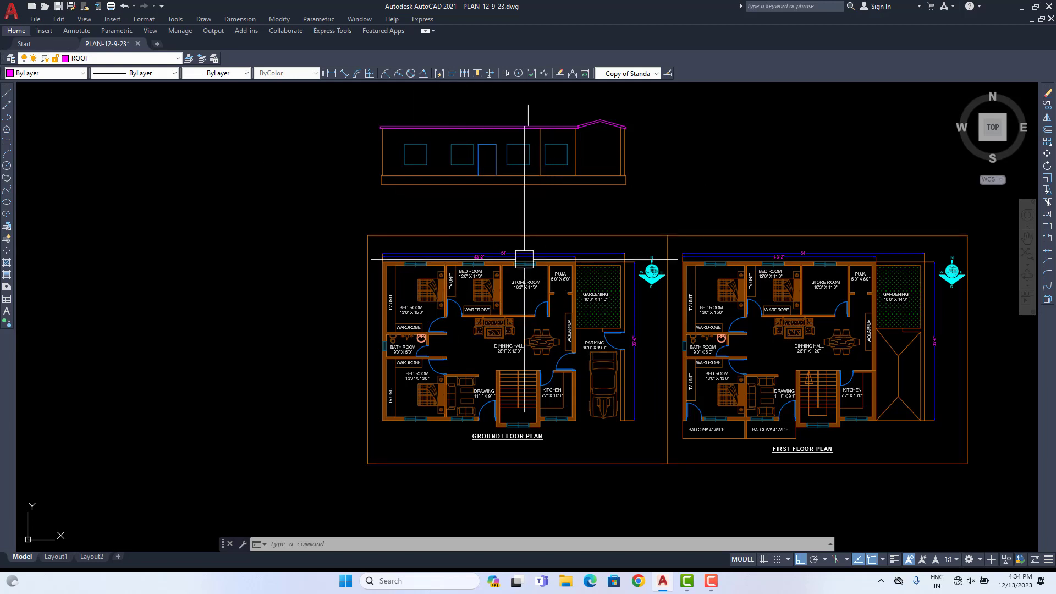
scroll(471, 147, up, 4)
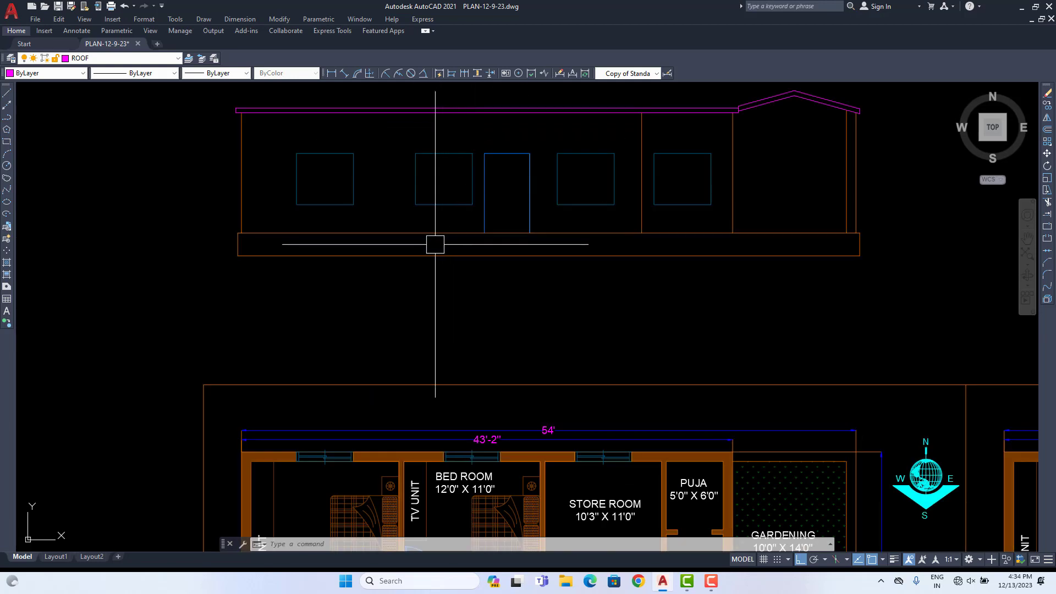
middle_drag(434, 238, 429, 317)
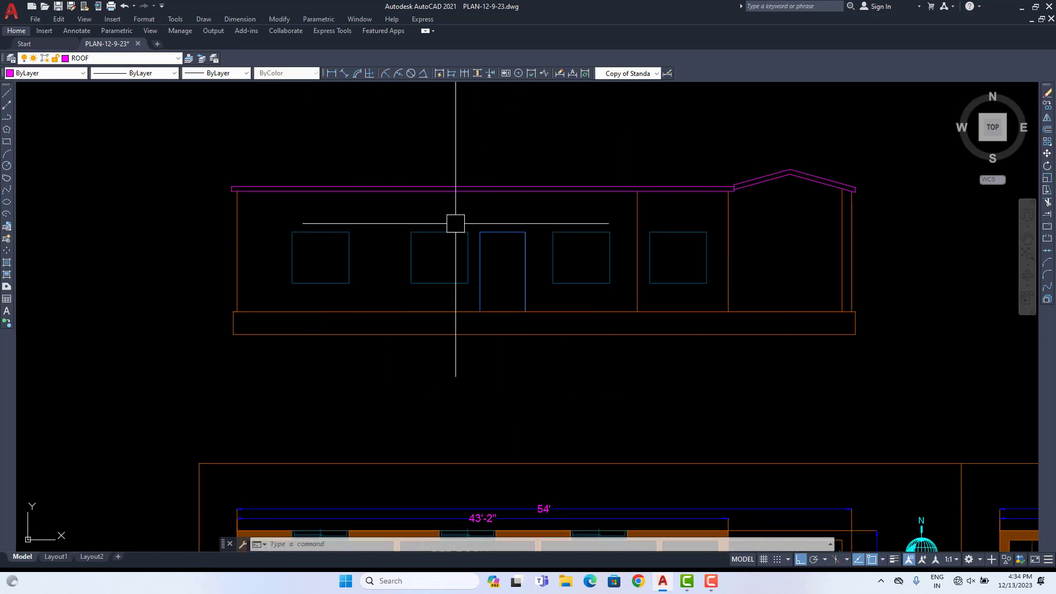
scroll(588, 262, down, 4)
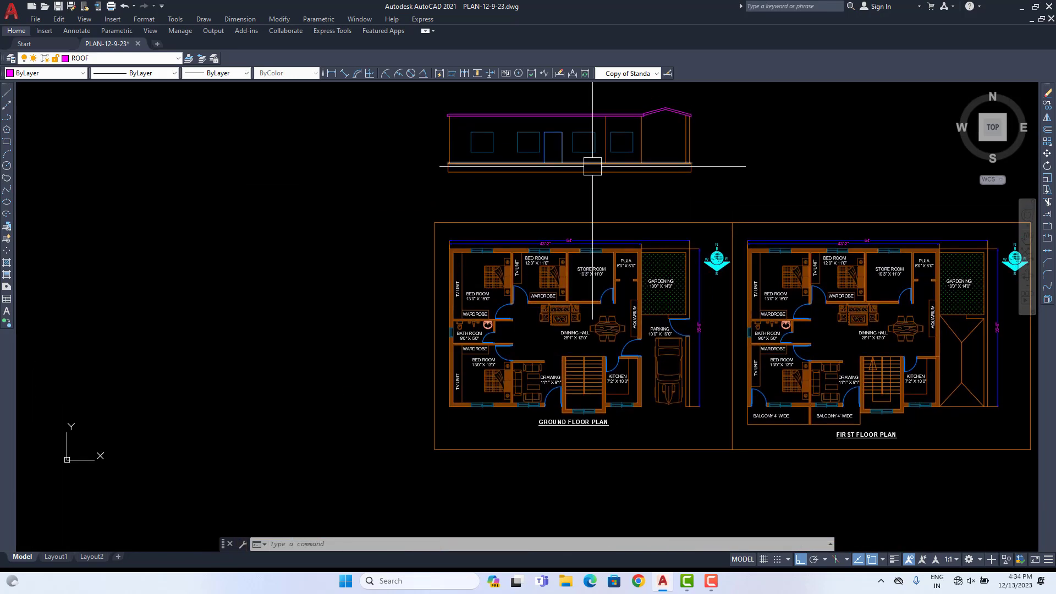
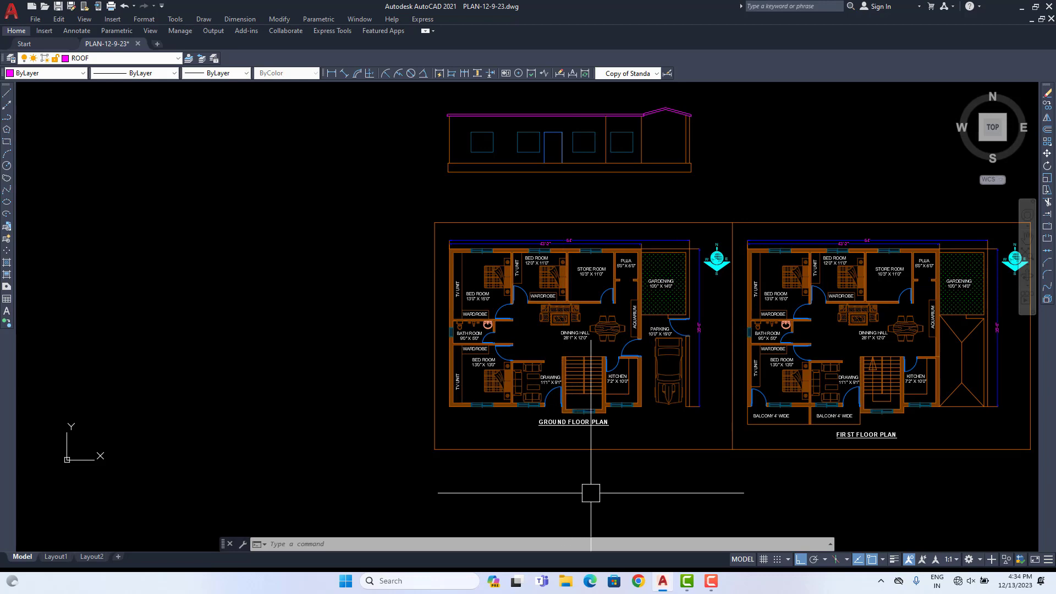
Step: Place a vertical construction line through the staircase's outer wall corner on the drawing room side of the ground floor plan
text(XL)
text(V)
key(Return)
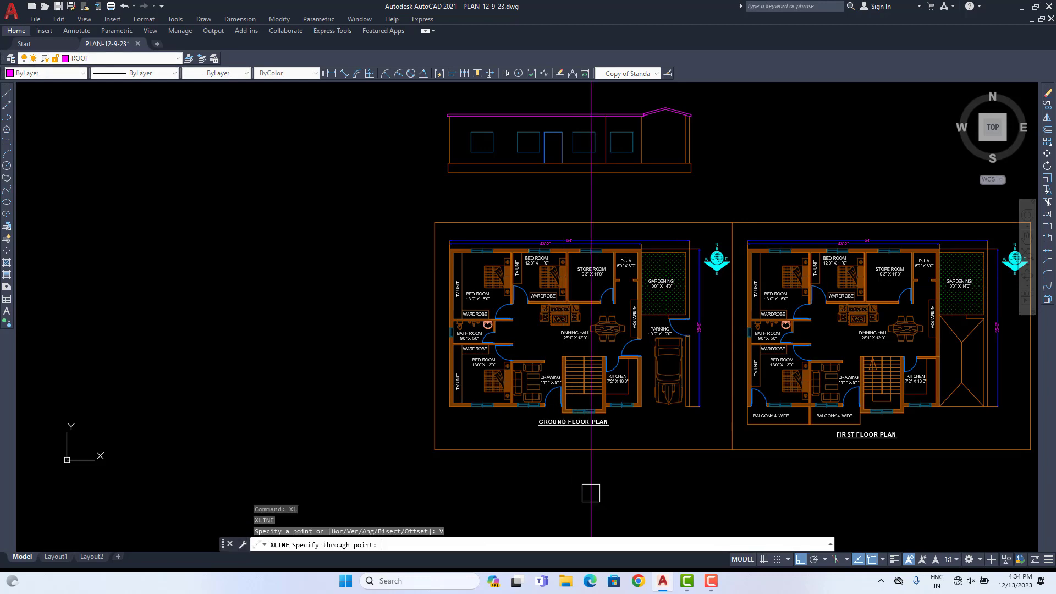
scroll(584, 407, up, 6)
click(488, 430)
scroll(489, 431, down, 6)
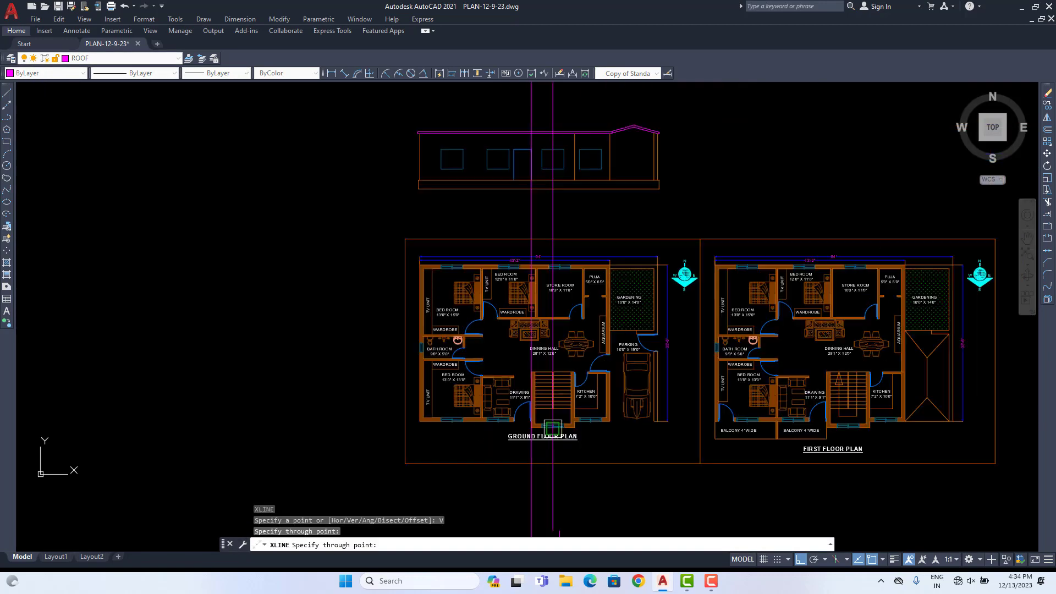
scroll(516, 334, up, 4)
key(Escape)
key(Escape)
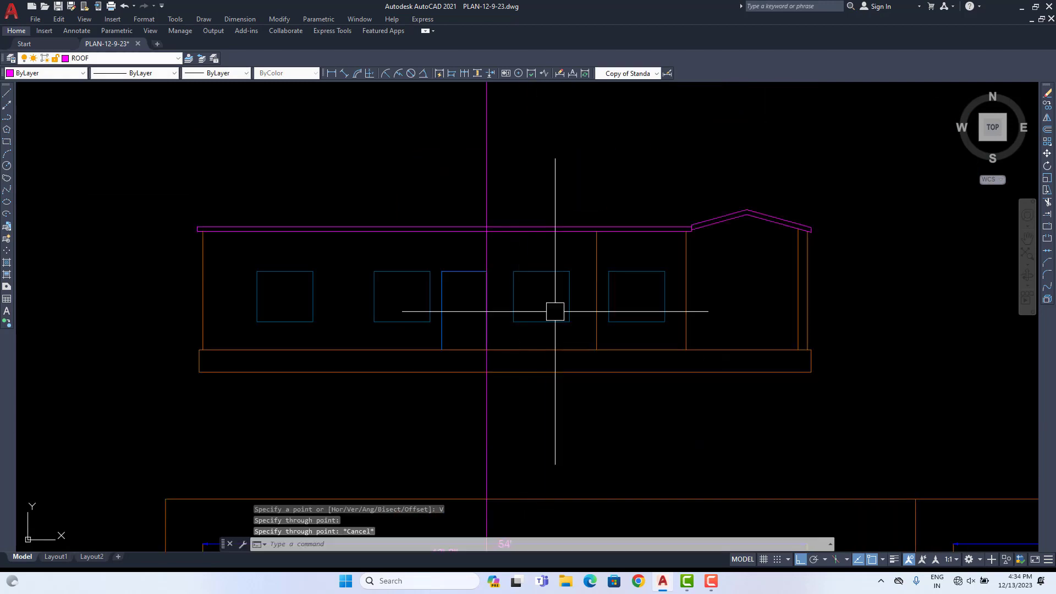
Step: Trim the vertical construction line where it crosses the roof slab and the plinth
text(TR)
key(Return)
scroll(525, 278, up, 10)
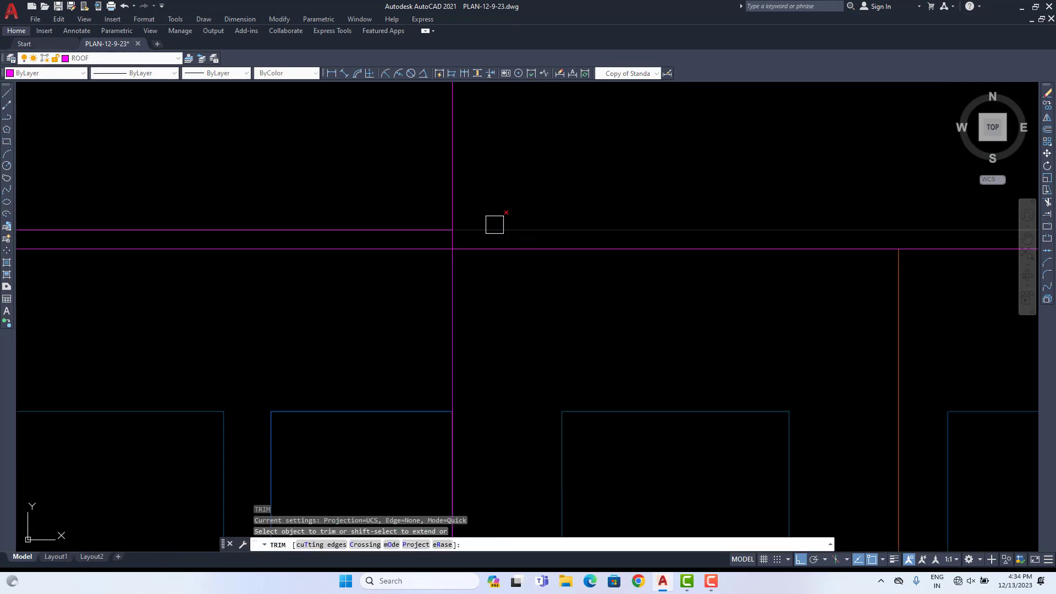
click(439, 239)
scroll(446, 271, down, 4)
middle_drag(491, 314, 519, 174)
middle_drag(510, 328, 542, 113)
click(510, 423)
scroll(514, 394, down, 4)
scroll(515, 394, down, 4)
middle_drag(514, 393, 518, 339)
key(Escape)
key(Escape)
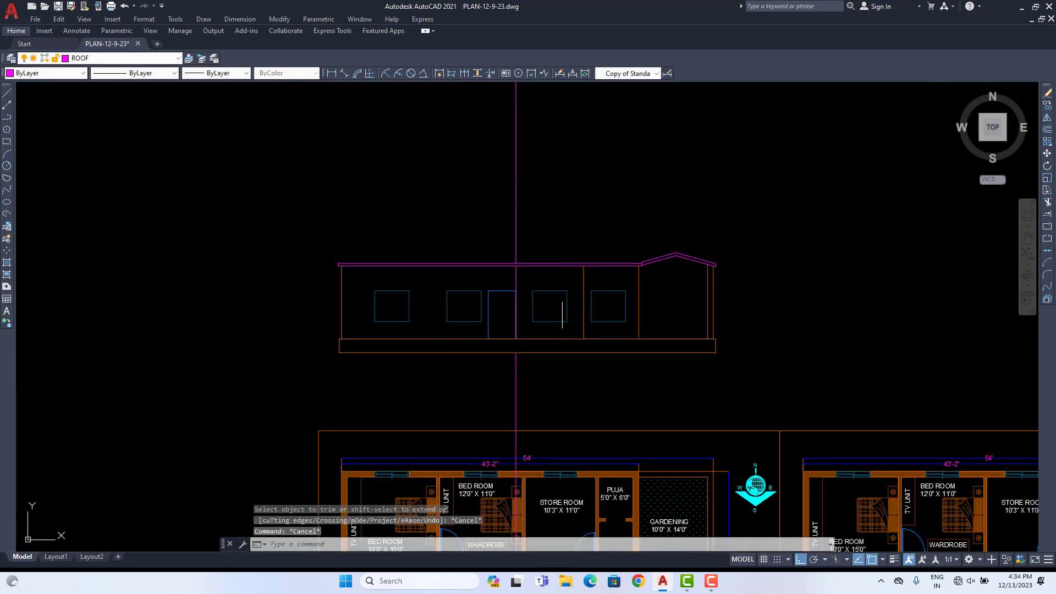
Step: Delete the leftover construction line pieces above the roof slab and below the plinth
click(566, 203)
click(489, 188)
click(557, 383)
click(500, 392)
key(Delete)
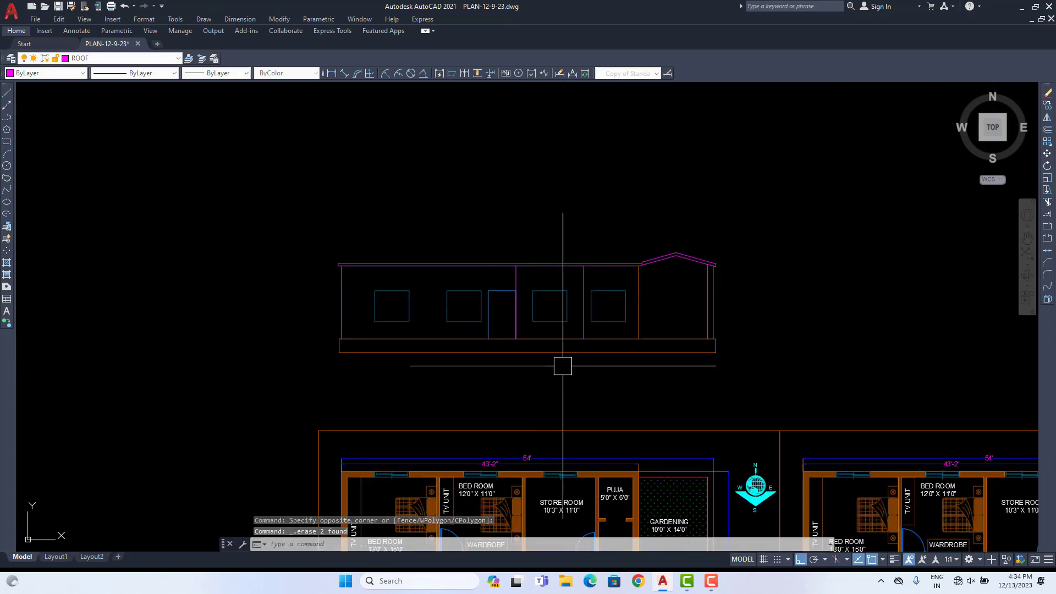
Step: Match the properties of the magenta vertical line beside the door to those of the brown staircase wall line
text(MA)
key(Return)
scroll(560, 355, up, 5)
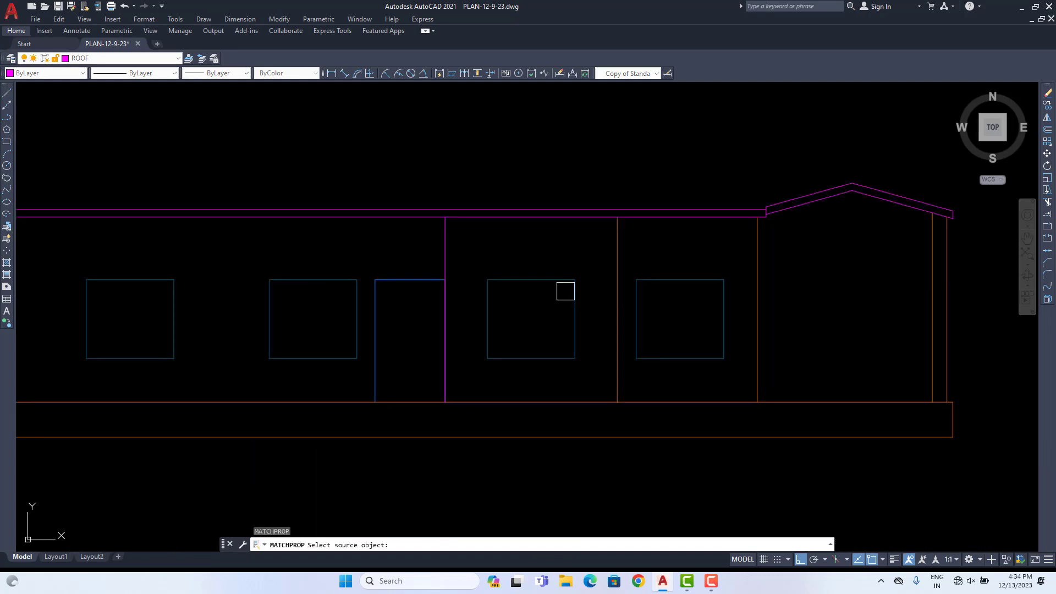
click(618, 251)
key(Escape)
scroll(484, 264, down, 4)
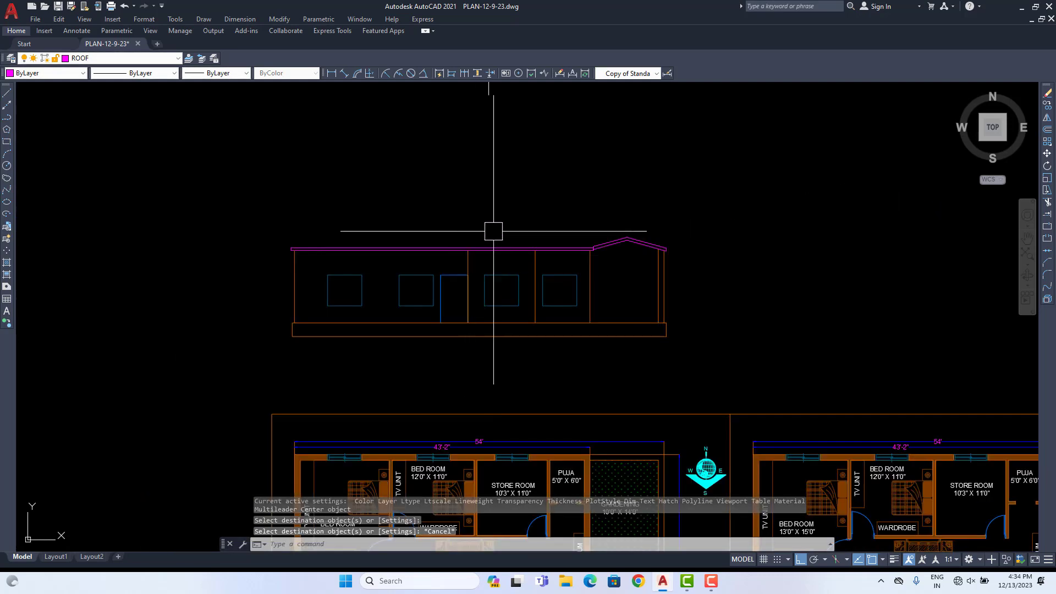
Step: Compare the front elevation's openings and wall lines with the ground floor plan
scroll(498, 330, down, 3)
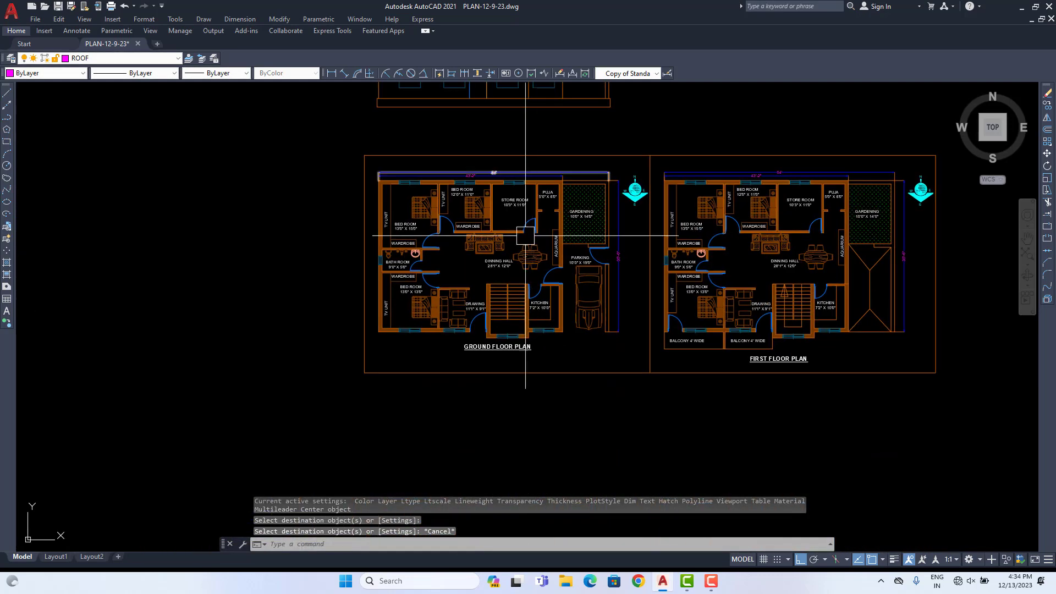
scroll(506, 352, up, 7)
scroll(507, 352, down, 6)
middle_drag(513, 99, 497, 369)
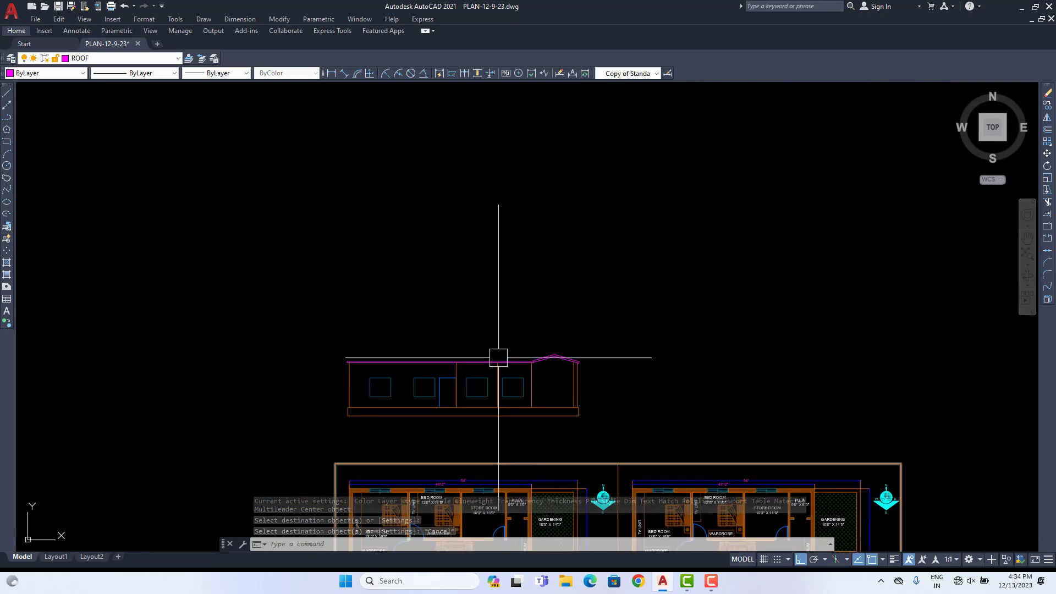
scroll(494, 388, up, 6)
middle_drag(413, 412, 581, 379)
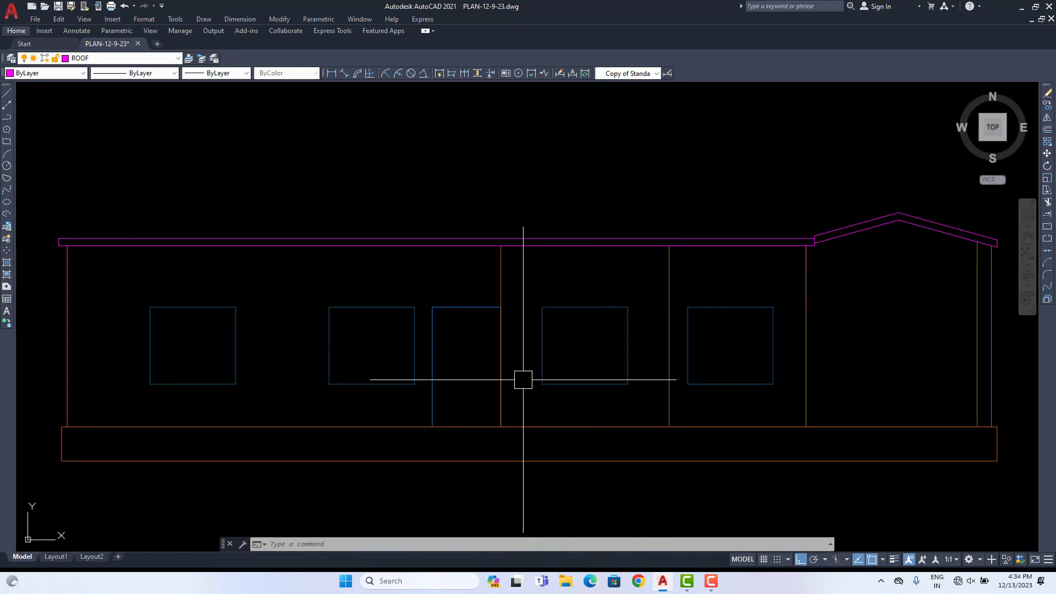
middle_drag(428, 382, 550, 361)
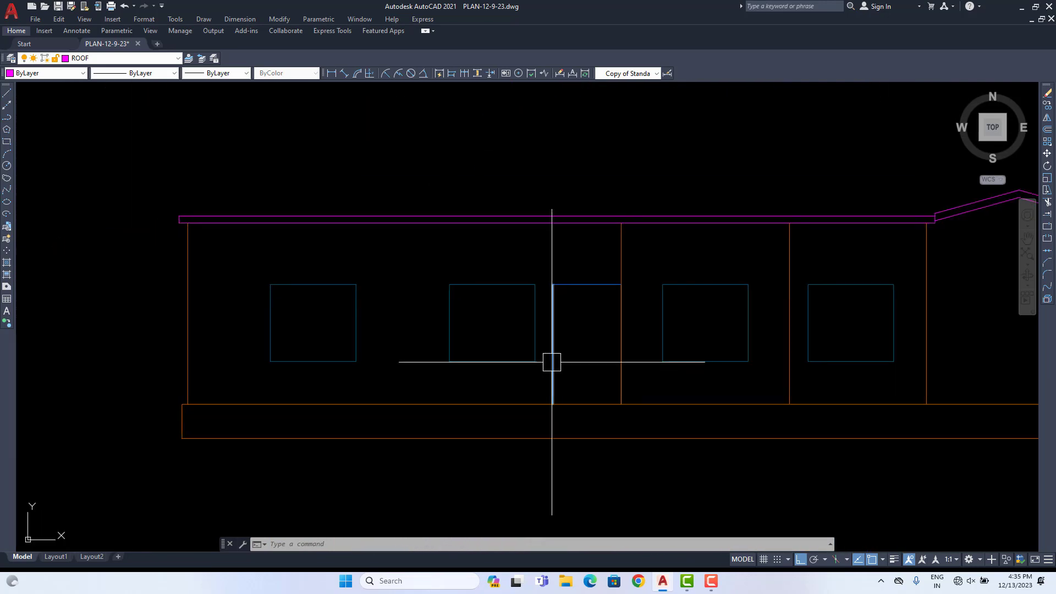
Step: Join the four lines of the first window, nearest the elevation's outer bedroom-side wall, into one polyline
middle_drag(332, 318, 389, 324)
scroll(388, 324, up, 4)
click(422, 239)
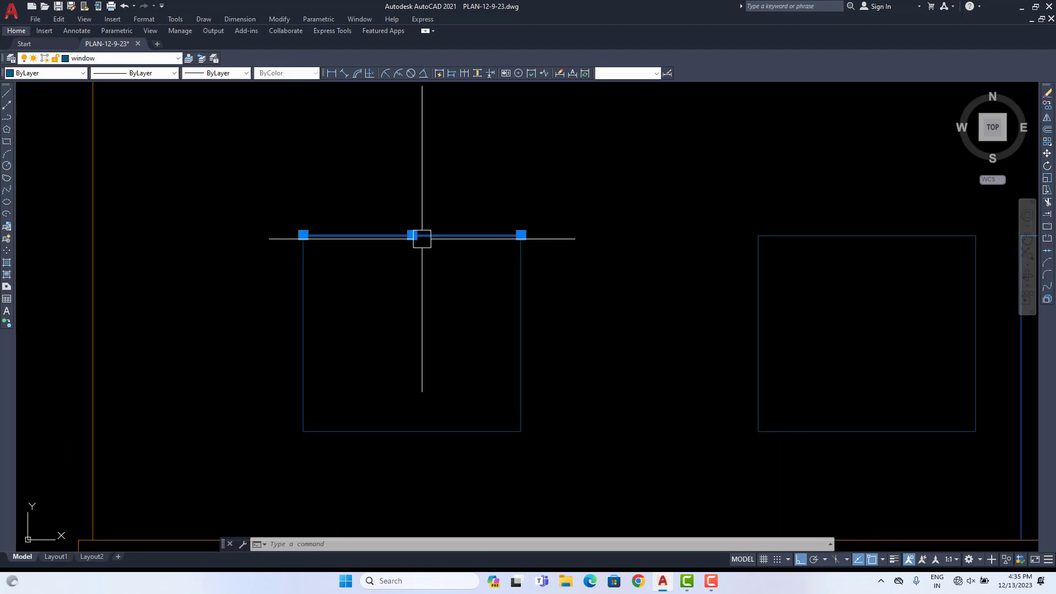
click(306, 289)
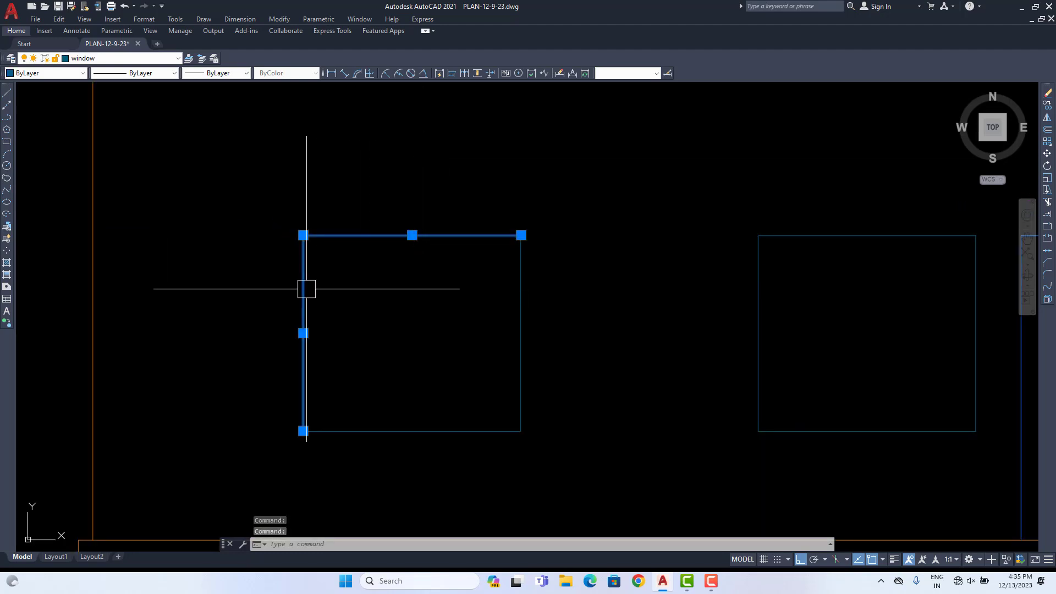
click(397, 432)
click(518, 365)
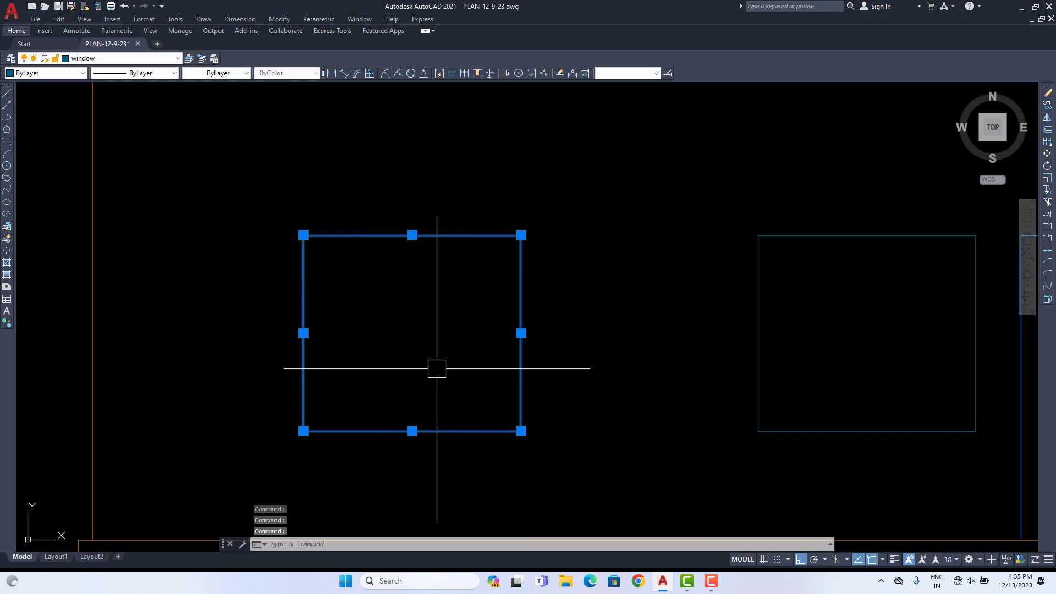
text(J)
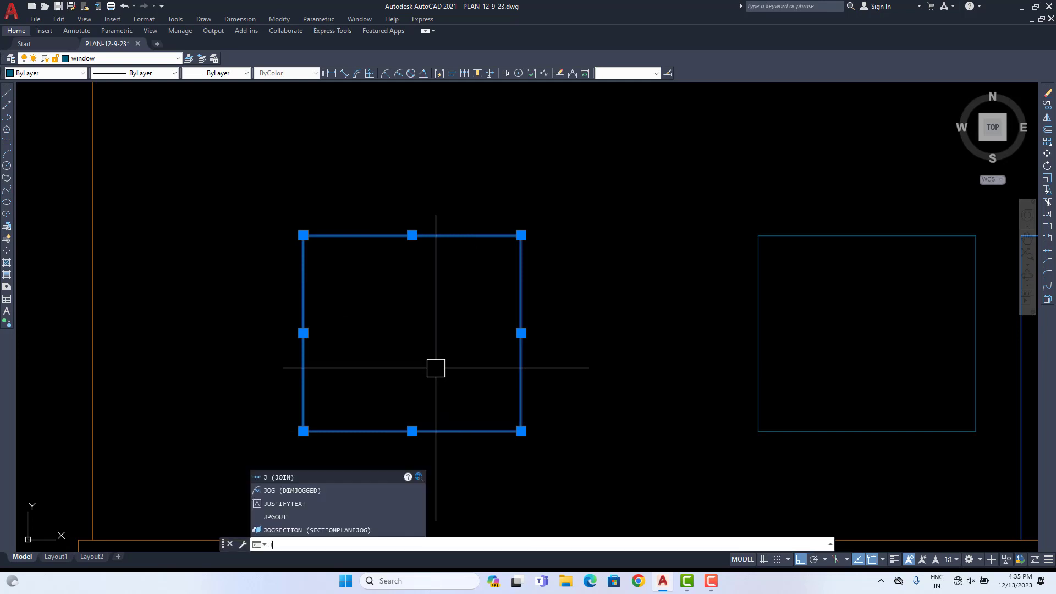
key(Return)
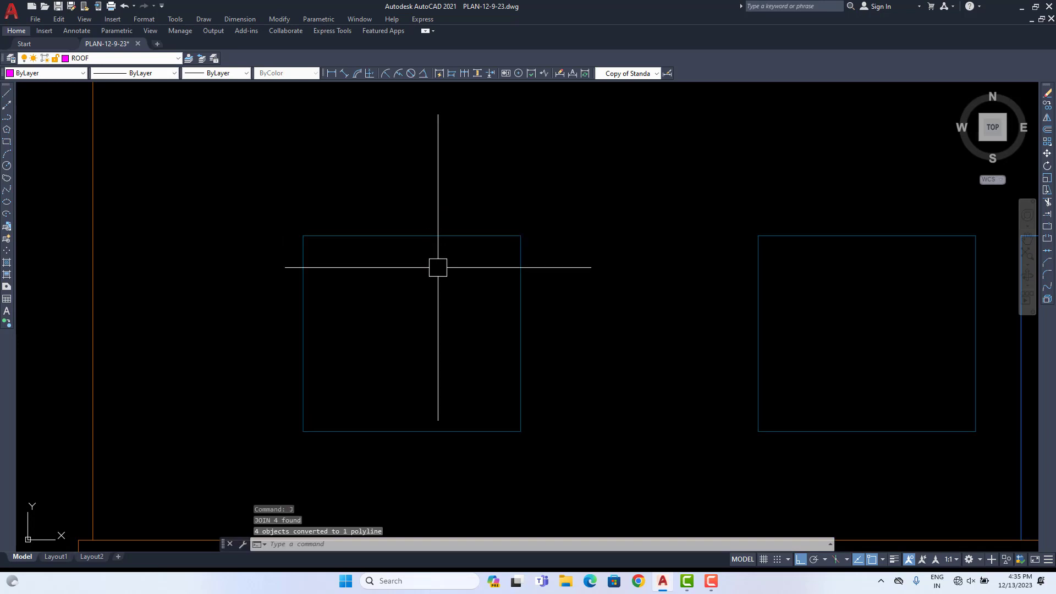
Step: Join the four lines of the second window, next to the door, into one polyline
scroll(438, 268, down, 4)
scroll(448, 278, up, 2)
click(426, 231)
click(598, 389)
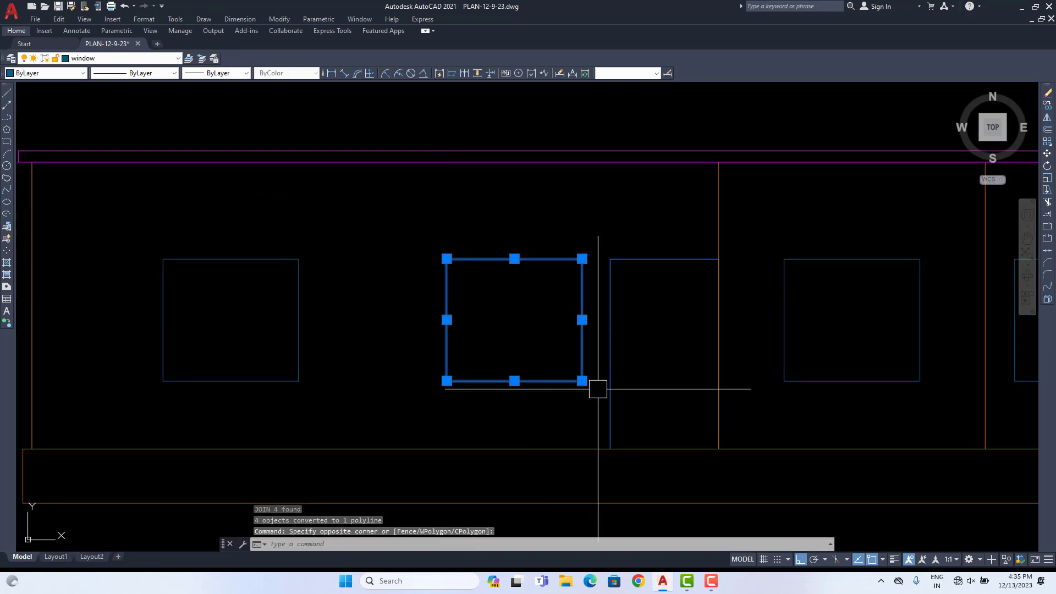
key(Escape)
Step: Join the door's top line and side lines in the front elevation
middle_drag(605, 261, 547, 269)
click(541, 241)
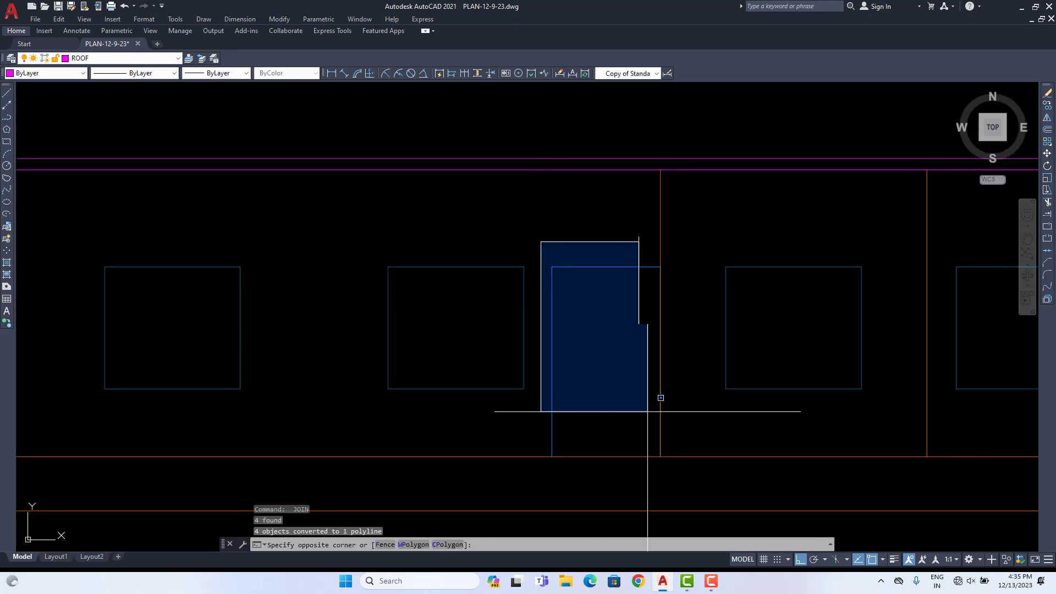
click(647, 411)
key(Escape)
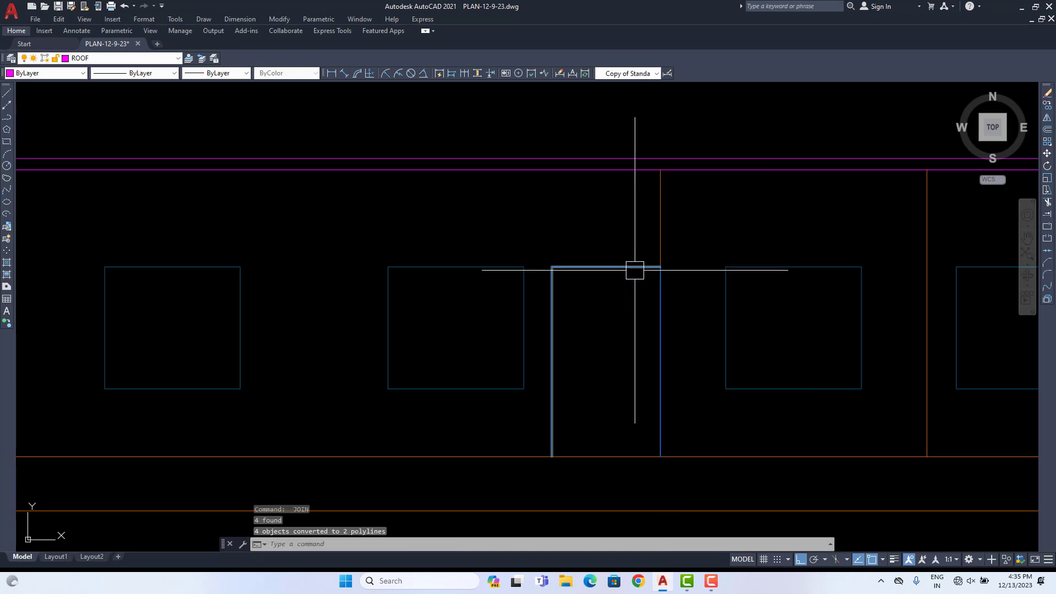
Step: Fillet the door's top line with the side line beside the staircase wall to connect the door outline
scroll(635, 270, up, 4)
text(f)
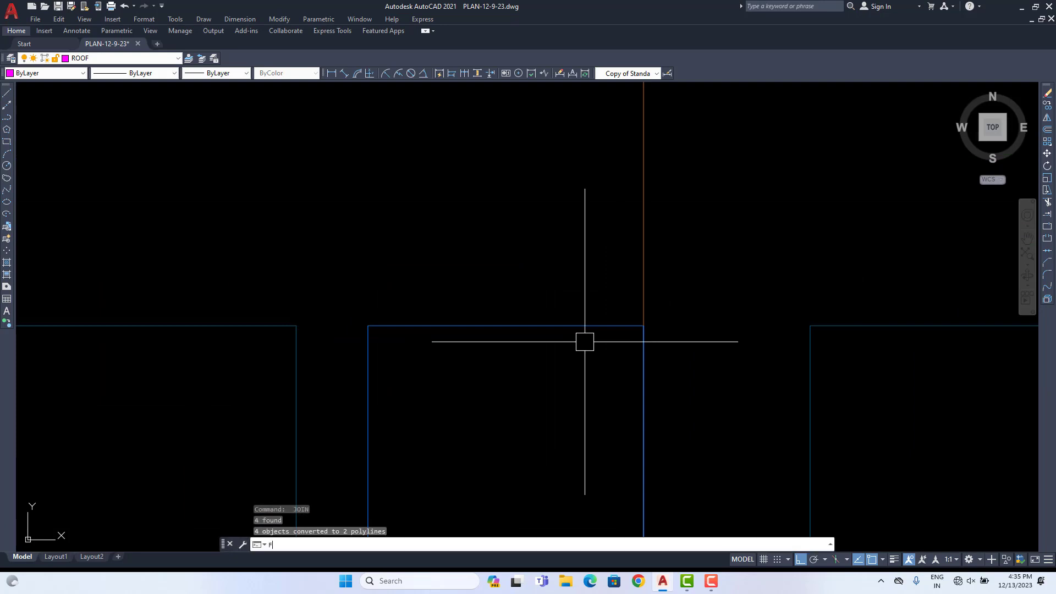
key(Return)
click(582, 329)
scroll(646, 361, down, 4)
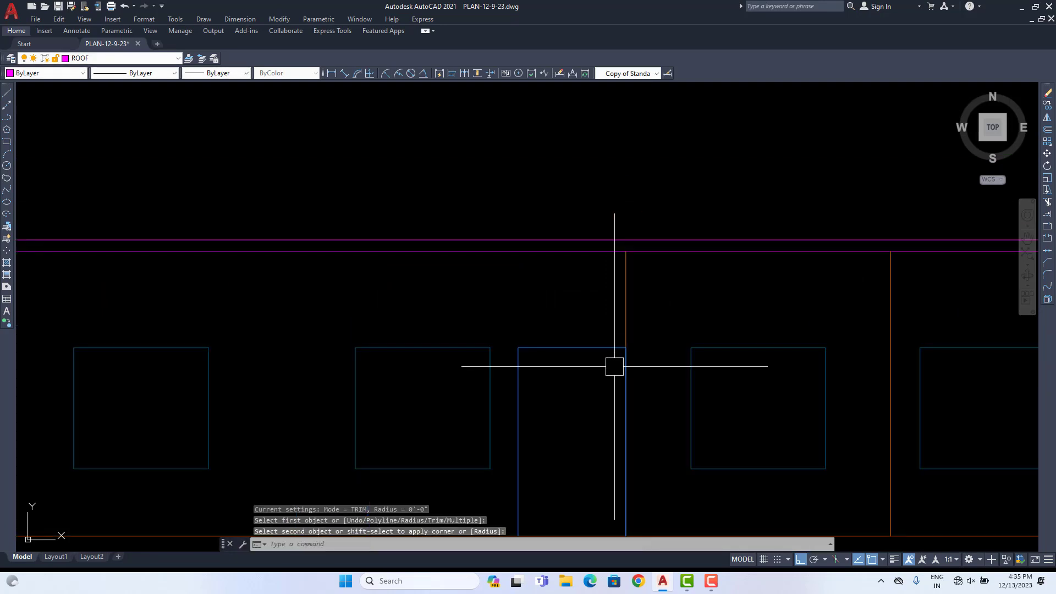
key(Escape)
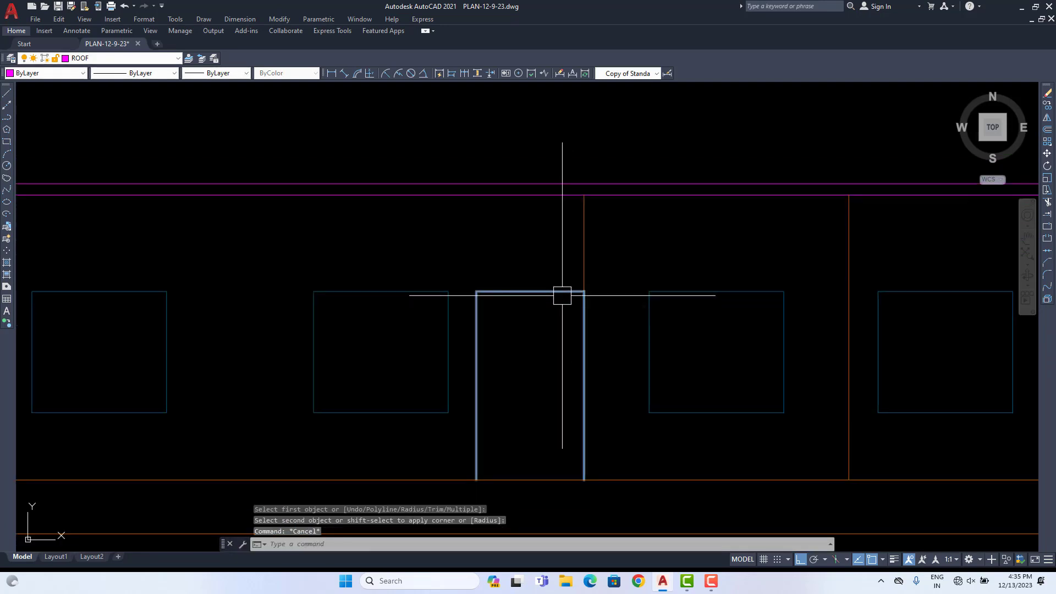
Step: Join the four lines of the window between the two staircase wall lines into one polyline
middle_drag(595, 332, 452, 341)
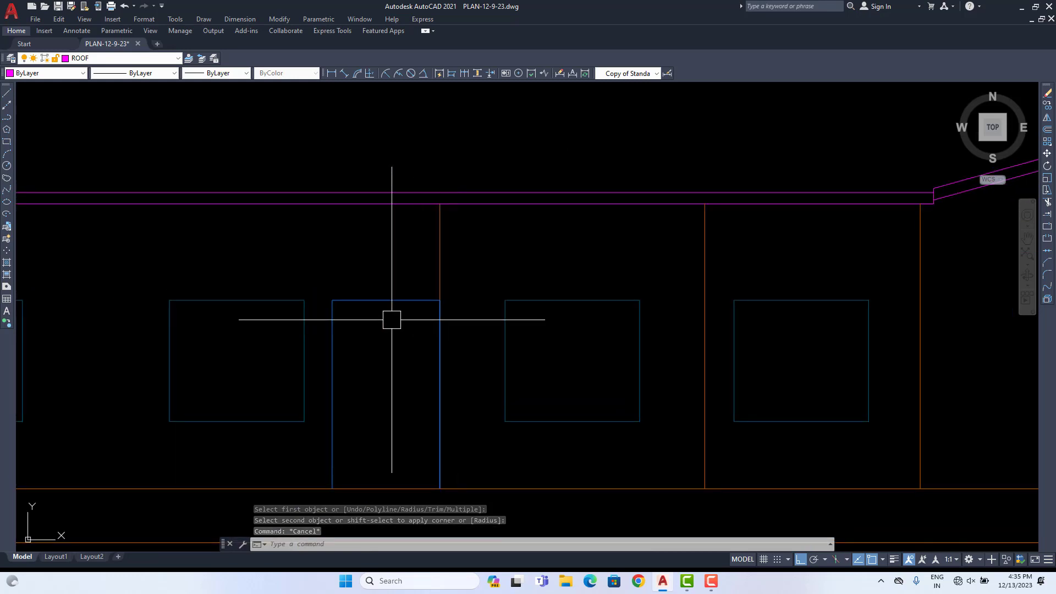
middle_drag(518, 332, 462, 332)
click(496, 281)
click(416, 431)
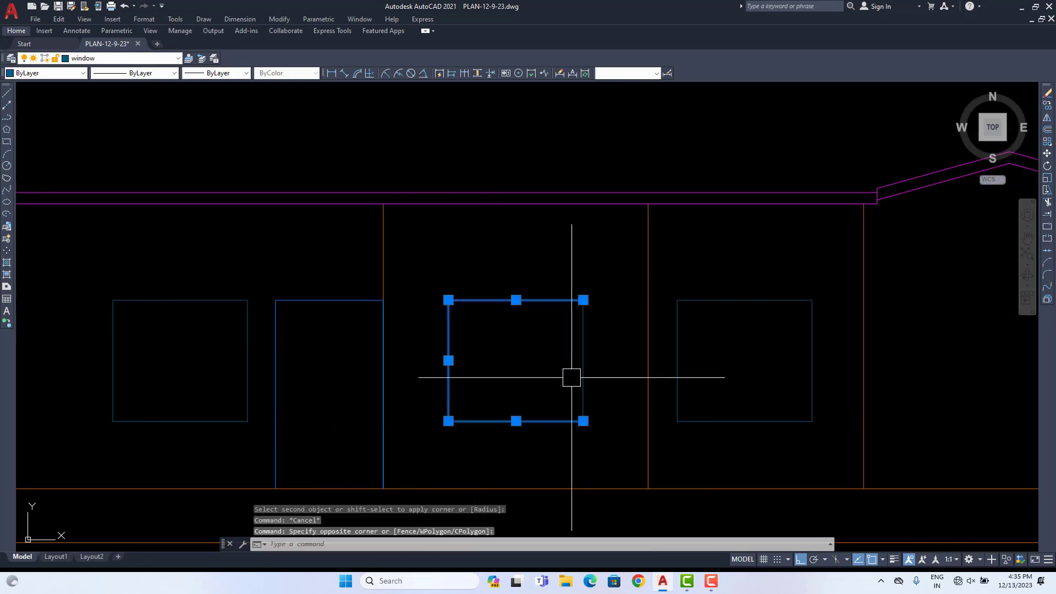
click(547, 431)
click(574, 481)
key(Return)
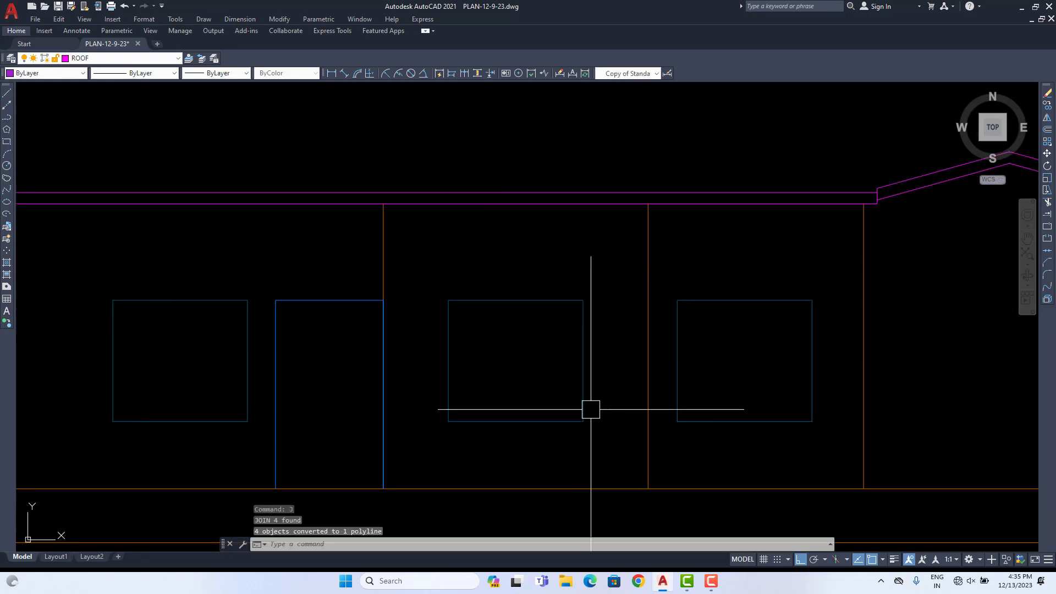
Step: Join the four lines of the last window, nearest the parking, into one polyline
middle_drag(656, 413, 619, 420)
click(795, 292)
click(645, 447)
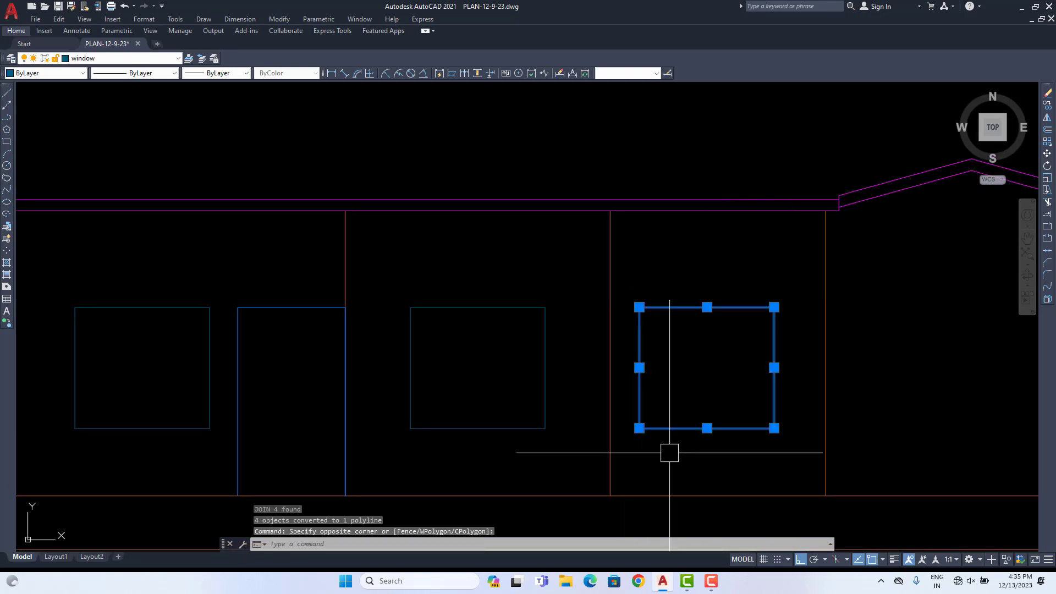
key(Return)
Step: Review the windows and door across the front elevation
scroll(688, 429, down, 5)
middle_drag(644, 433, 618, 356)
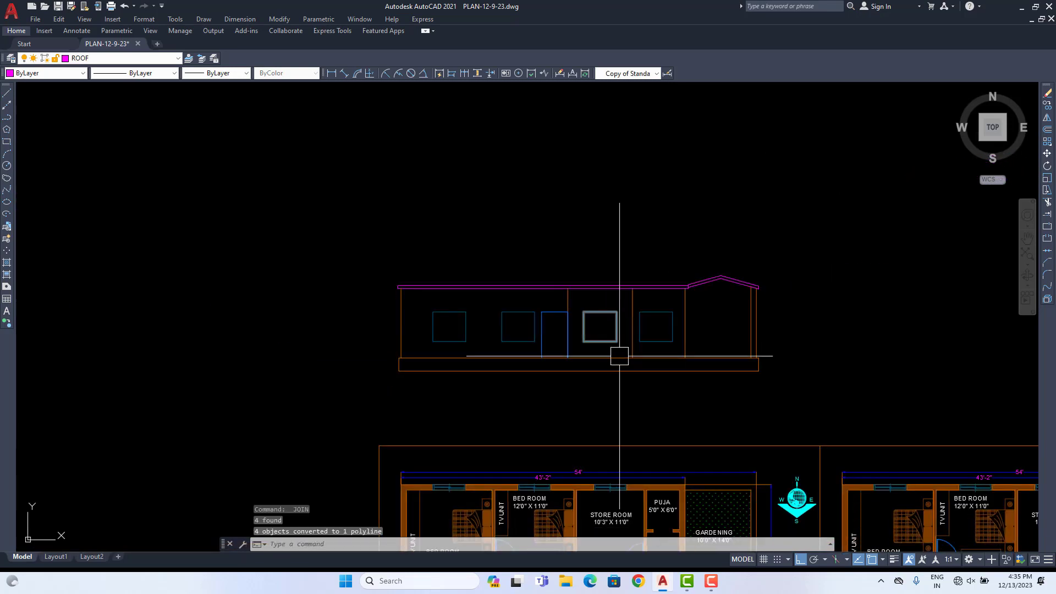
scroll(621, 358, up, 4)
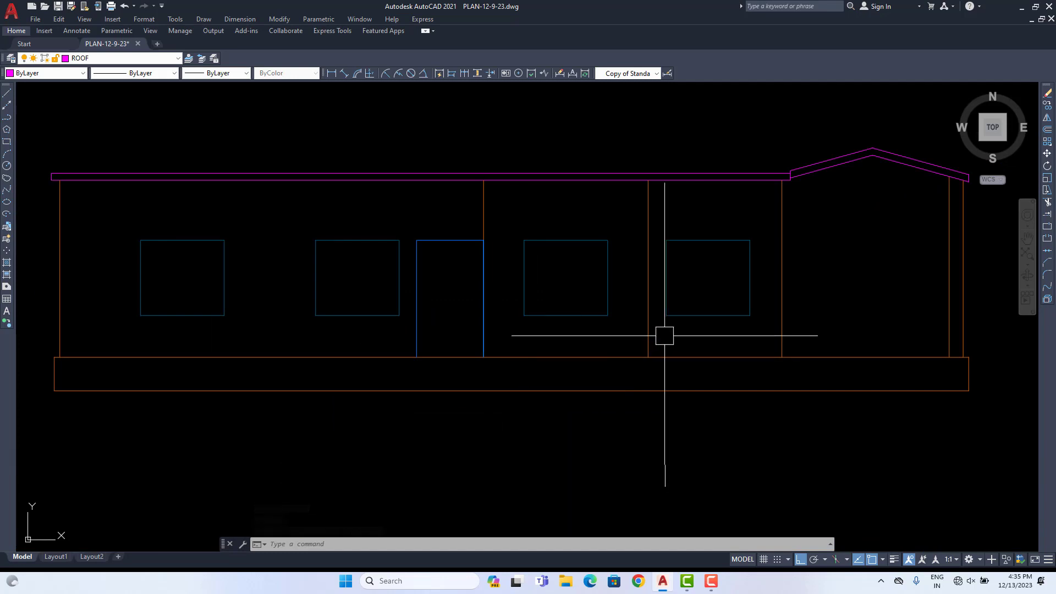
scroll(208, 238, up, 2)
middle_drag(208, 238, 349, 217)
scroll(350, 218, up, 2)
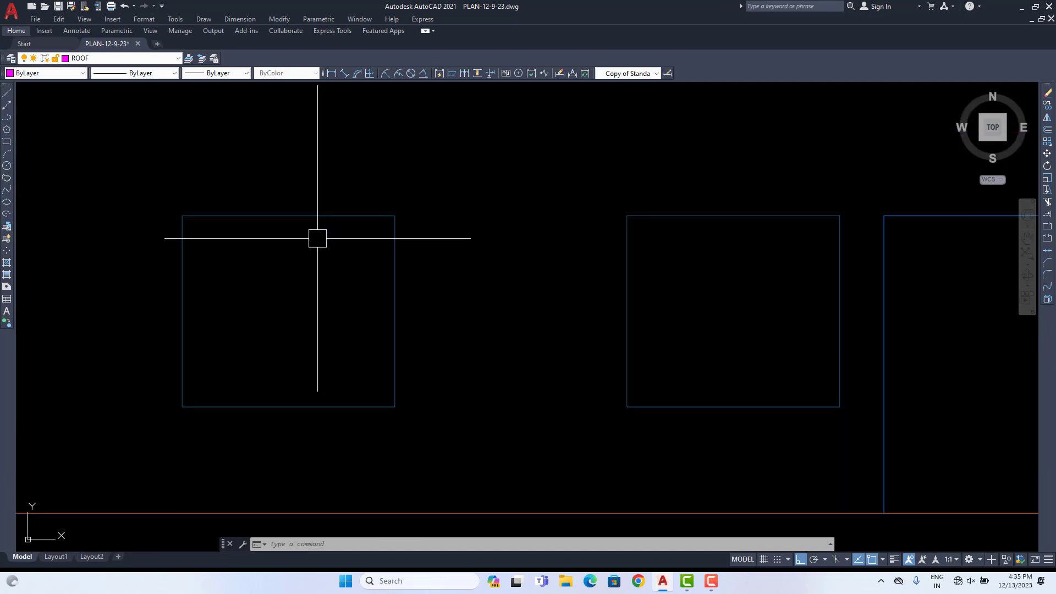
scroll(317, 238, down, 4)
scroll(362, 230, up, 4)
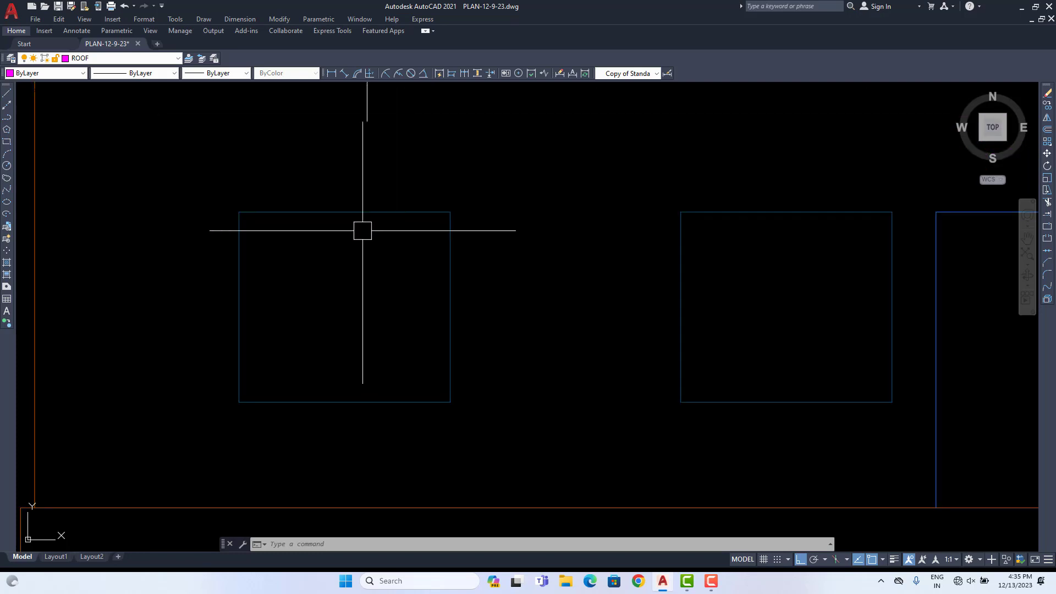
Step: Offset the first window's outline 2" inward to form its frame
middle_drag(347, 222, 415, 236)
scroll(396, 189, up, 2)
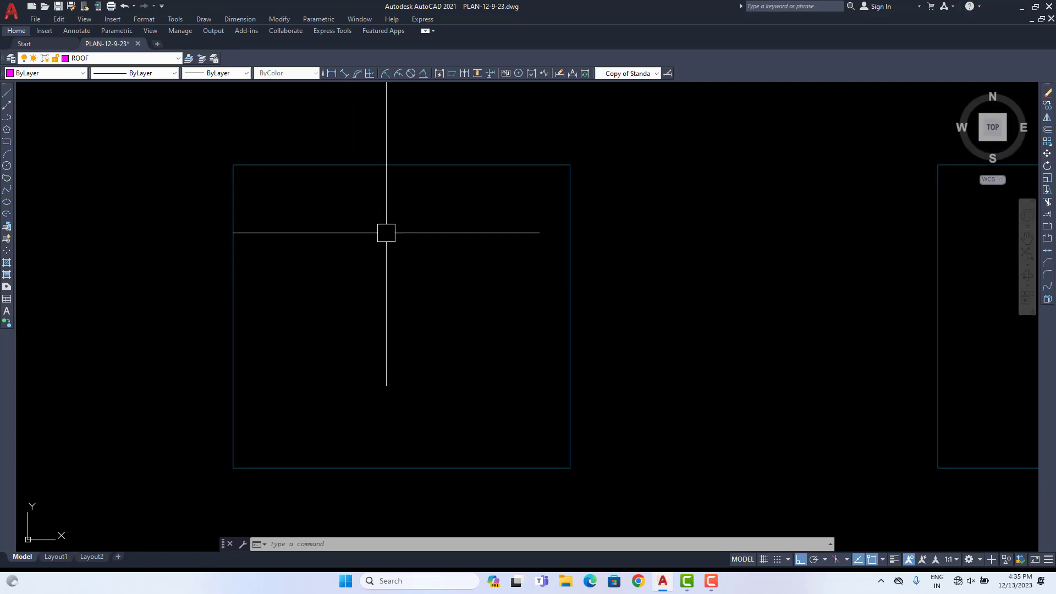
text(o)
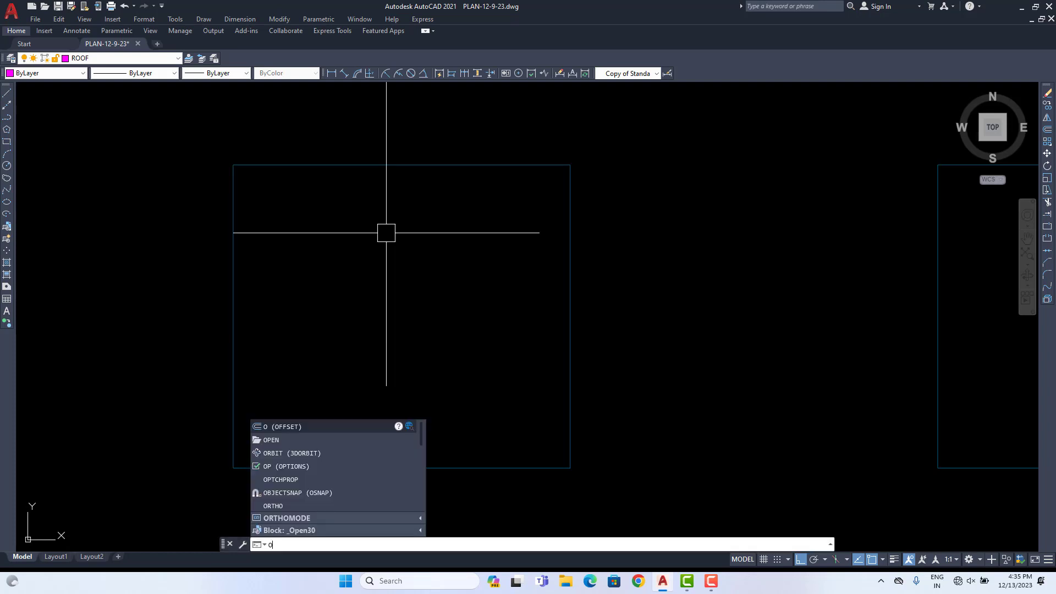
key(Return)
text(2")
key(Return)
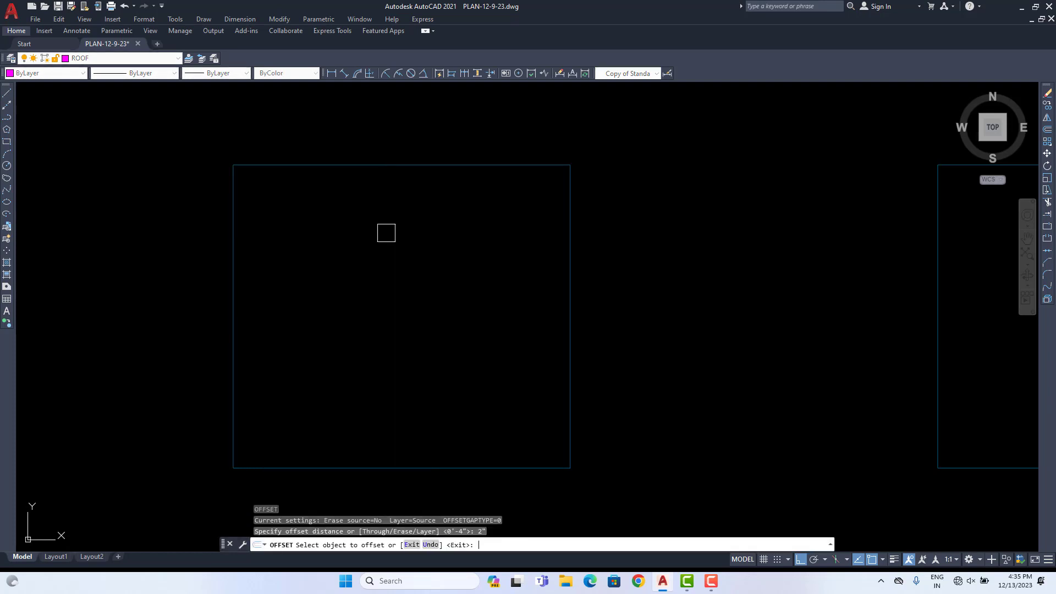
click(359, 168)
click(346, 243)
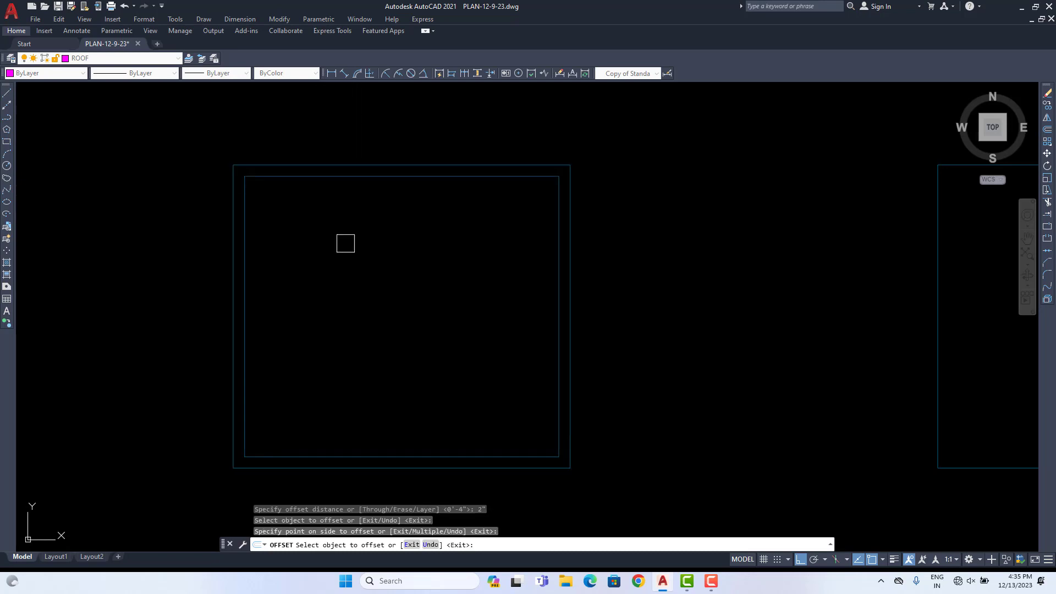
right_click(339, 143)
click(363, 144)
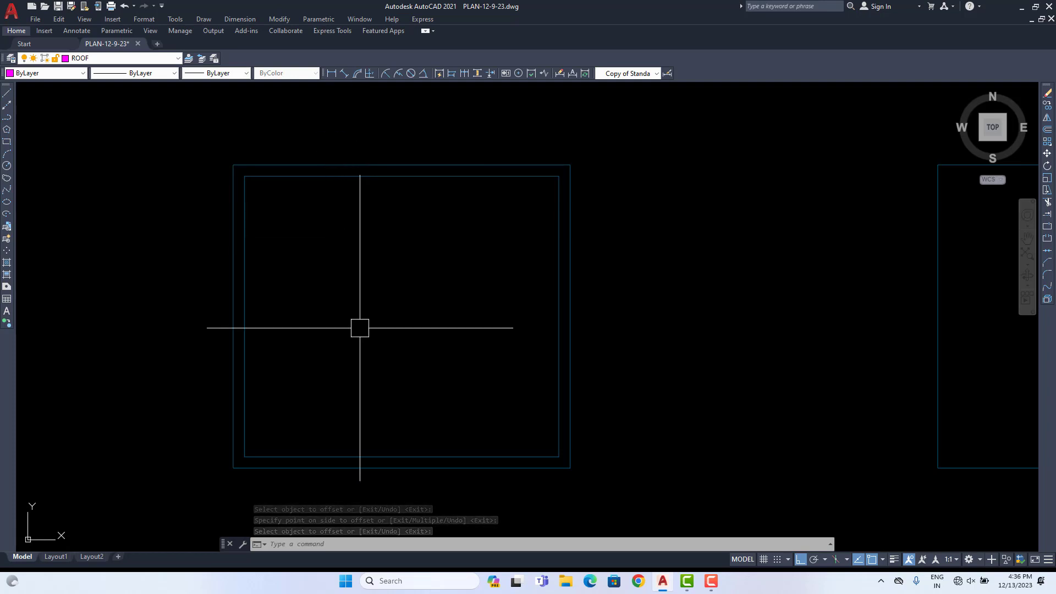
click(6, 93)
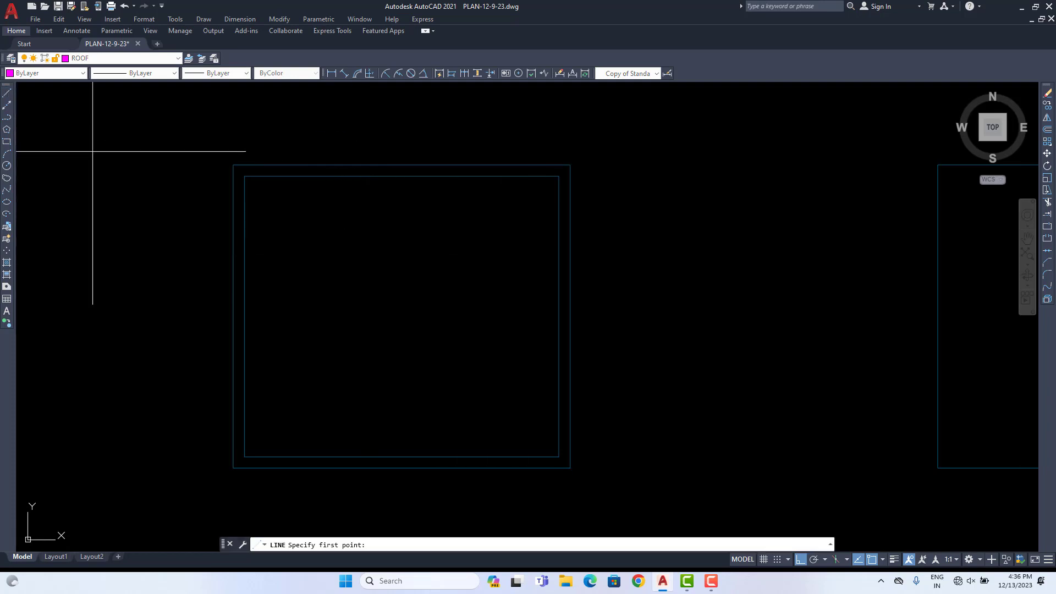
click(396, 452)
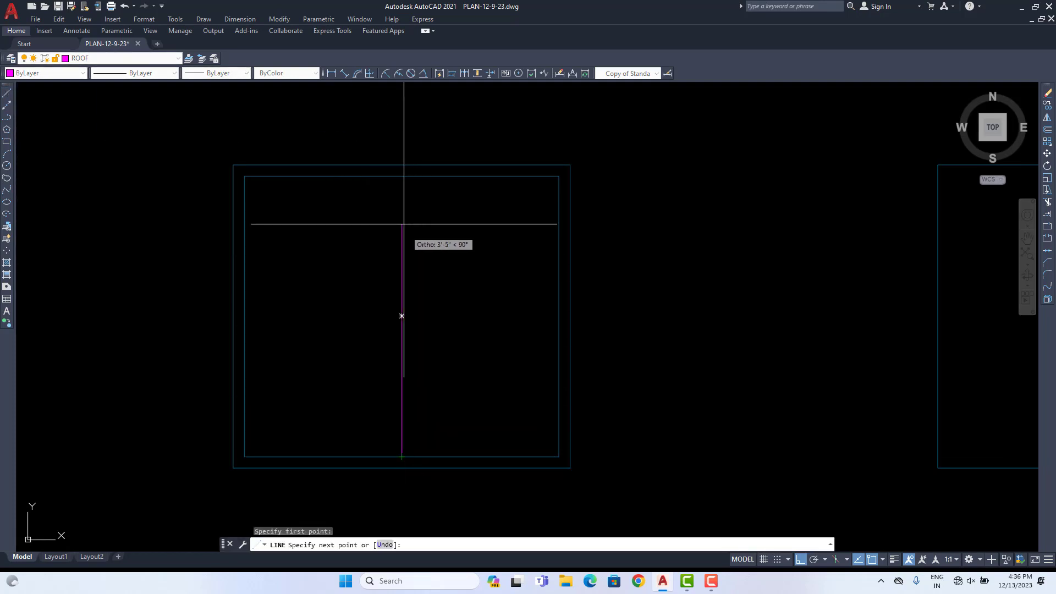
key(Escape)
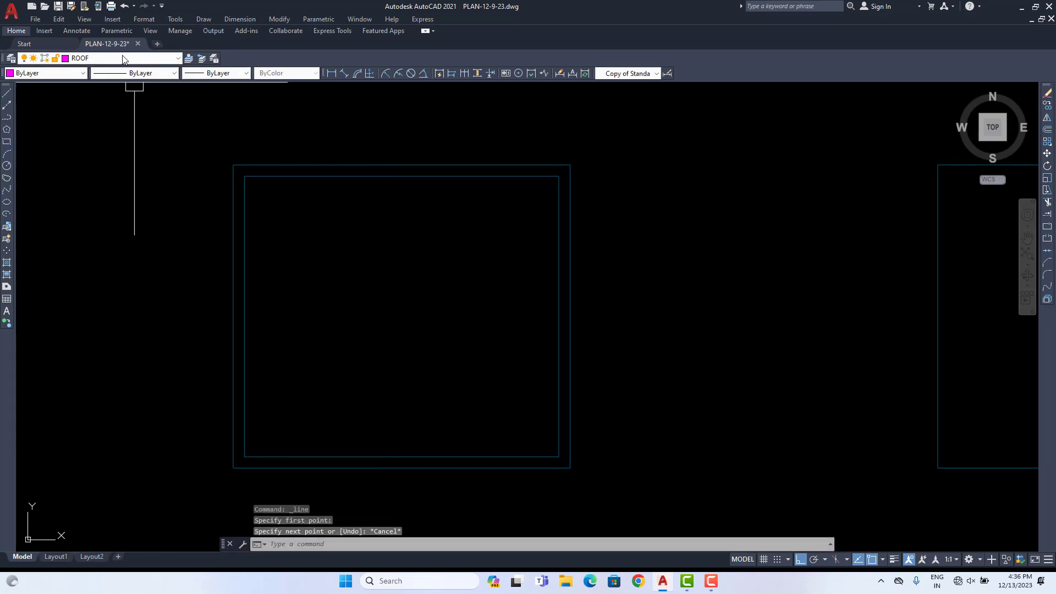
Step: Set the window layer current and draw a vertical centre line across the first window's inner frame, from its upper to its lower edge
click(118, 59)
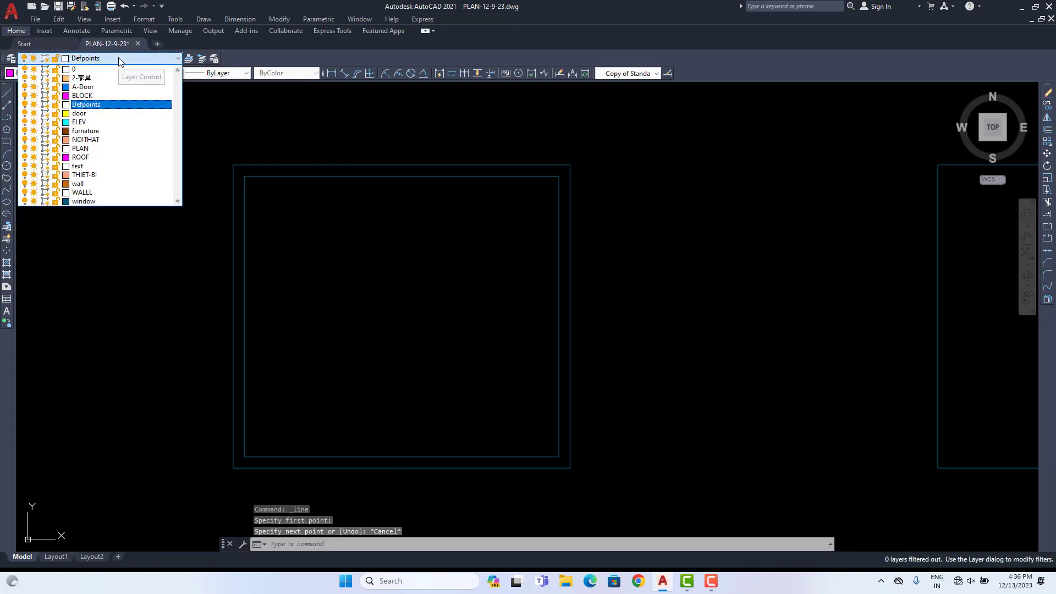
key(w)
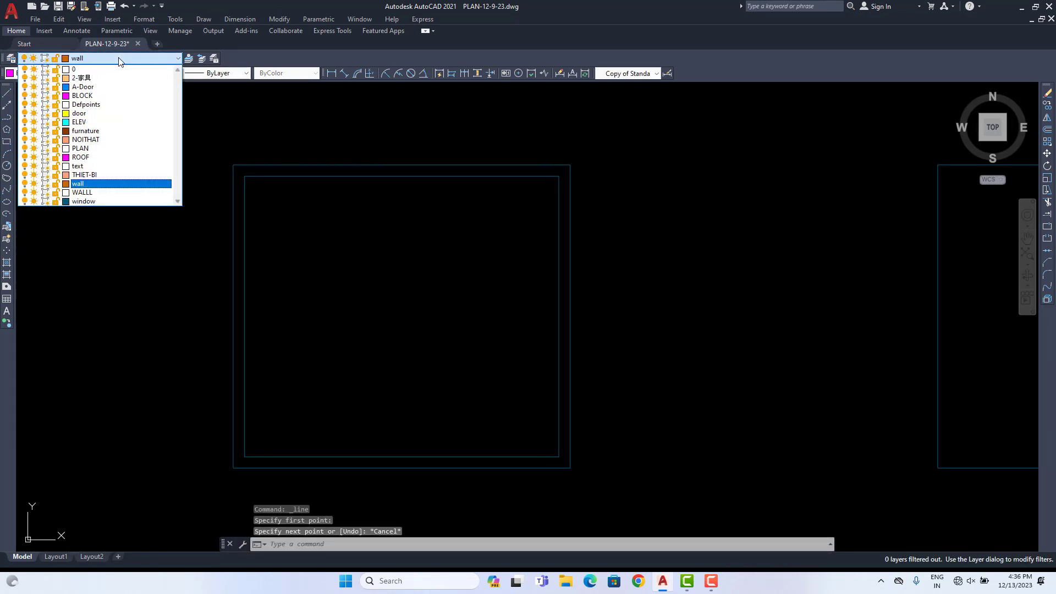
click(94, 201)
click(6, 93)
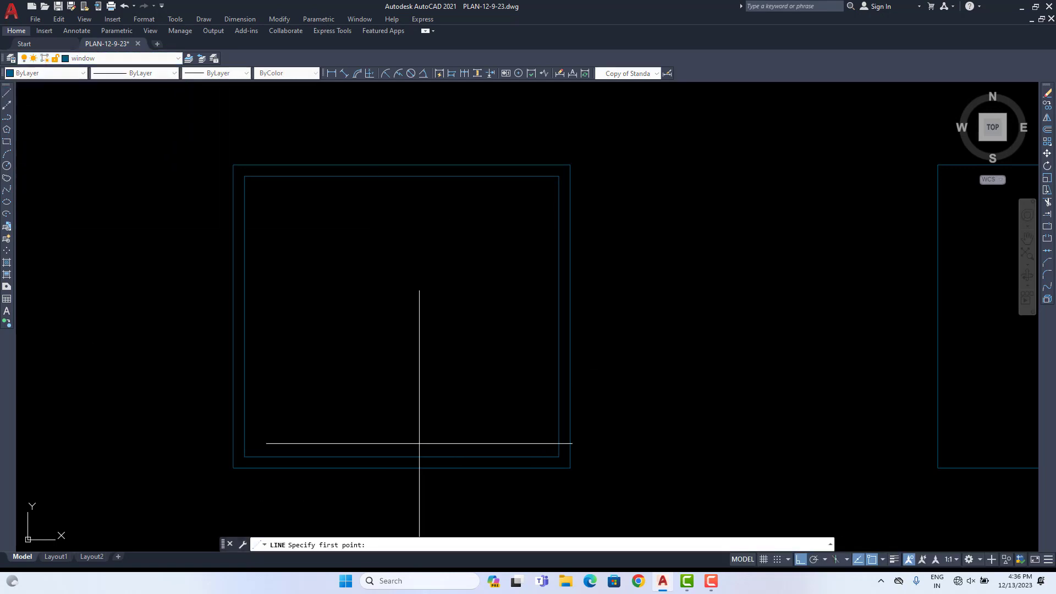
click(402, 176)
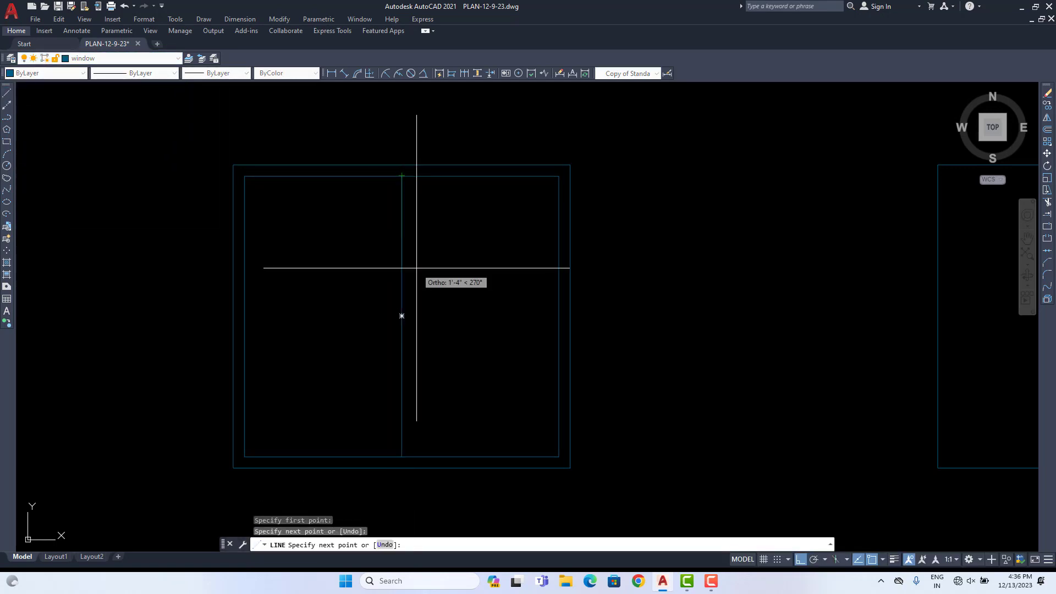
key(Escape)
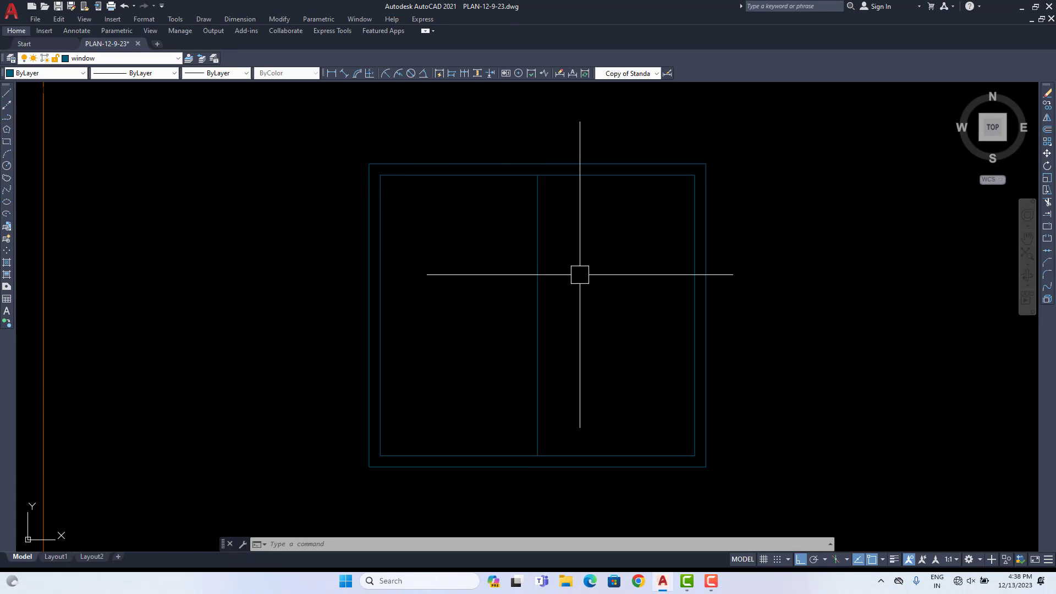
Step: Offset the first window's vertical centre line 1" to the right to start the middle mullion
text(o)
key(Return)
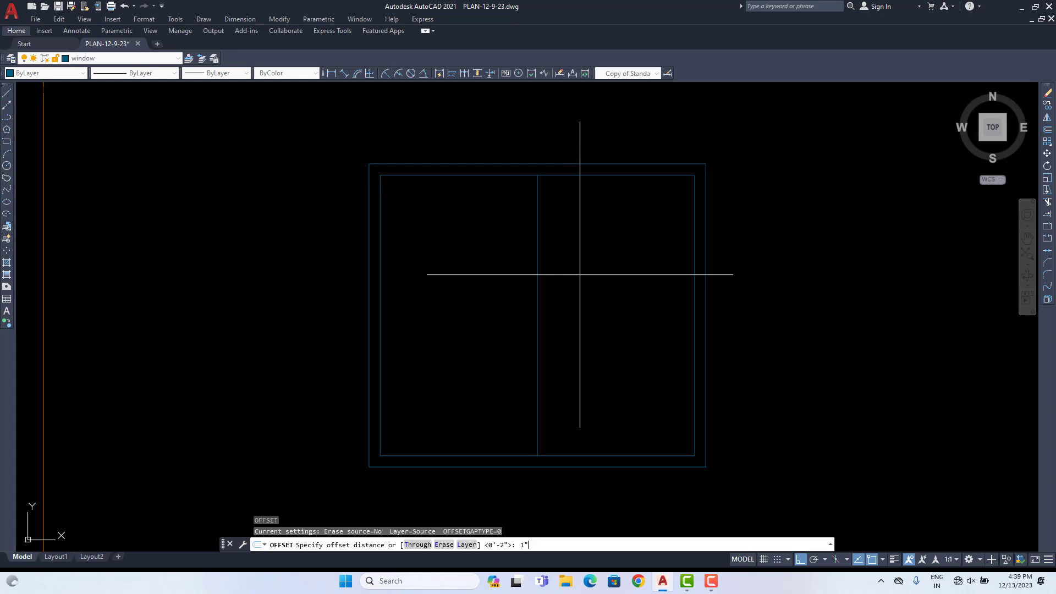
key(Return)
click(535, 254)
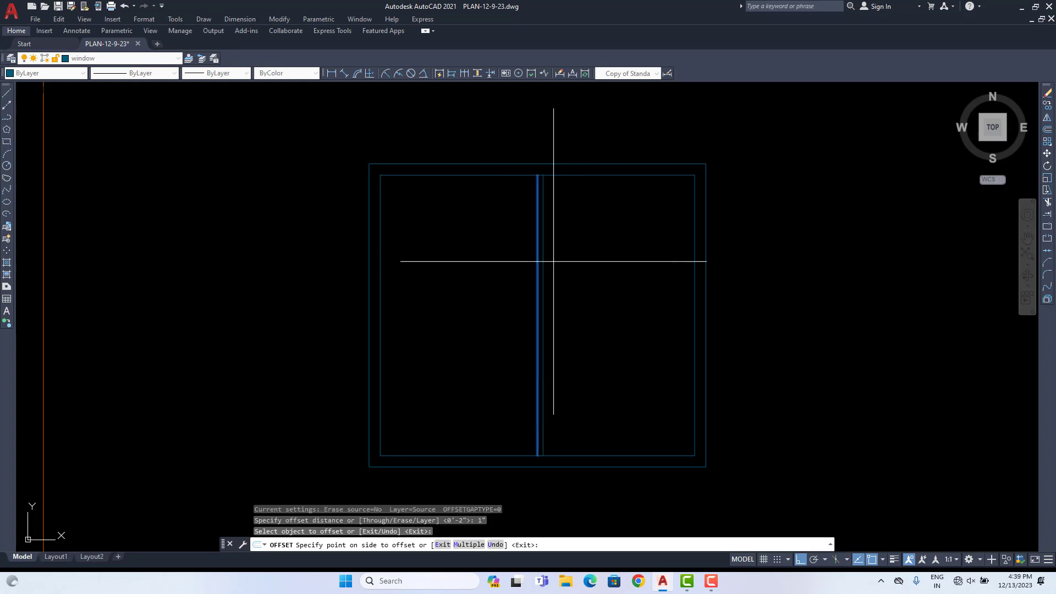
click(550, 258)
scroll(537, 245, up, 5)
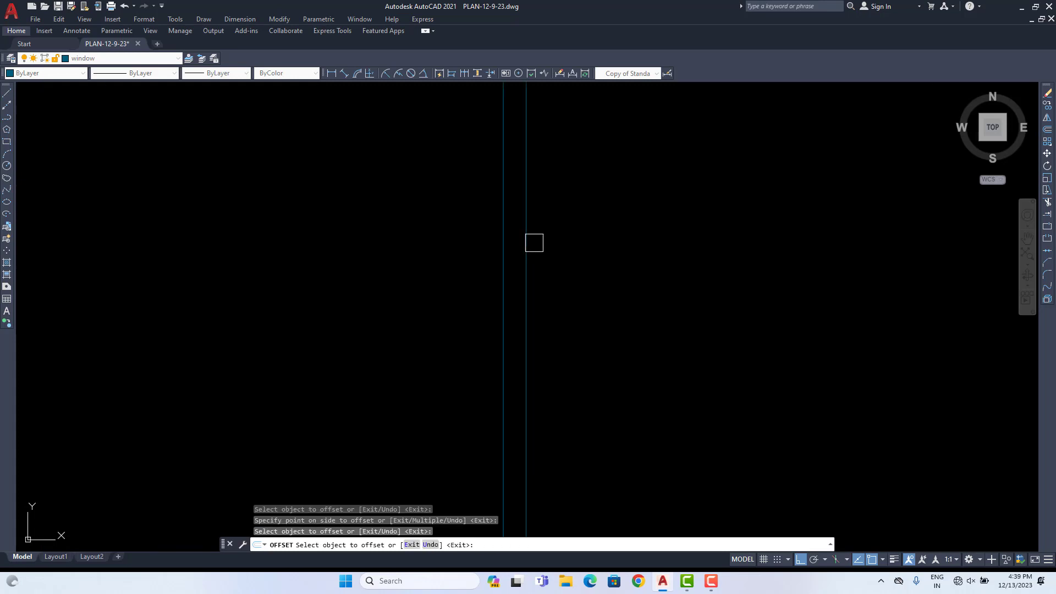
Step: Offset the window's vertical centre line to its right side and erase the original centre line
click(534, 243)
click(641, 248)
key(Escape)
click(528, 229)
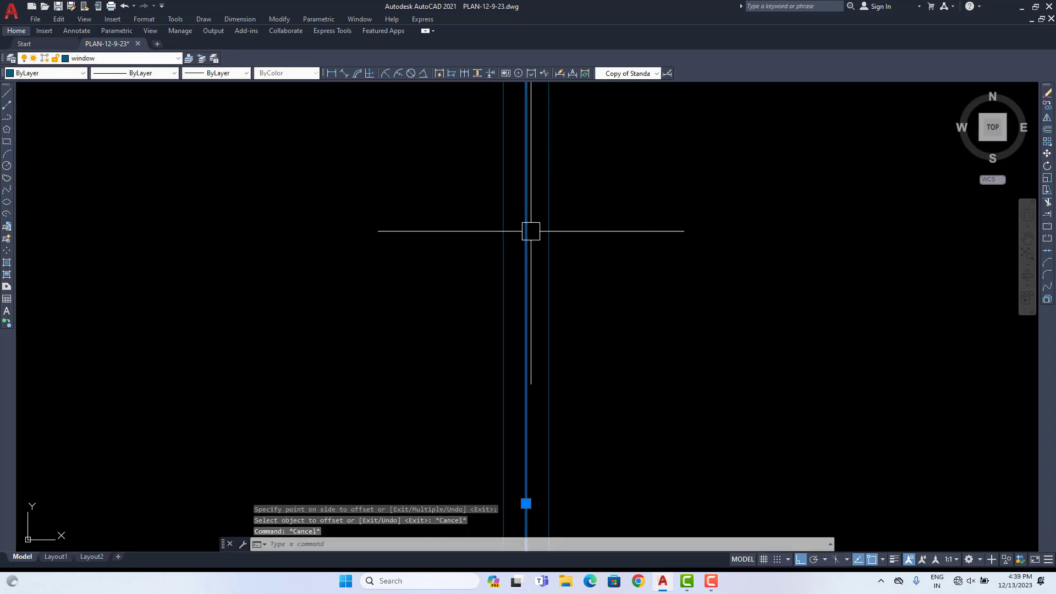
key(Delete)
Step: Trim the inner frame's horizontal edges between the two mullion lines
scroll(656, 271, down, 3)
middle_drag(653, 441, 653, 295)
scroll(601, 424, up, 5)
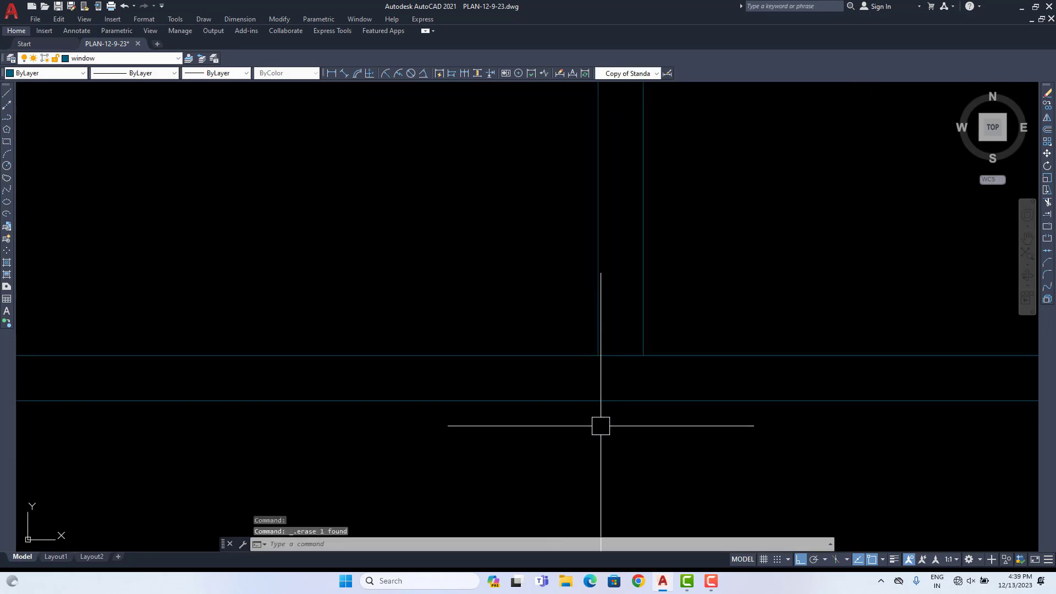
text(TR)
key(Return)
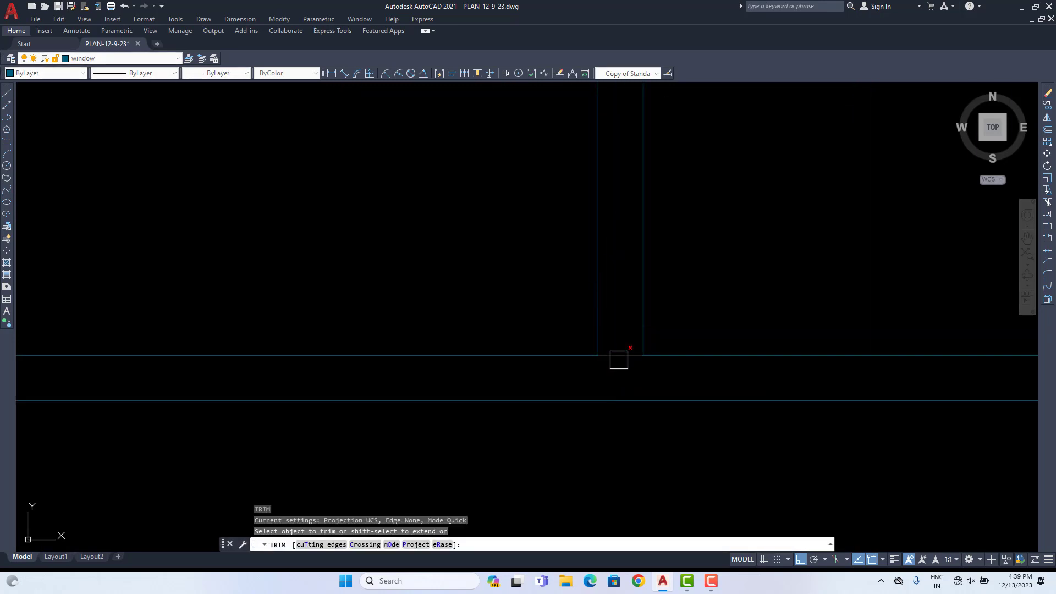
scroll(637, 252, down, 4)
scroll(589, 320, down, 6)
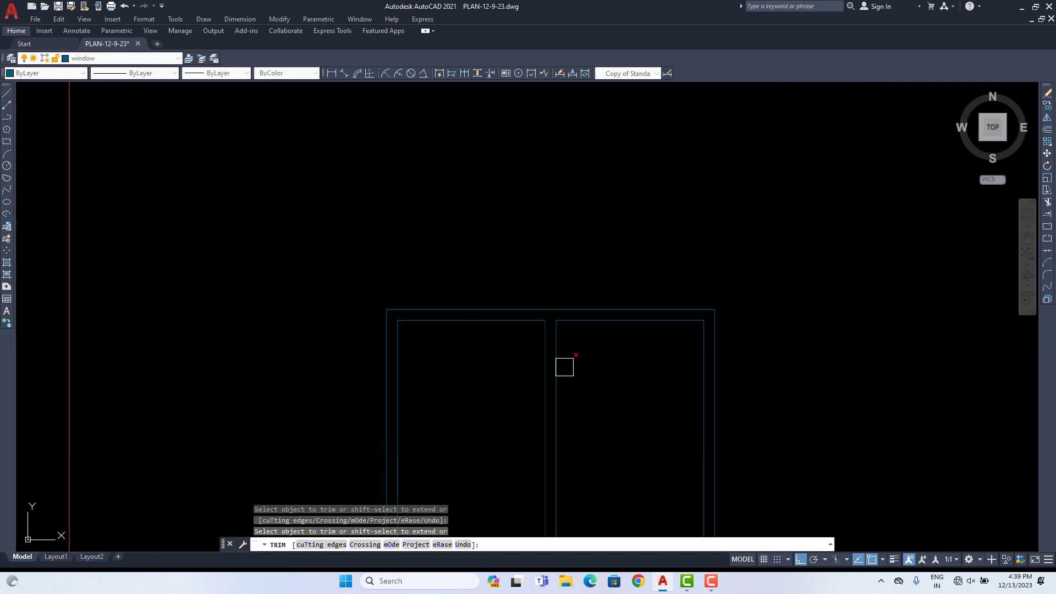
key(Escape)
Step: Erase the inner frame and mullion lines of the left window, keeping only its outer rectangle
scroll(615, 297, up, 4)
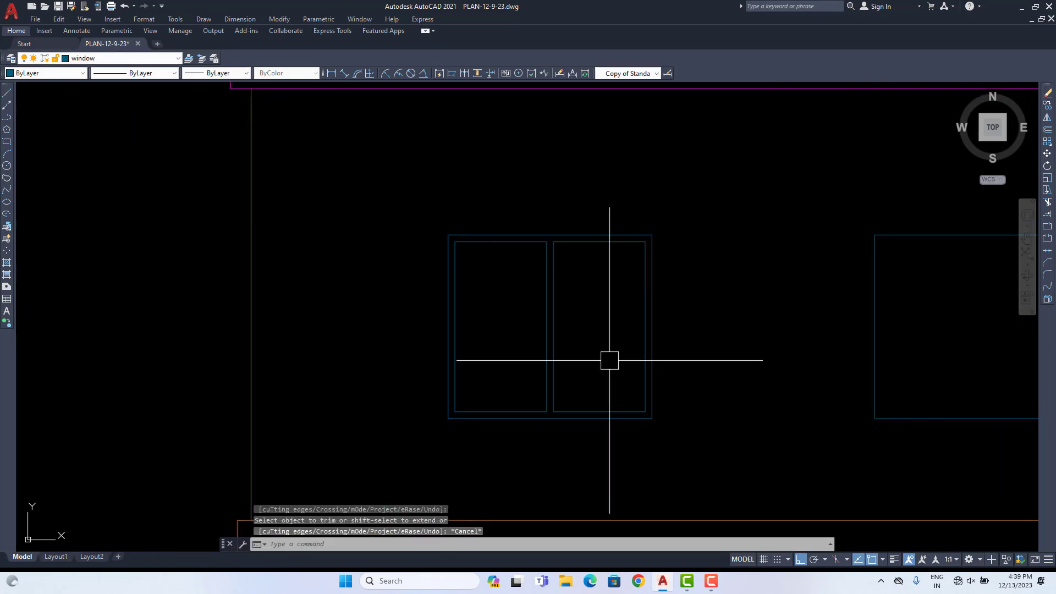
scroll(598, 277, down, 2)
scroll(590, 309, up, 4)
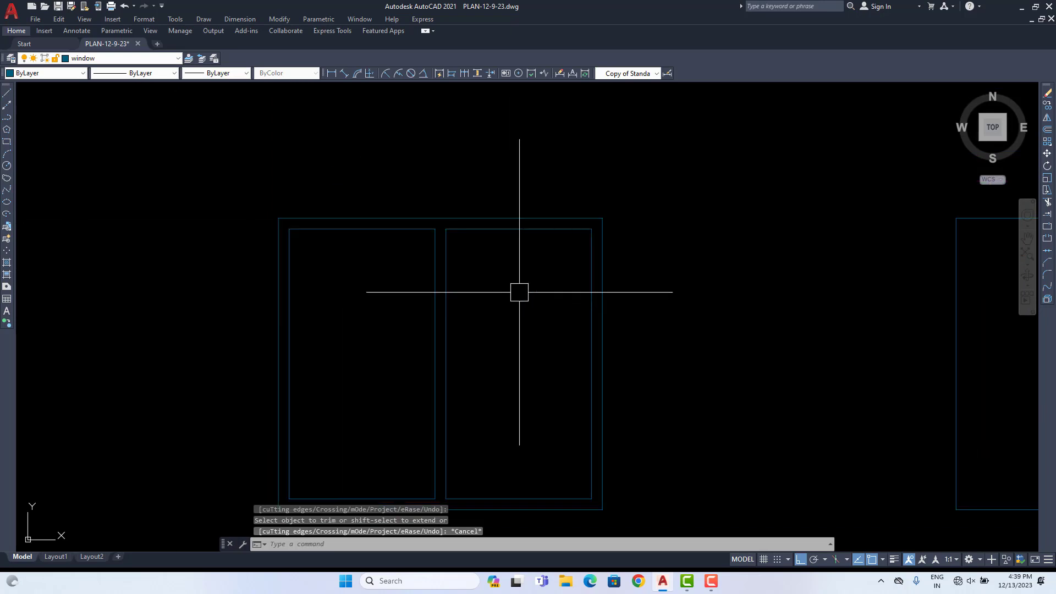
middle_drag(377, 257, 449, 226)
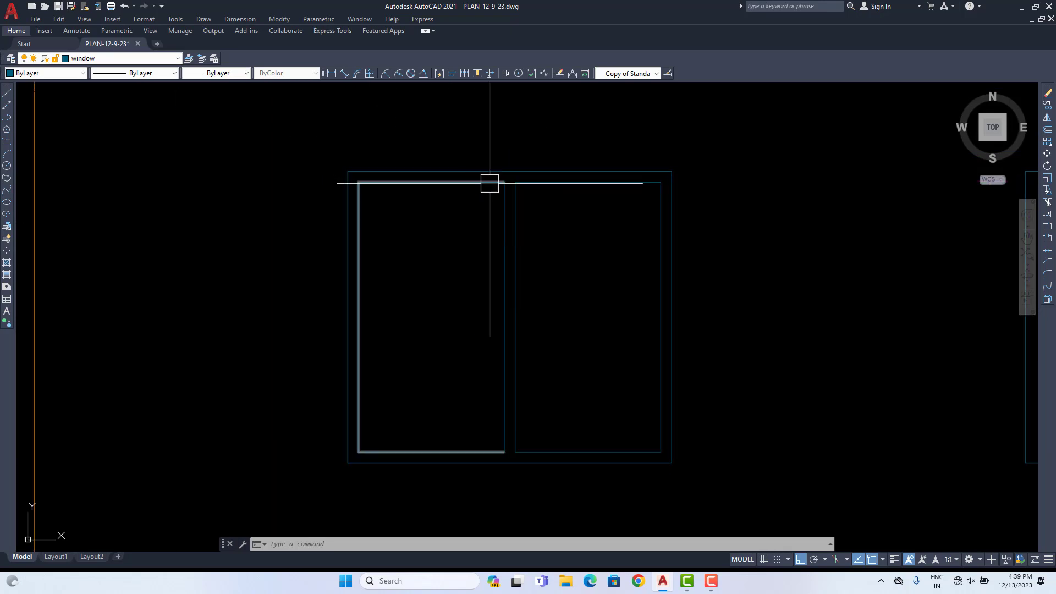
scroll(539, 181, up, 4)
scroll(770, 193, up, 2)
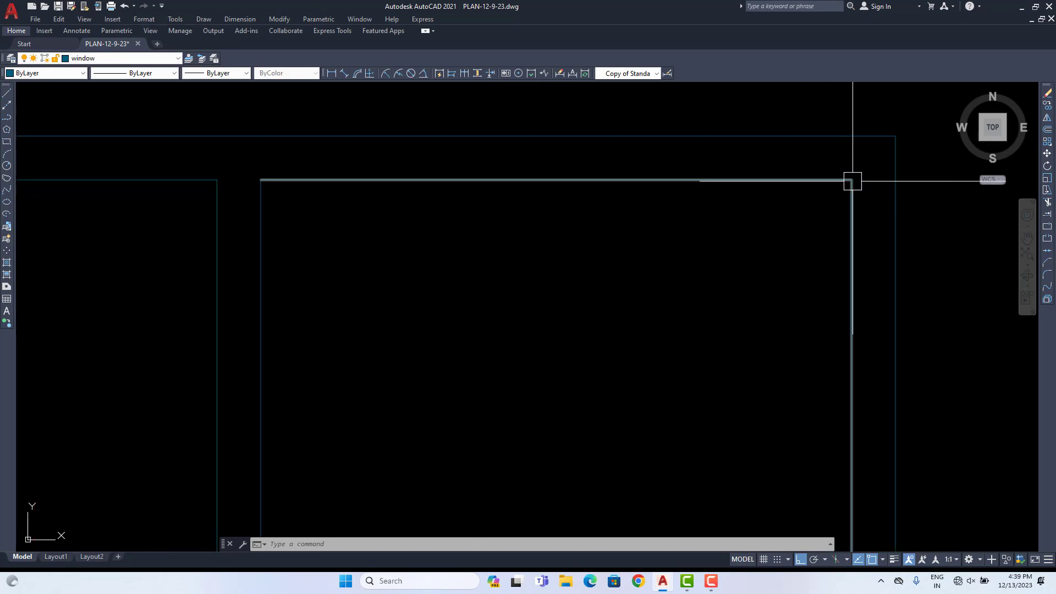
click(860, 171)
scroll(629, 341, down, 8)
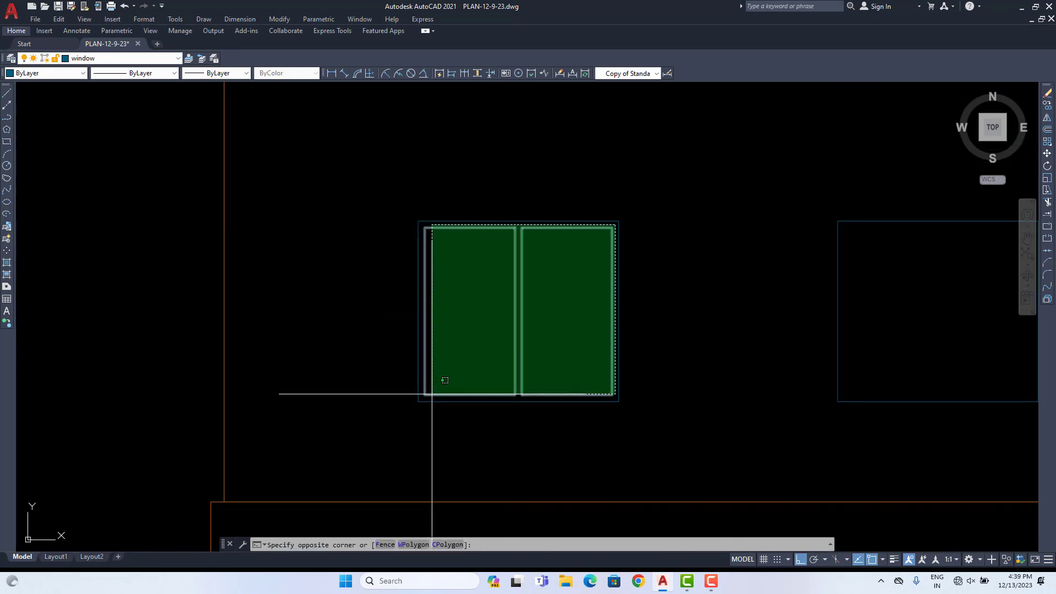
click(504, 393)
key(Delete)
Step: Offset the left window's outer rectangle inward by 2", and offset the resulting rectangle inward by another 2"
text(o)
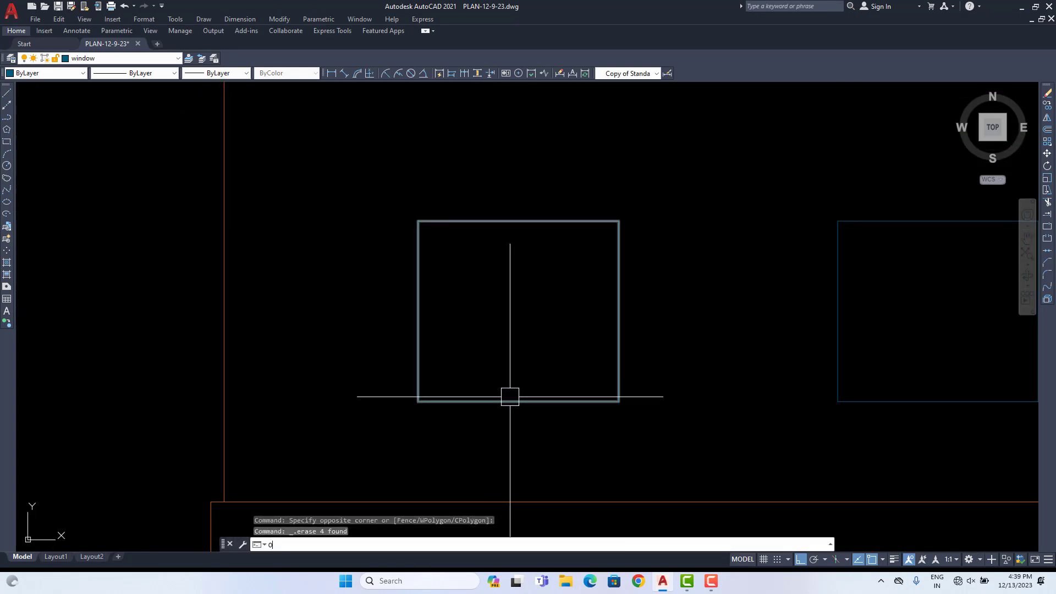
key(Return)
text(2")
key(Return)
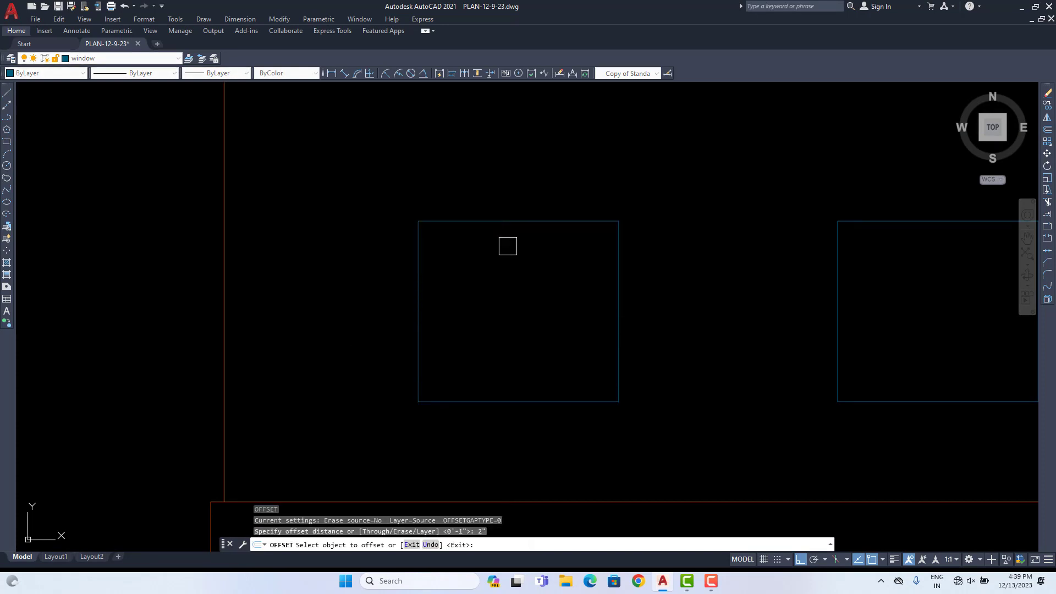
click(507, 222)
click(514, 302)
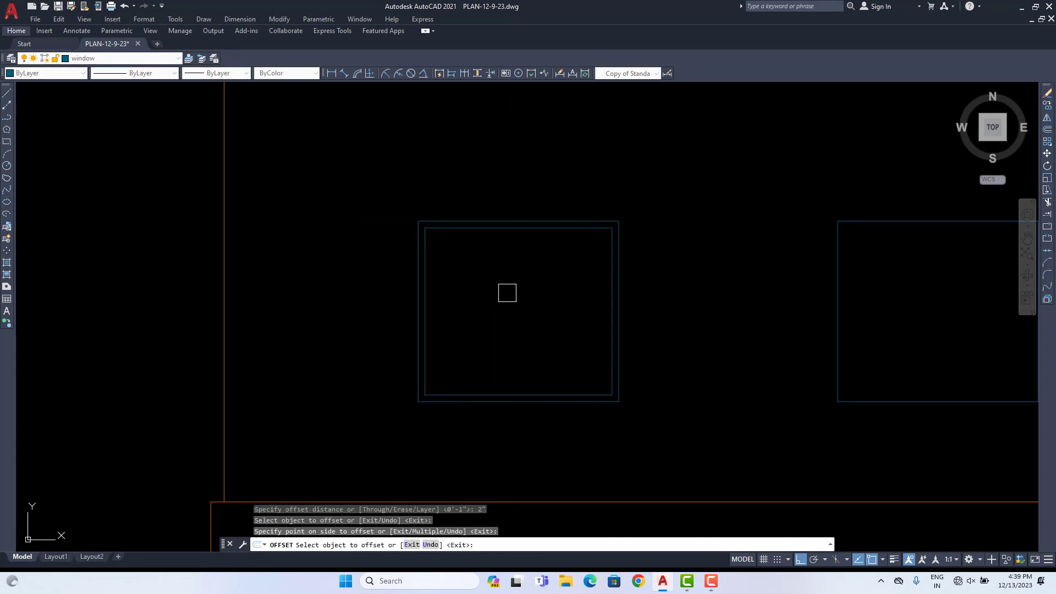
scroll(519, 260, up, 2)
click(519, 212)
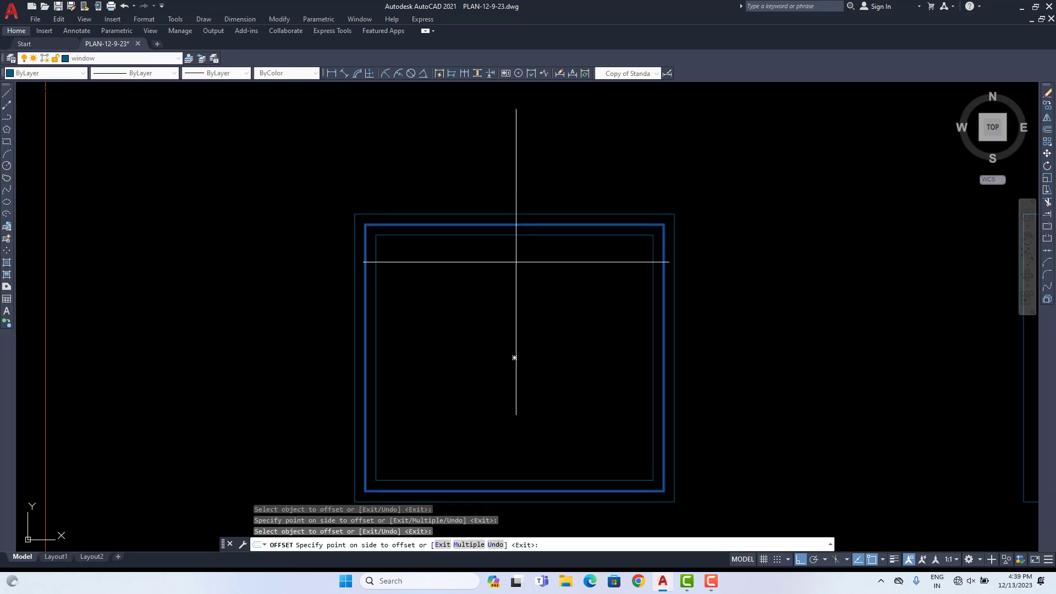
click(519, 300)
key(Escape)
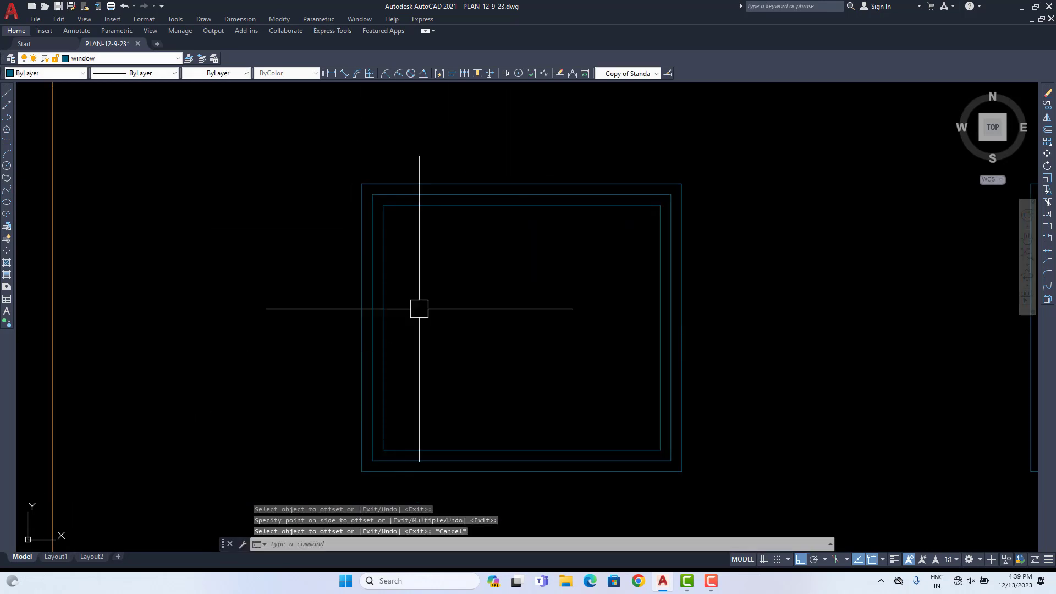
Step: Draw a vertical line between the midpoints of the innermost rectangle's lower and upper edges
click(6, 92)
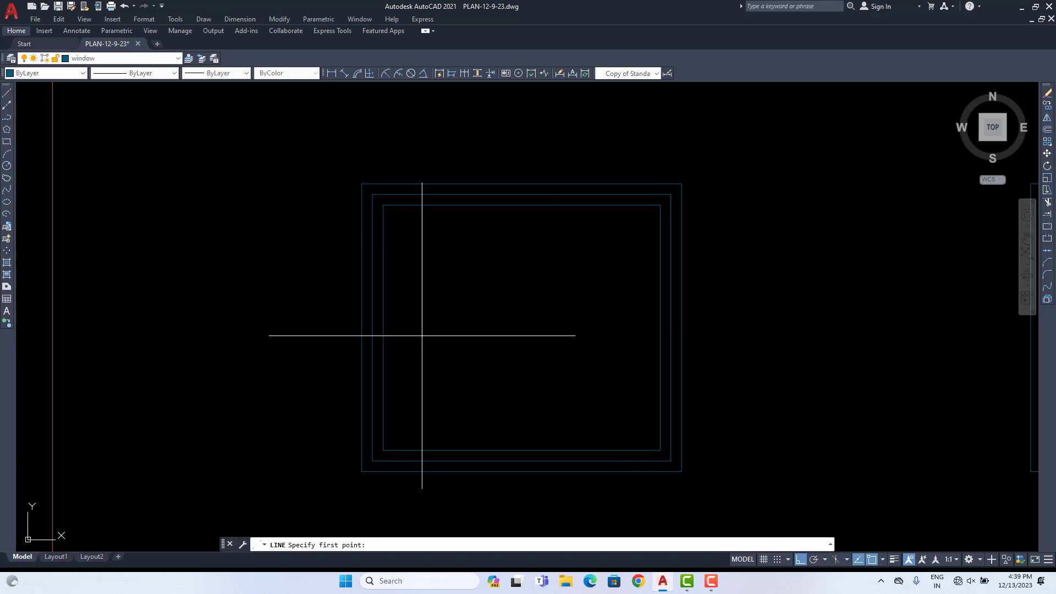
click(522, 450)
click(522, 205)
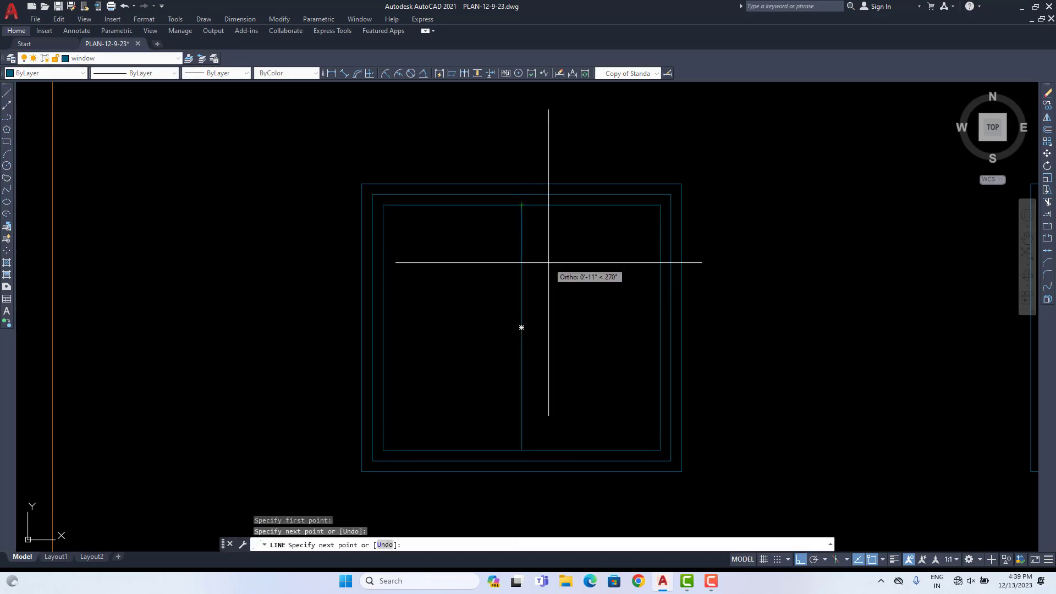
key(Escape)
key(Escape)
Step: Offset the vertical centre line 1" to both sides and erase the original line
text(o)
key(Return)
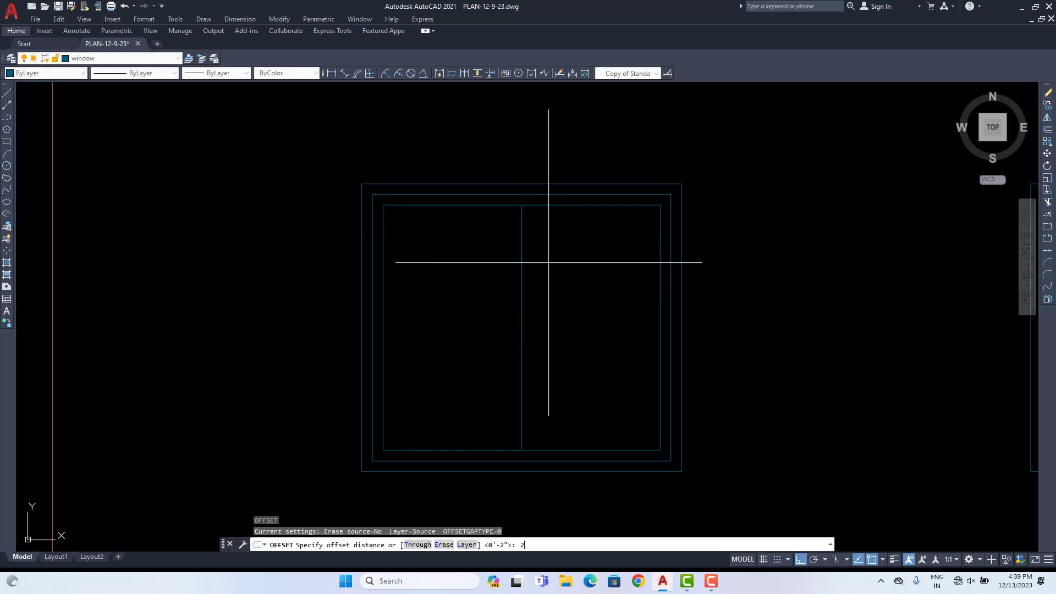
text(1")
key(Return)
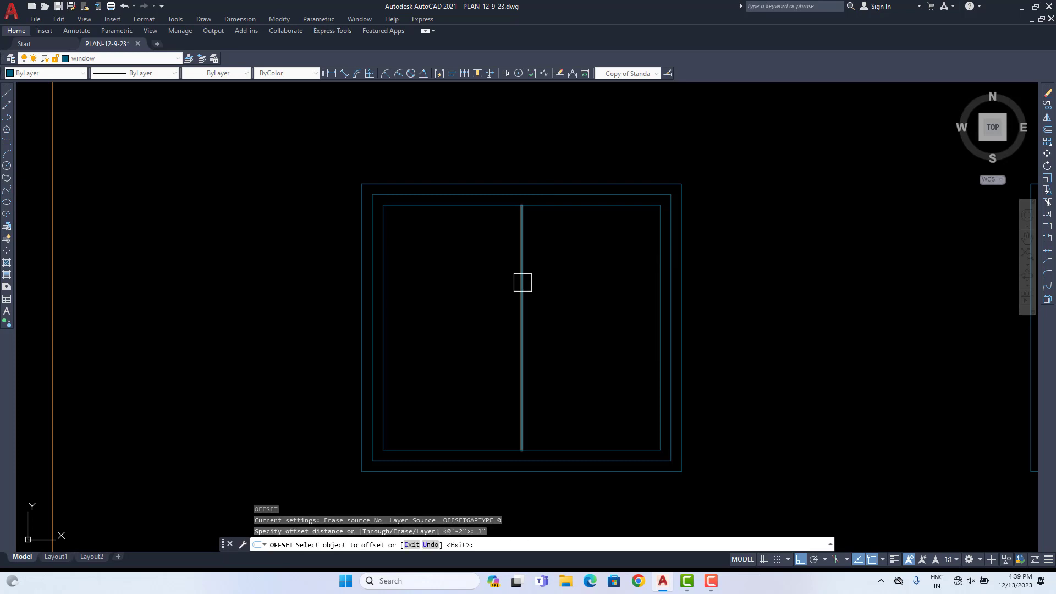
scroll(528, 283, up, 5)
click(481, 259)
click(405, 299)
key(Escape)
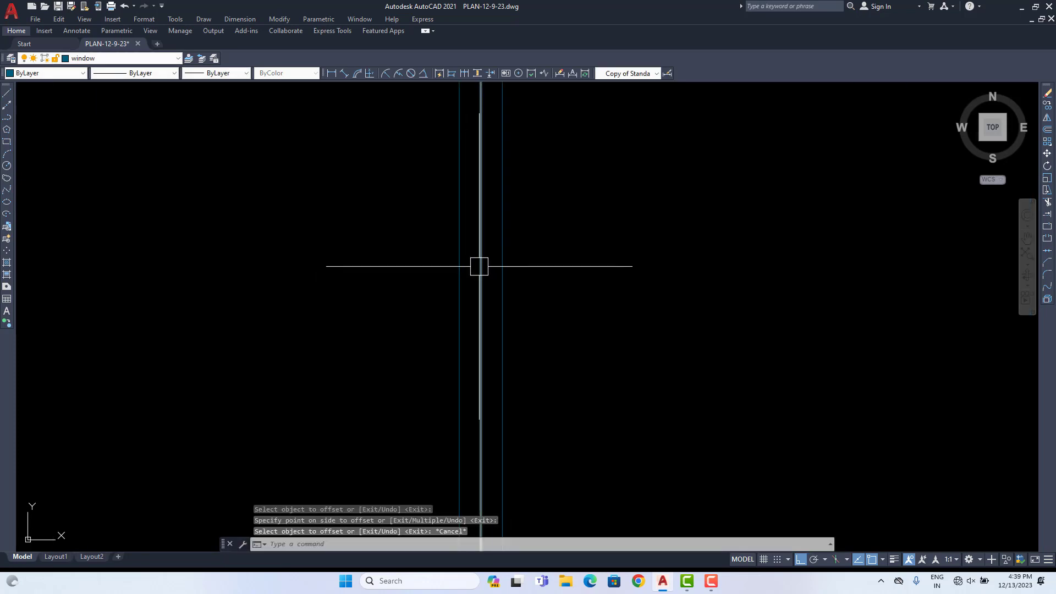
click(479, 267)
key(Delete)
Step: Trim the innermost rectangle's upper and lower edges between the two mullion lines
text(r)
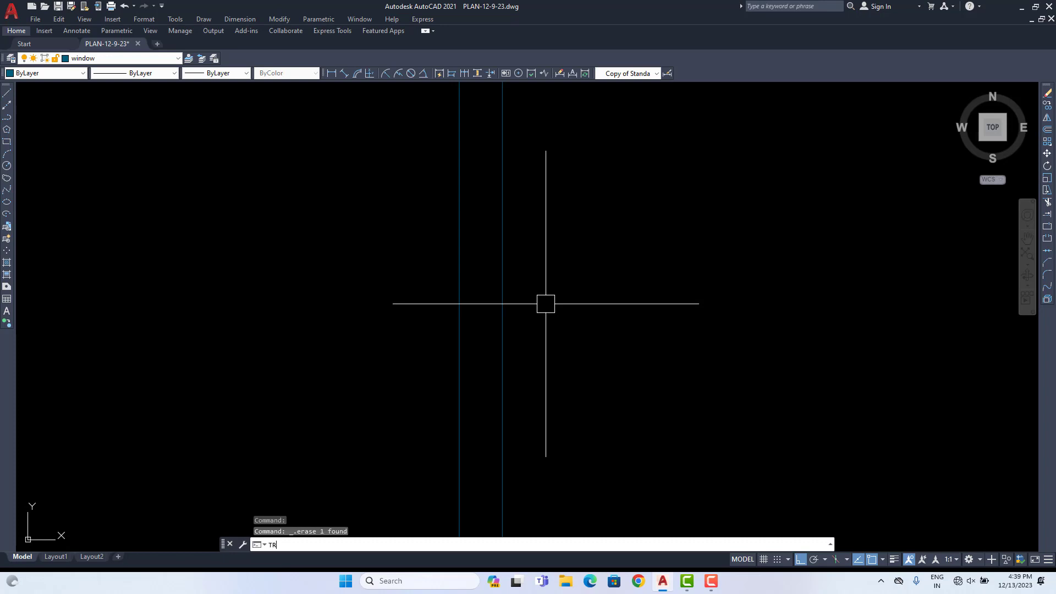
key(Return)
scroll(546, 304, down, 2)
click(488, 200)
scroll(528, 354, up, 3)
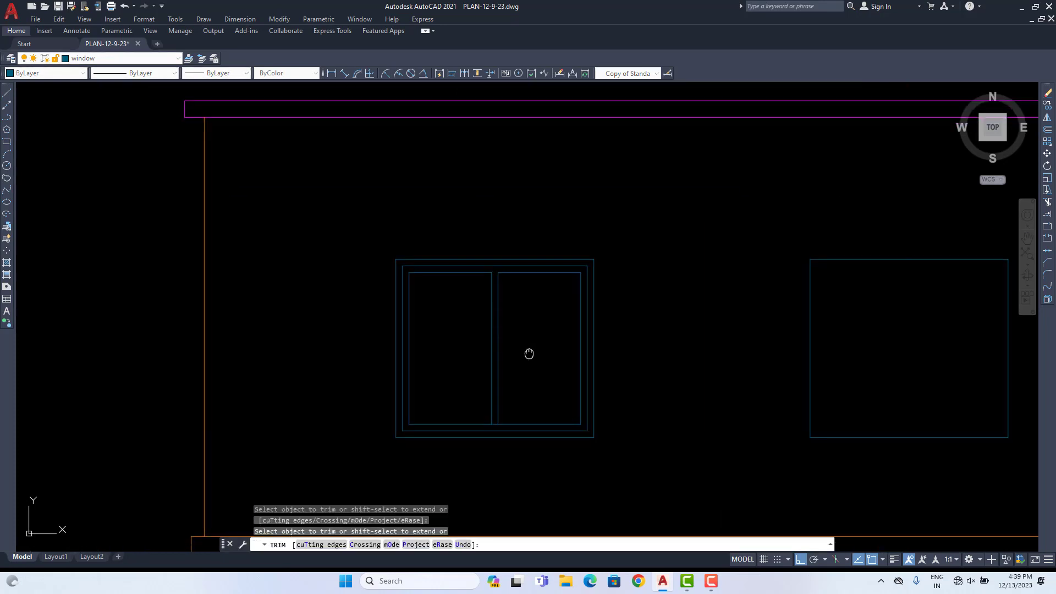
scroll(505, 283, down, 5)
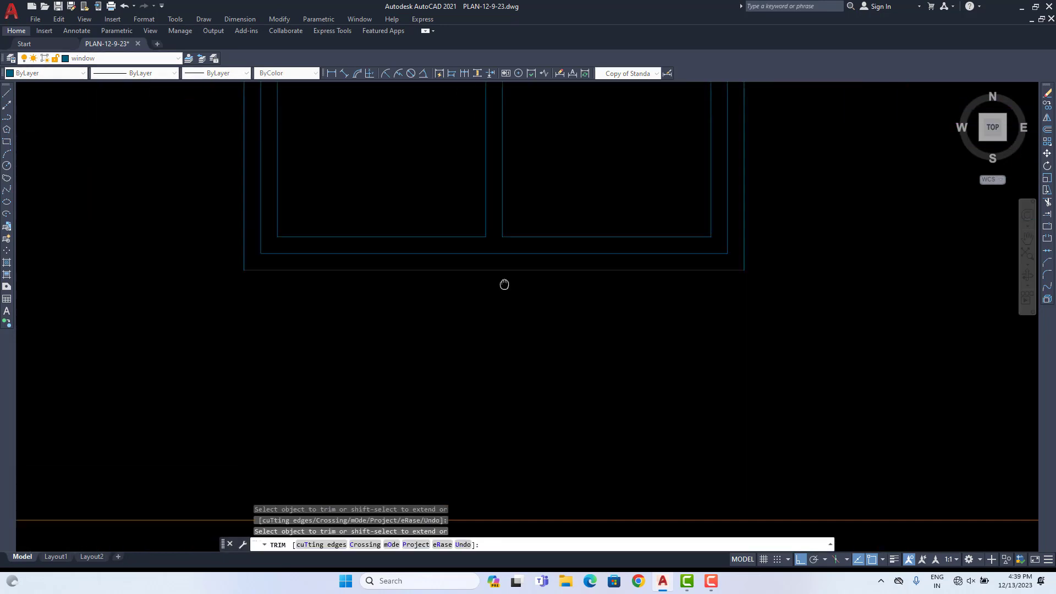
key(Escape)
Step: Start a hatch and pick the interiors of both window panes as its areas
scroll(483, 319, up, 4)
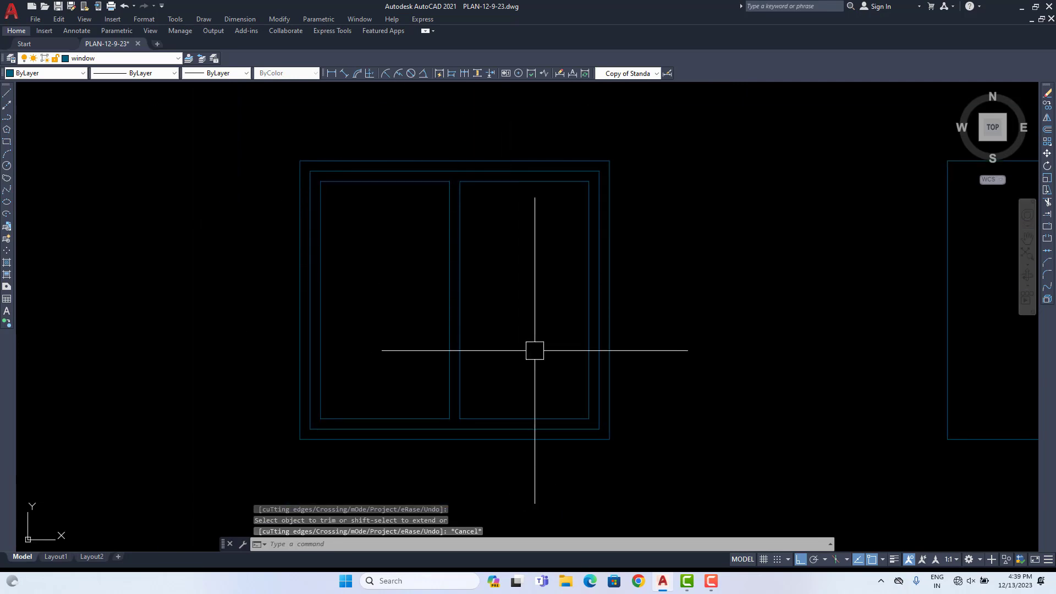
middle_drag(415, 310, 424, 309)
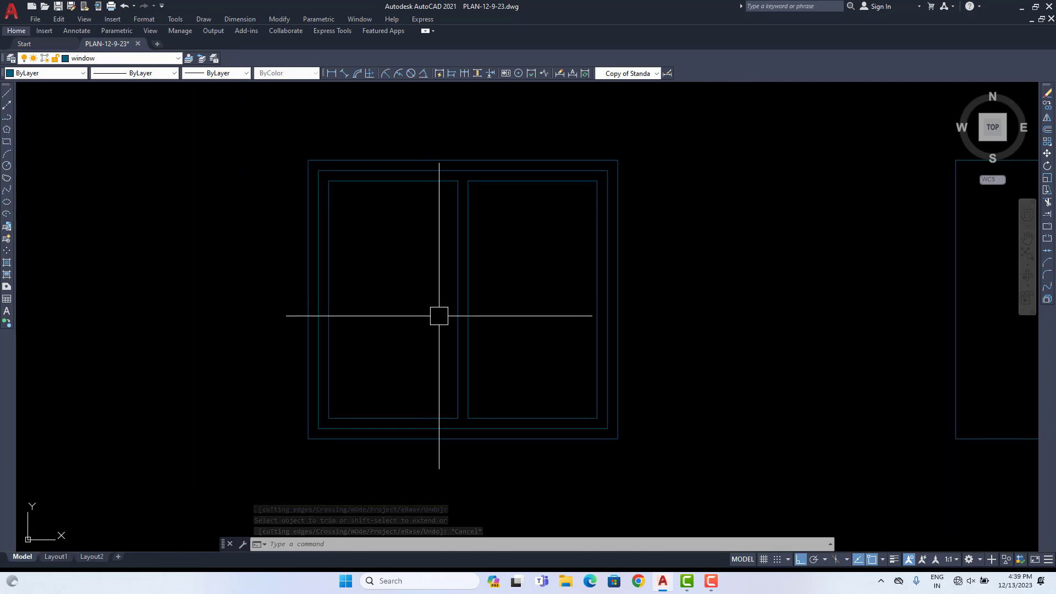
text(h)
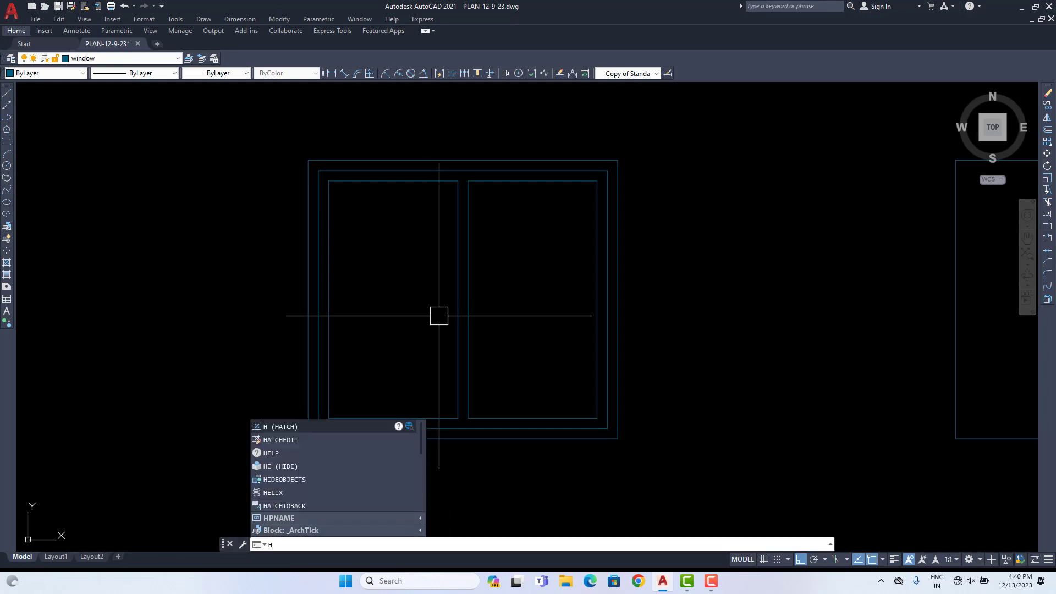
key(Return)
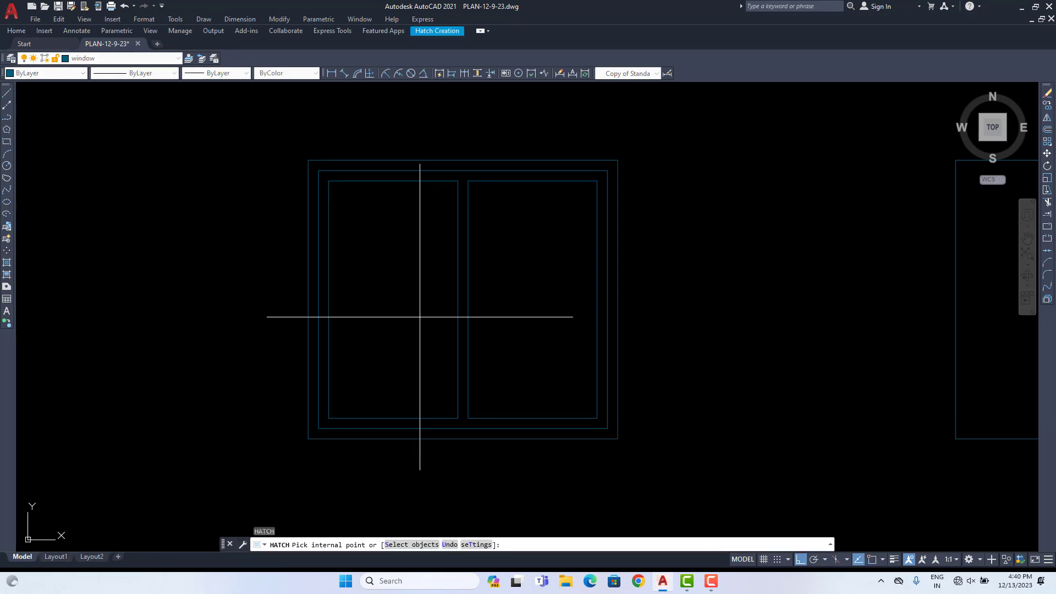
click(419, 313)
click(523, 358)
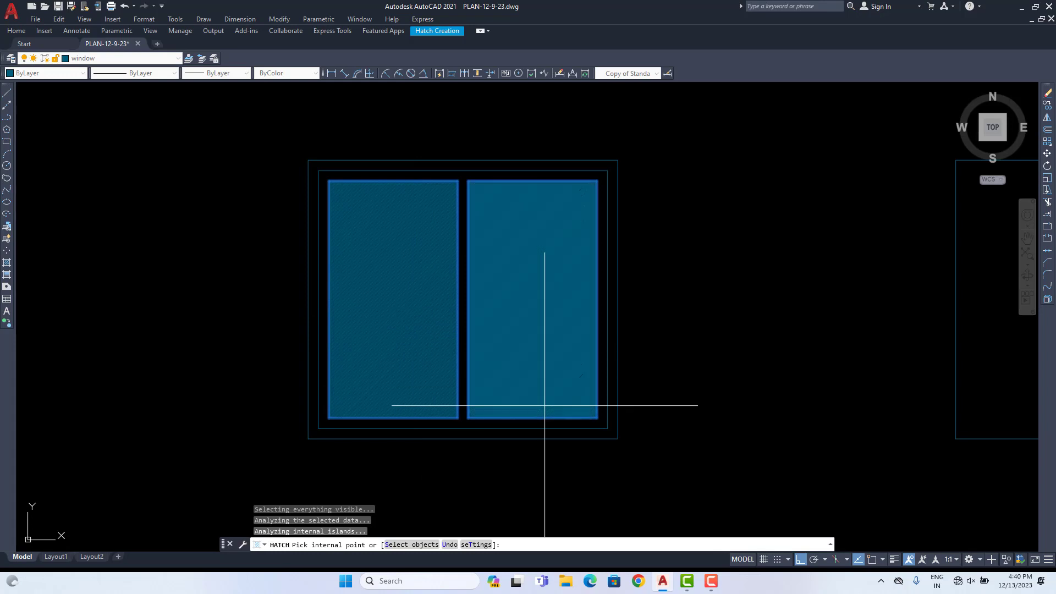
Step: Apply the GOST_GLASS pattern to the pane hatch and finish the hatch
click(441, 32)
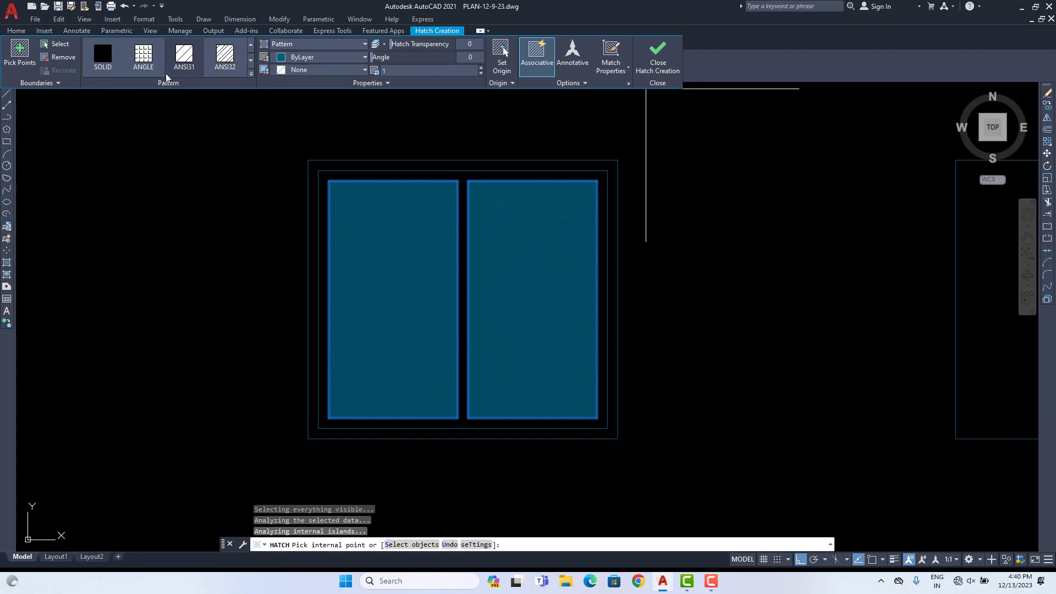
click(181, 59)
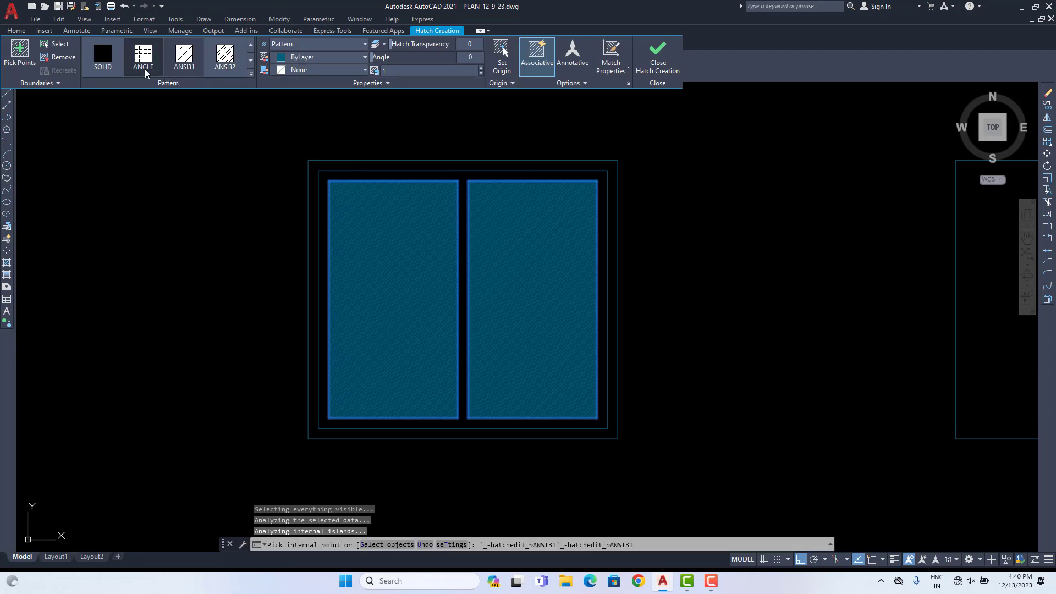
click(251, 61)
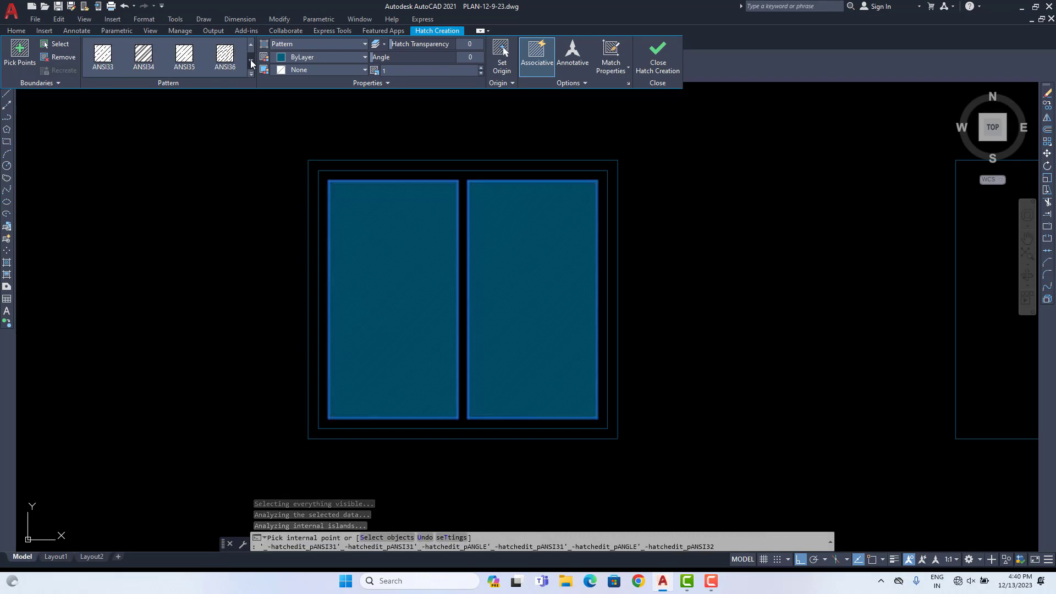
click(251, 61)
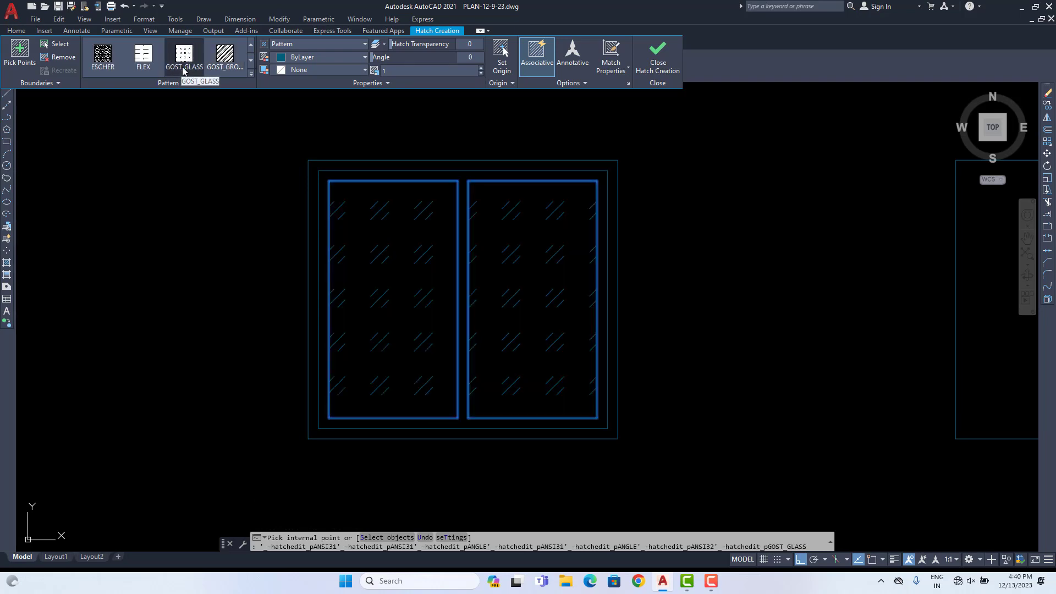
click(182, 68)
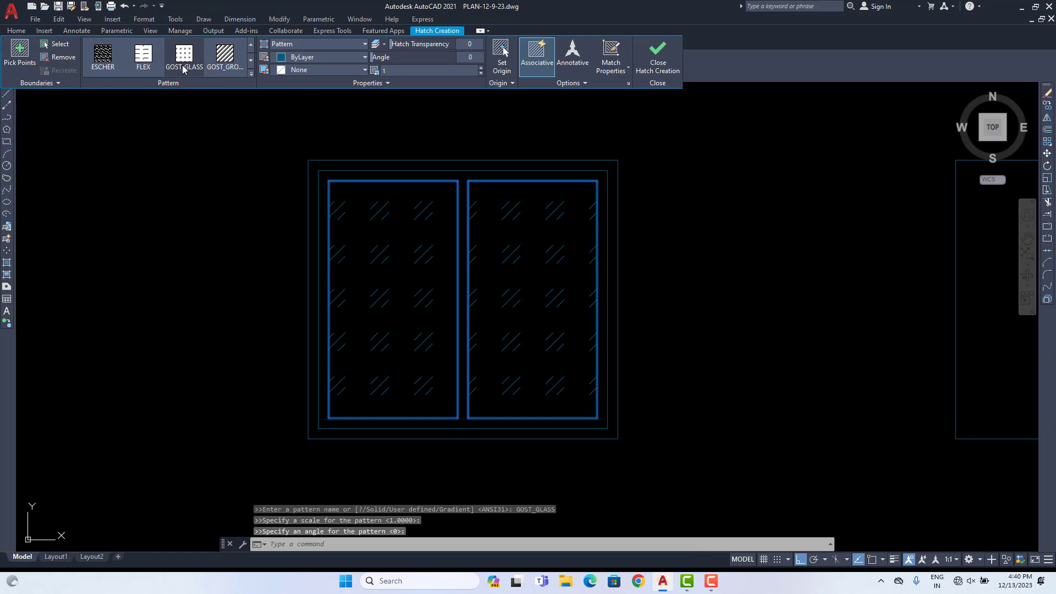
click(658, 61)
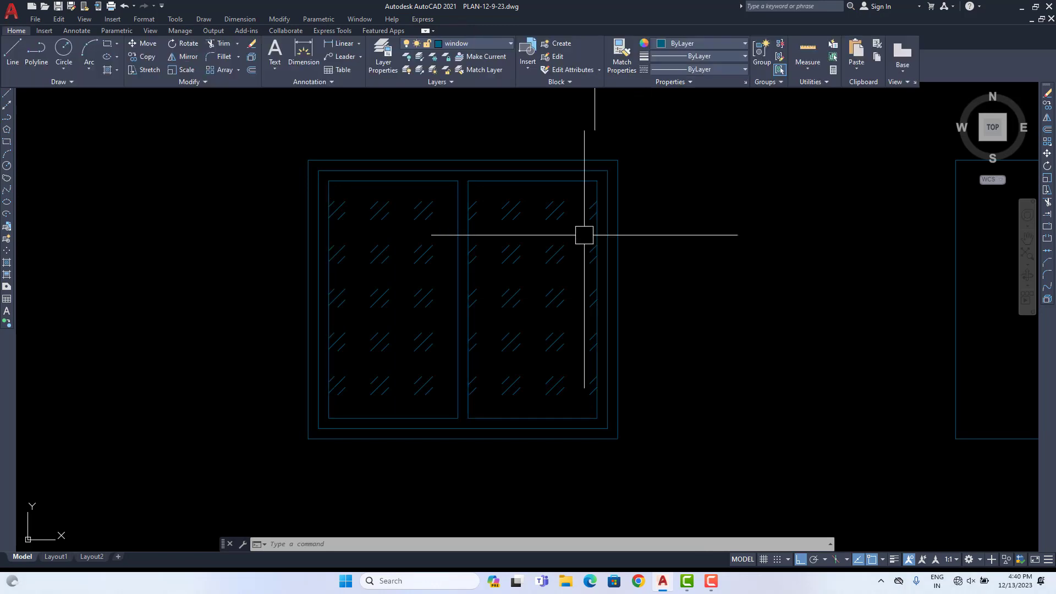
scroll(667, 327, down, 2)
middle_drag(667, 327, 499, 301)
scroll(550, 303, down, 4)
scroll(422, 273, up, 4)
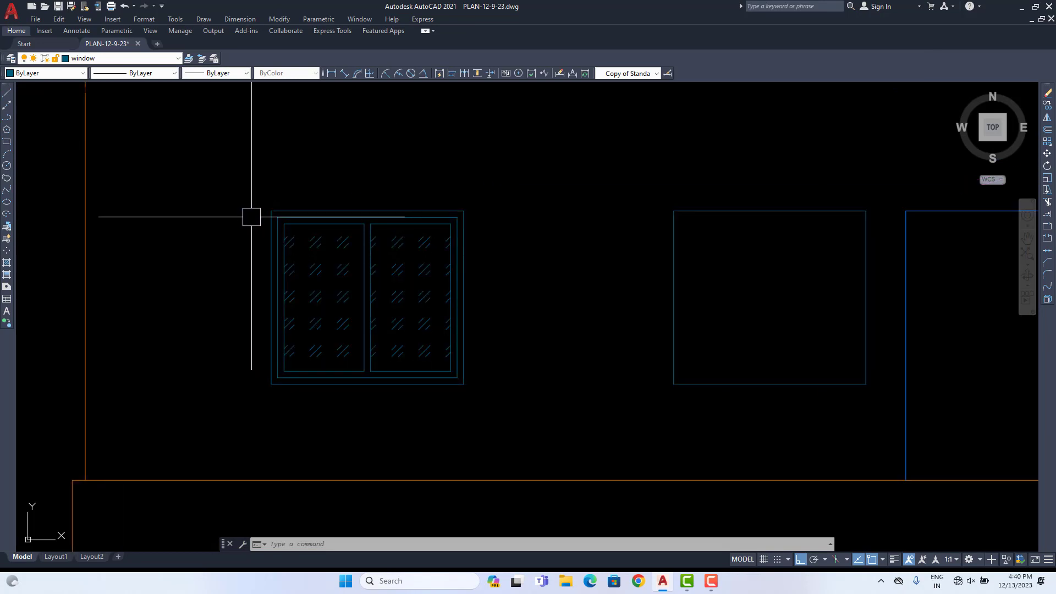
click(251, 216)
click(505, 385)
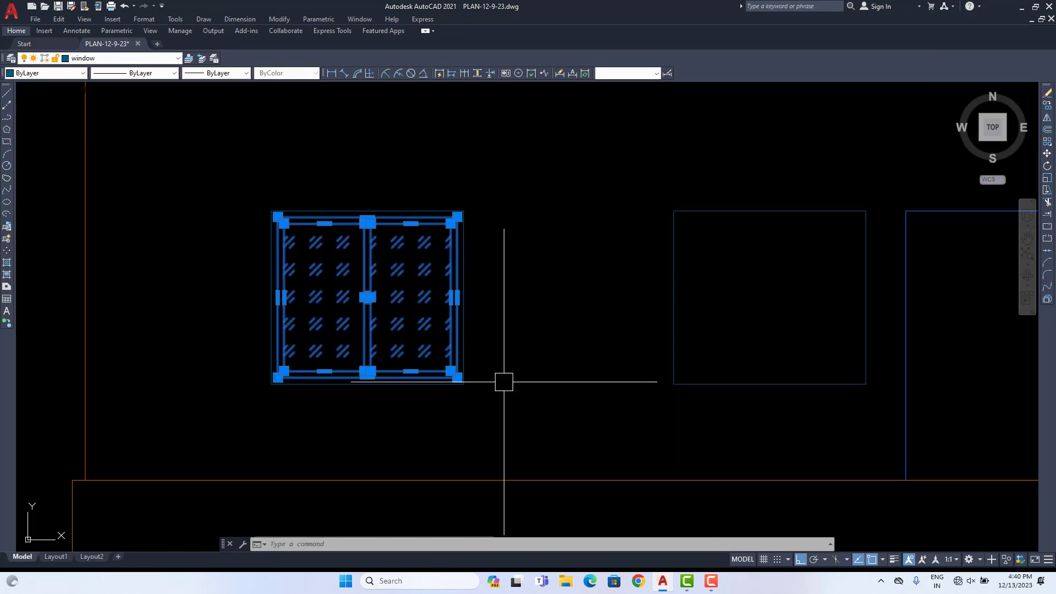
middle_drag(510, 341, 574, 339)
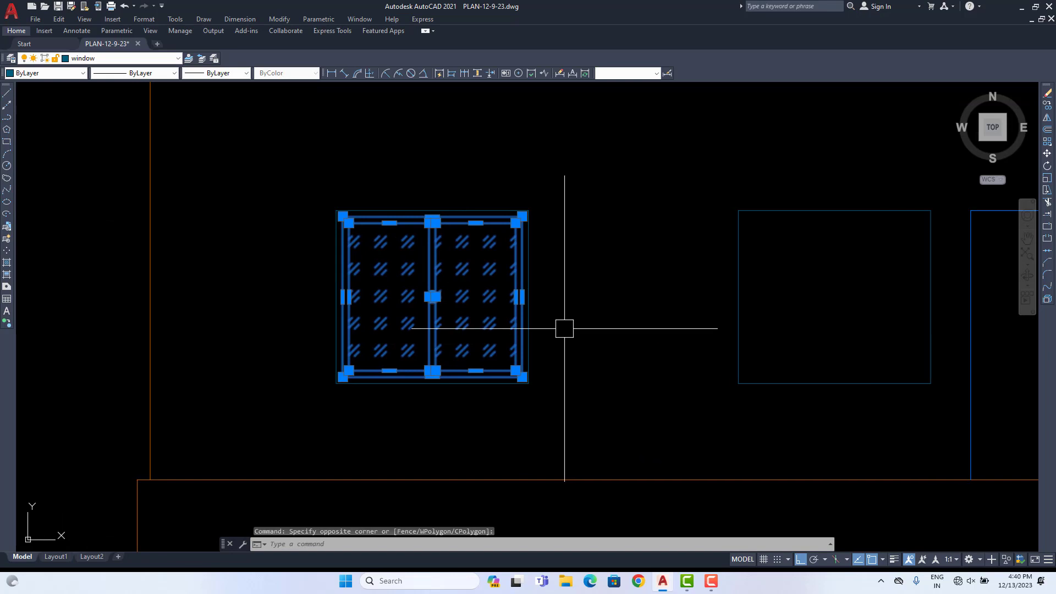
key(Escape)
click(497, 280)
key(Escape)
scroll(465, 227, up, 4)
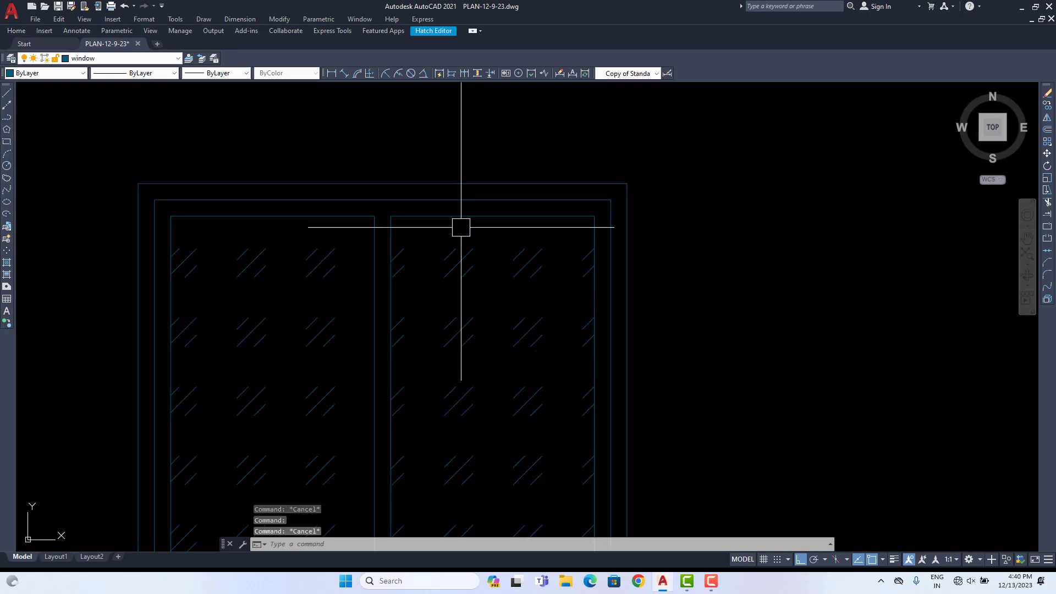
click(463, 217)
click(365, 218)
key(Escape)
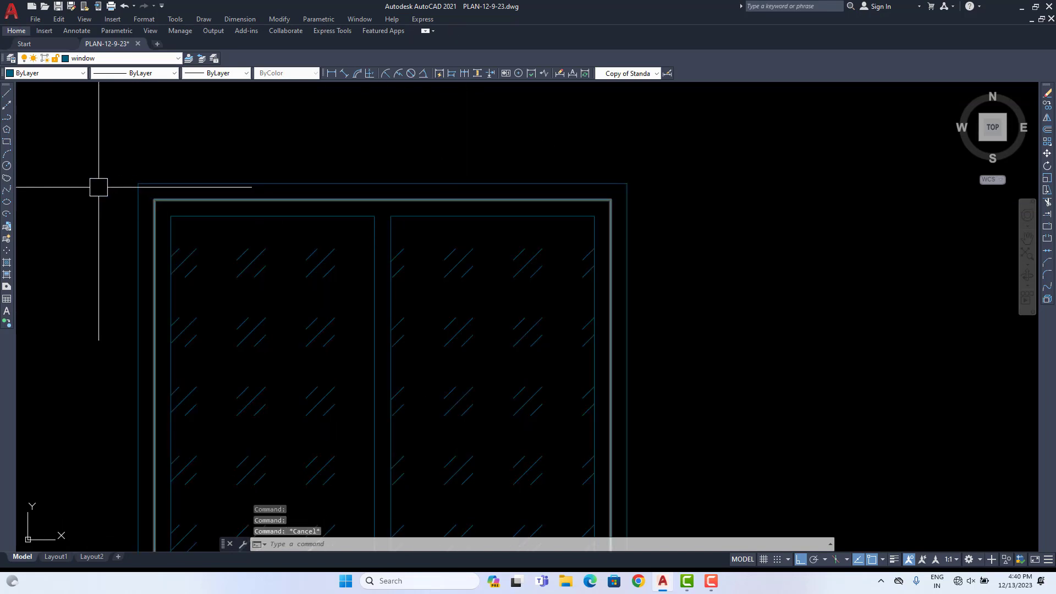
Step: Convert the complete detailed window, including its outer frame and glass hatch, into a block named WINDOW with inches as the block unit
click(100, 189)
scroll(254, 212, down, 4)
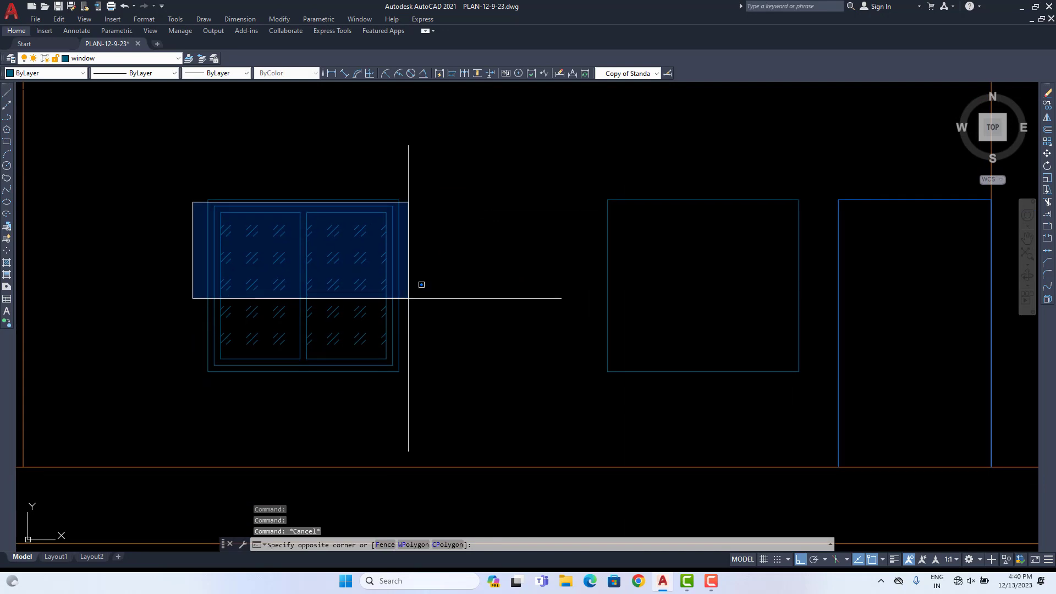
click(445, 367)
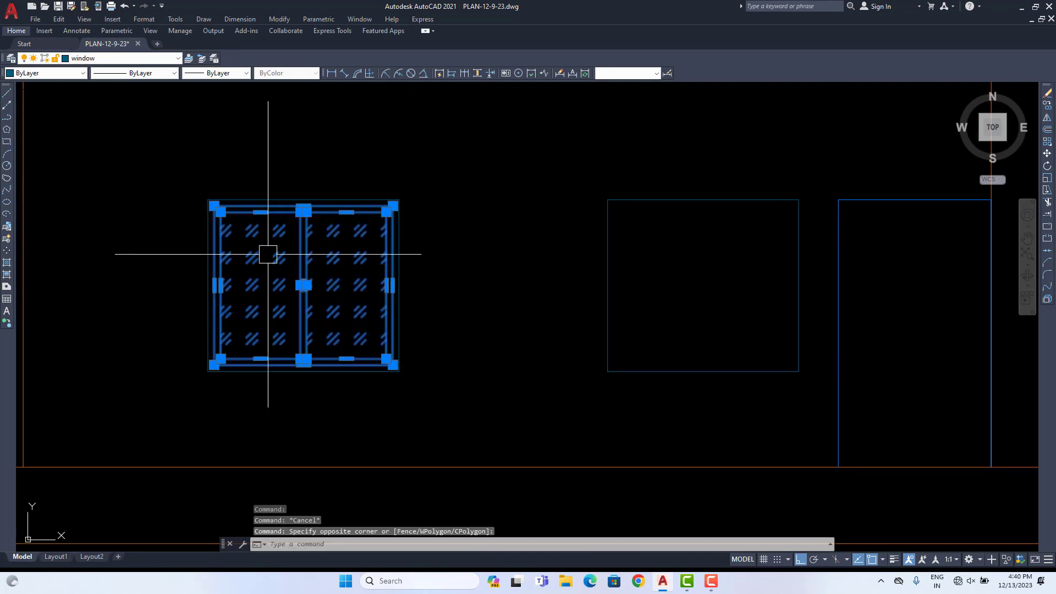
middle_drag(495, 380, 544, 382)
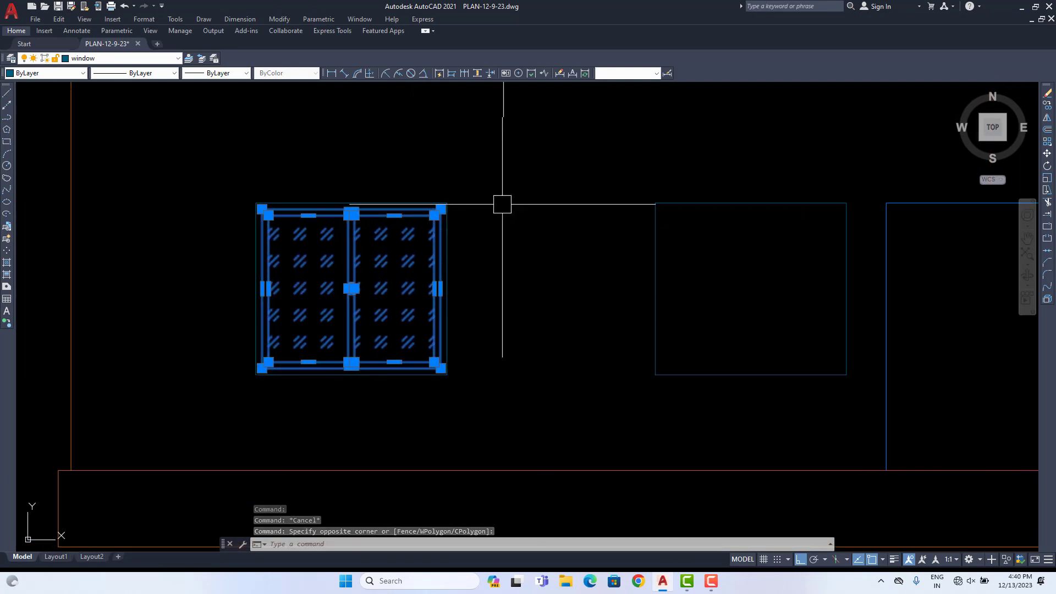
click(499, 184)
click(317, 411)
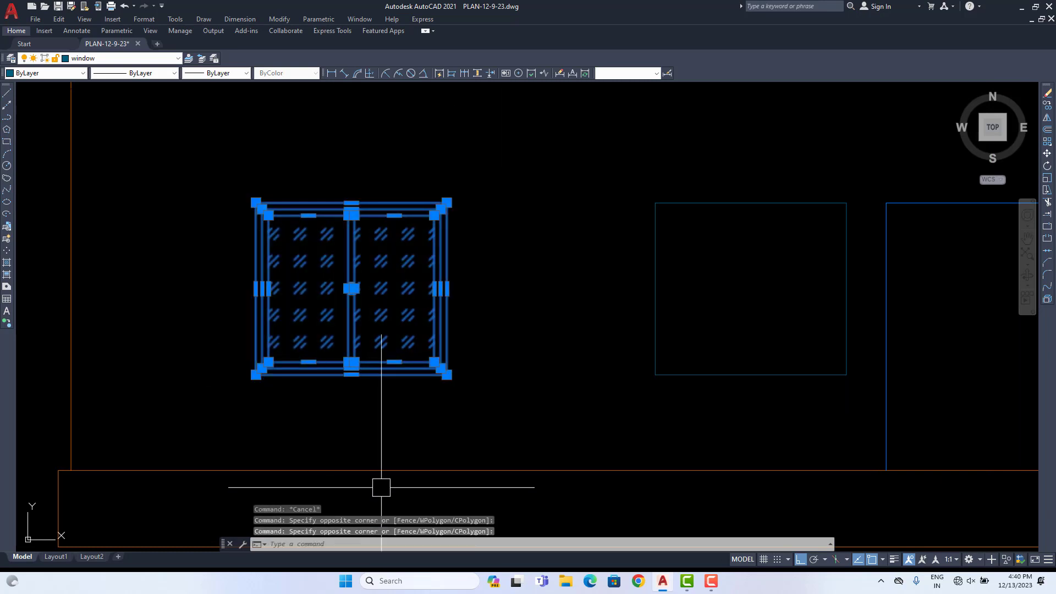
text(b)
key(Return)
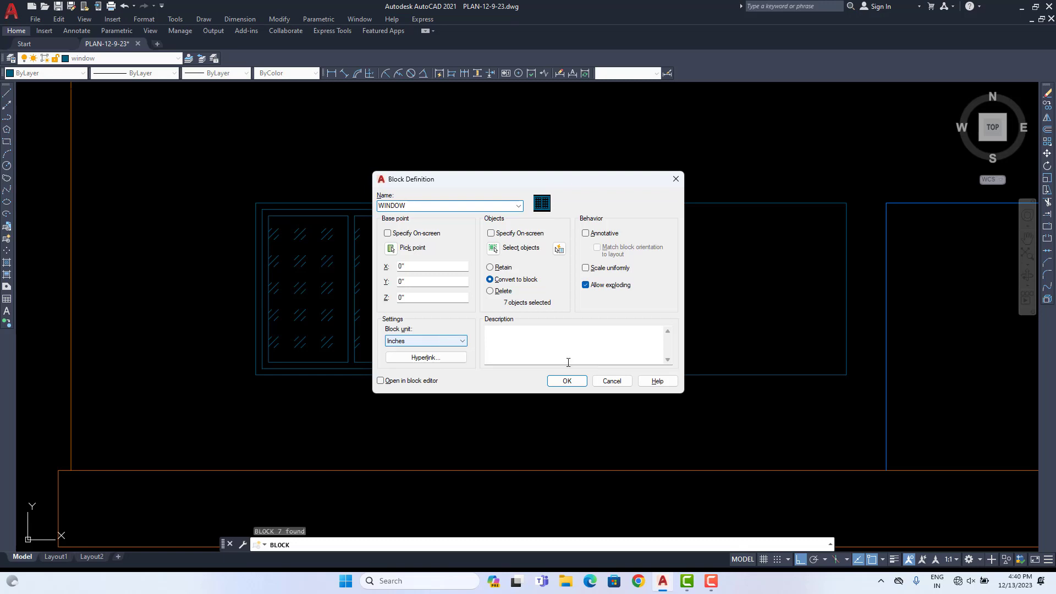
click(566, 382)
Step: Copy the window block by its upper-right corner onto the upper-right corners of the three remaining plain window outlines
click(401, 278)
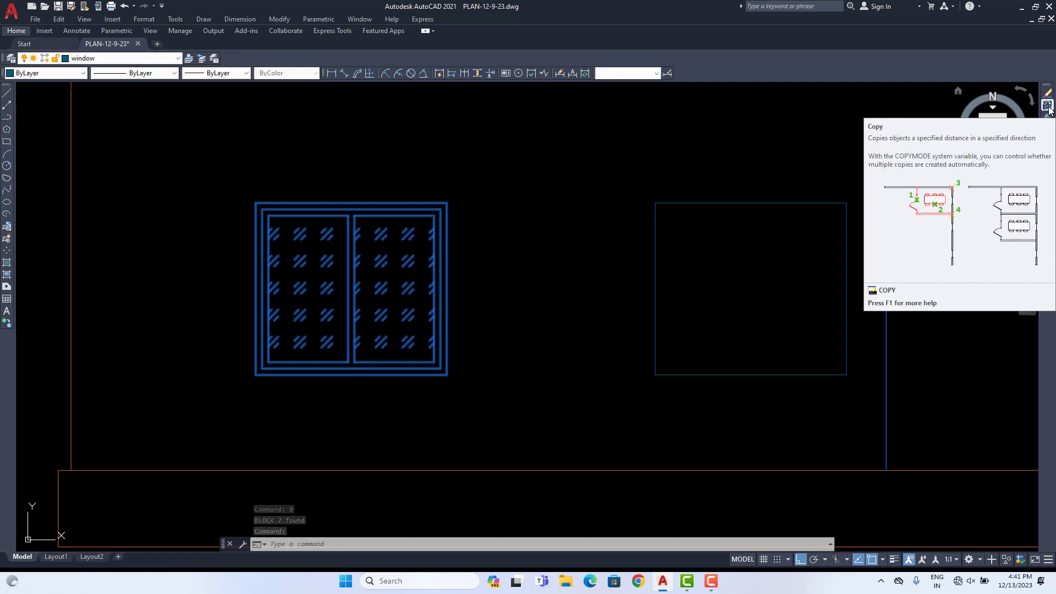
click(1048, 109)
click(448, 202)
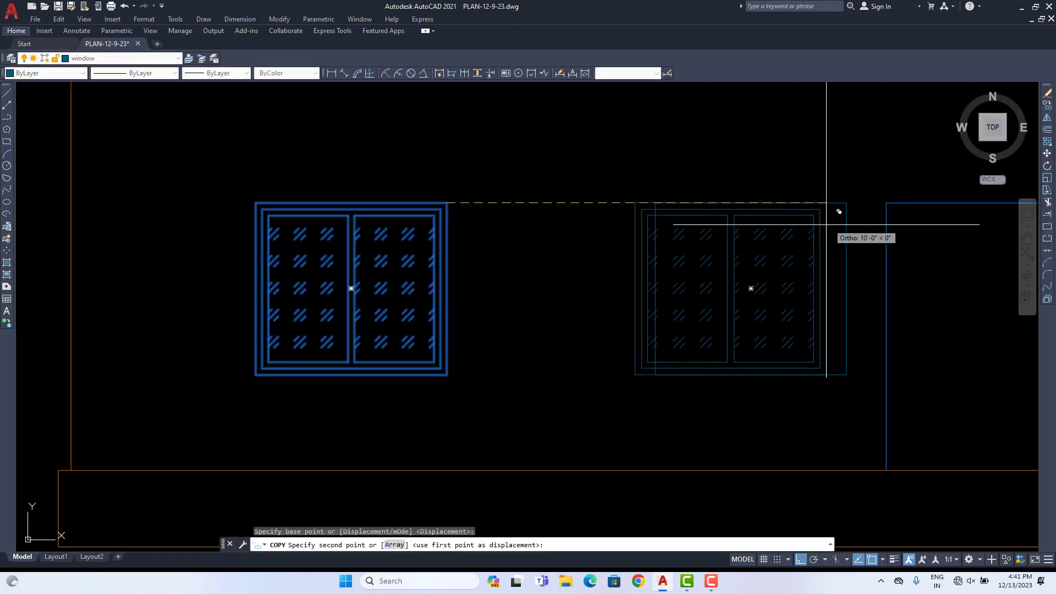
click(847, 203)
scroll(760, 295, down, 4)
middle_drag(880, 298, 503, 307)
scroll(604, 282, up, 2)
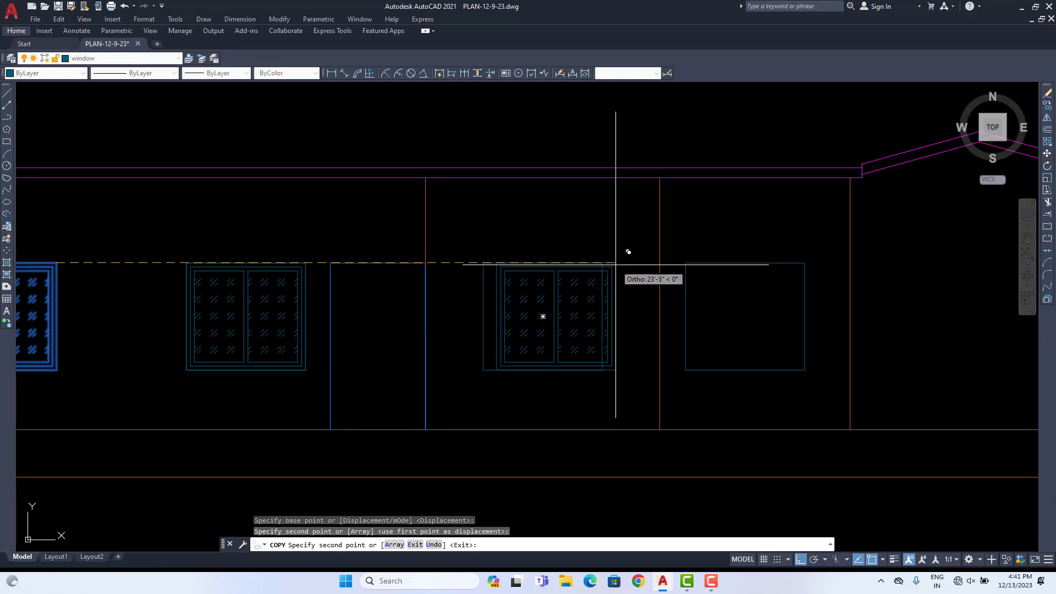
click(602, 263)
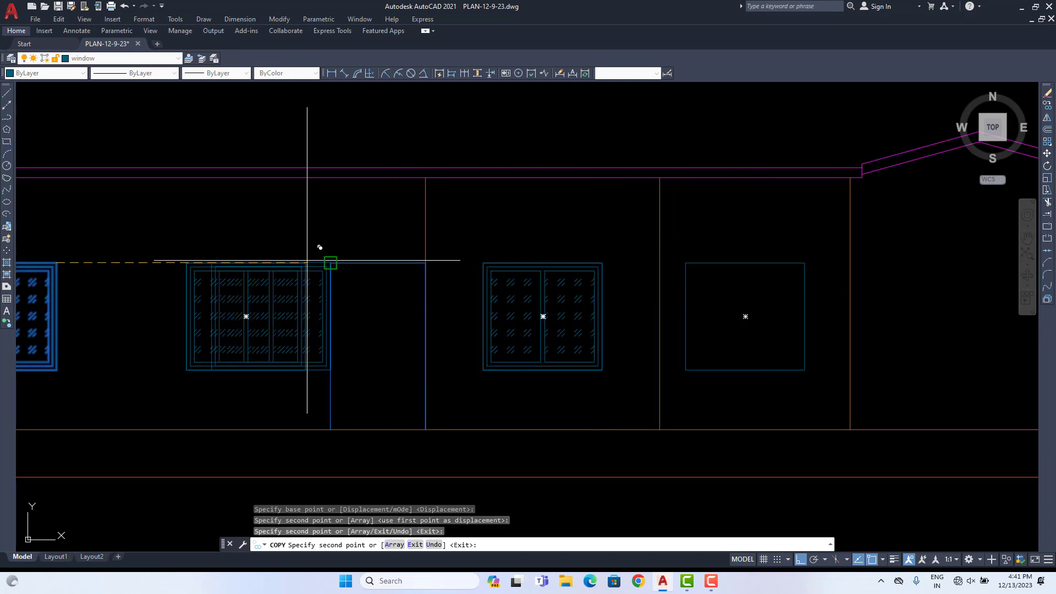
middle_drag(74, 281, 335, 281)
middle_drag(612, 294, 285, 299)
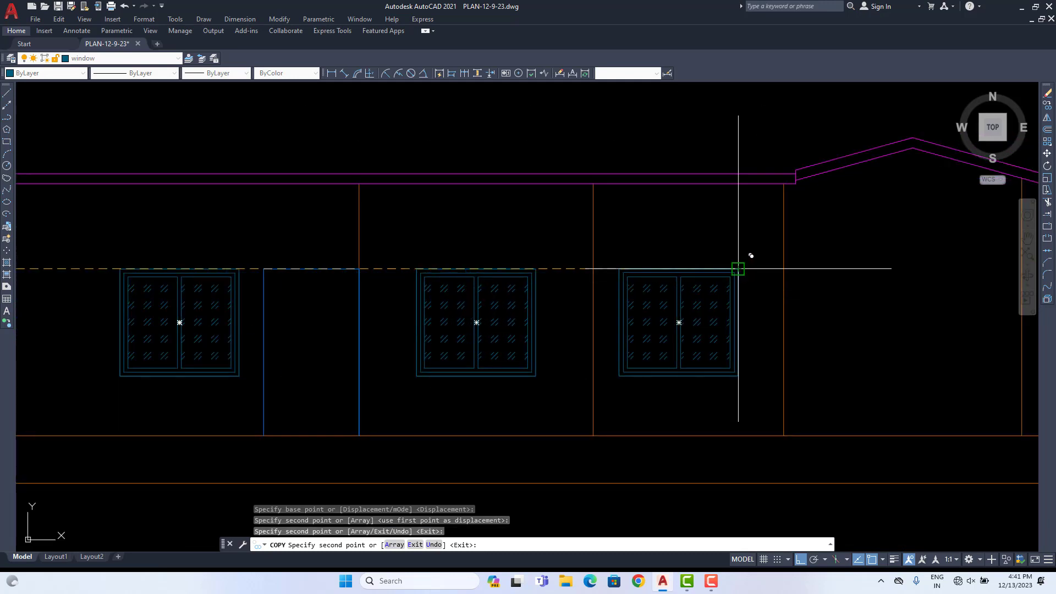
click(738, 269)
scroll(721, 245, down, 5)
scroll(734, 285, up, 2)
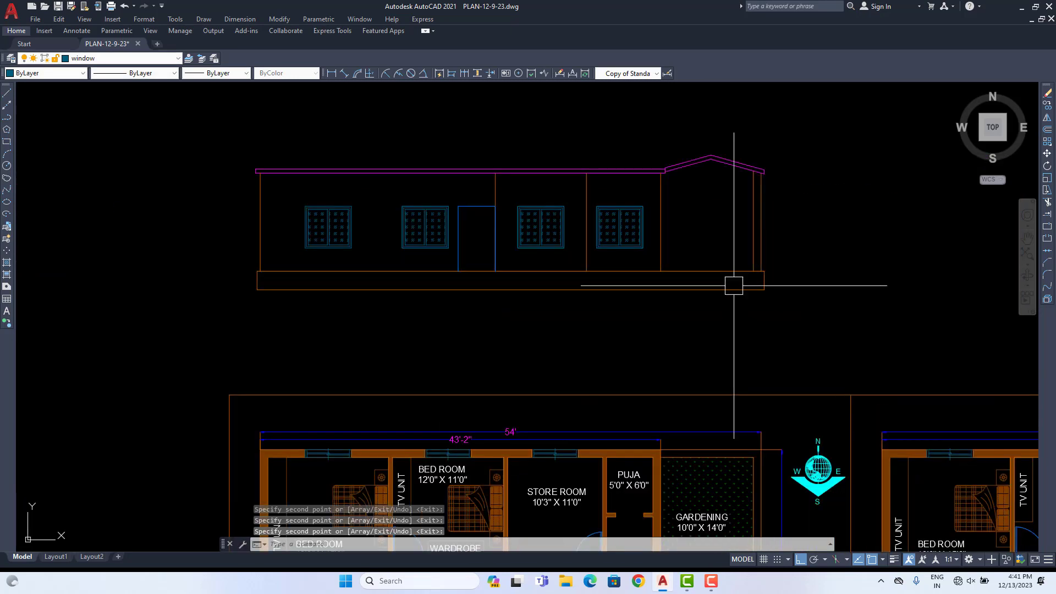
Step: Make A-Door the current layer for detailing the elevation's door
scroll(612, 277, down, 2)
middle_drag(617, 280, 700, 356)
scroll(710, 287, up, 4)
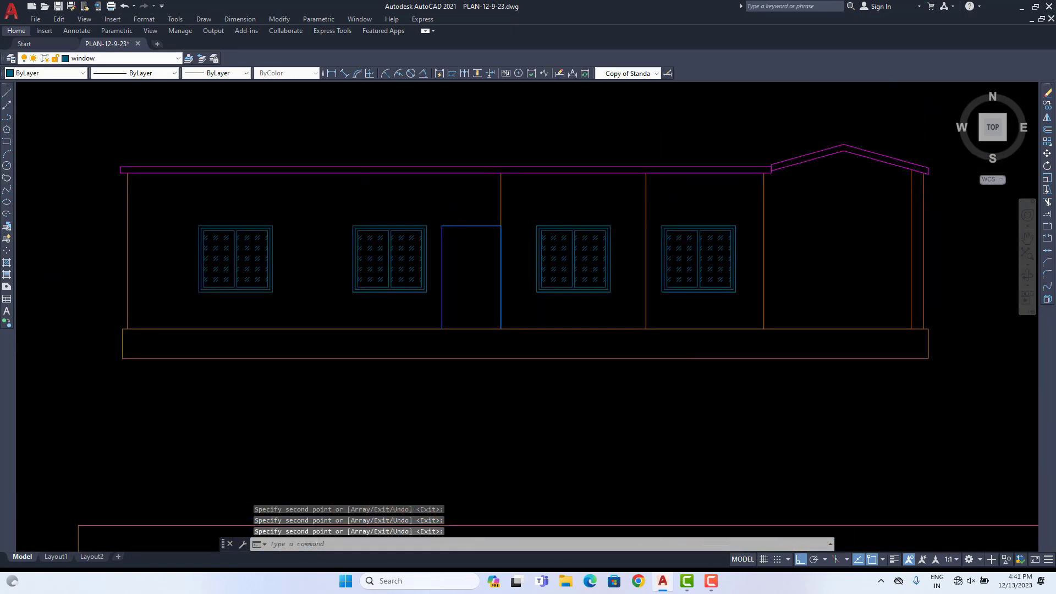
middle_drag(463, 277, 540, 304)
scroll(541, 304, up, 2)
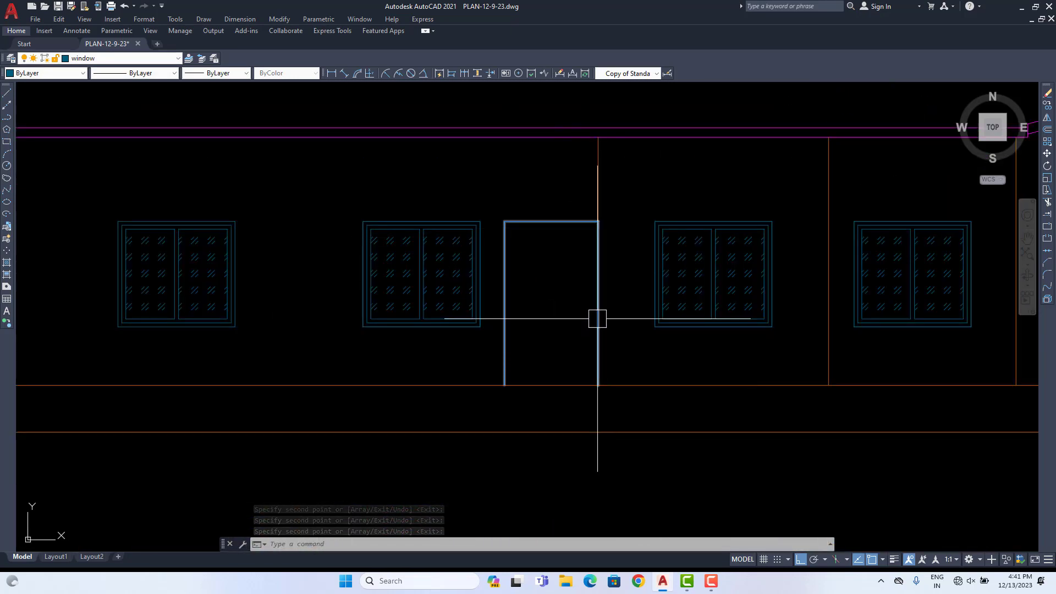
scroll(598, 319, up, 2)
click(121, 57)
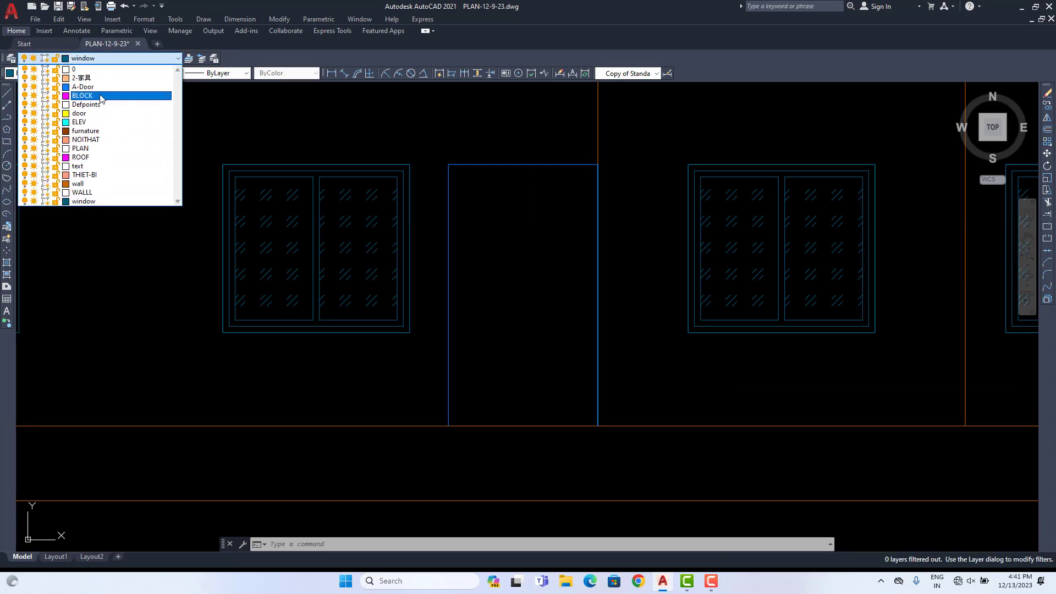
click(82, 87)
middle_drag(559, 247, 495, 245)
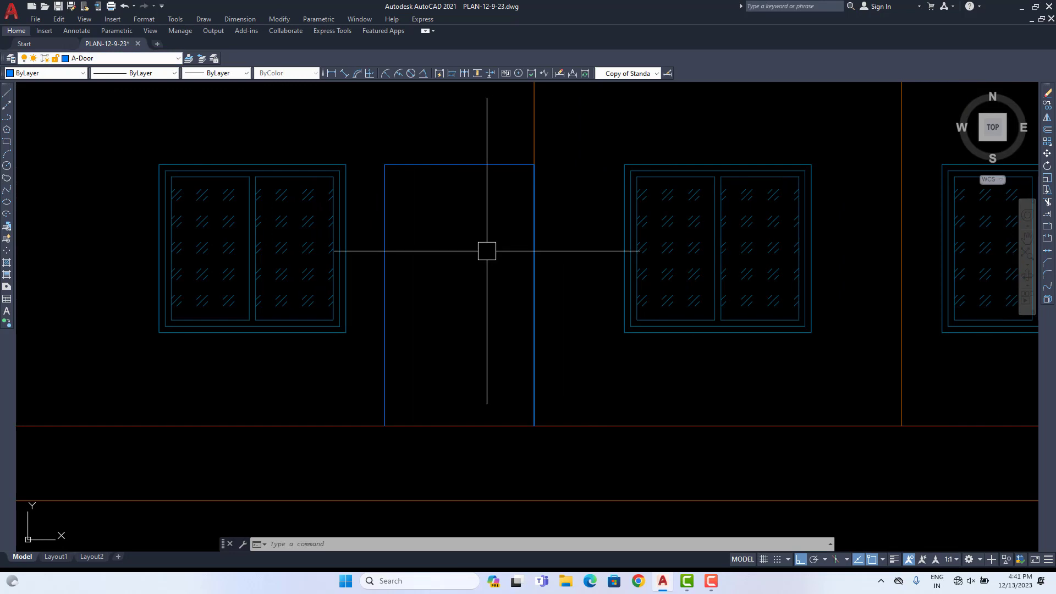
Step: Try to offset the door outline 2" outward and undo that offset
text(o)
key(Return)
text(2)
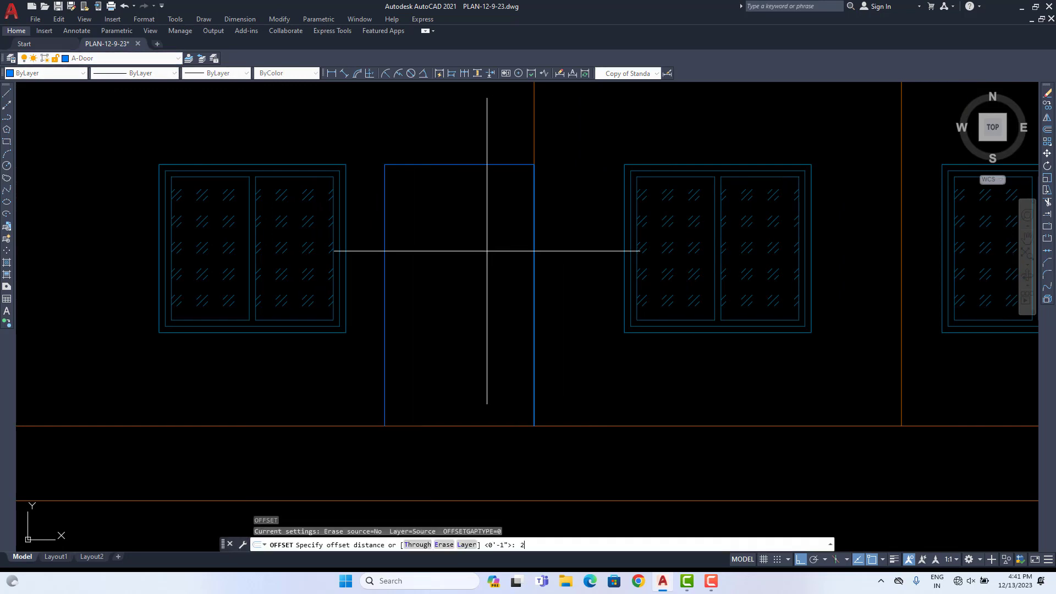
text(")
key(Return)
click(483, 165)
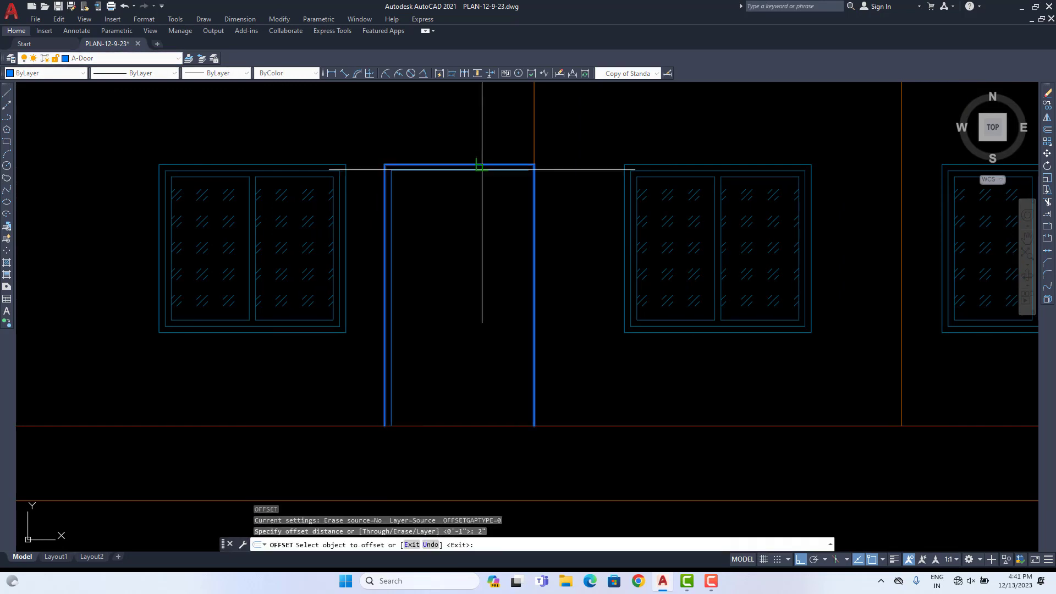
click(474, 156)
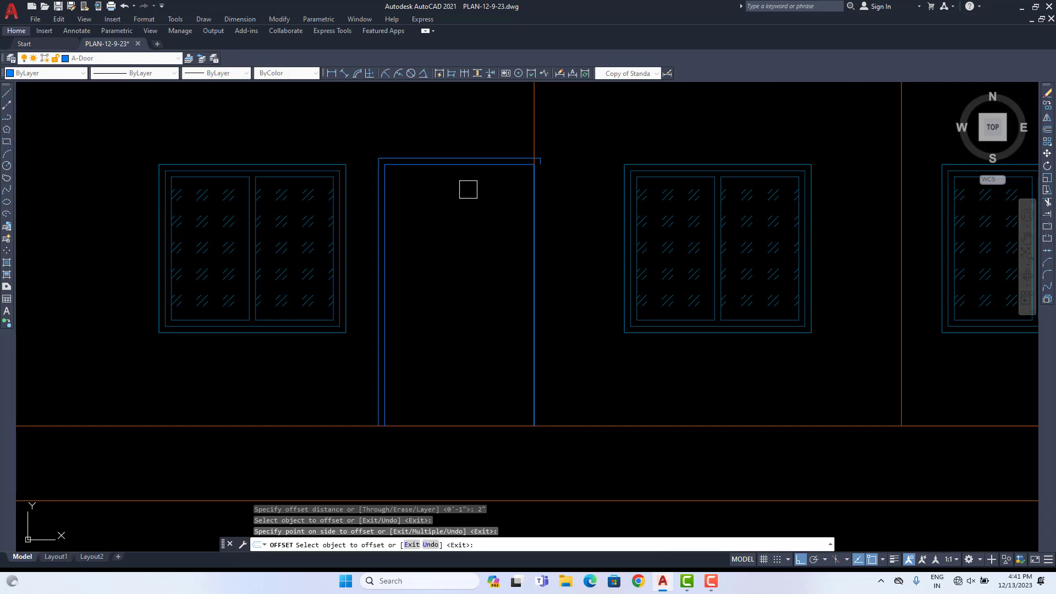
key(ctrl+z)
Step: Try a 2" inward offset of the door outline and erase the offset copy
click(455, 165)
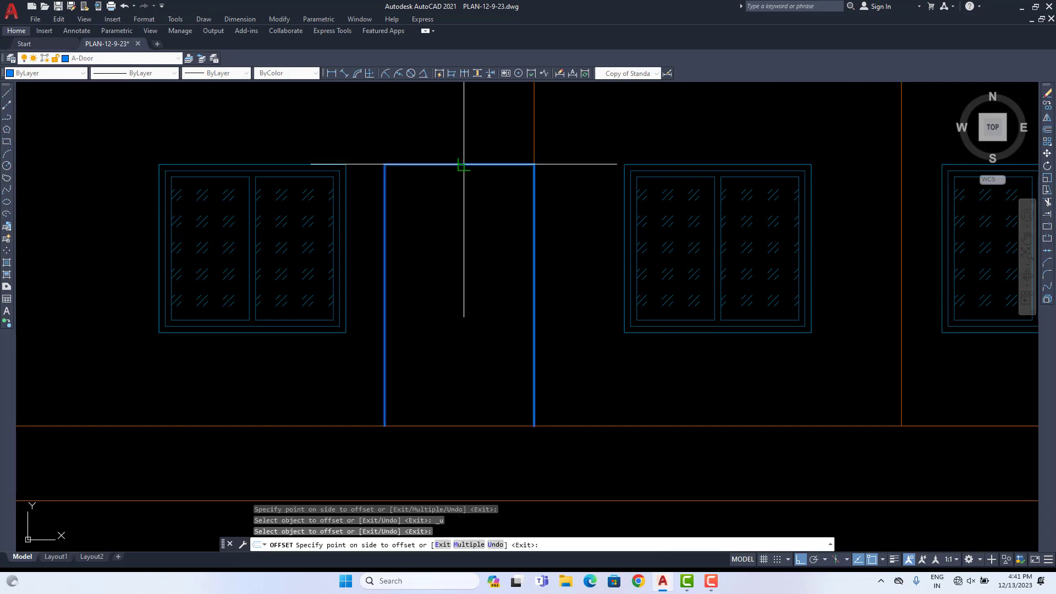
click(454, 225)
click(534, 226)
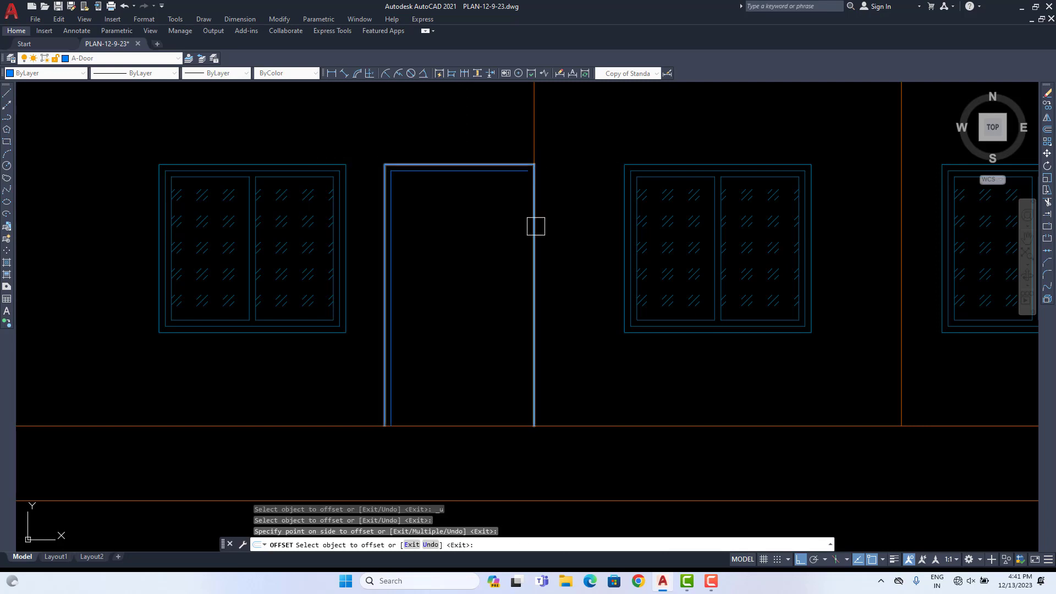
key(Escape)
key(Escape)
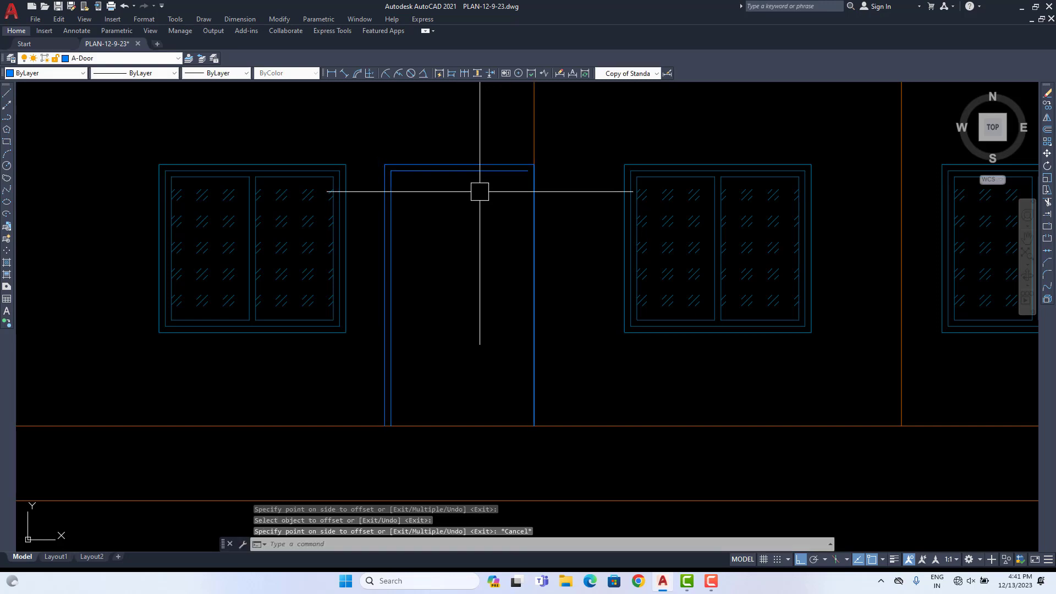
click(481, 171)
key(Delete)
Step: Try to move the door outline by the midpoint of its right side and undo the move
click(535, 225)
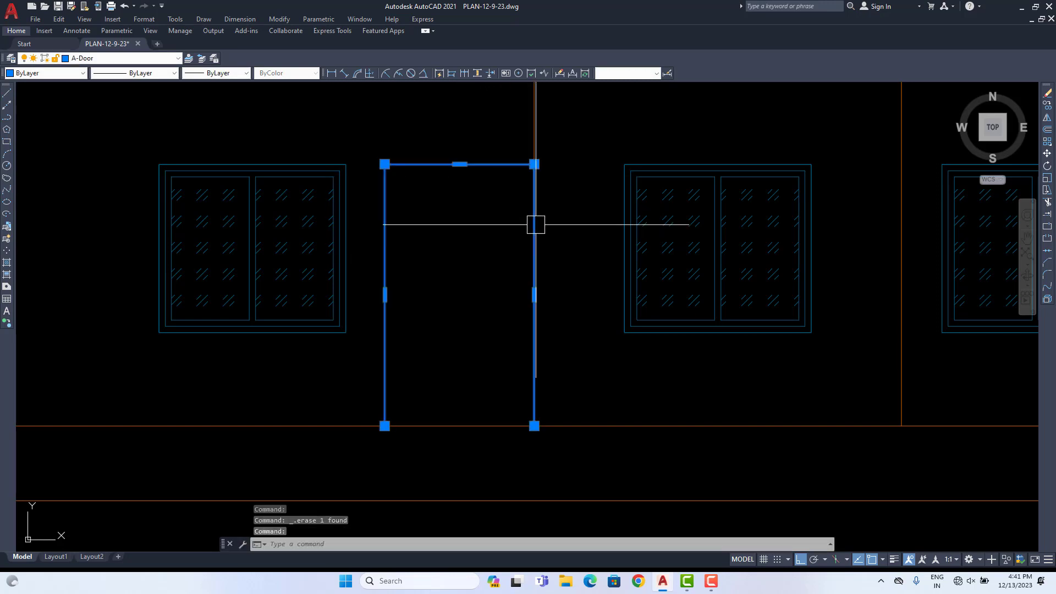
key(Escape)
click(498, 149)
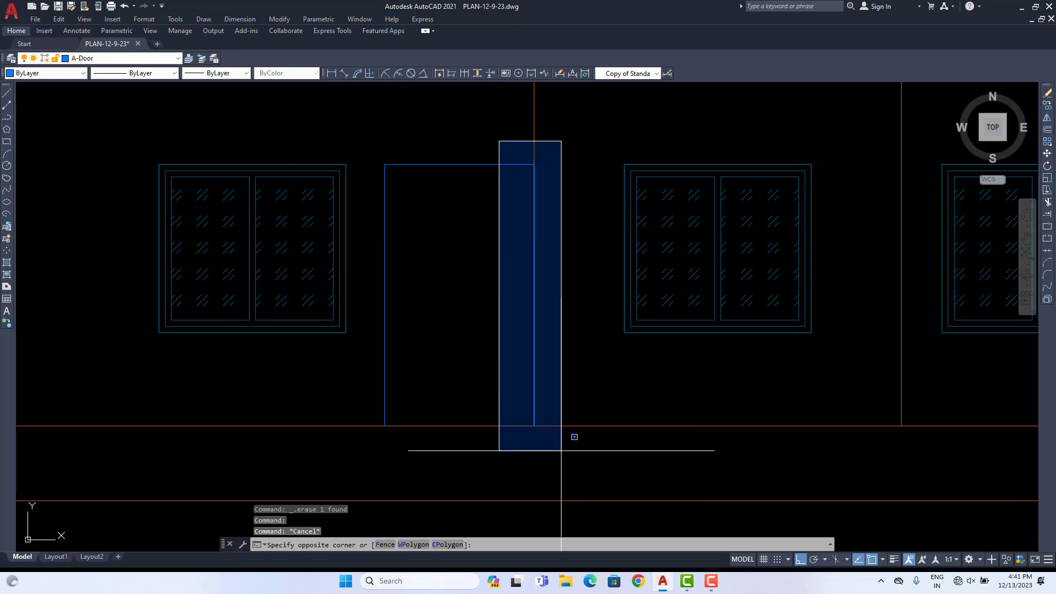
click(565, 436)
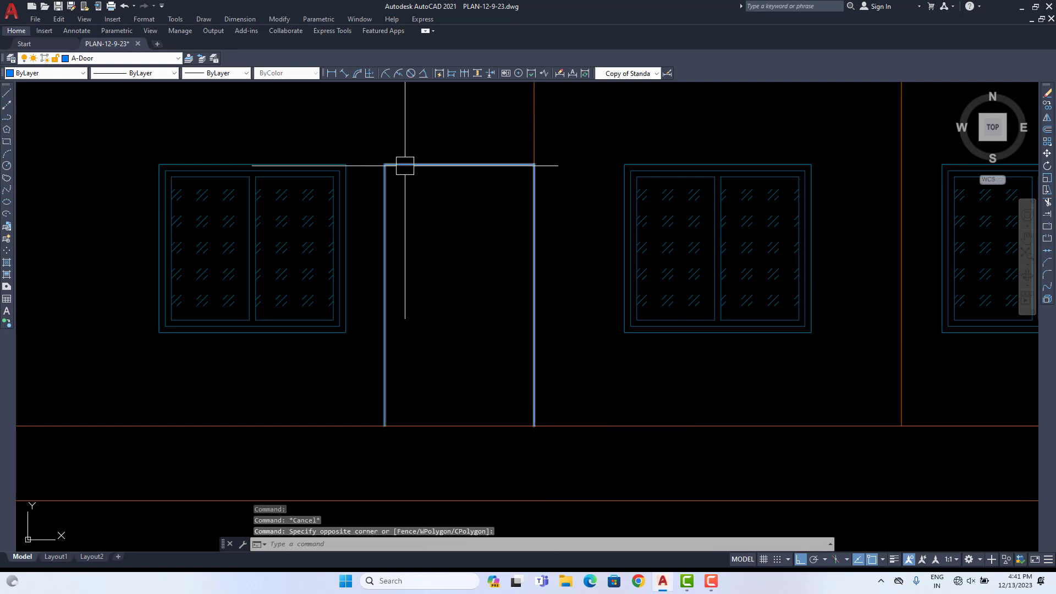
click(471, 164)
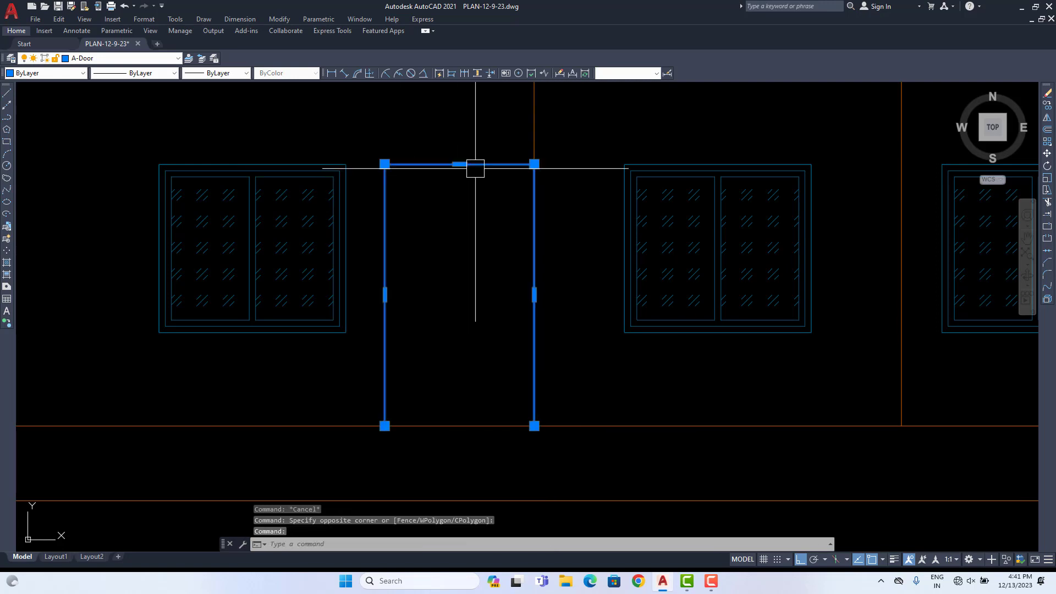
click(1047, 154)
click(534, 296)
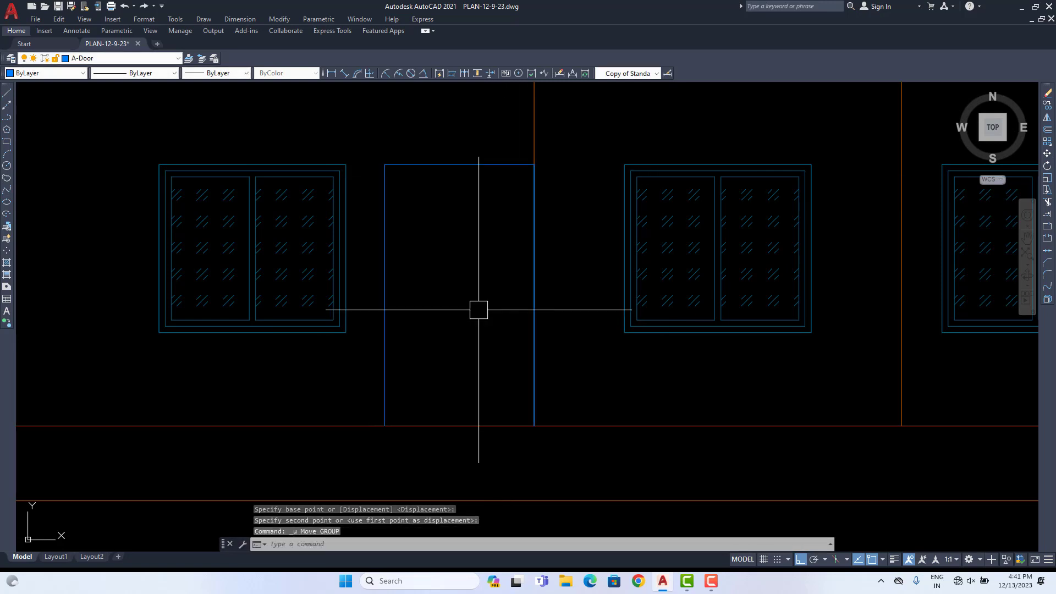
text(o)
key(Return)
text(2")
key(Return)
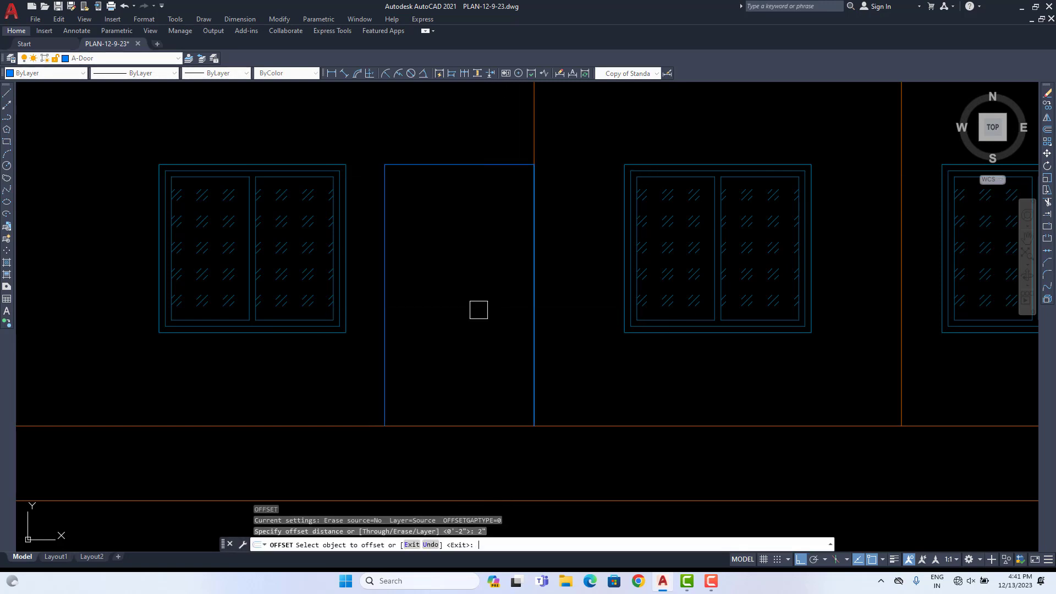
click(536, 285)
key(Escape)
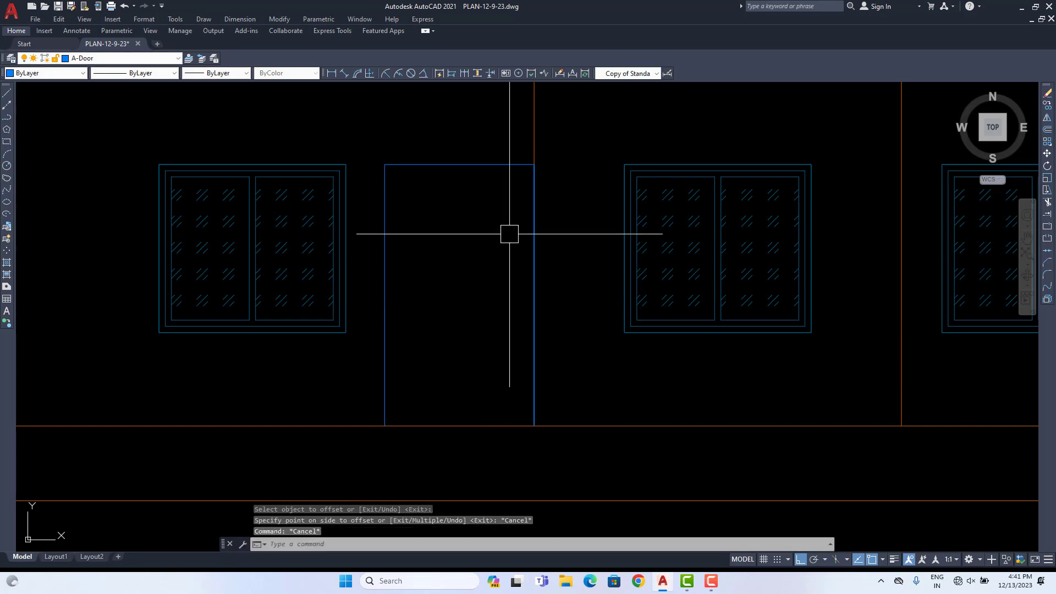
Step: Trace the door opening's left, top and right sides with one open polyline, starting and ending at the floor line
scroll(506, 242, down, 2)
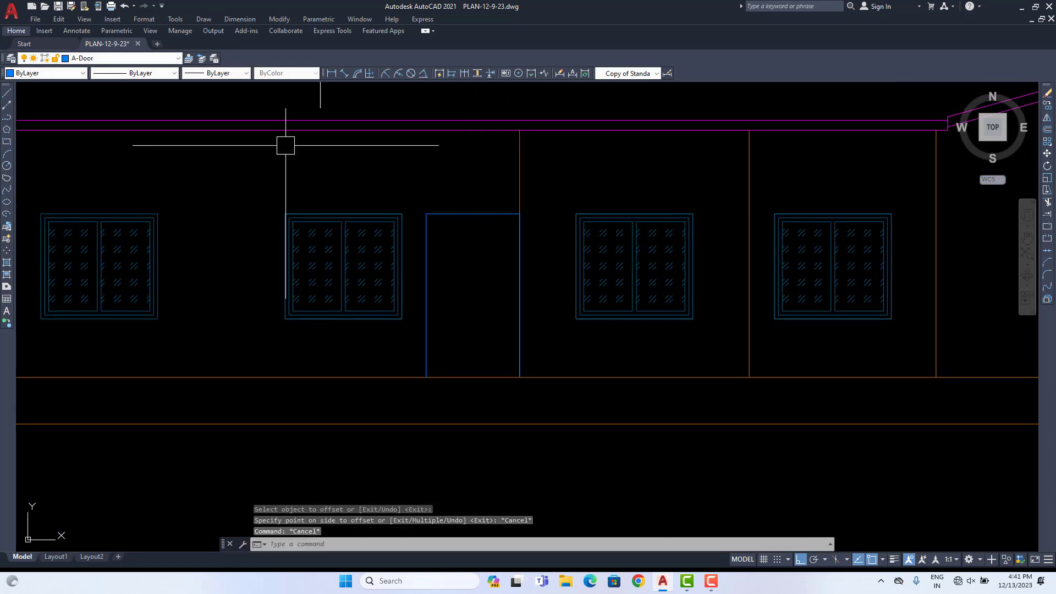
click(8, 118)
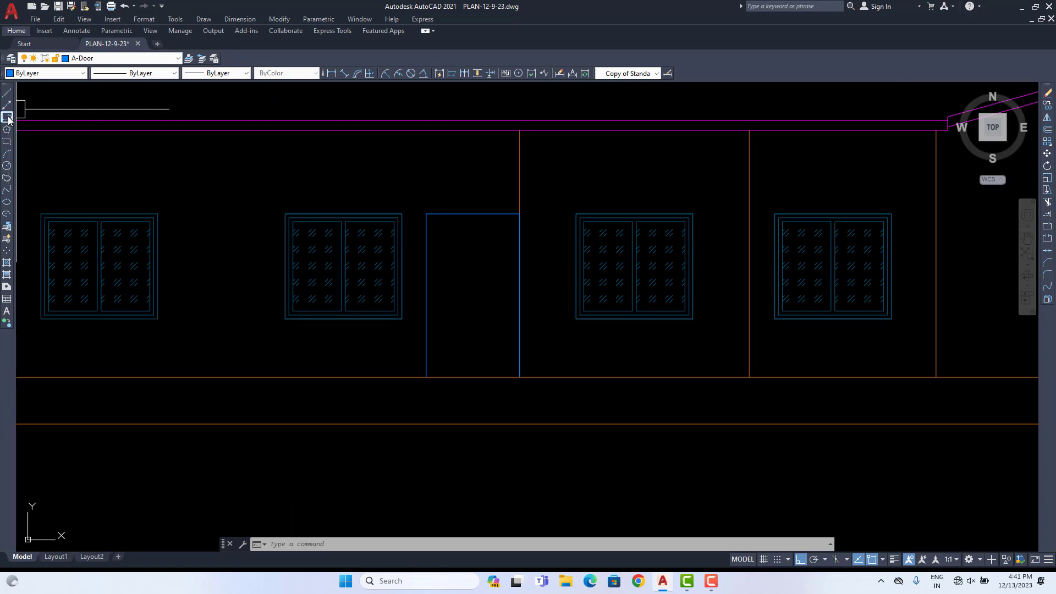
click(427, 379)
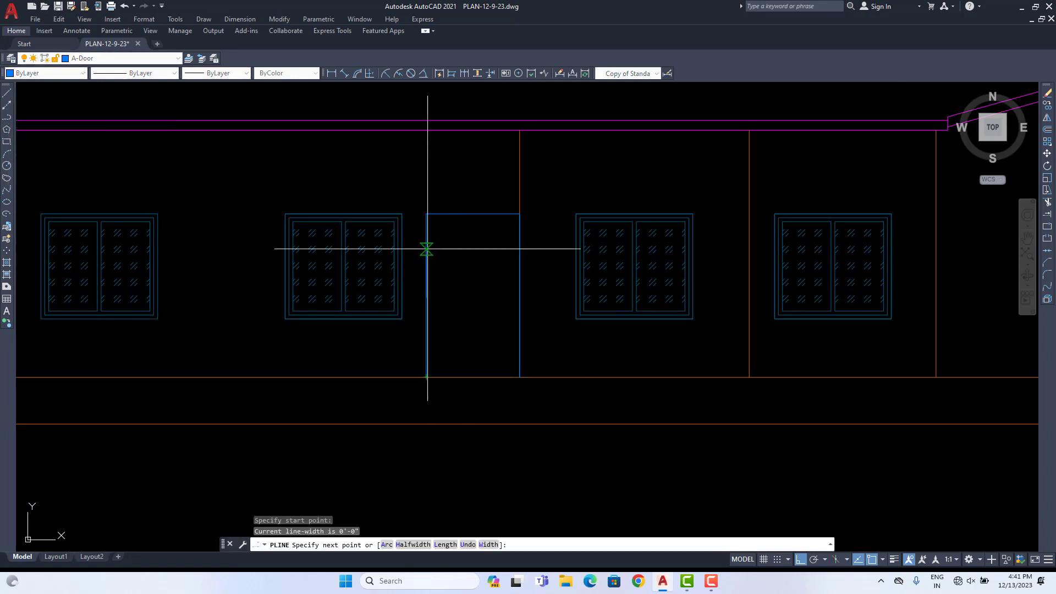
click(427, 214)
click(519, 377)
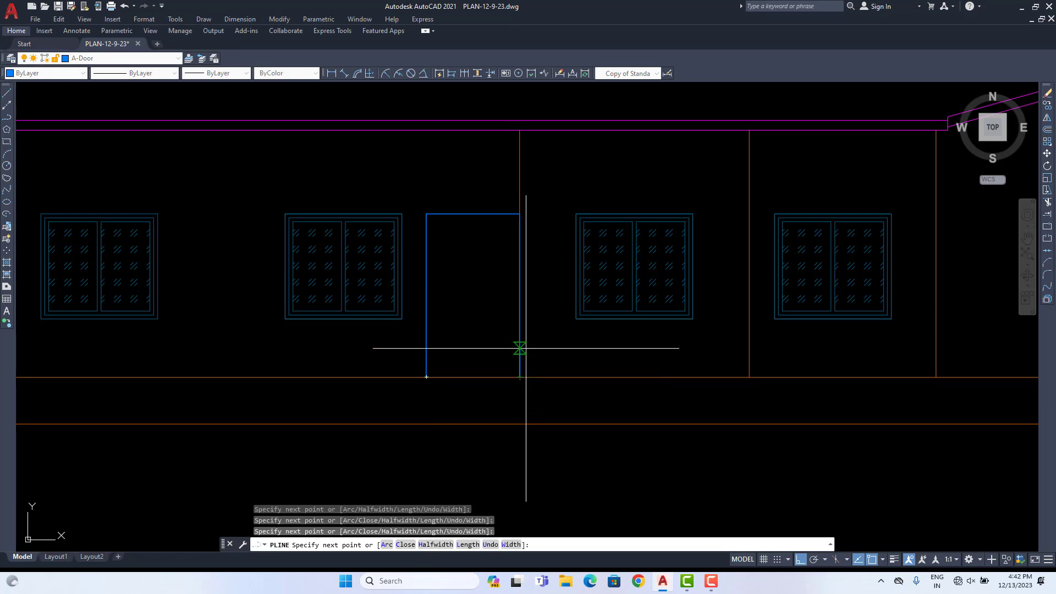
key(Escape)
Step: Offset the traced door outline 2" inward to form the door frame
text(o)
key(Return)
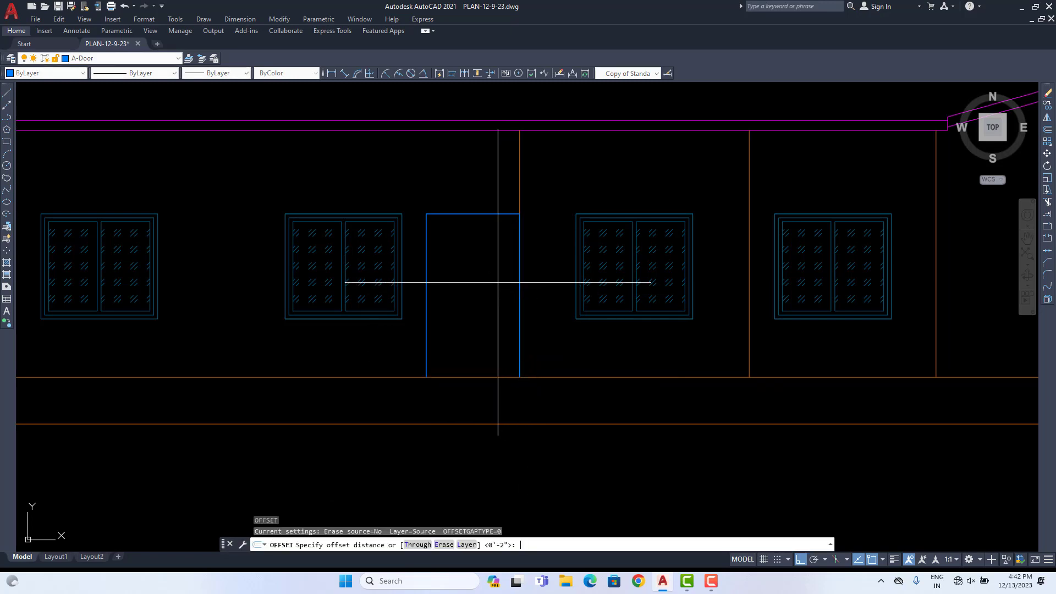
text(2")
key(Return)
click(483, 214)
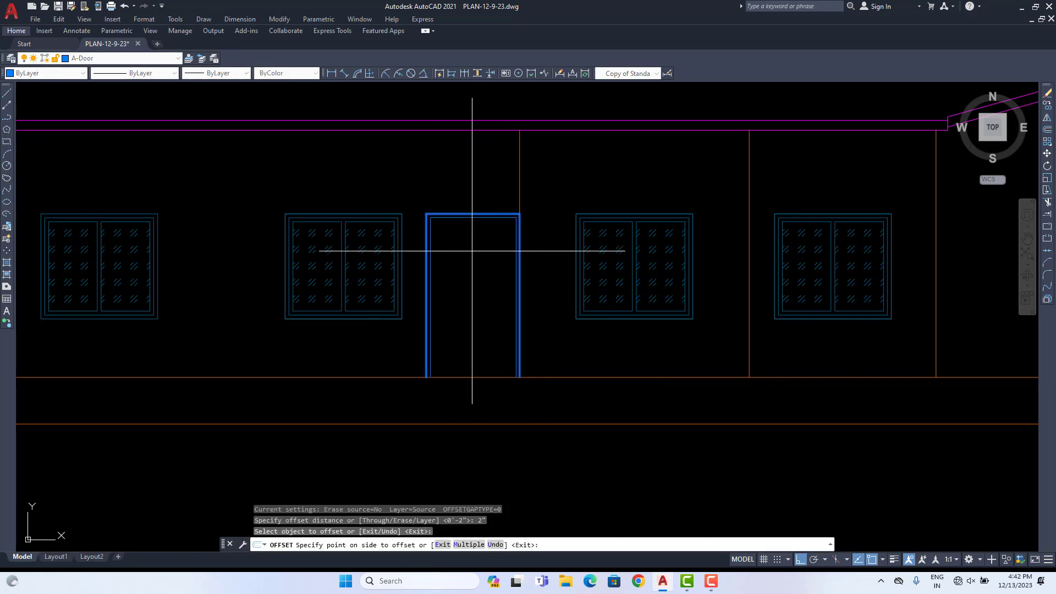
click(473, 252)
Step: Draw lines closing the feet of both door frame legs along the floor line, and erase the segment between the legs
scroll(474, 254, up, 2)
middle_drag(469, 254, 484, 220)
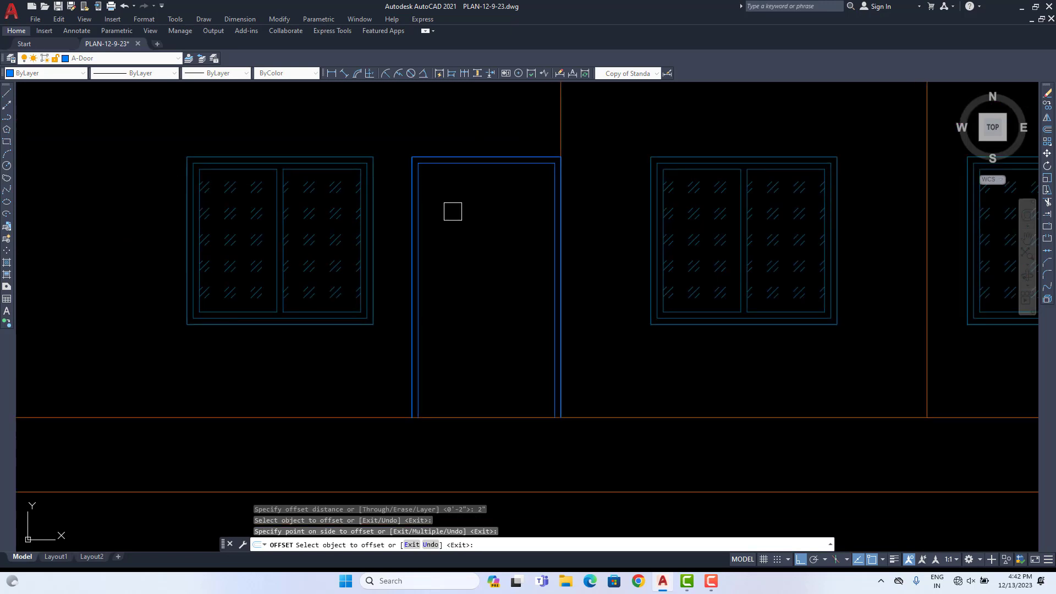
click(7, 93)
scroll(437, 414, up, 4)
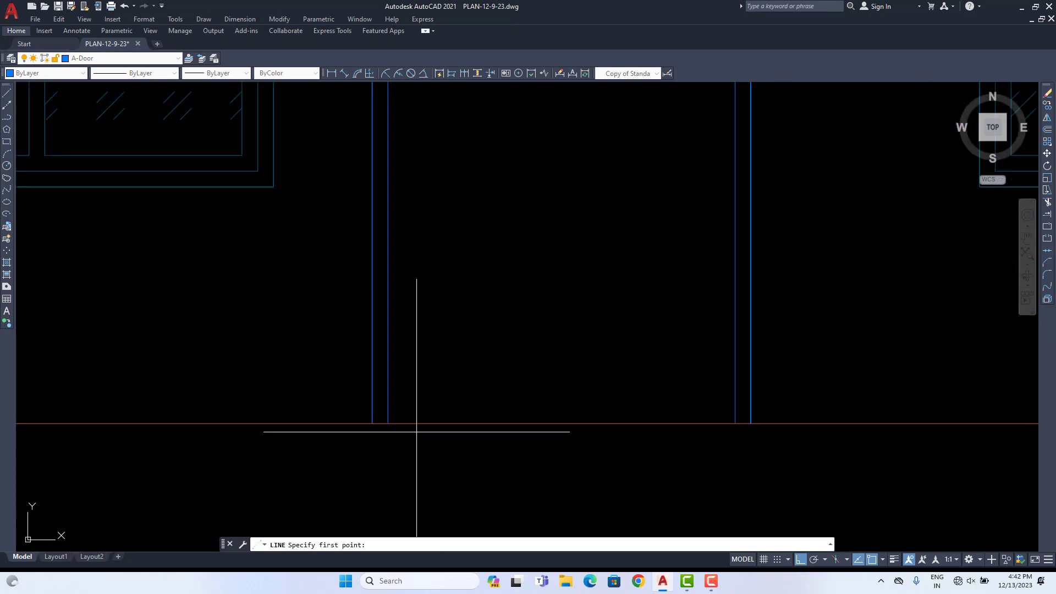
click(372, 422)
click(388, 422)
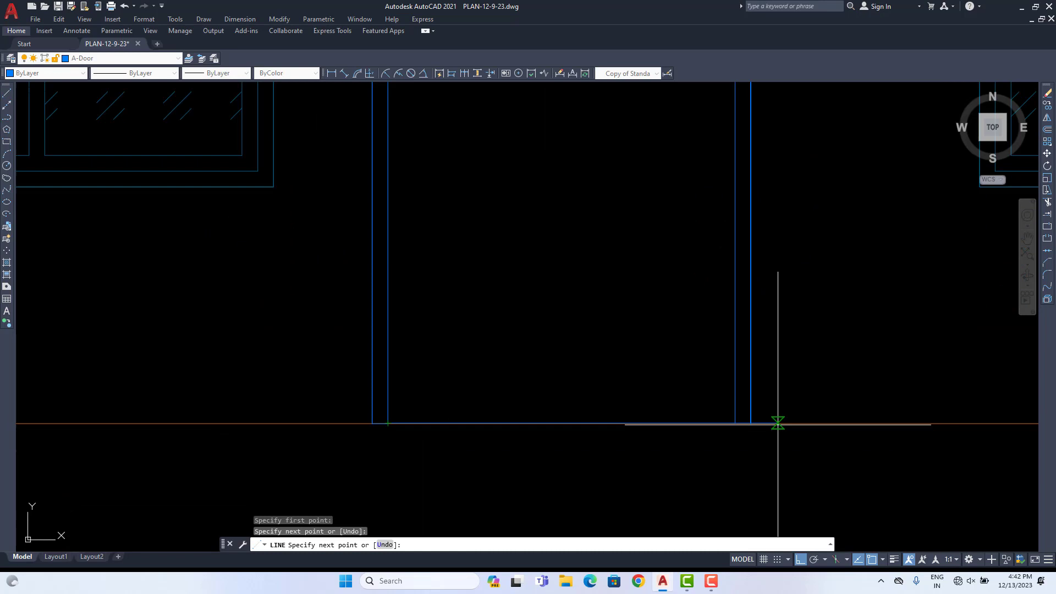
click(735, 423)
click(750, 423)
key(Escape)
click(629, 423)
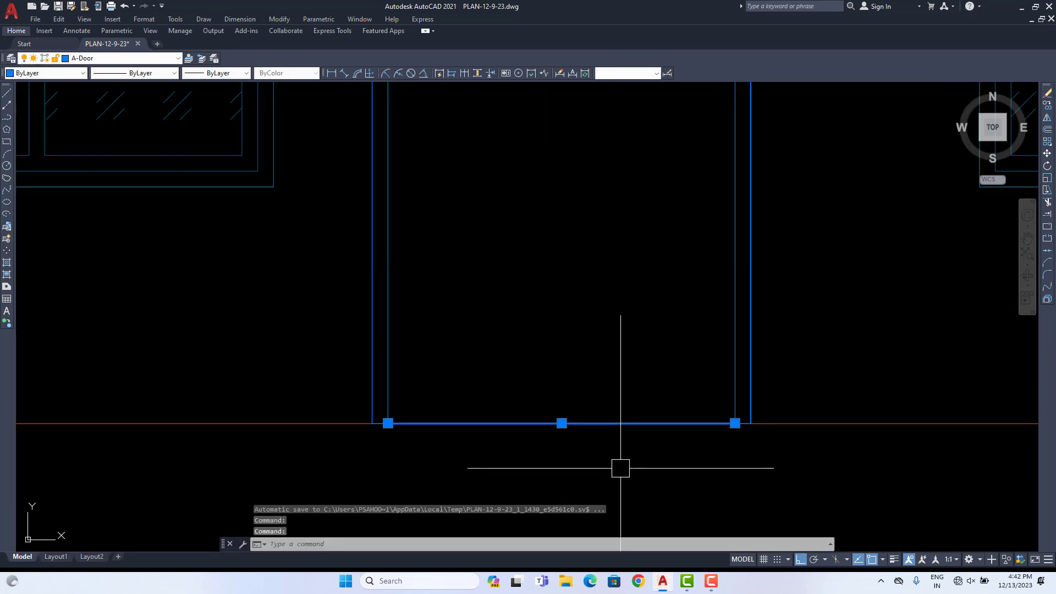
key(Delete)
Step: Join the door frame's outer and inner outlines and the two foot lines into a single polyline
scroll(620, 467, down, 4)
click(506, 131)
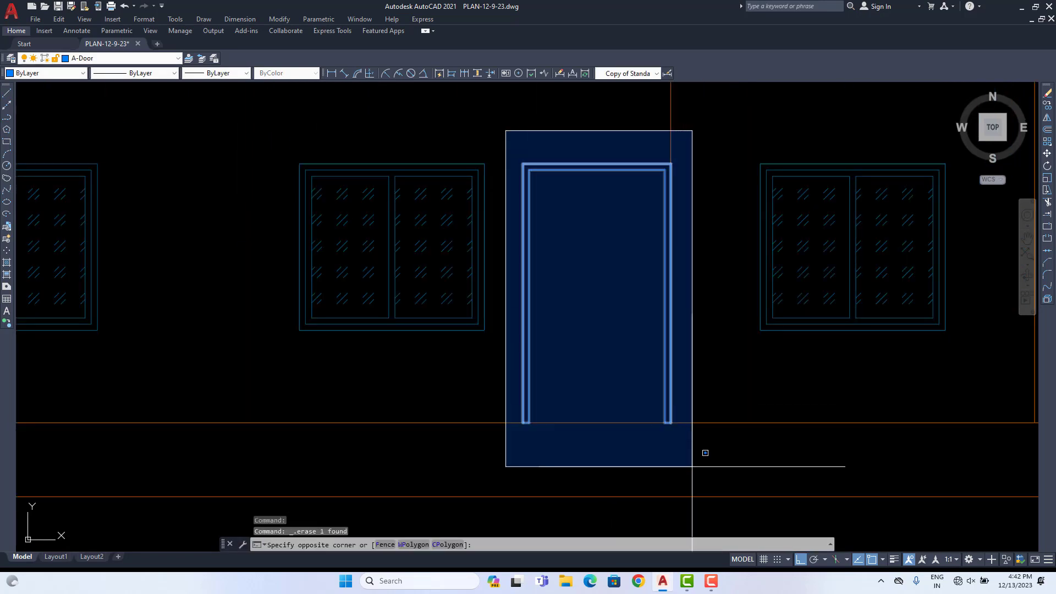
click(705, 452)
text(J)
key(Return)
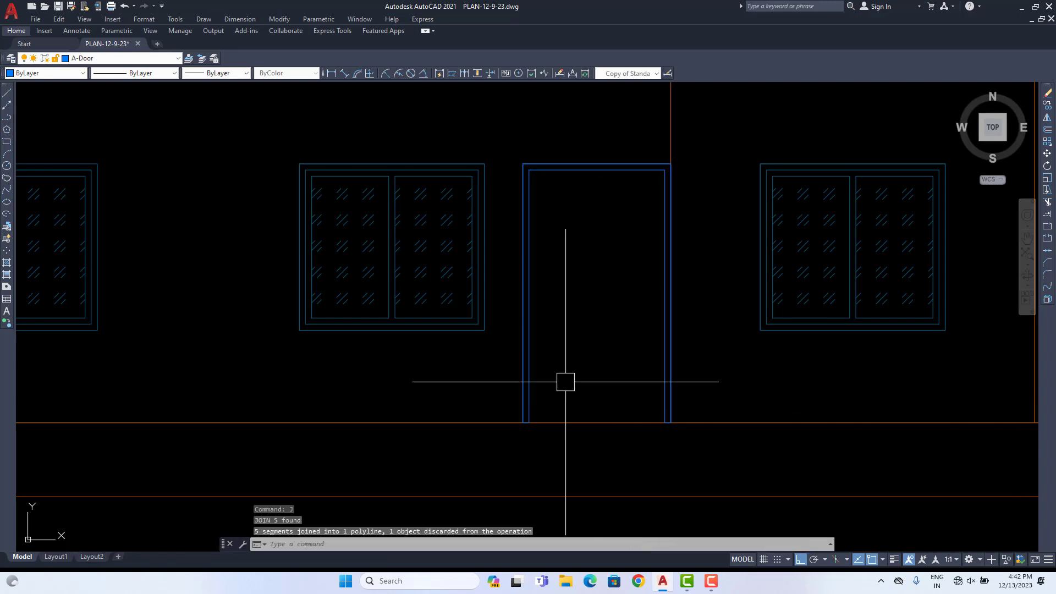
Step: Draw a vertical centre line from the midpoint of the frame's inner top edge down to the floor line
scroll(585, 368, down, 1)
scroll(528, 333, up, 1)
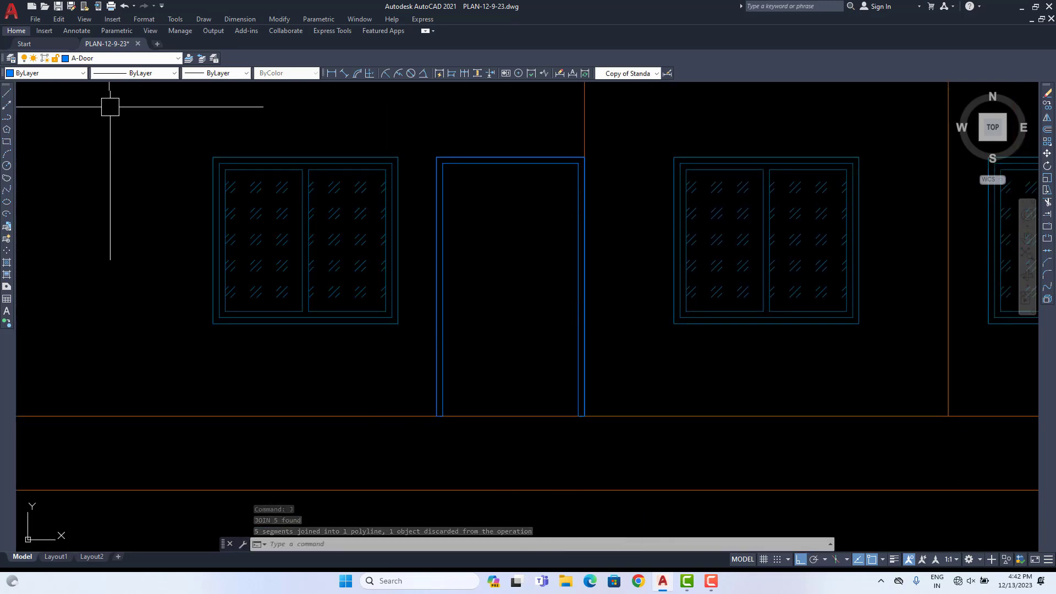
click(8, 93)
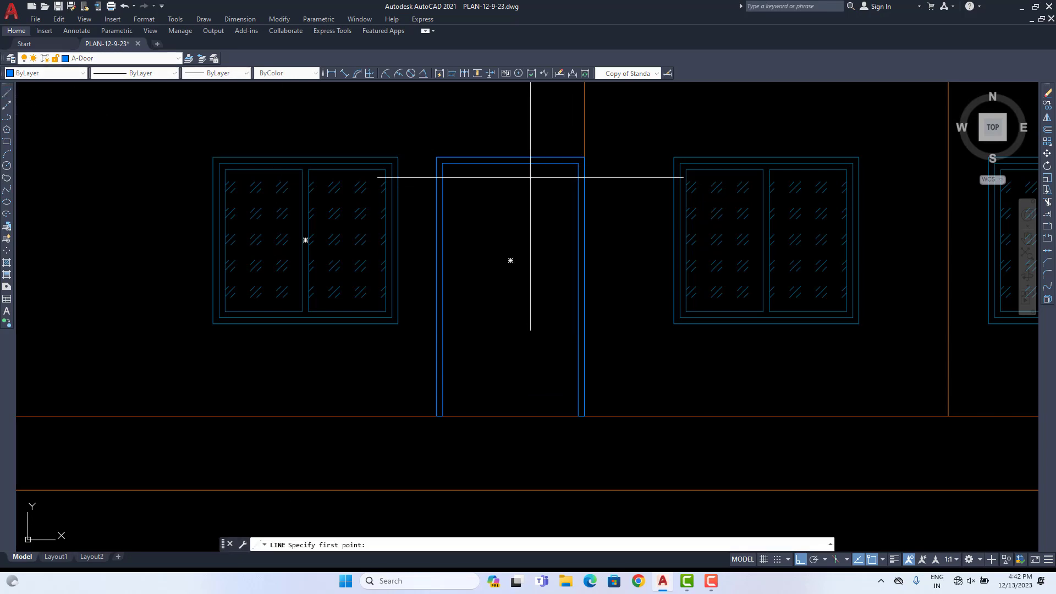
click(510, 163)
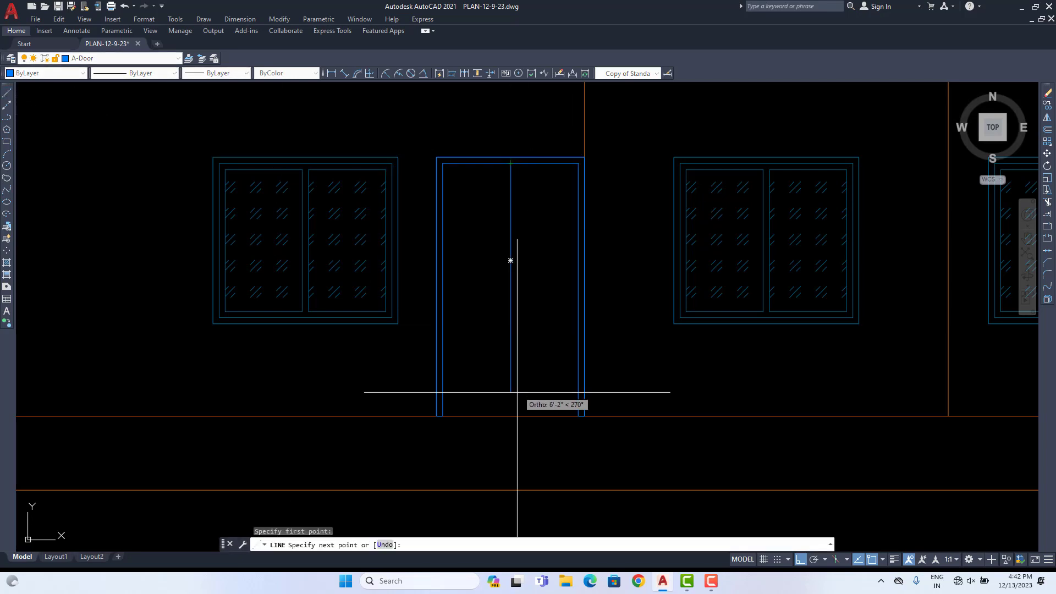
key(space)
key(space)
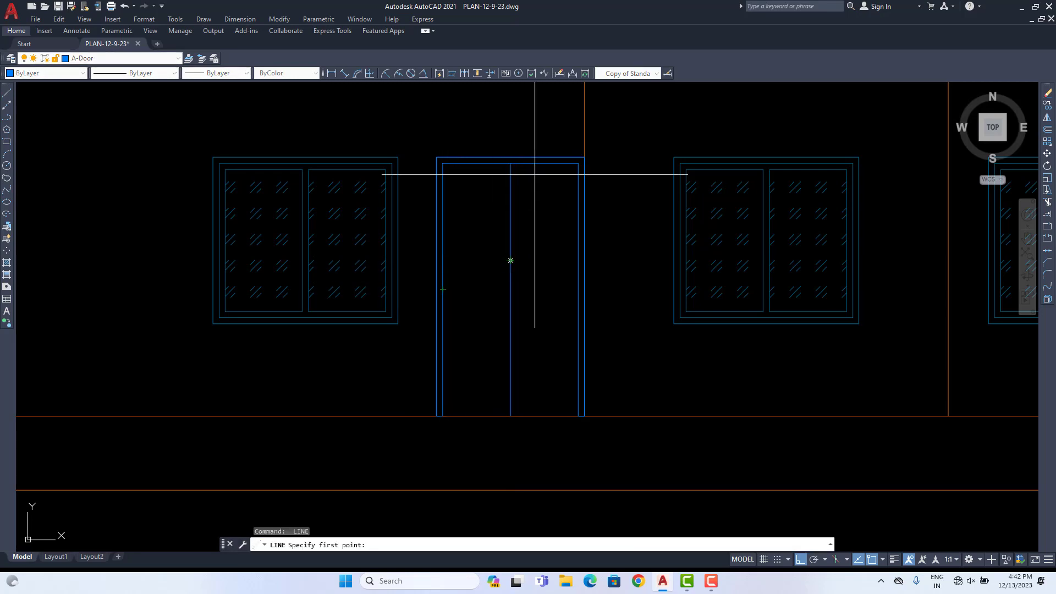
key(Escape)
Step: Draw a horizontal line across the door at mid-height from the centre line to the right inner edge, and stretch it to the left inner edge
text(l)
key(space)
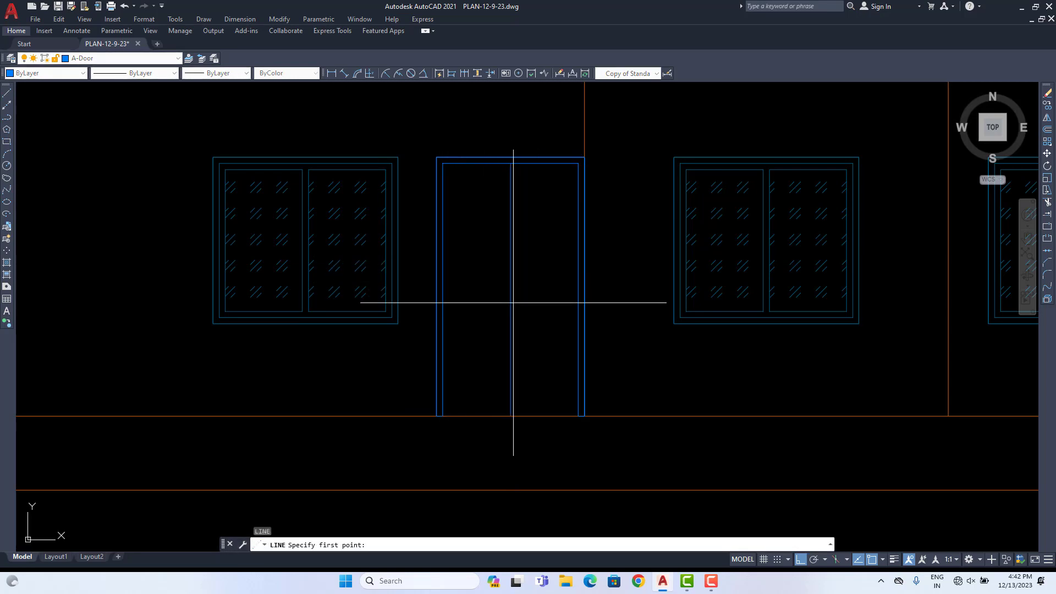
click(510, 289)
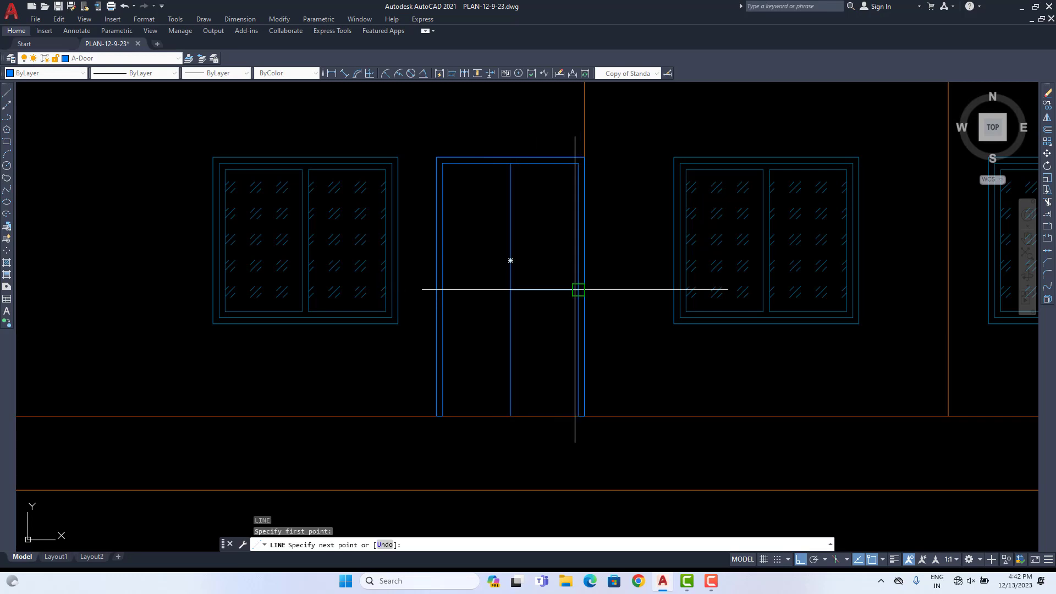
click(578, 289)
key(Escape)
click(547, 288)
click(510, 289)
click(443, 289)
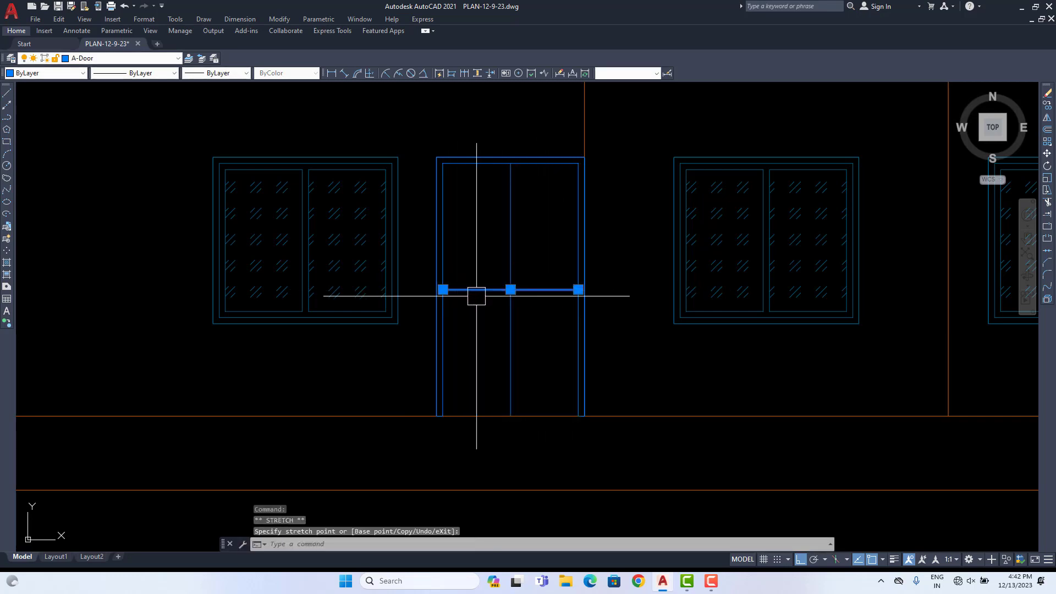
key(Escape)
scroll(488, 325, down, 1)
scroll(487, 291, up, 3)
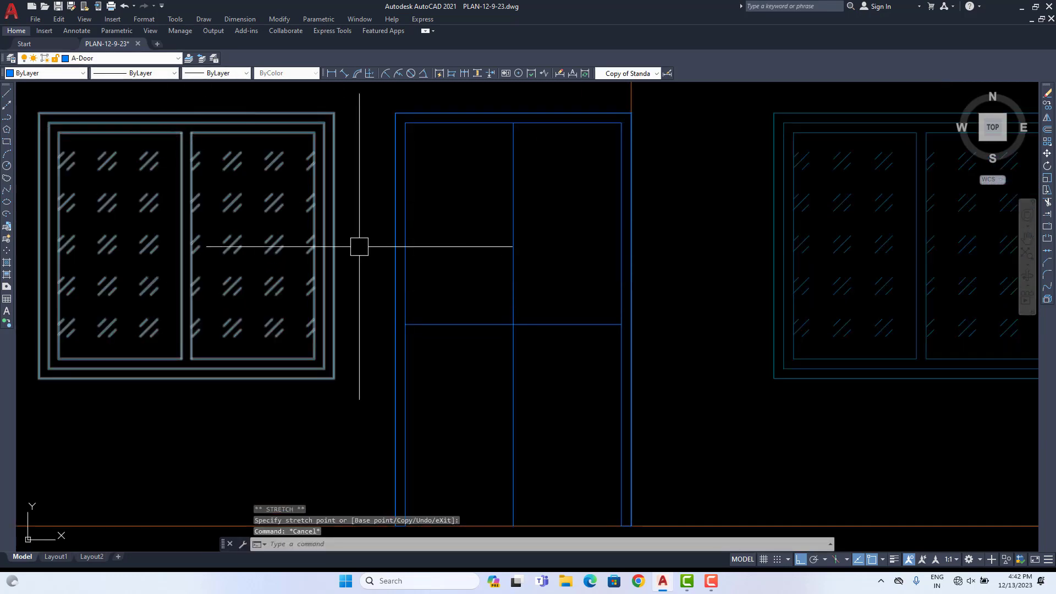
middle_drag(474, 254, 455, 239)
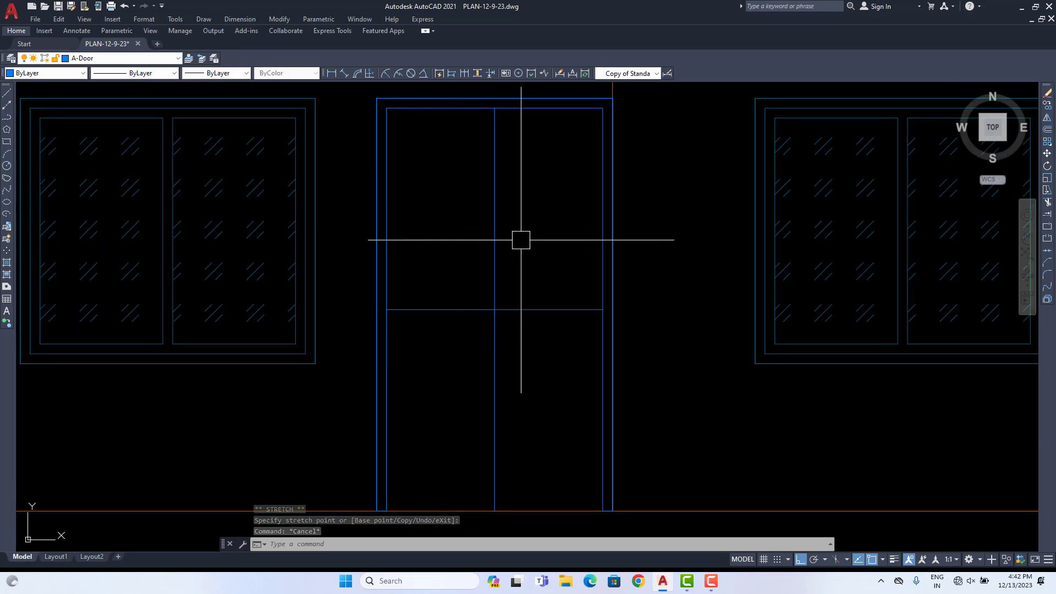
text(o)
key(Return)
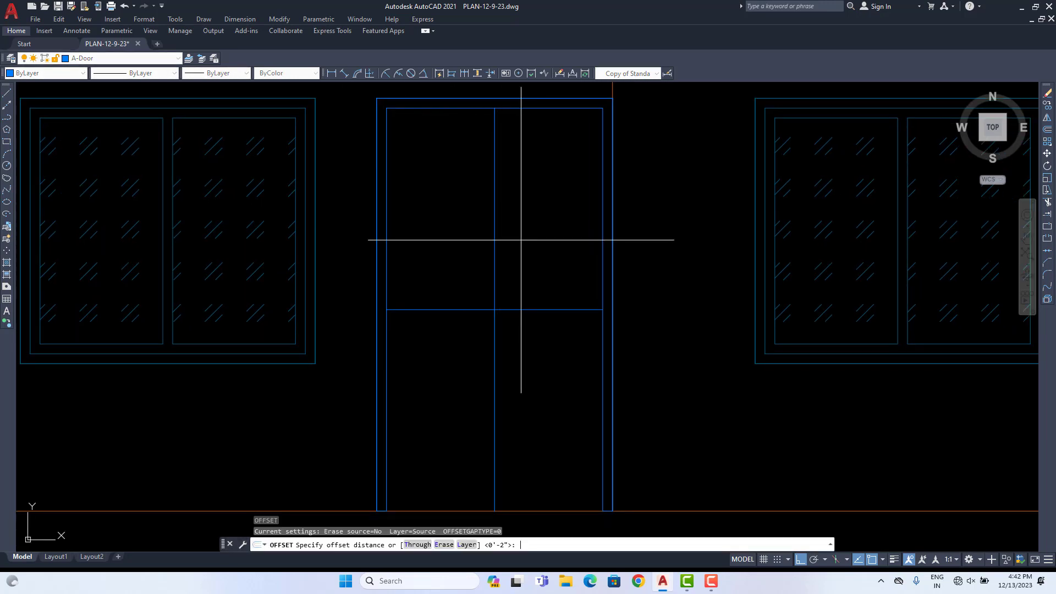
text(2)
key(Return)
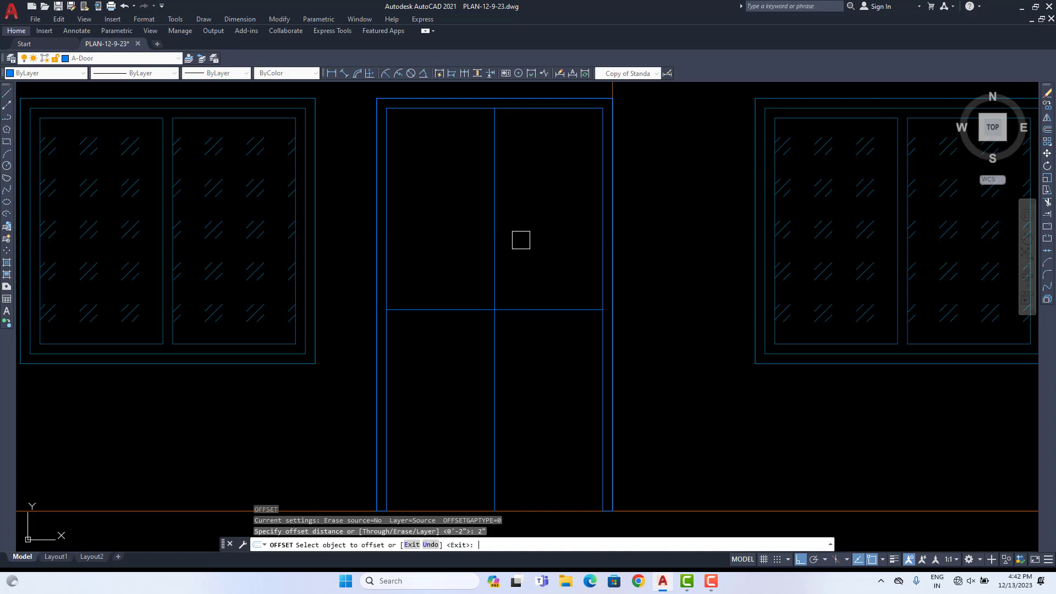
click(455, 106)
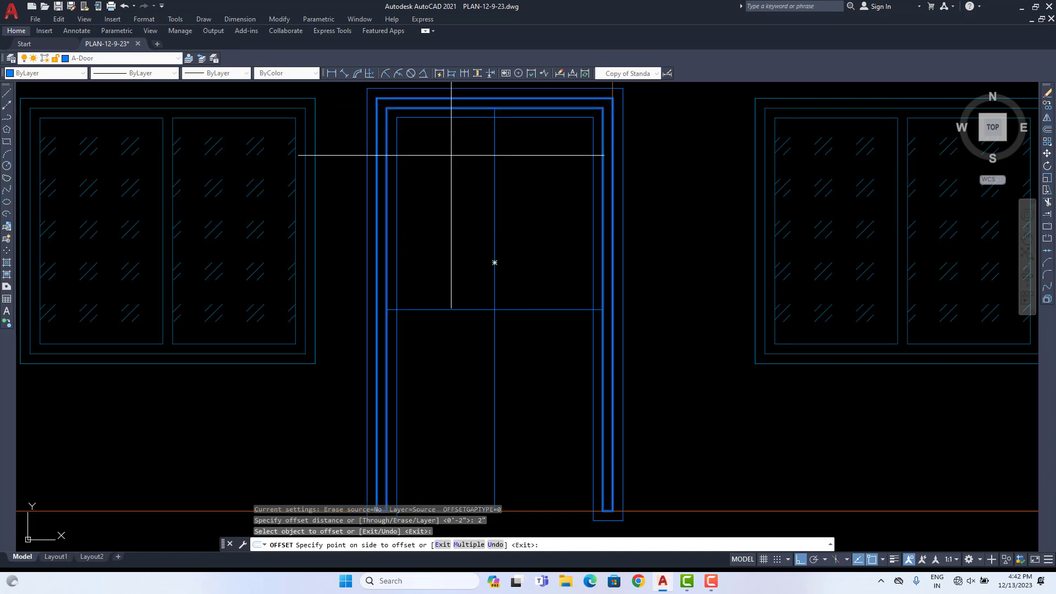
key(Escape)
key(Escape)
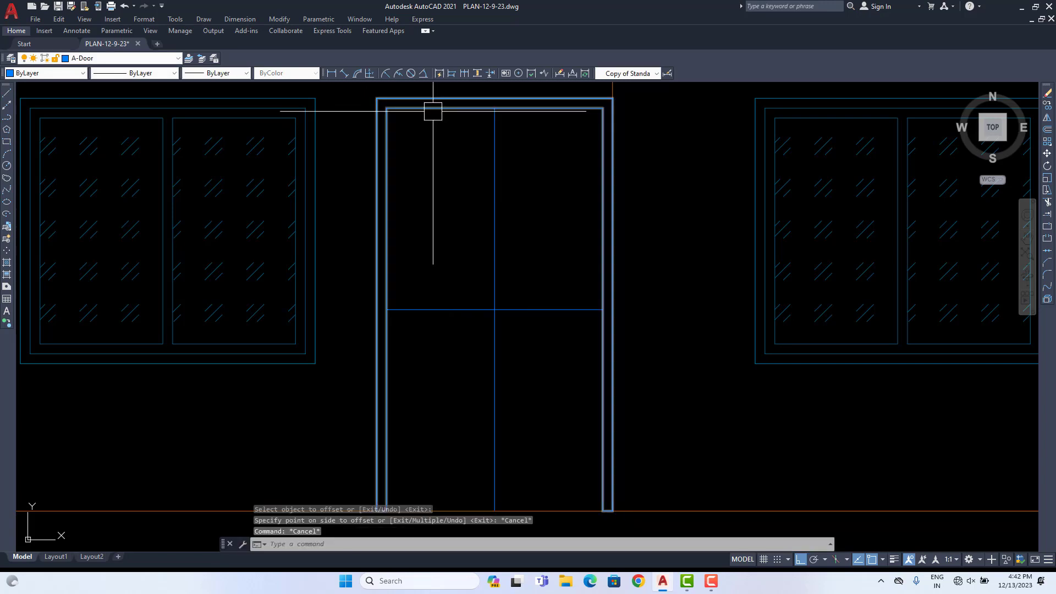
key(Escape)
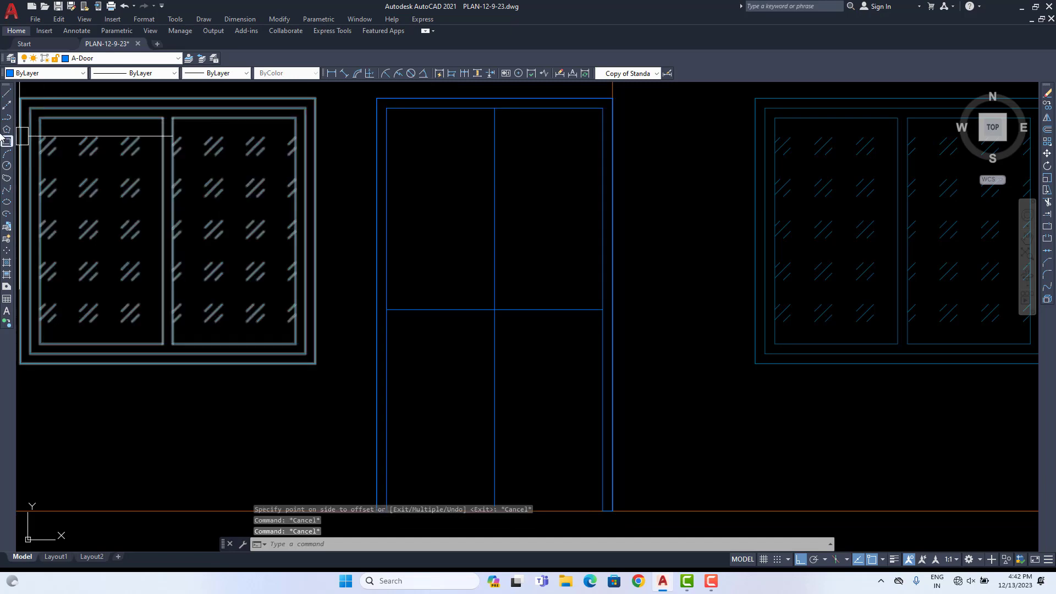
Step: Trace the frame's inner left, top and right edges with an open polyline ending at the floor line
click(6, 117)
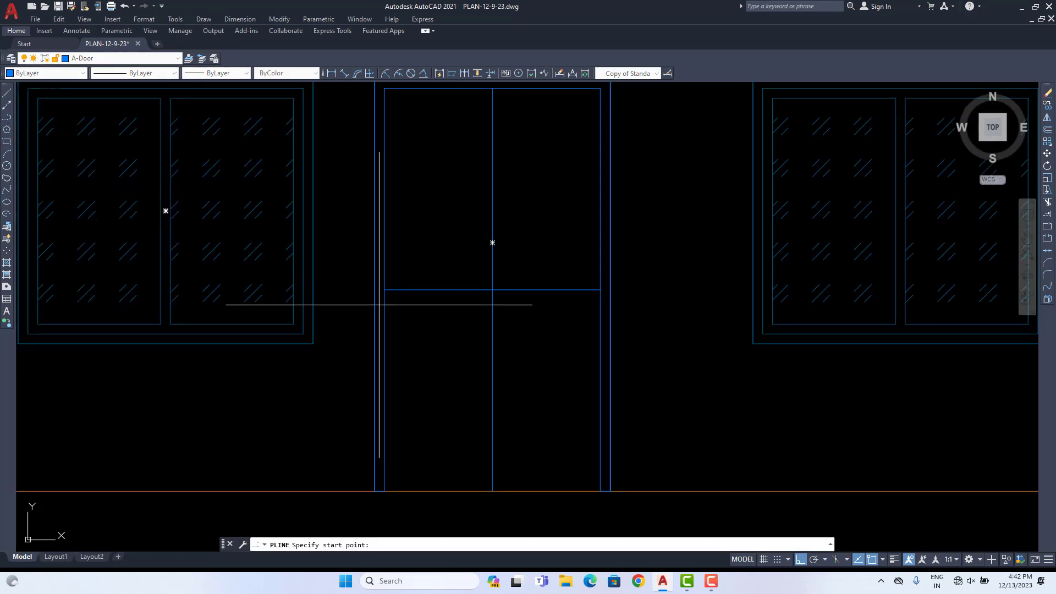
click(392, 483)
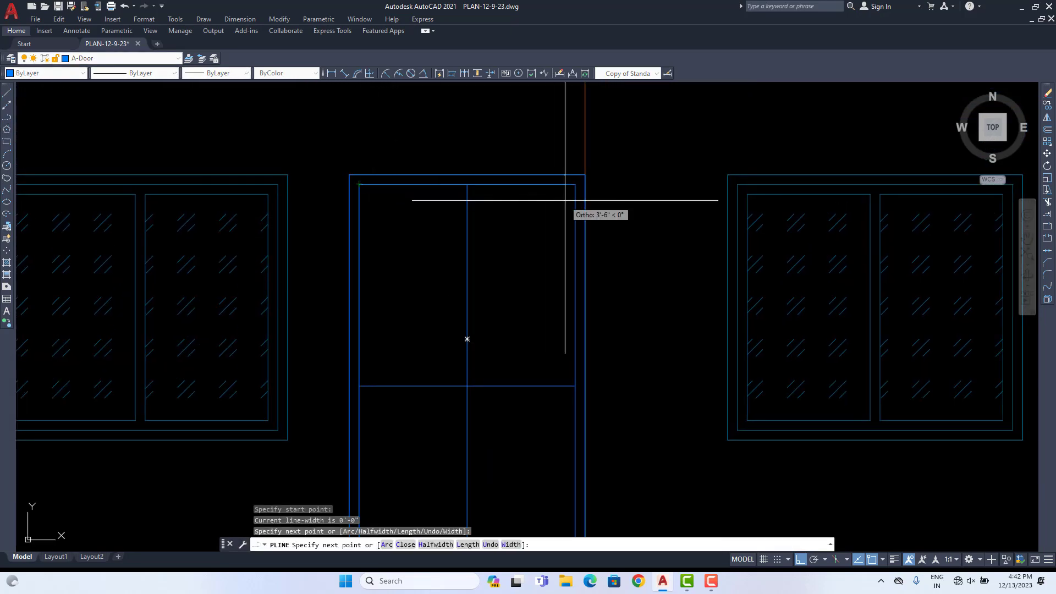
click(575, 183)
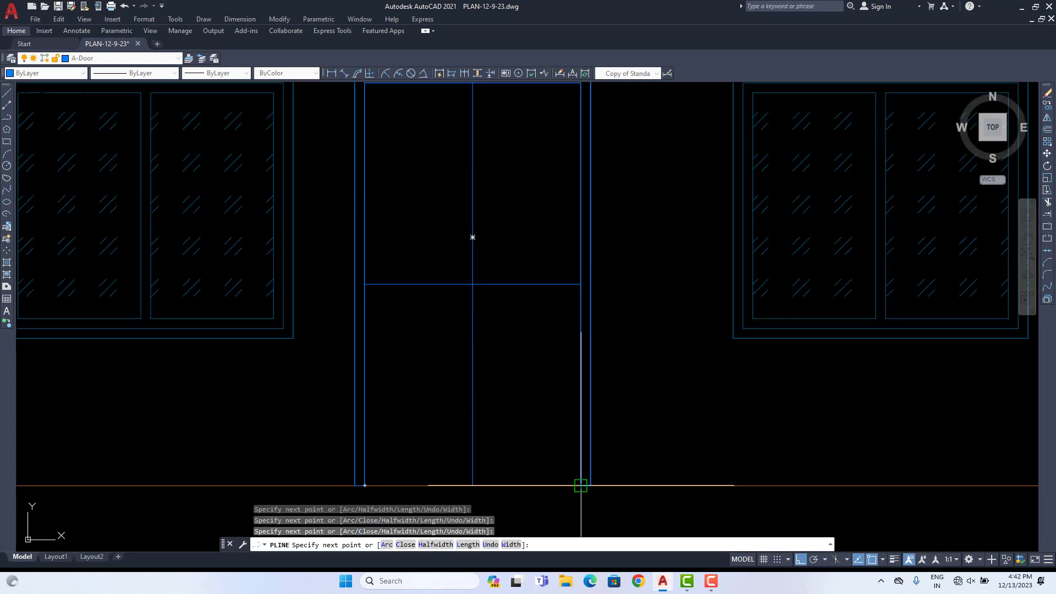
key(Escape)
key(Escape)
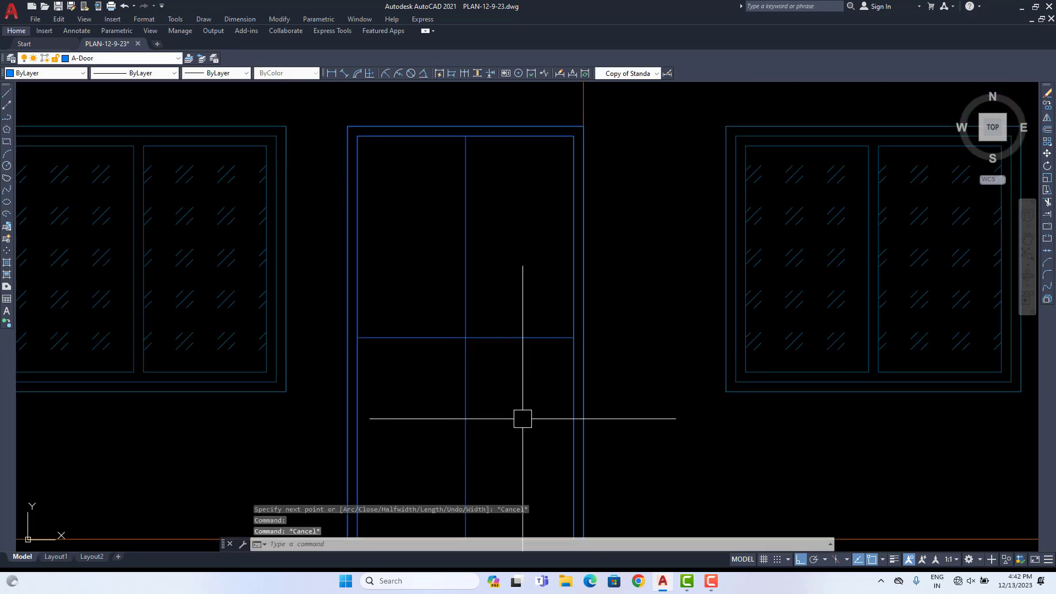
Step: Offset the traced inner frame outline 2" inward to form the door leaf border
text(o)
key(Return)
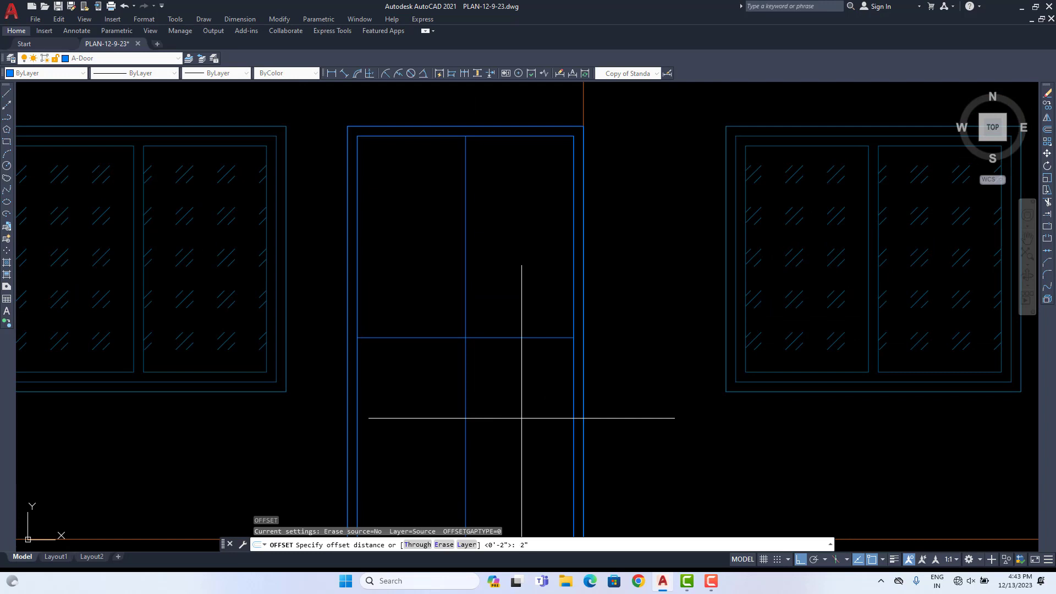
text(2)
key(Return)
click(513, 140)
click(516, 231)
Step: Offset the door's vertical centre line 1" to each side
scroll(517, 218, down, 4)
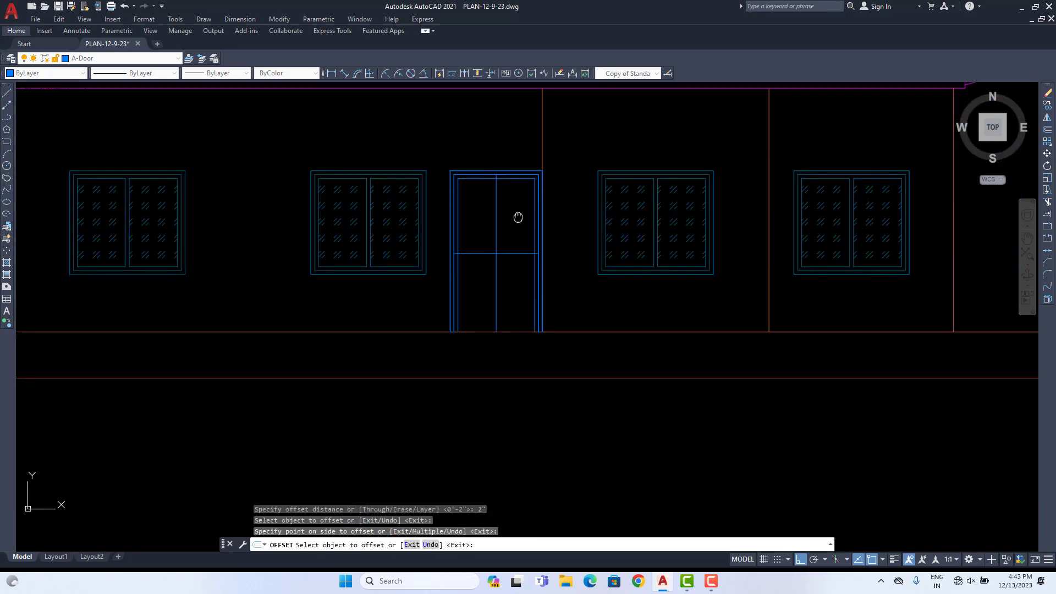
scroll(517, 218, up, 4)
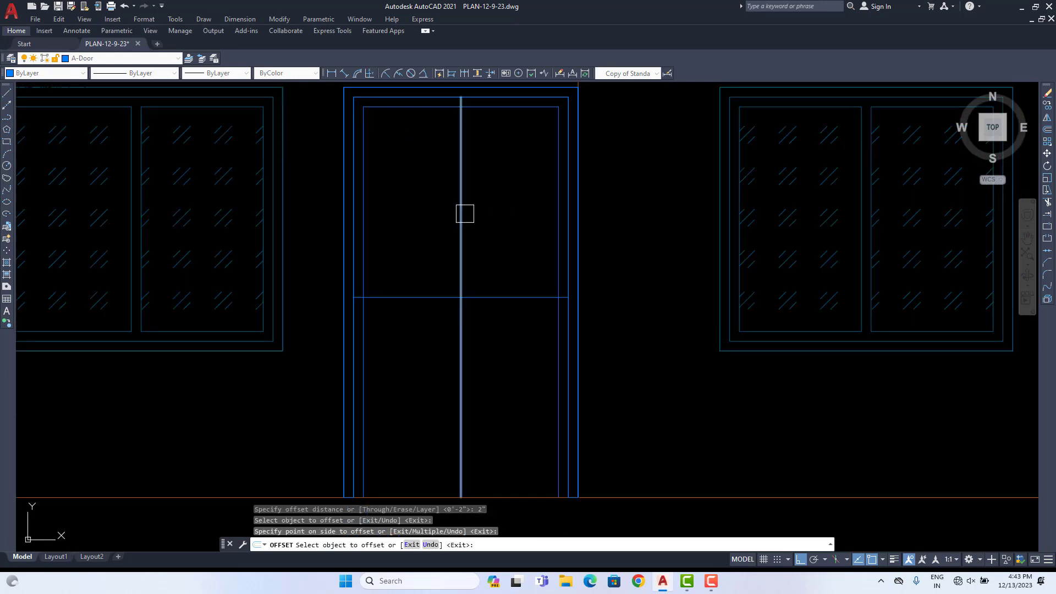
key(Return)
key(Return)
key(Escape)
text(o)
key(Return)
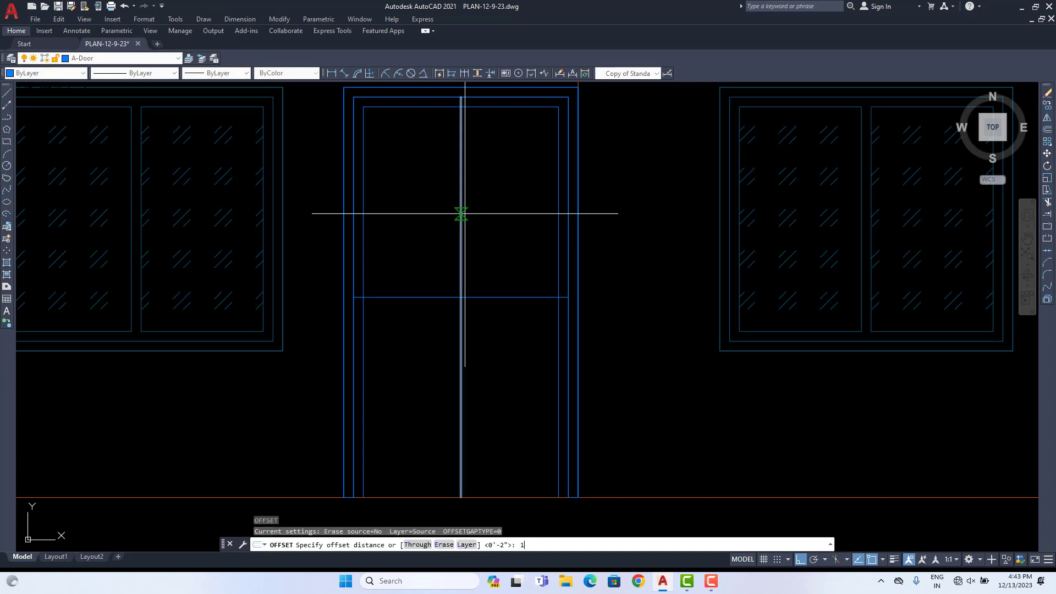
text(1")
key(Return)
click(462, 214)
click(466, 219)
scroll(464, 223, up, 2)
click(459, 217)
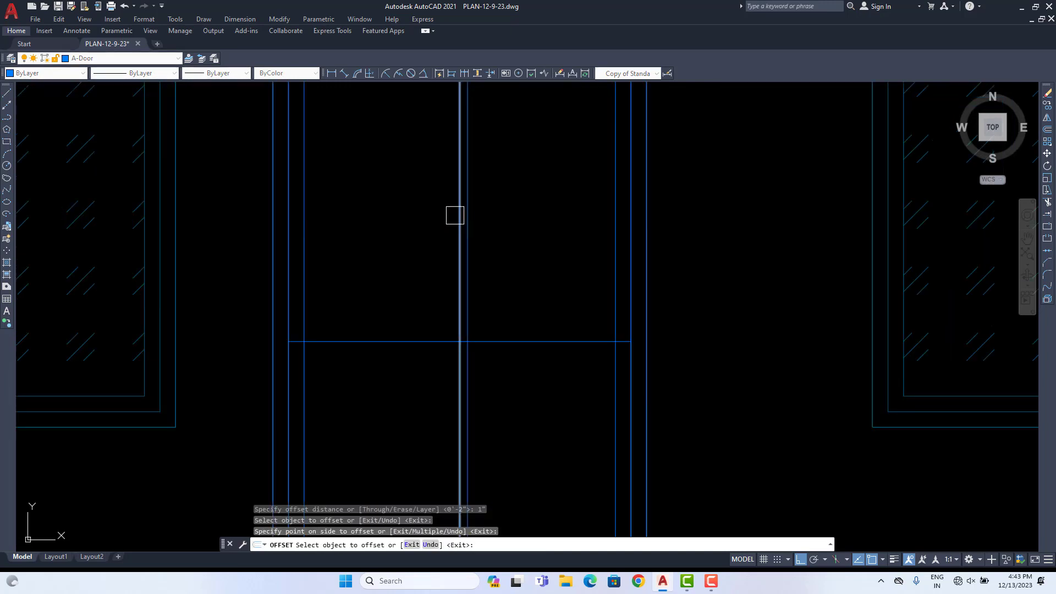
click(455, 215)
Step: Offset the door's horizontal mid-height line 1" above and below
click(464, 349)
click(423, 308)
click(422, 340)
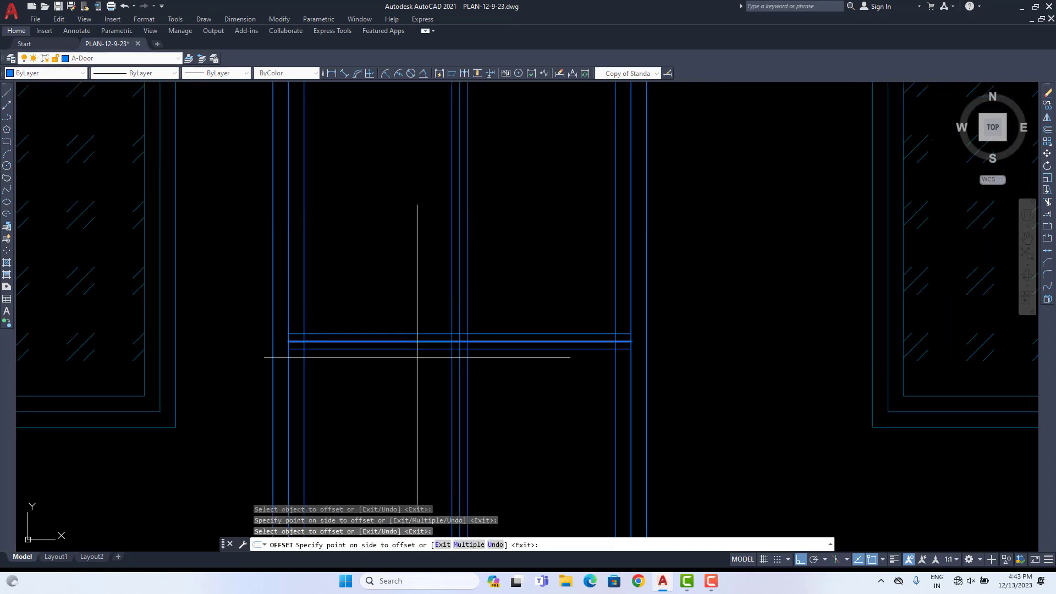
click(427, 418)
scroll(467, 385, down, 4)
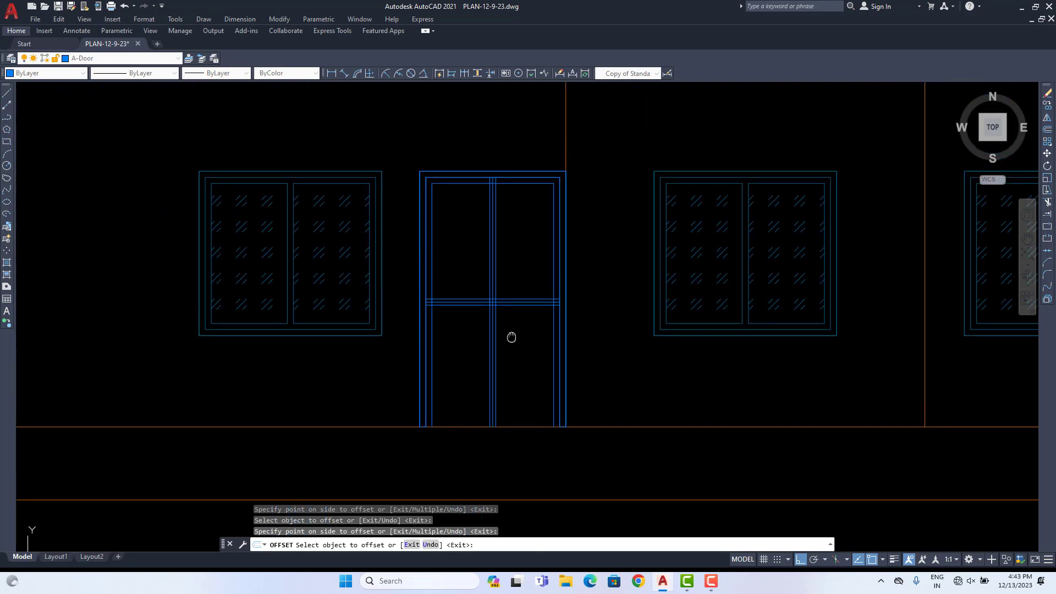
scroll(498, 310, up, 4)
key(Escape)
Step: Erase the original vertical and horizontal centre lines between the offset pairs
scroll(488, 311, up, 4)
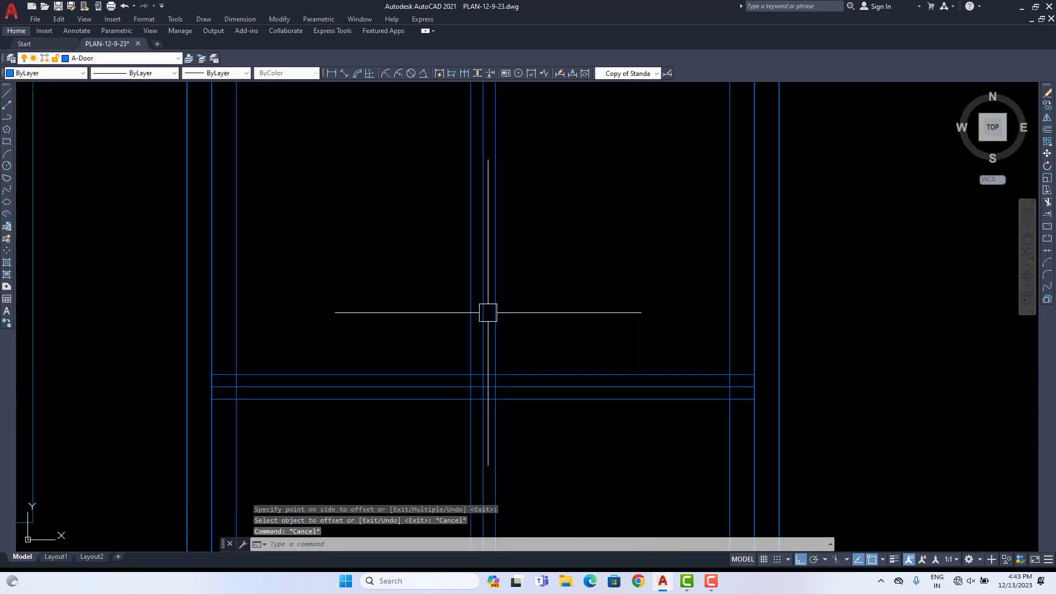
scroll(467, 363, up, 2)
click(443, 283)
click(399, 332)
key(Delete)
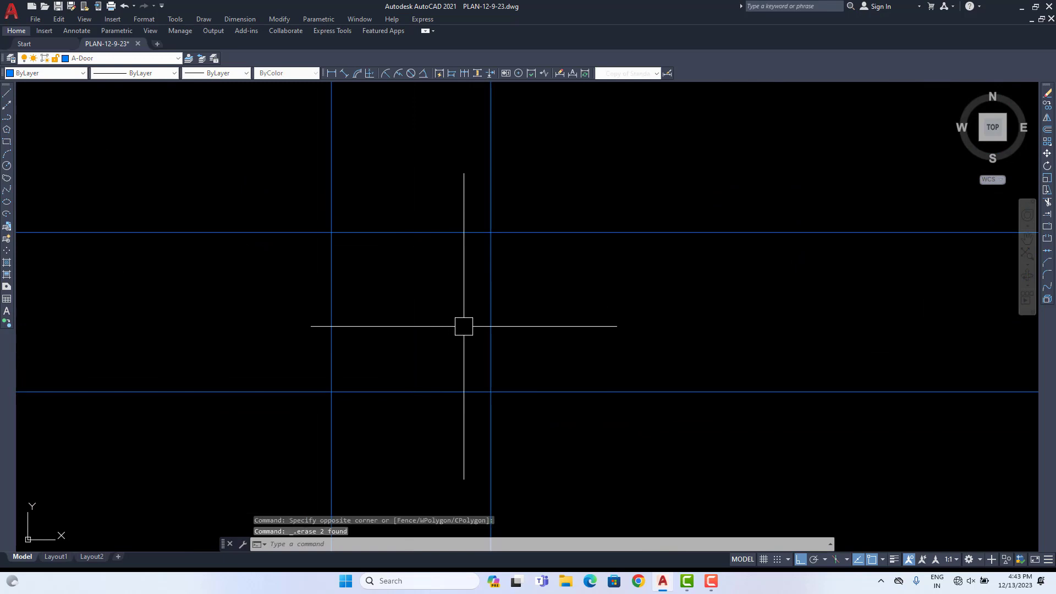
Step: Trim the overlapping rail and stile lines so the door is divided into four separate panels
text(tr)
key(Return)
click(384, 264)
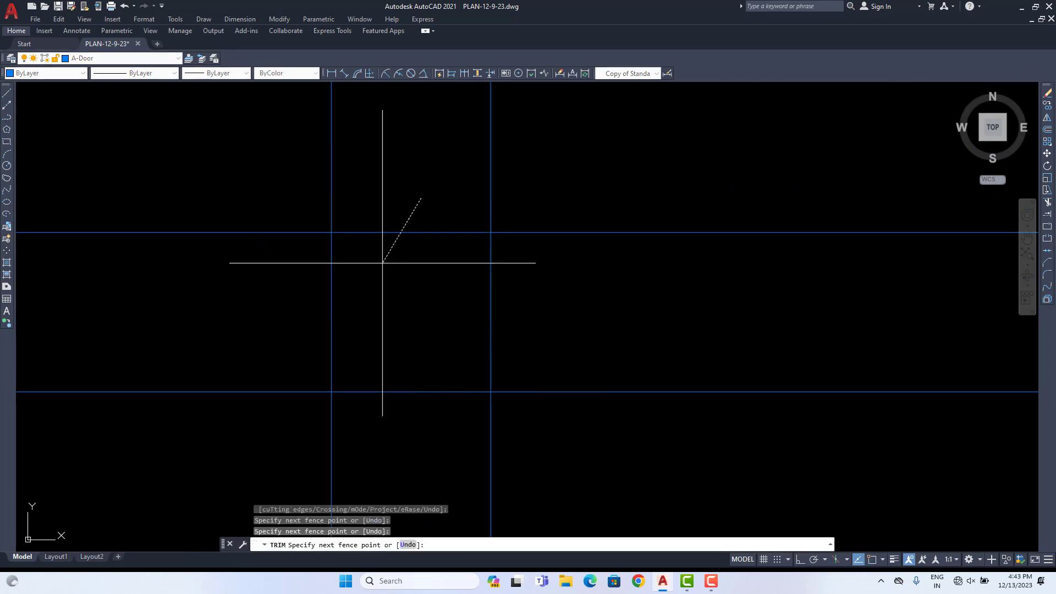
click(354, 328)
key(Return)
scroll(361, 334, down, 5)
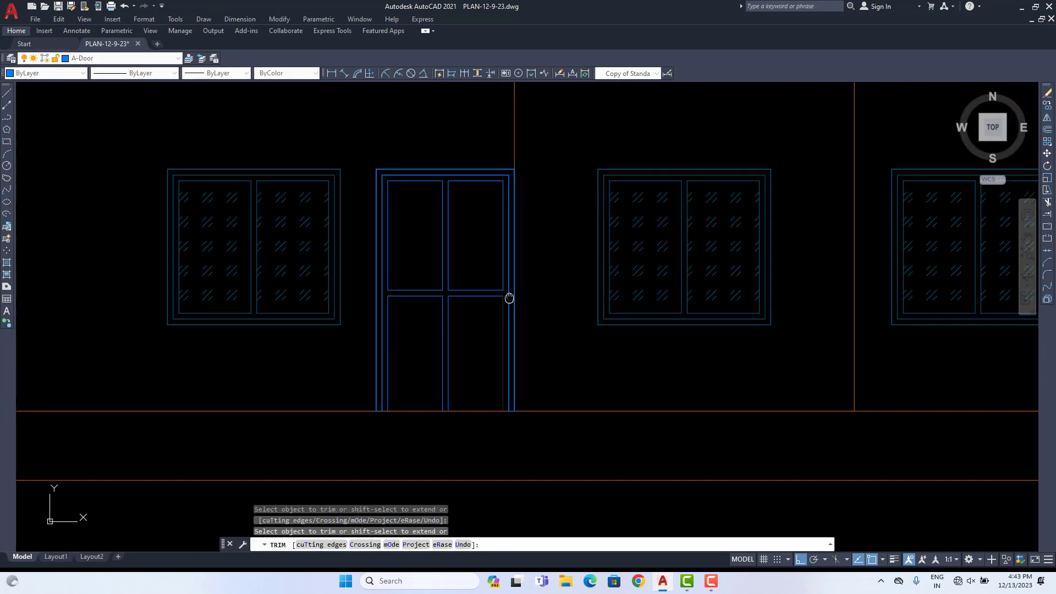
key(Escape)
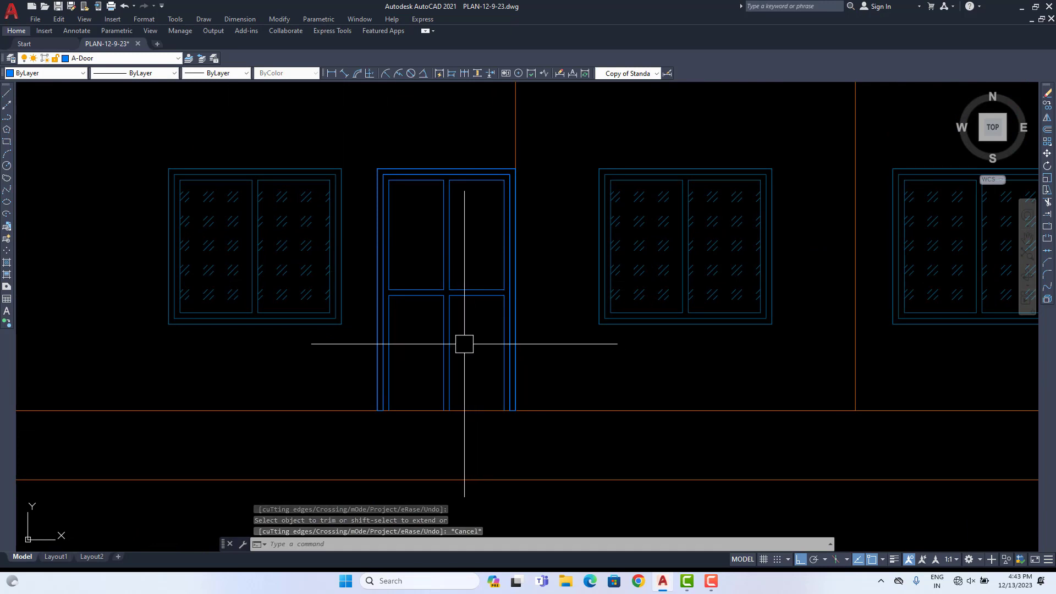
Step: Copy the middle rail's line pairs straight down to the floor line to form the door's bottom rail
scroll(423, 330, up, 2)
middle_drag(391, 321, 396, 349)
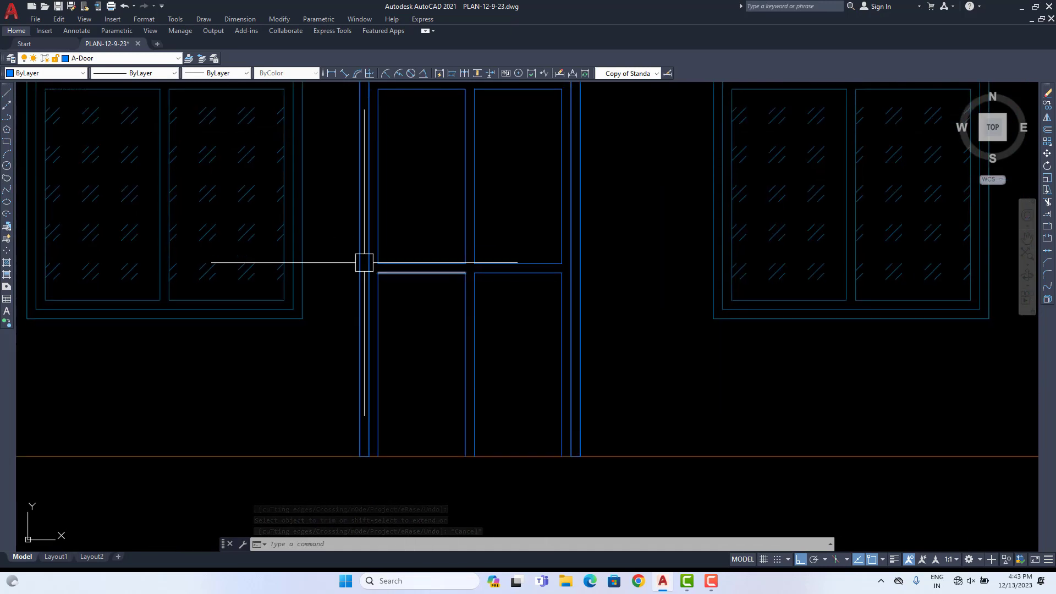
click(336, 237)
click(610, 304)
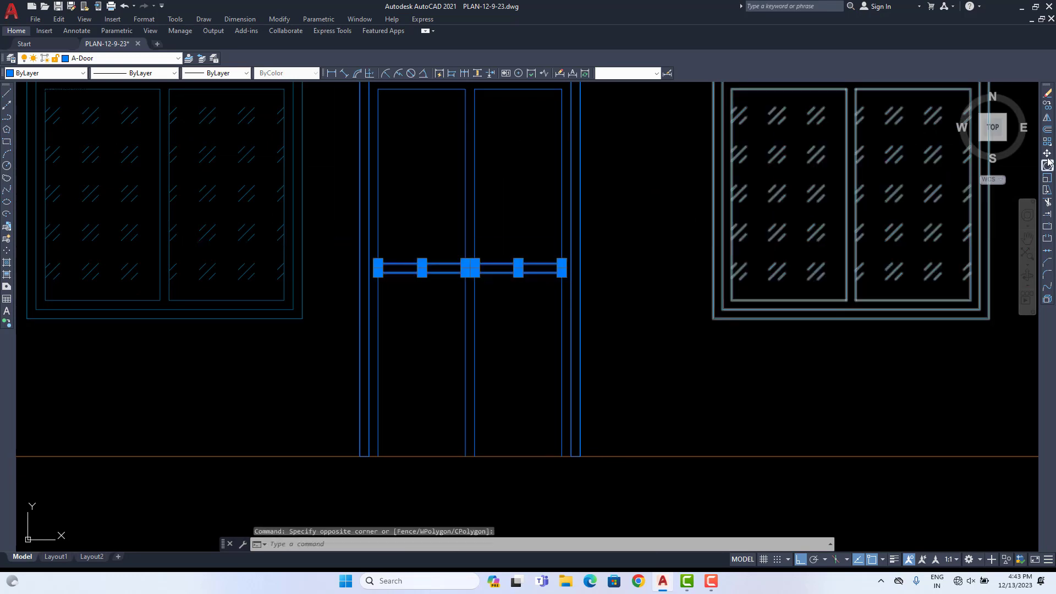
click(1048, 106)
click(474, 272)
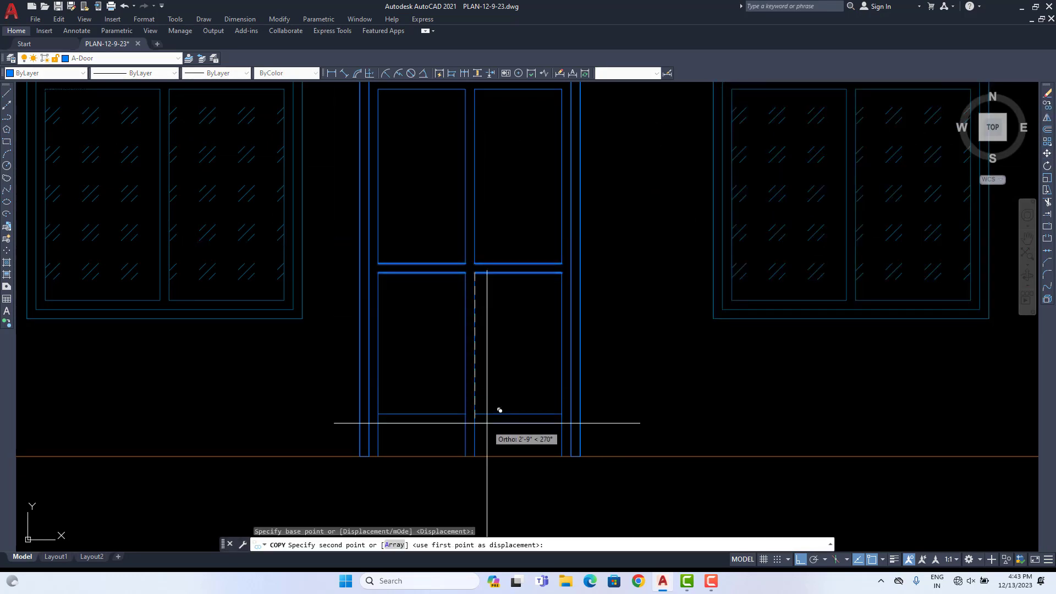
click(483, 455)
Step: Trim the vertical panel lines that run below the upper line of the bottom rail
scroll(514, 416, up, 4)
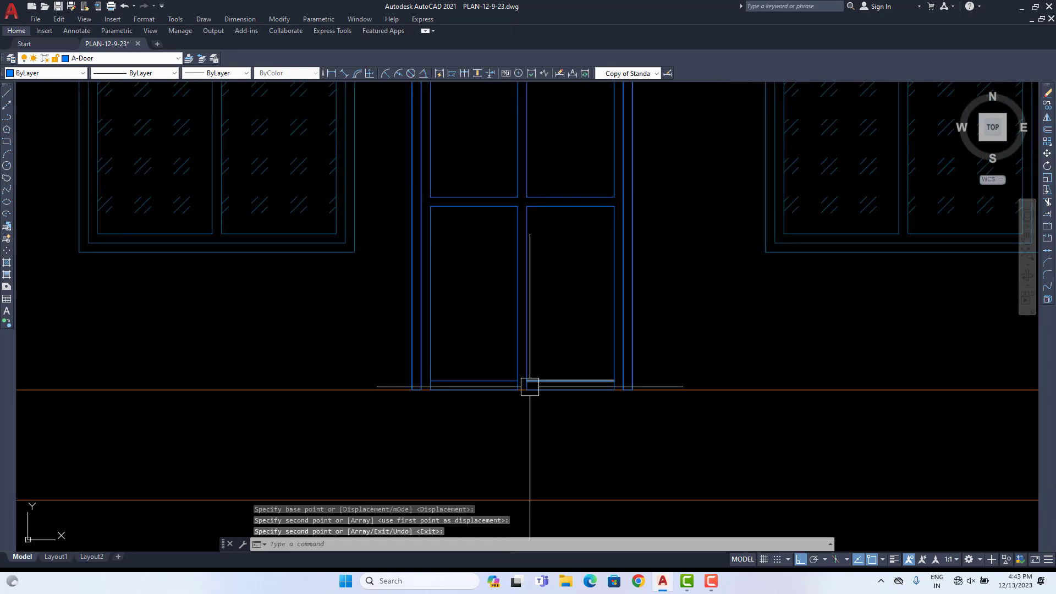
key(Escape)
text(tr)
key(Return)
scroll(526, 387, up, 2)
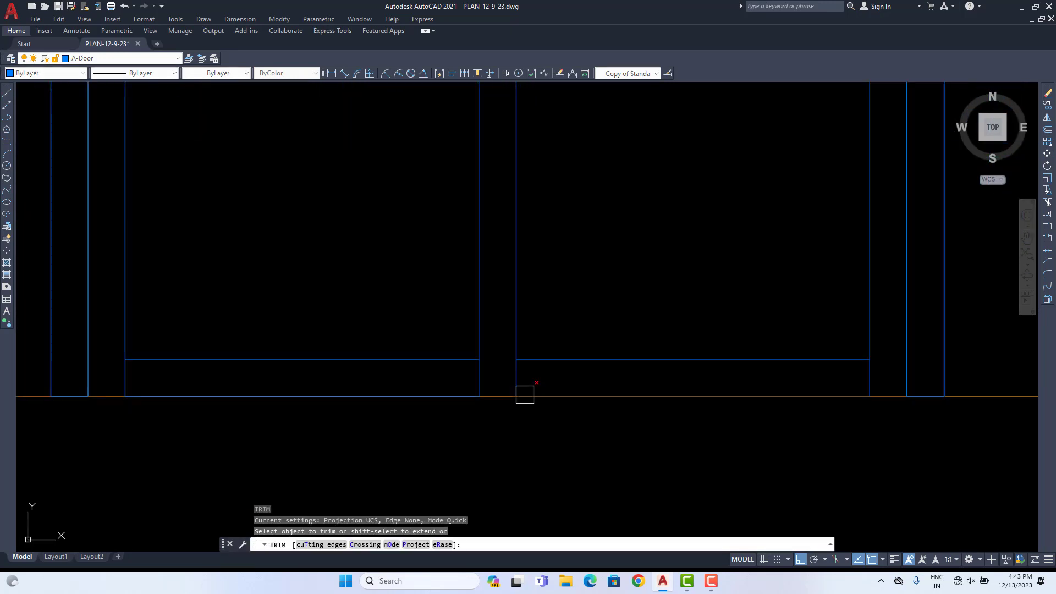
drag(525, 385, 452, 380)
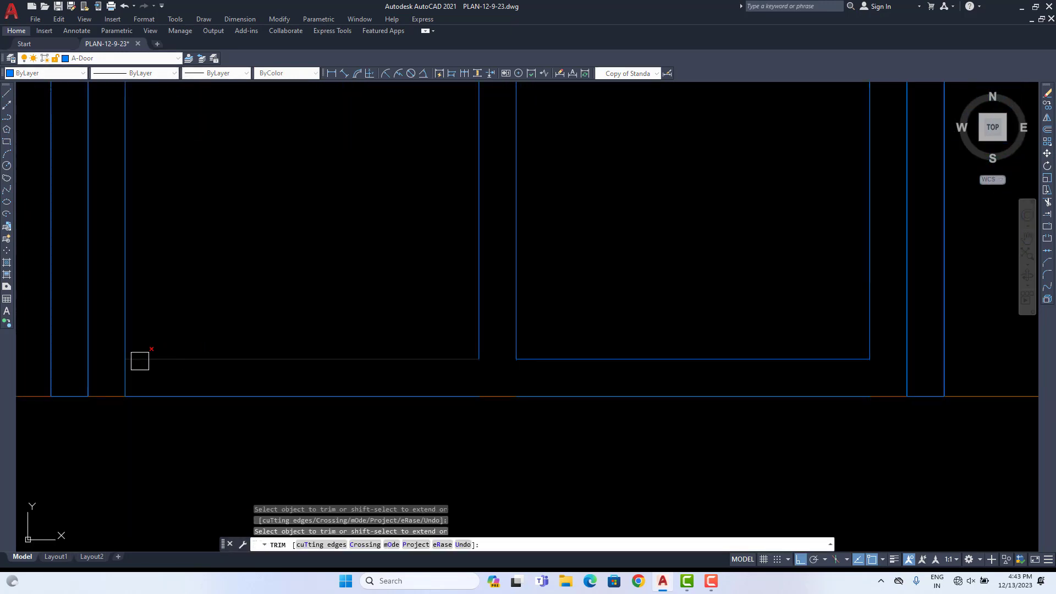
scroll(304, 370, down, 3)
scroll(302, 370, up, 2)
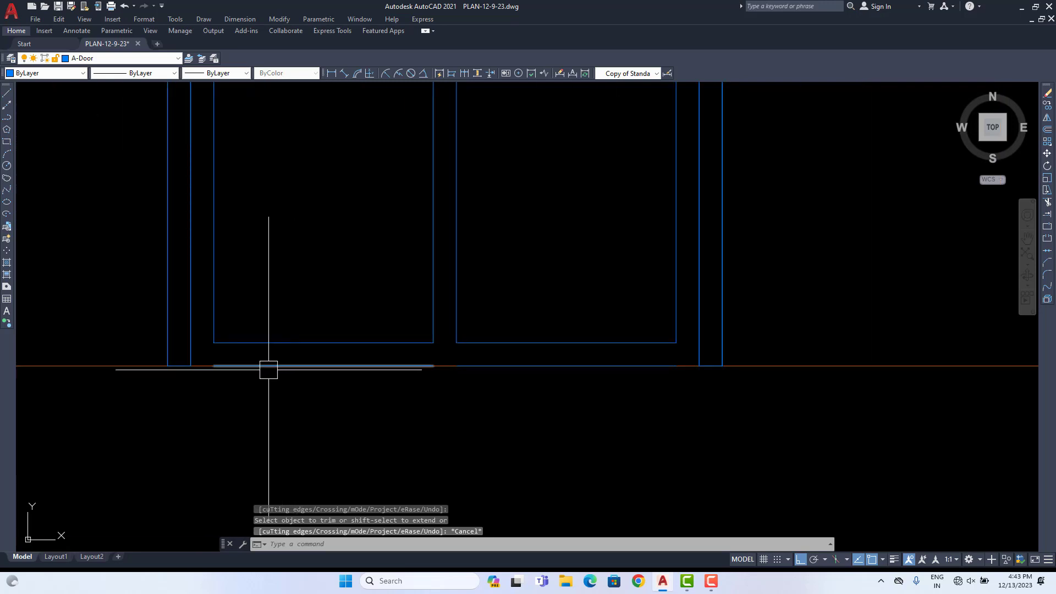
key(Escape)
Step: Stretch the two floor-level lines to the frame's inner edges and to each other, and join them into one line
click(214, 366)
click(214, 365)
click(191, 366)
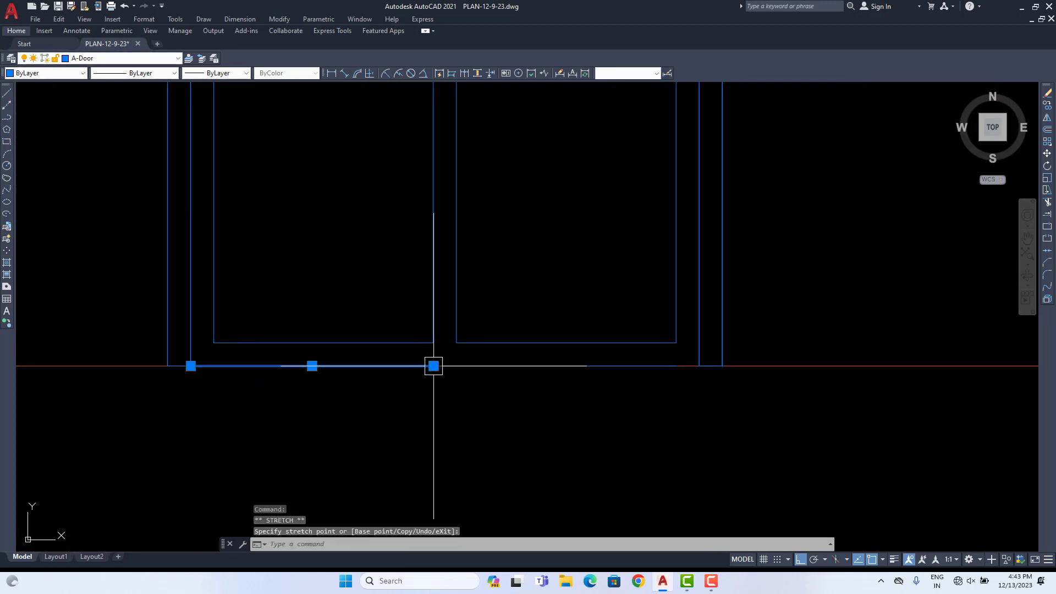
click(434, 365)
click(457, 365)
click(658, 365)
click(676, 366)
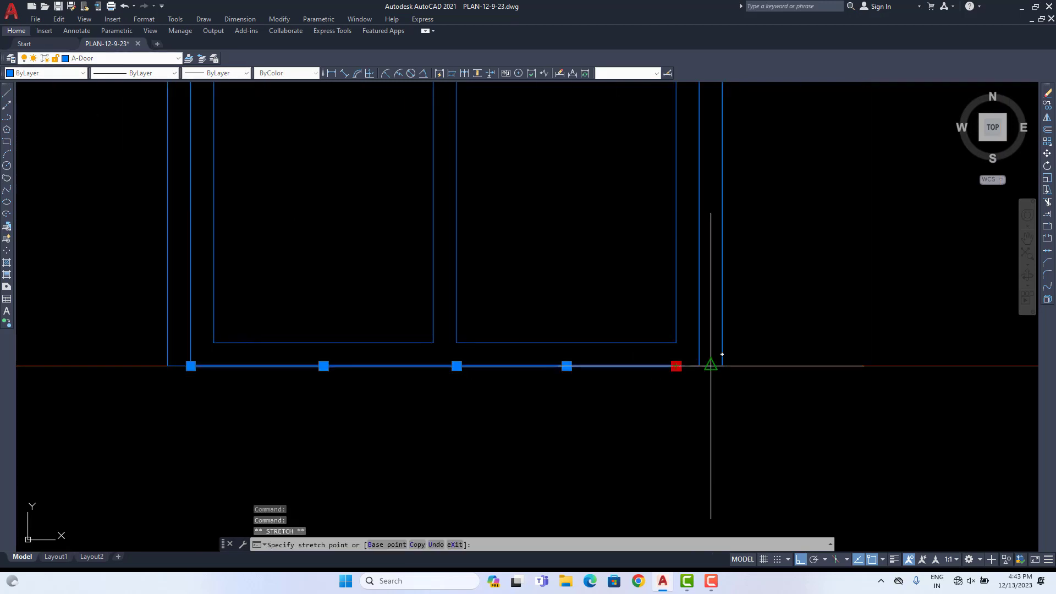
click(700, 366)
text(j)
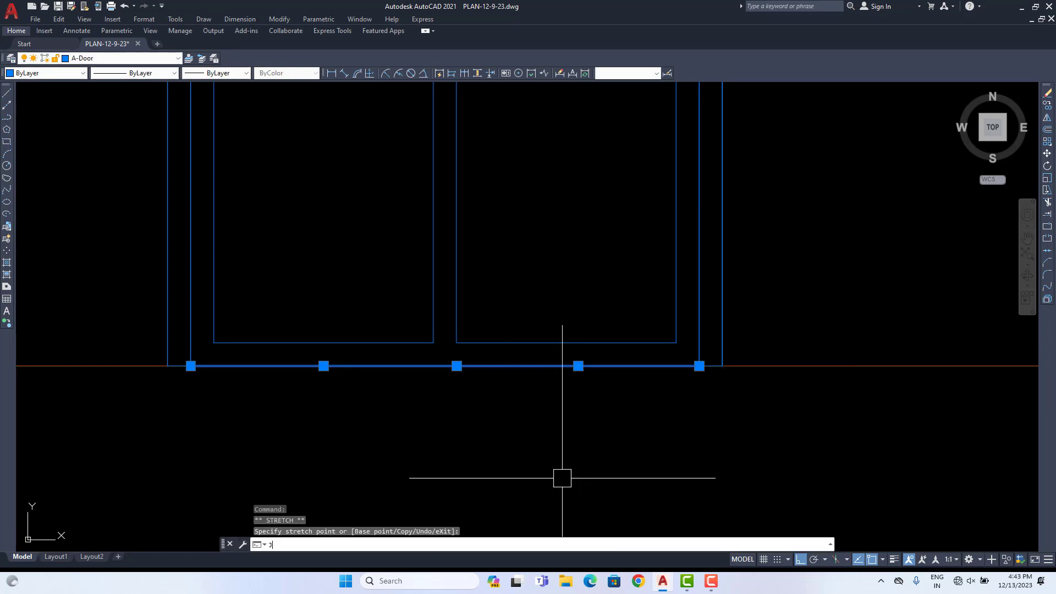
key(Return)
Step: Join the edges of the door's upper-left panel into one closed polyline
scroll(542, 387, down, 5)
middle_drag(542, 386, 545, 411)
scroll(604, 344, down, 6)
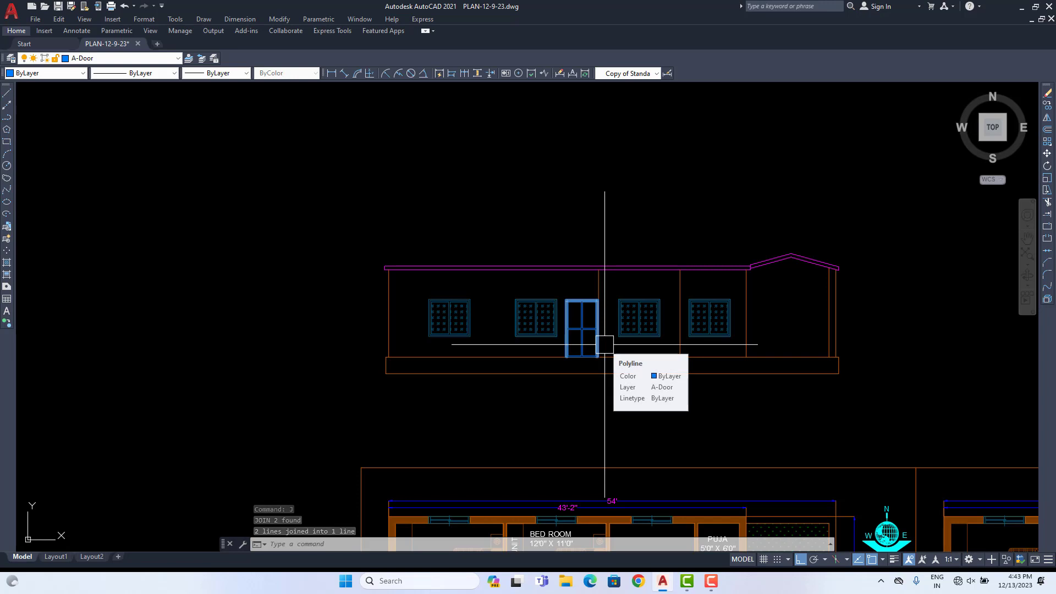
scroll(583, 337, up, 6)
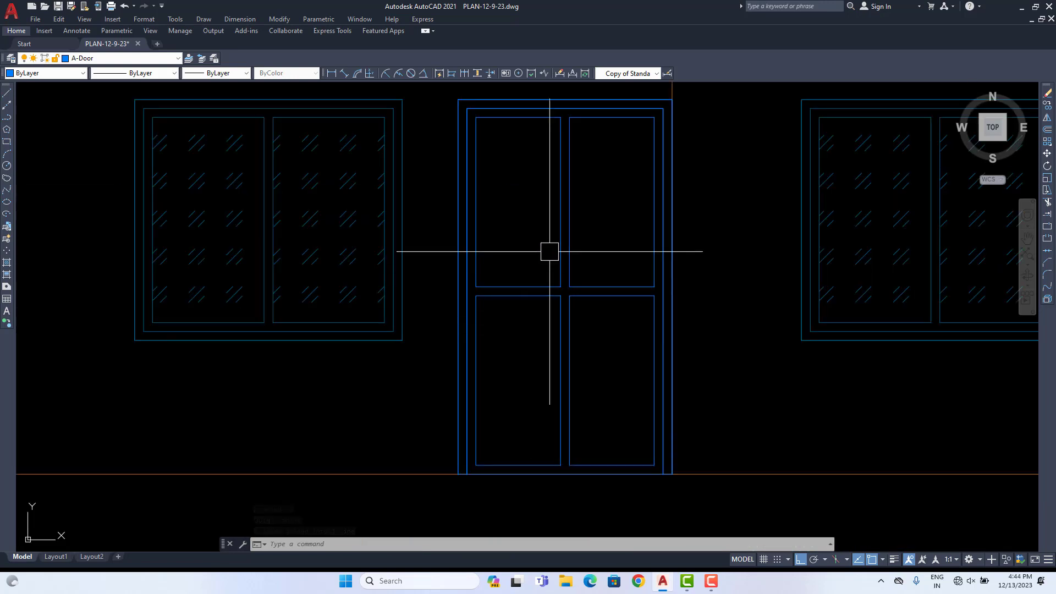
middle_drag(557, 197, 451, 269)
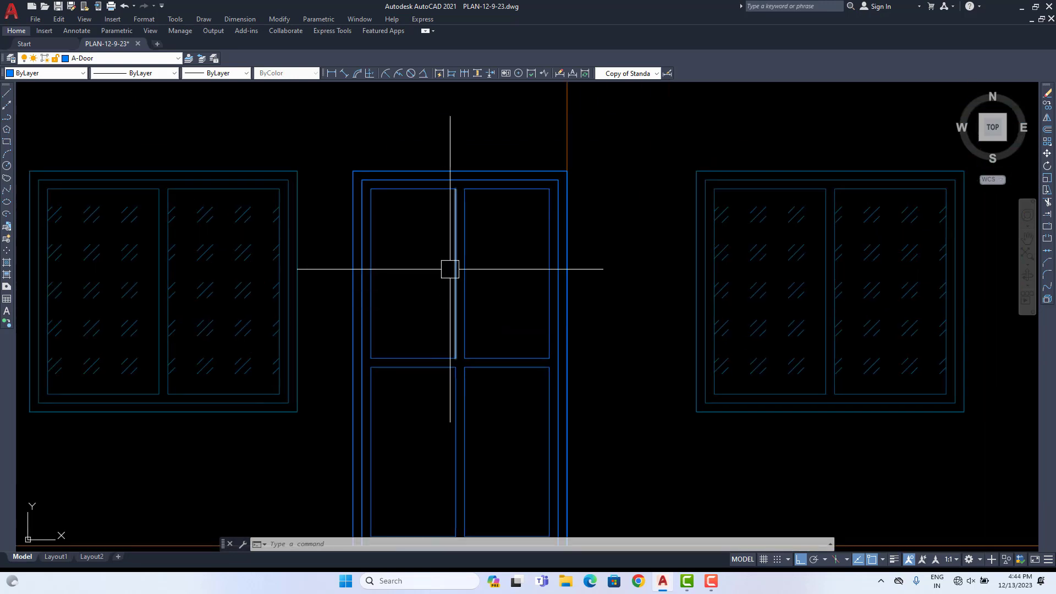
click(408, 191)
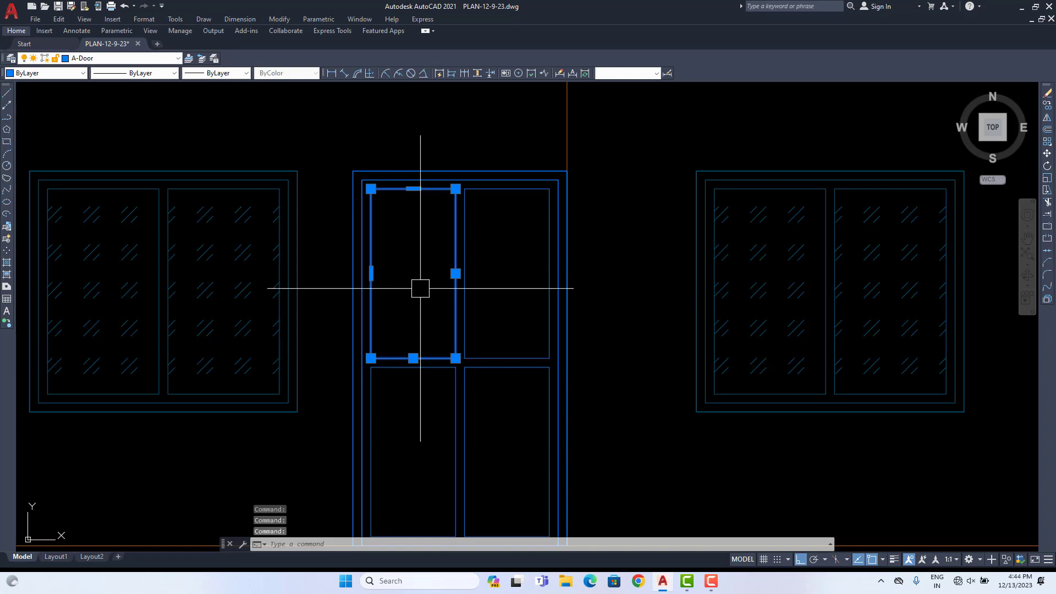
text(j)
key(Return)
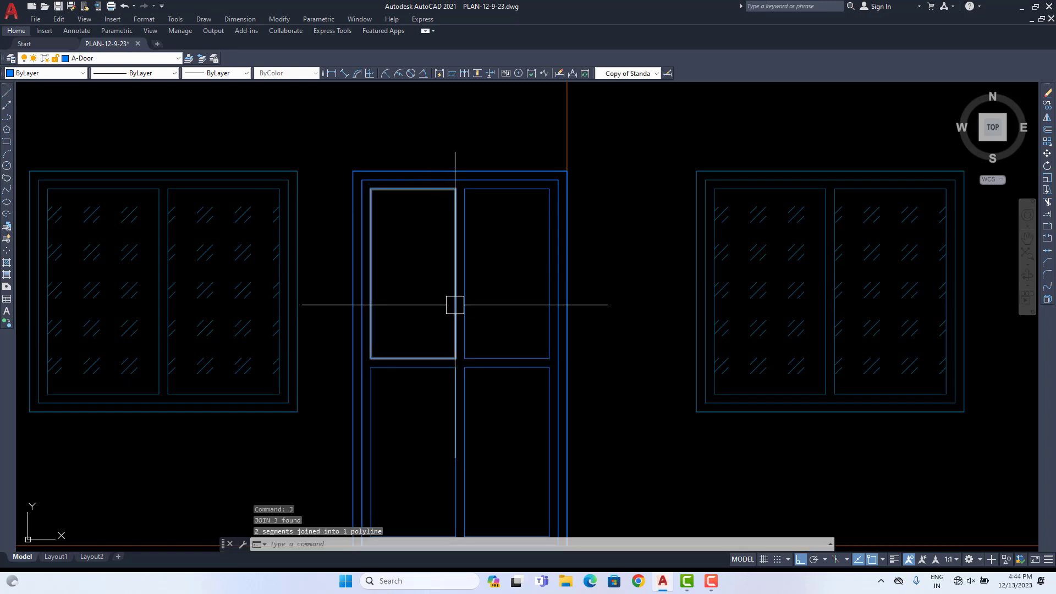
text(o)
key(Return)
text(2)
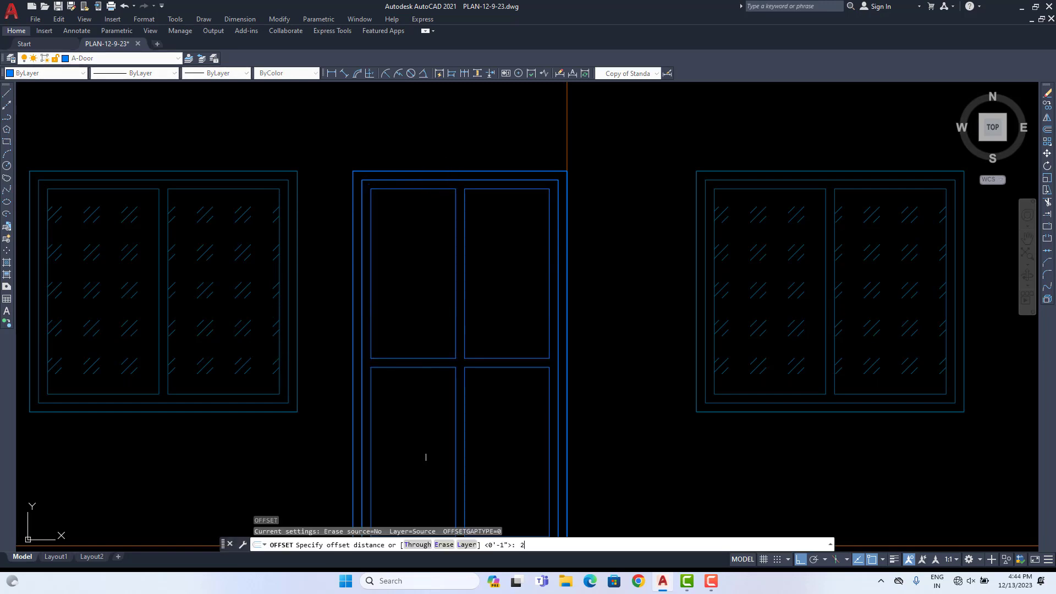
text(")
key(Return)
click(447, 284)
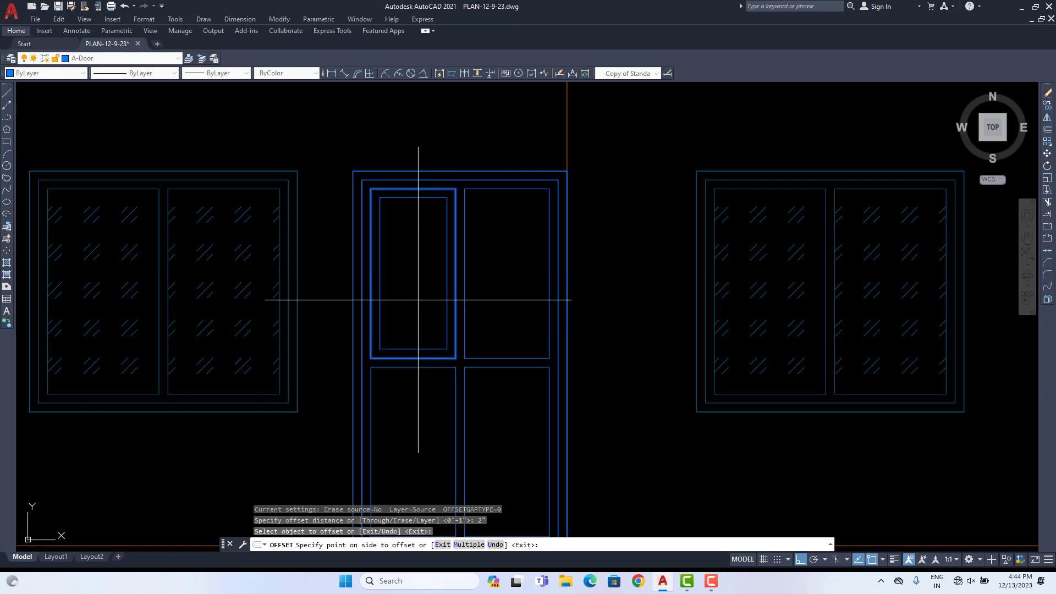
key(Escape)
key(Escape)
Step: Offset the upper-left panel outline 4" inward
key(Return)
text(4)
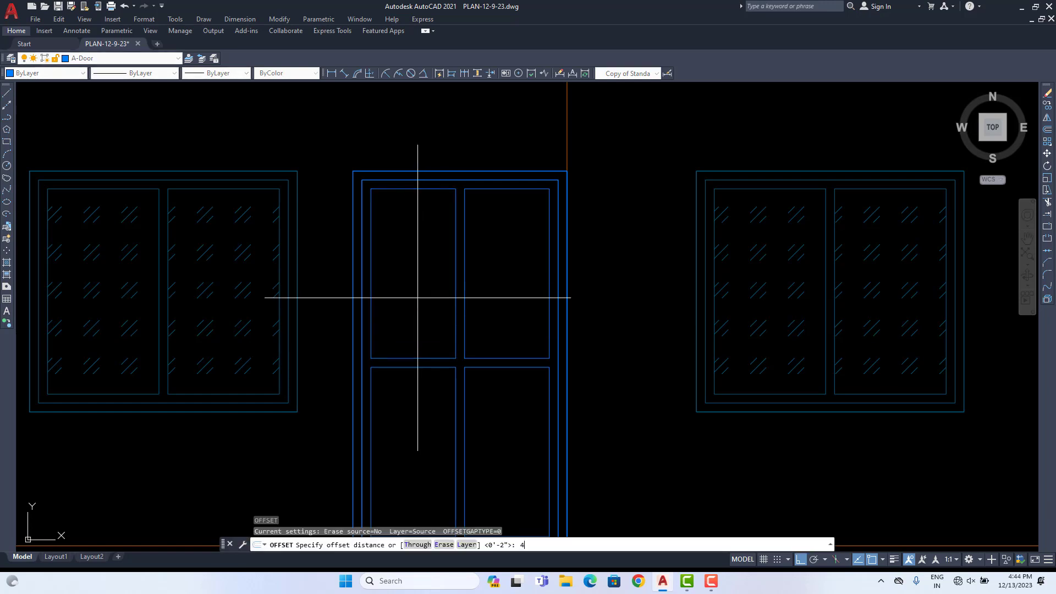
text(")
key(Return)
click(455, 282)
click(413, 274)
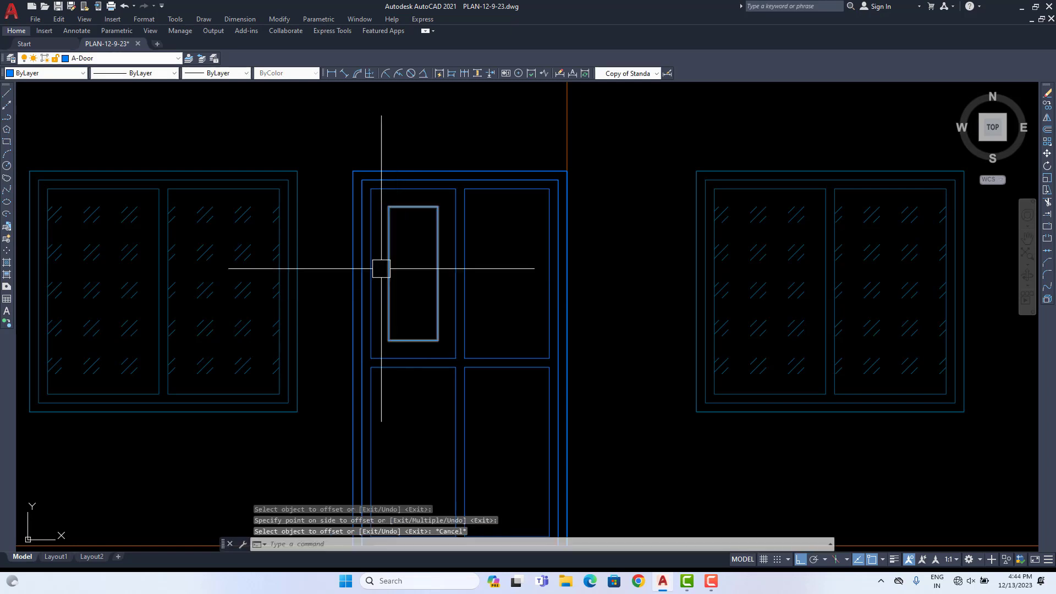
key(Escape)
Step: Draw diagonal lines connecting the two bottom corners of the inner rectangle to the upper-left panel's outer corners
click(7, 94)
scroll(400, 356, up, 4)
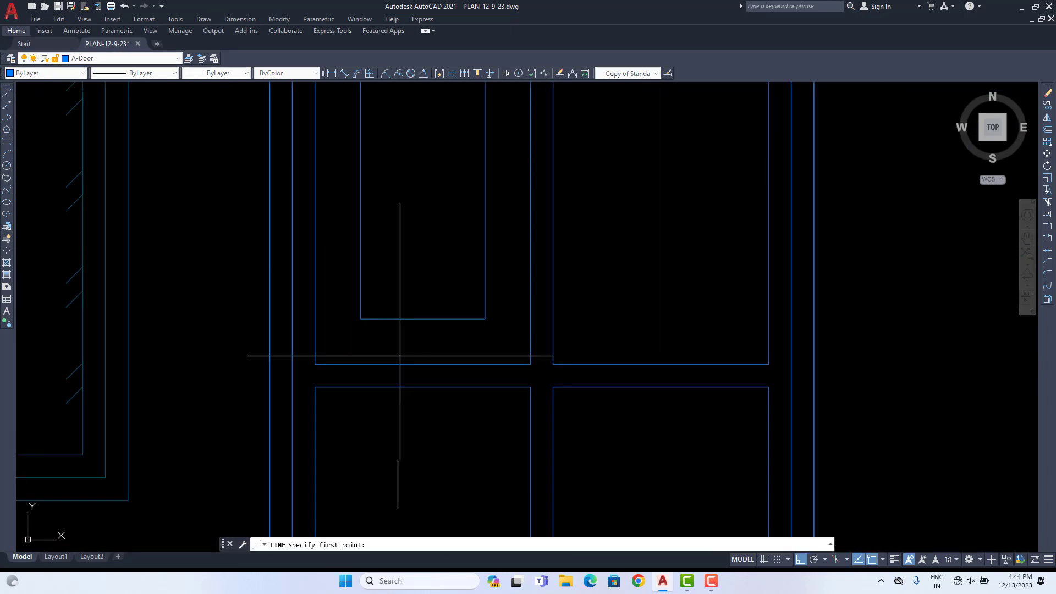
click(360, 318)
click(315, 364)
key(Return)
key(Return)
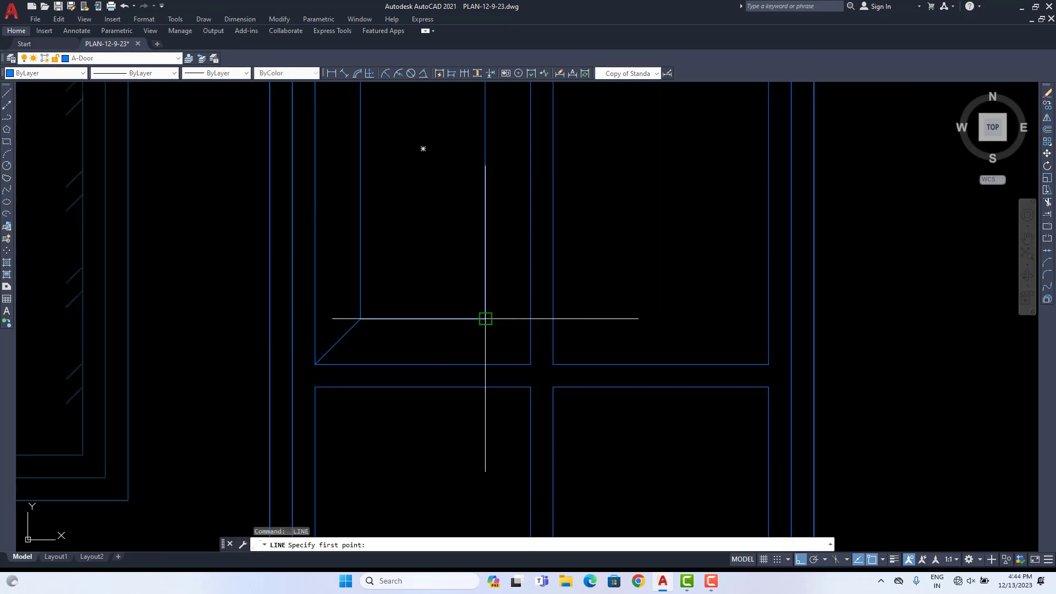
click(485, 318)
key(Escape)
scroll(526, 358, down, 4)
middle_drag(500, 265, 467, 317)
scroll(440, 264, up, 2)
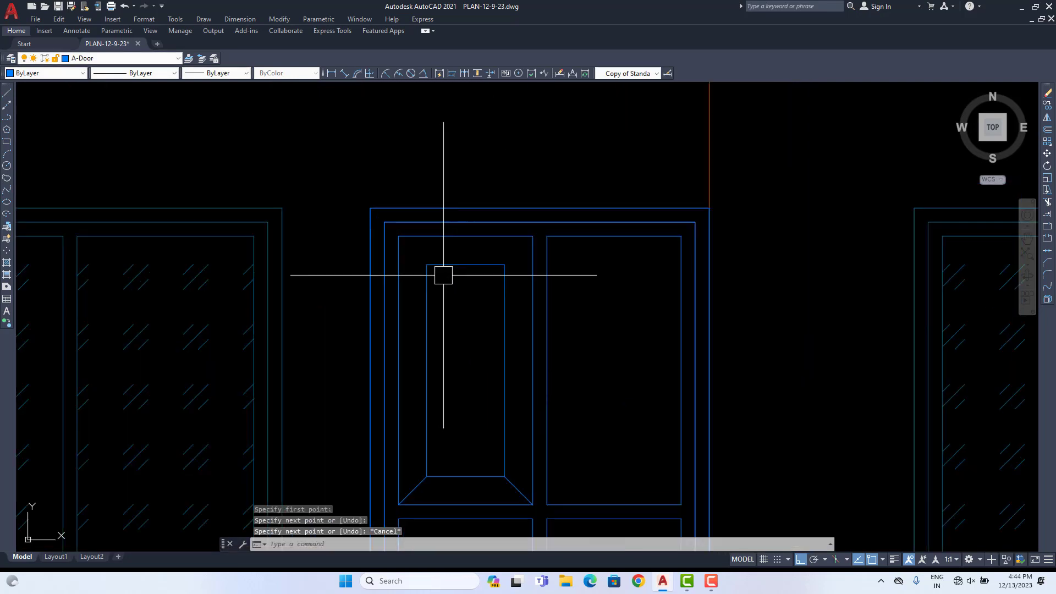
Step: Draw diagonal lines connecting the two top corners of the inner rectangle to the upper-left panel's outer corners
key(Return)
click(427, 265)
click(398, 236)
key(Return)
key(Return)
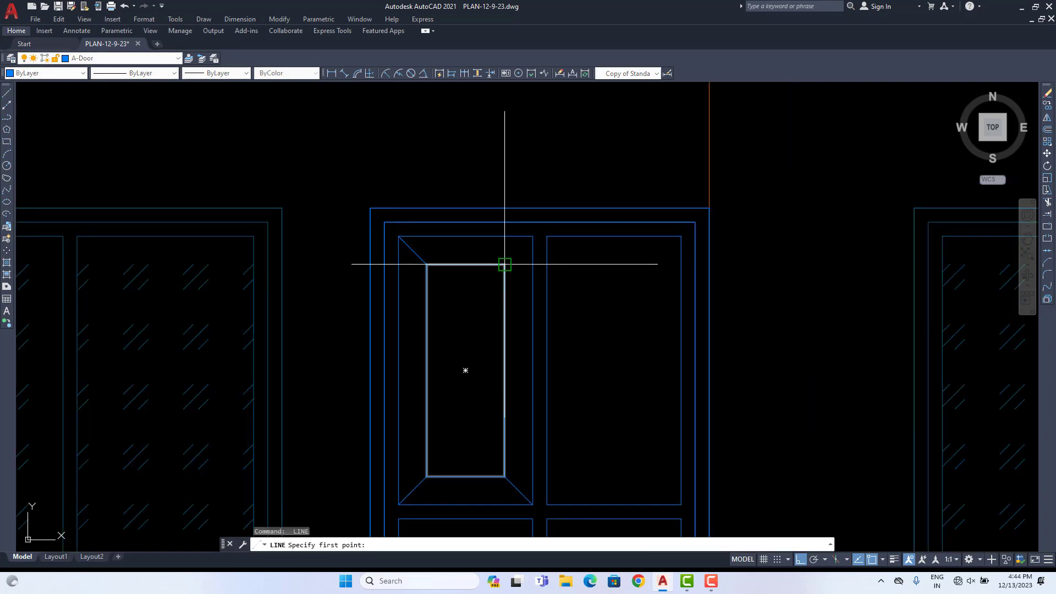
click(504, 265)
key(Escape)
scroll(526, 250, up, 2)
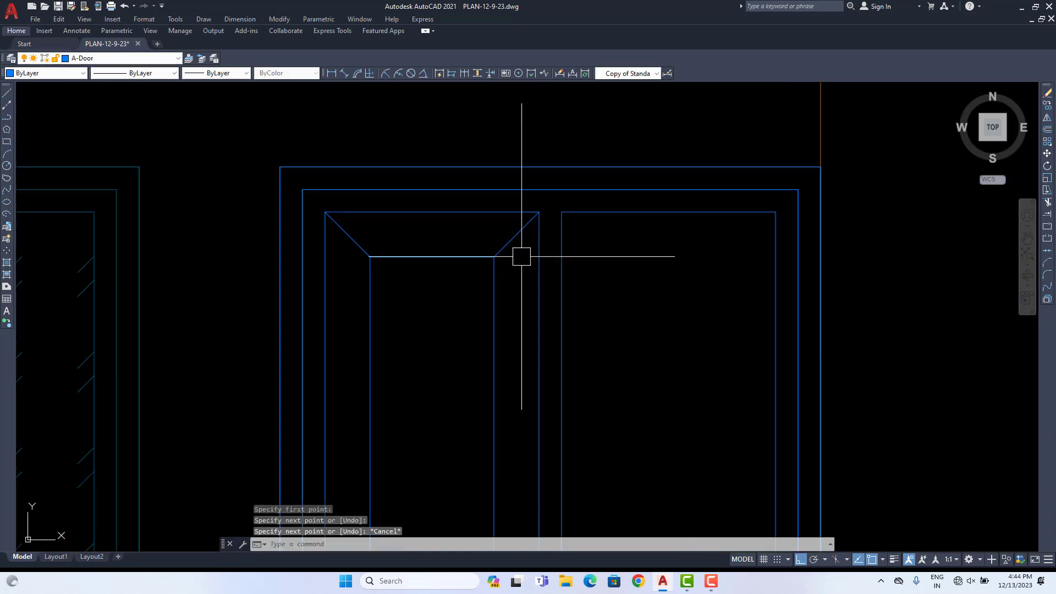
Step: Copy the upper-left door panel's inner rectangle and corner diagonals into the upper-right panel
click(520, 254)
scroll(423, 288, down, 2)
click(396, 426)
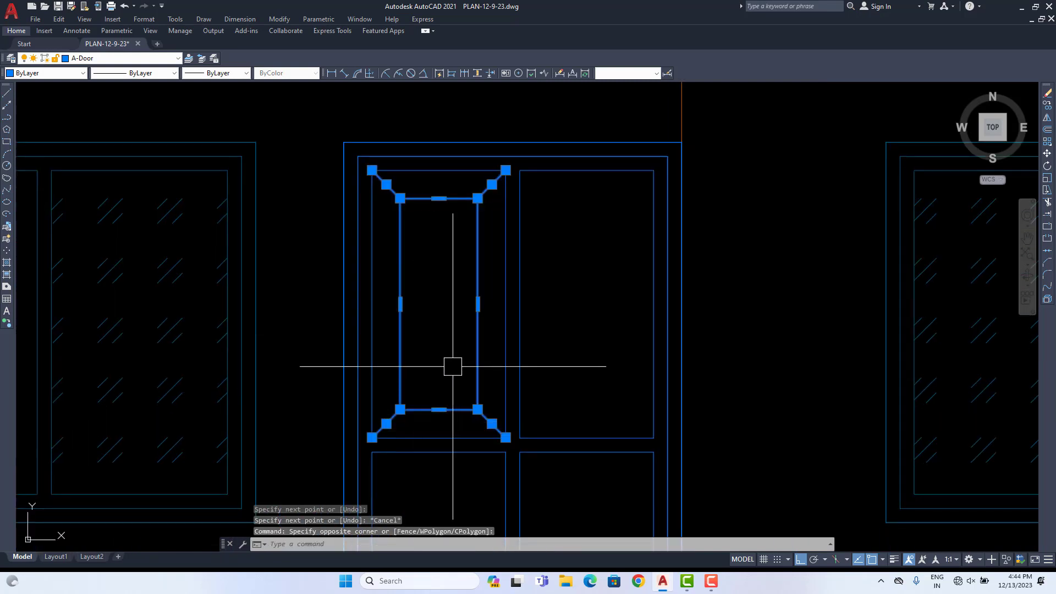
click(1047, 106)
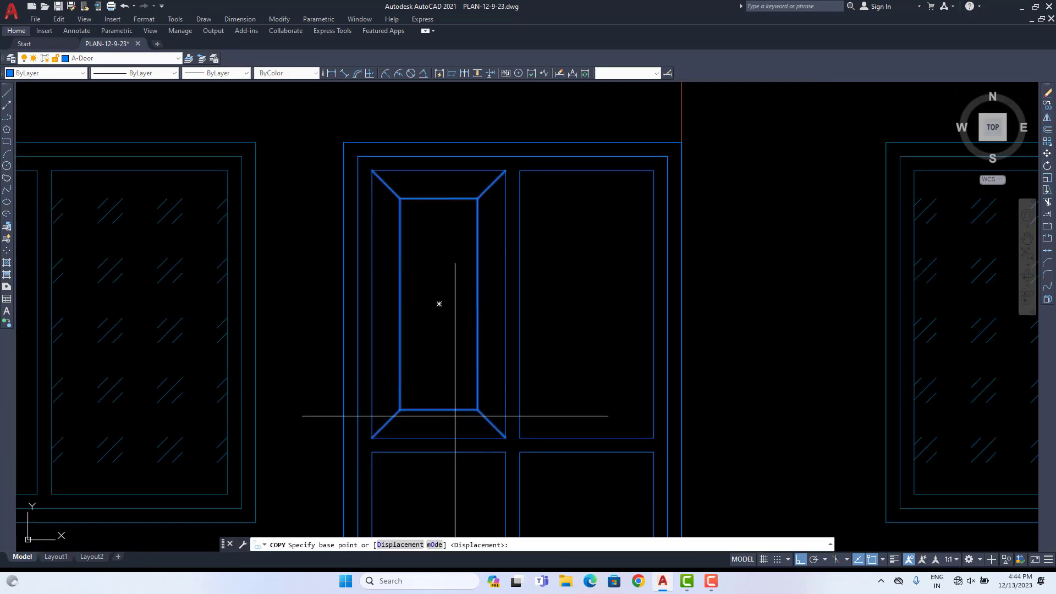
click(373, 438)
scroll(532, 424, down, 2)
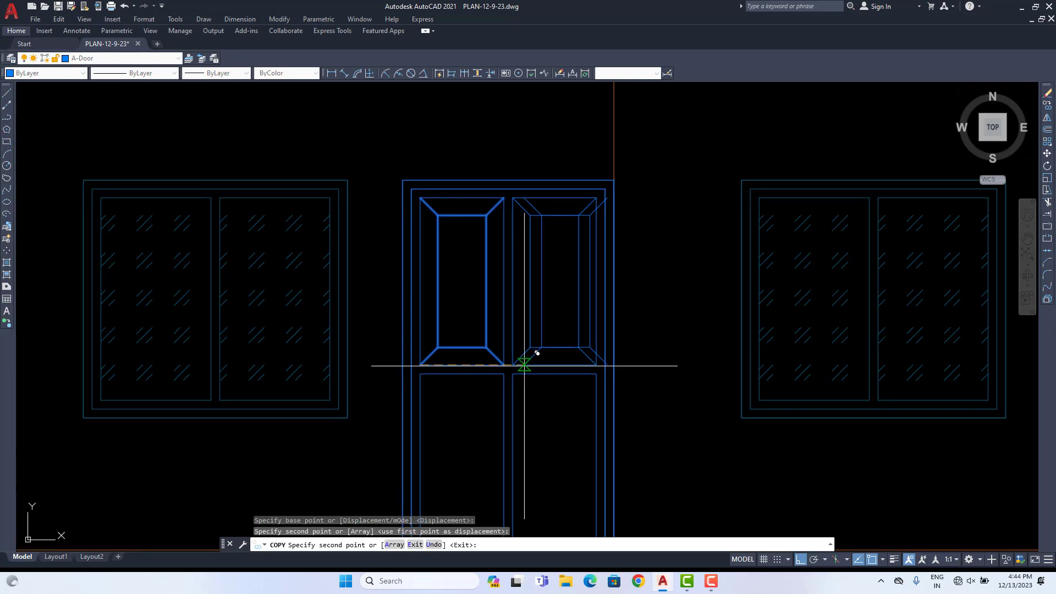
scroll(547, 302, down, 3)
key(Escape)
Step: Copy the inner rectangles and corner diagonals of both upper door panels down into the two lower panels
scroll(566, 259, up, 7)
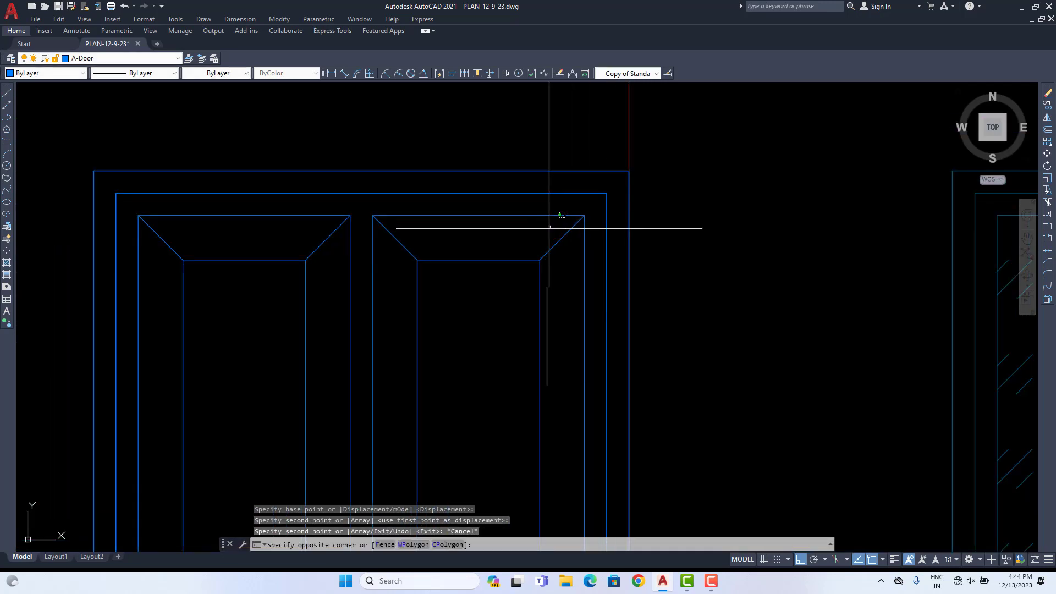
middle_drag(440, 408, 513, 233)
click(467, 424)
middle_drag(424, 221, 442, 319)
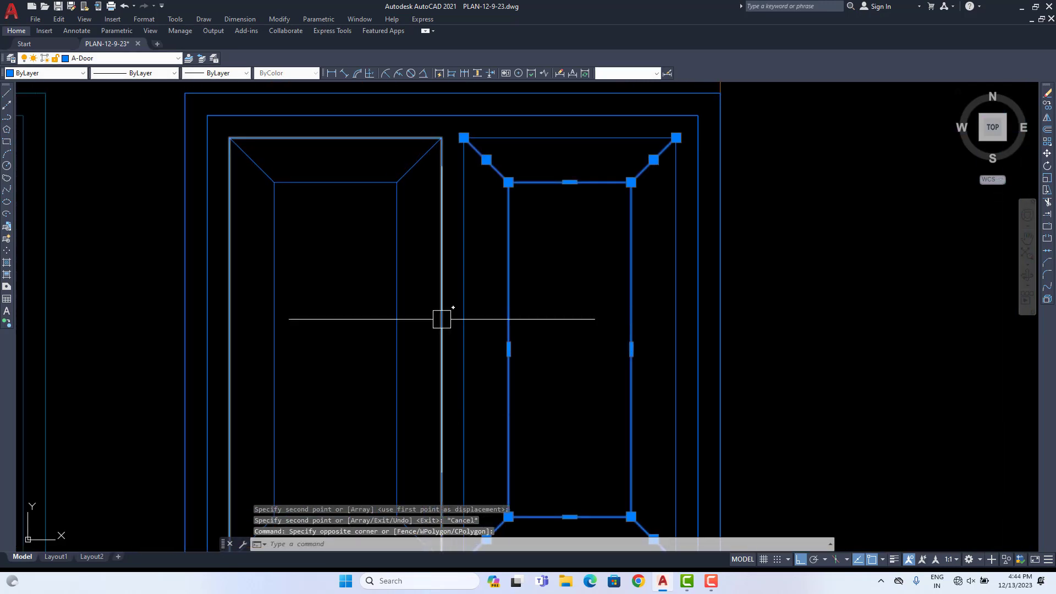
click(403, 153)
scroll(299, 311, down, 4)
middle_drag(299, 325, 334, 269)
click(321, 344)
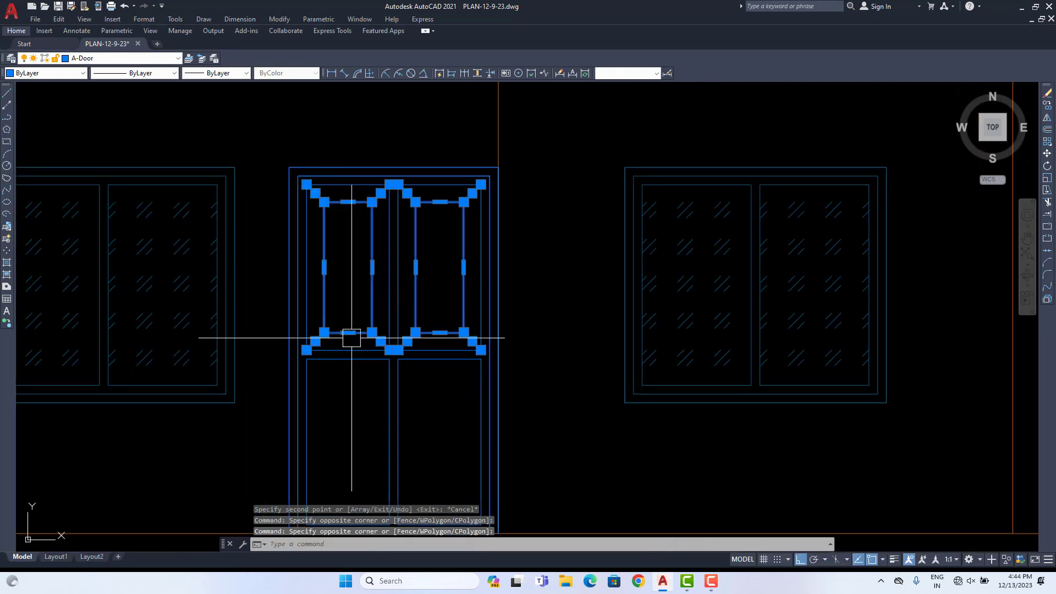
click(1047, 105)
scroll(481, 211, up, 4)
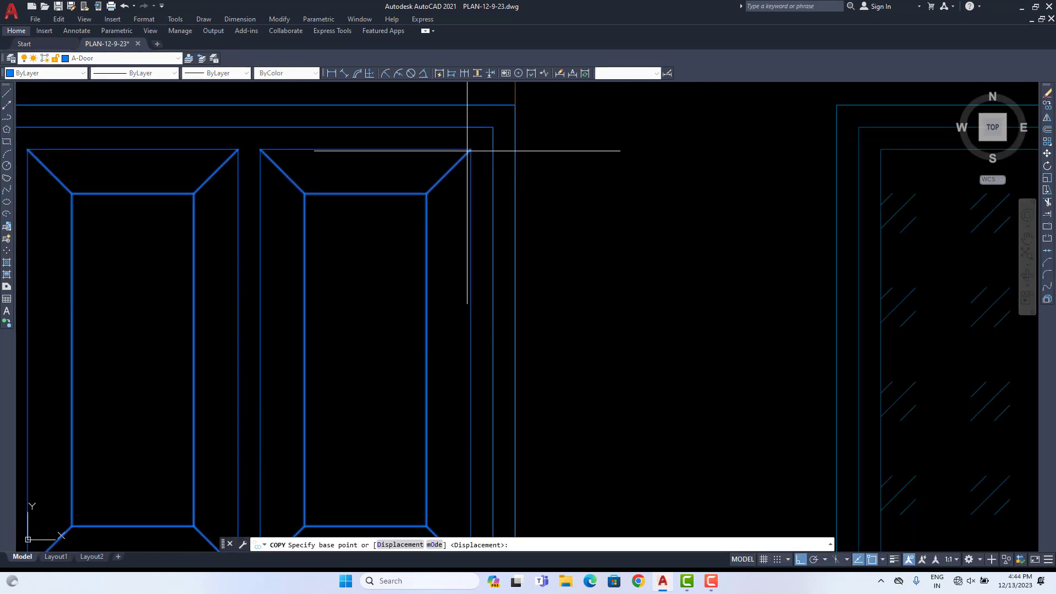
click(467, 147)
scroll(478, 349, down, 2)
click(489, 403)
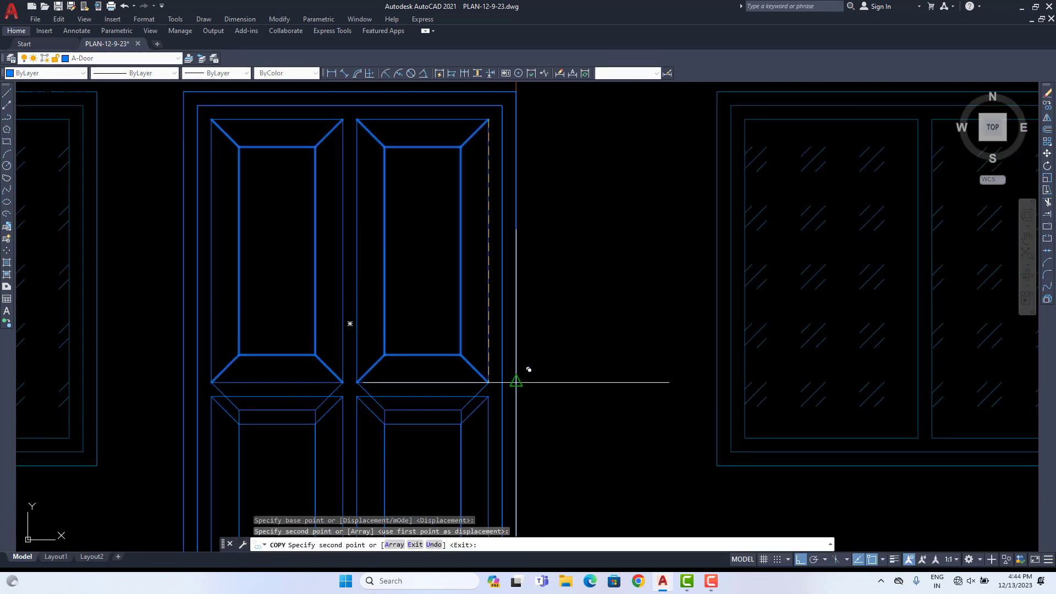
right_click(562, 330)
click(578, 336)
scroll(554, 312, down, 4)
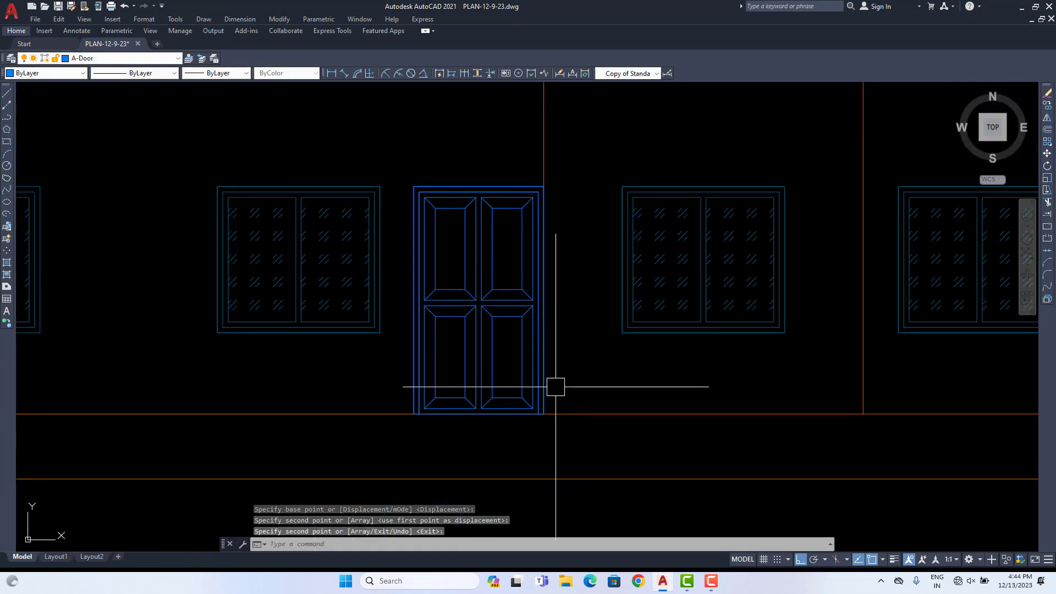
Step: Save the drawing with the completed door elevation
scroll(533, 370, down, 4)
scroll(493, 360, up, 3)
scroll(503, 363, down, 3)
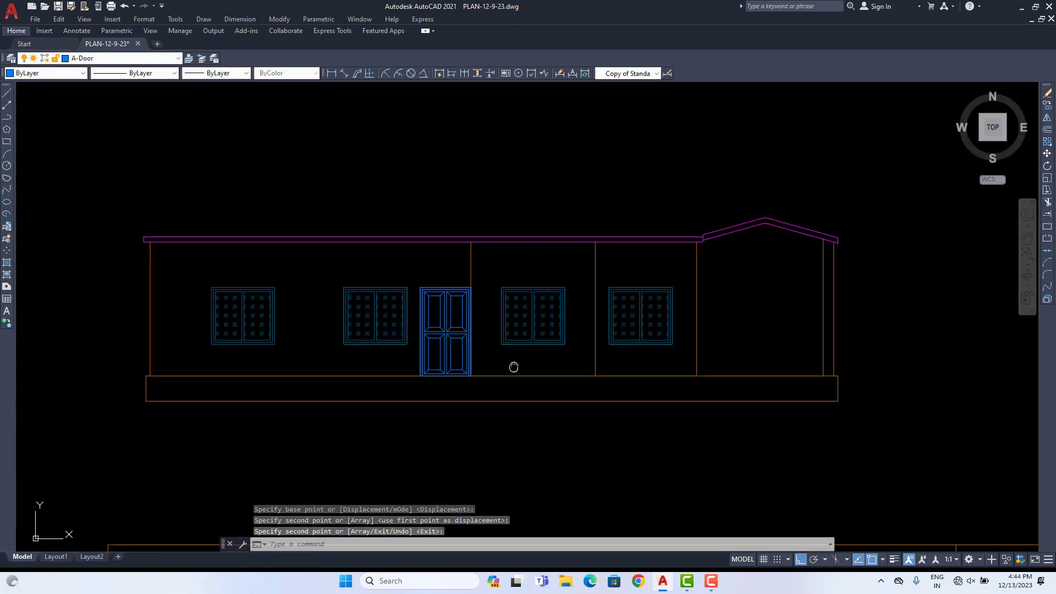
middle_drag(514, 367, 539, 379)
key(ctrl+s)
scroll(539, 420, down, 2)
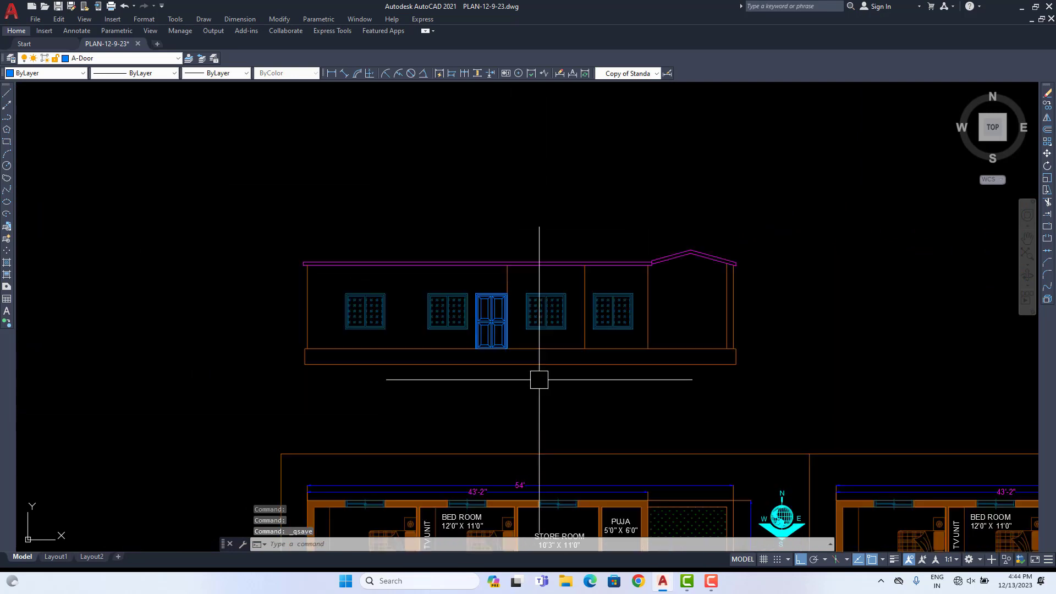
Step: Examine the plinth below the elevation's door and compare it with the entrance on the ground floor plan
scroll(537, 378, up, 3)
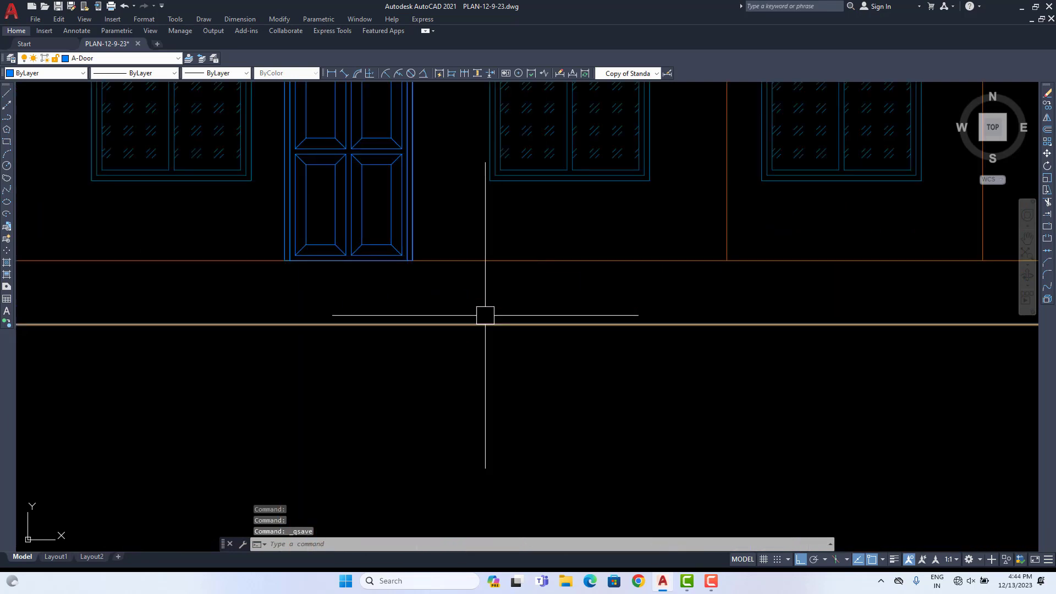
middle_drag(489, 268, 554, 299)
scroll(542, 312, down, 1)
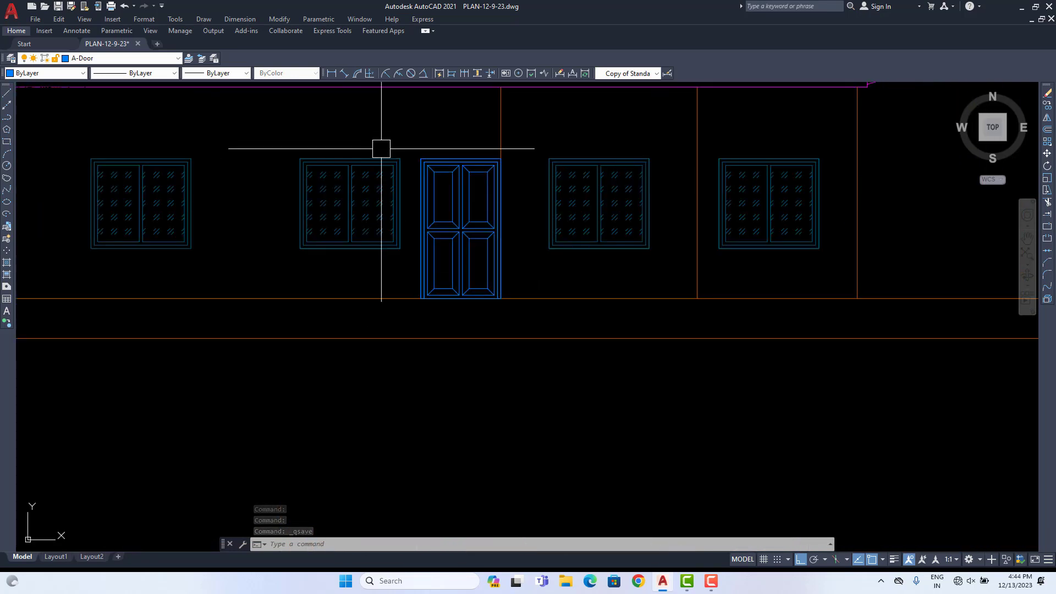
scroll(408, 391, down, 2)
middle_drag(454, 456, 465, 335)
middle_drag(469, 480, 480, 270)
middle_drag(482, 478, 485, 410)
scroll(428, 403, up, 2)
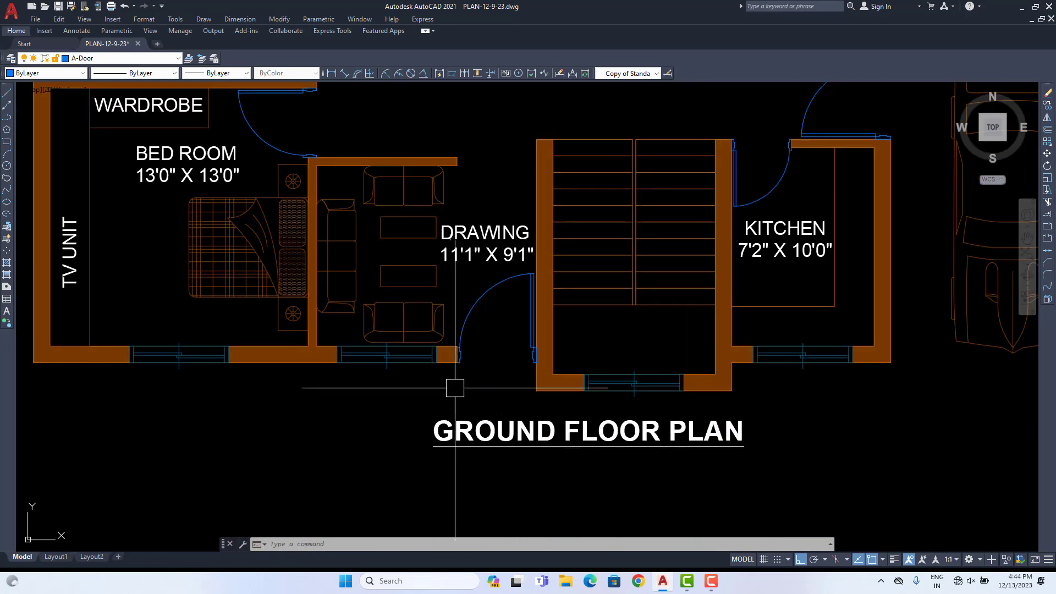
scroll(445, 470, down, 3)
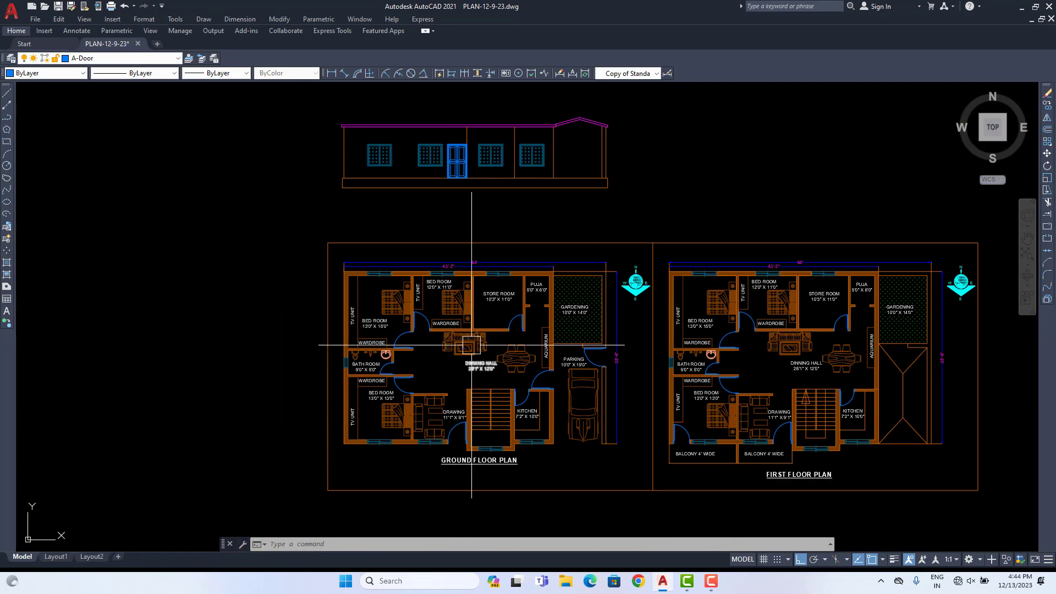
middle_drag(507, 175, 520, 221)
scroll(520, 221, up, 1)
scroll(450, 282, up, 1)
scroll(421, 255, up, 2)
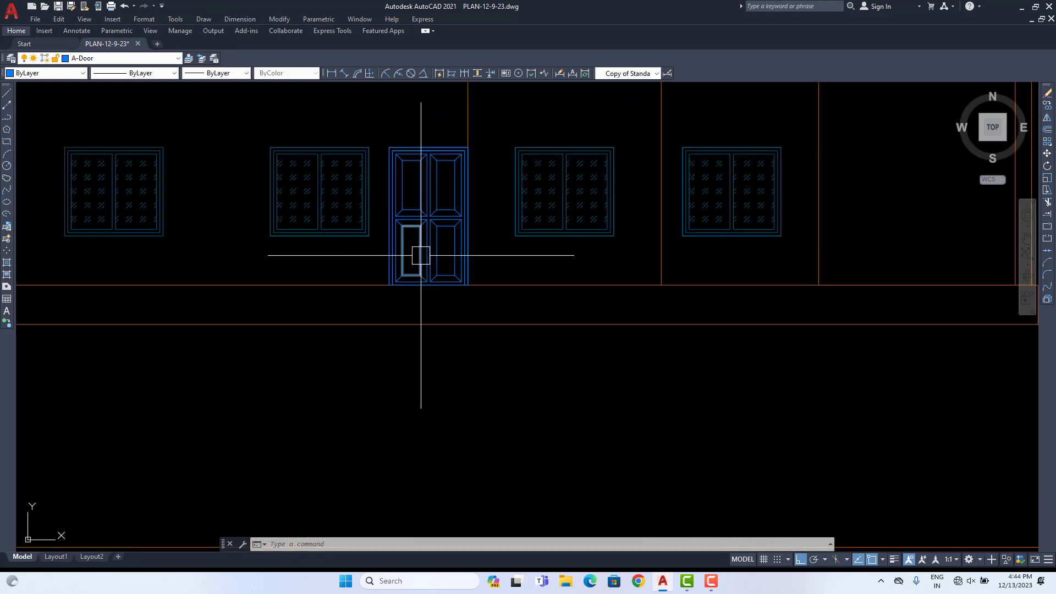
scroll(421, 318, down, 2)
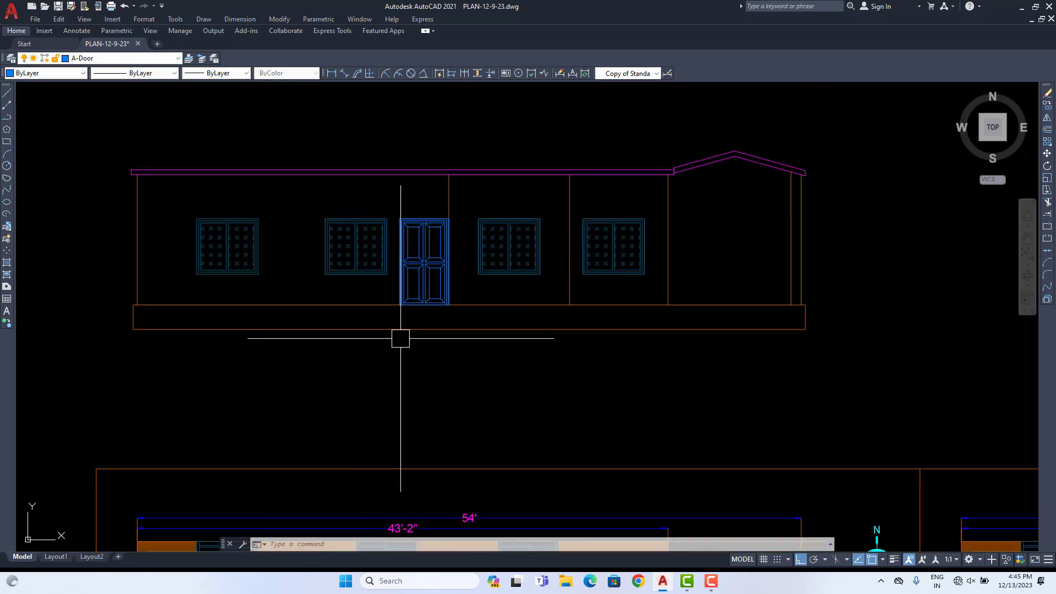
Step: Offset the plinth's bottom line upward three times at 6" spacing to form the step lines
scroll(400, 337, up, 1)
scroll(410, 340, up, 4)
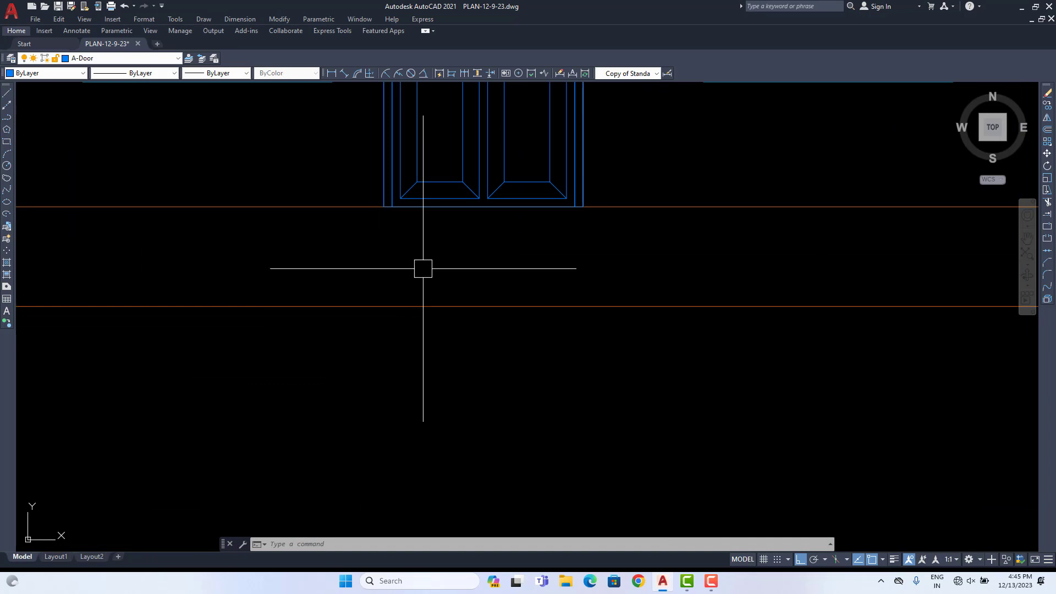
middle_drag(423, 268, 418, 363)
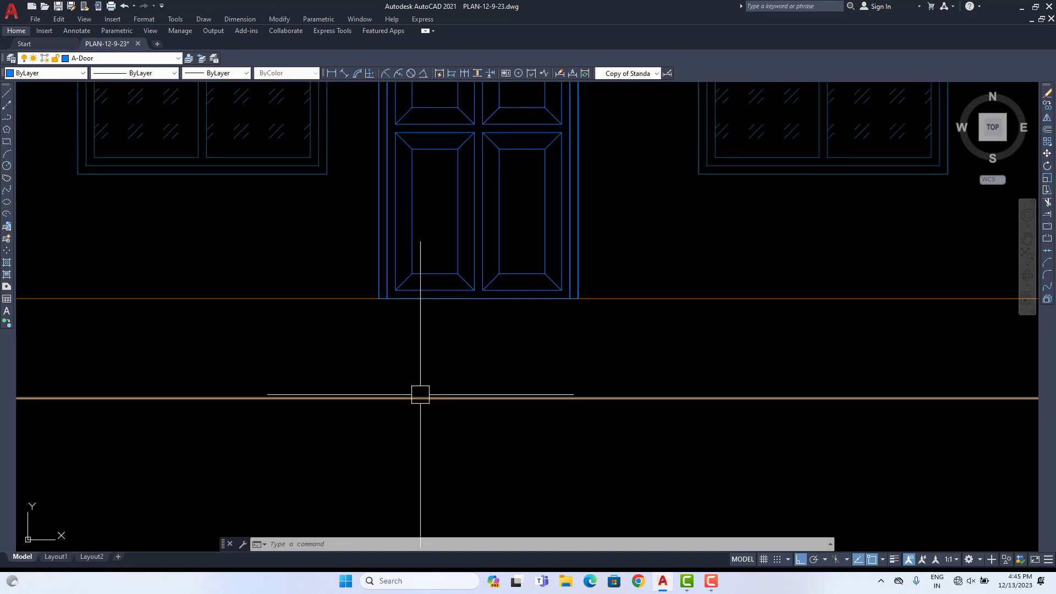
text(o)
key(Return)
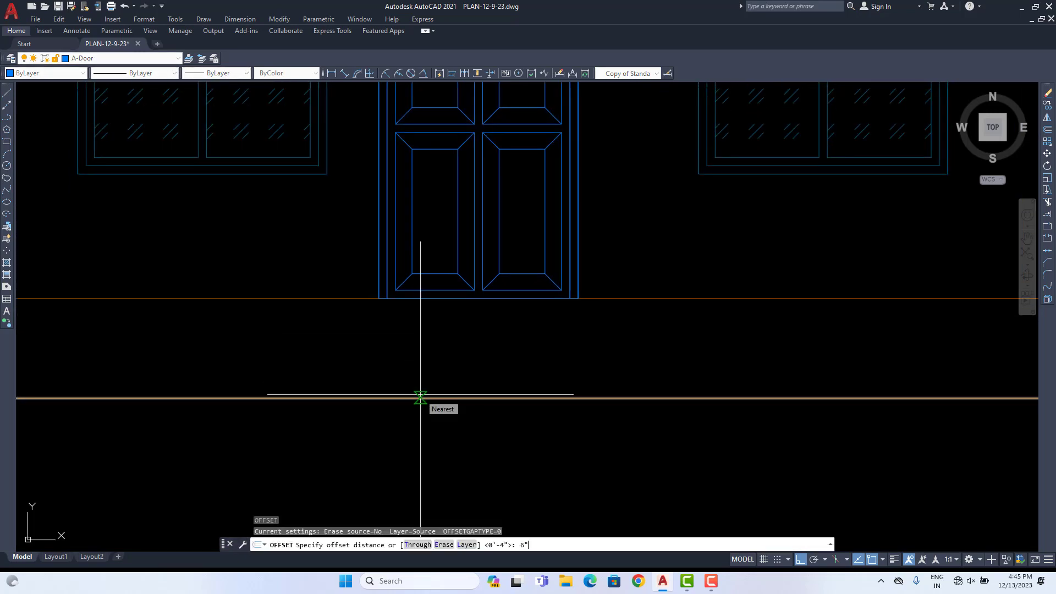
text(6")
key(Return)
click(420, 397)
click(432, 330)
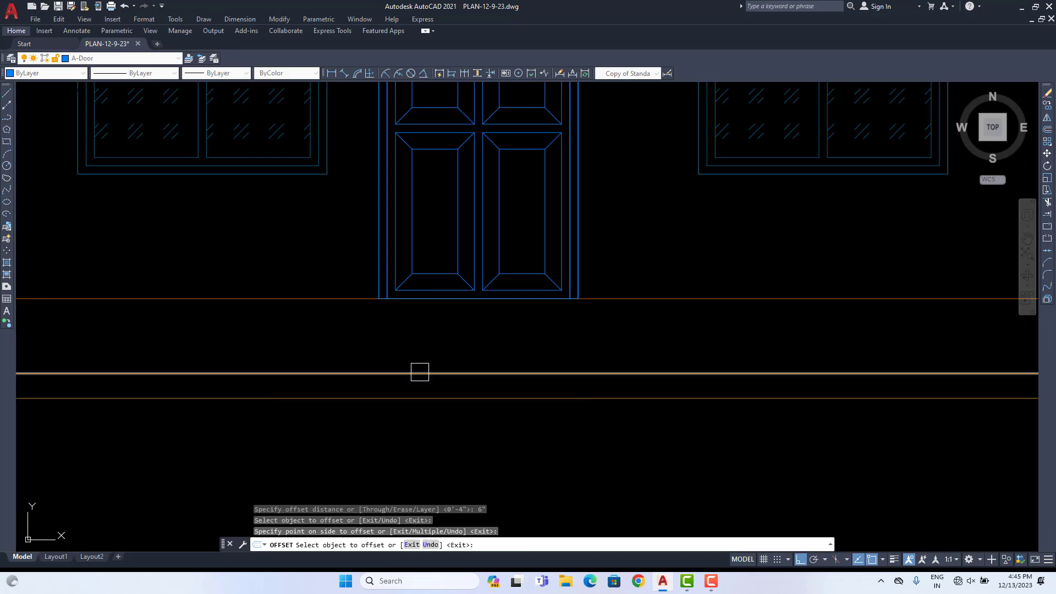
click(417, 372)
click(431, 332)
click(434, 348)
click(440, 315)
scroll(440, 319, down, 4)
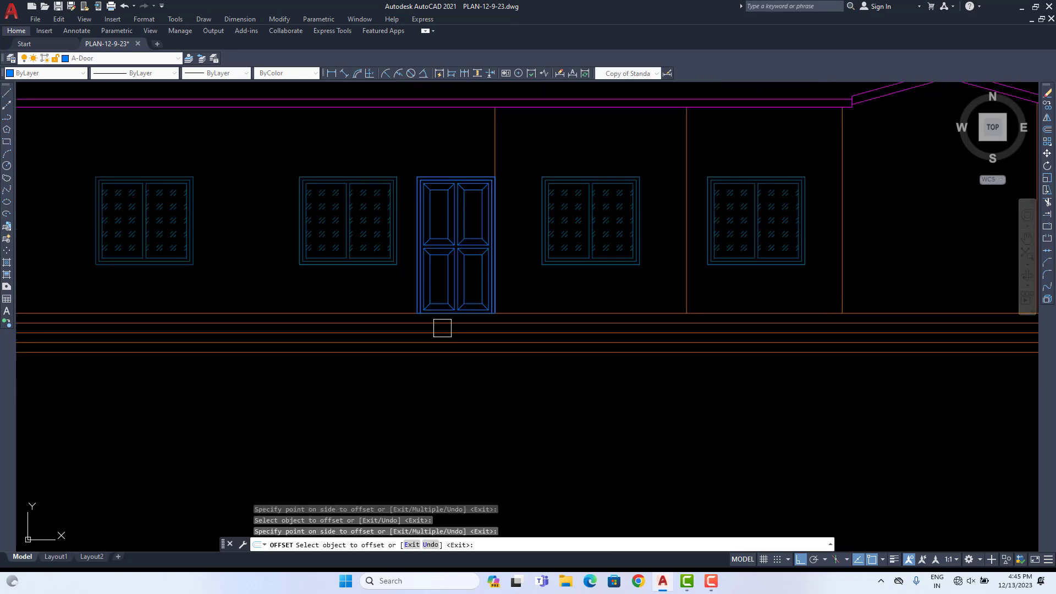
key(Escape)
Step: Draw a vertical line from the middle of the door's bottom edge down to the plinth's bottom line
scroll(363, 319, up, 2)
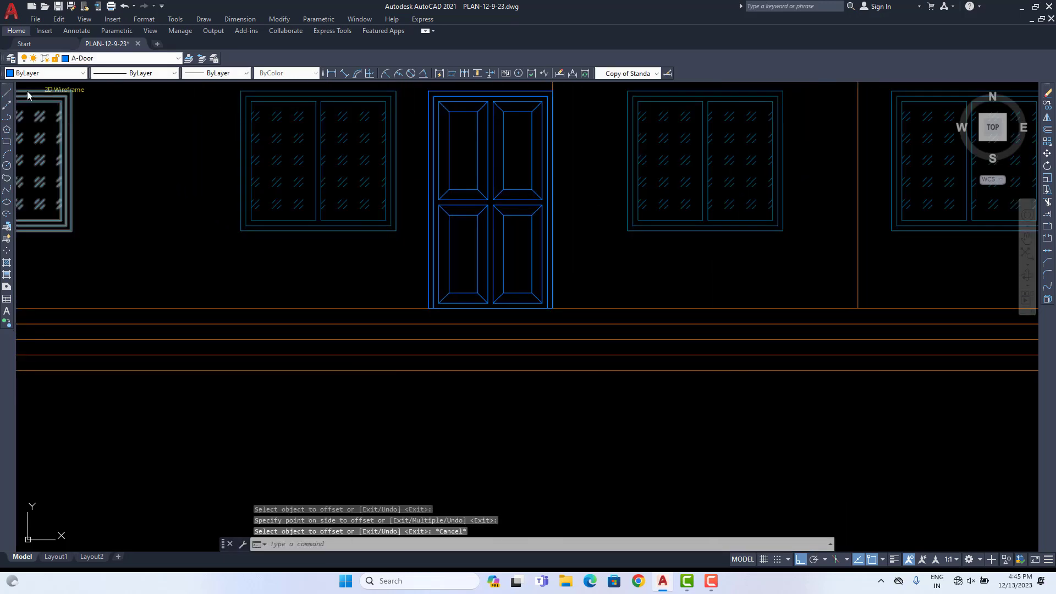
click(6, 92)
scroll(433, 331, up, 2)
click(525, 296)
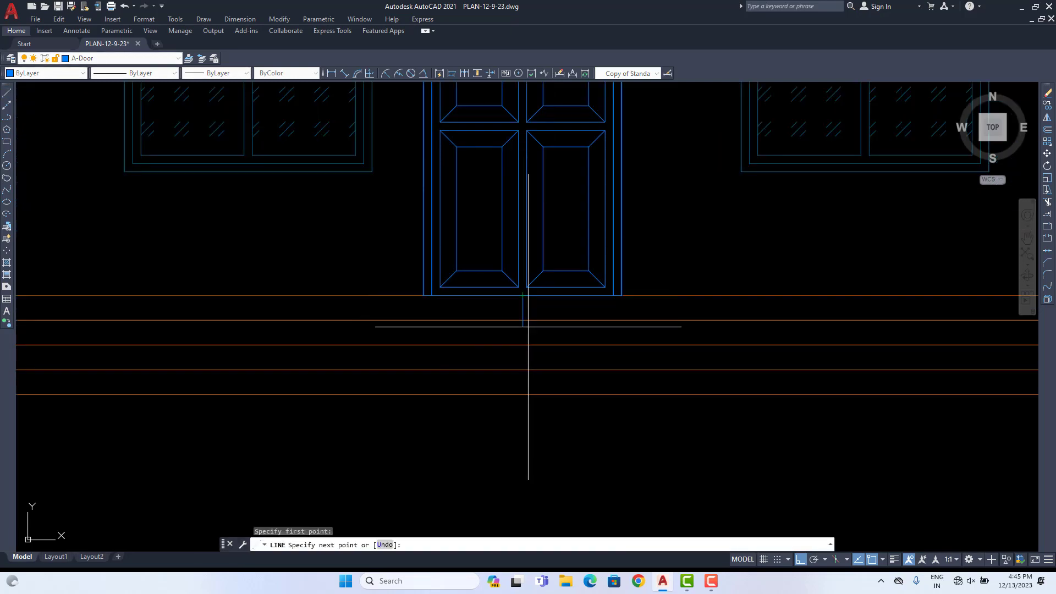
click(523, 394)
right_click(584, 319)
click(611, 323)
scroll(620, 332, down, 4)
scroll(508, 365, up, 2)
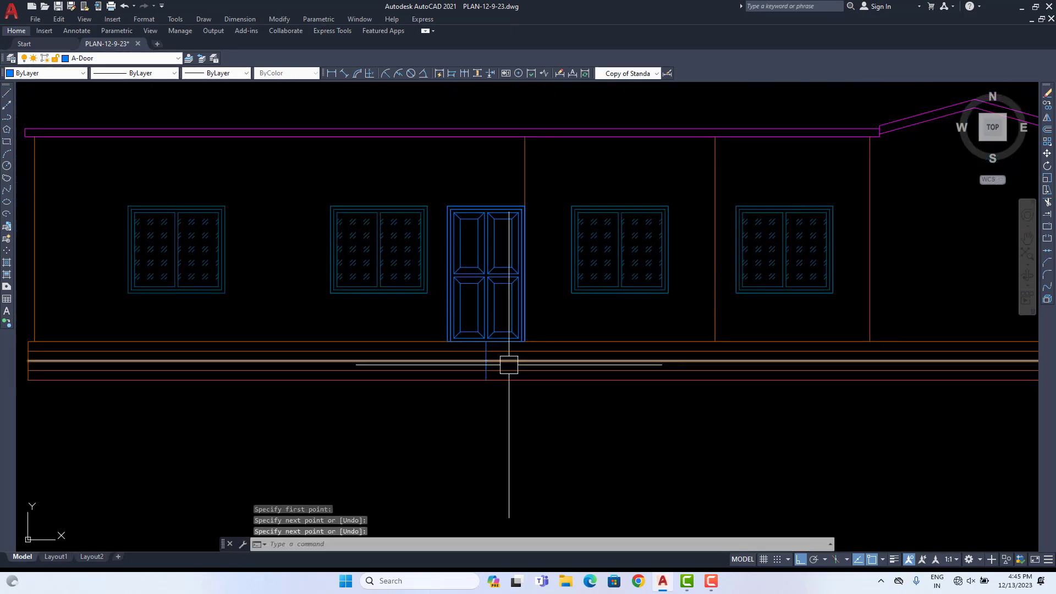
Step: Move the vertical line below the door to the door frame's lower-left outer corner
scroll(550, 360, up, 2)
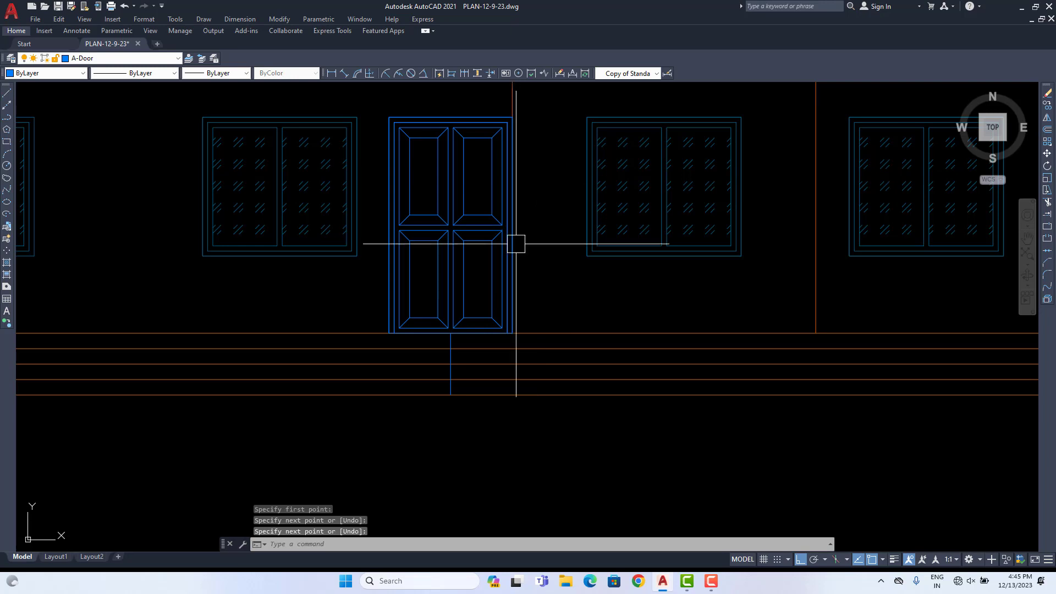
scroll(451, 369, up, 2)
key(Escape)
click(454, 349)
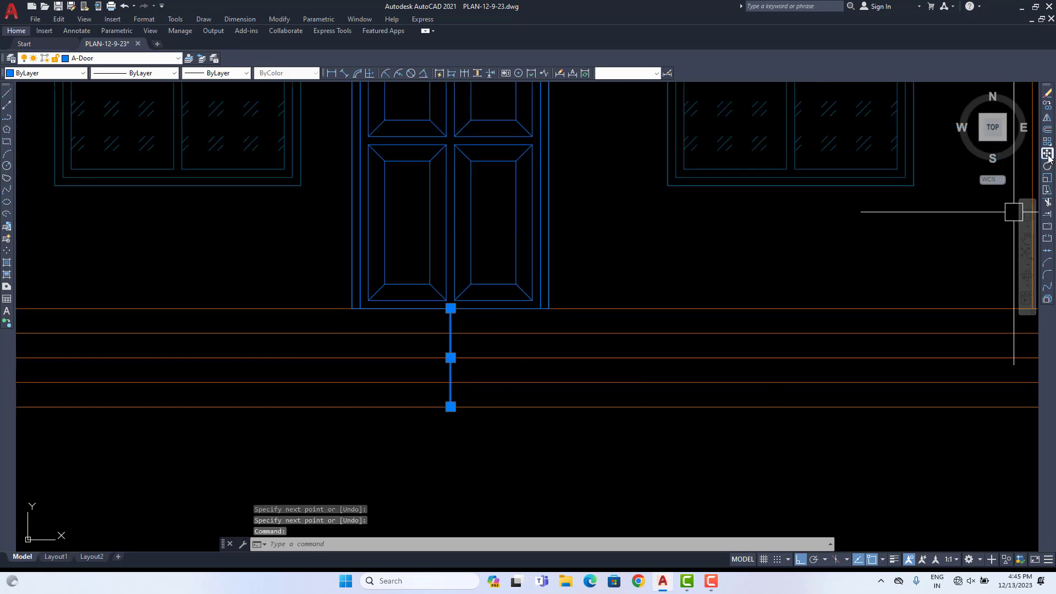
click(1047, 154)
scroll(423, 325, up, 2)
click(464, 299)
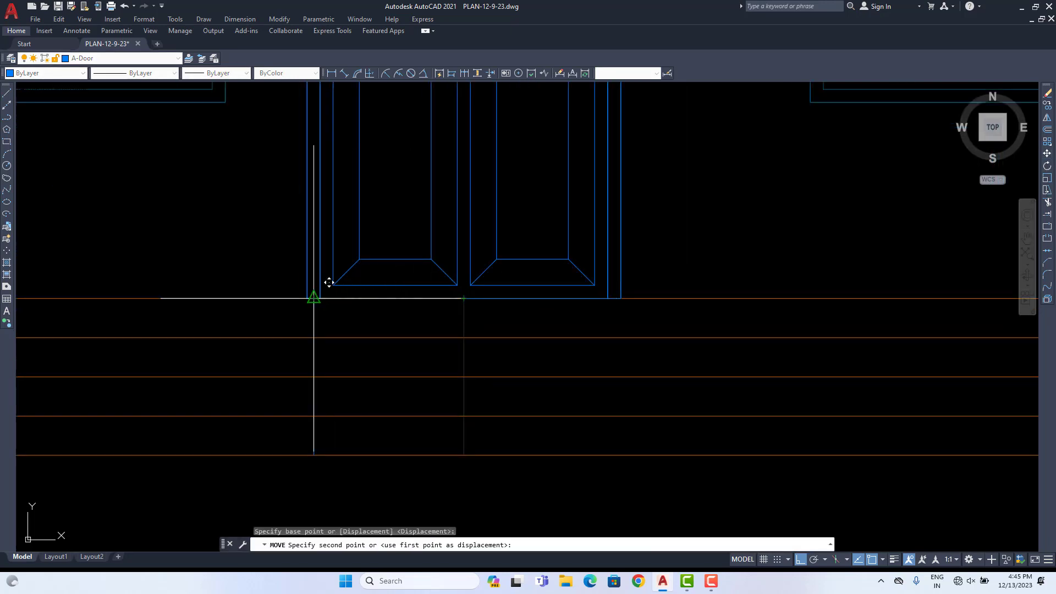
click(307, 299)
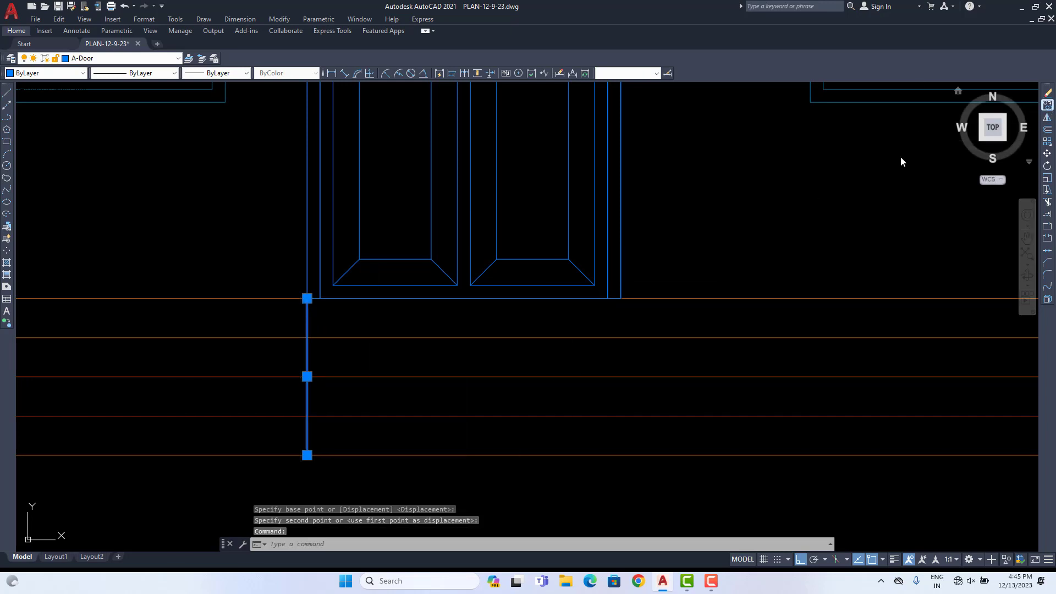
Step: Copy the vertical line to the door frame's lower-right outer corner
click(1047, 104)
click(308, 299)
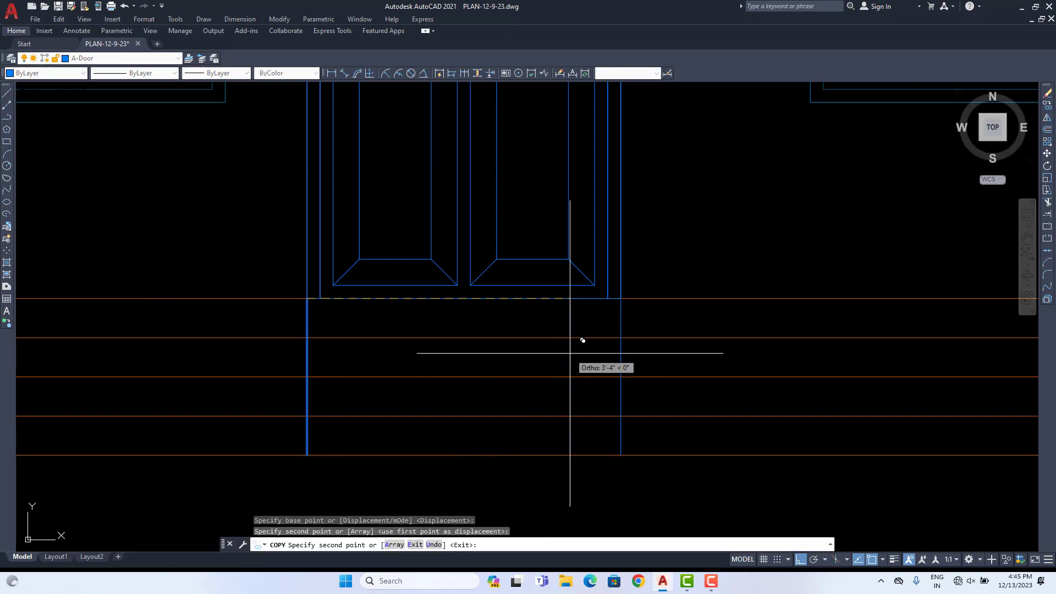
key(Escape)
Step: Trim the three step lines on both sides so they remain only between the two vertical lines
text(tr)
key(Return)
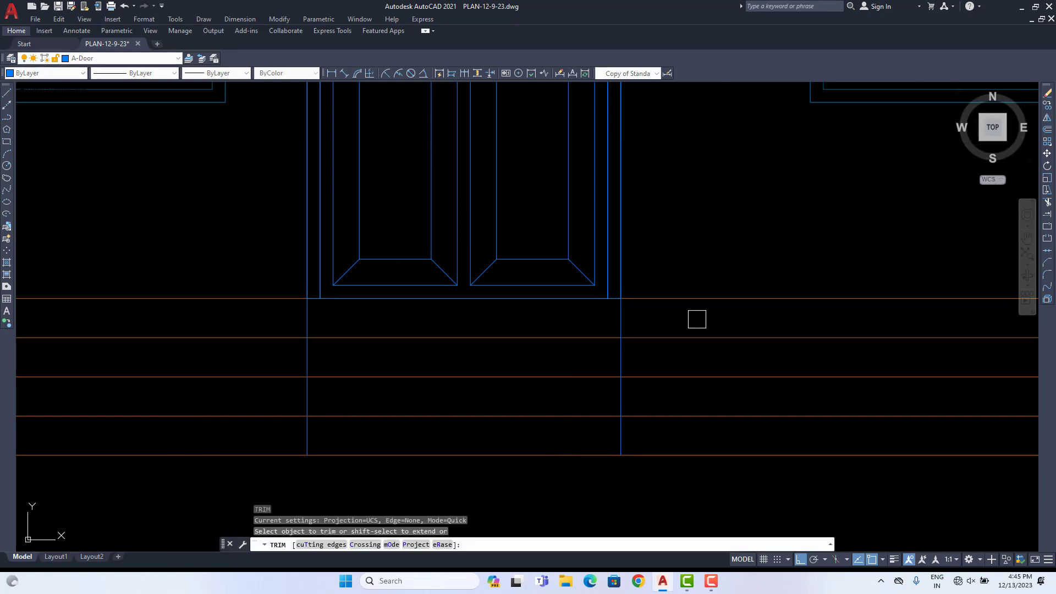
drag(697, 319, 669, 440)
drag(276, 325, 235, 435)
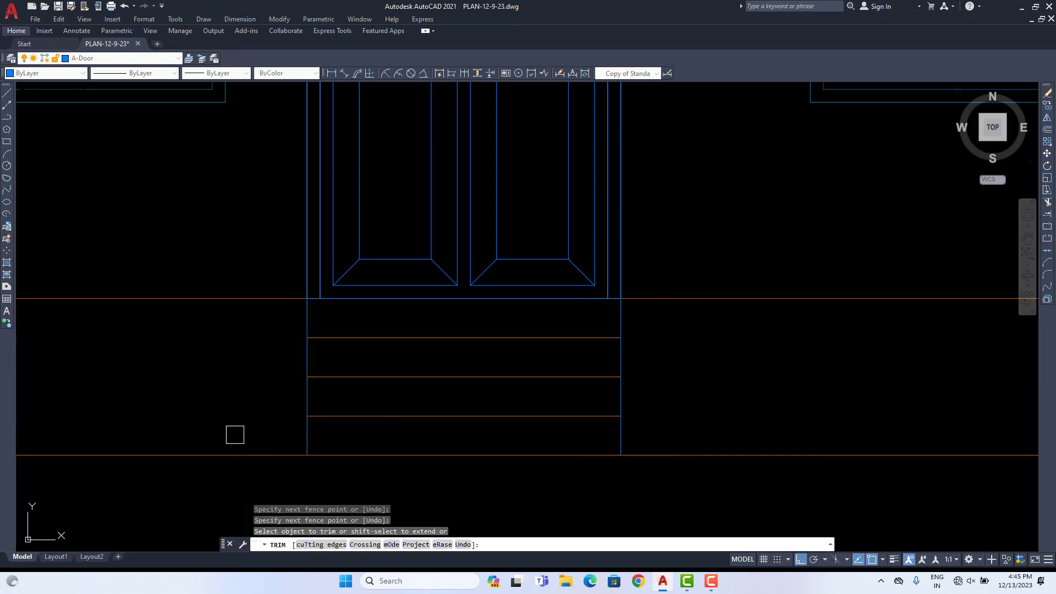
scroll(321, 396, down, 4)
key(Escape)
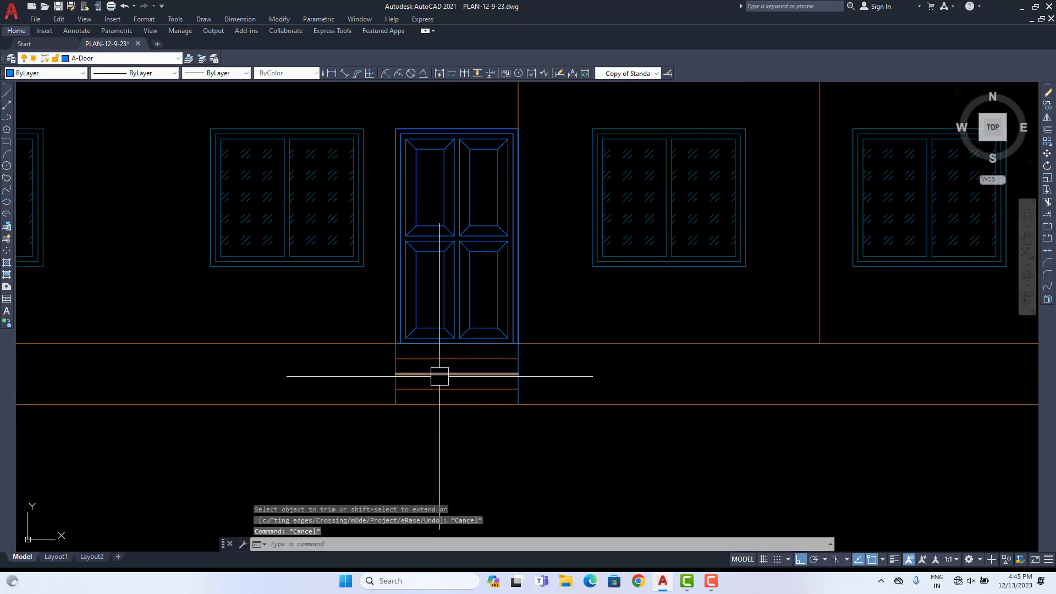
Step: Match the properties of the two vertical step-side lines to those of a horizontal step line
text(ma)
key(Return)
scroll(437, 394, up, 2)
click(440, 381)
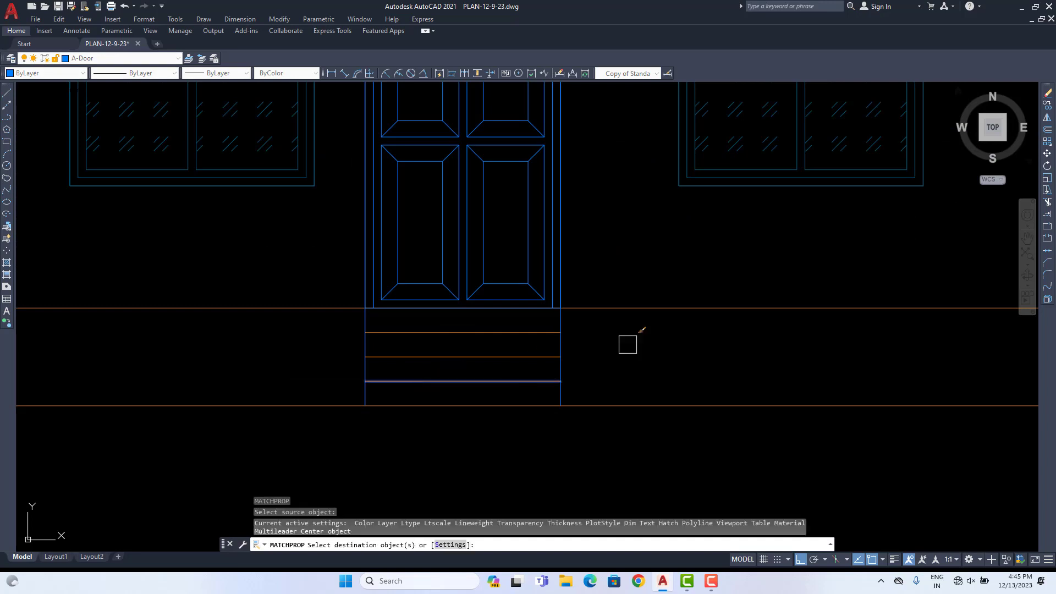
click(628, 344)
click(490, 378)
key(Escape)
scroll(425, 385, down, 5)
middle_drag(425, 385, 458, 380)
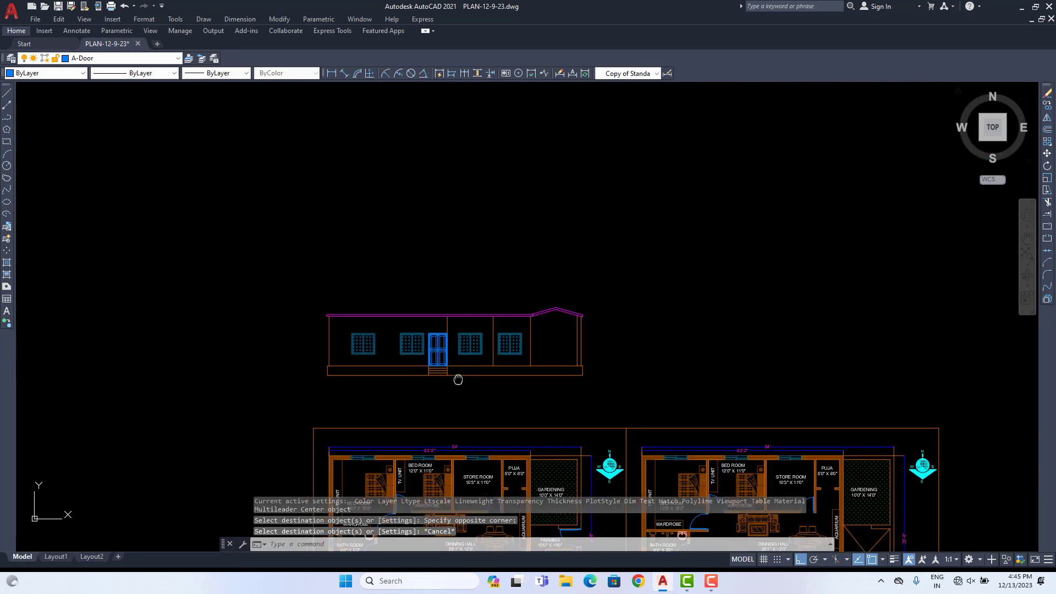
Step: Examine the elevation's gabled bay against the parking area in the ground and first floor plans
scroll(459, 380, up, 6)
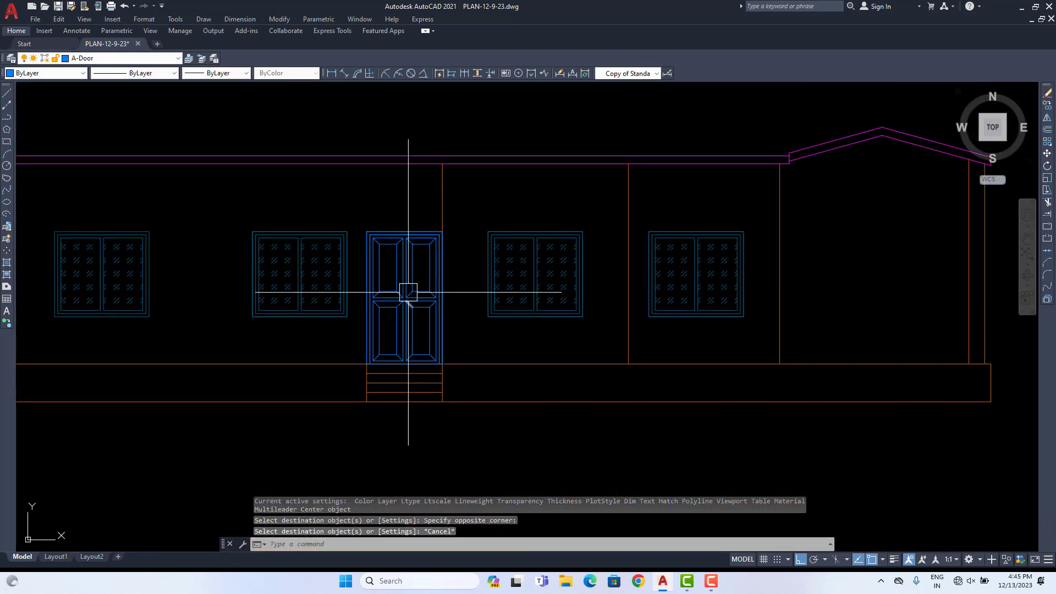
scroll(413, 297, down, 2)
middle_drag(428, 327, 442, 233)
scroll(461, 374, down, 2)
middle_drag(461, 375, 461, 158)
mouse_move(440, 489)
middle_down()
mouse_move(457, 377)
mouse_move(481, 434)
middle_up()
scroll(457, 376, up, 4)
scroll(468, 371, down, 4)
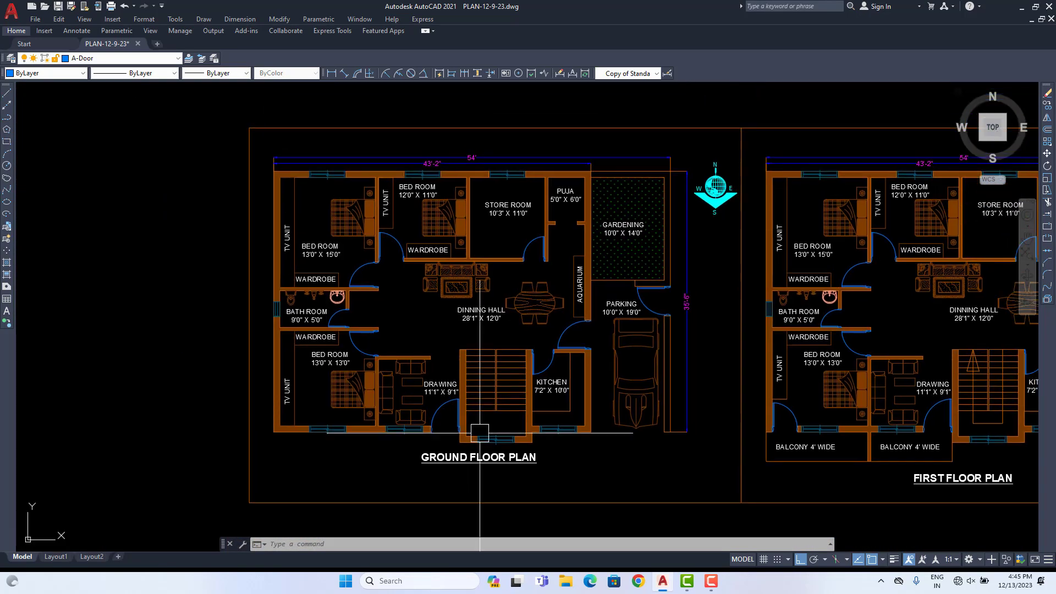
middle_drag(503, 367, 479, 459)
middle_drag(489, 340, 455, 429)
middle_drag(408, 280, 409, 297)
scroll(412, 319, down, 4)
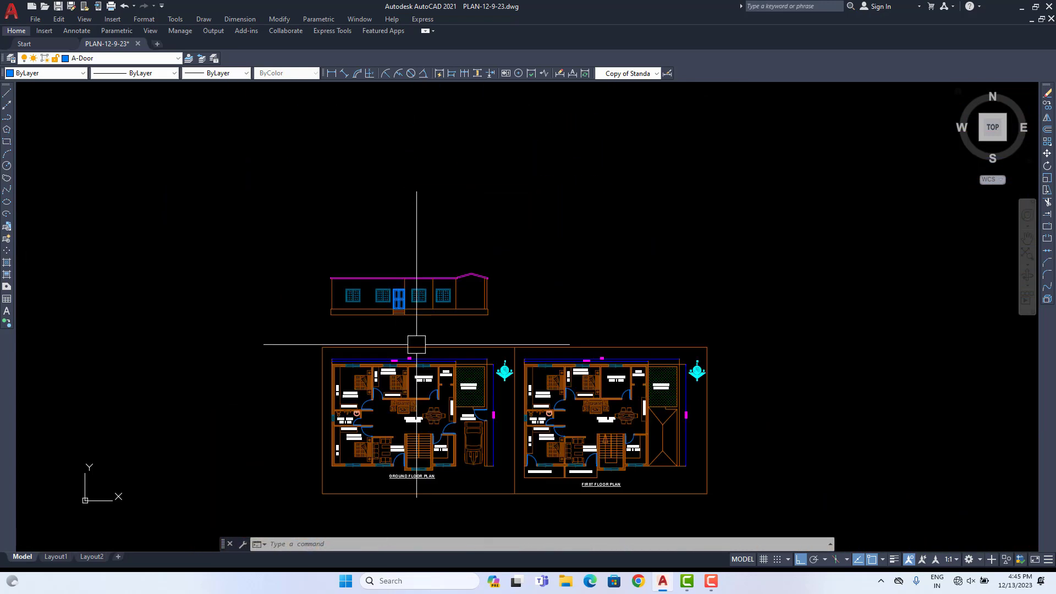
middle_drag(455, 413, 470, 353)
scroll(470, 353, up, 2)
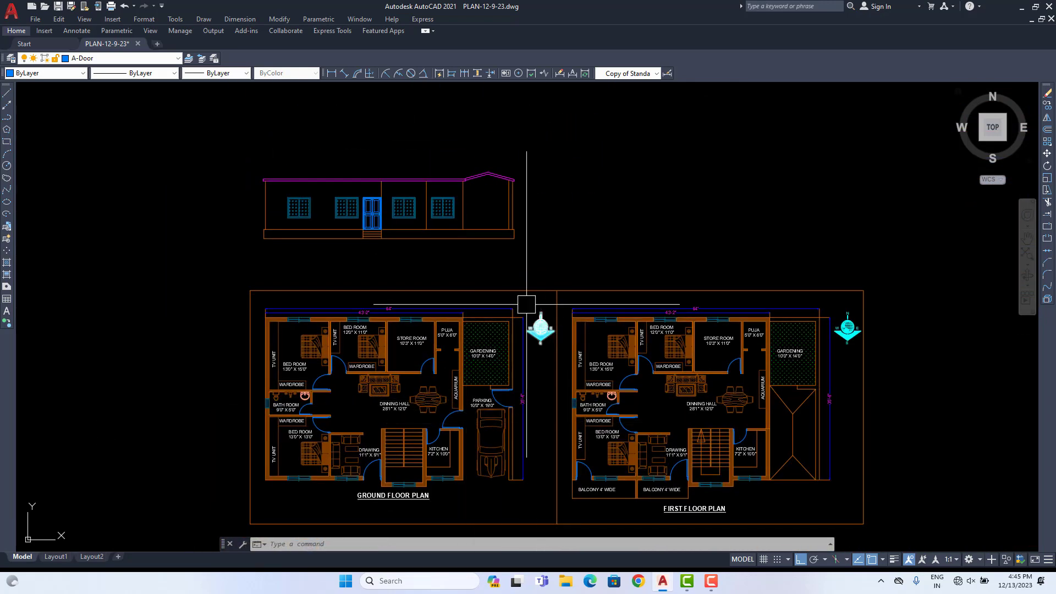
scroll(496, 497, up, 2)
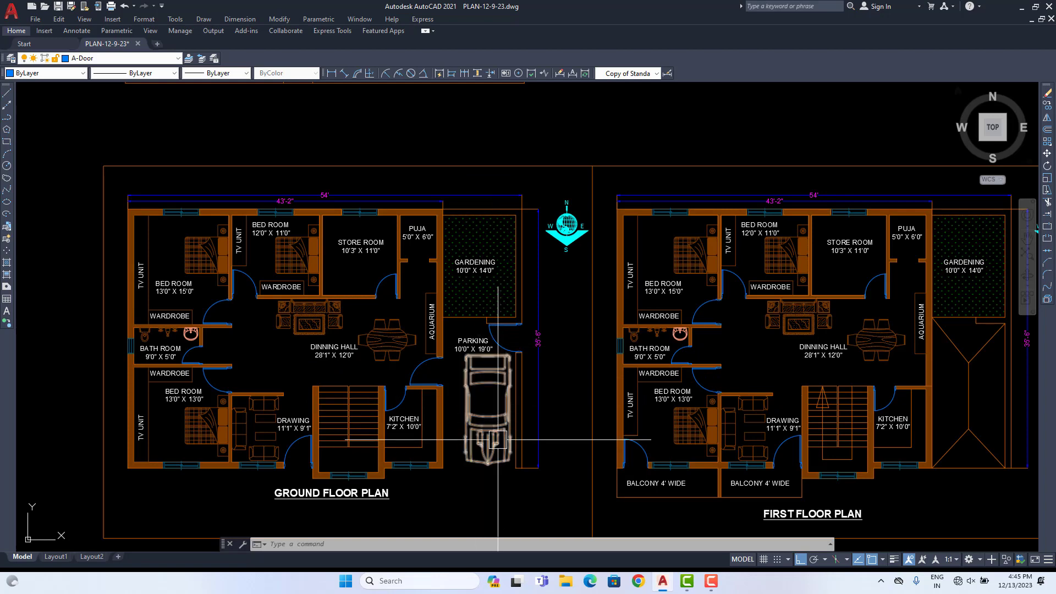
scroll(481, 488, down, 4)
scroll(496, 365, up, 4)
scroll(475, 251, up, 5)
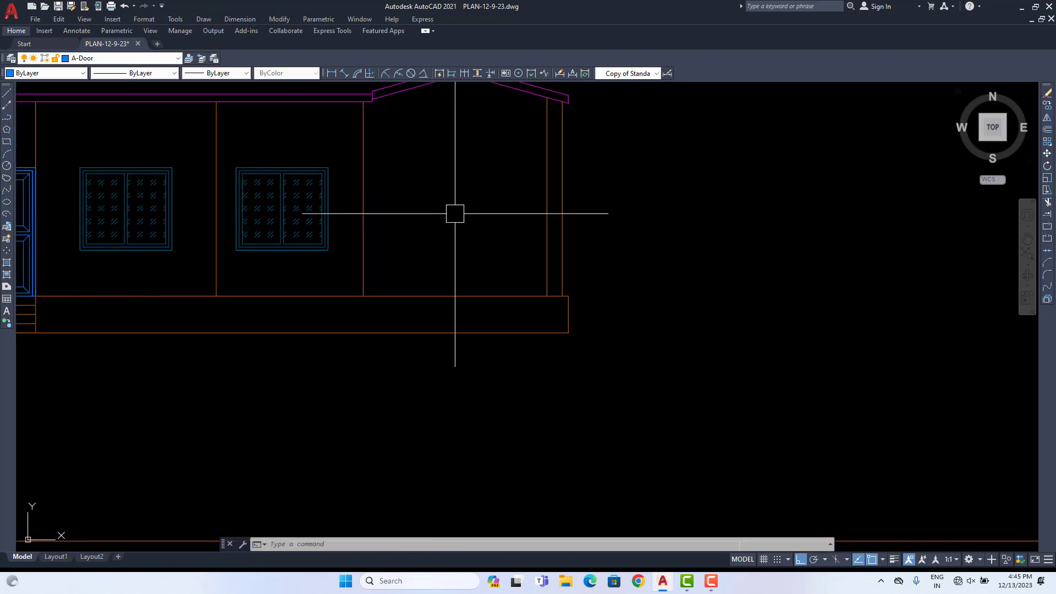
key(Return)
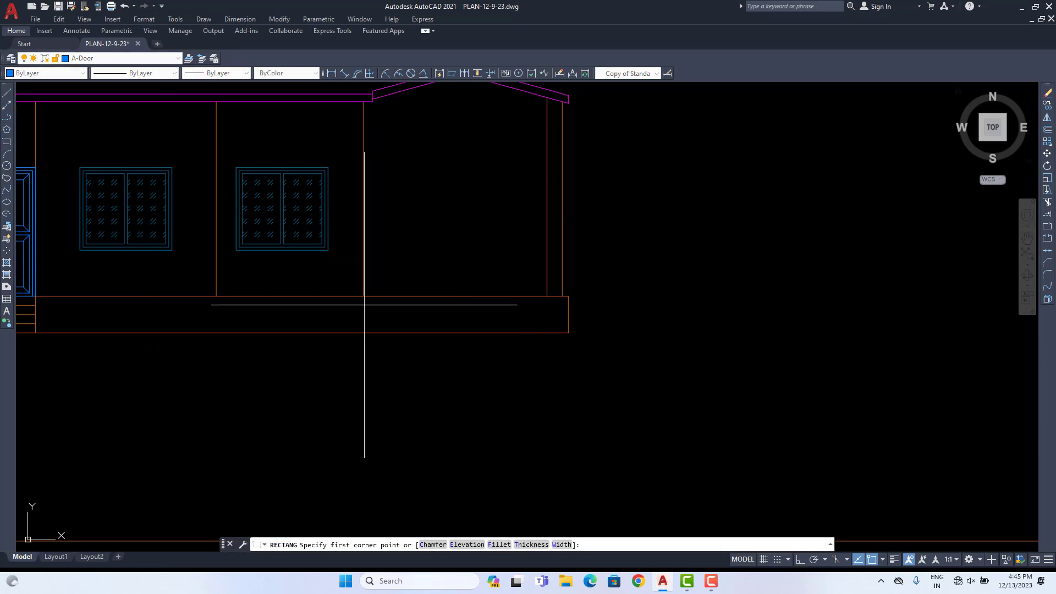
click(363, 296)
key(Escape)
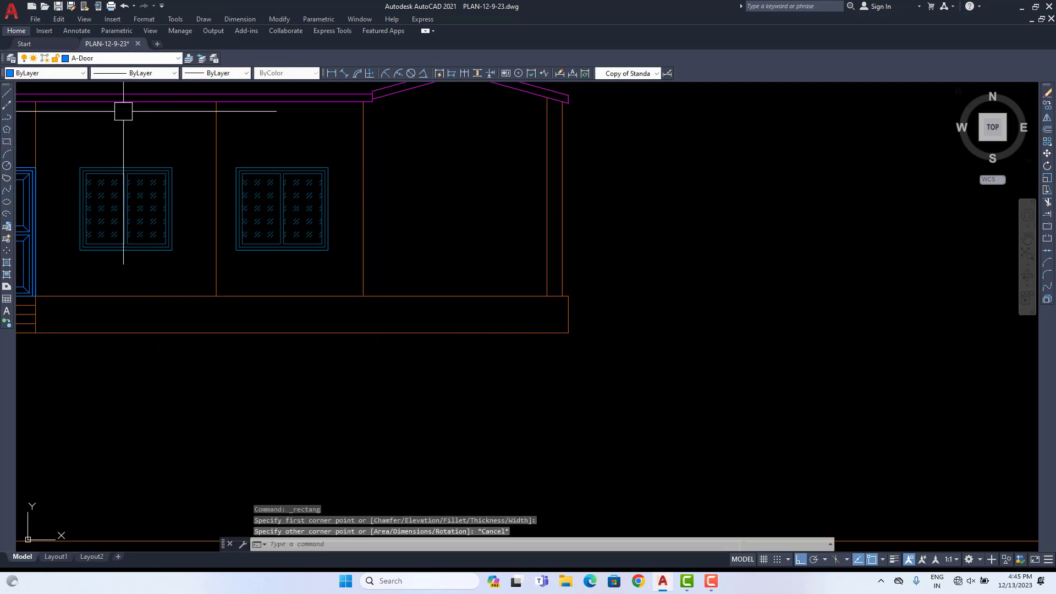
Step: On the wall layer, draw a rectangle across the plinth's full height beneath the gabled parking bay, between its left wall and right column
click(106, 58)
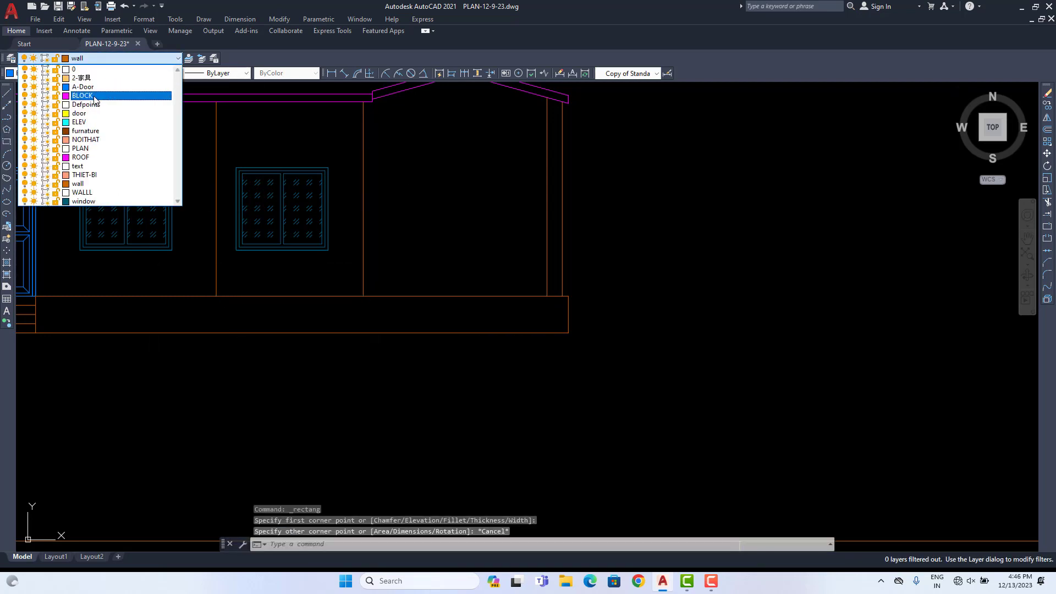
click(82, 184)
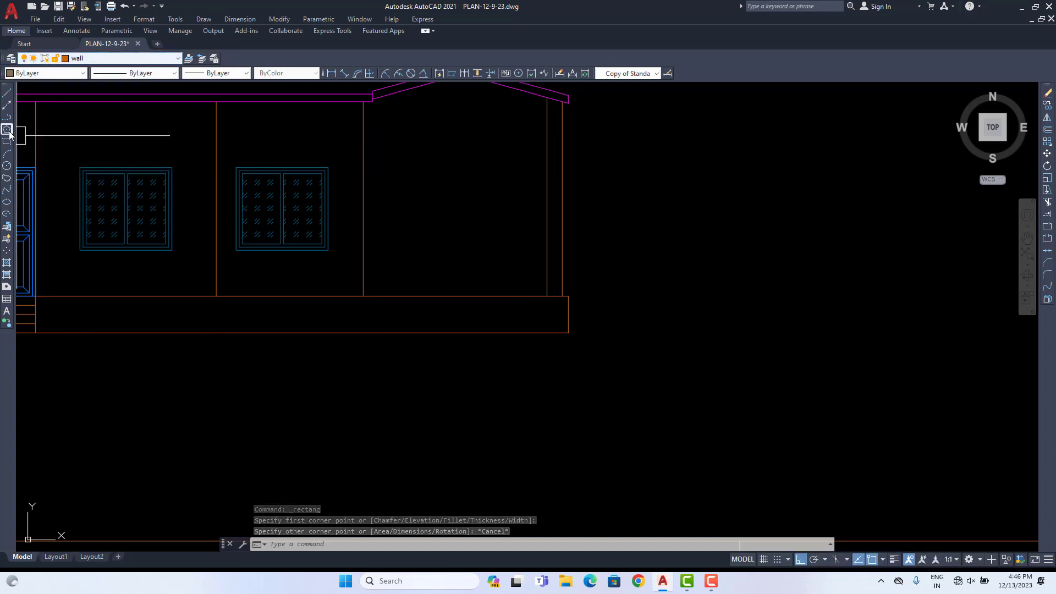
click(6, 141)
click(371, 296)
scroll(550, 346, up, 3)
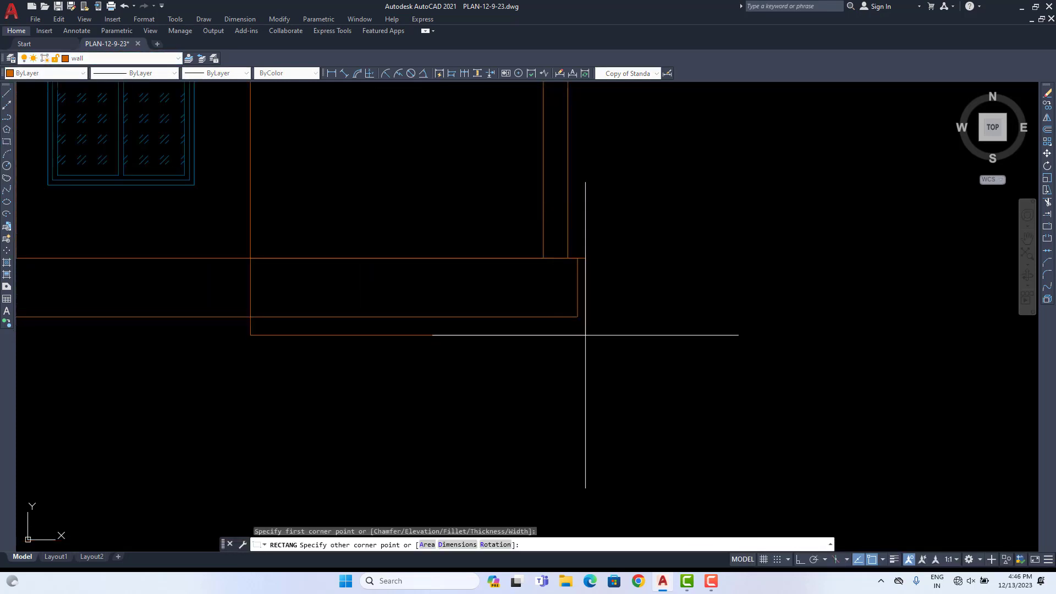
scroll(556, 305, down, 3)
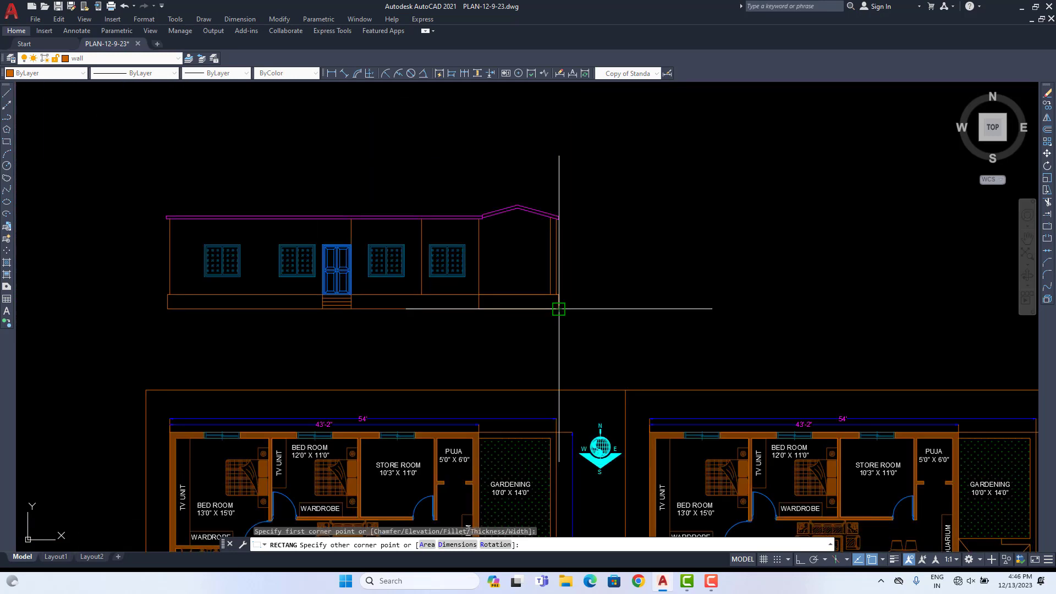
scroll(547, 294, up, 3)
click(551, 395)
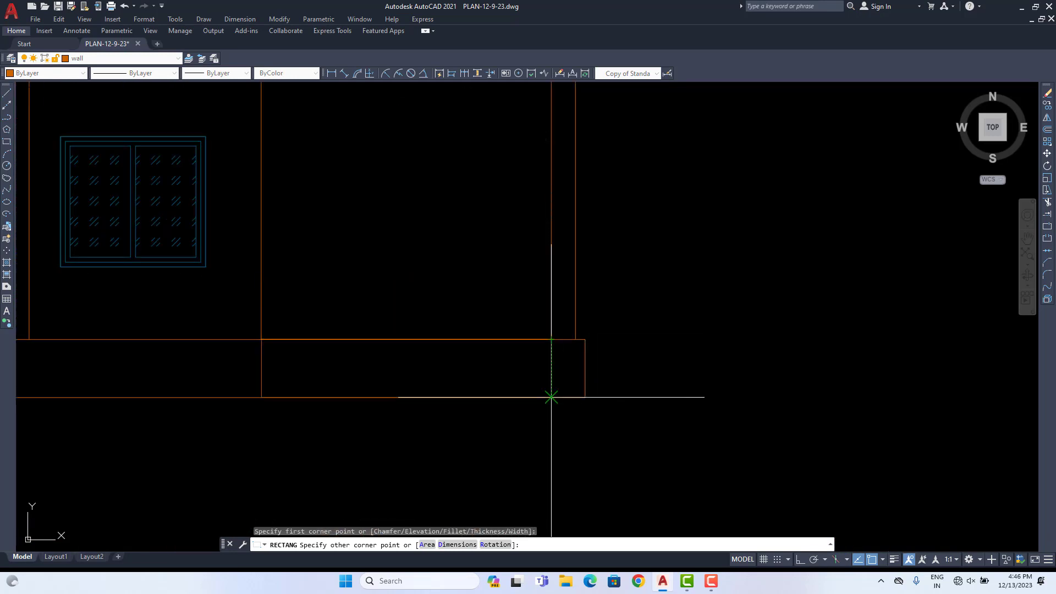
Step: Draw a horizontal line across the new plinth rectangle, just below its upper edge, from one side to the other
scroll(513, 370, down, 2)
middle_drag(520, 374, 528, 314)
scroll(519, 330, down, 3)
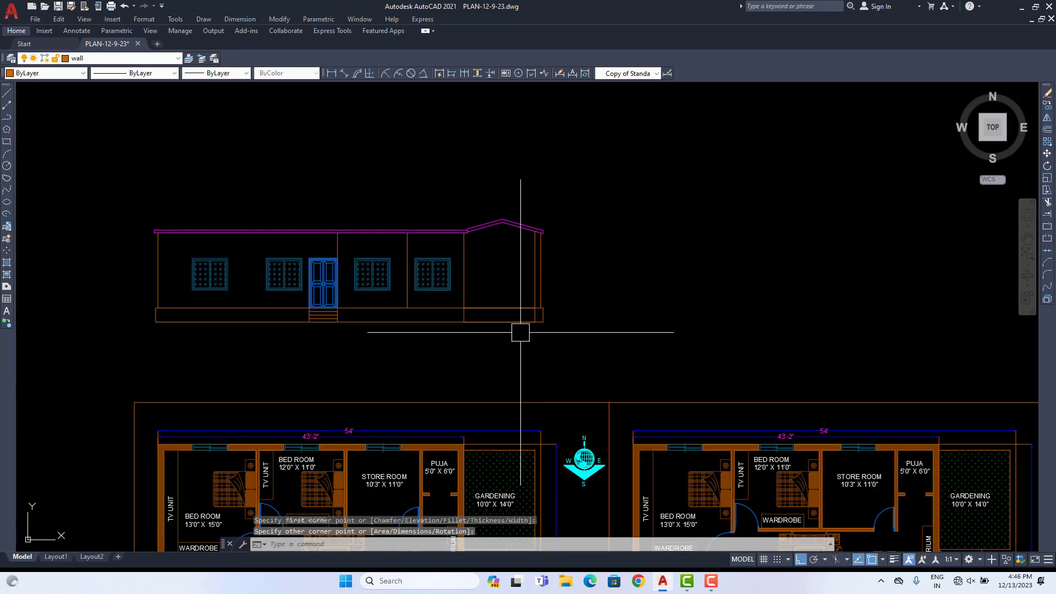
scroll(750, 264, up, 4)
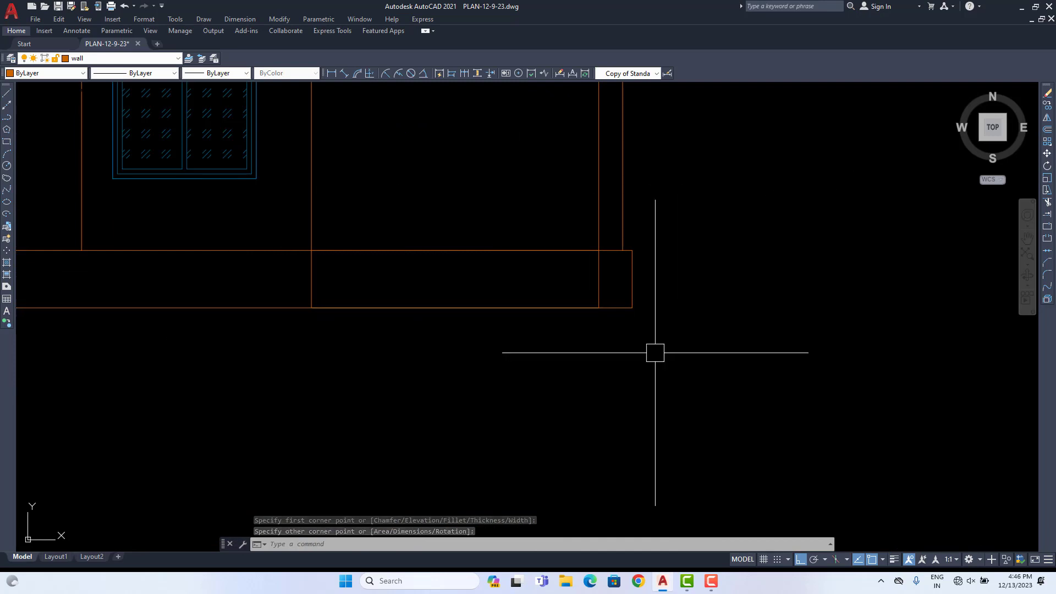
middle_drag(656, 352, 507, 339)
scroll(700, 346, up, 2)
middle_drag(614, 363, 620, 389)
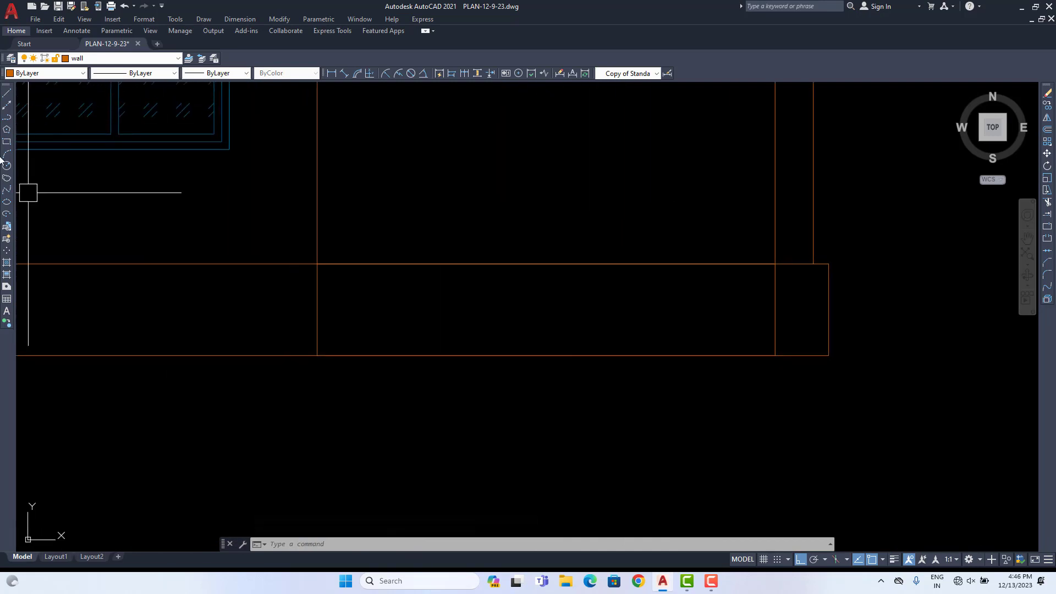
click(6, 92)
scroll(317, 270, up, 4)
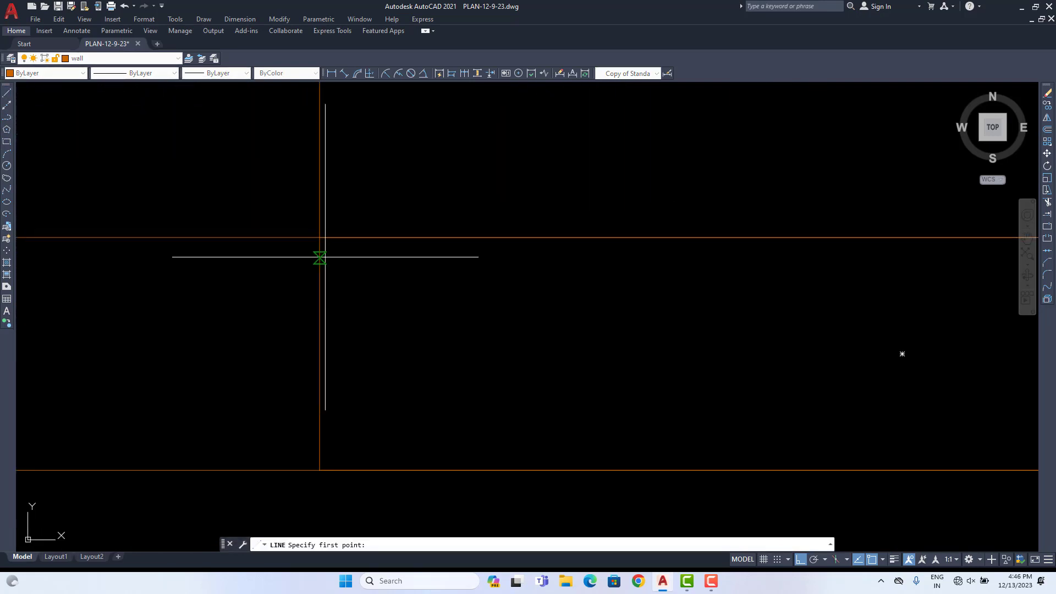
click(320, 255)
scroll(779, 318, down, 3)
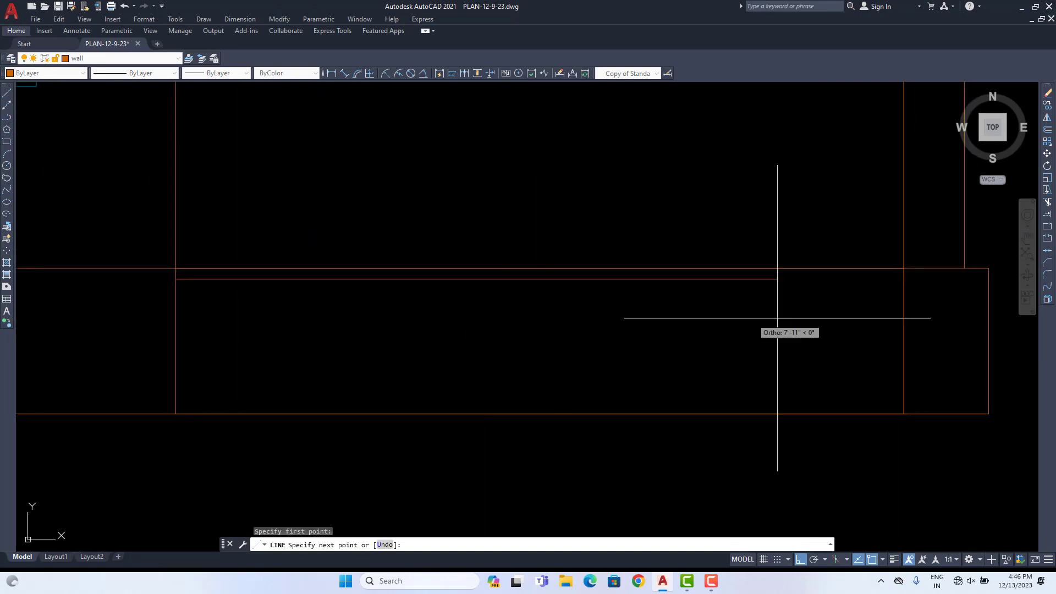
click(769, 290)
right_click(674, 225)
click(688, 233)
Step: Copy the horizontal line repeatedly downward at equal spacing, based on its gap from the upper edge, until the plinth rectangle is filled
click(700, 289)
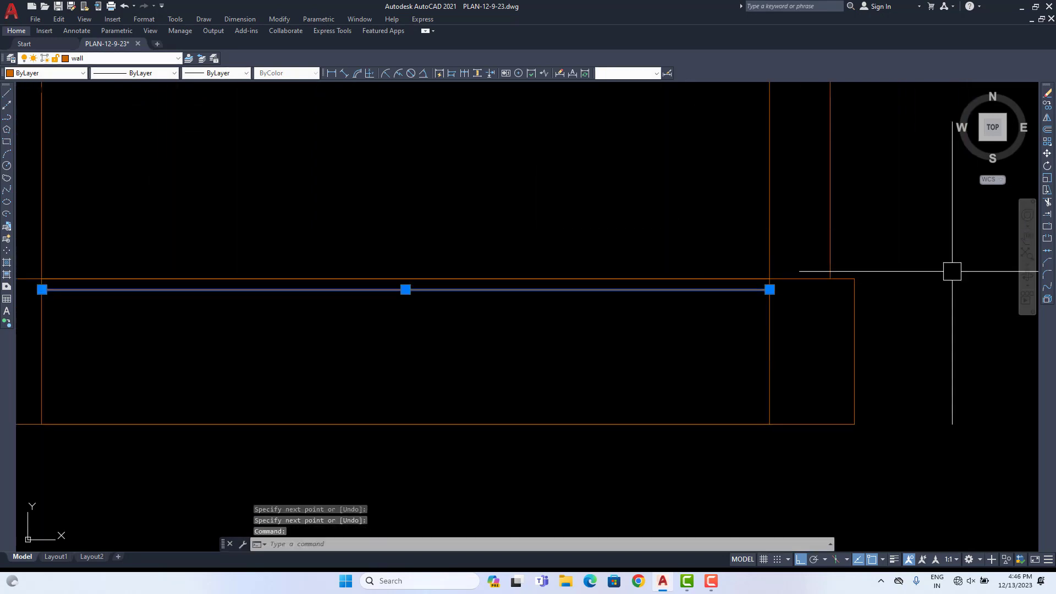
click(1047, 104)
scroll(813, 302, up, 2)
click(742, 266)
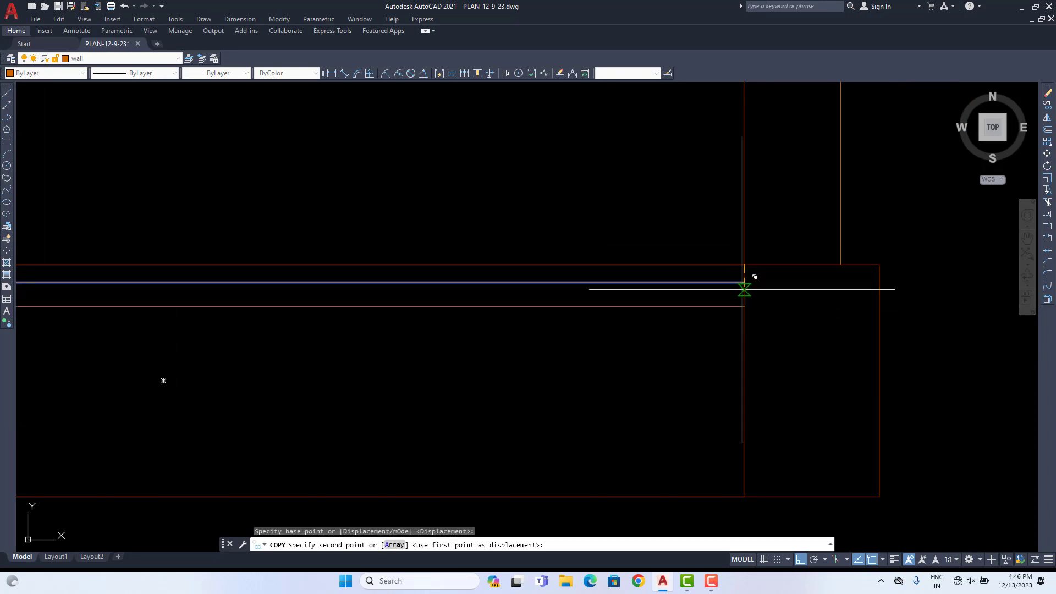
click(744, 300)
click(743, 328)
click(744, 318)
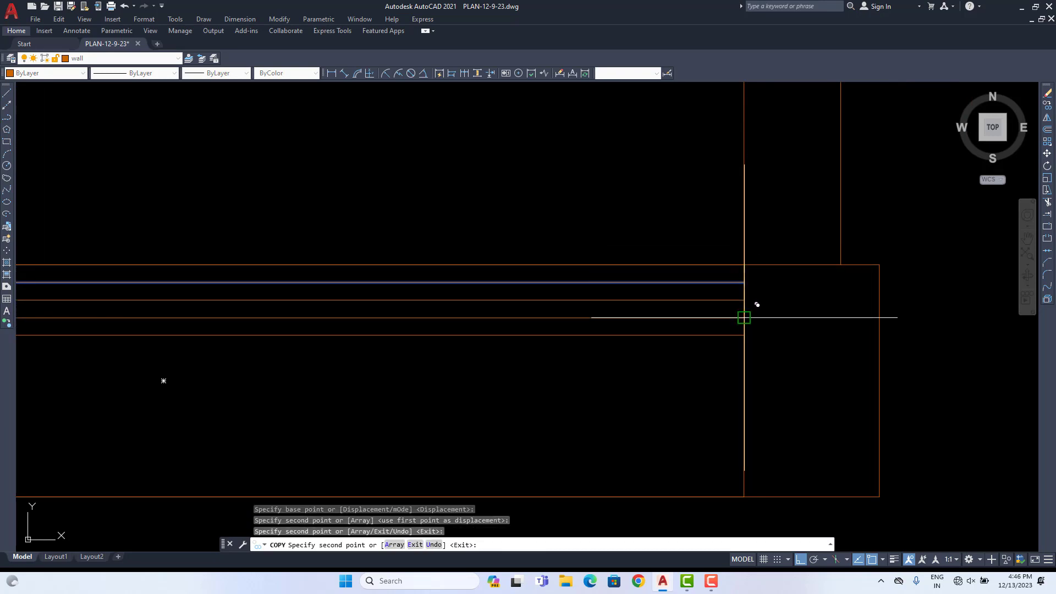
click(744, 335)
click(744, 353)
click(744, 372)
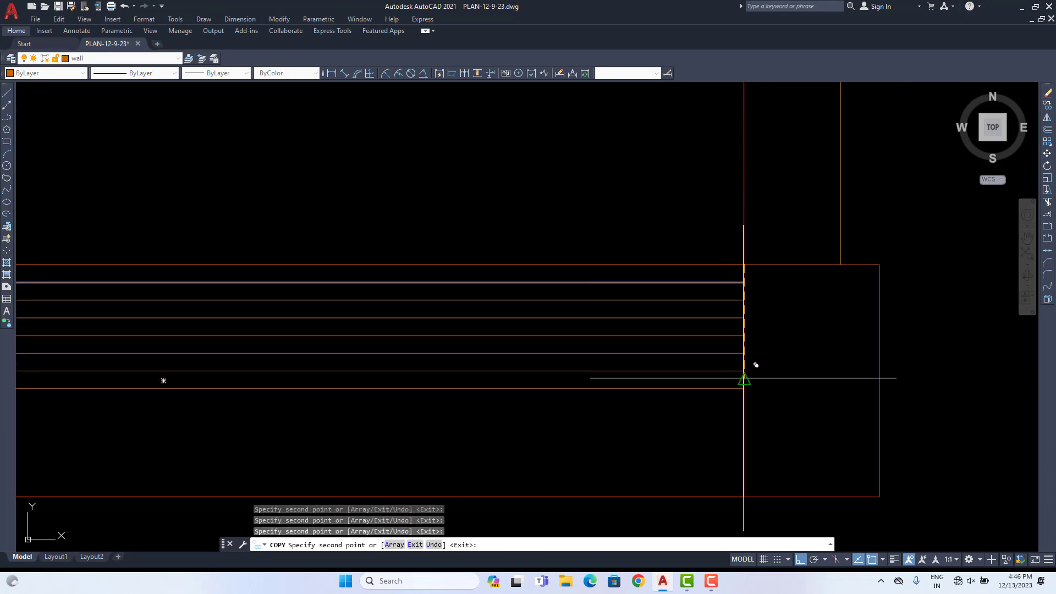
click(744, 390)
click(743, 414)
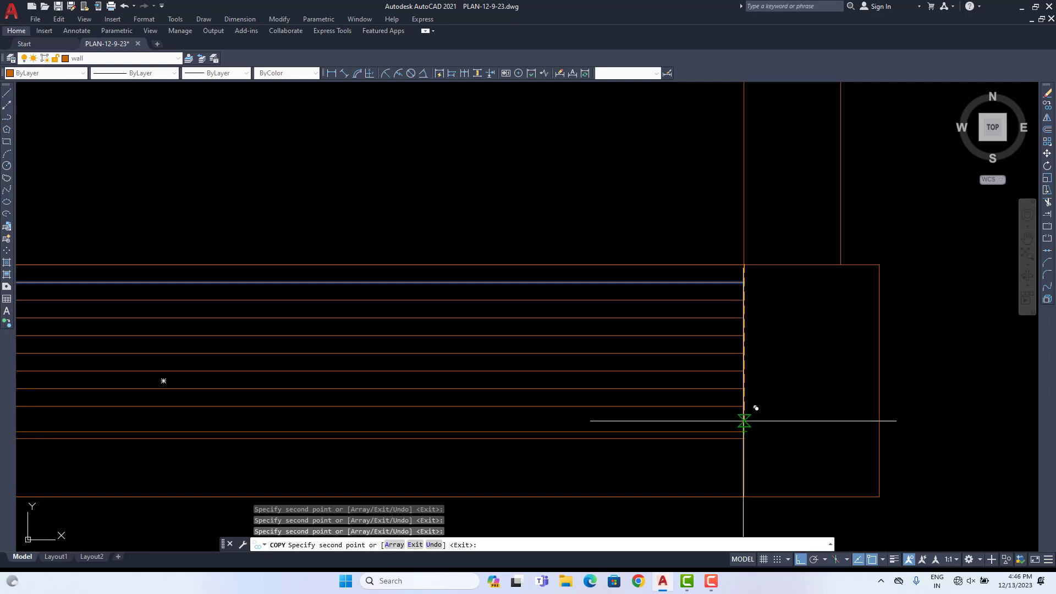
key(ctrl+z)
click(744, 424)
click(743, 441)
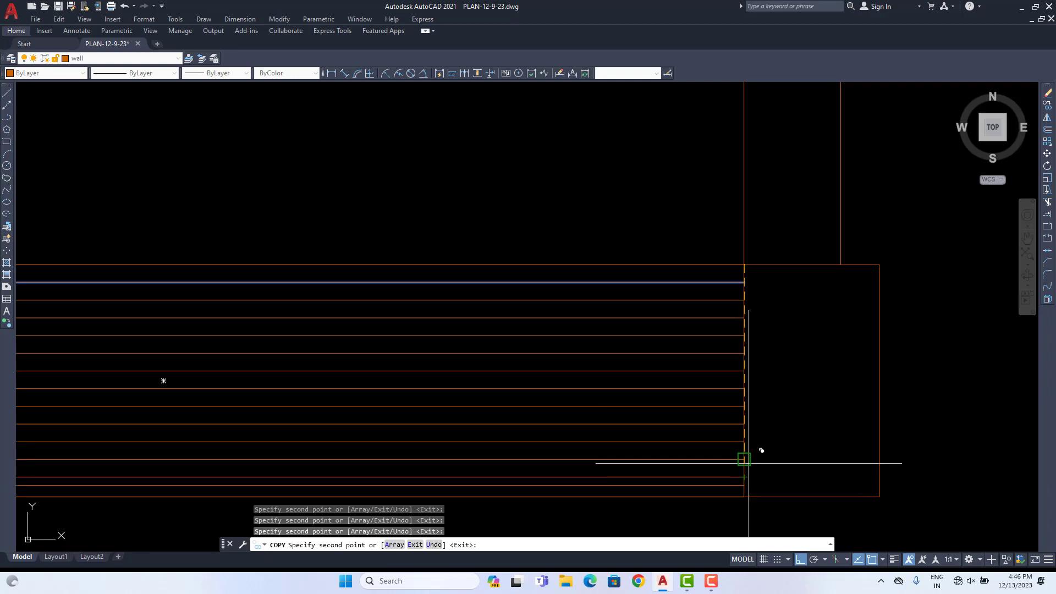
scroll(764, 385, down, 5)
key(Escape)
scroll(757, 410, down, 4)
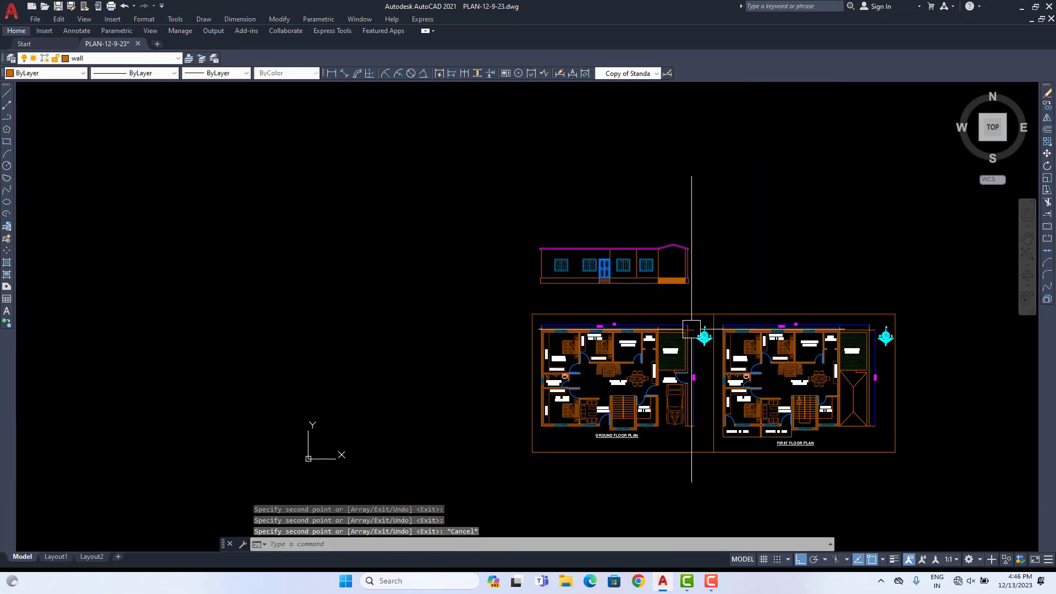
Step: Copy the car block from the ground floor plan's parking area straight up onto the elevation's gabled parking bay
scroll(691, 325, up, 4)
scroll(591, 213, down, 3)
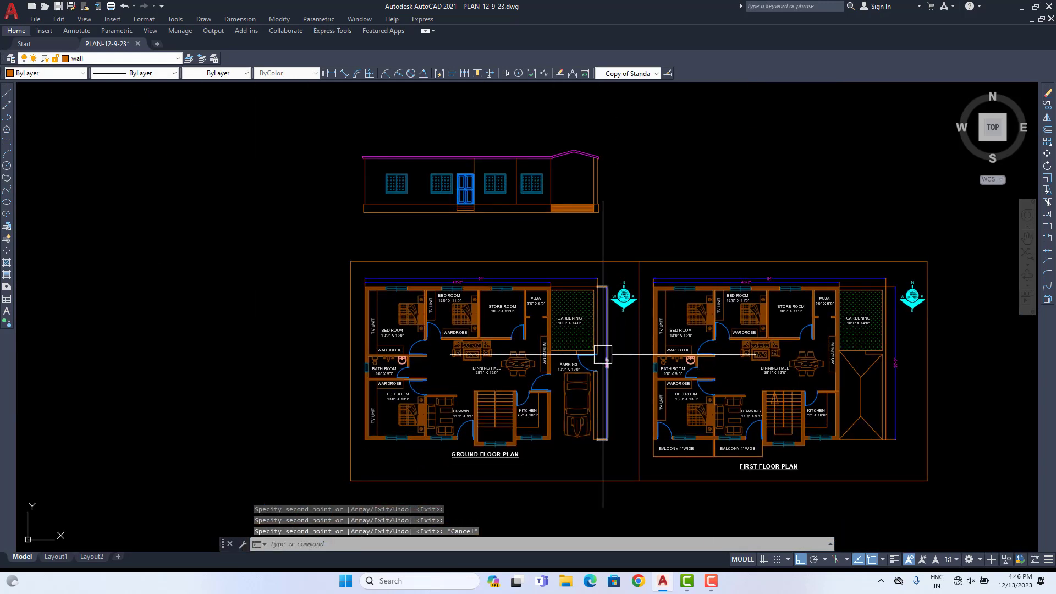
click(582, 418)
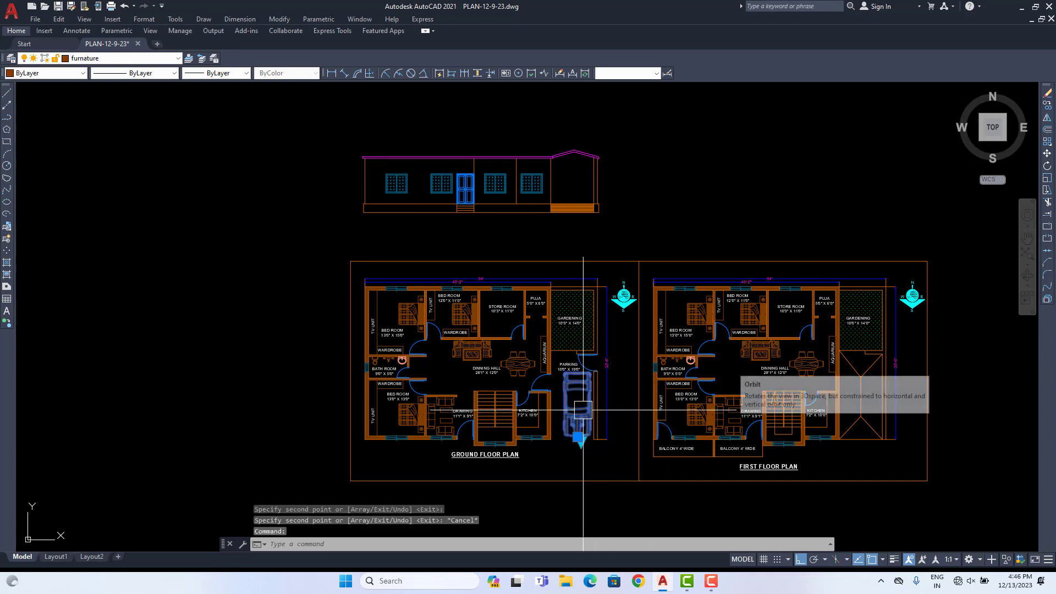
scroll(581, 401, up, 4)
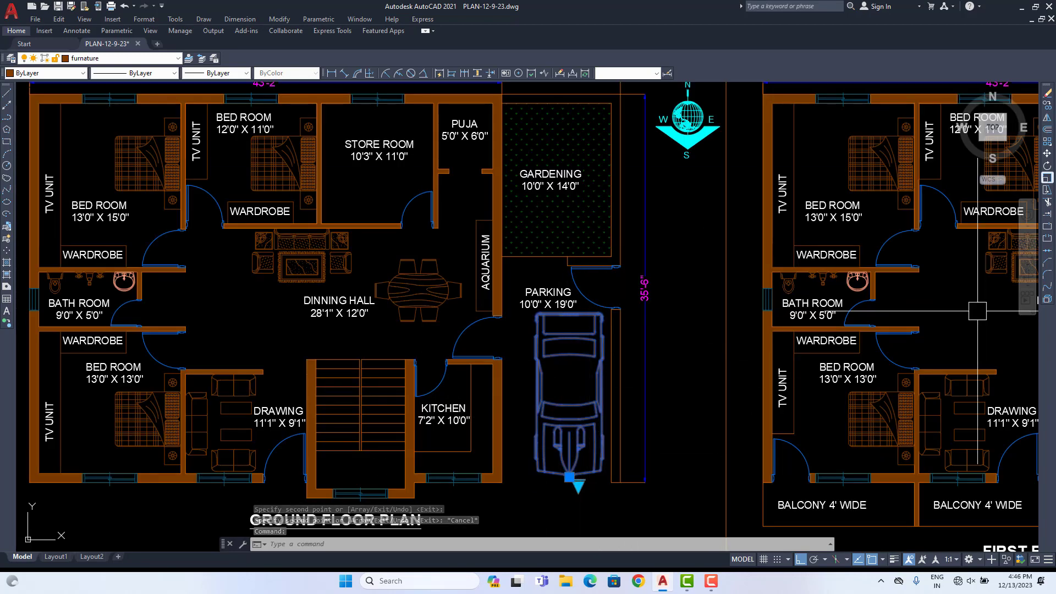
click(1048, 105)
click(570, 477)
scroll(578, 385, down, 3)
middle_drag(671, 209, 671, 342)
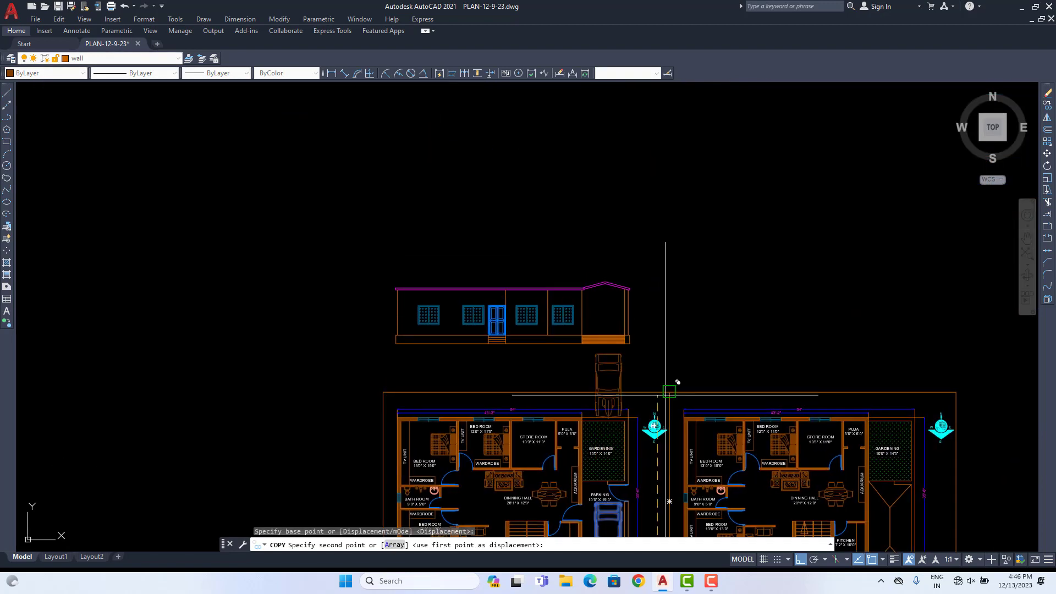
click(671, 337)
right_click(669, 291)
click(680, 298)
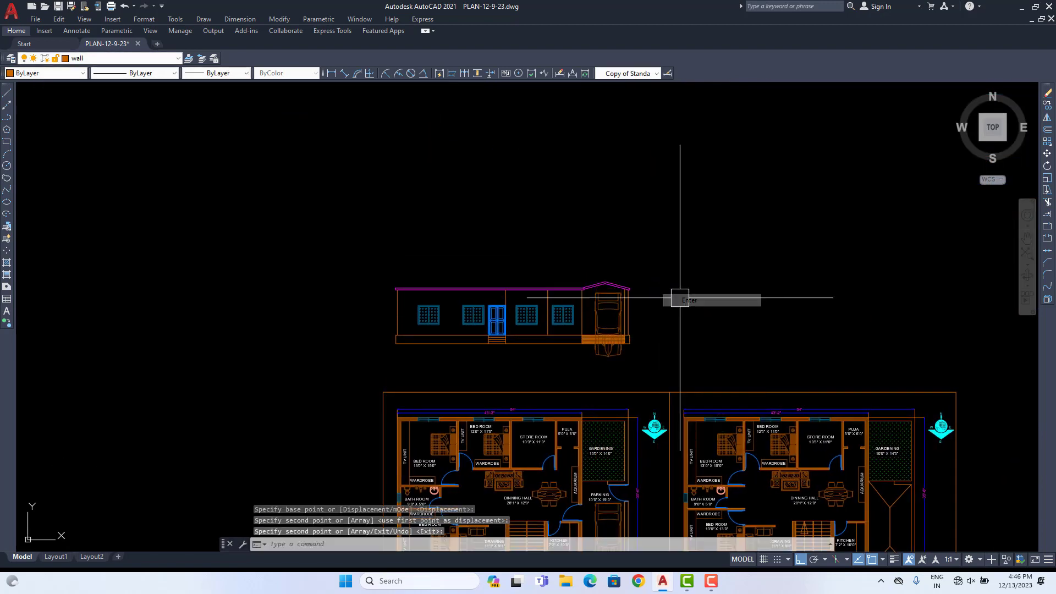
Step: Try the Sports Car (Front) view on the copied car block in the elevation, and undo the change
middle_drag(605, 541, 609, 403)
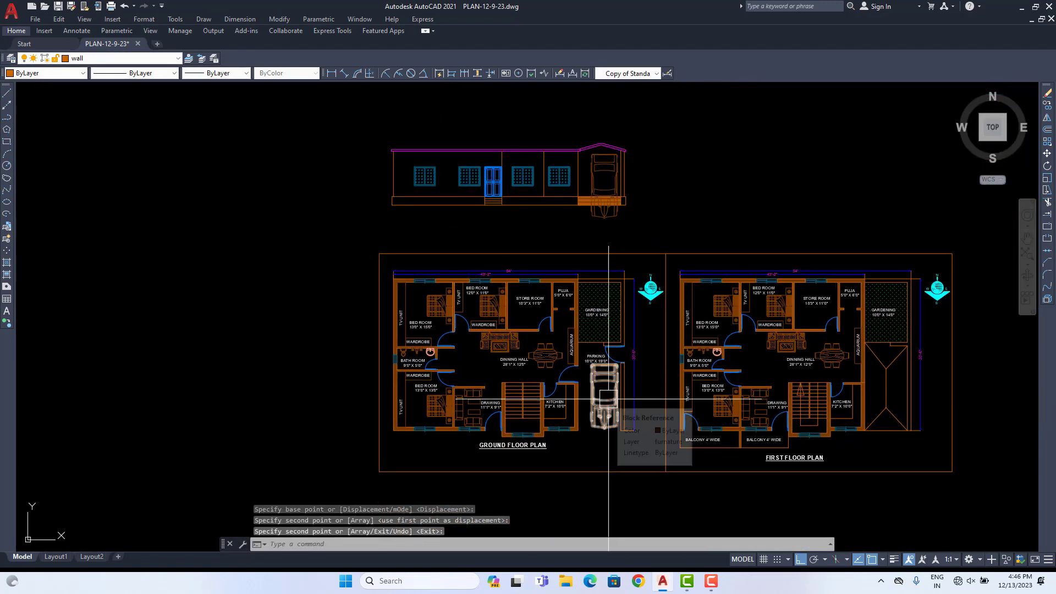
scroll(627, 149, up, 6)
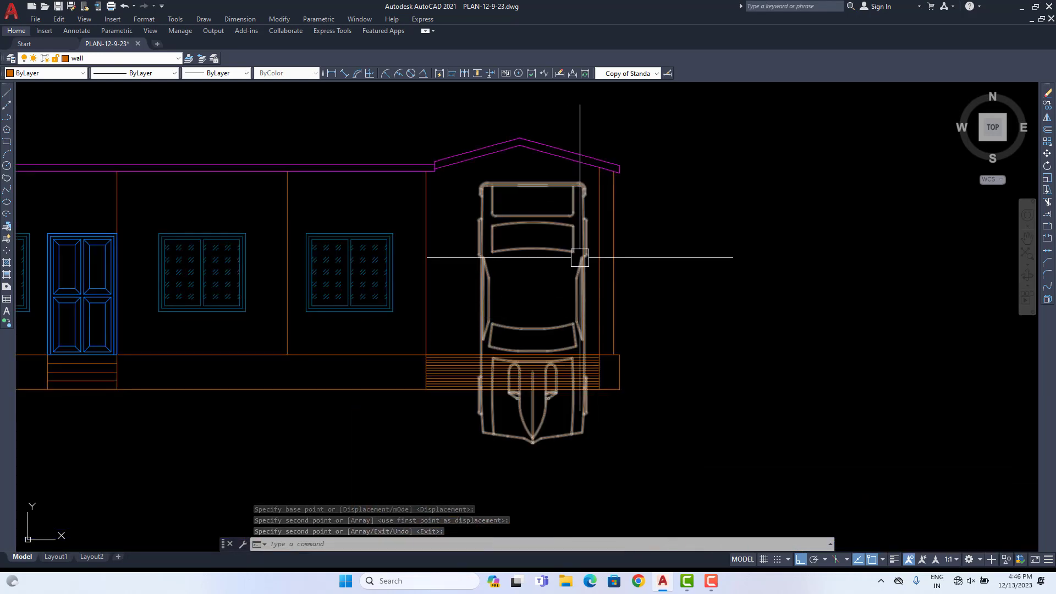
click(585, 412)
click(547, 456)
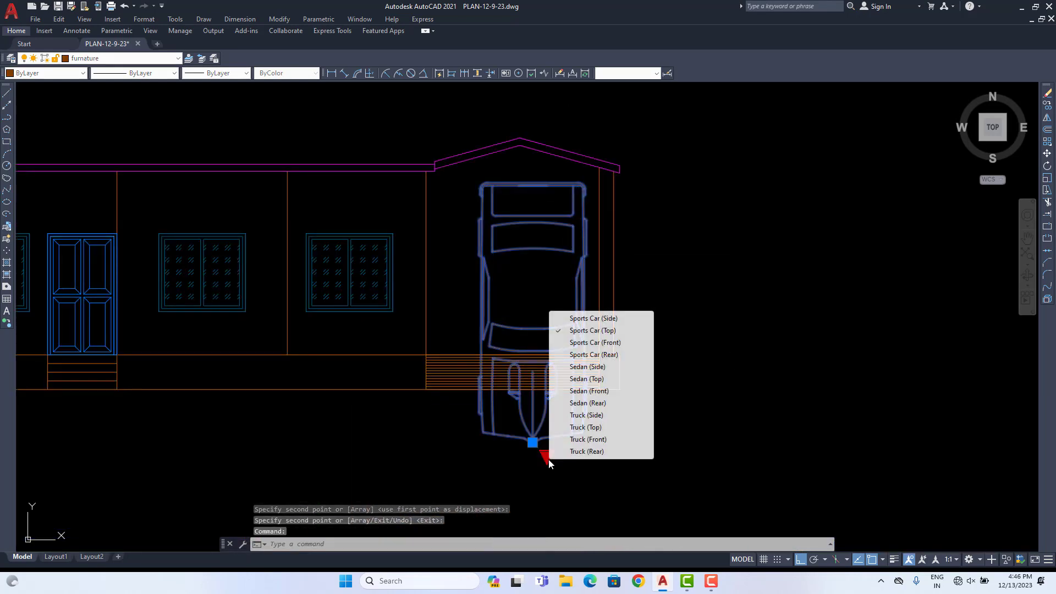
click(608, 343)
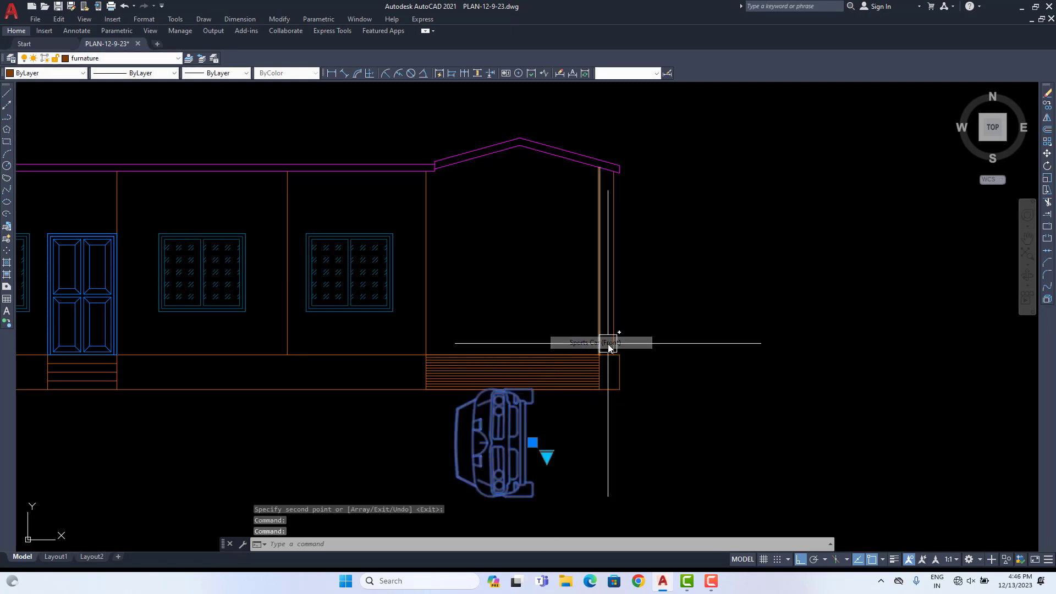
key(ctrl+z)
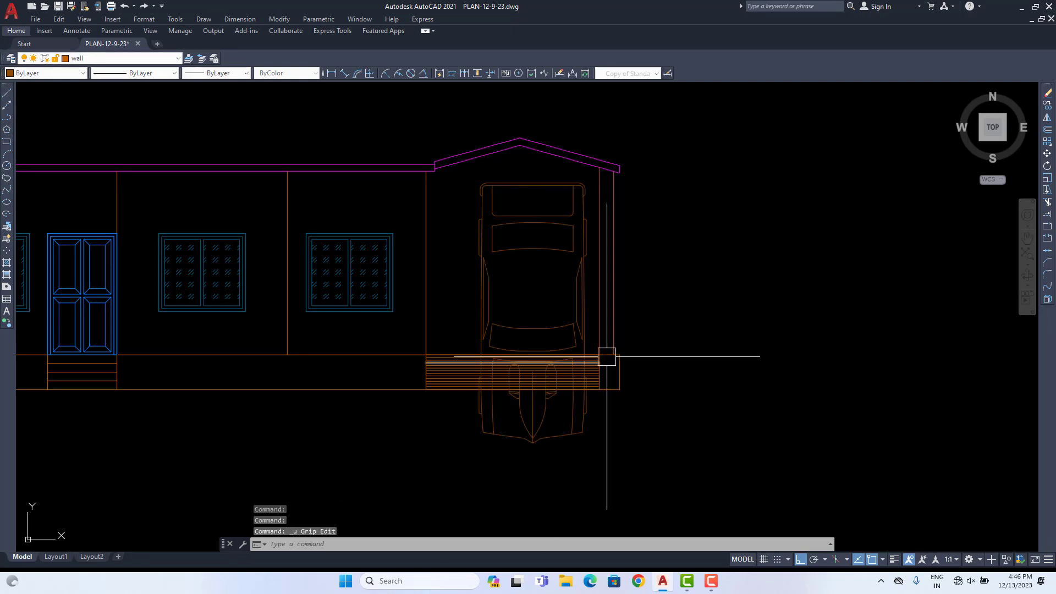
Step: Switch the elevation's car block to the Sports Car (Front) view and rotate it 90° clockwise so it stands upright
click(547, 457)
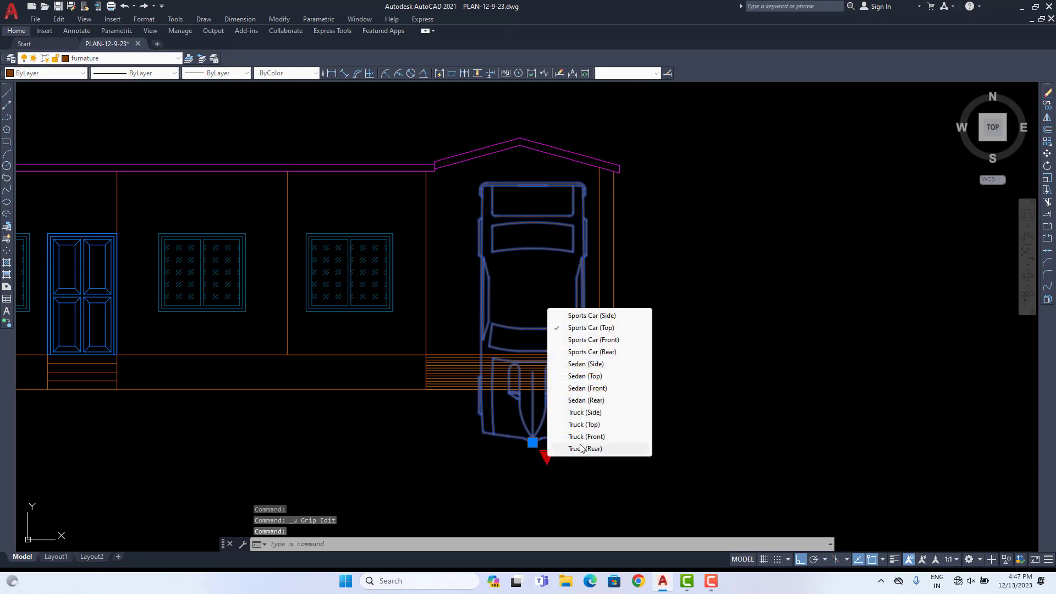
click(617, 341)
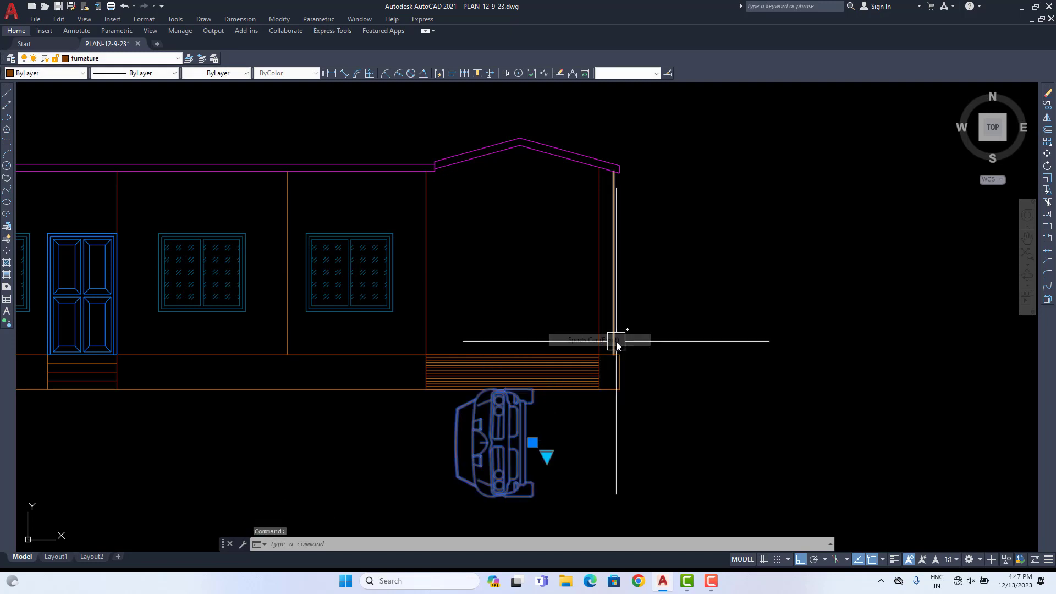
middle_drag(605, 382, 608, 313)
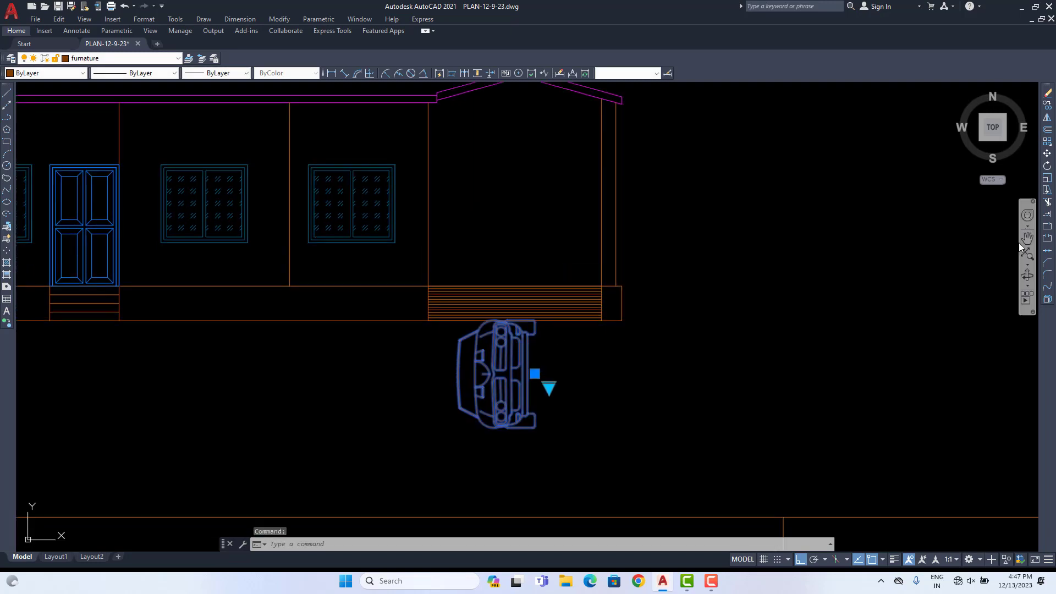
click(1048, 167)
click(589, 375)
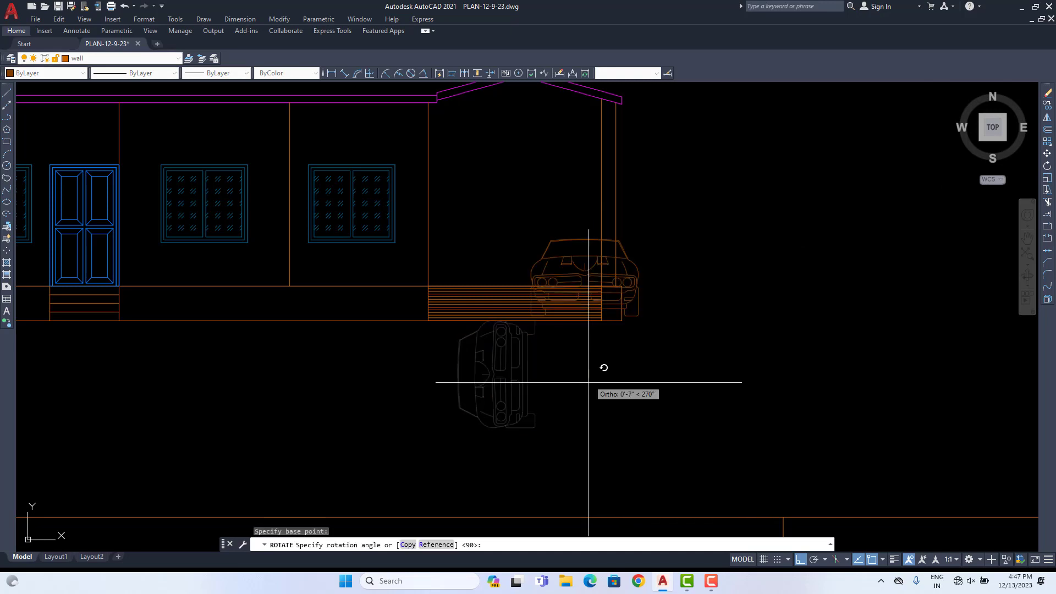
key(Escape)
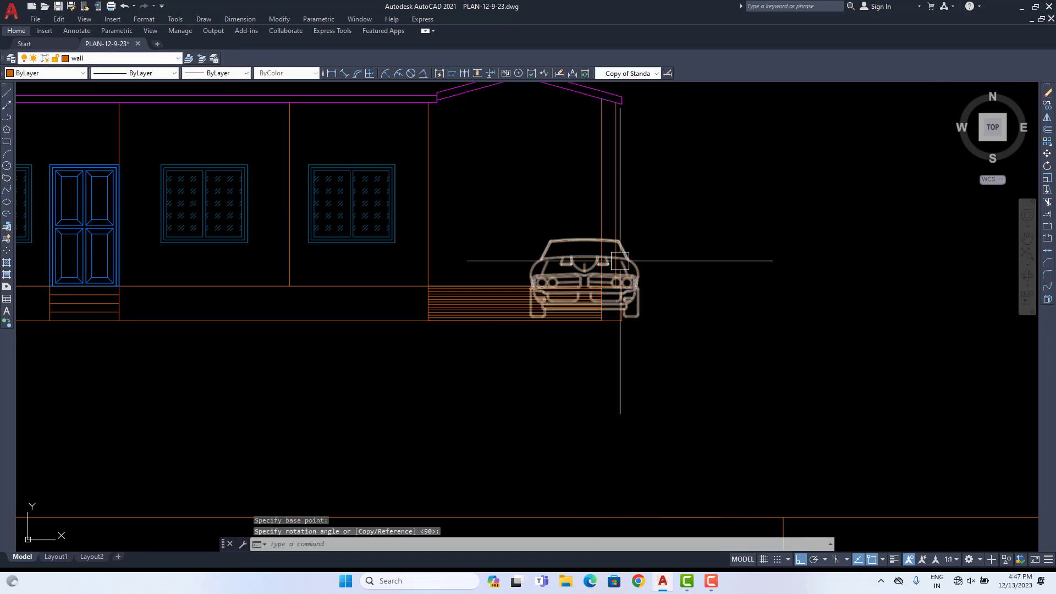
Step: Move the car by its wheel base onto the upper edge of the lined plinth, centred within the gabled parking bay
click(1047, 154)
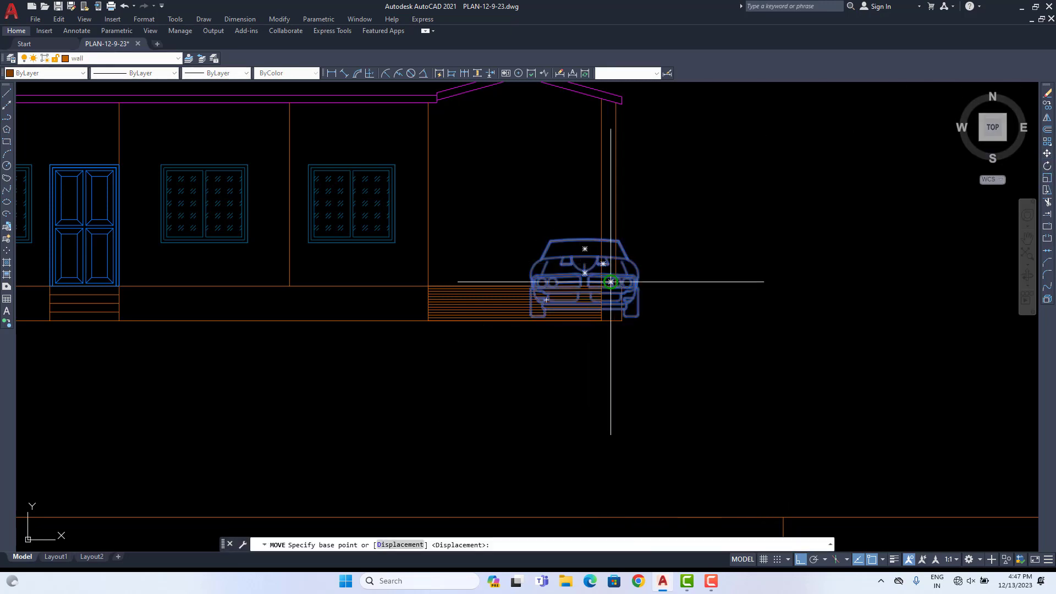
scroll(610, 286, up, 4)
click(669, 351)
scroll(484, 265, up, 3)
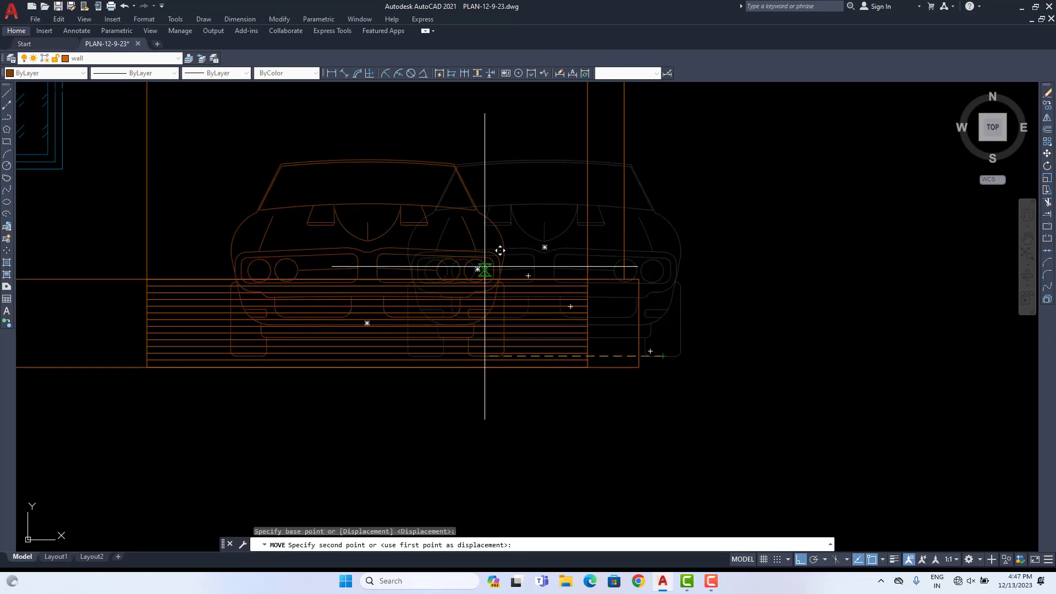
scroll(482, 275, up, 3)
click(484, 265)
scroll(509, 295, down, 8)
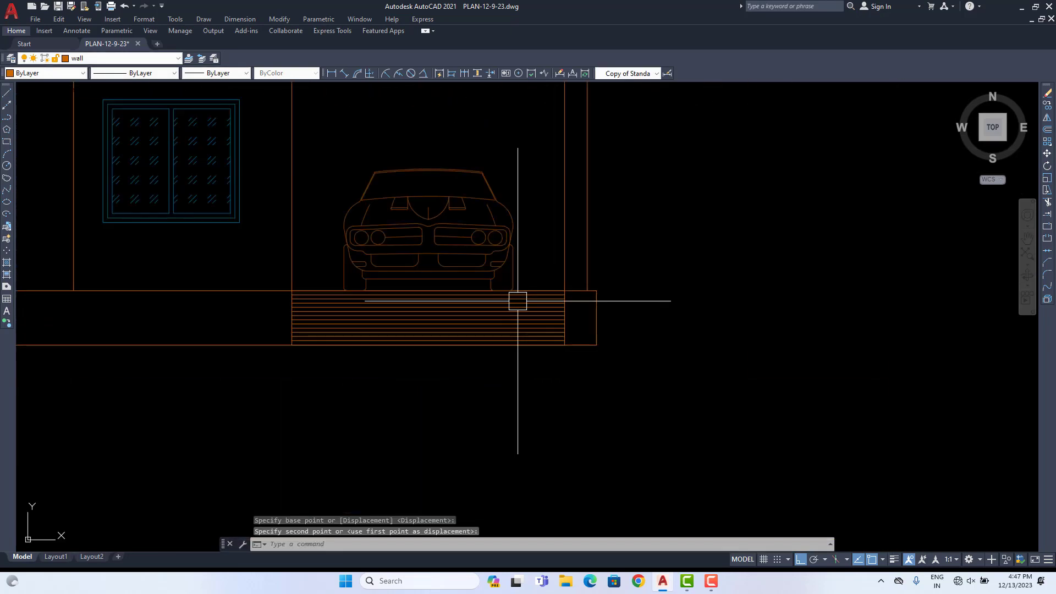
scroll(509, 281, up, 3)
click(505, 275)
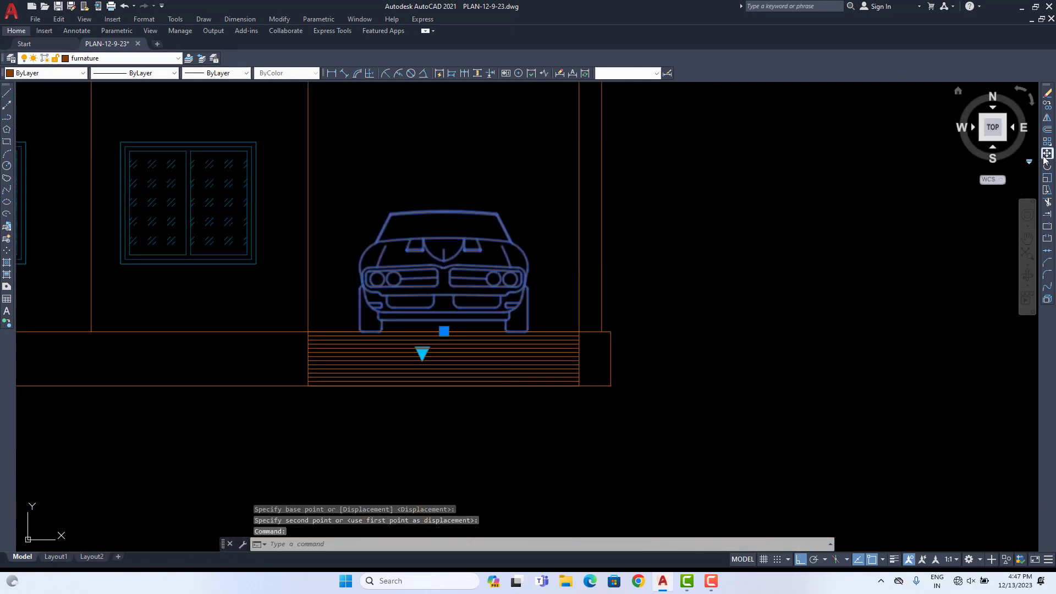
key(Escape)
scroll(727, 220, down, 5)
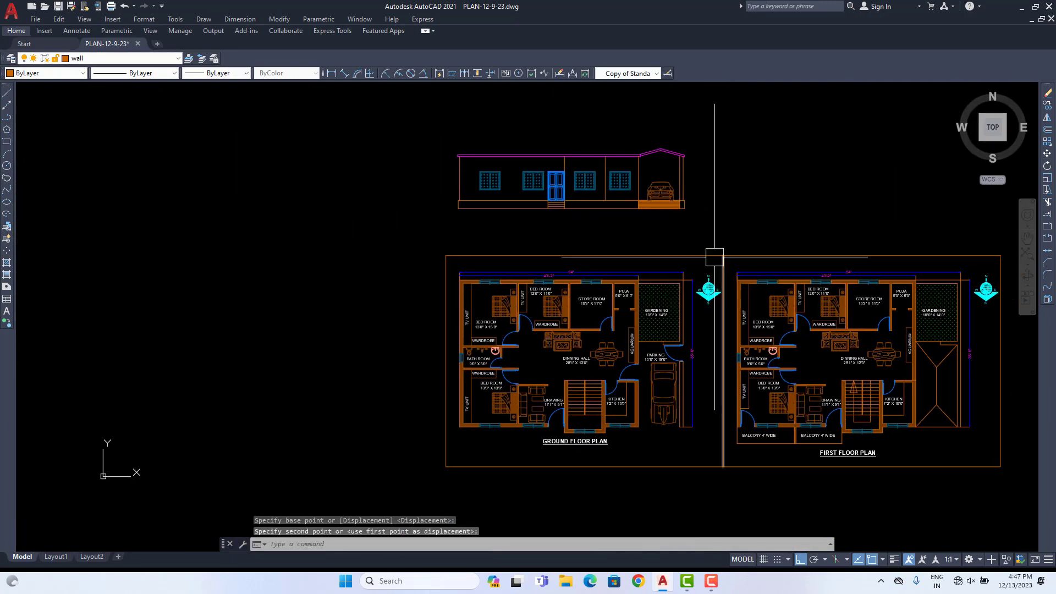
Step: Change the parked car in the elevation to the Sports Car (Rear) view and save the drawing
scroll(672, 224, up, 4)
click(686, 237)
scroll(582, 366, up, 5)
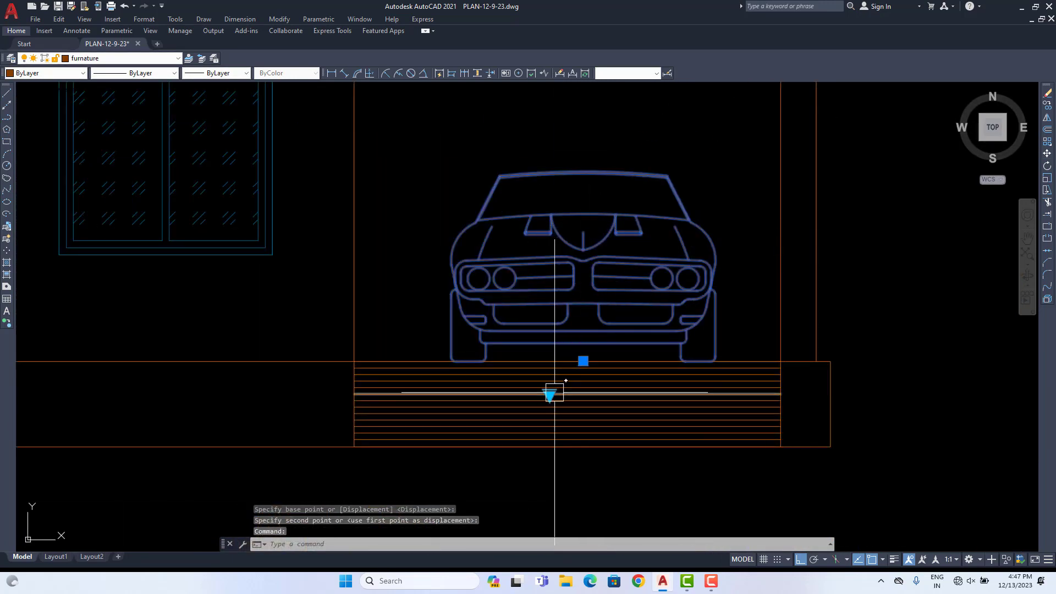
click(550, 394)
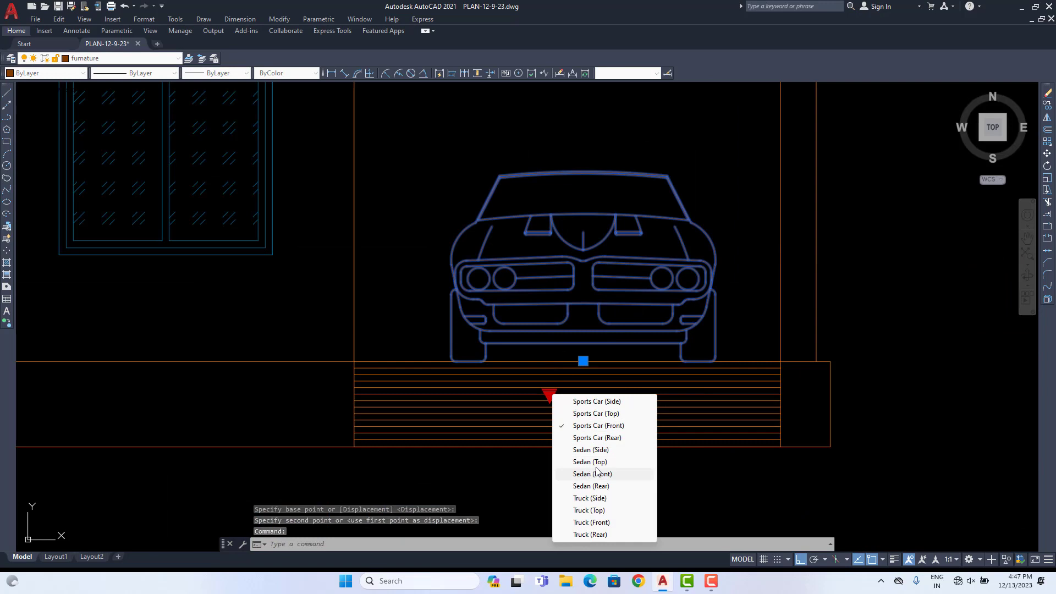
click(597, 438)
scroll(649, 356, down, 6)
scroll(649, 354, up, 2)
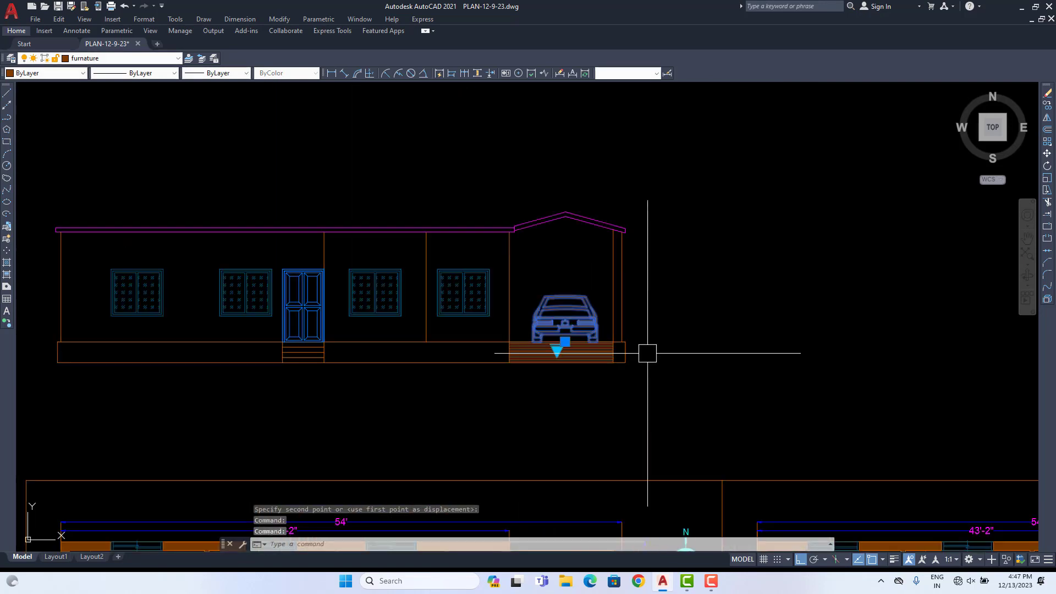
key(Escape)
middle_drag(648, 354, 663, 295)
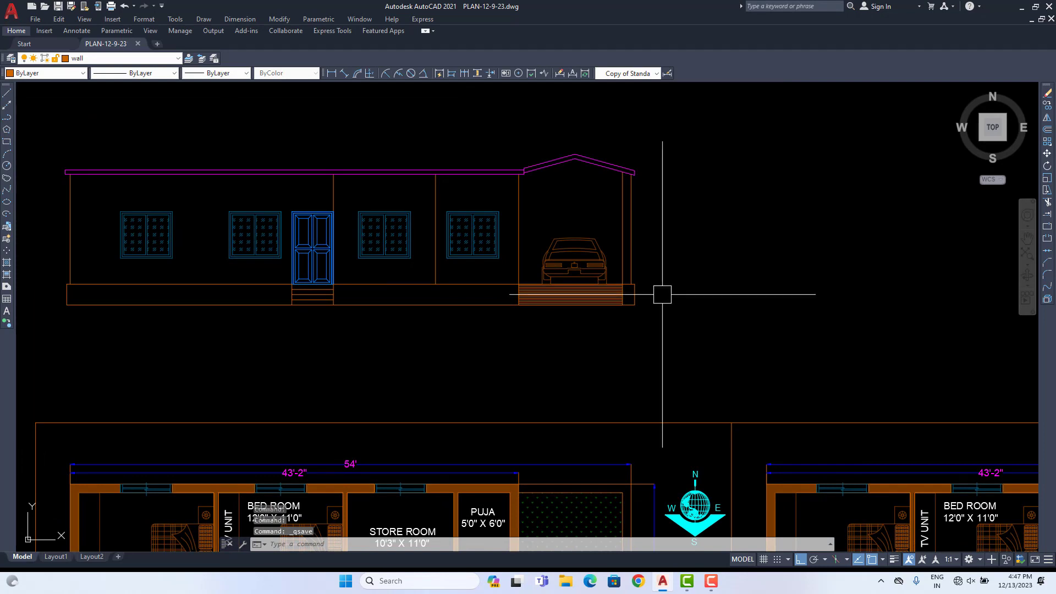
Step: Examine the first floor plan's front side, including the two 4' wide balconies, in comparison with the ground floor plan and elevation
scroll(663, 294, down, 5)
scroll(677, 270, up, 2)
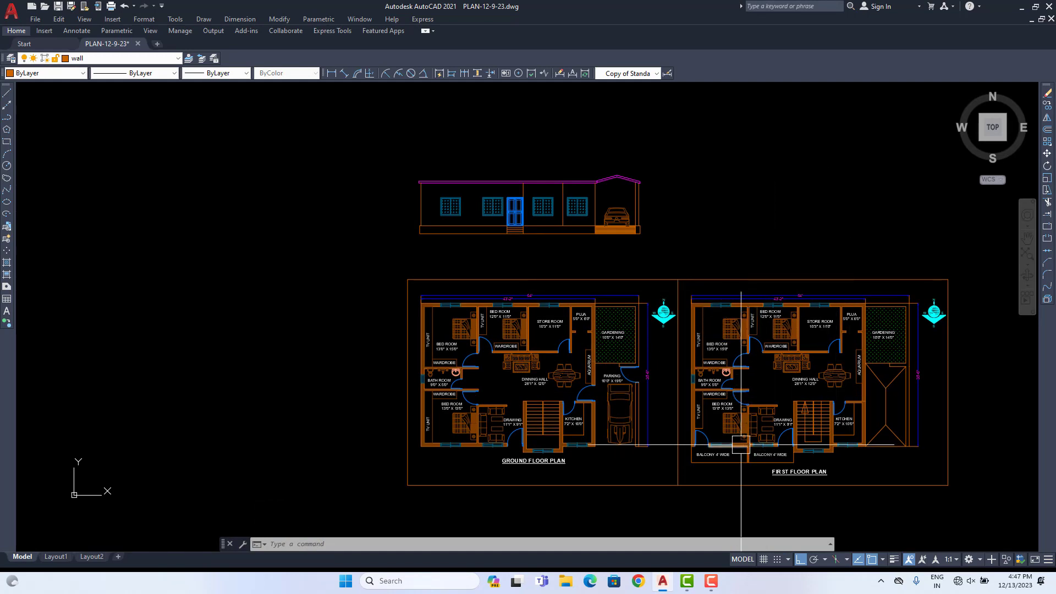
middle_drag(741, 445, 741, 430)
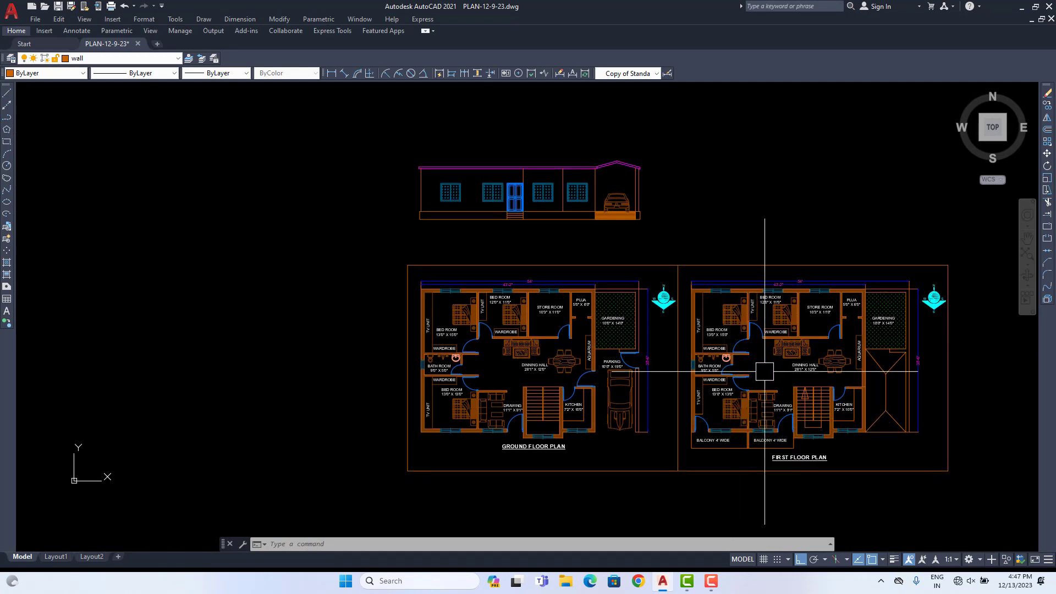
middle_drag(760, 367, 630, 367)
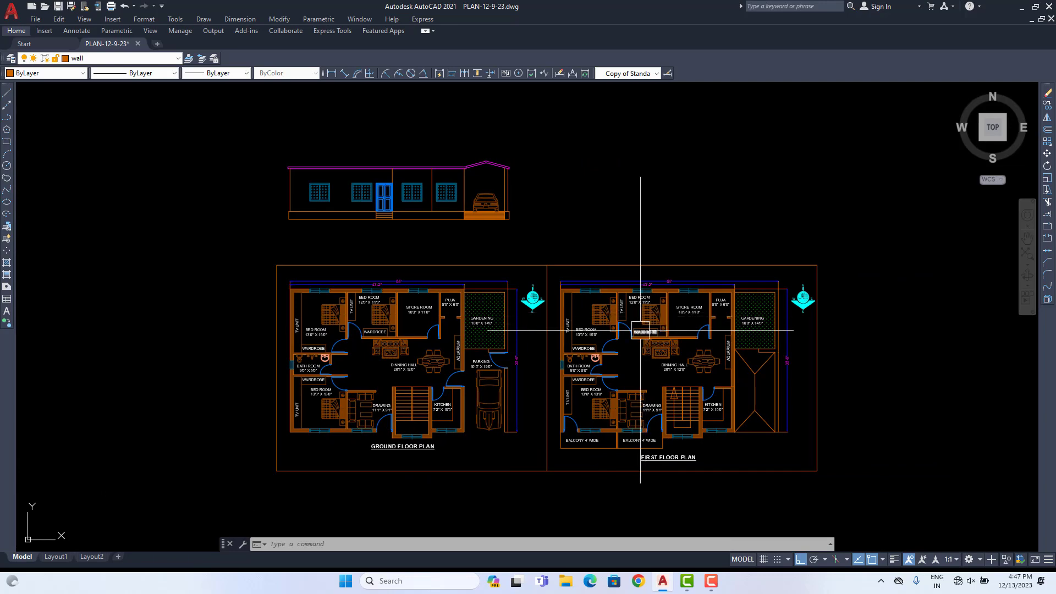
scroll(614, 438, up, 4)
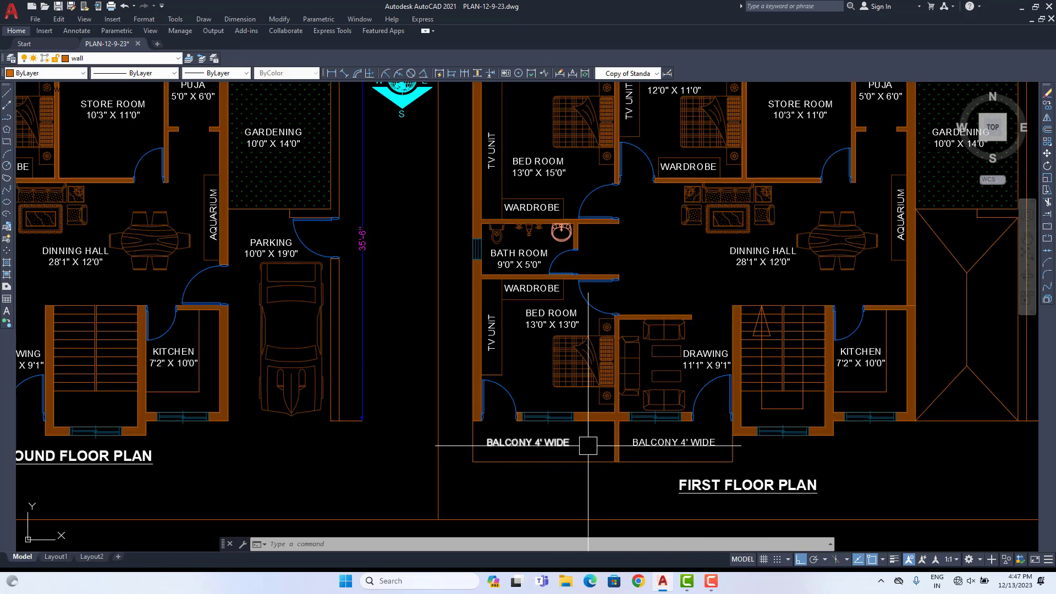
scroll(661, 444, down, 2)
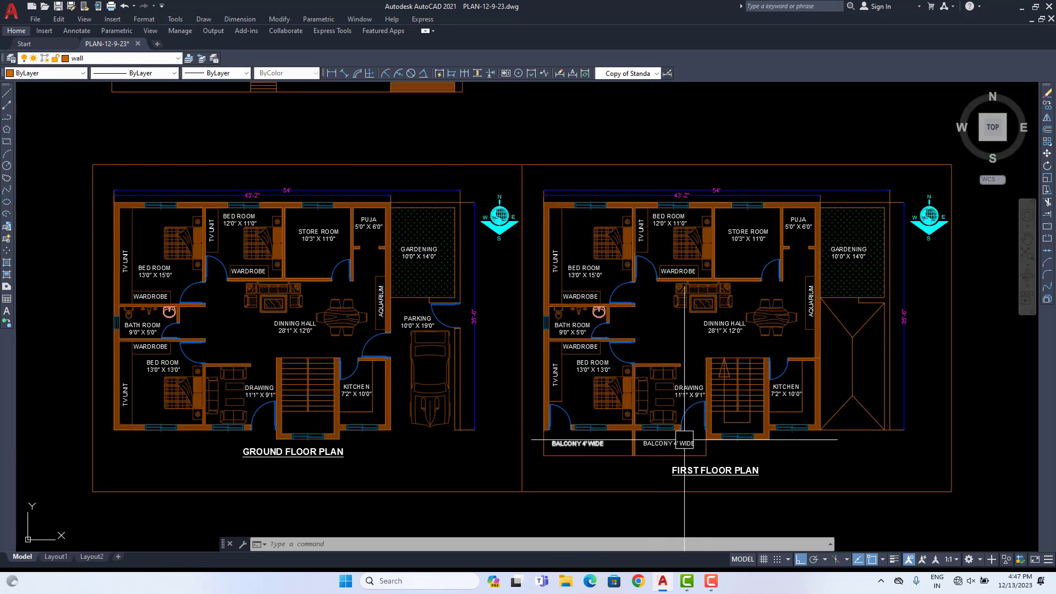
scroll(580, 428, up, 2)
scroll(596, 428, down, 2)
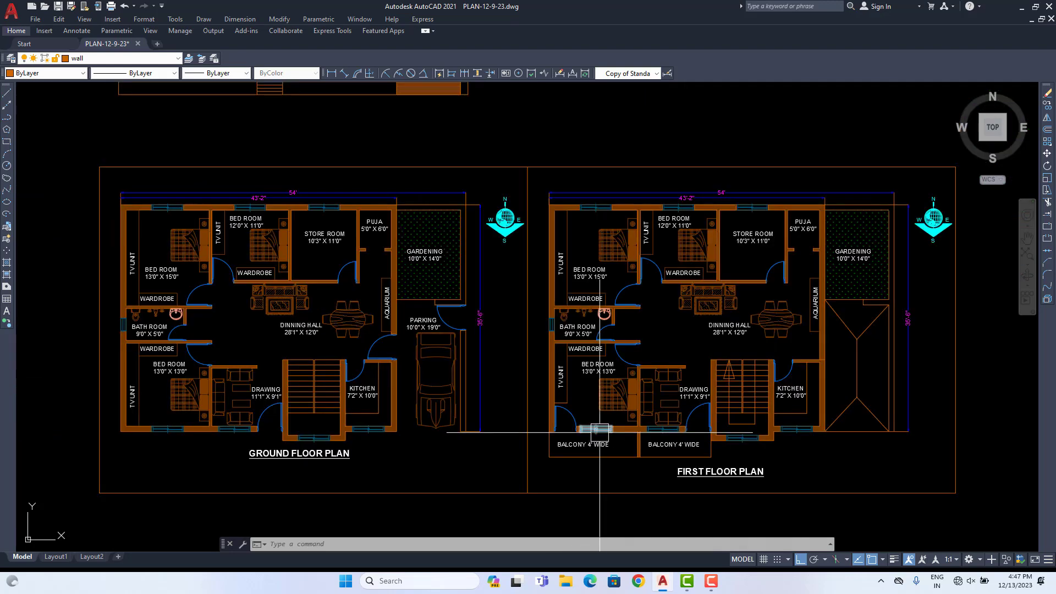
scroll(599, 456, up, 2)
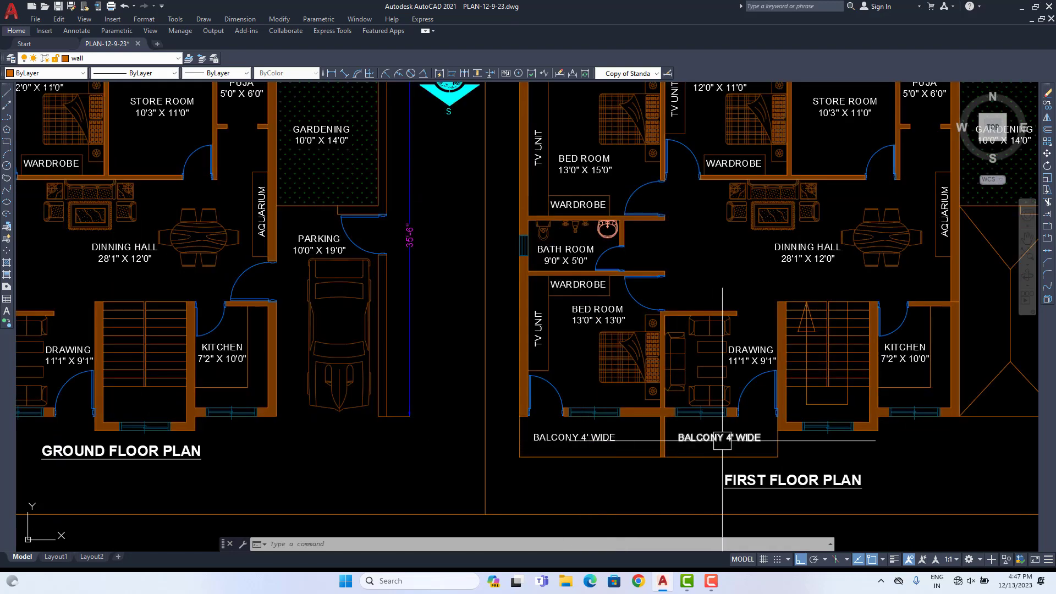
scroll(553, 393, down, 6)
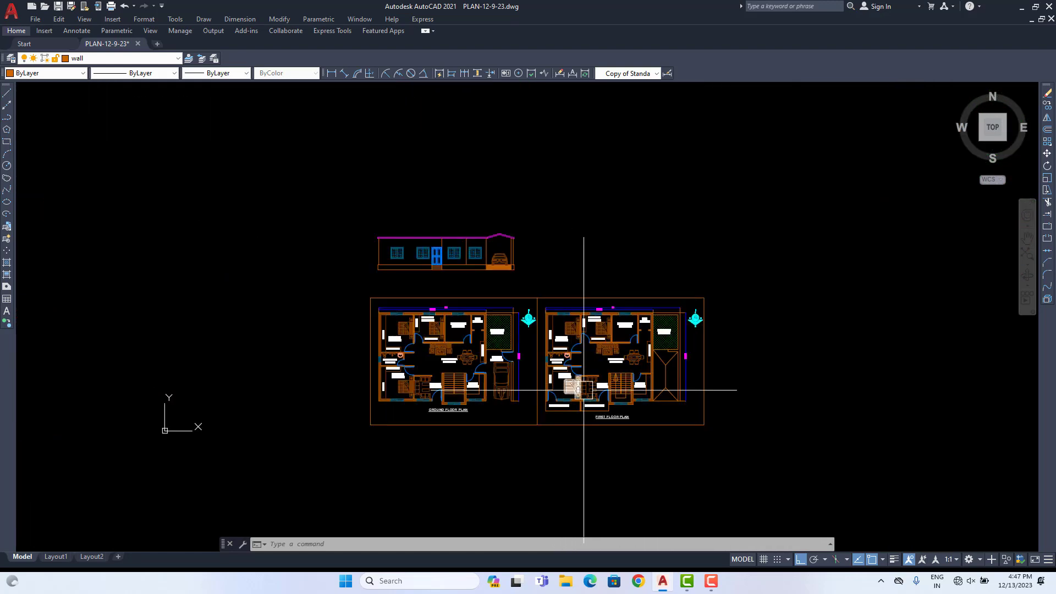
scroll(613, 406, up, 2)
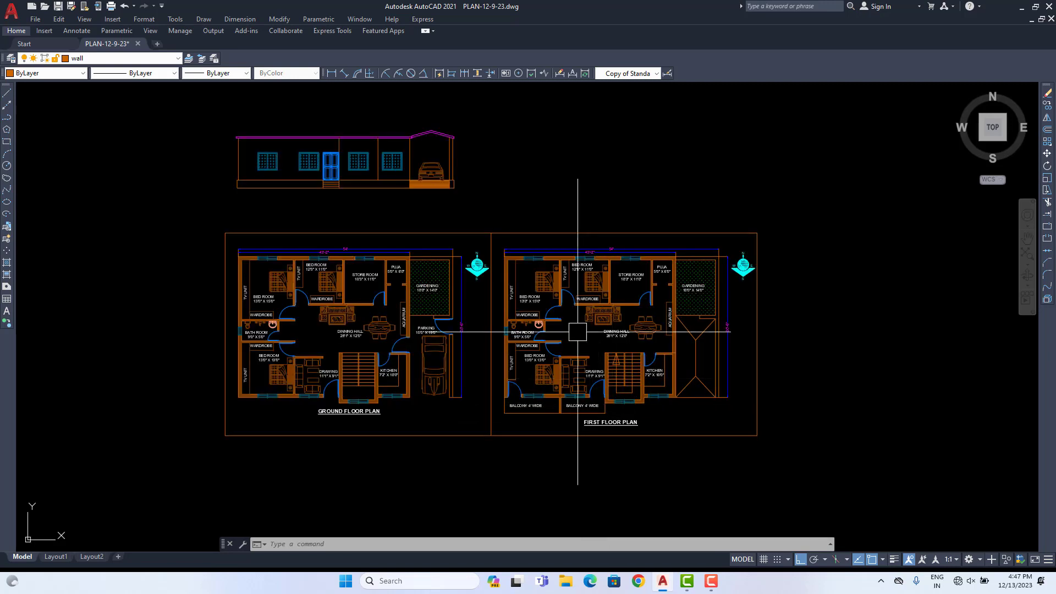
middle_drag(577, 332, 566, 386)
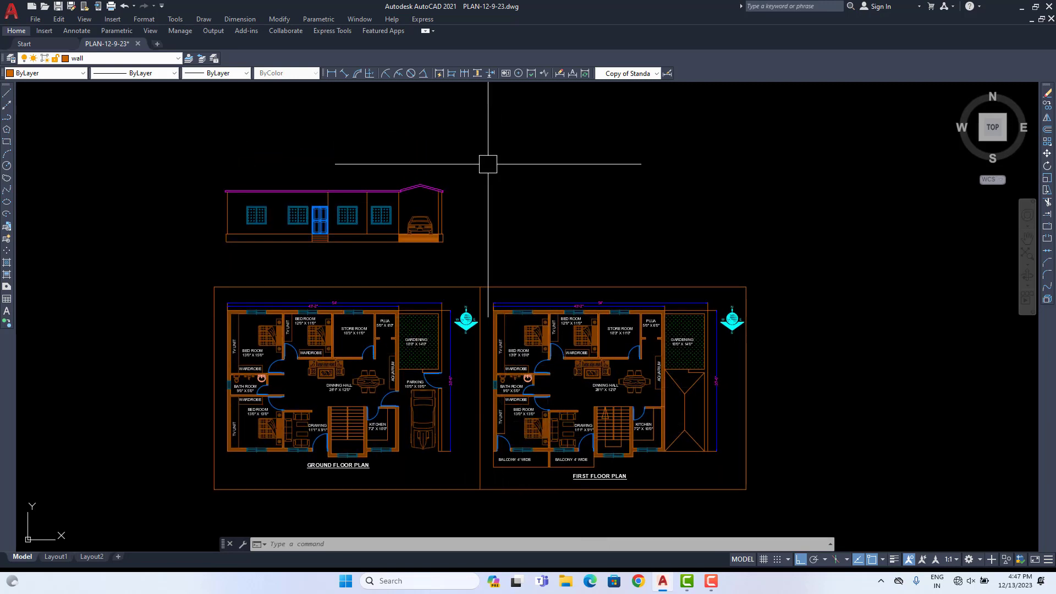
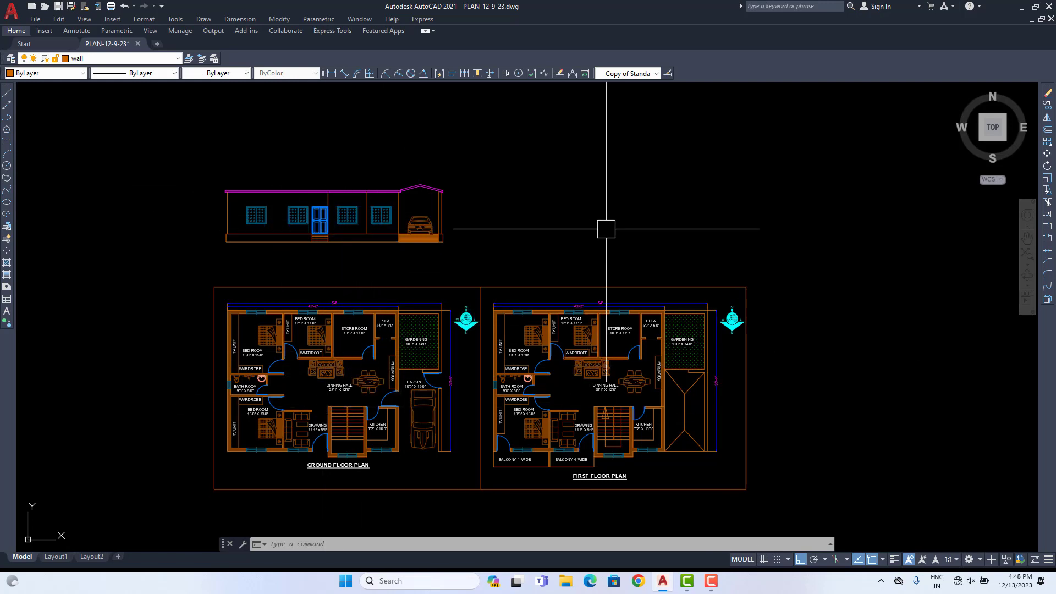
Step: Draw a vertical construction line through the upper-left outer wall corner of the first floor plan
text(x)
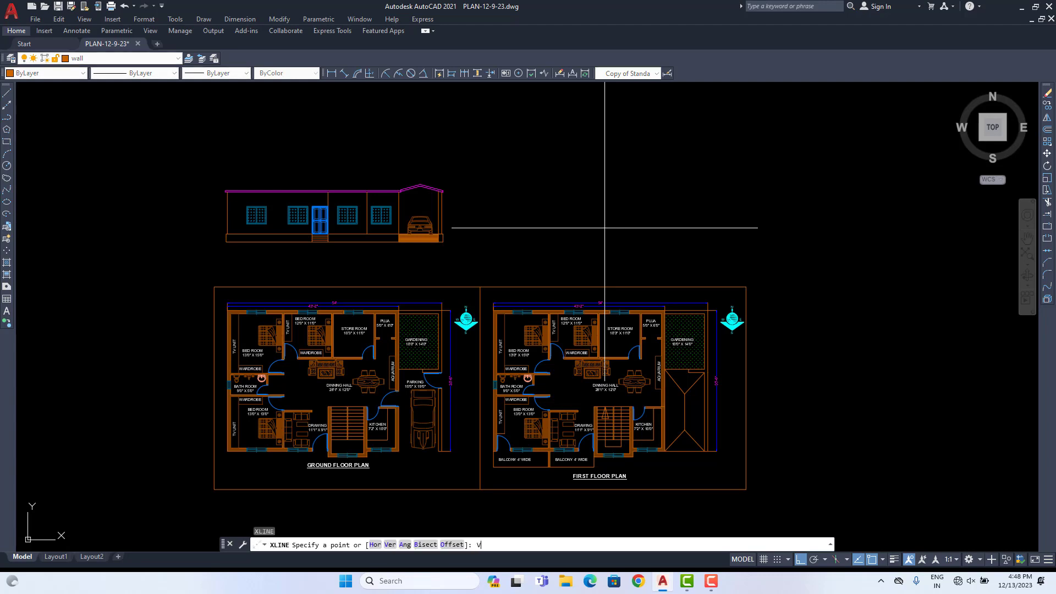
key(Return)
scroll(479, 330, up, 6)
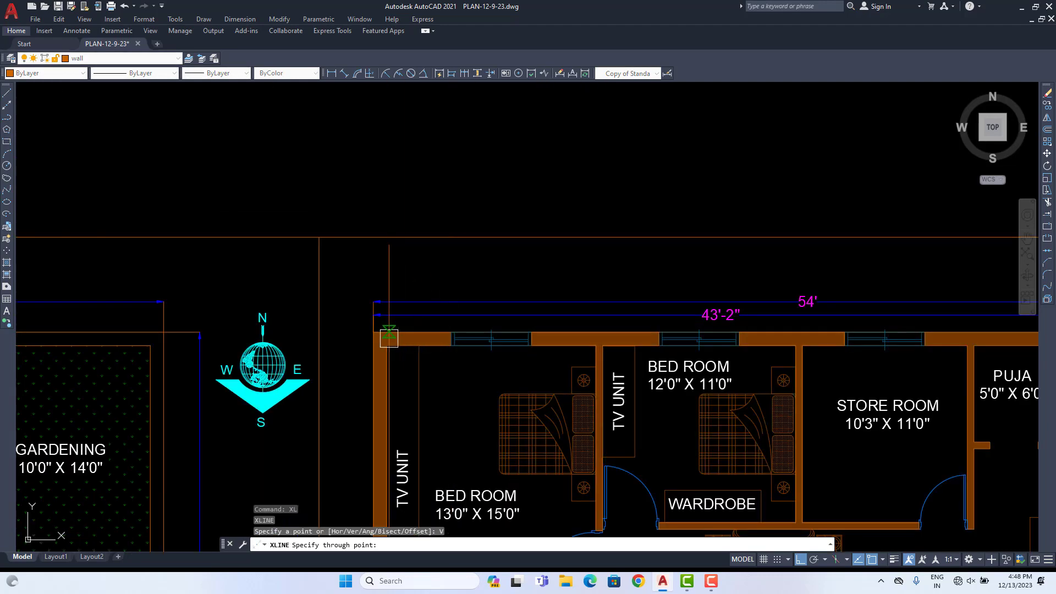
click(380, 330)
scroll(379, 330, down, 7)
middle_drag(437, 307, 471, 245)
key(Escape)
scroll(453, 288, up, 2)
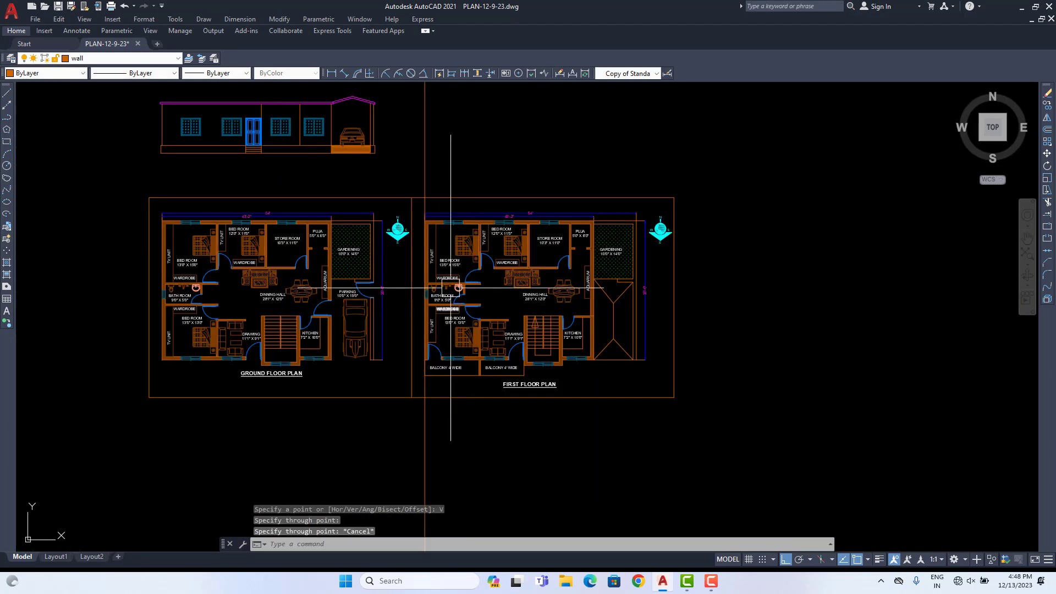
Step: Copy the complete elevation horizontally to the vertical construction line, so that the copy sits above the first floor plan
middle_drag(449, 285, 477, 312)
middle_drag(187, 148, 184, 193)
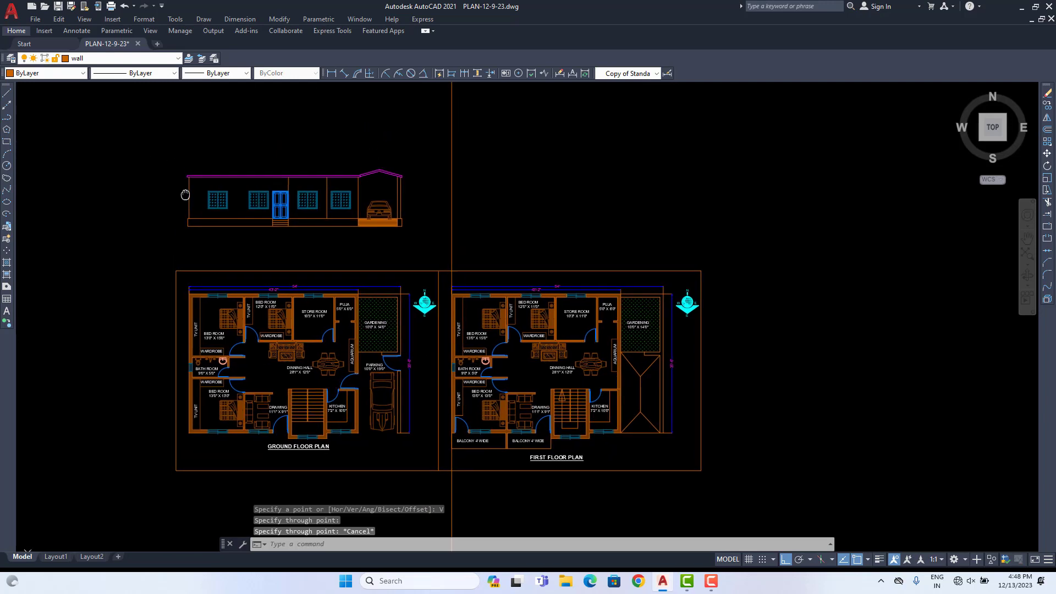
click(146, 123)
click(434, 238)
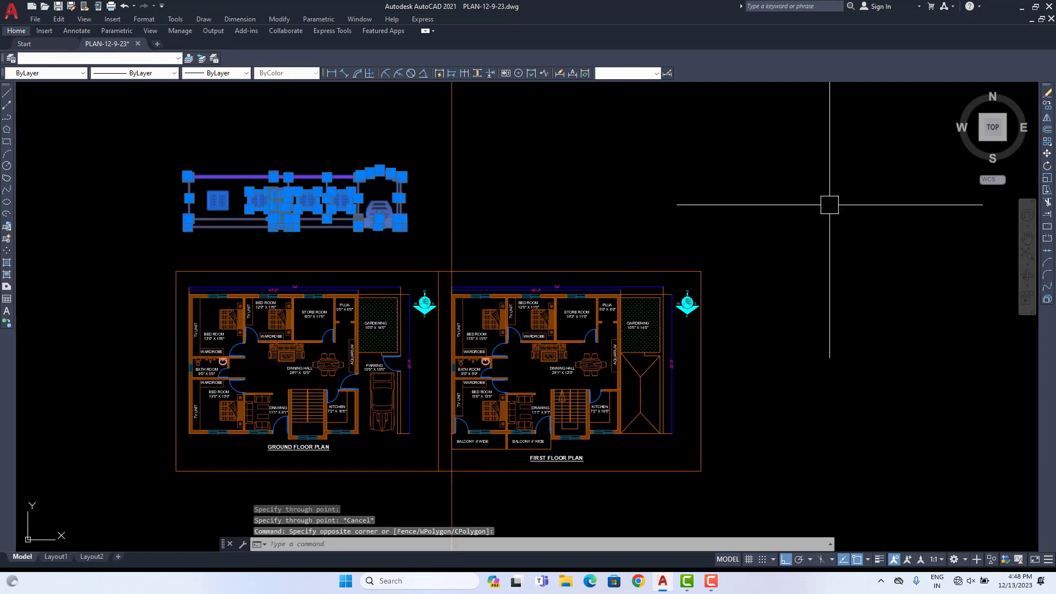
click(1046, 105)
scroll(151, 215, up, 2)
click(212, 187)
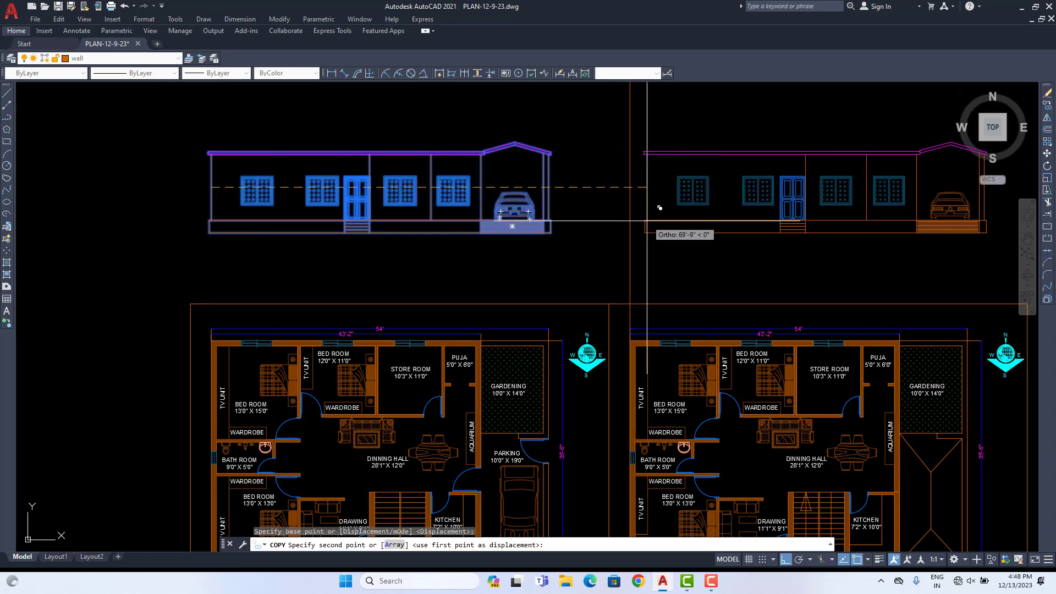
click(589, 161)
key(Return)
scroll(570, 160, down, 4)
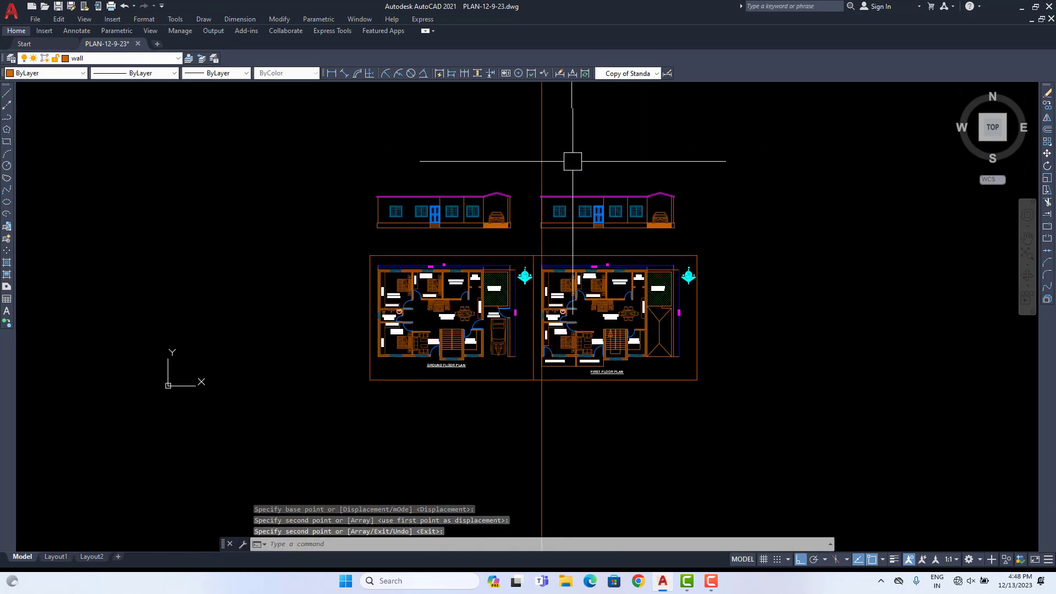
Step: Erase the vertical construction line at the left edge of the copied elevation
click(570, 160)
click(509, 137)
click(1047, 97)
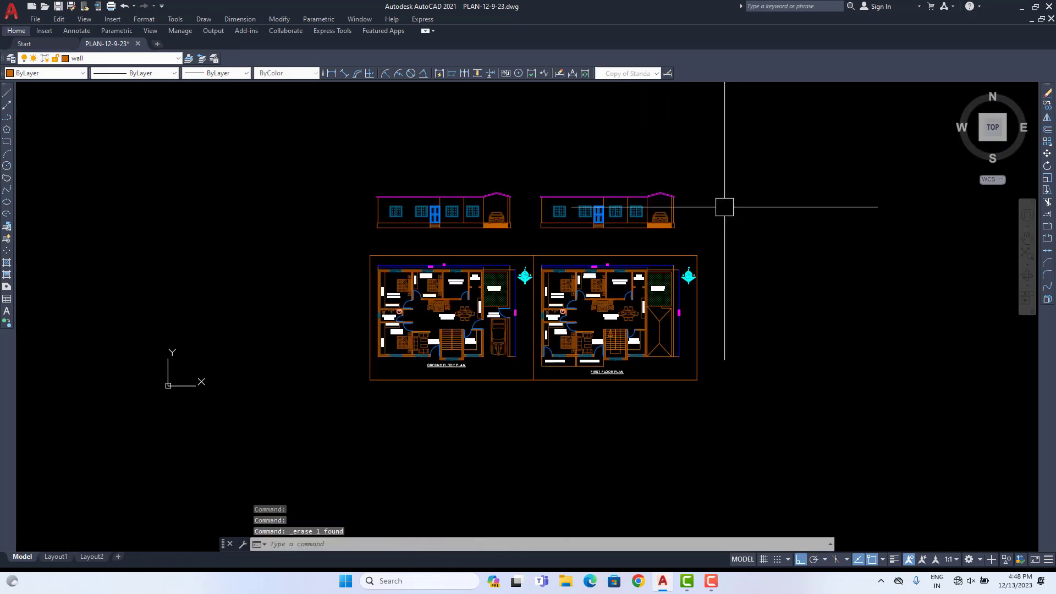
scroll(645, 250, up, 4)
middle_drag(102, 327, 260, 329)
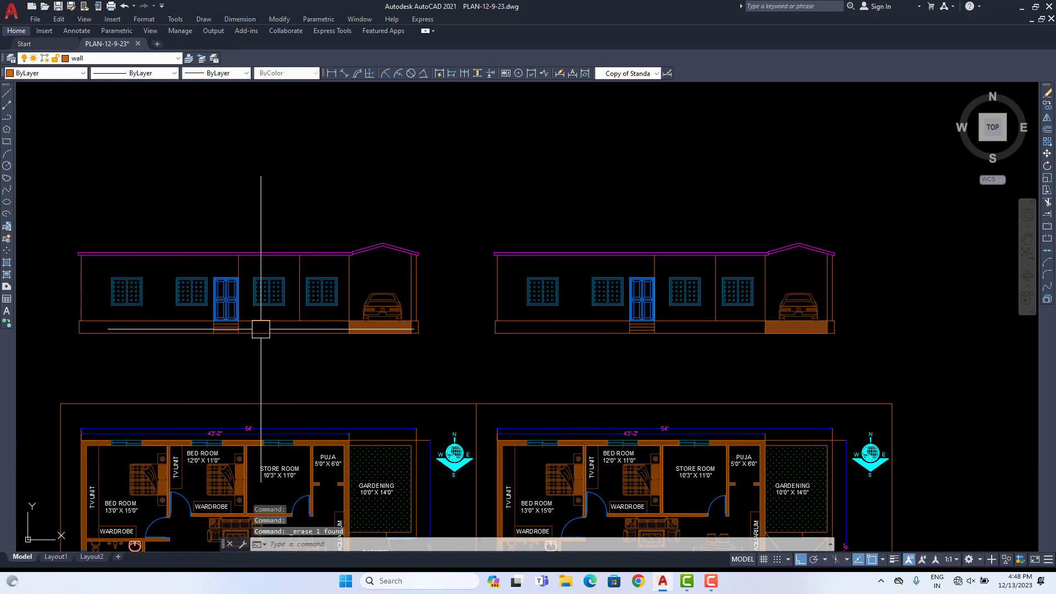
middle_drag(517, 331, 392, 353)
scroll(605, 278, up, 2)
middle_drag(573, 283, 667, 278)
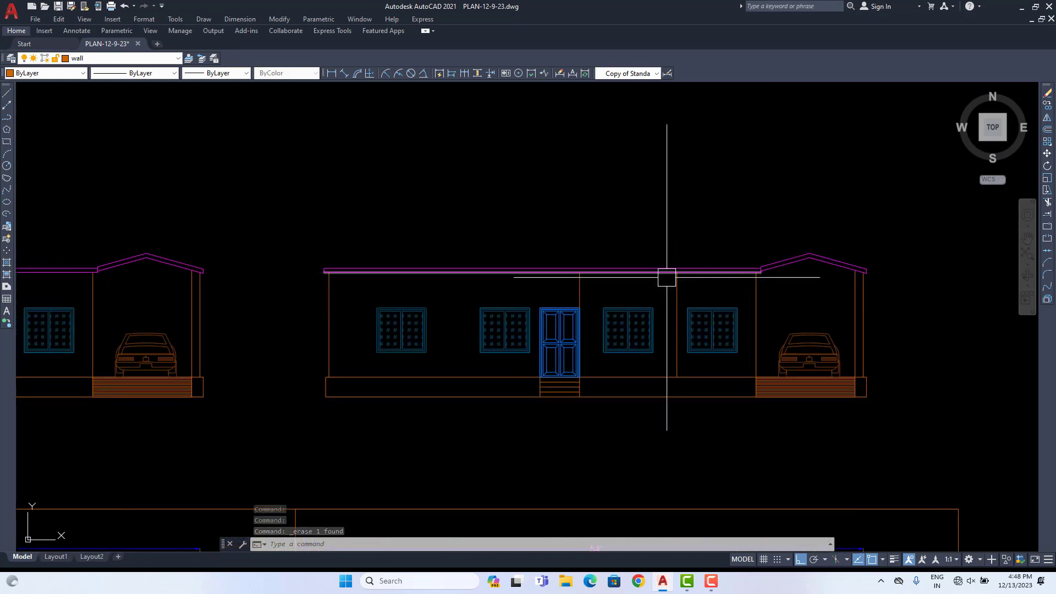
Step: Copy the elevation's main walls, windows, door and roof slab, without the plinth and steps, vertically onto the slab as a first floor
scroll(785, 267, down, 2)
middle_drag(786, 269, 667, 84)
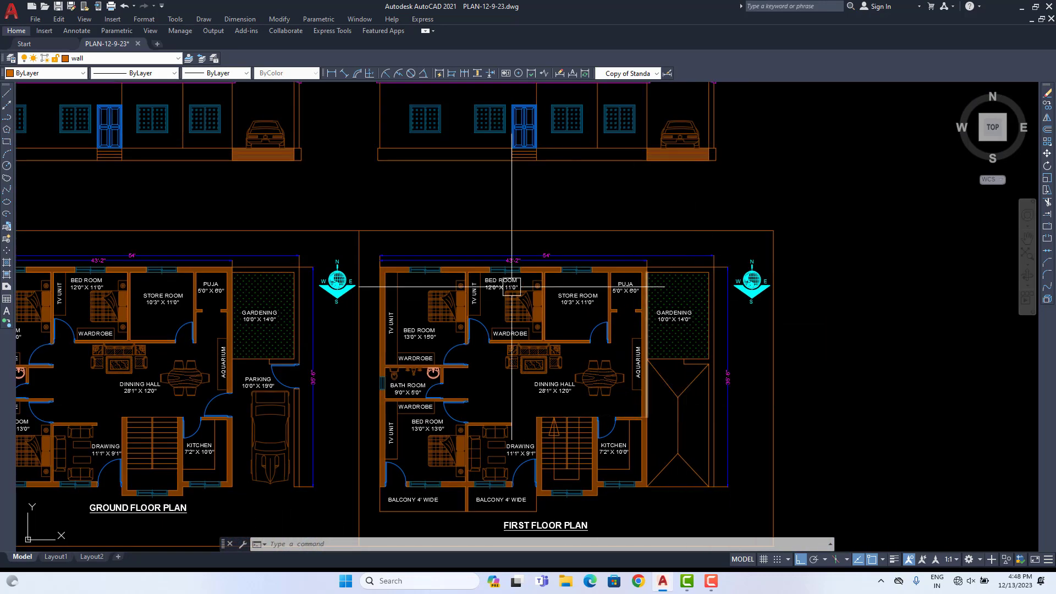
middle_drag(507, 91, 489, 225)
scroll(489, 225, up, 2)
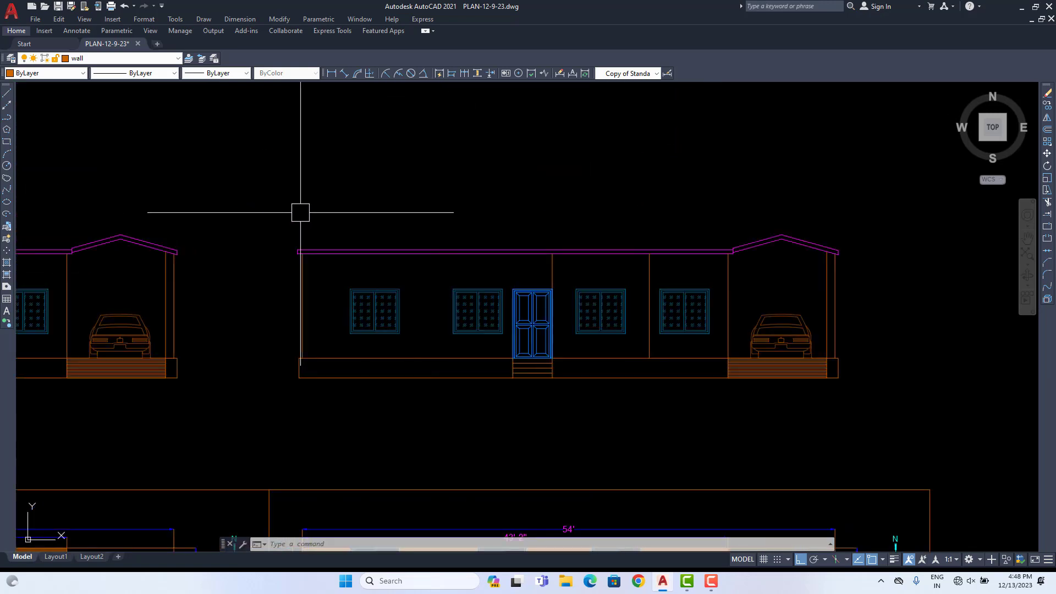
click(278, 203)
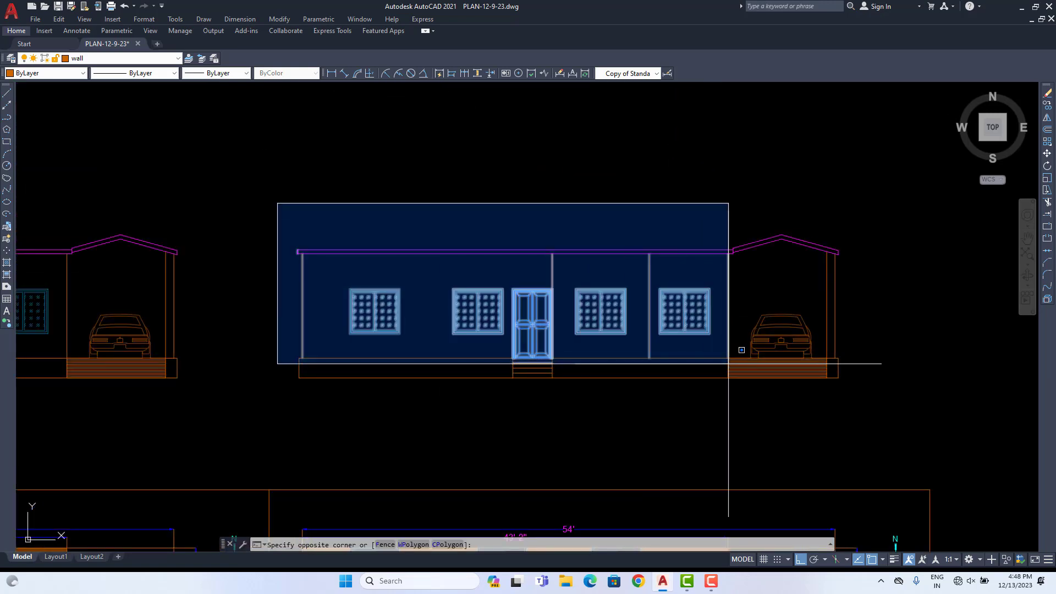
click(733, 364)
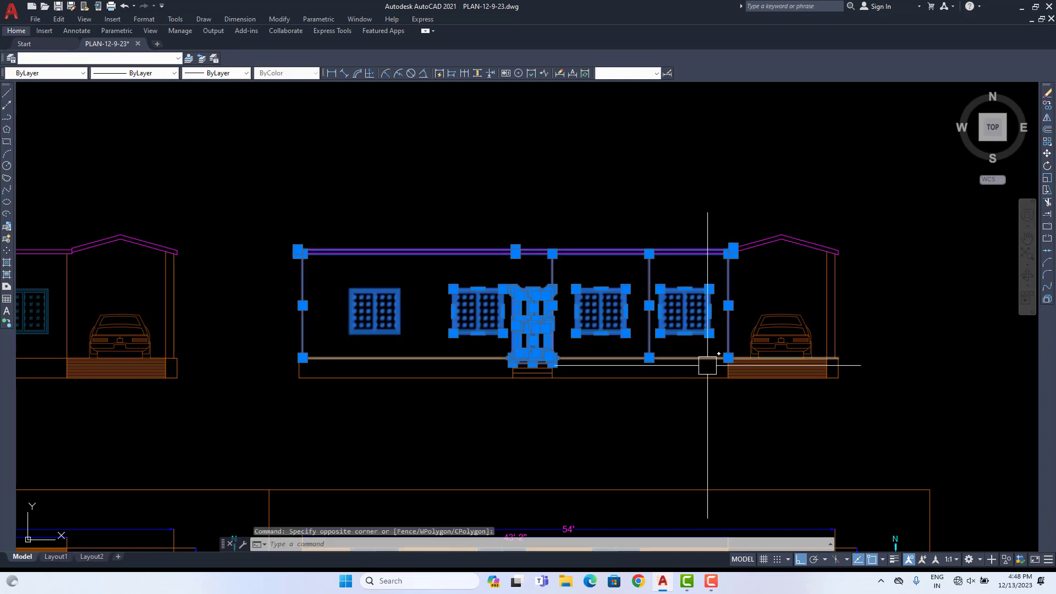
scroll(448, 350, up, 5)
scroll(594, 364, up, 2)
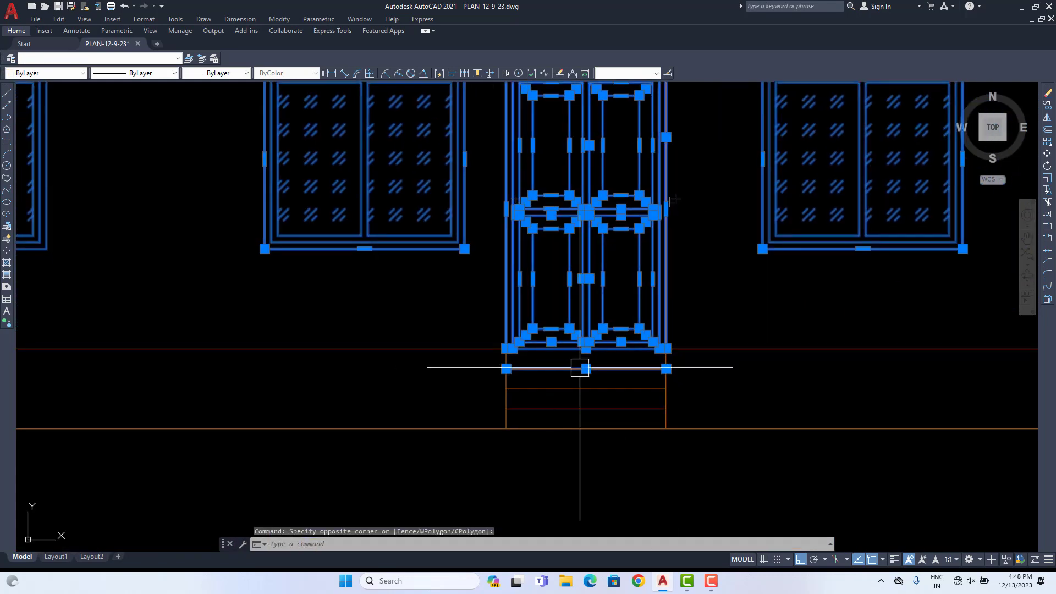
click(604, 355)
click(514, 395)
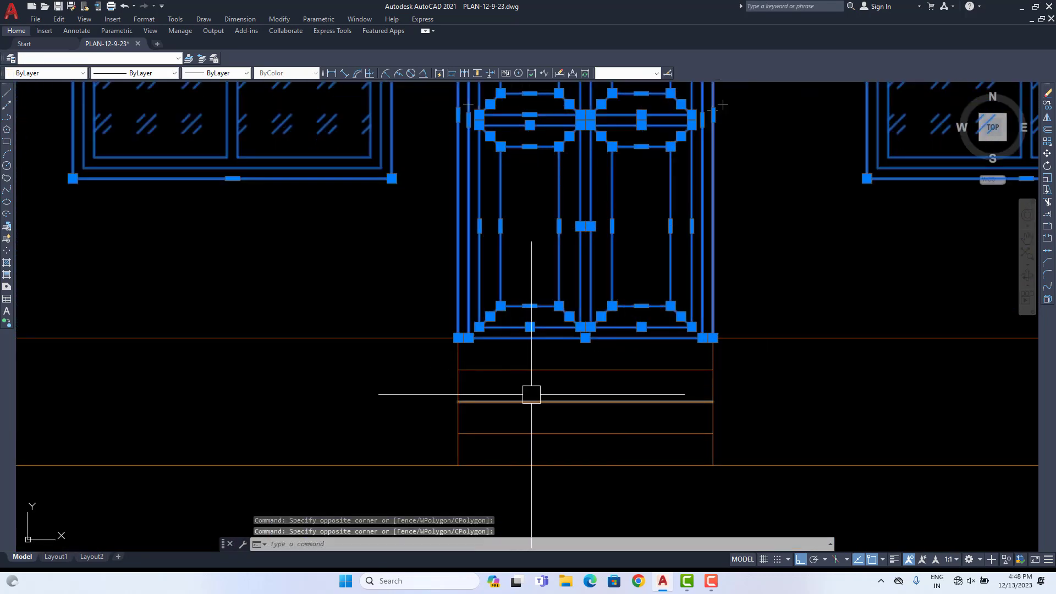
scroll(531, 394, down, 5)
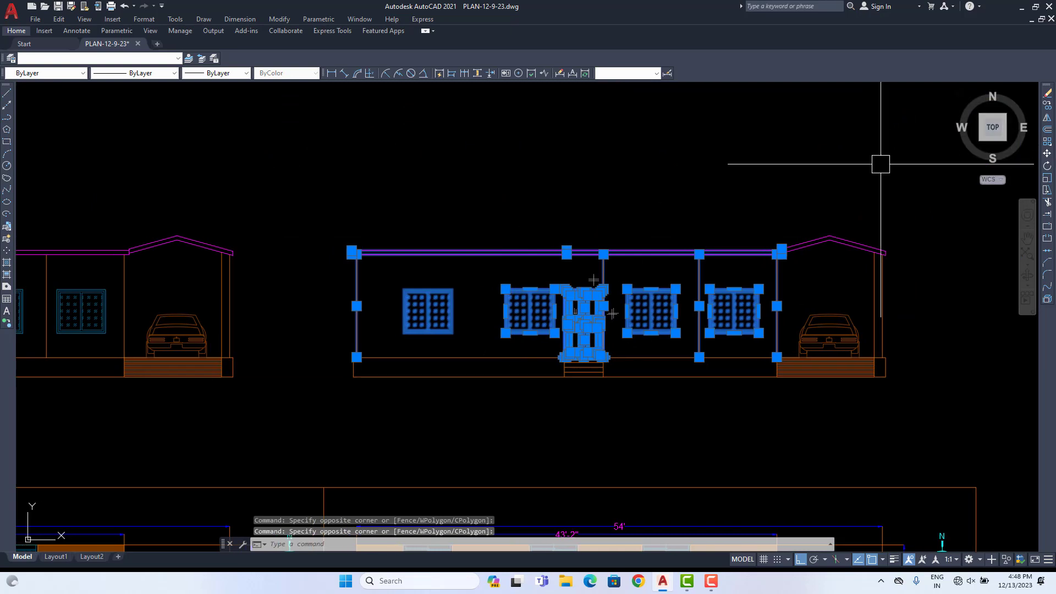
click(538, 212)
click(490, 263)
click(1047, 105)
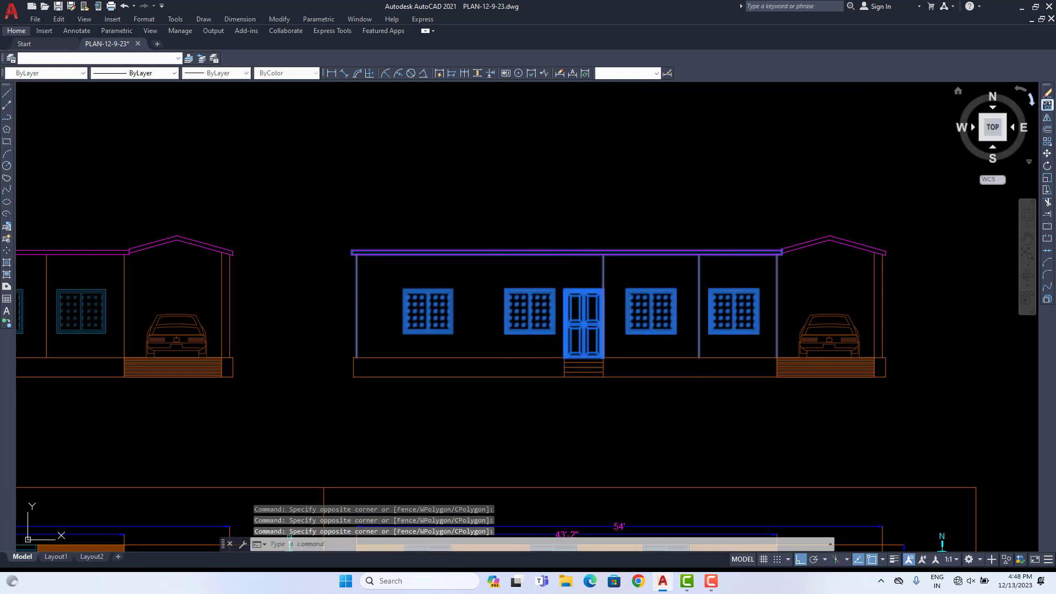
scroll(434, 347, up, 4)
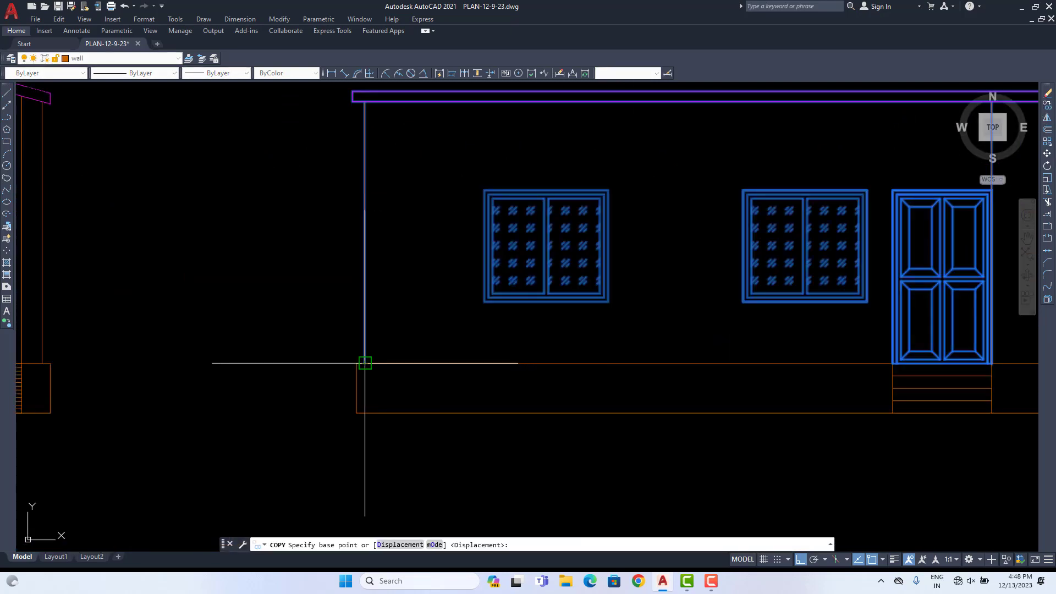
click(365, 363)
scroll(408, 392, down, 2)
scroll(377, 185, up, 5)
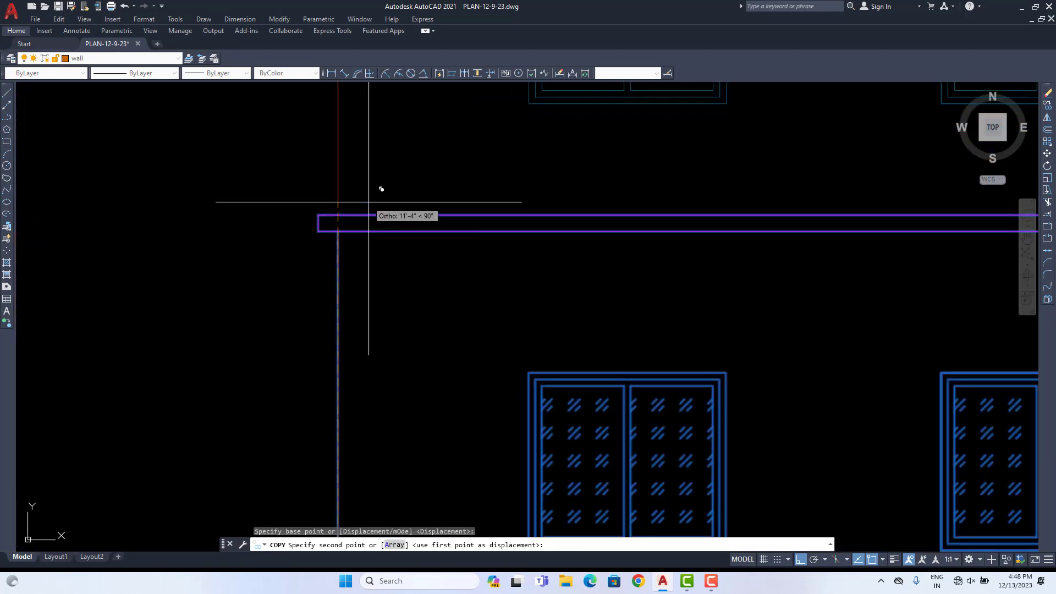
click(338, 216)
key(Return)
scroll(536, 263, down, 6)
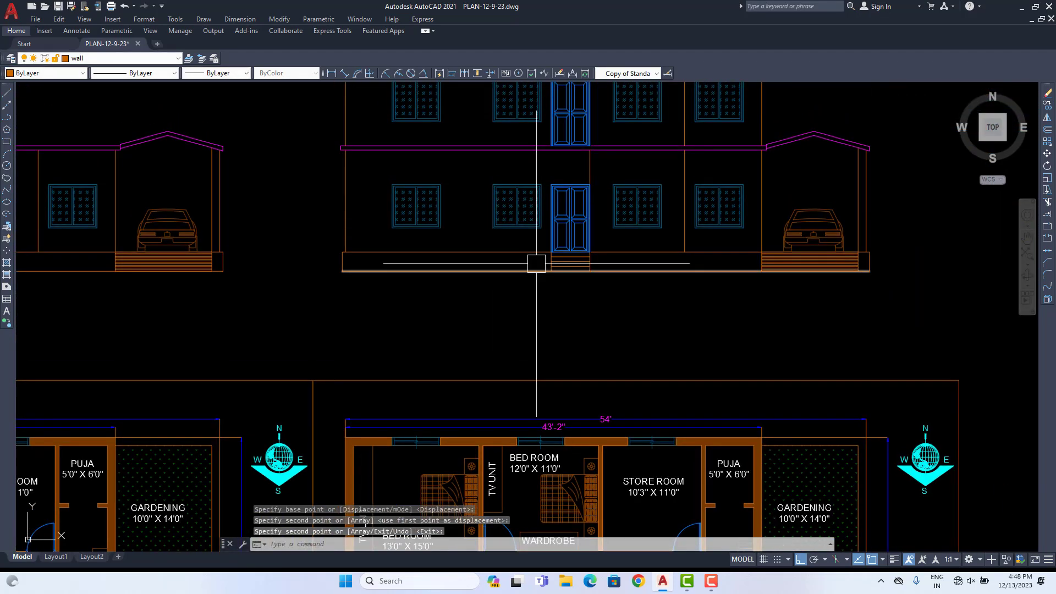
Step: Draw vertical construction lines through the first floor plan's outer balcony corners and both faces of the wall between the balconies
scroll(536, 264, down, 4)
scroll(523, 485, up, 2)
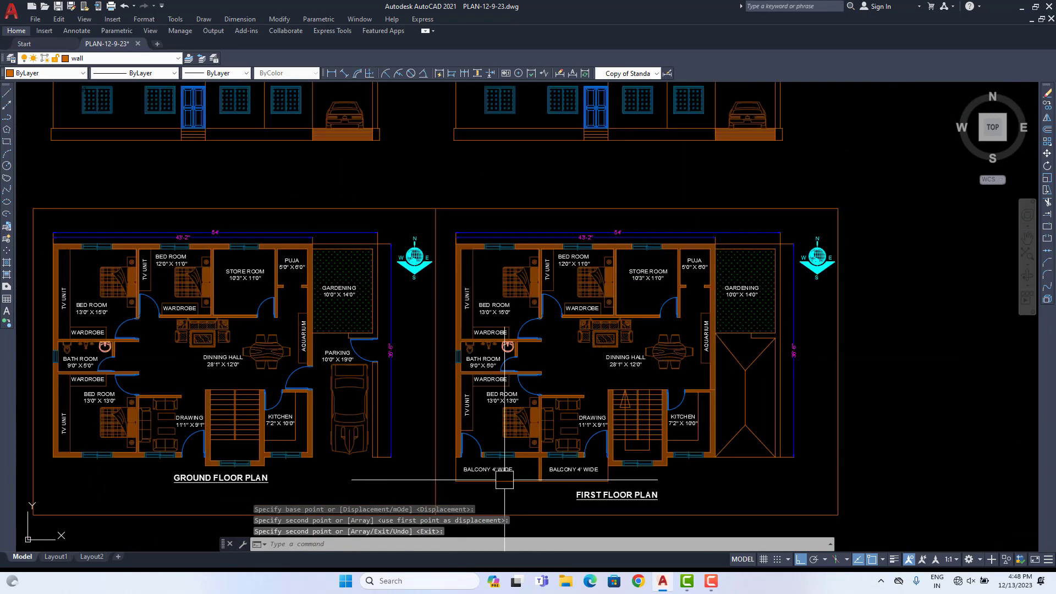
scroll(579, 468, down, 3)
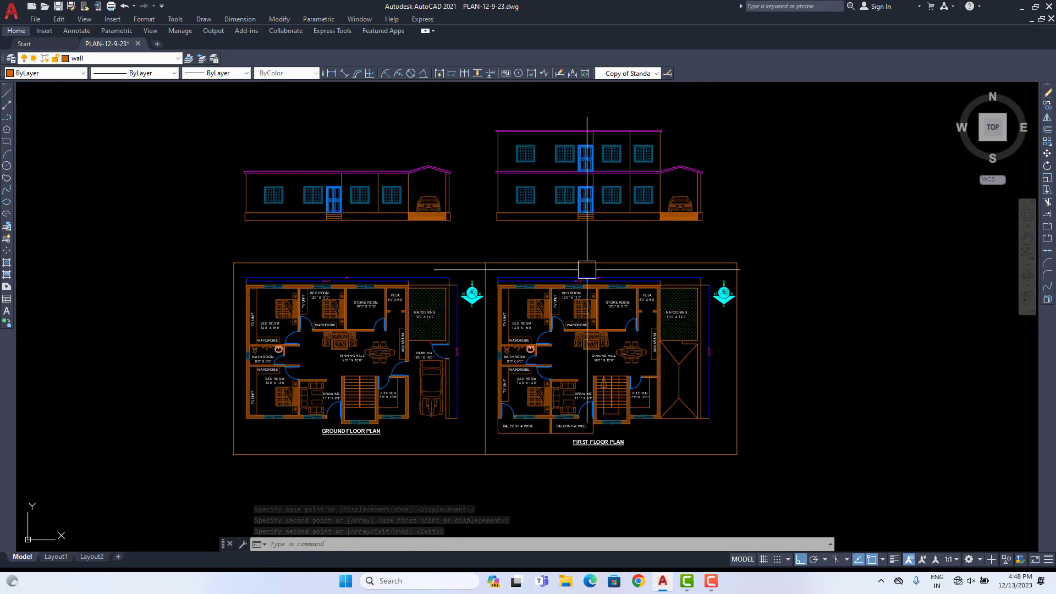
scroll(558, 142, up, 5)
scroll(613, 188, down, 3)
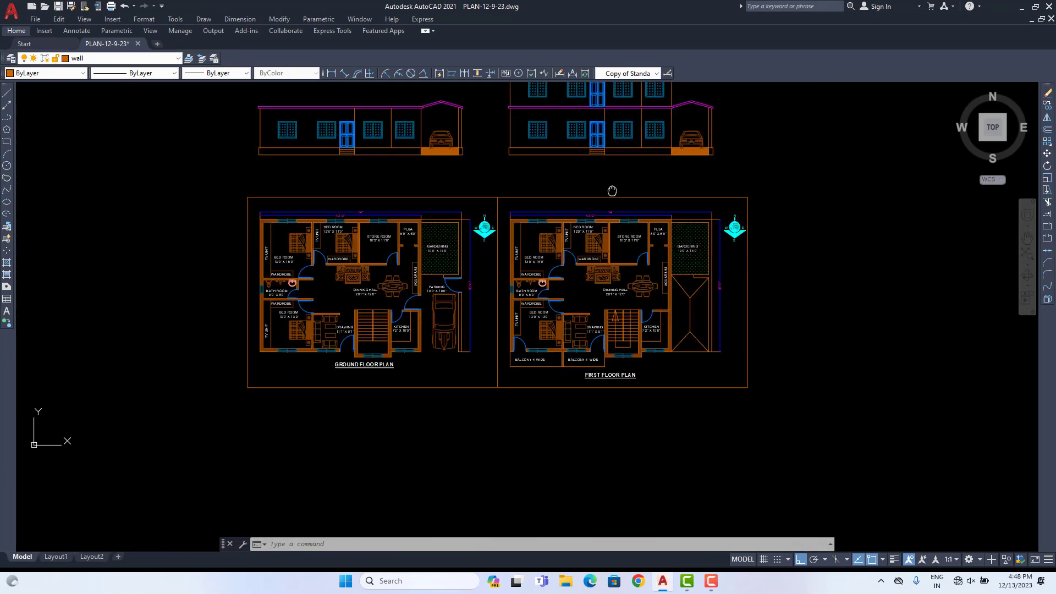
scroll(550, 343, up, 4)
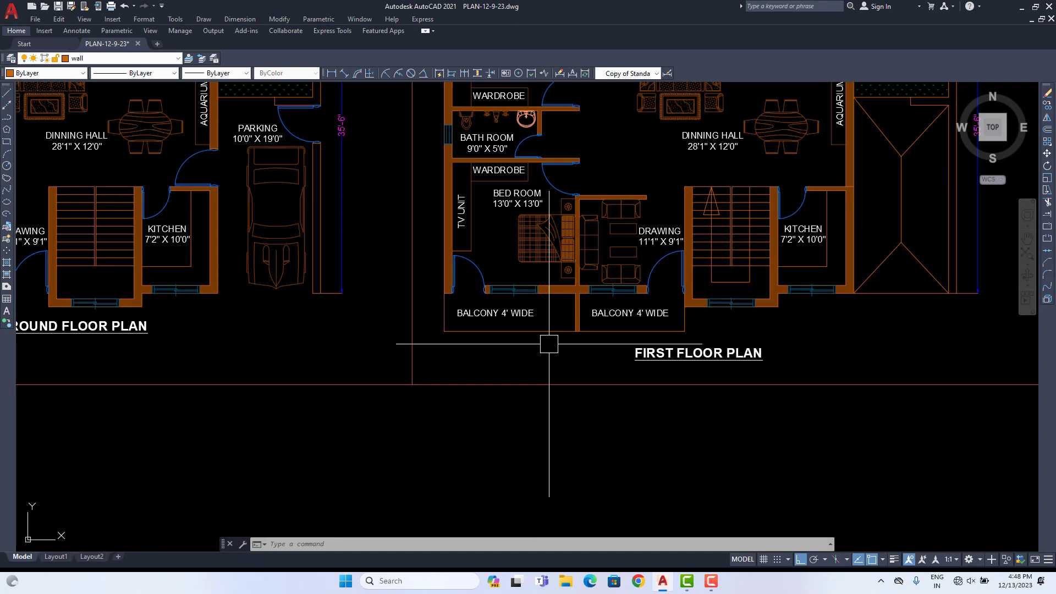
text(xv)
key(Return)
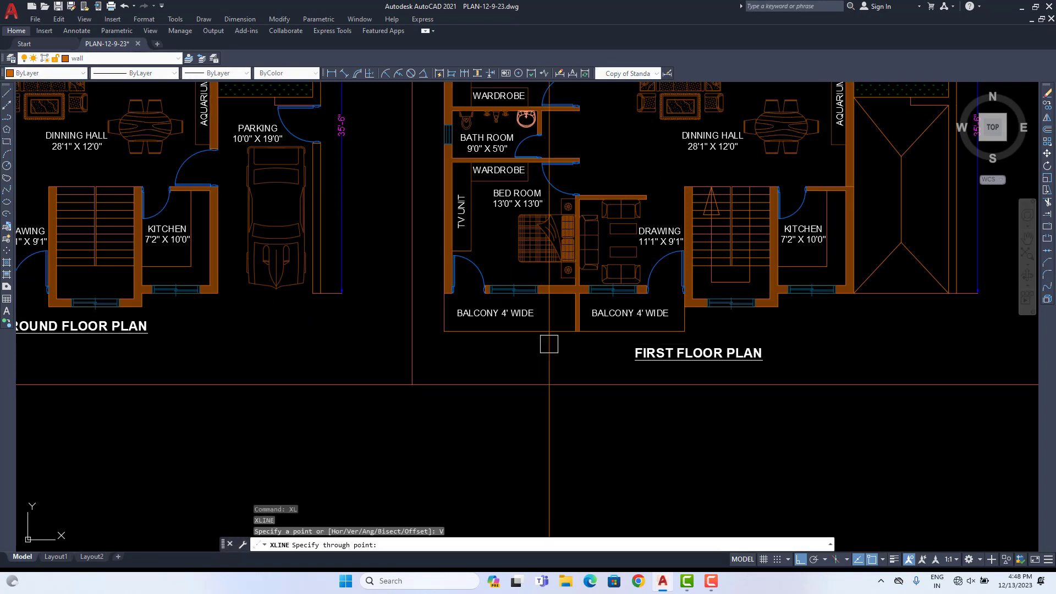
click(444, 331)
scroll(572, 333, up, 4)
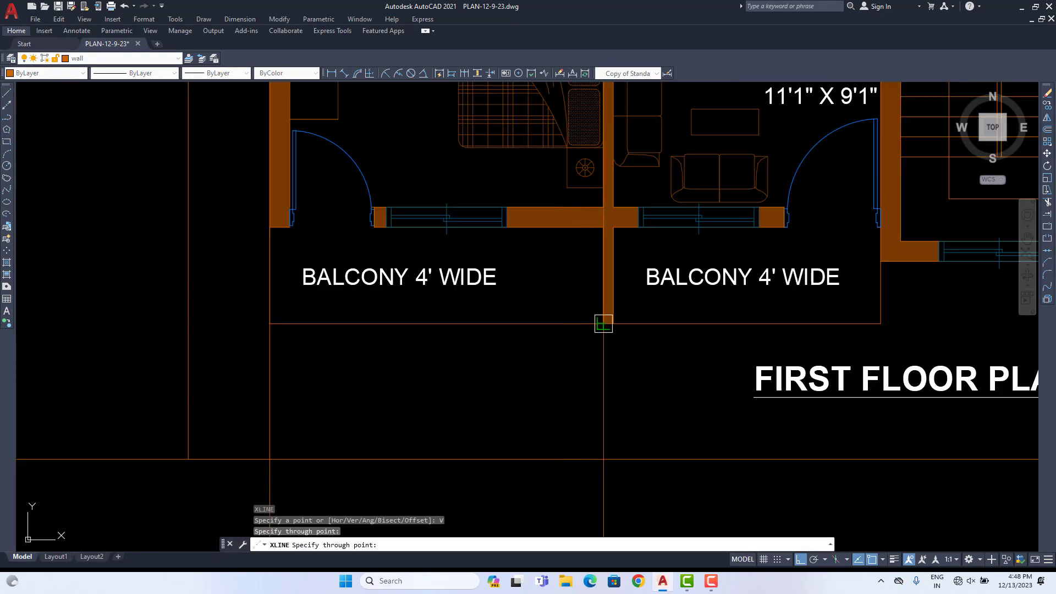
click(603, 324)
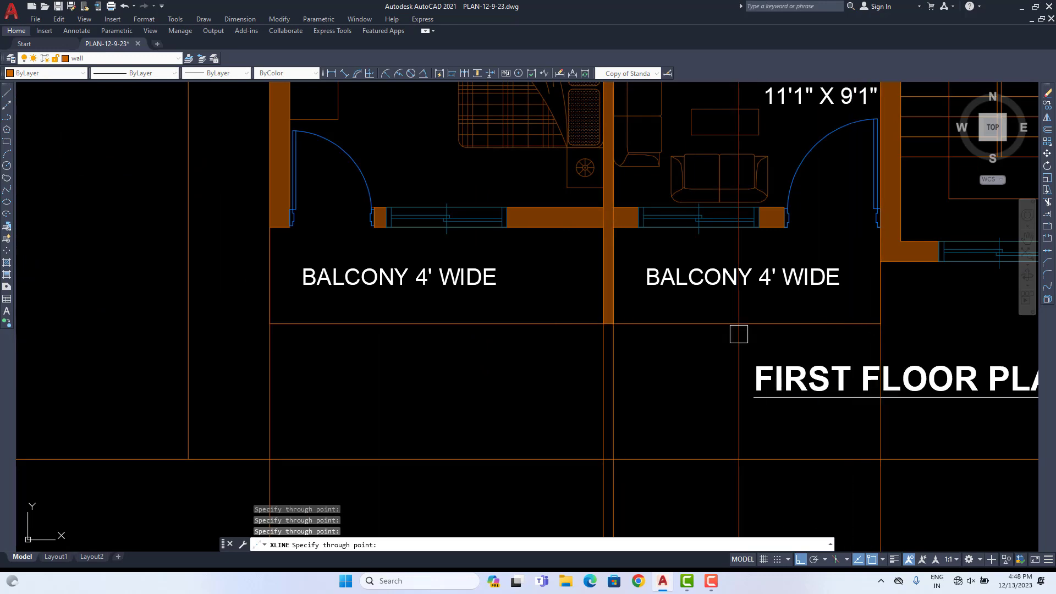
scroll(738, 334, down, 5)
middle_drag(682, 164, 640, 352)
scroll(639, 352, down, 2)
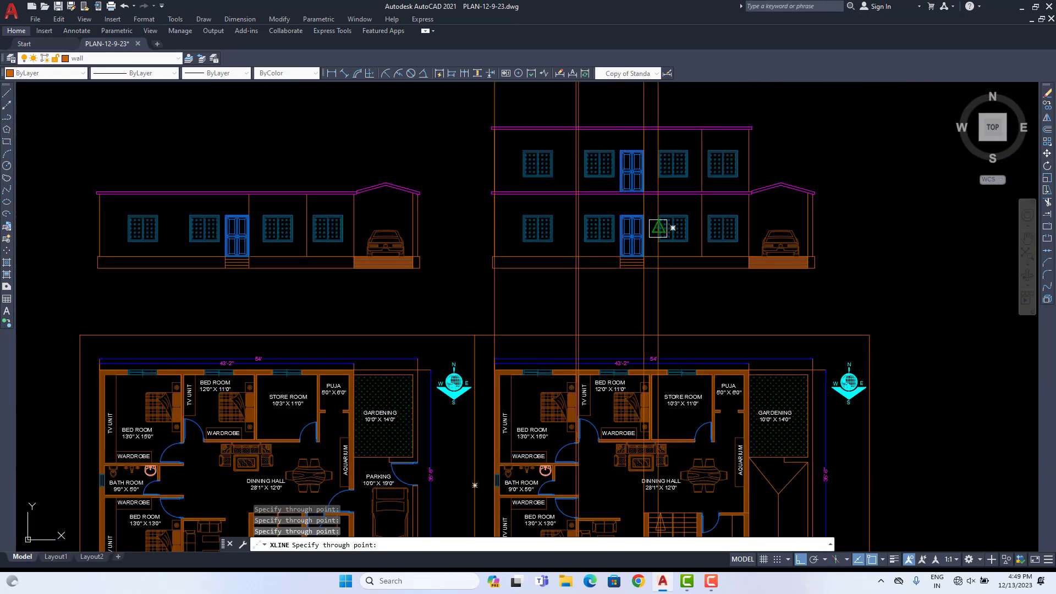
middle_drag(659, 227, 640, 327)
key(Escape)
key(Escape)
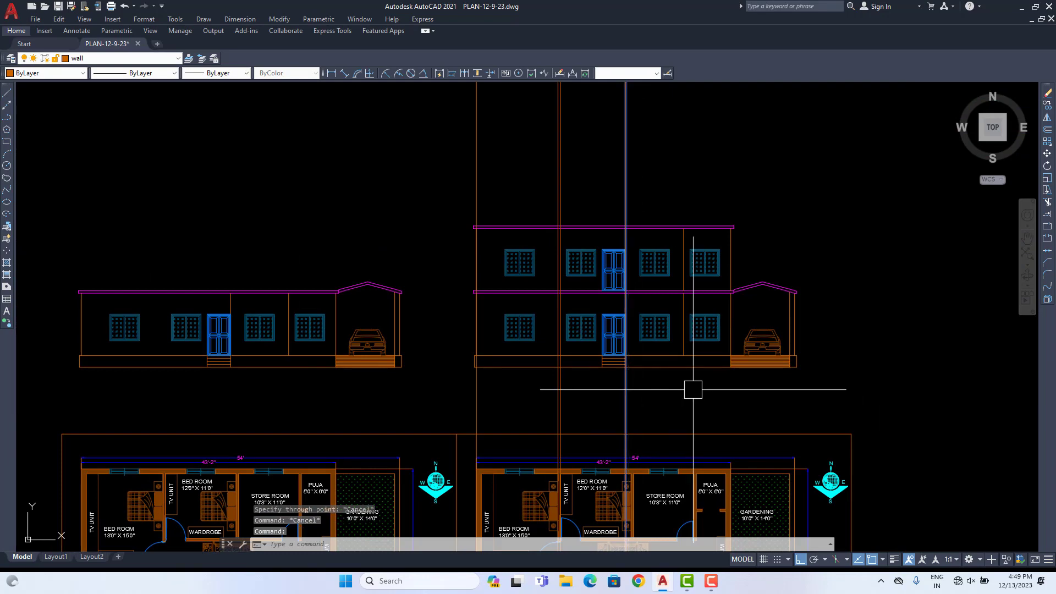
Step: Erase the rightmost balcony construction line, which runs beside the doors in the elevation
click(626, 220)
key(Delete)
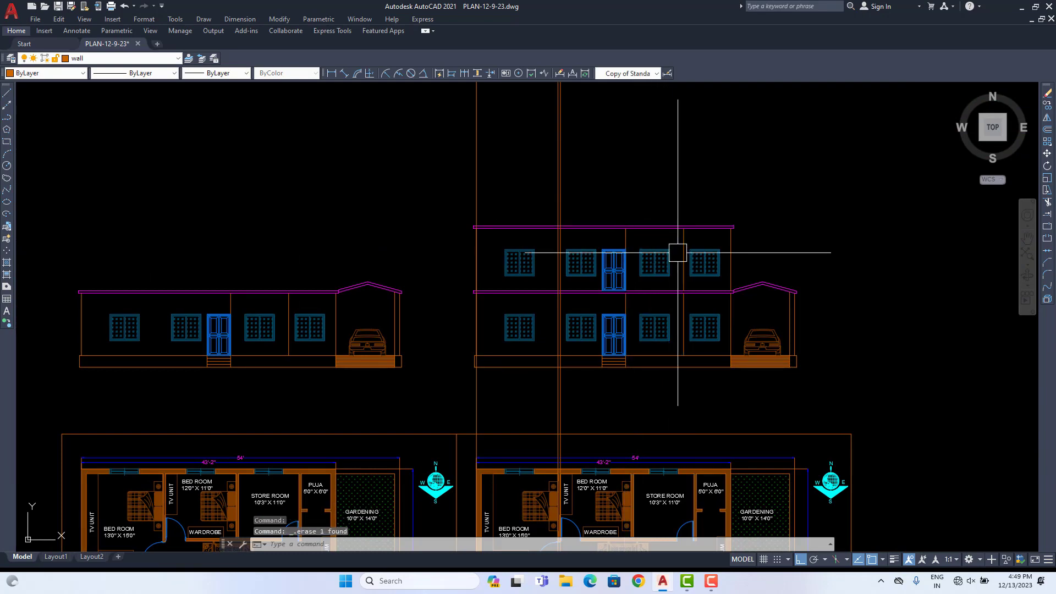
scroll(607, 241, up, 2)
scroll(448, 297, up, 2)
scroll(636, 282, down, 4)
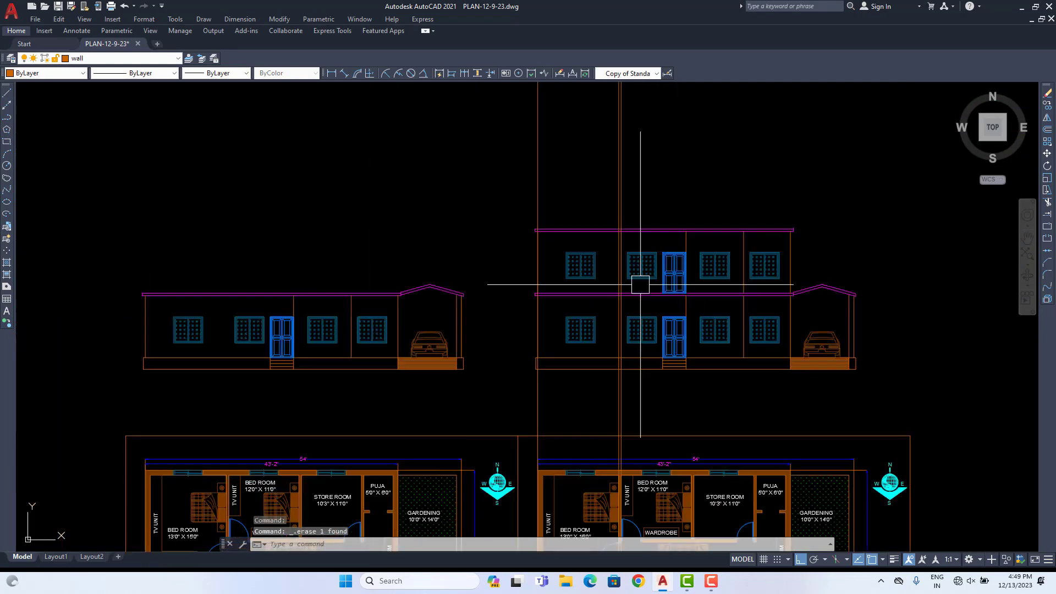
Step: Offset the top line of the slab between the two storeys 3' upward for the balcony railing height
middle_drag(645, 345, 625, 136)
scroll(625, 136, down, 2)
scroll(545, 242, up, 5)
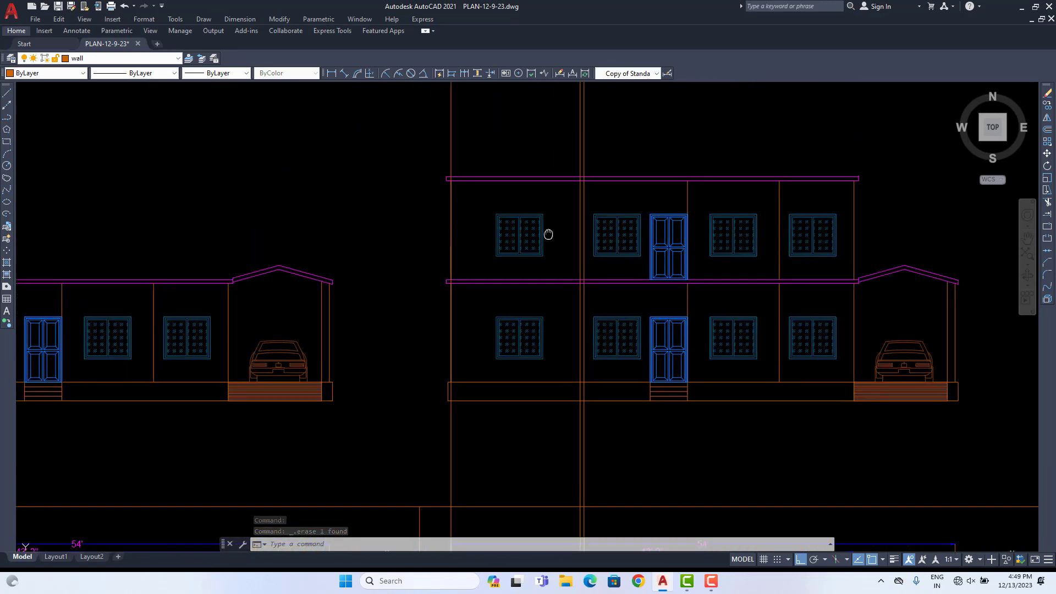
scroll(539, 297, up, 2)
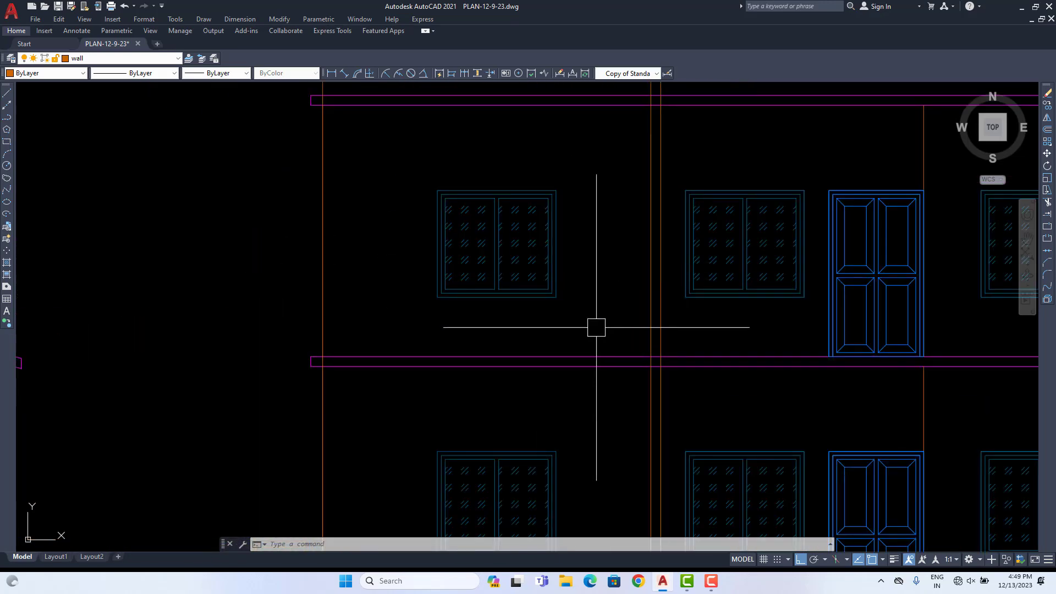
text(o)
key(Return)
text(3)
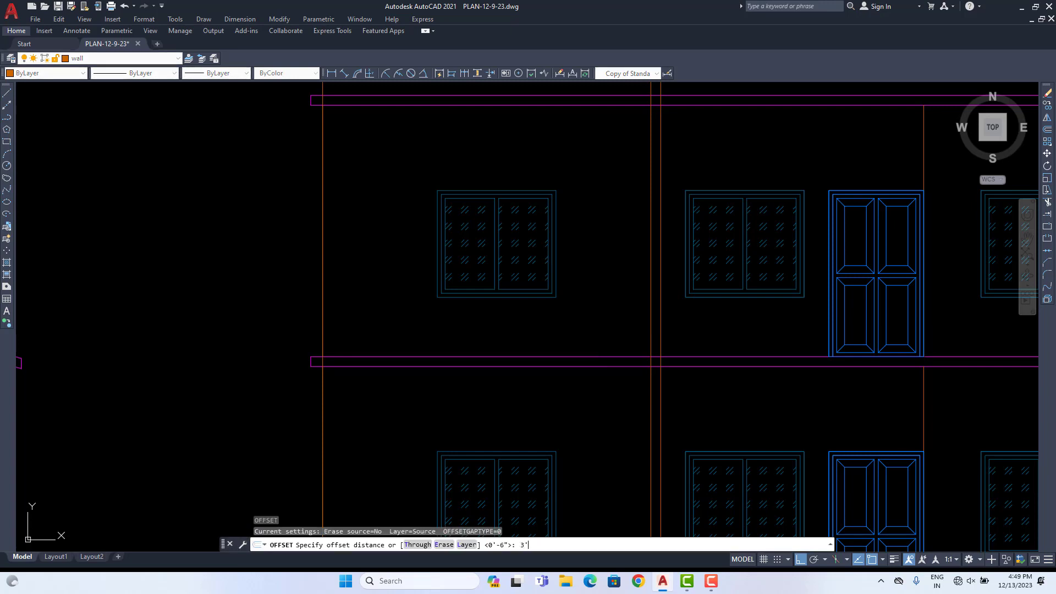
text(')
key(Return)
click(591, 349)
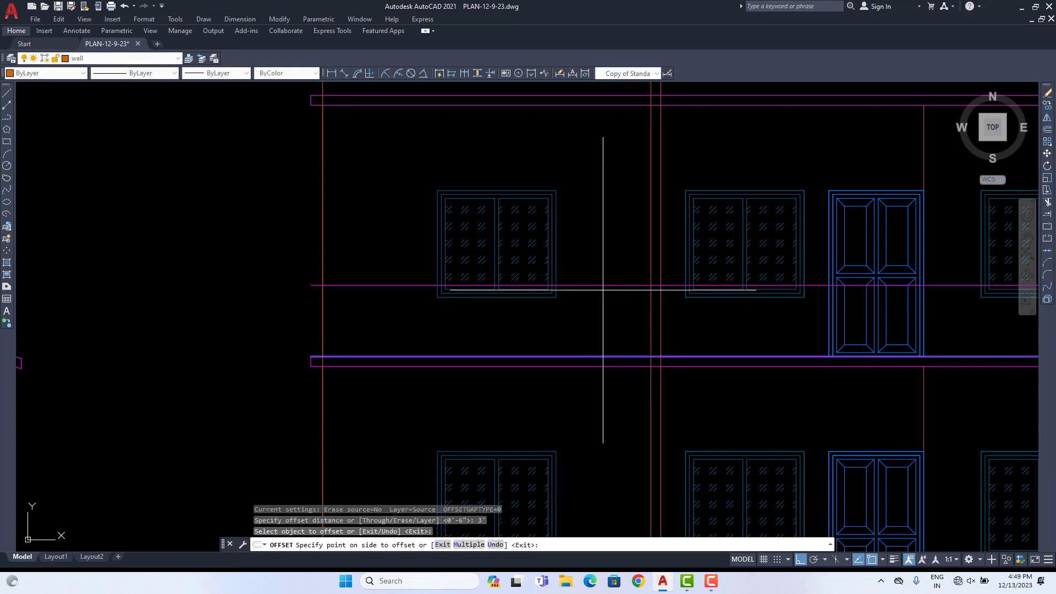
click(605, 278)
key(Escape)
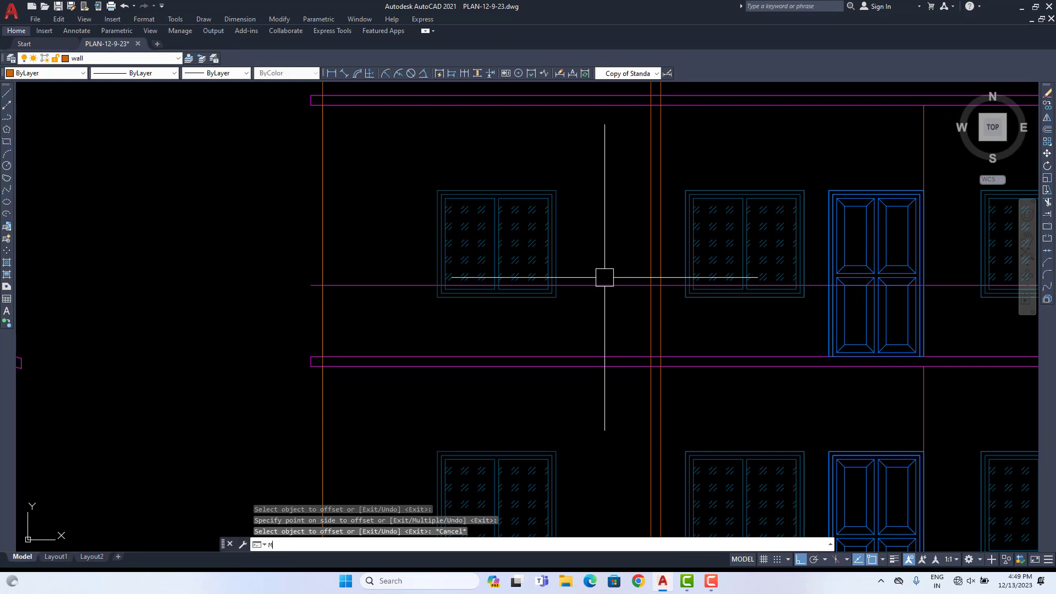
Step: Match the properties of the left vertical construction line onto the 3' offset line
text(MA)
key(Return)
click(324, 243)
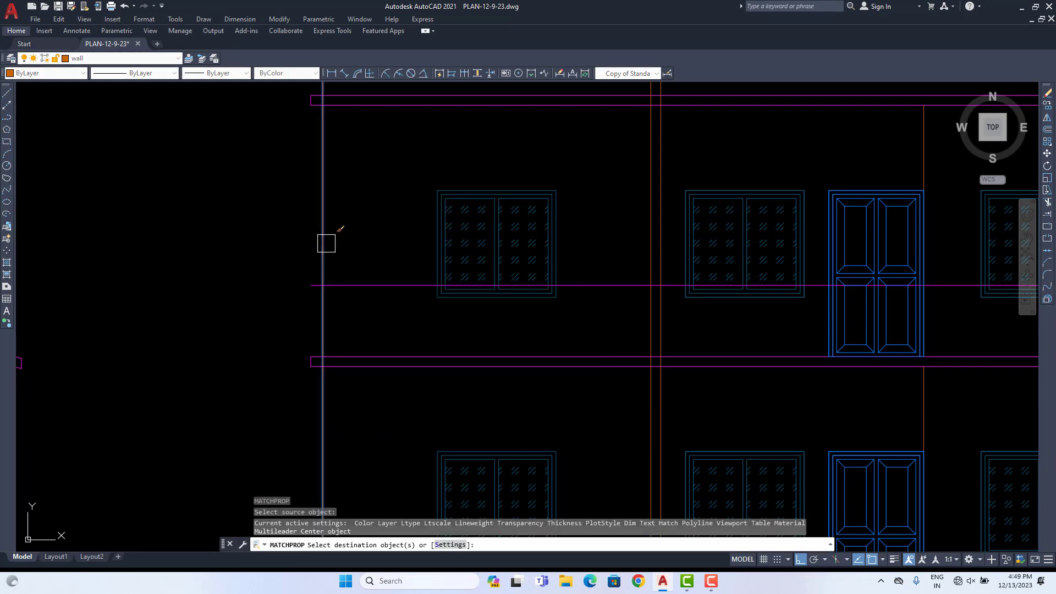
click(365, 285)
key(Escape)
Step: Trim away the middle part of the 3' offset line around the upper storey's door
text(TR)
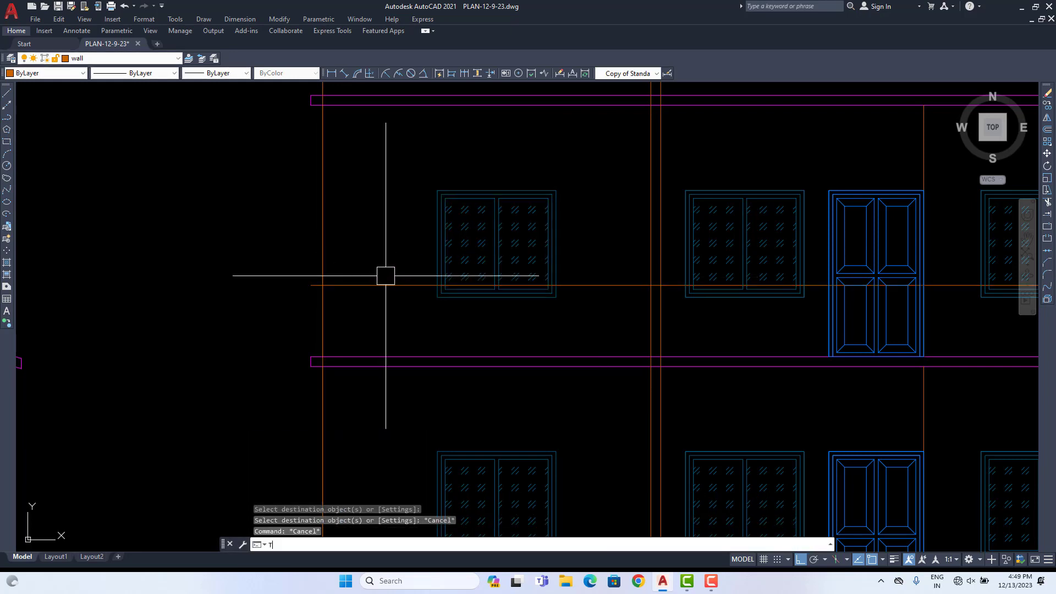
key(Return)
click(464, 262)
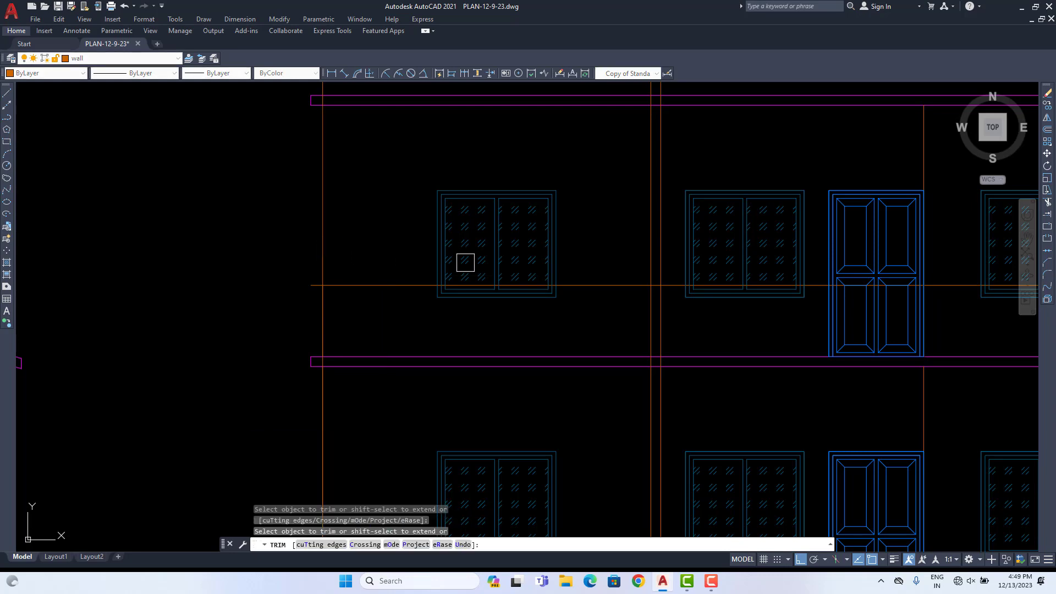
middle_drag(642, 269, 605, 270)
scroll(626, 267, down, 6)
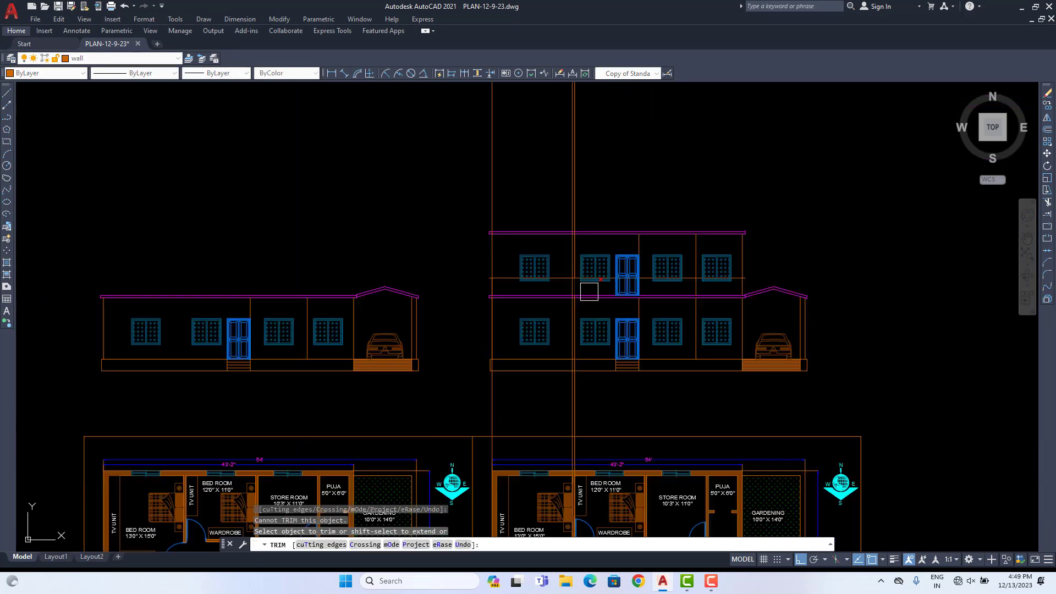
middle_drag(589, 308, 597, 267)
scroll(574, 358, up, 5)
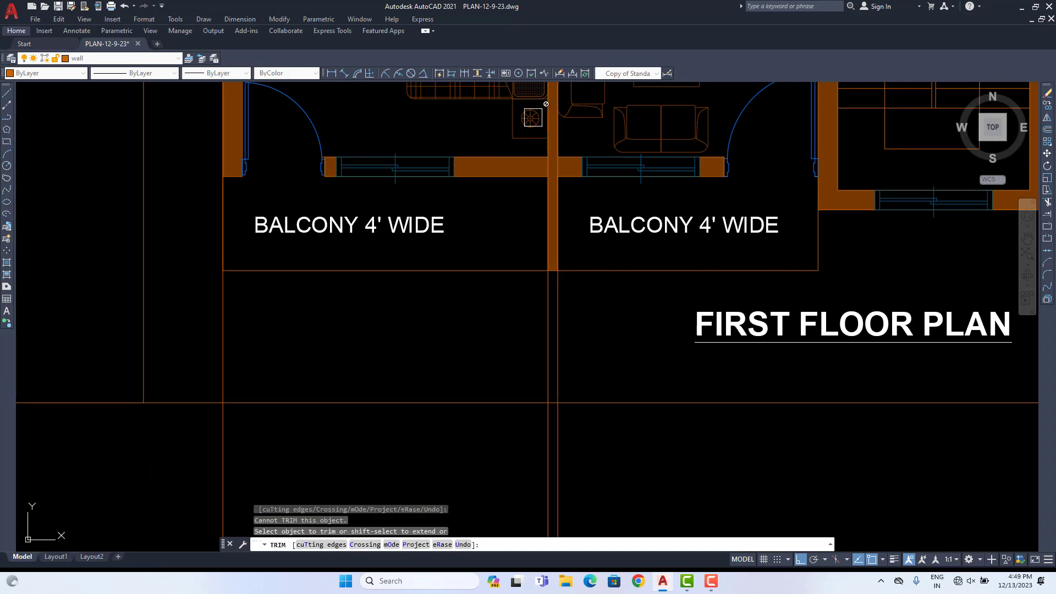
scroll(533, 117, down, 5)
middle_drag(532, 117, 550, 358)
scroll(550, 341, up, 5)
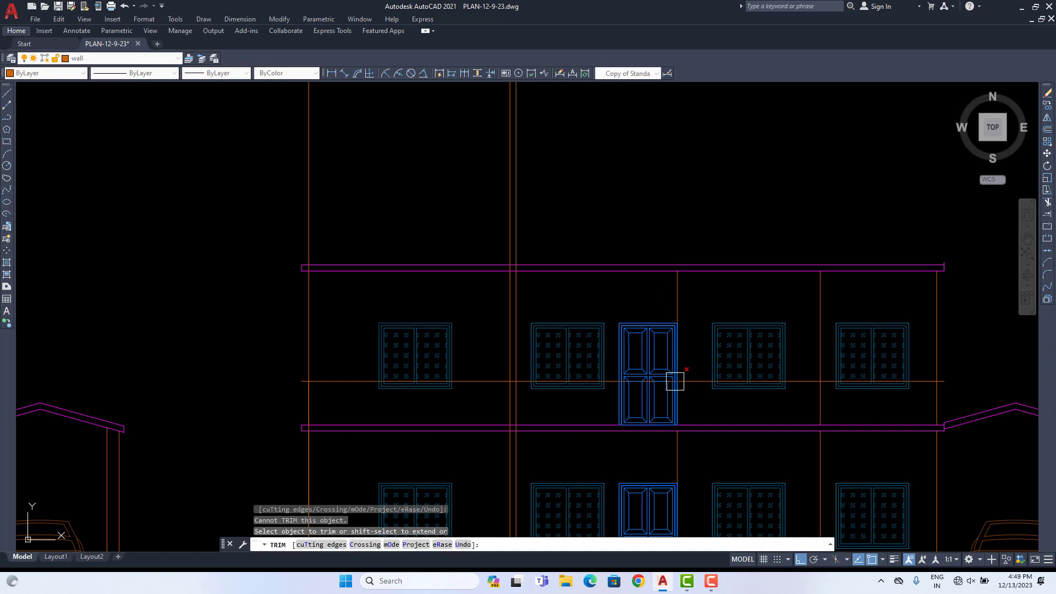
scroll(694, 383, up, 7)
key(Escape)
Step: Erase the 3' railing line to the right of the upper door and the leftmost vertical construction line rising above the roof
scroll(618, 353, down, 8)
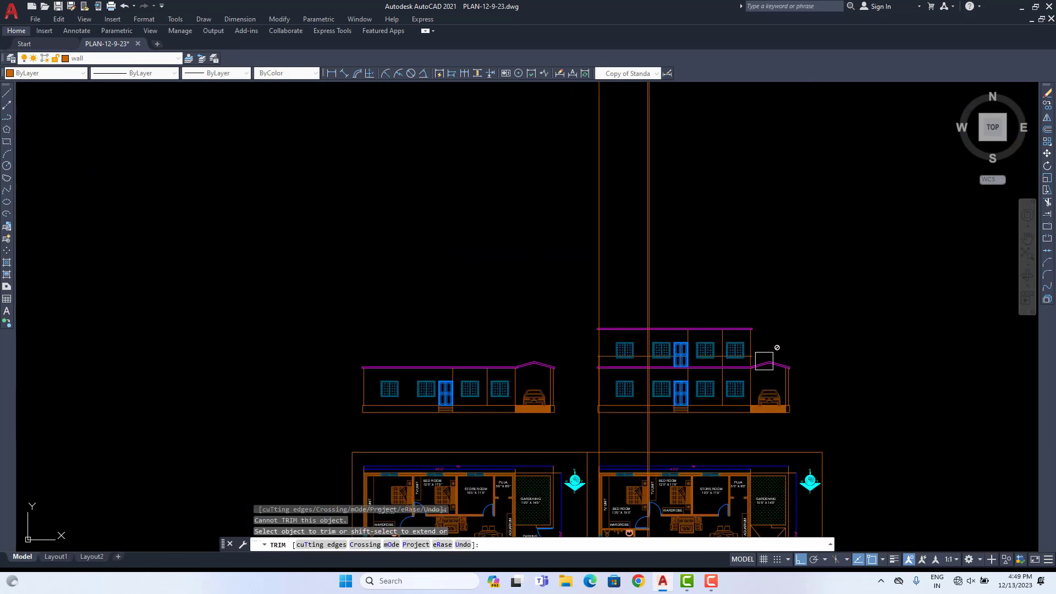
scroll(760, 355, up, 2)
click(746, 352)
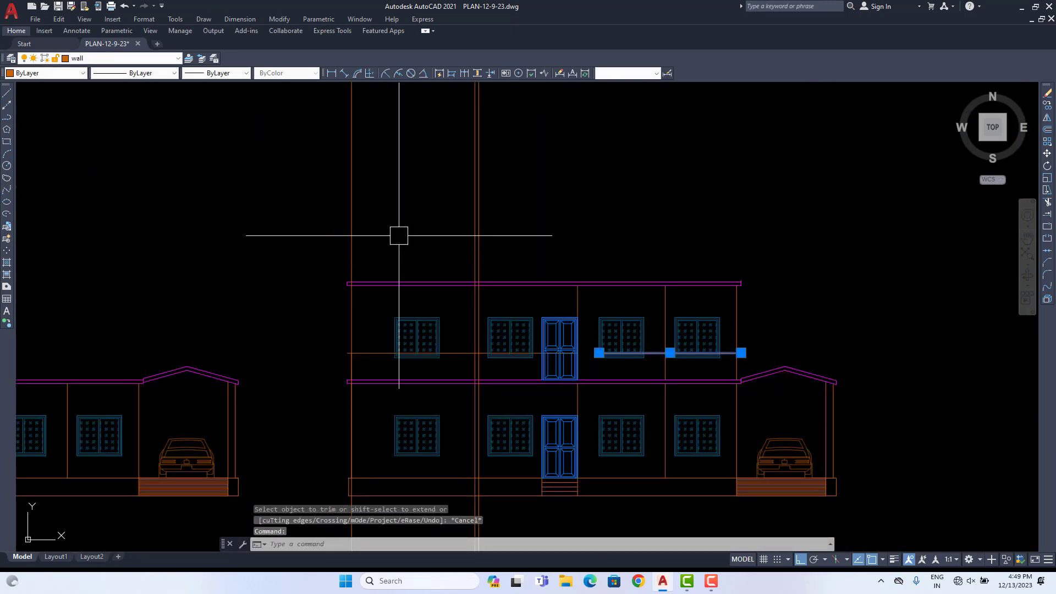
click(399, 233)
click(320, 229)
key(Delete)
Step: Trim the railing line's overhang past the left wall and the left vertical line where it crosses the slab between the storeys
middle_drag(384, 347, 401, 294)
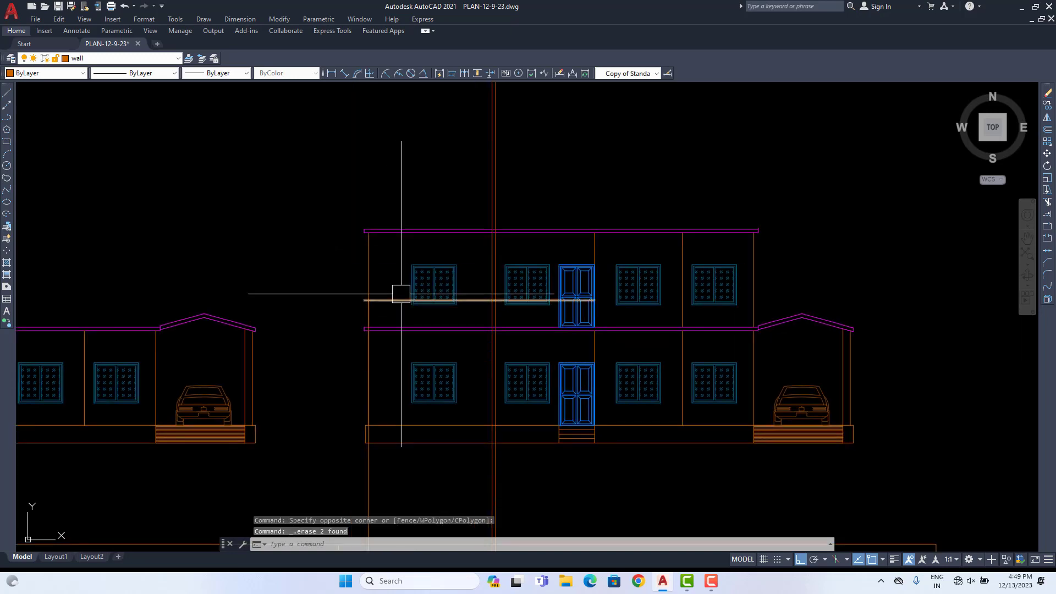
text(tr)
key(Return)
scroll(373, 329, up, 8)
scroll(373, 329, up, 4)
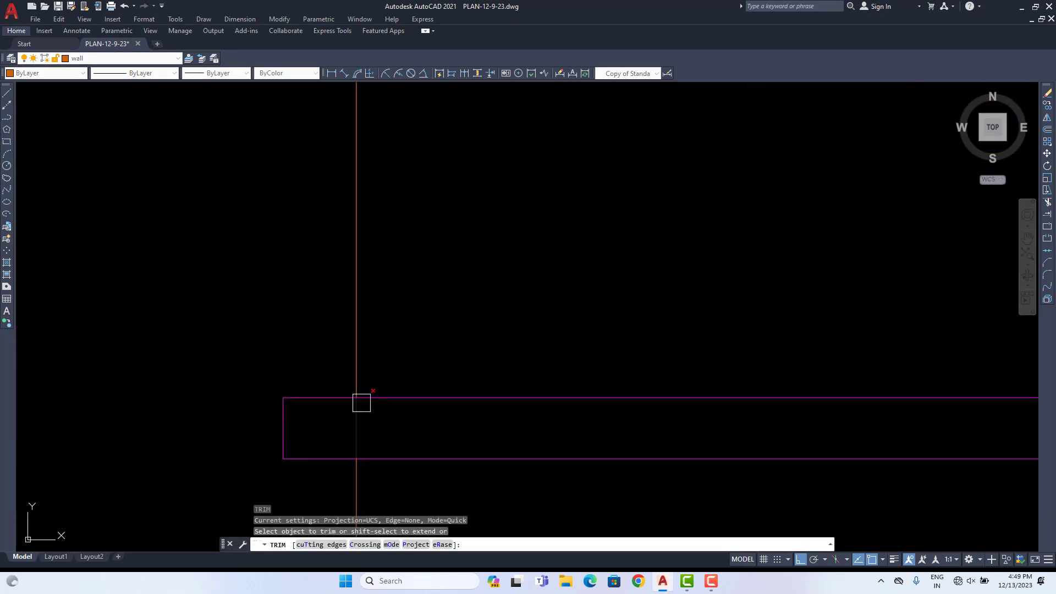
click(361, 401)
scroll(367, 351, down, 6)
scroll(342, 270, down, 6)
scroll(502, 290, up, 2)
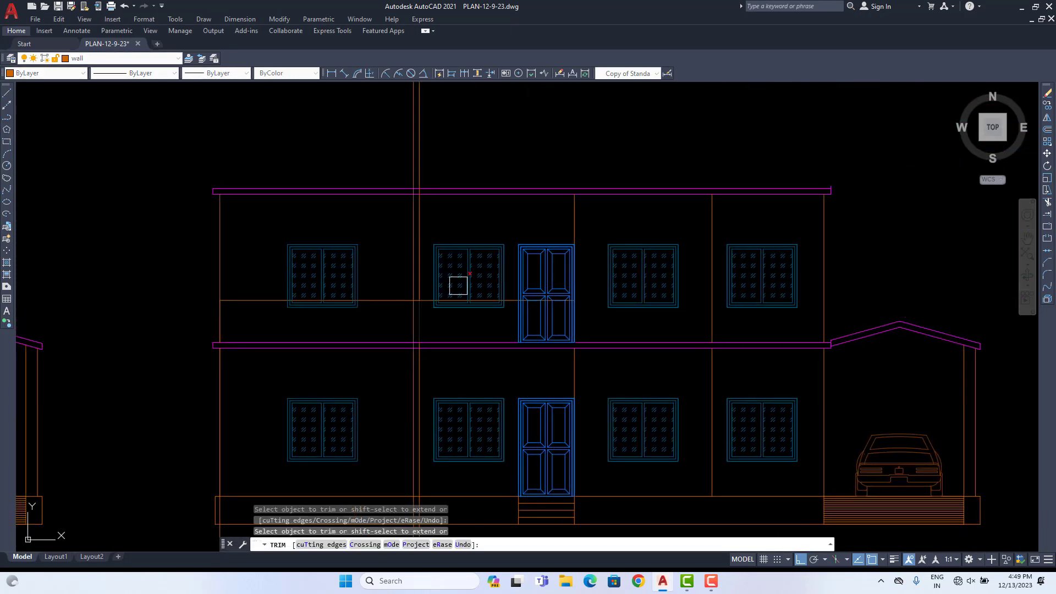
Step: Trim the pair of vertical construction lines above the roof slab and where they cross it
drag(448, 153, 422, 177)
scroll(424, 181, up, 12)
drag(389, 240, 198, 249)
scroll(337, 306, down, 8)
scroll(353, 336, up, 2)
Step: Trim the pair of vertical construction lines where they cross the slab between the two storeys
click(356, 356)
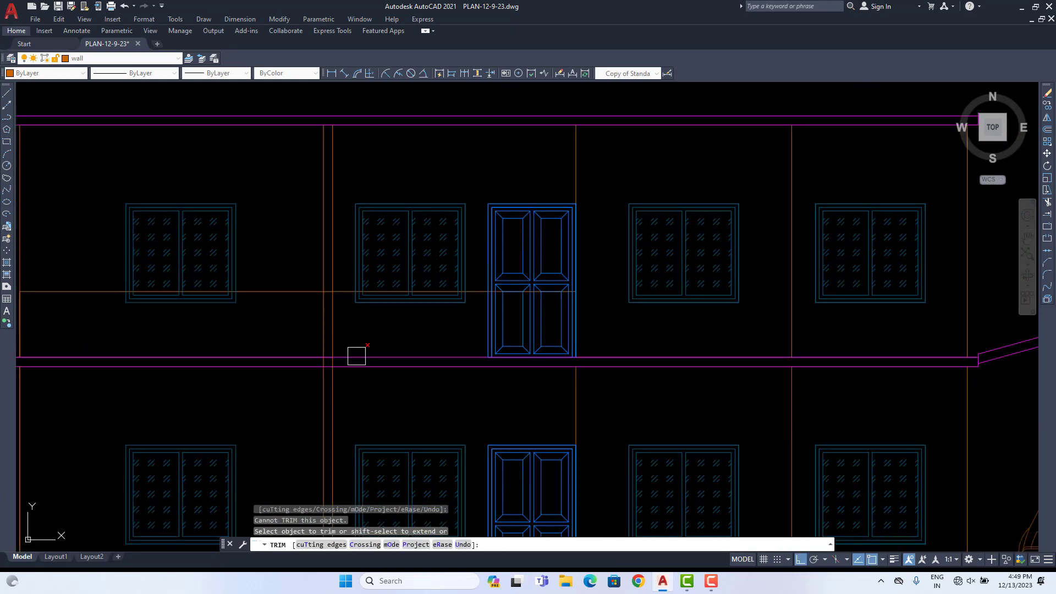
scroll(347, 363, up, 3)
scroll(330, 346, up, 4)
drag(323, 323, 187, 323)
scroll(285, 328, down, 8)
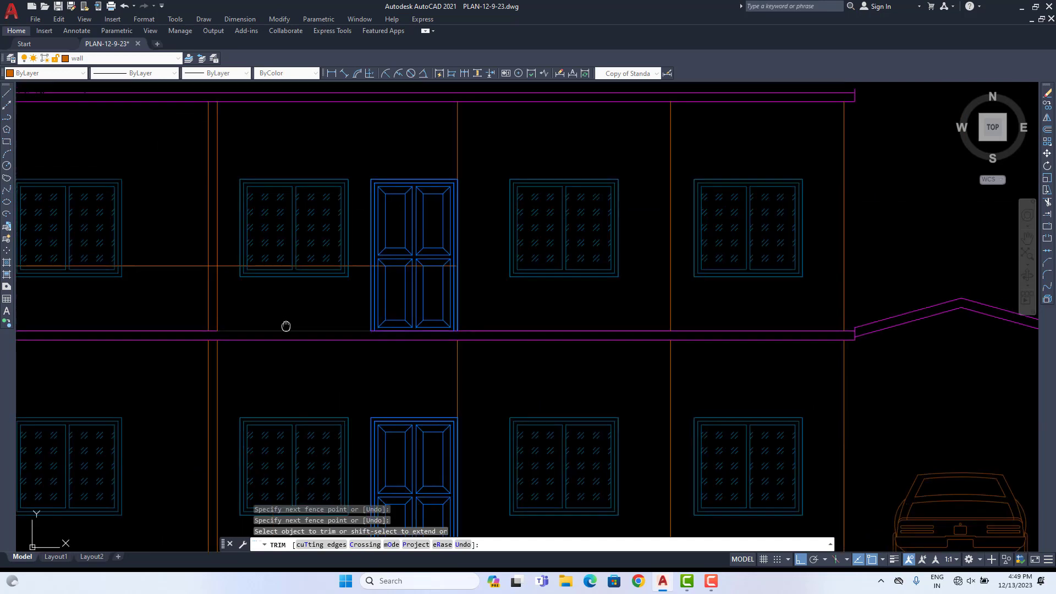
scroll(480, 360, down, 6)
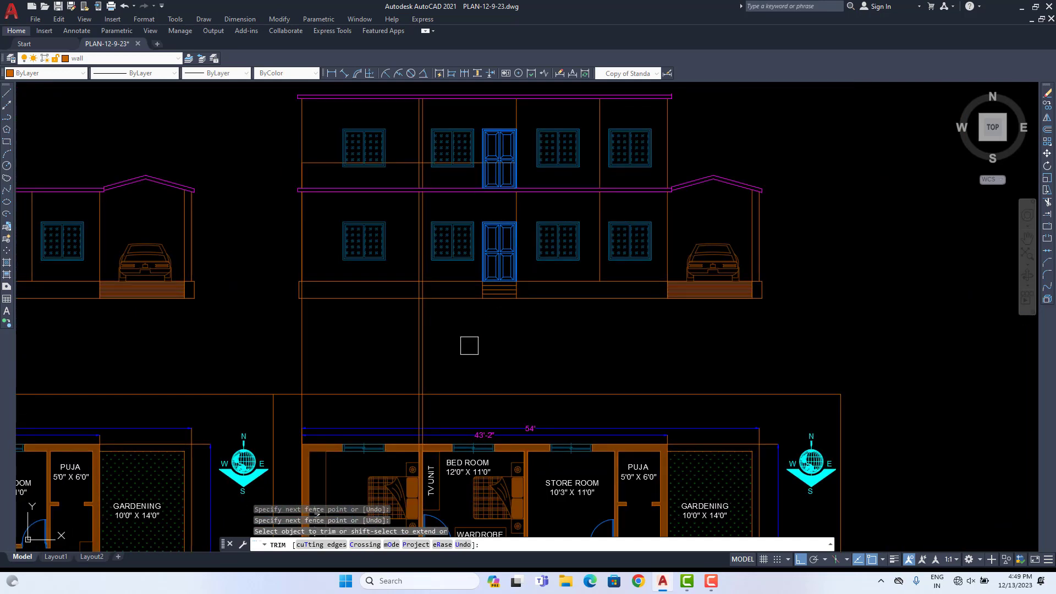
Step: Erase the three leftover vertical construction lines running from the slab between the storeys down to the floor plan
key(Escape)
drag(469, 346, 180, 330)
key(Delete)
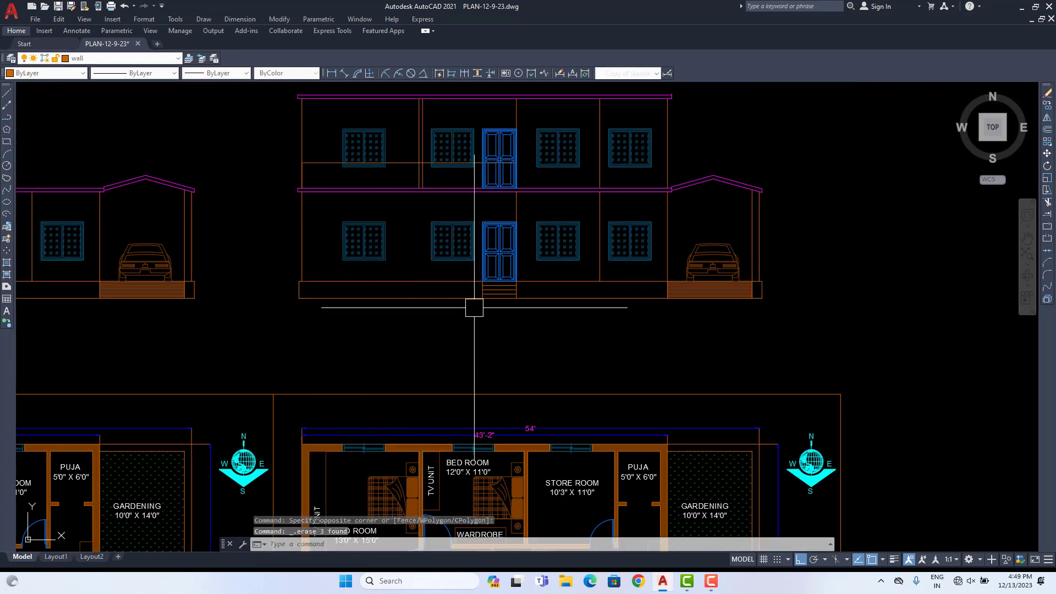
scroll(400, 213, up, 6)
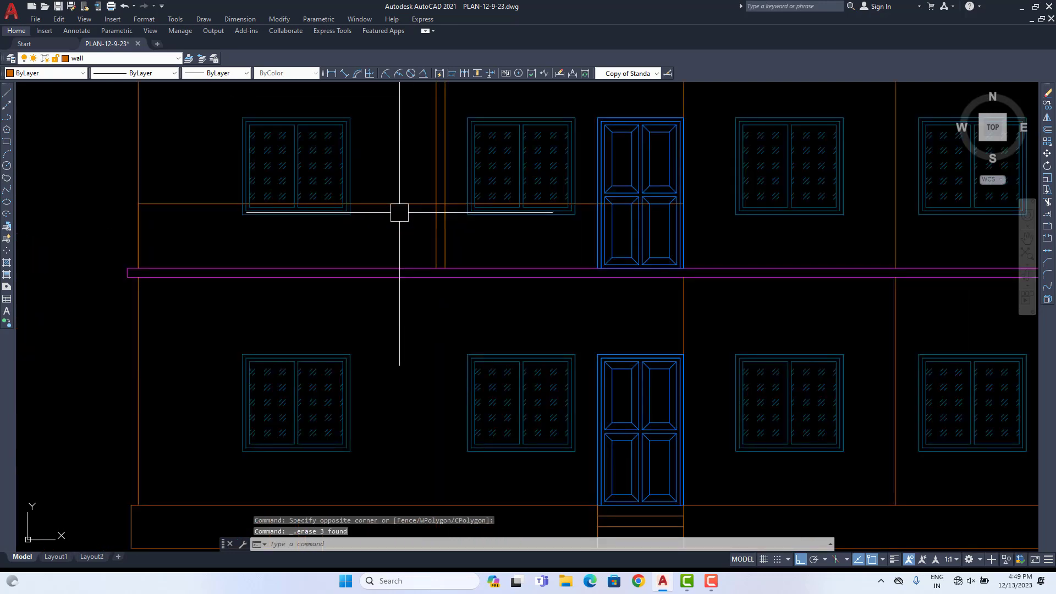
click(330, 166)
click(511, 165)
middle_drag(446, 212, 446, 281)
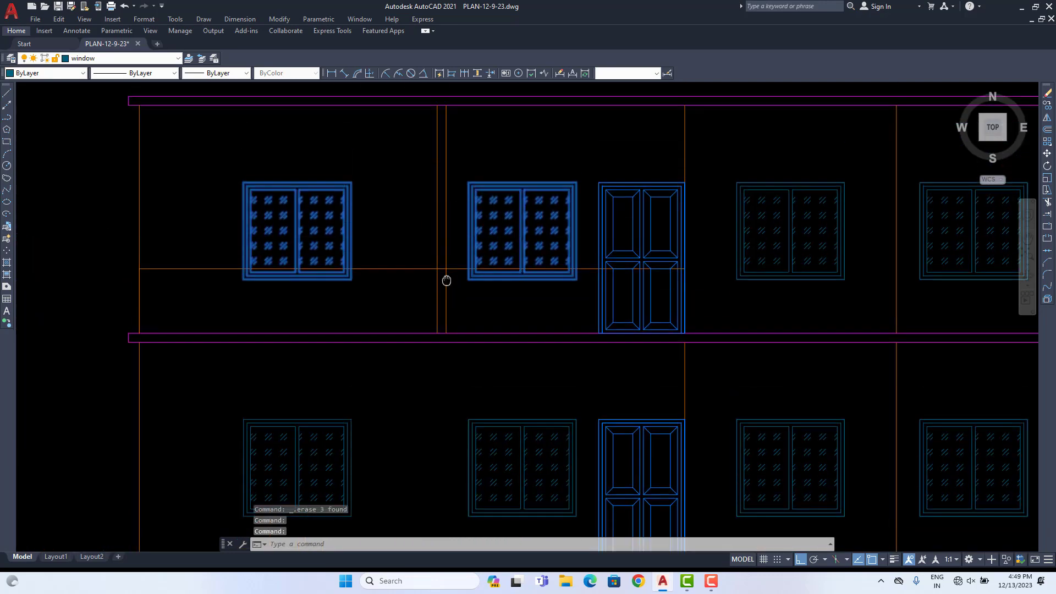
key(Escape)
Step: Examine the upper floor of the front elevation, including the windows, the door and the horizontal line crossing them
scroll(537, 330, down, 8)
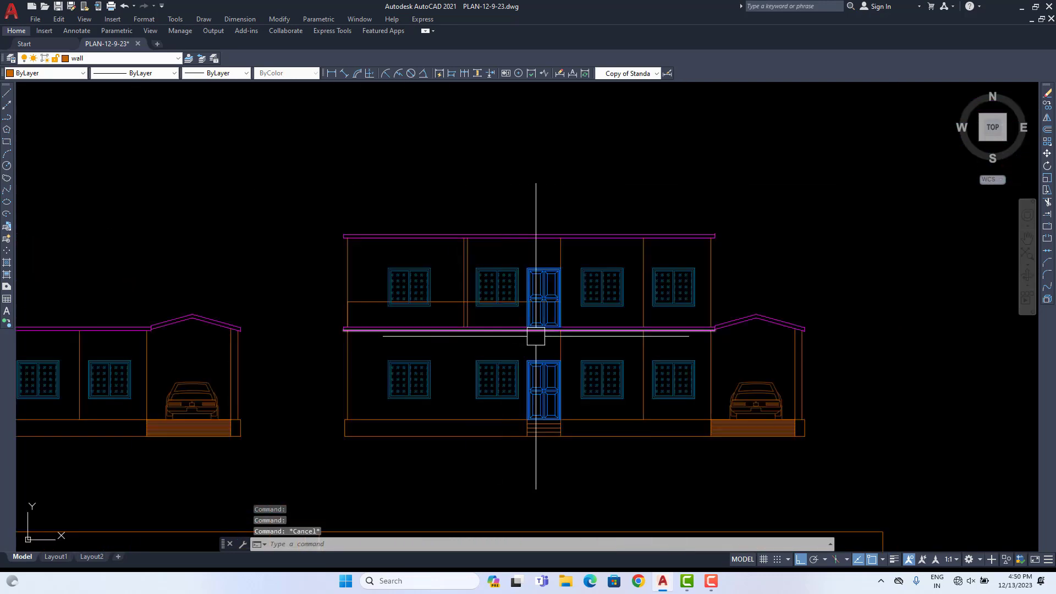
scroll(528, 292, up, 4)
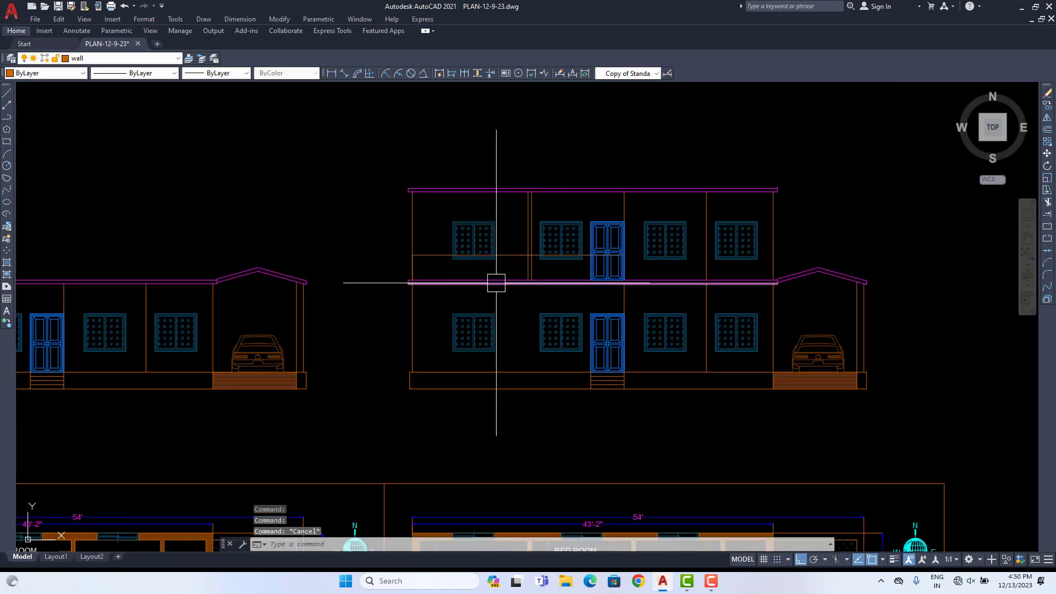
scroll(547, 276, up, 2)
scroll(590, 269, up, 4)
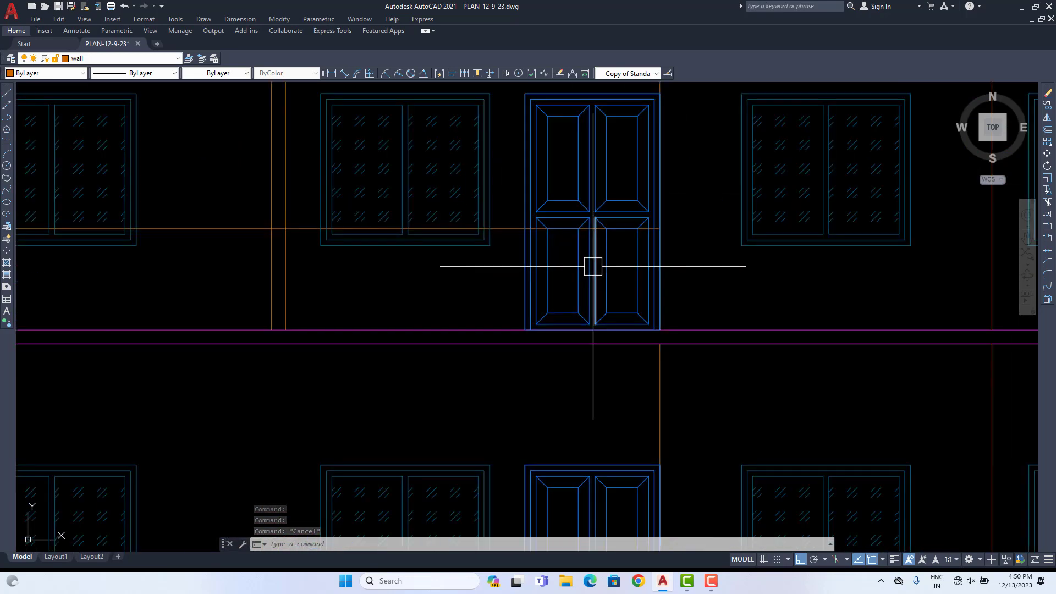
scroll(602, 125, down, 4)
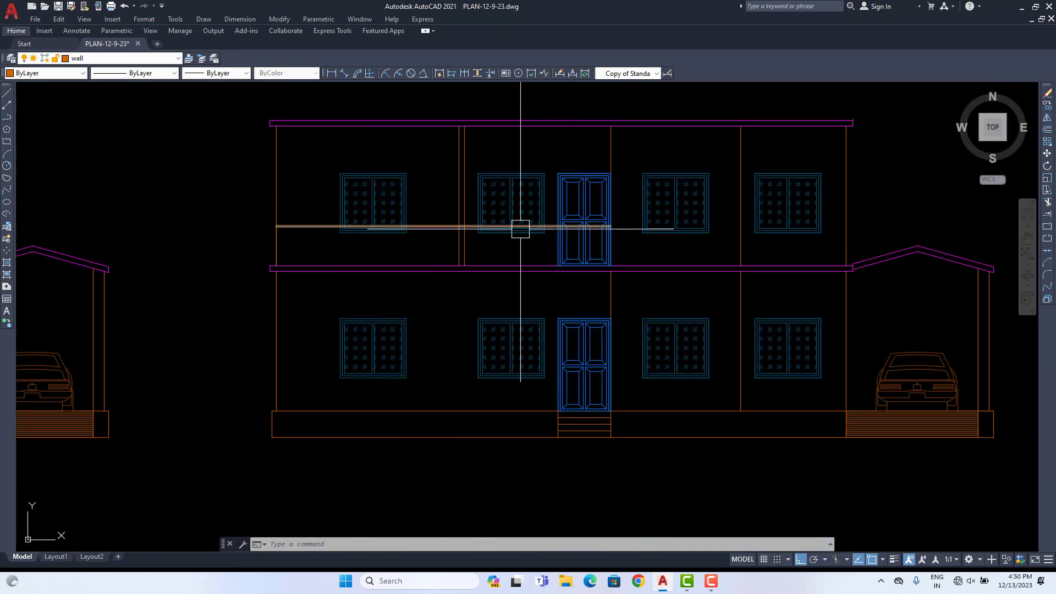
scroll(514, 228, down, 3)
scroll(501, 333, up, 5)
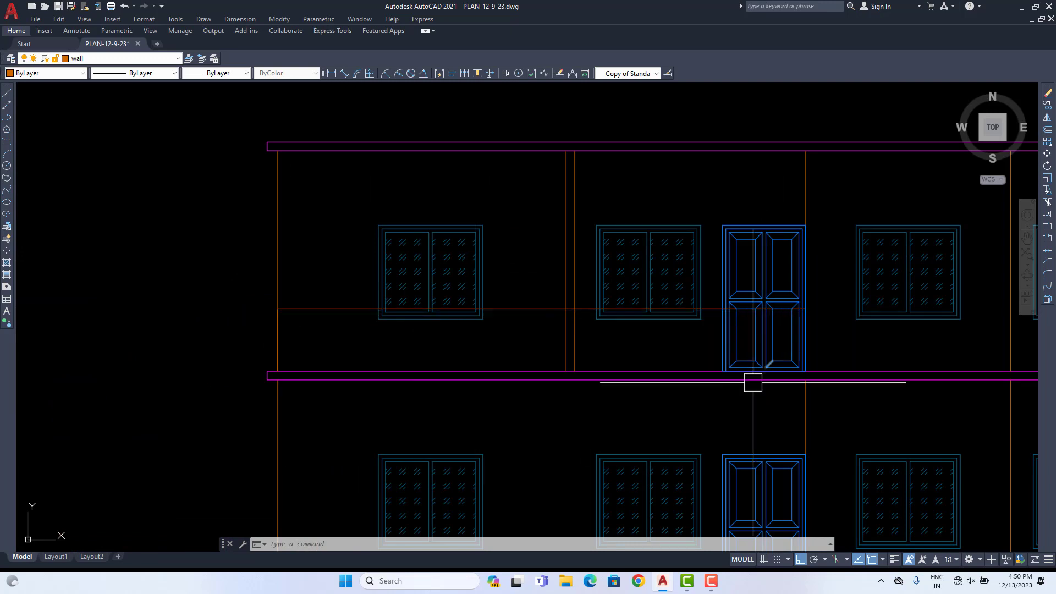
scroll(580, 374, down, 4)
scroll(490, 283, up, 4)
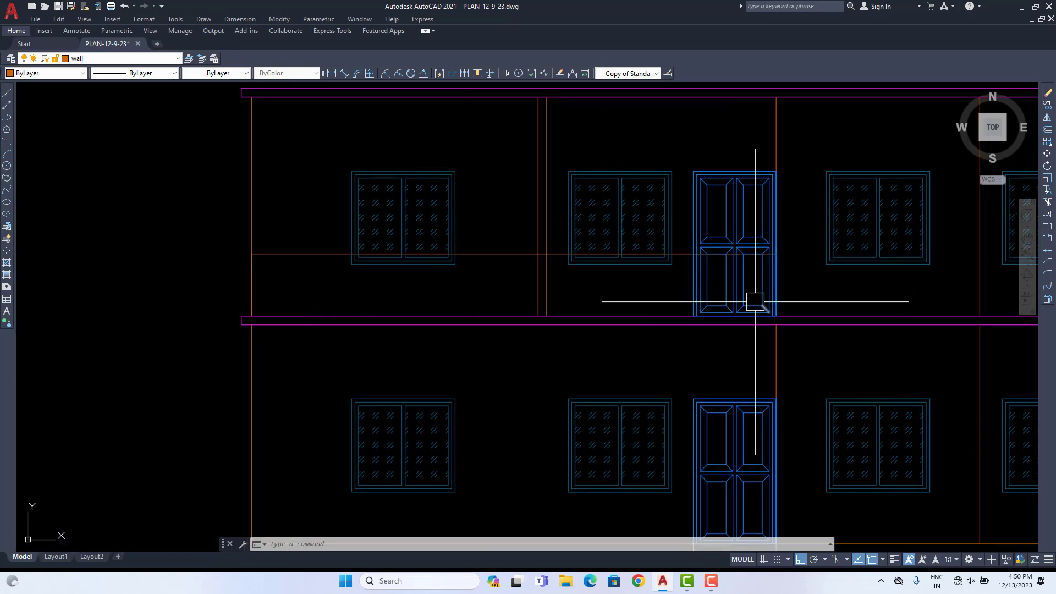
scroll(716, 313, up, 3)
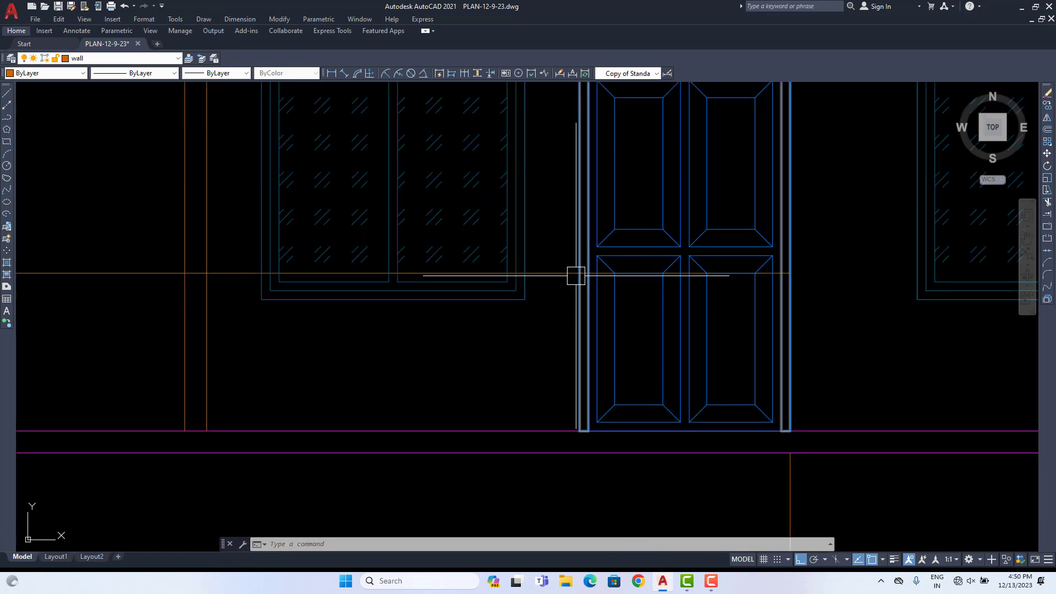
scroll(700, 404, down, 4)
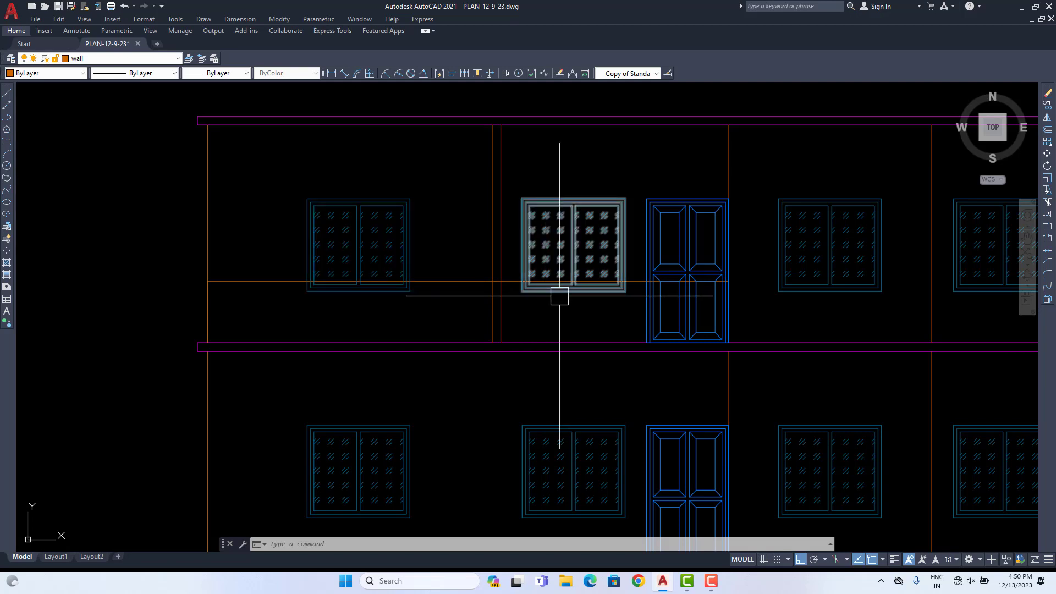
scroll(632, 291, up, 5)
middle_drag(847, 267, 614, 301)
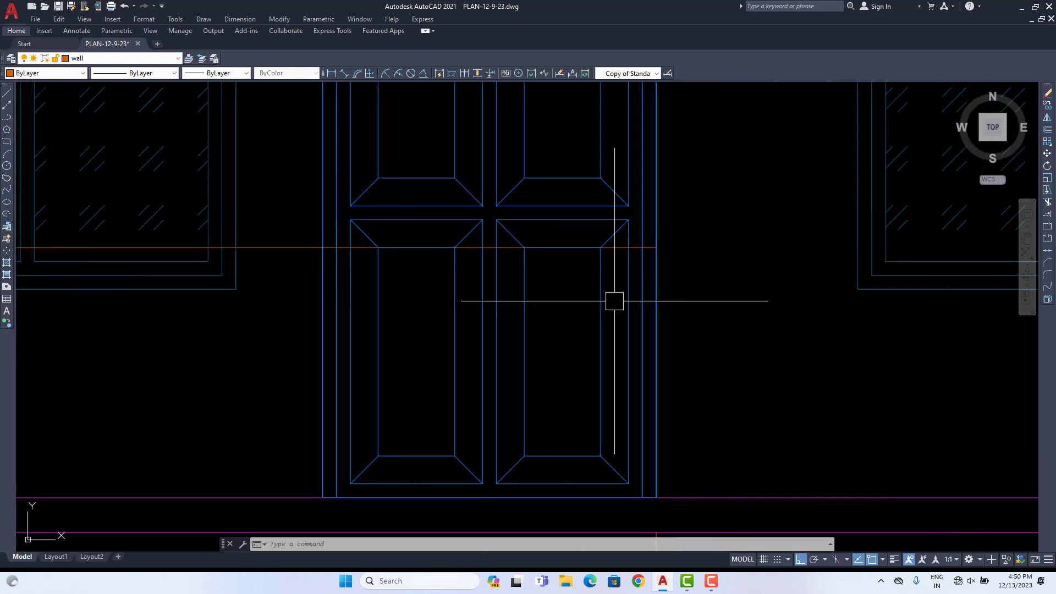
text(tr)
key(Return)
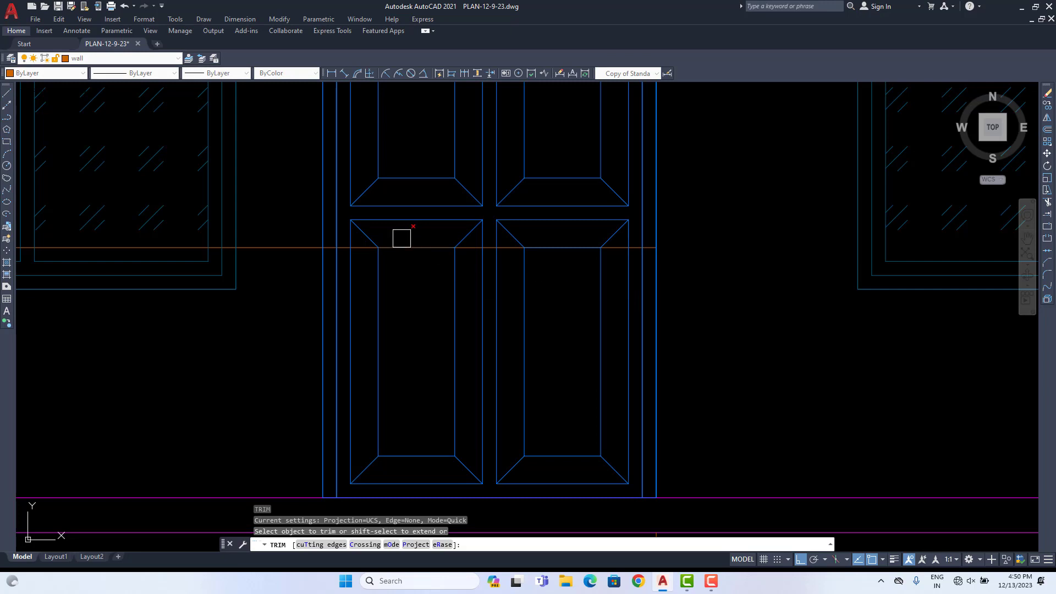
scroll(401, 238, down, 3)
middle_drag(396, 264, 521, 260)
key(Escape)
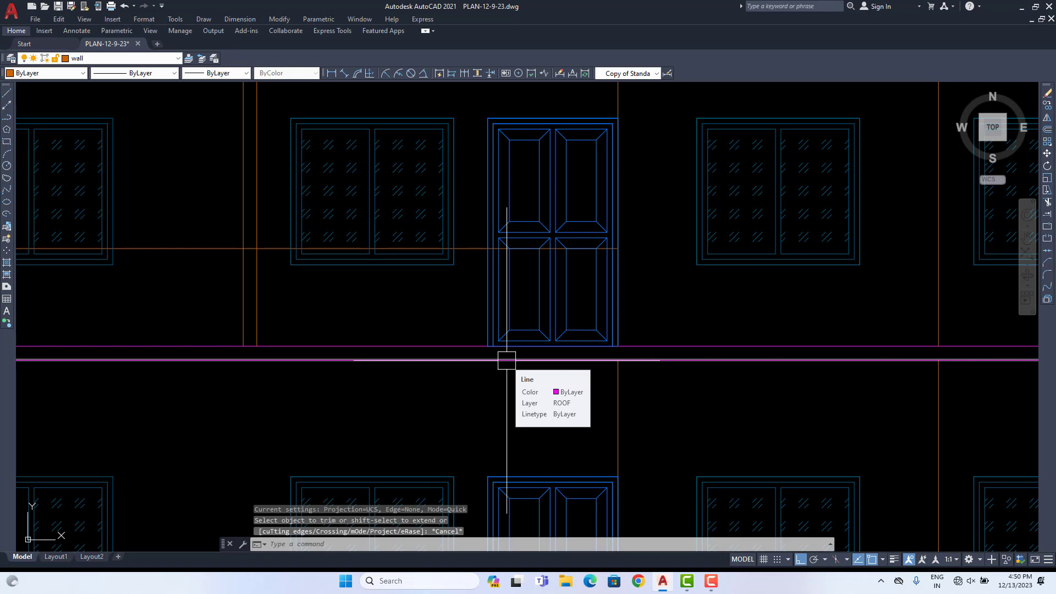
scroll(425, 307, down, 2)
scroll(358, 278, up, 5)
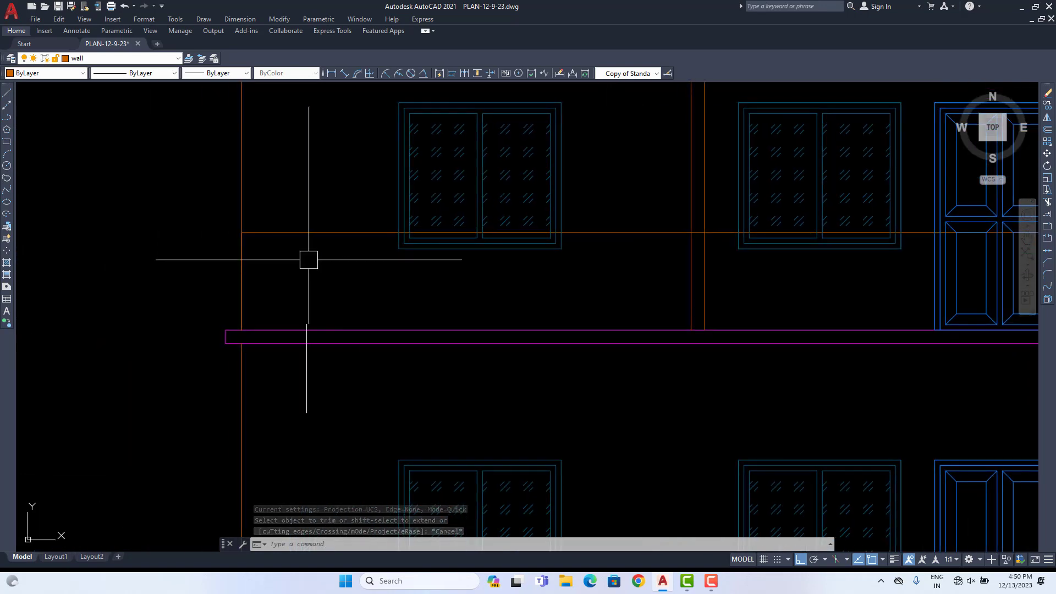
middle_drag(285, 253, 329, 240)
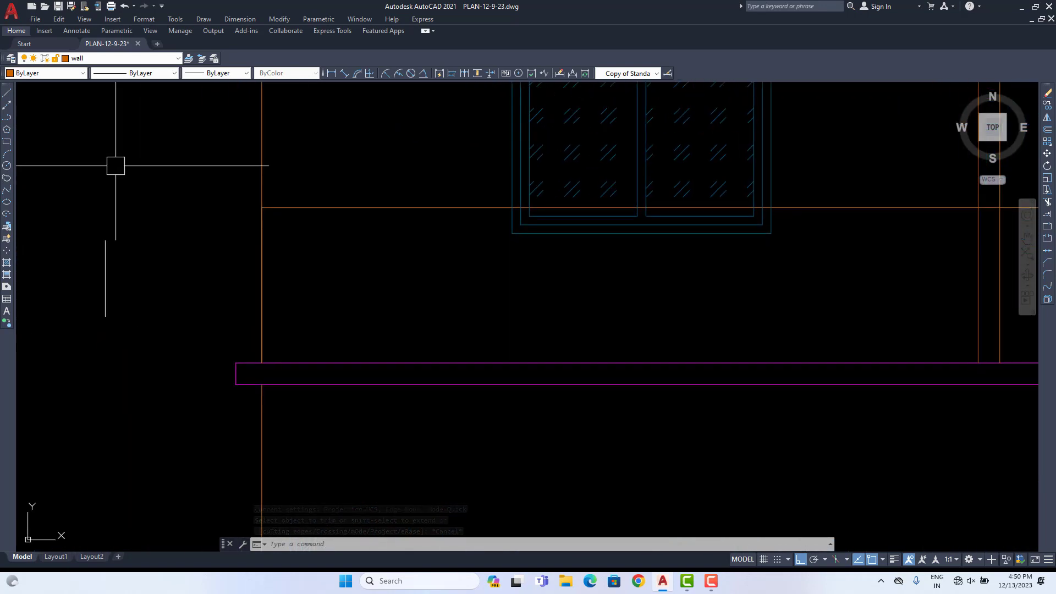
click(7, 95)
key(Escape)
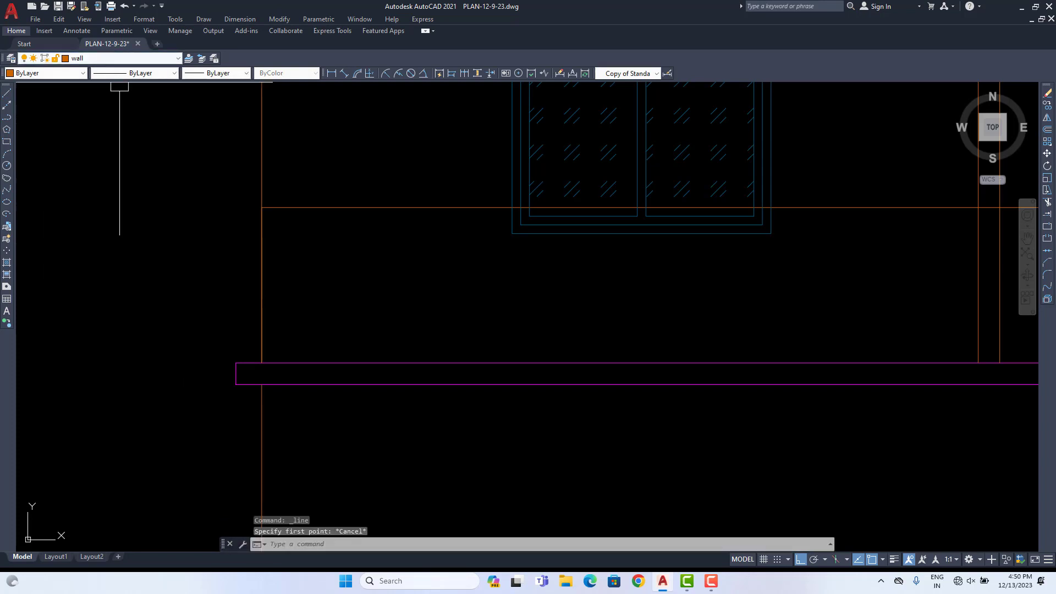
Step: Create a layer named RAILLING with colour blue and make it the current layer
text(LA)
key(Return)
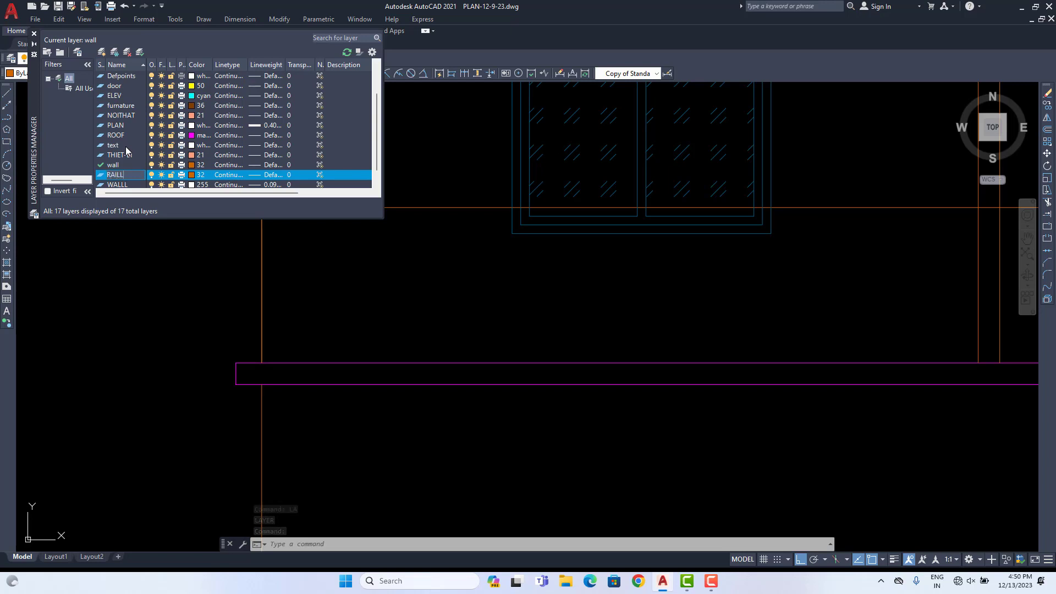
click(191, 175)
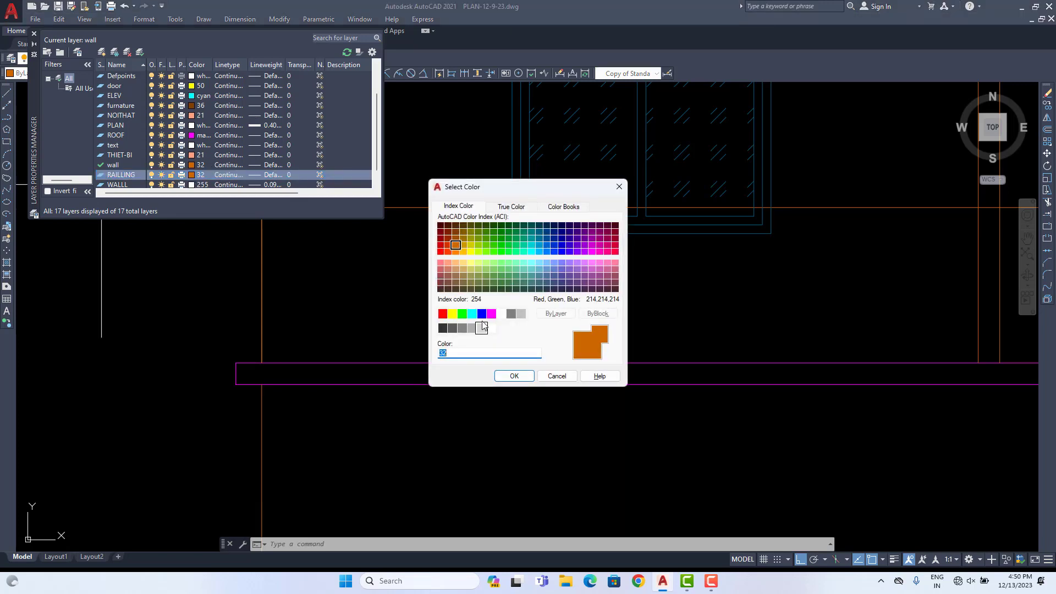
click(507, 377)
double_click(102, 175)
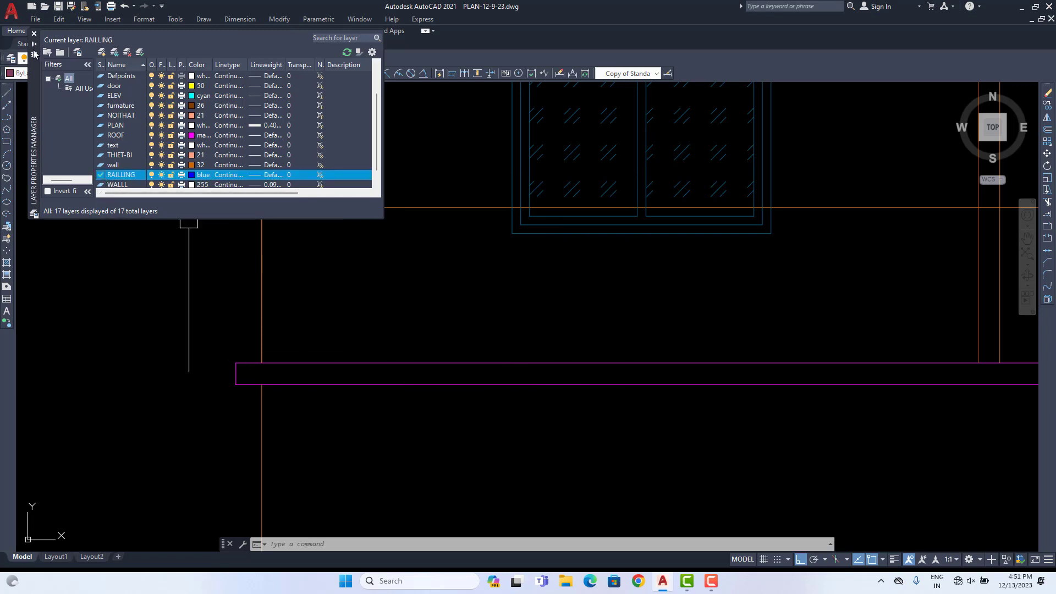
click(34, 34)
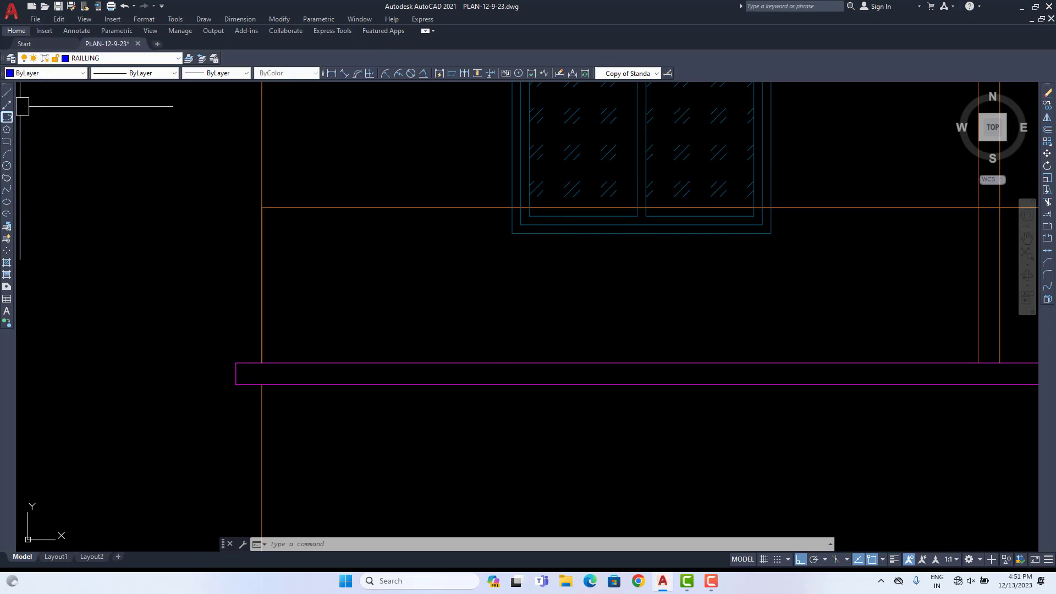
Step: Draw a narrow polyline railing post at the upper floor's left wall edge, from the slab up to the horizontal line and back down
click(8, 117)
click(262, 363)
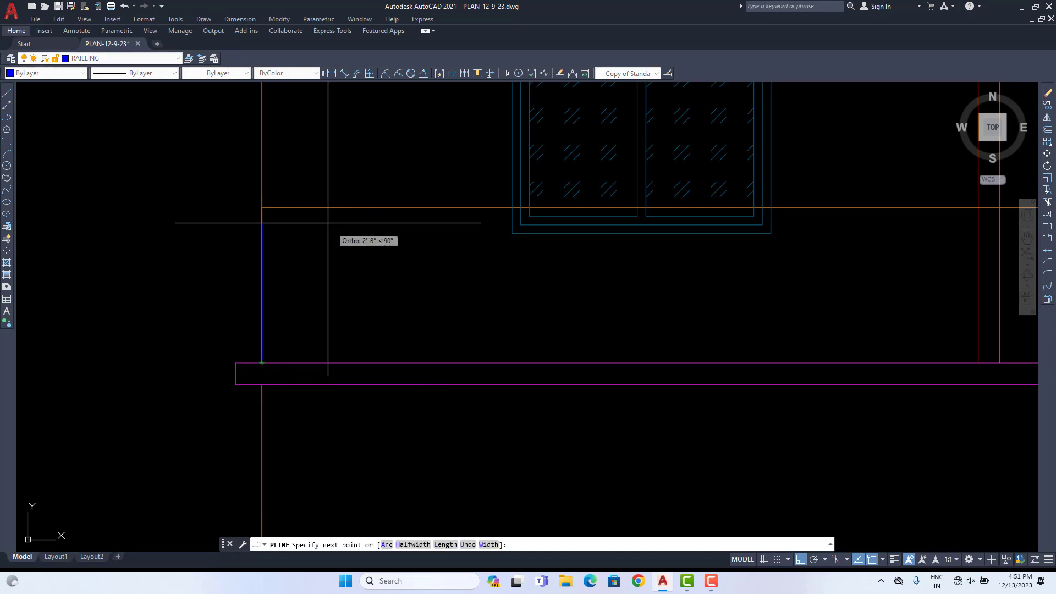
click(262, 208)
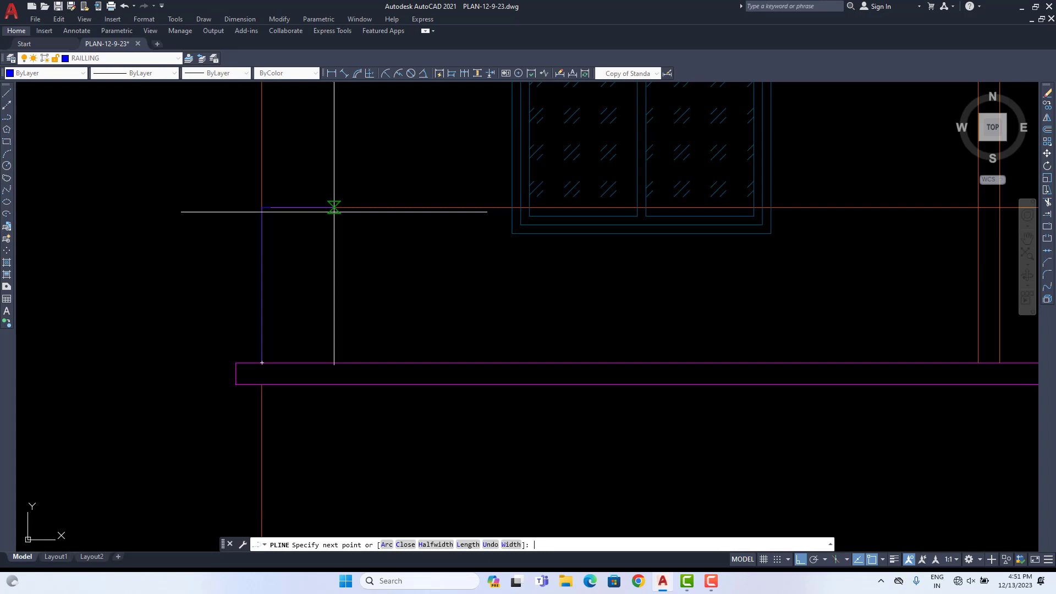
scroll(295, 335, up, 3)
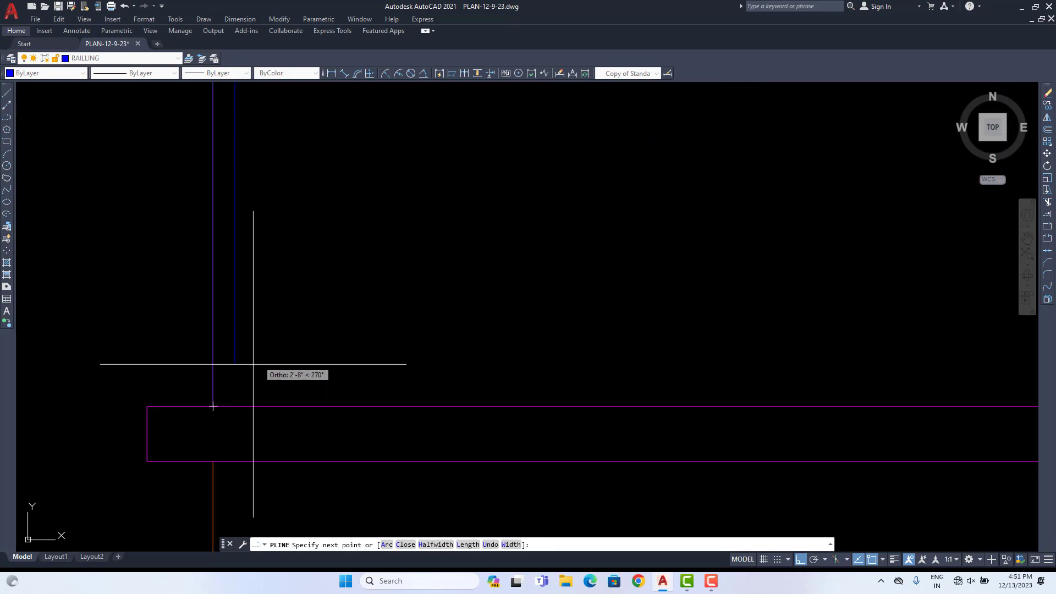
click(213, 406)
right_click(255, 329)
click(267, 335)
Step: Copy the railing post once to its right along the top of the slab
scroll(267, 335, down, 3)
click(257, 312)
middle_drag(337, 299, 256, 331)
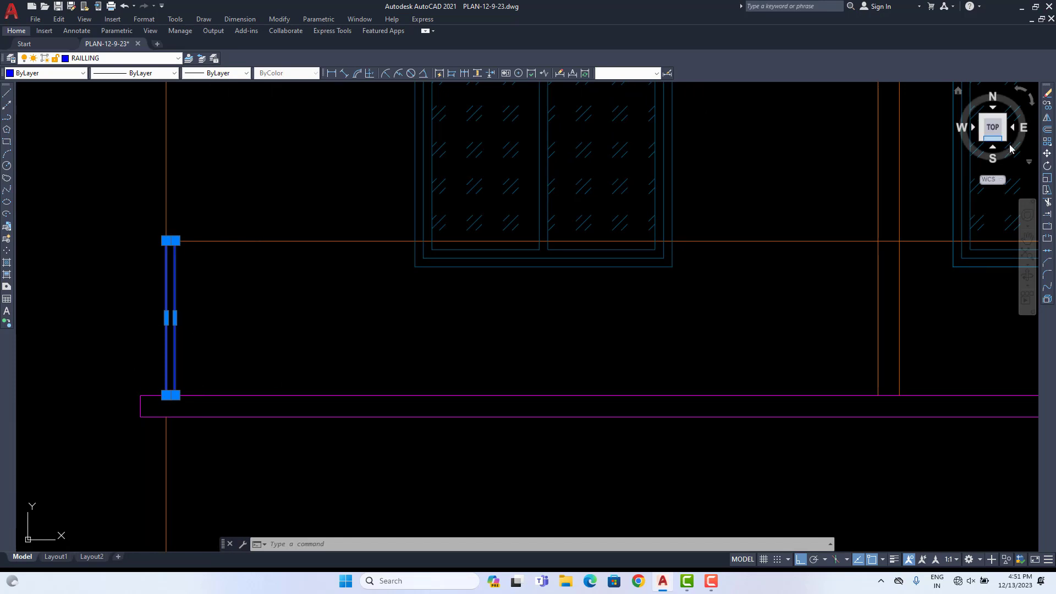
click(1047, 104)
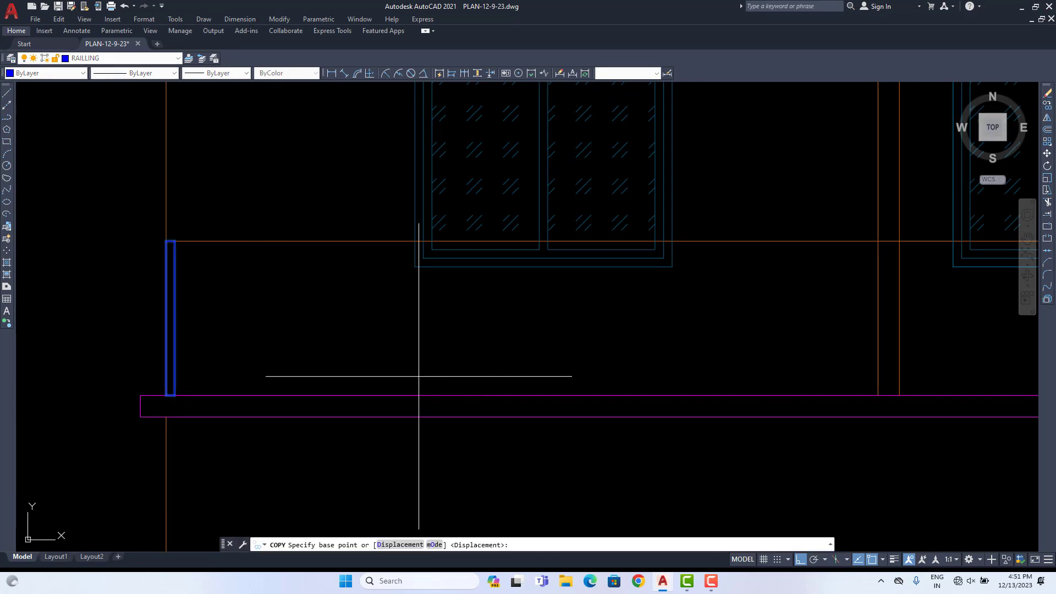
click(300, 331)
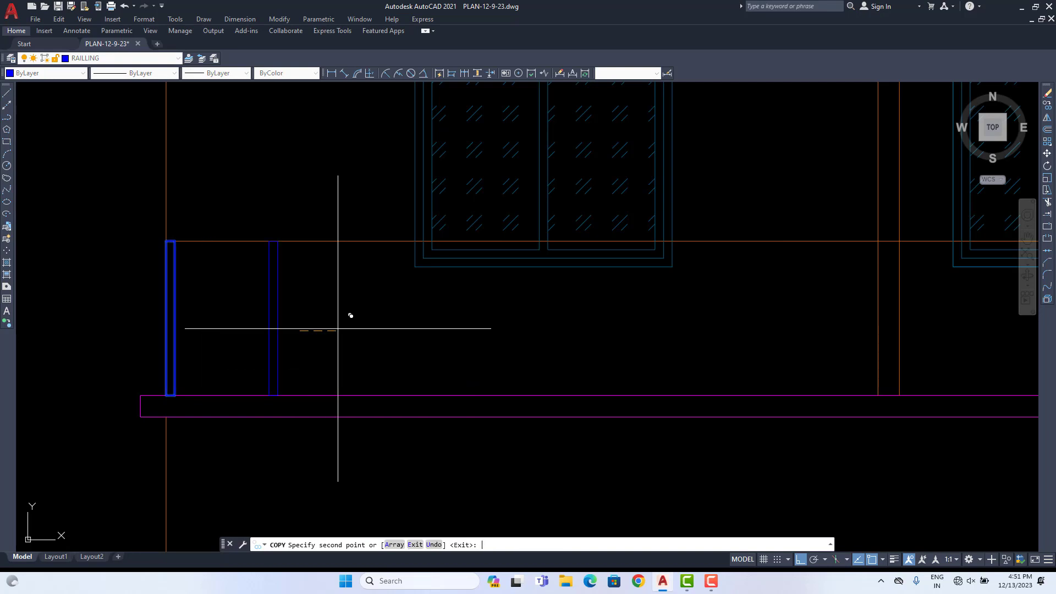
key(Escape)
Step: Copy the second post repeatedly at the same spacing beneath the first window, up to the pair of vertical wall lines
click(359, 297)
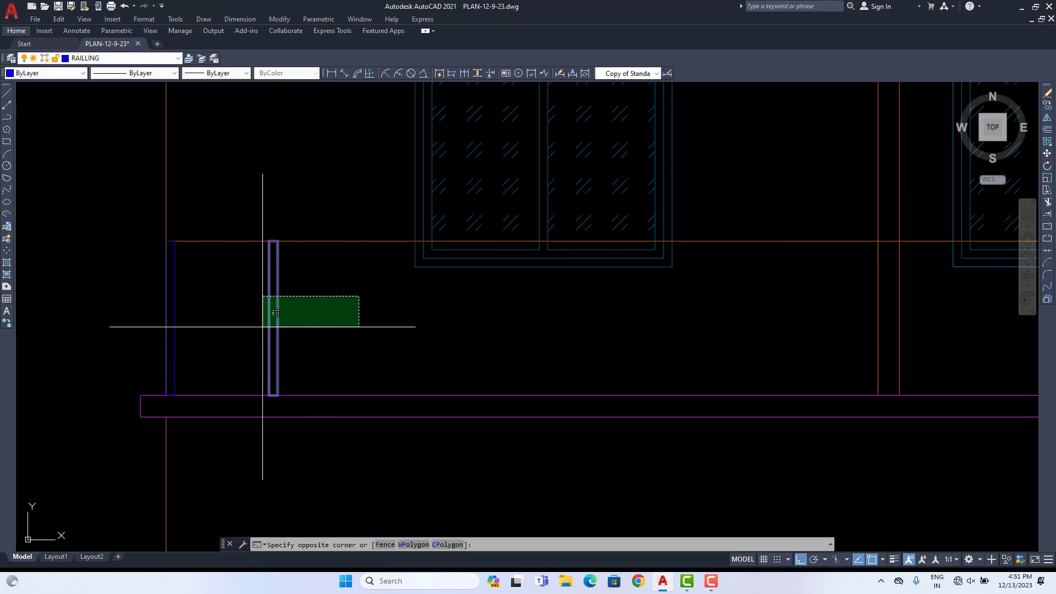
click(261, 328)
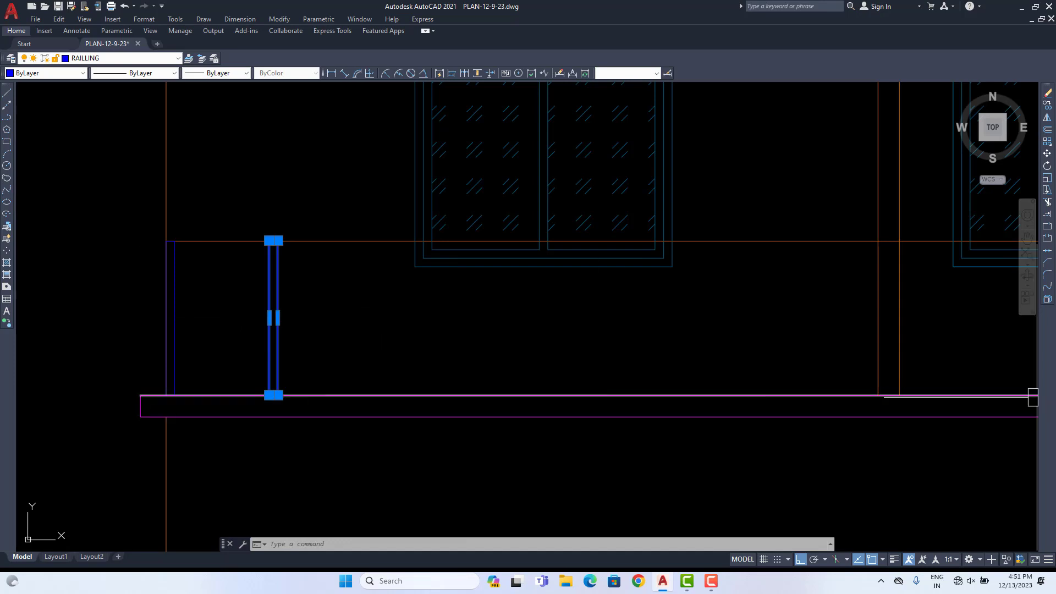
click(1047, 104)
scroll(226, 258, up, 2)
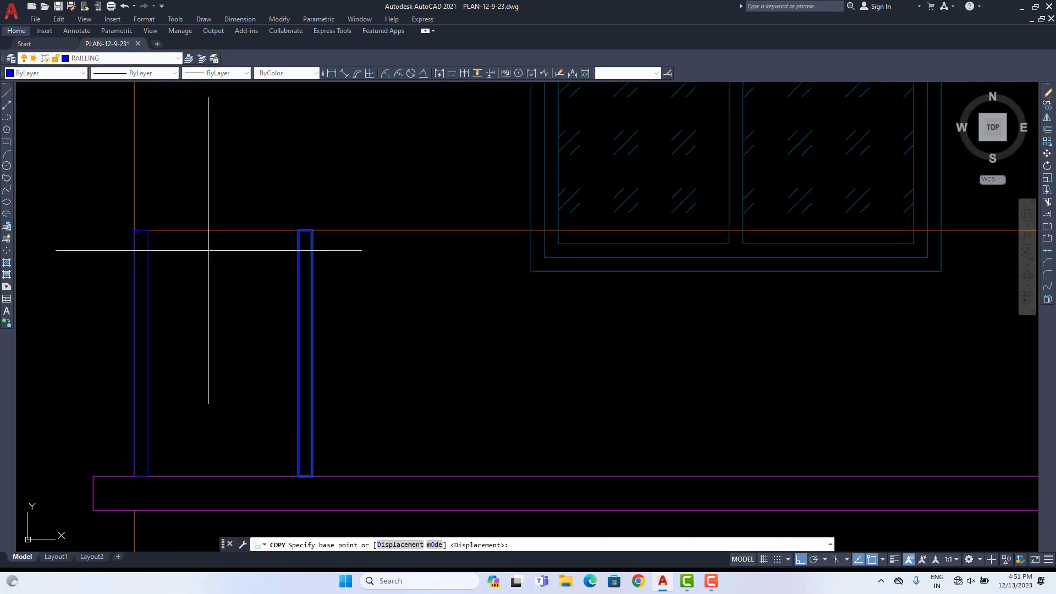
click(148, 230)
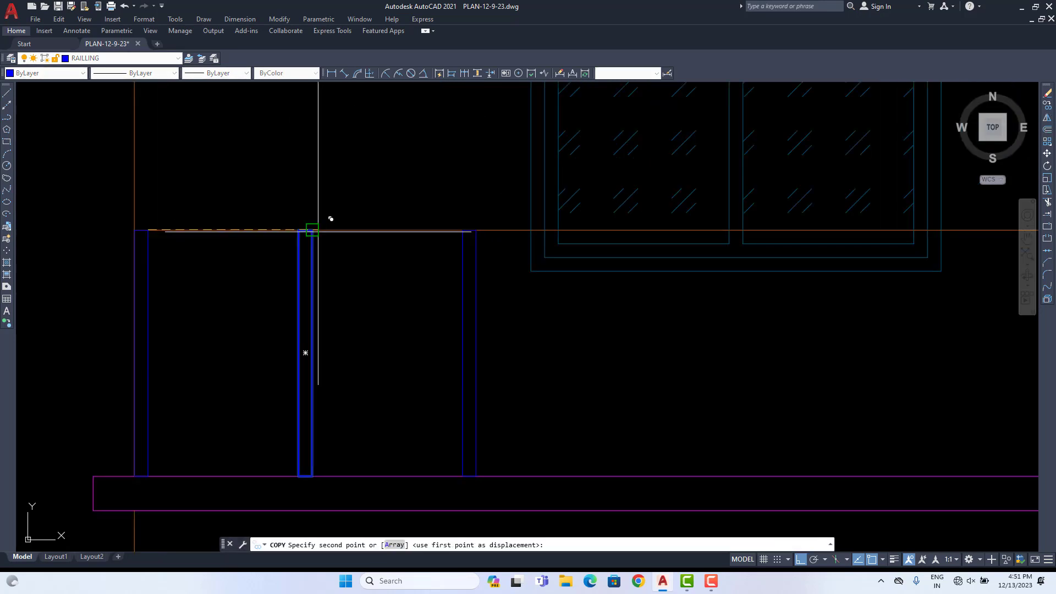
click(477, 230)
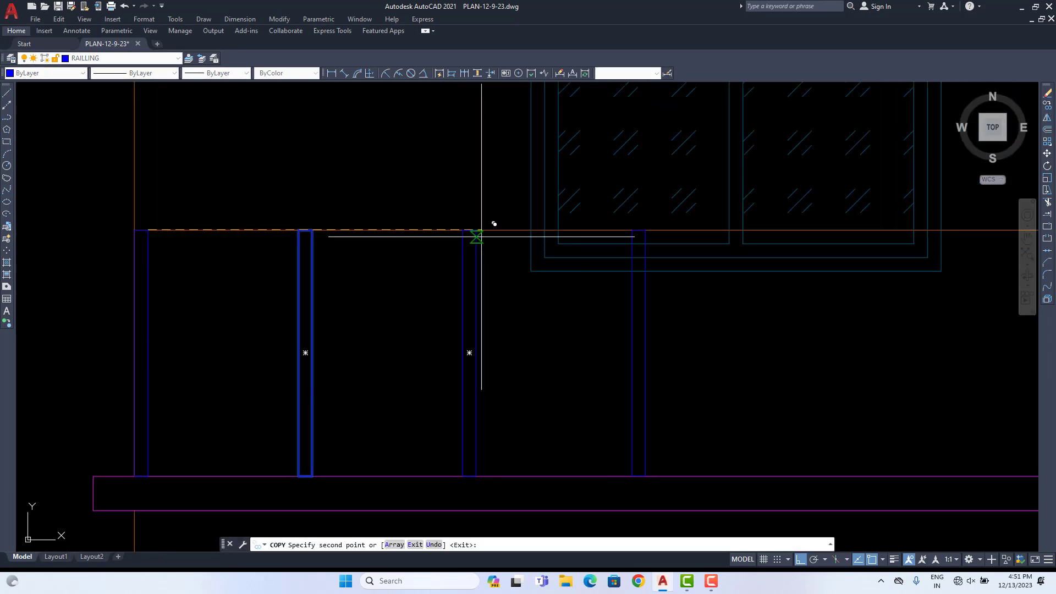
click(640, 230)
middle_drag(822, 238, 572, 239)
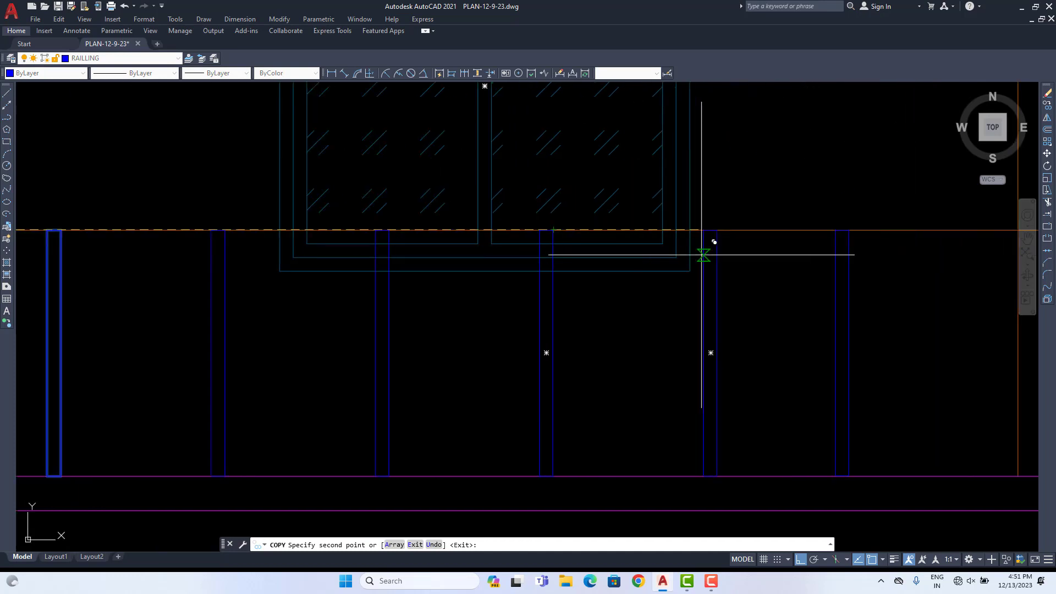
click(719, 230)
Step: Continue copying posts at the same spacing past the vertical wall lines, beneath the second window and across the upper-floor door
scroll(750, 252, down, 6)
scroll(845, 280, up, 4)
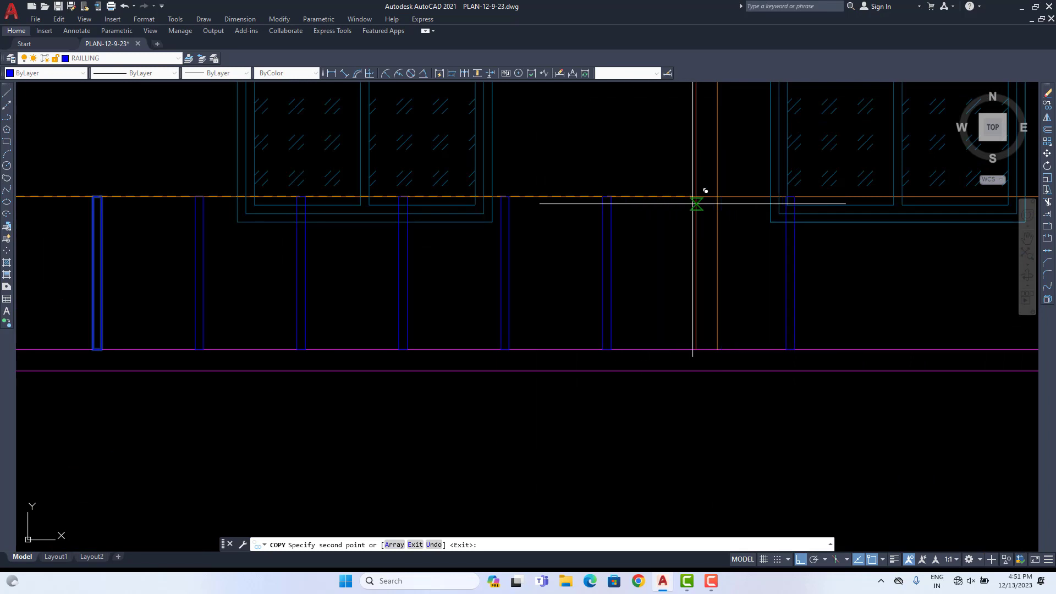
scroll(710, 209, up, 3)
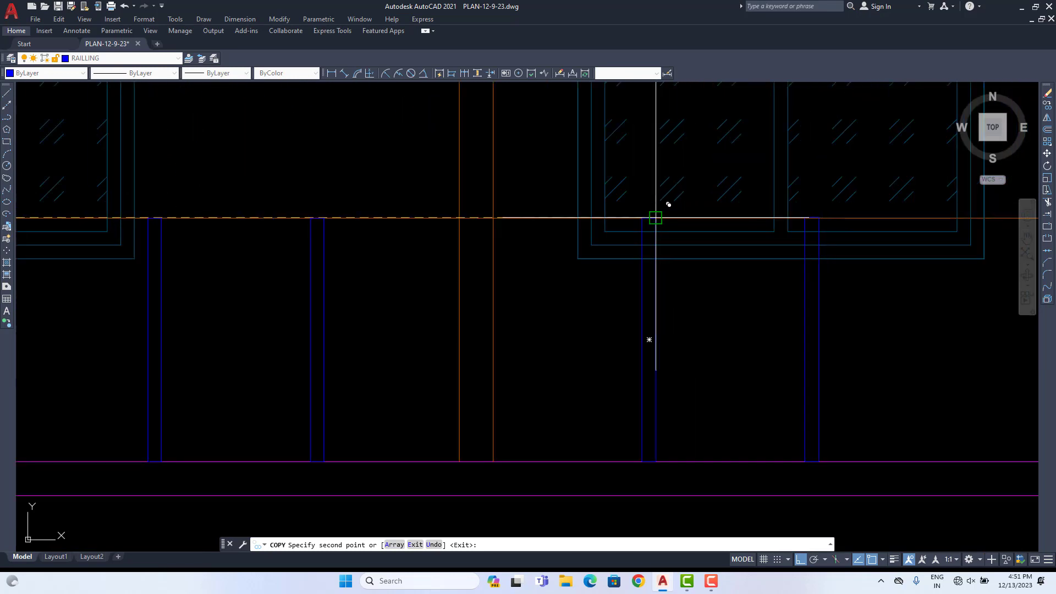
scroll(828, 219, down, 5)
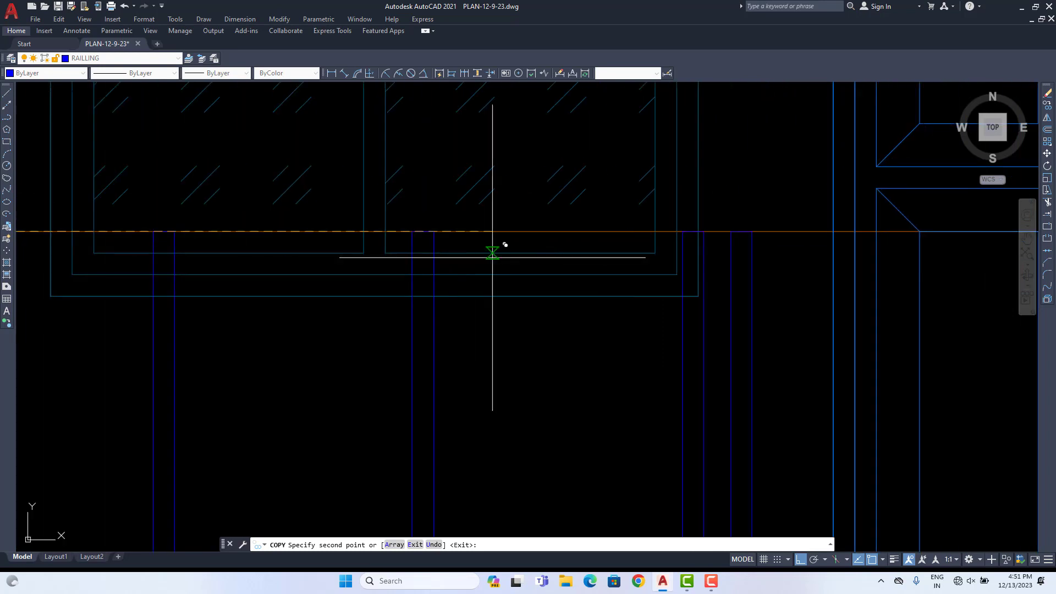
scroll(762, 272, up, 5)
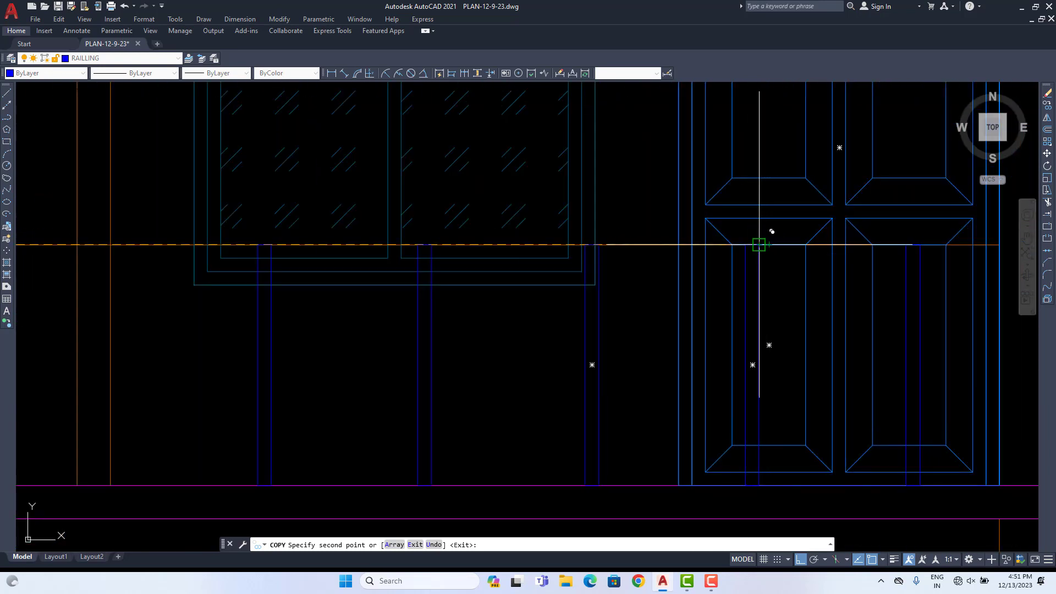
scroll(770, 248, down, 4)
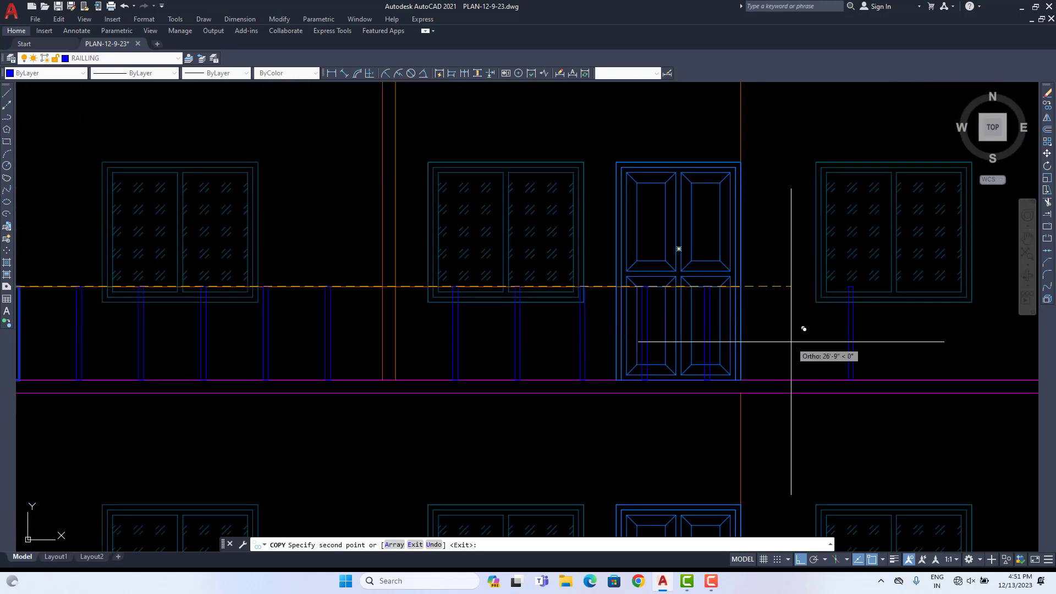
key(Escape)
Step: Match the horizontal line above the posts to a railing post's properties with MATCHPROP
scroll(721, 330, down, 2)
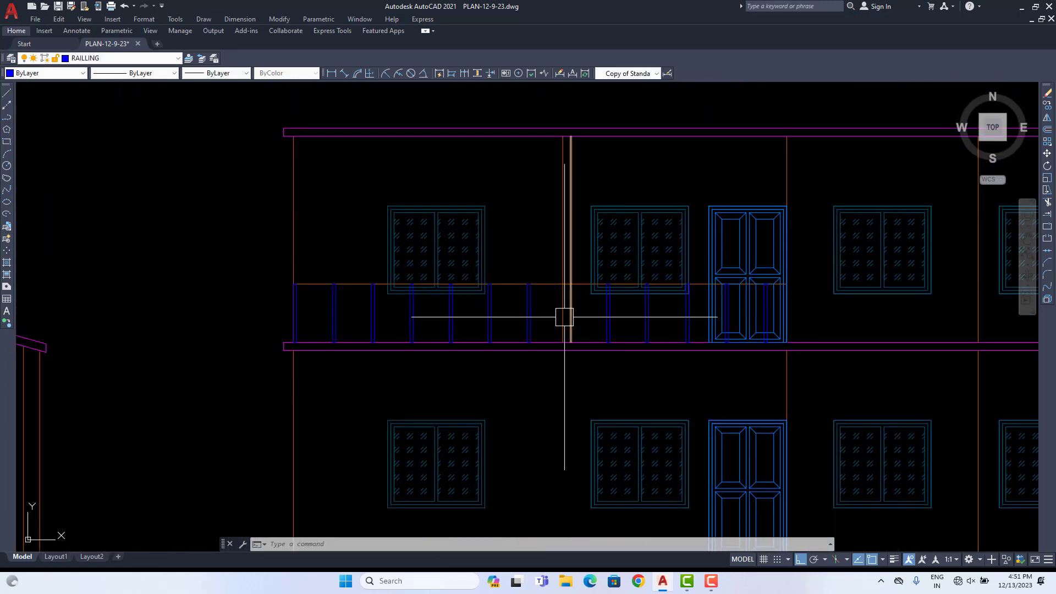
scroll(418, 313, up, 2)
scroll(94, 301, up, 2)
scroll(519, 316, down, 3)
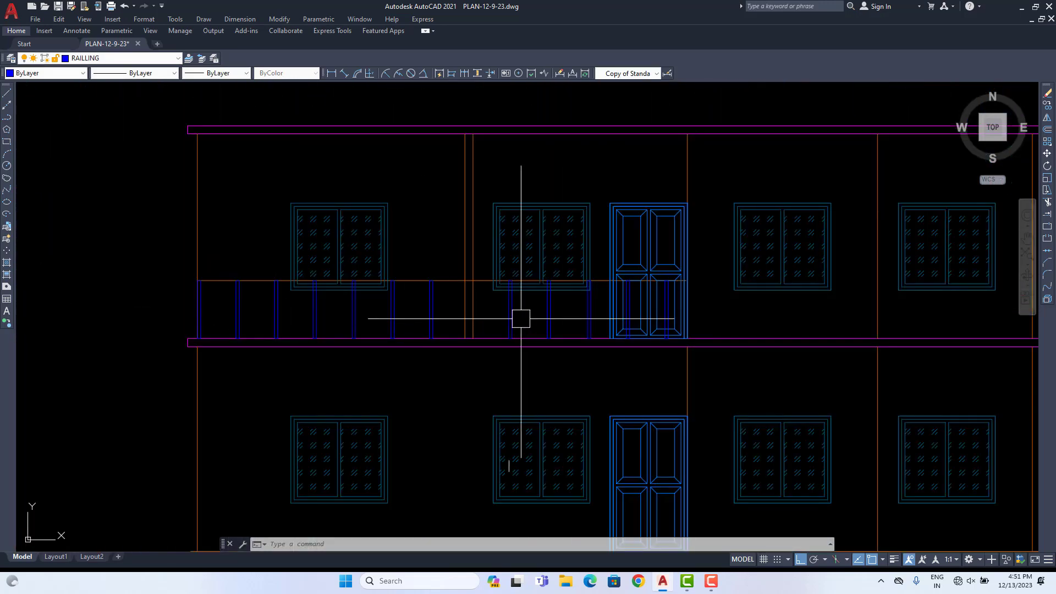
scroll(343, 323, up, 3)
middle_drag(344, 323, 434, 322)
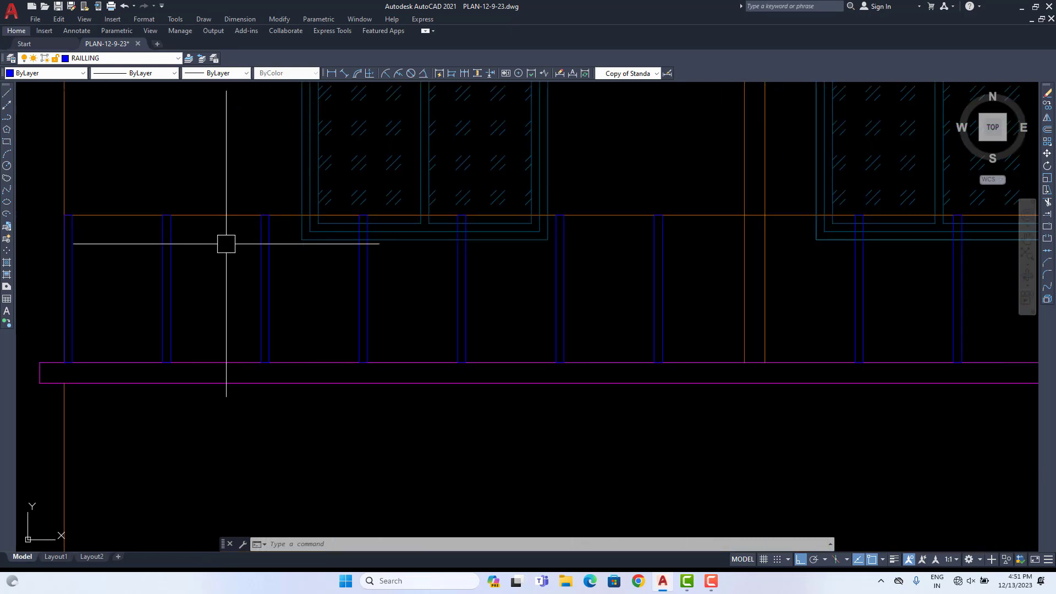
middle_drag(225, 243, 283, 261)
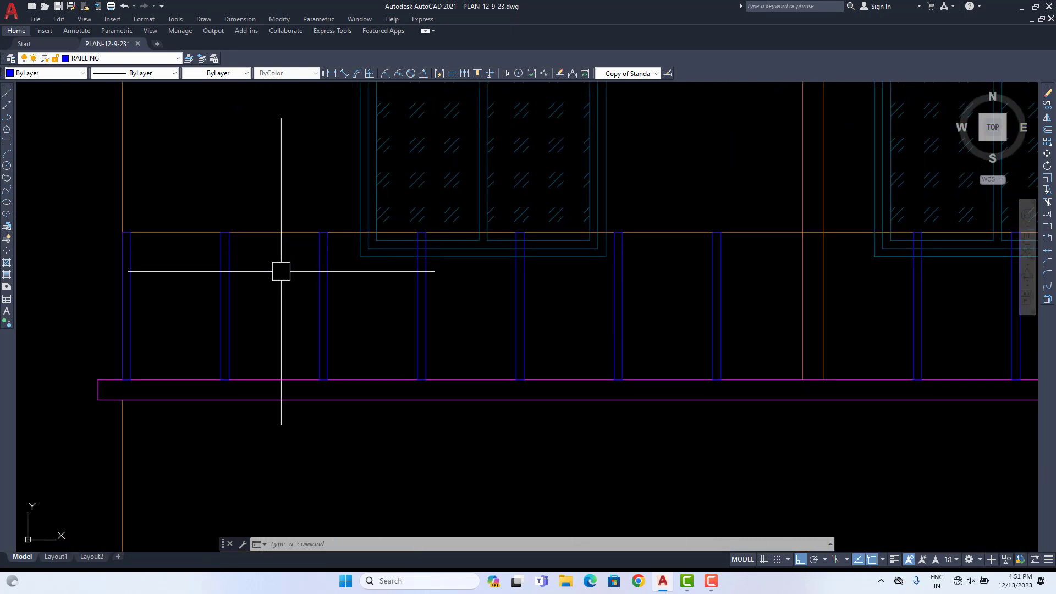
text(MATCHPROP Select source object:)
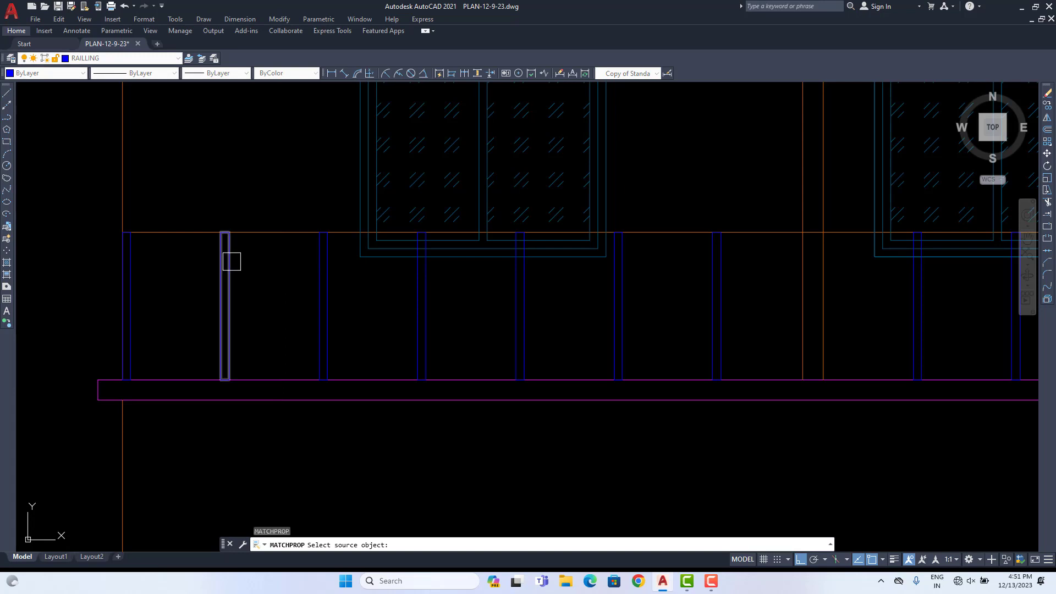
click(232, 259)
click(253, 233)
key(Escape)
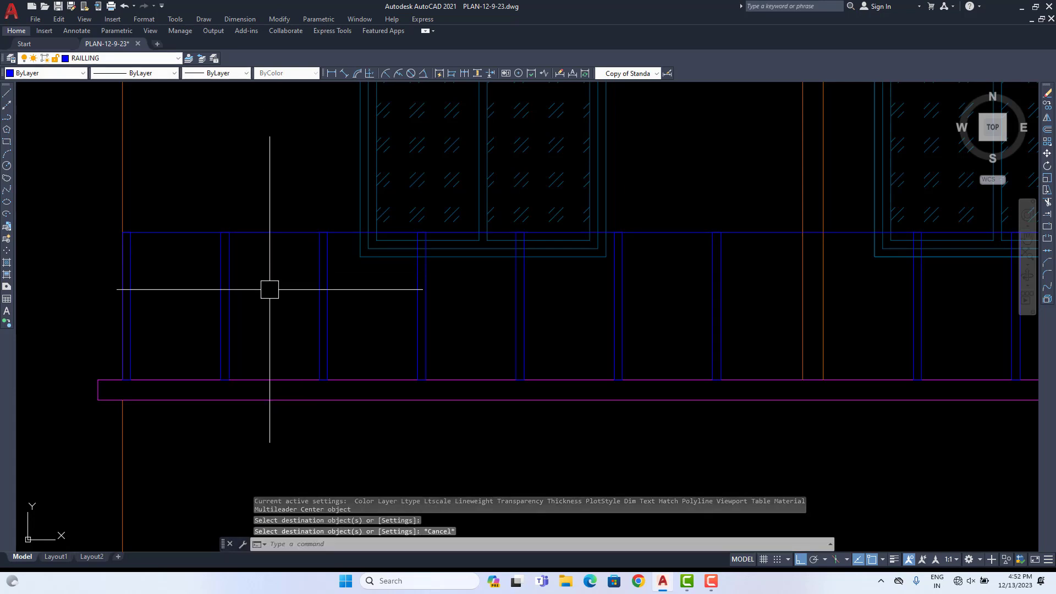
Step: Offset the horizontal top rail line 2" downward to give the rail its thickness
text(o)
key(Return)
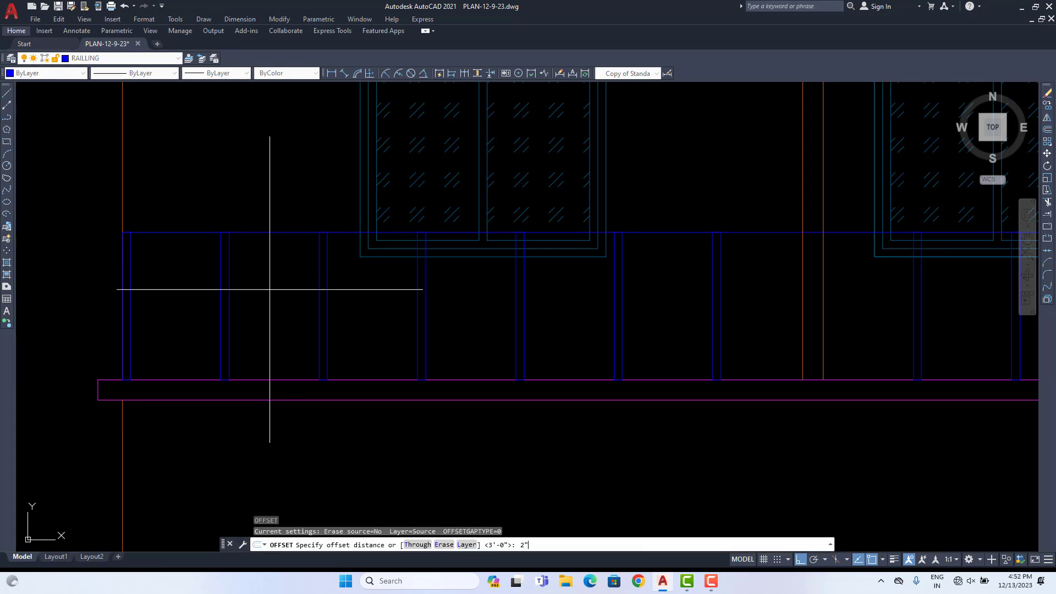
text(2")
key(Return)
click(276, 233)
click(276, 238)
scroll(274, 267, down, 4)
key(Escape)
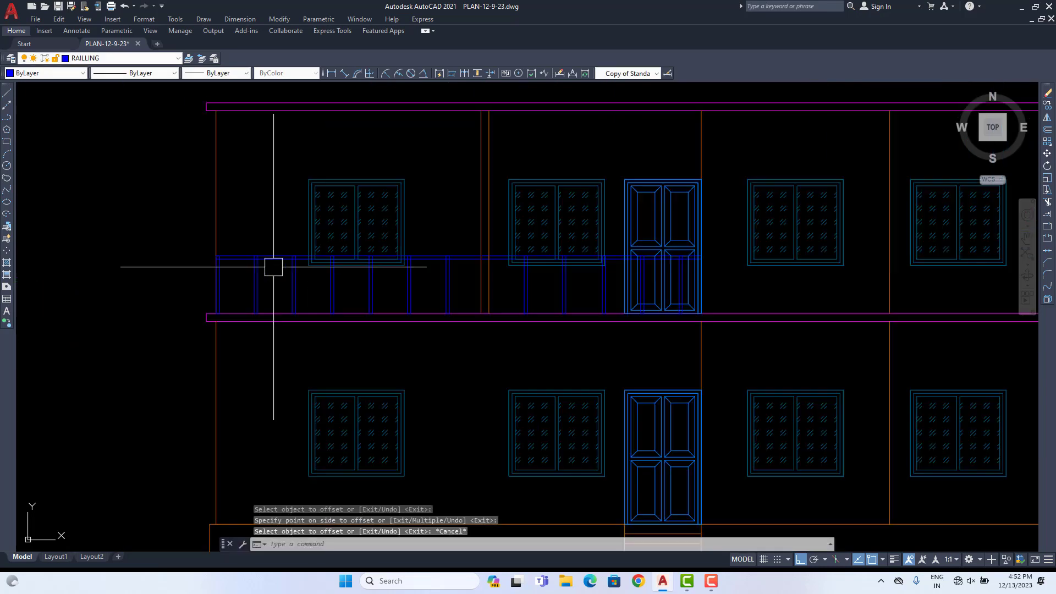
Step: Copy the two top rail lines straight down by 1' to form a middle rail
scroll(273, 266, up, 5)
click(550, 245)
click(504, 266)
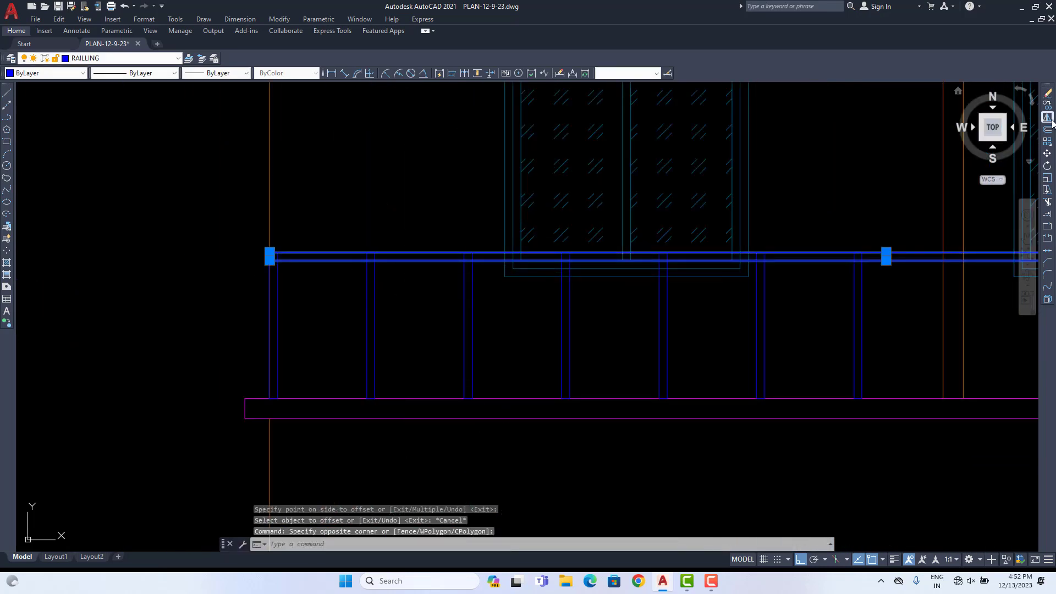
click(1047, 105)
click(404, 126)
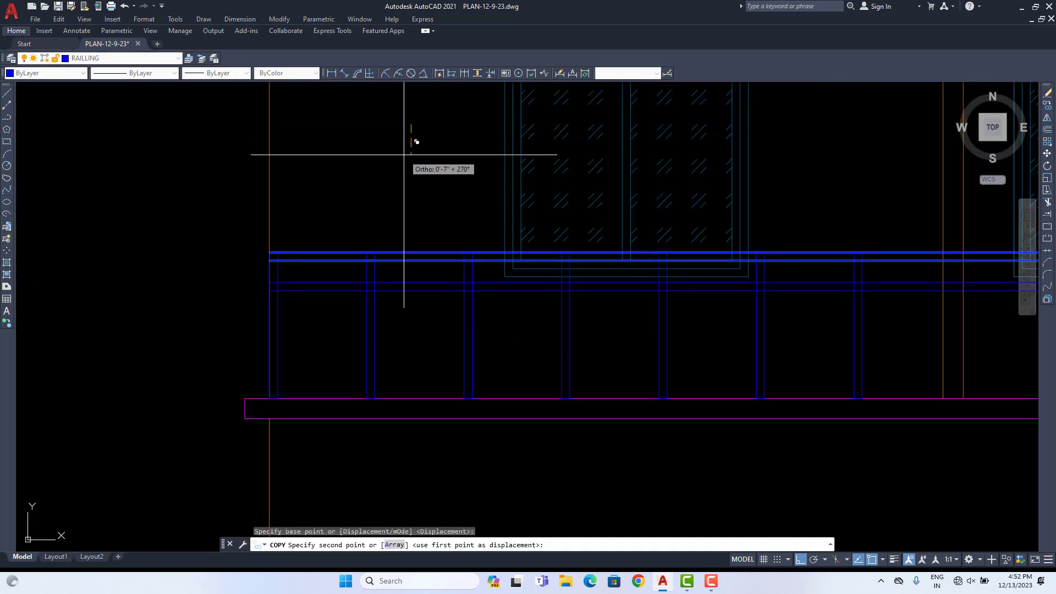
text(1')
key(Return)
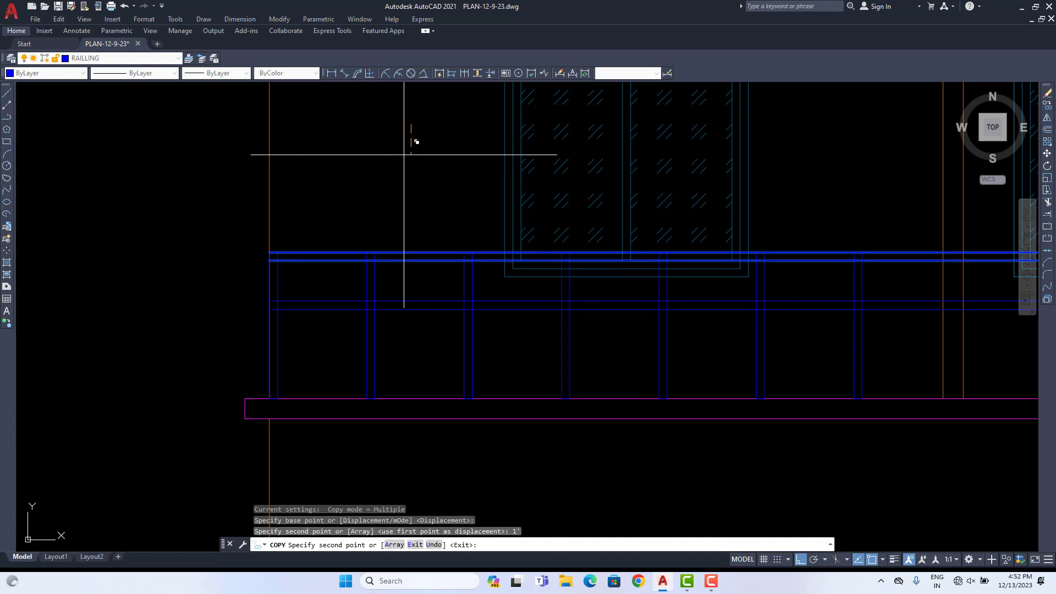
key(Escape)
Step: Copy the middle rail's two lines down by the same spacing to form a lower rail
click(605, 305)
click(804, 256)
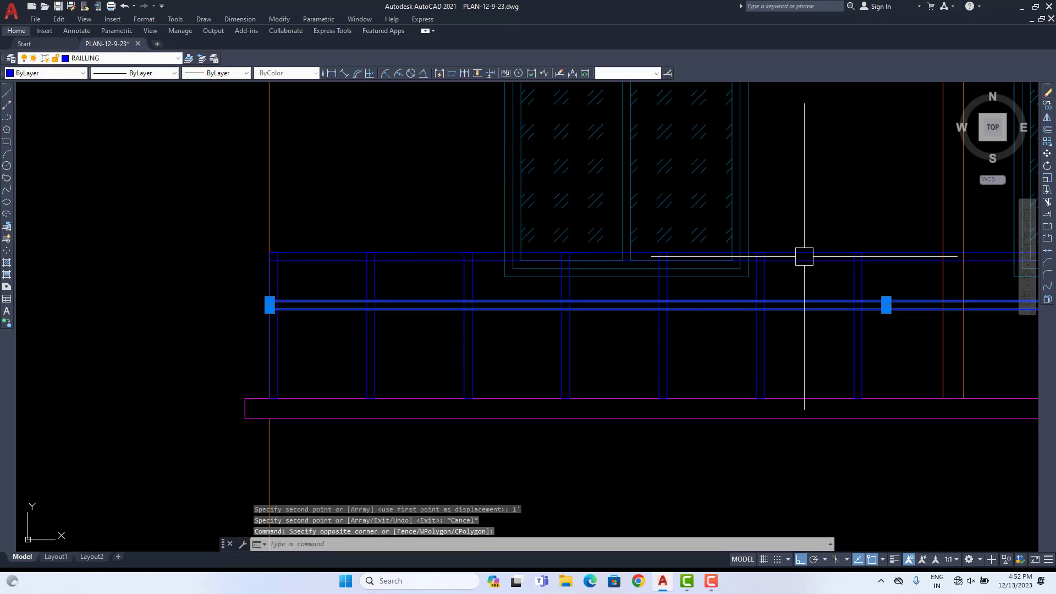
click(1048, 107)
scroll(471, 318, up, 4)
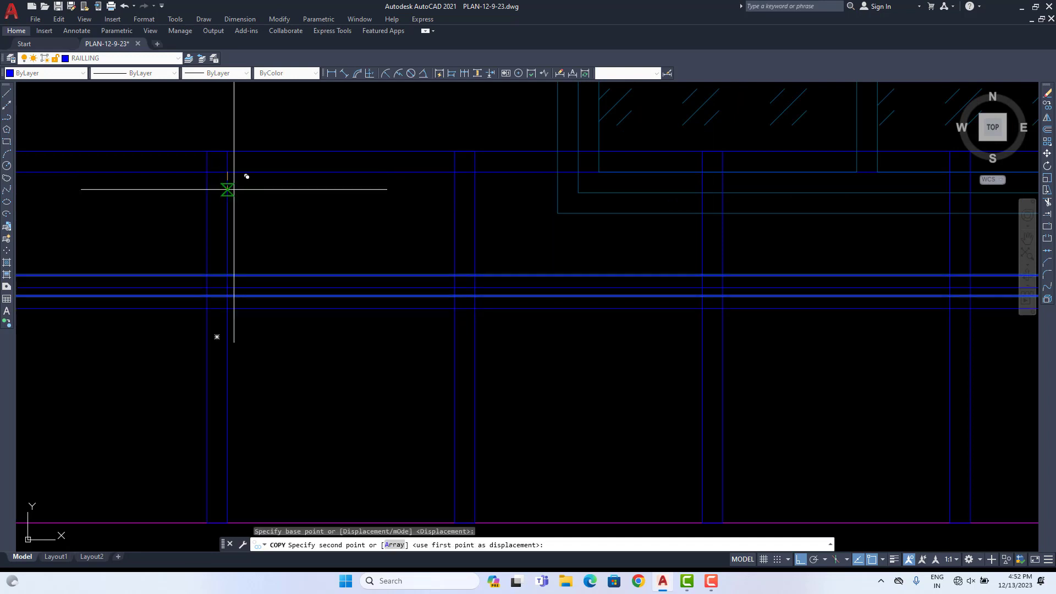
click(230, 296)
scroll(235, 309, down, 4)
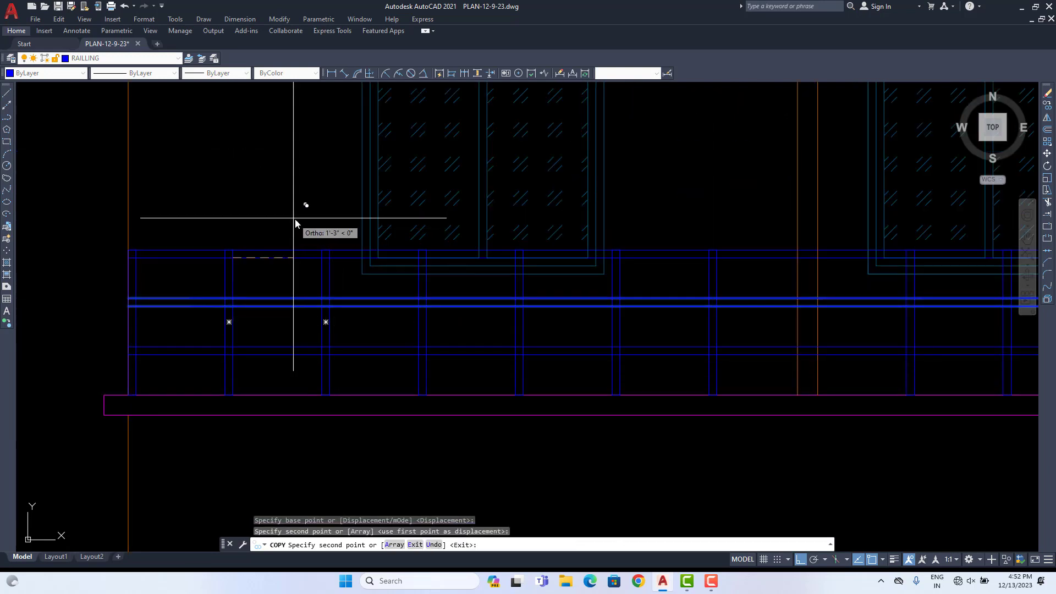
key(Escape)
Step: Trim the door's left frame and outer panel lines where they cross between the two top rail lines
scroll(498, 314, down, 3)
scroll(627, 344, up, 8)
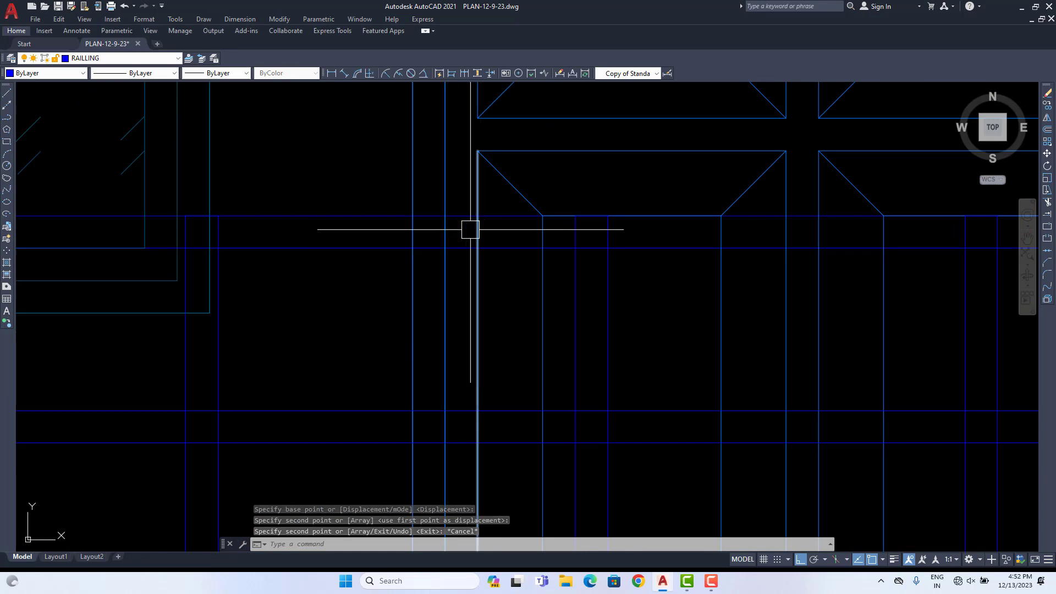
scroll(463, 228, up, 4)
scroll(471, 232, down, 2)
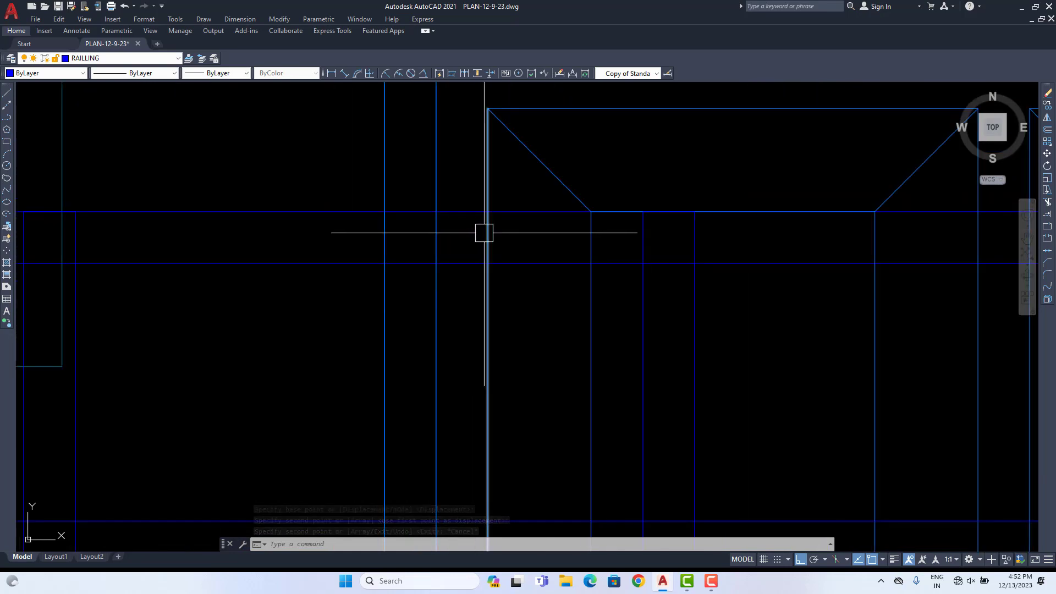
text(tr)
key(Return)
drag(502, 235, 492, 237)
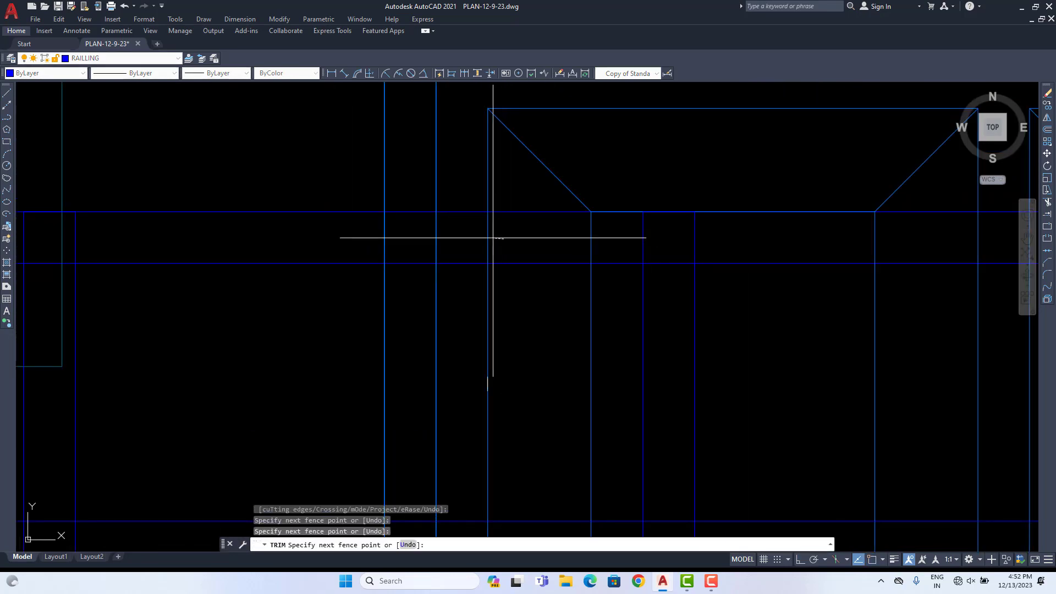
drag(350, 239, 349, 238)
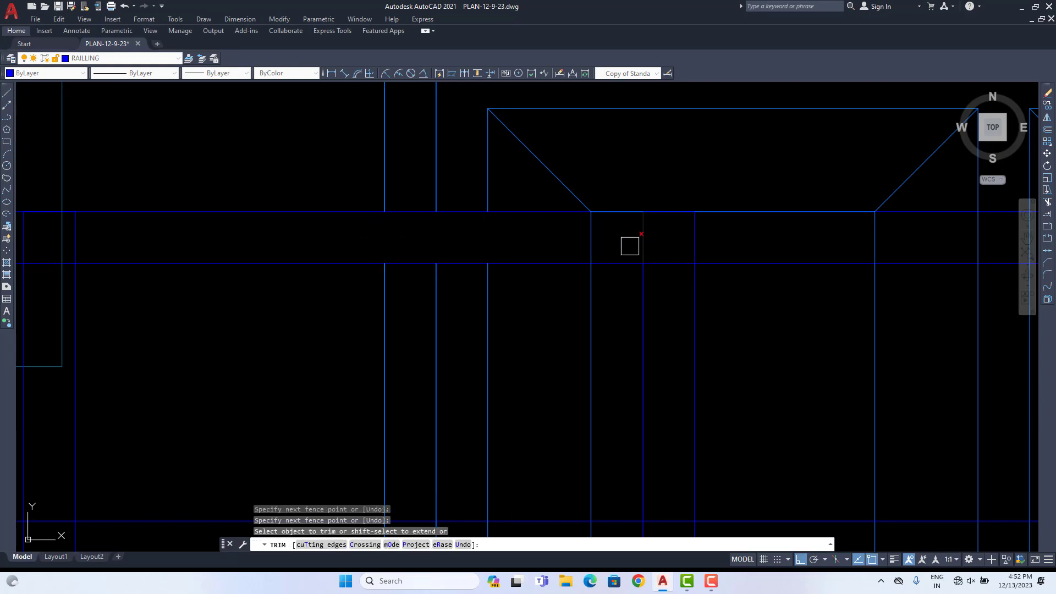
Step: Trim the remaining door panel and frame lines inside the top rail, across to the door's right side
scroll(630, 246, down, 3)
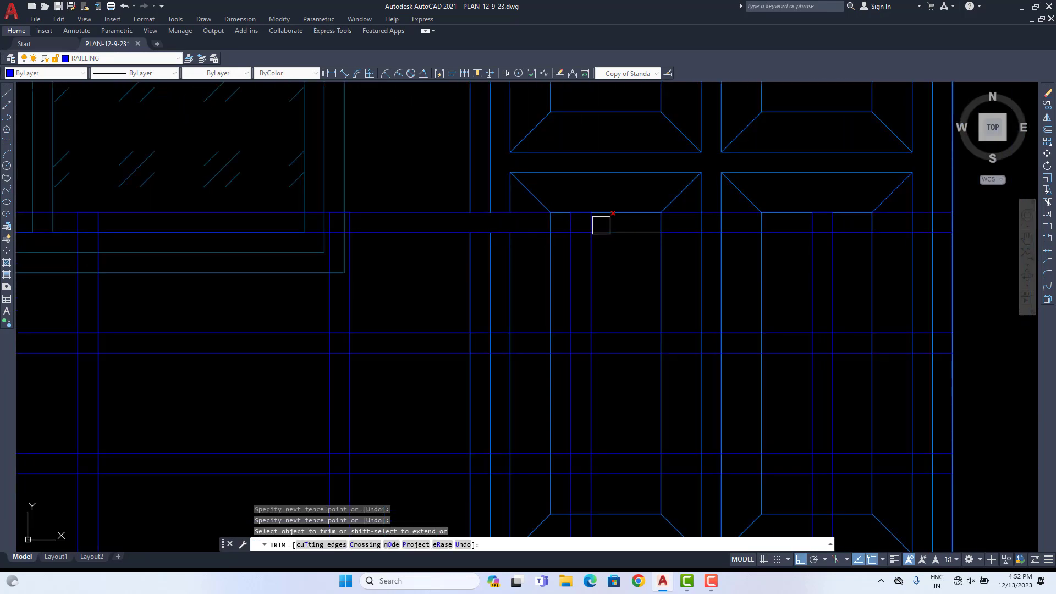
scroll(602, 225, up, 2)
scroll(563, 226, up, 4)
drag(515, 223, 414, 218)
scroll(415, 218, down, 4)
middle_drag(624, 237, 475, 270)
scroll(554, 256, up, 2)
scroll(520, 246, down, 2)
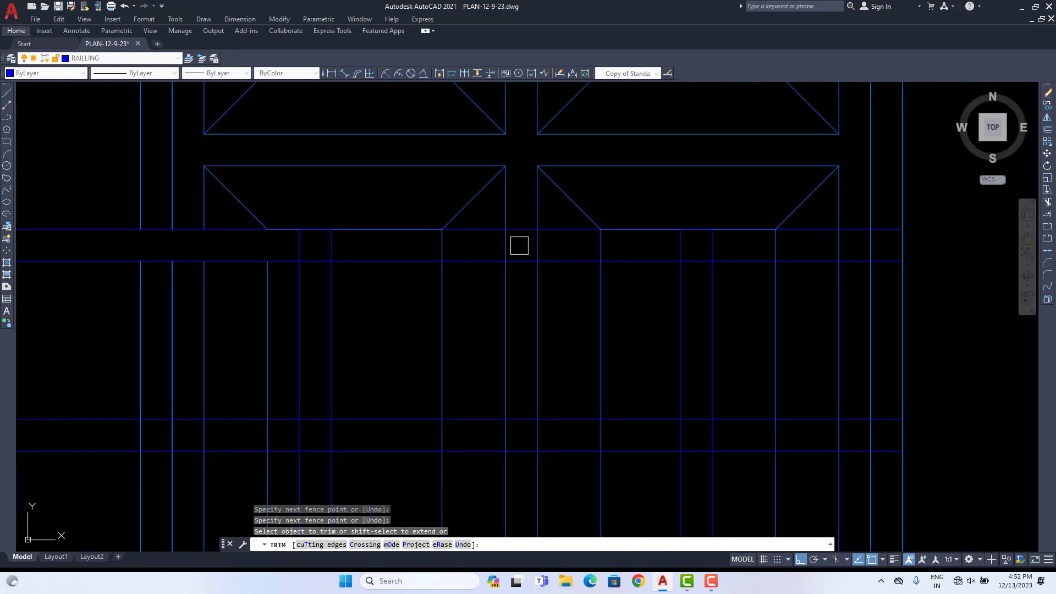
scroll(519, 245, down, 4)
scroll(519, 246, up, 4)
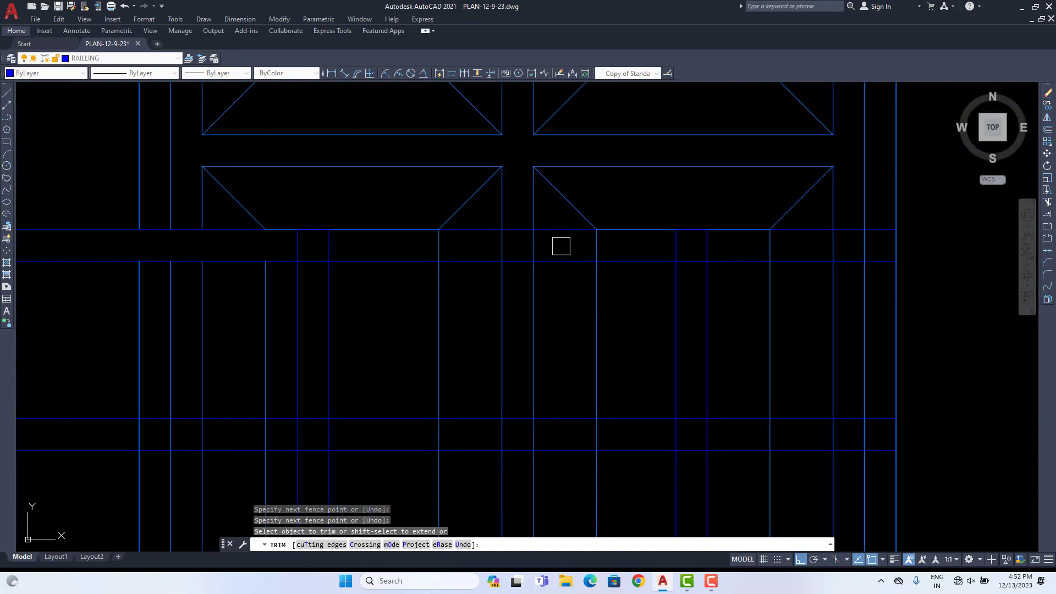
scroll(561, 246, down, 2)
scroll(565, 245, up, 4)
click(622, 248)
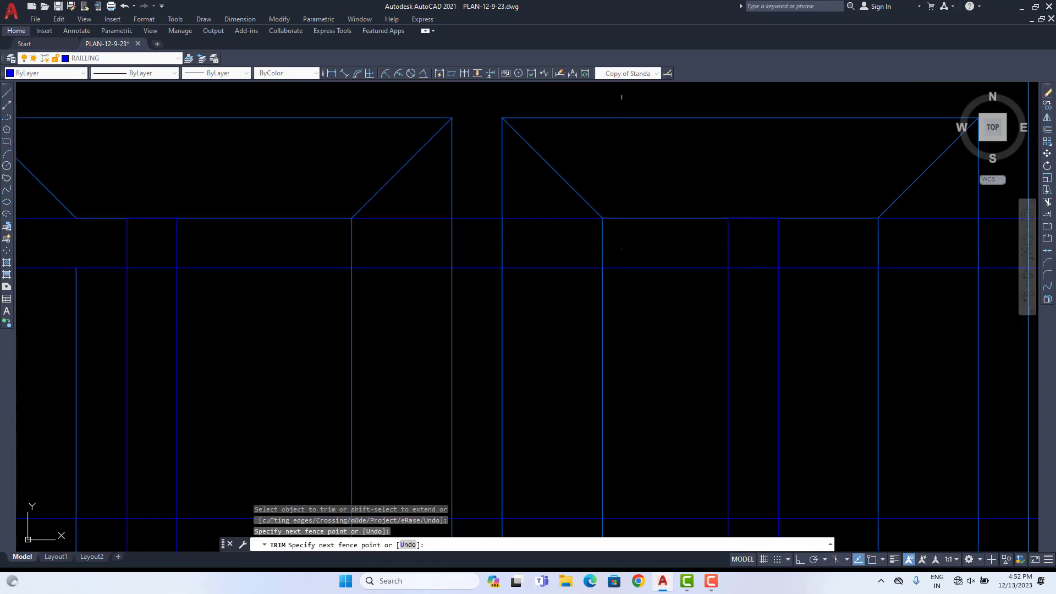
click(323, 253)
middle_drag(692, 257, 501, 256)
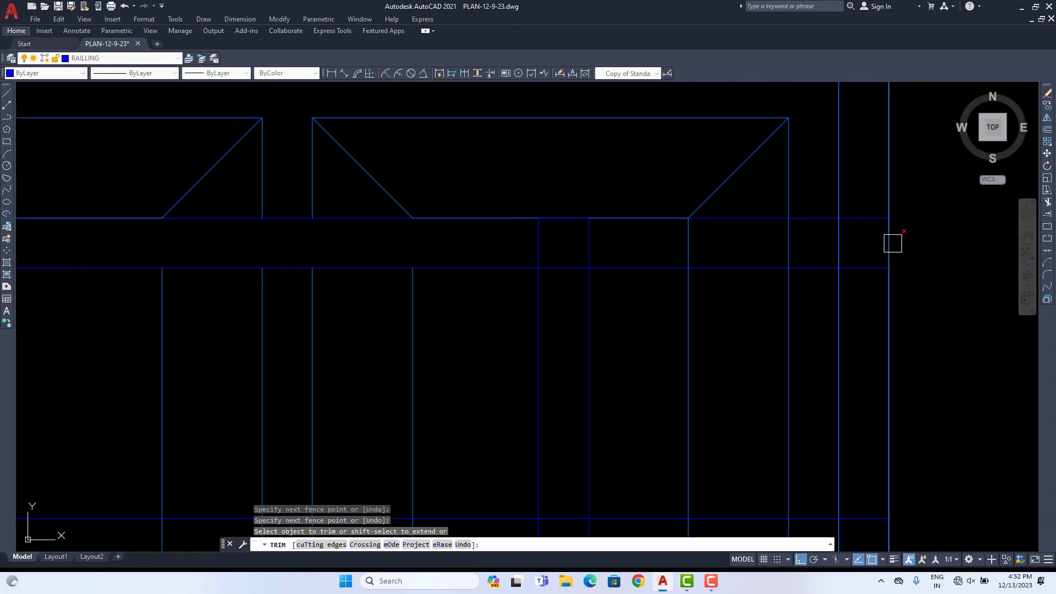
scroll(760, 245, down, 4)
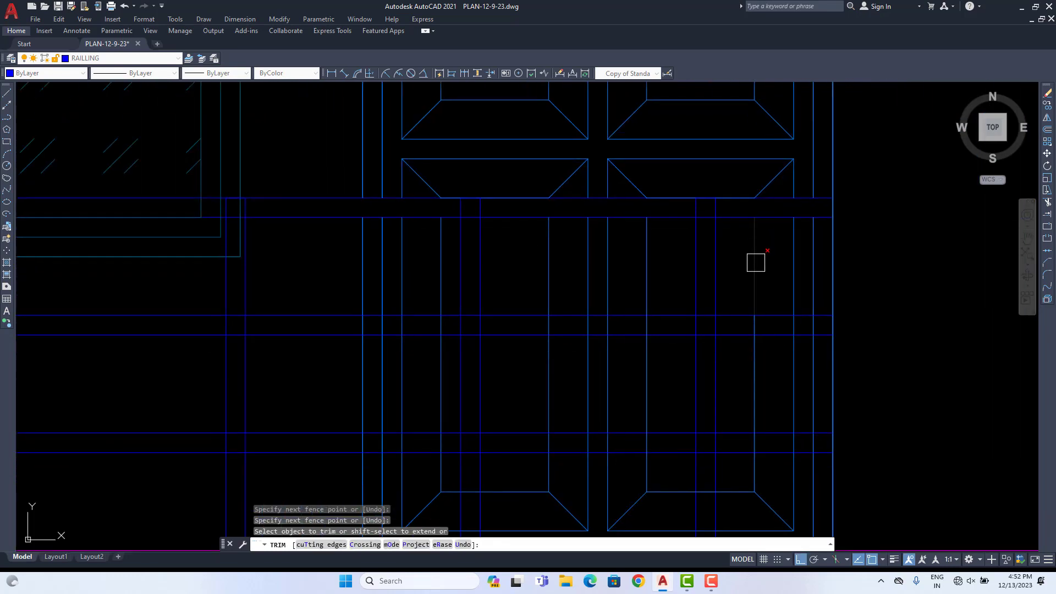
Step: Trim the door lines inside the middle rail, from the door's right side to the left door leaf's inner panel edge
mouse_move(732, 300)
middle_down()
mouse_move(737, 361)
mouse_move(708, 359)
middle_up()
scroll(848, 374, up, 6)
click(856, 367)
scroll(720, 370, down, 4)
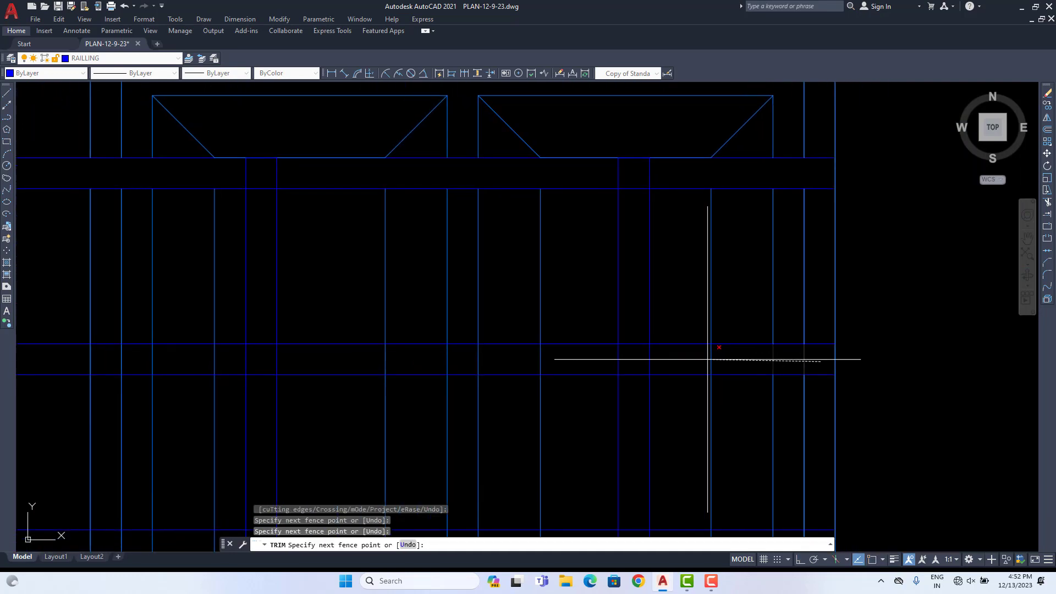
click(680, 358)
click(567, 362)
click(372, 362)
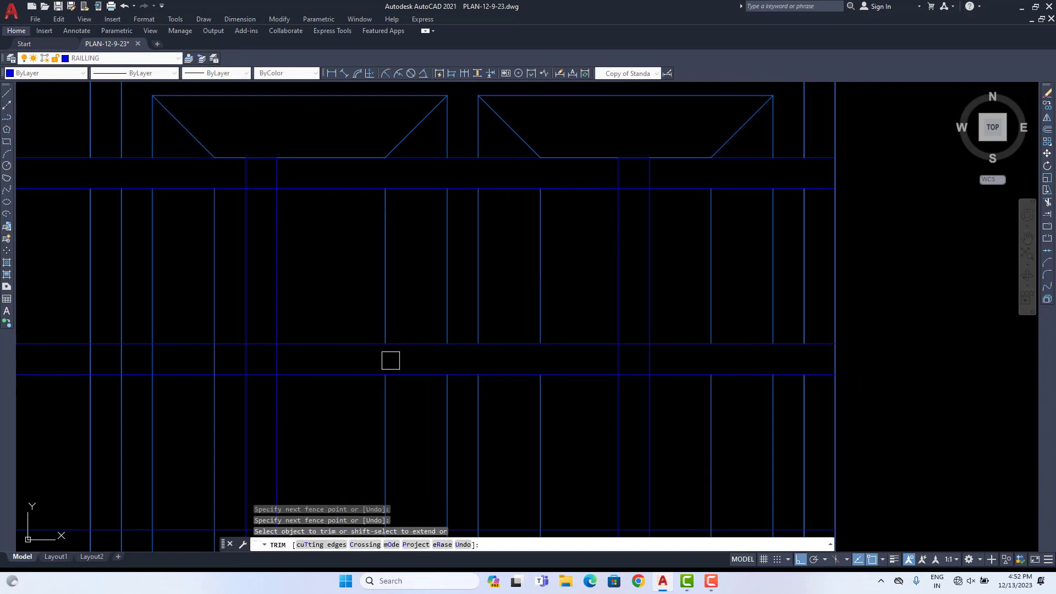
scroll(390, 360, down, 4)
middle_drag(390, 360, 620, 278)
scroll(585, 205, up, 2)
key(Escape)
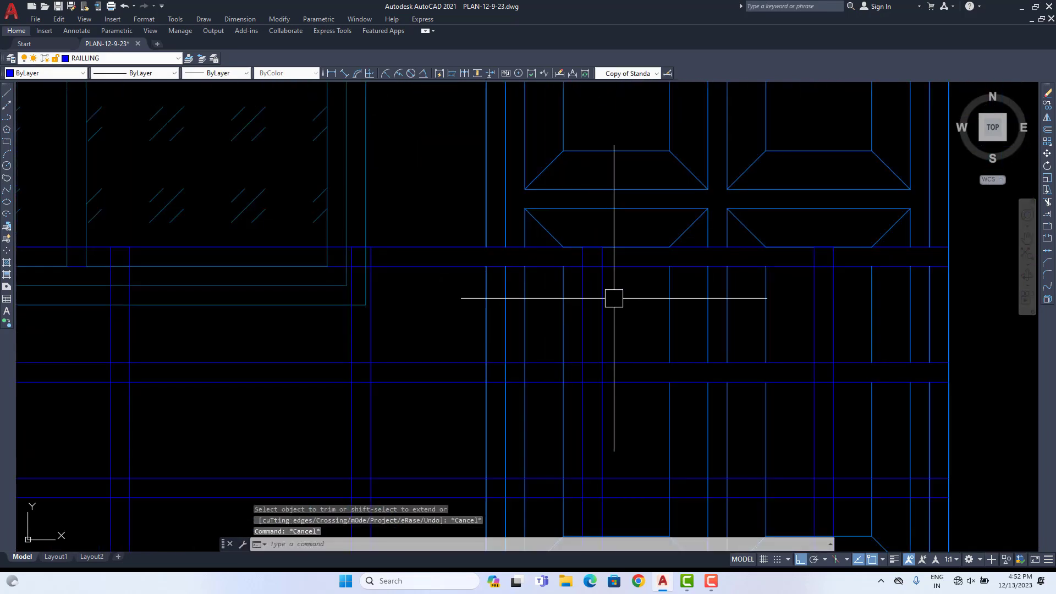
Step: Change the RAILLING layer's colour to index 60
text(la)
key(Return)
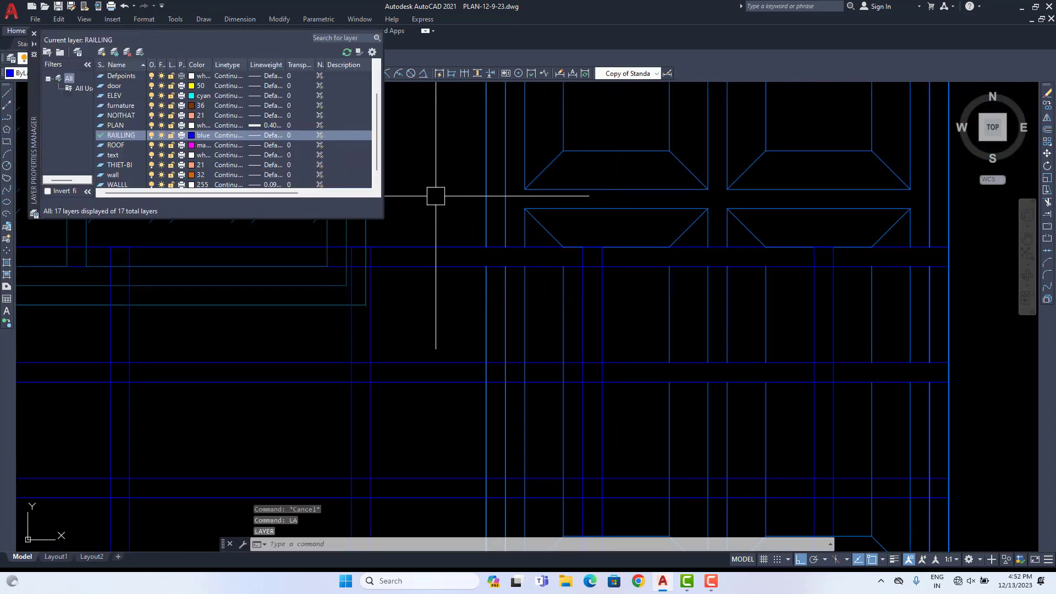
click(192, 136)
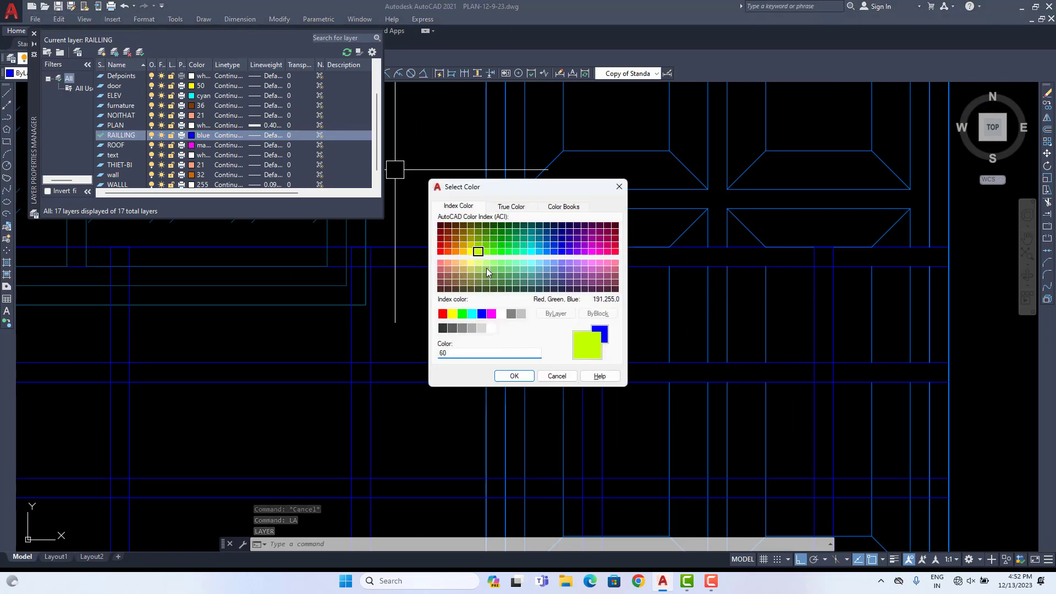
click(512, 376)
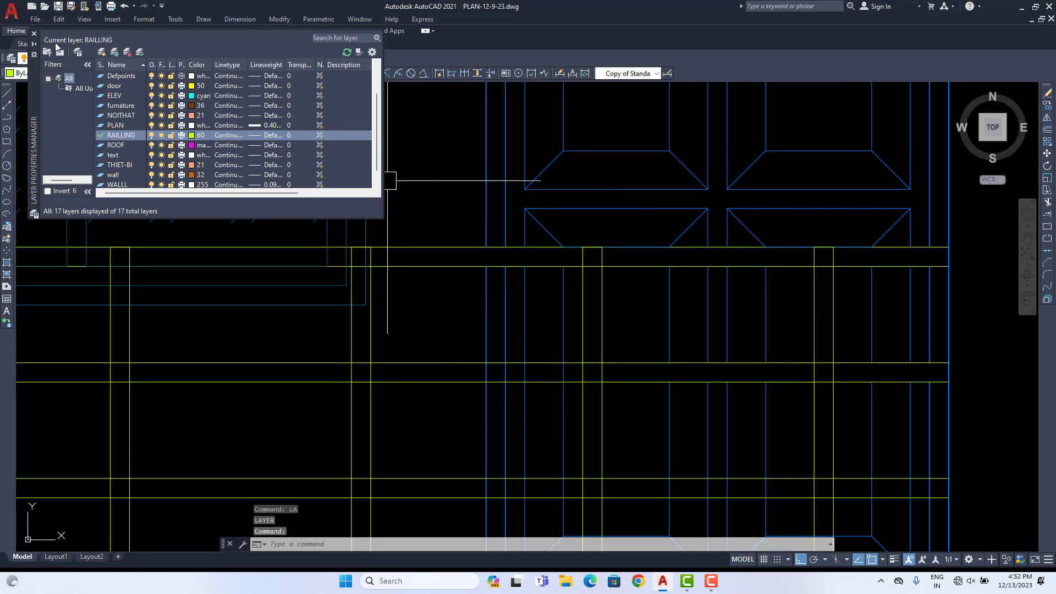
Step: Close the layer properties and trim the door's left frame and adjacent panel lines inside the bottom rail
click(34, 33)
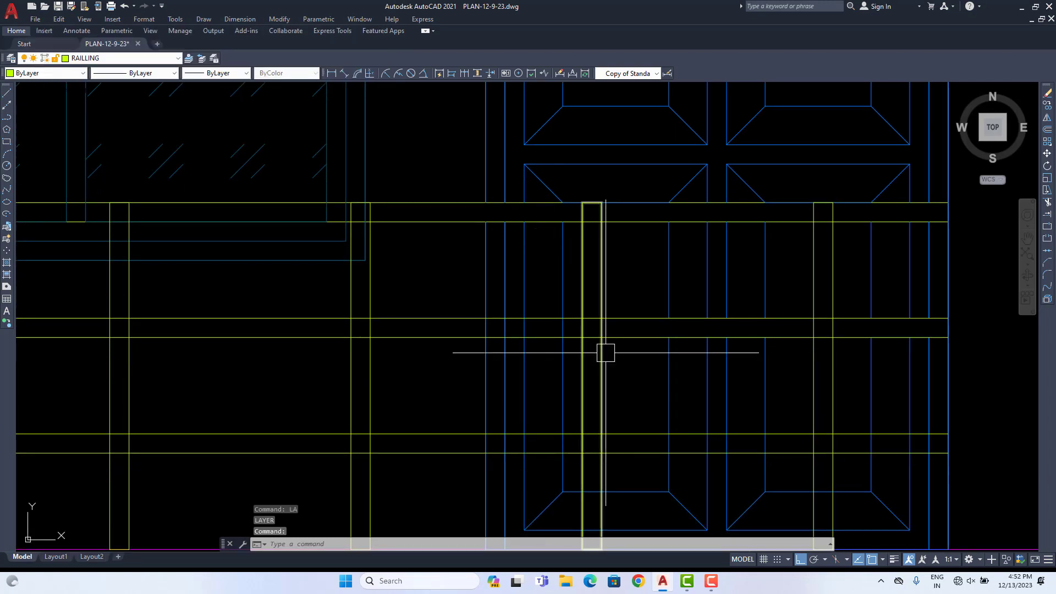
text(TR)
key(Return)
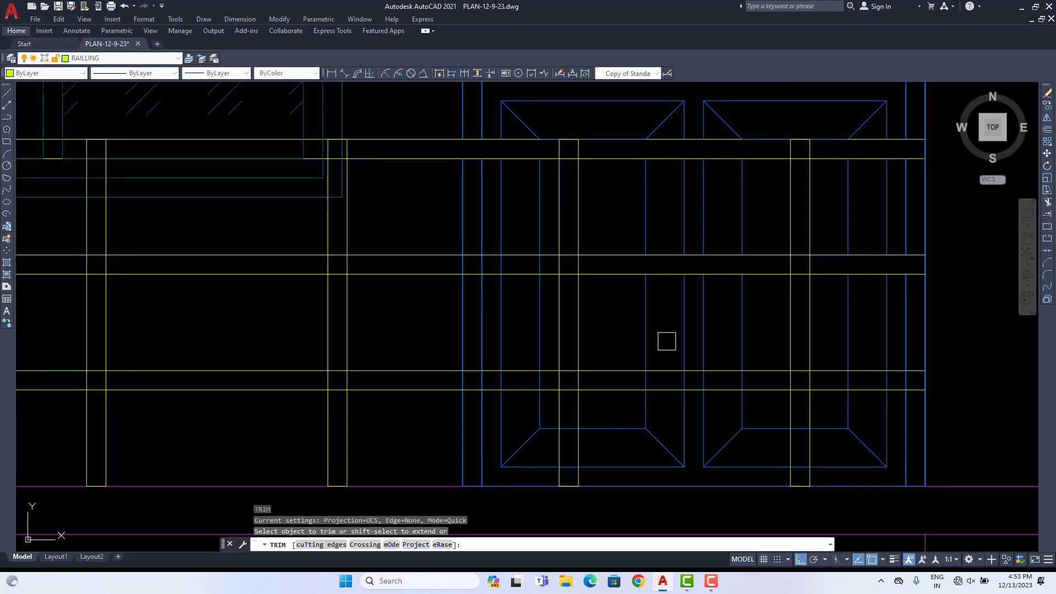
scroll(542, 263, up, 4)
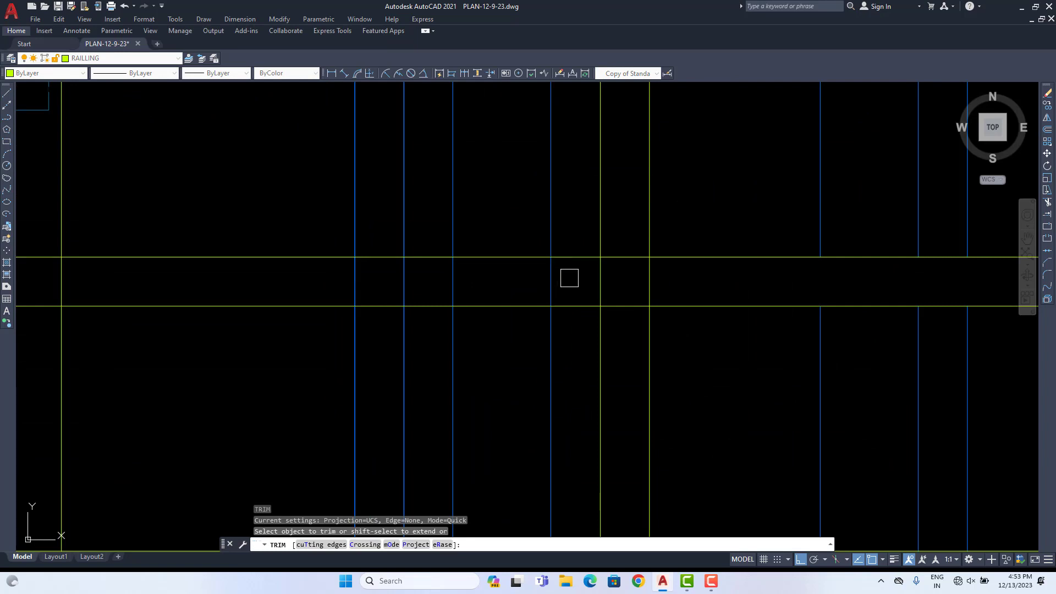
drag(570, 278, 349, 276)
scroll(349, 275, down, 5)
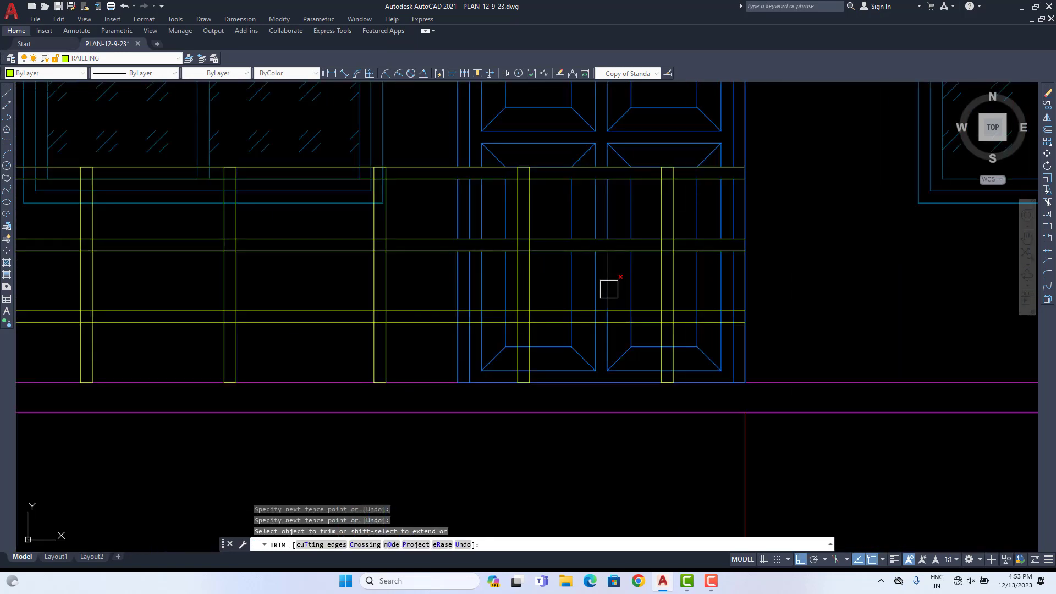
Step: Trim the remaining door lines inside the bottom rail, from the right frame across to the left leaf's right panel edge
scroll(727, 305, up, 5)
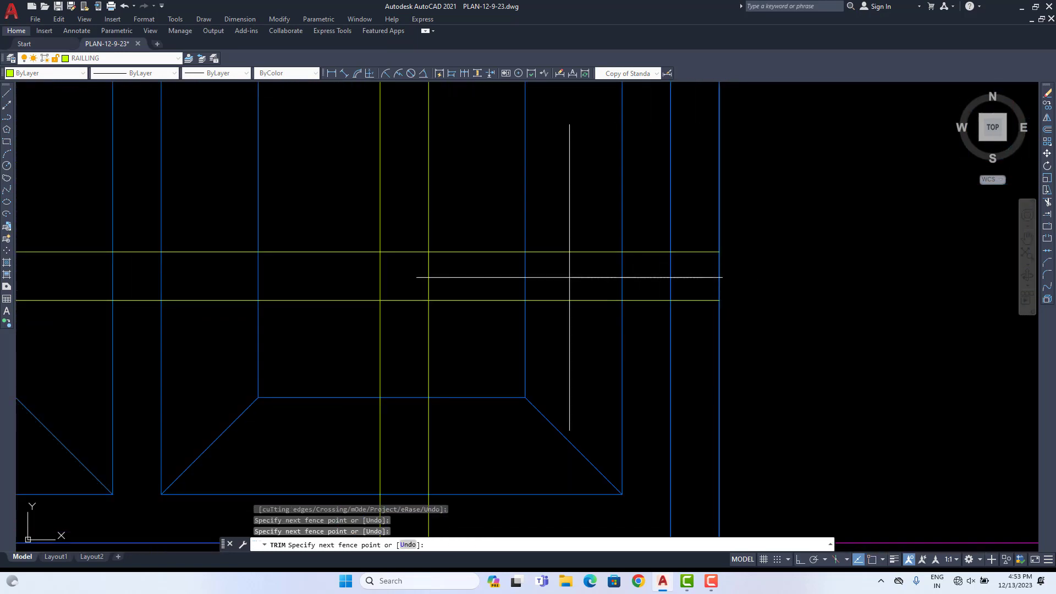
middle_drag(377, 288, 516, 280)
scroll(399, 285, down, 5)
mouse_move(516, 280)
mouse_down()
mouse_move(399, 285)
mouse_move(453, 279)
mouse_move(440, 279)
mouse_up()
scroll(331, 280, up, 5)
drag(325, 276, 104, 279)
scroll(416, 297, down, 3)
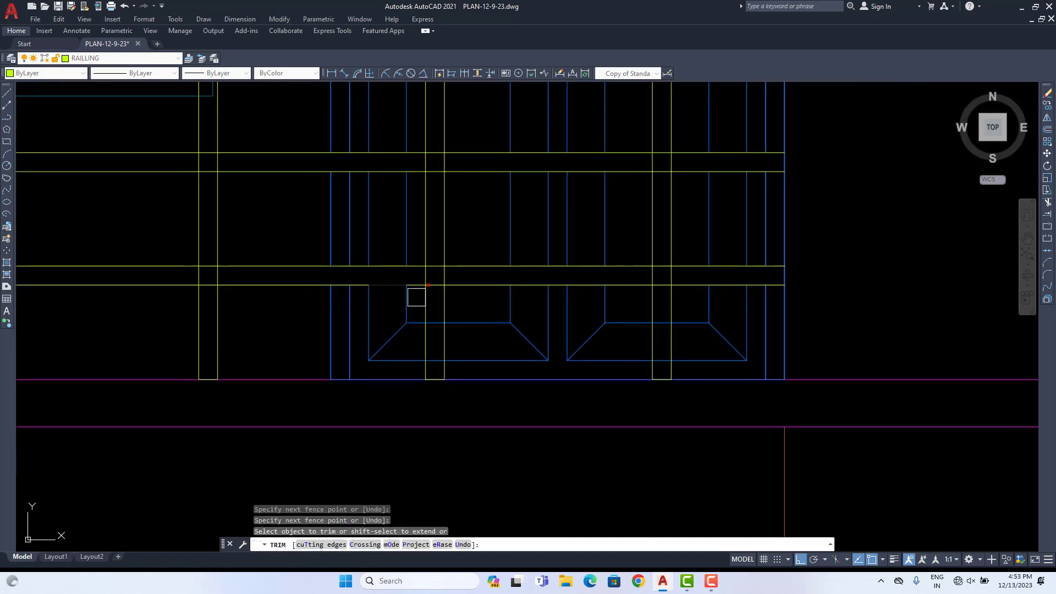
Step: Trim the door panels' horizontal lines inside the two railing posts below the bottom rail, and end the trim
scroll(443, 374, up, 4)
scroll(540, 292, down, 3)
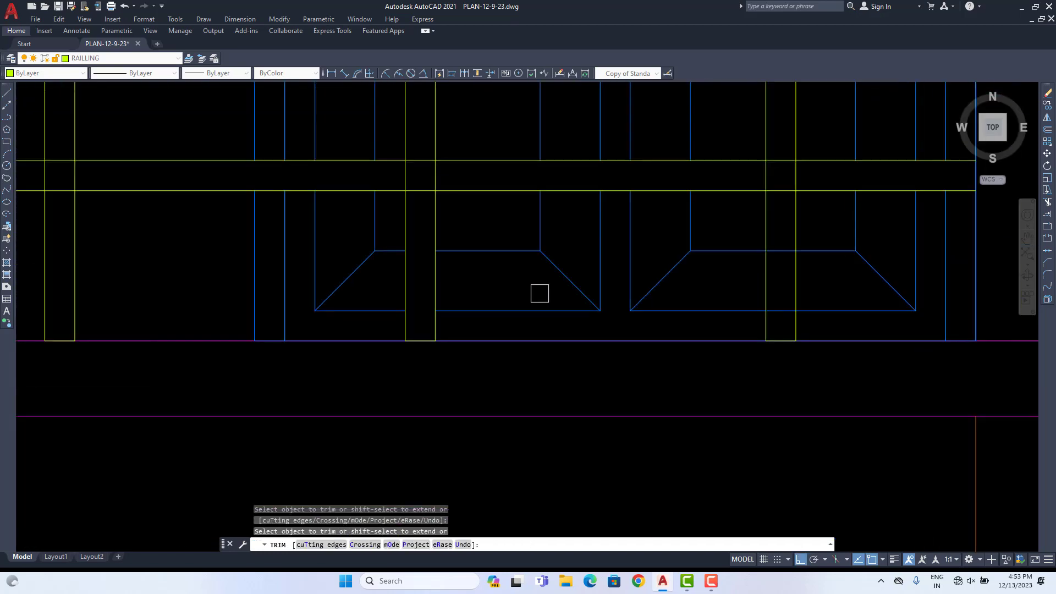
middle_drag(540, 292, 629, 335)
scroll(612, 300, up, 3)
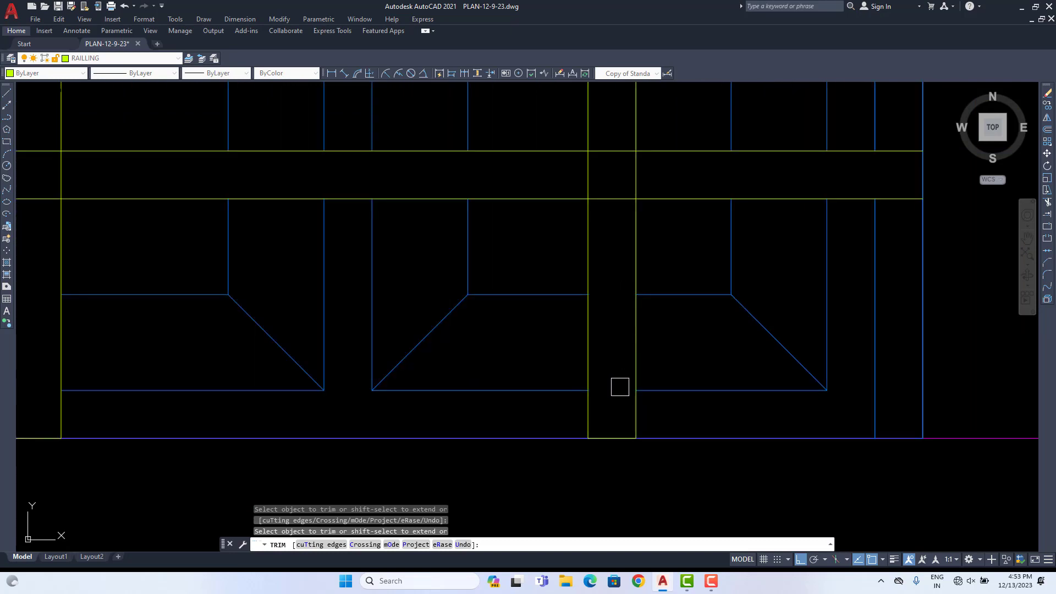
scroll(620, 387, down, 4)
middle_drag(547, 237, 584, 283)
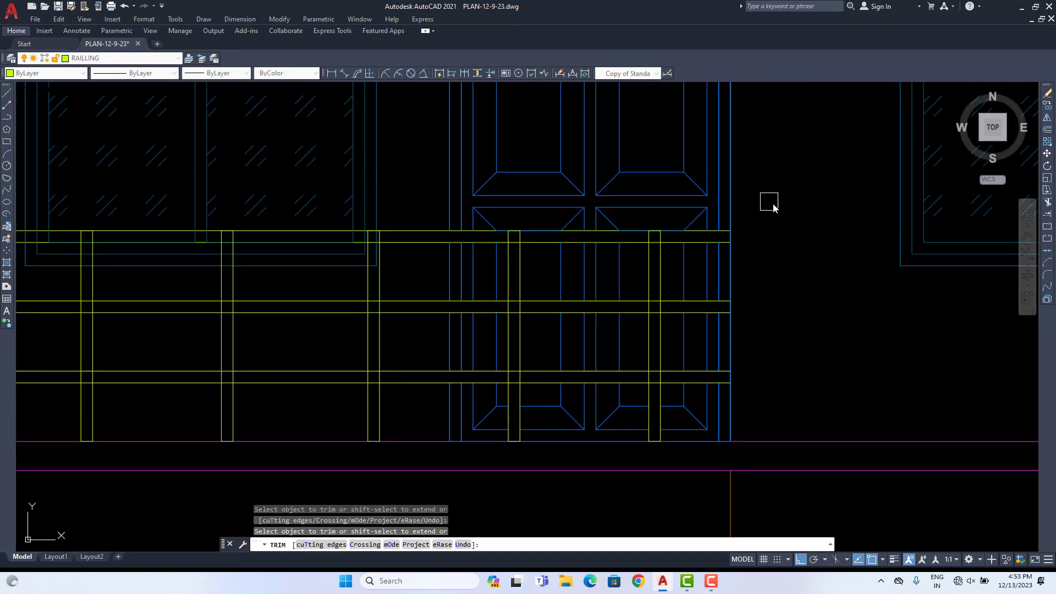
right_click(768, 203)
click(776, 210)
scroll(683, 293, down, 3)
scroll(625, 318, up, 2)
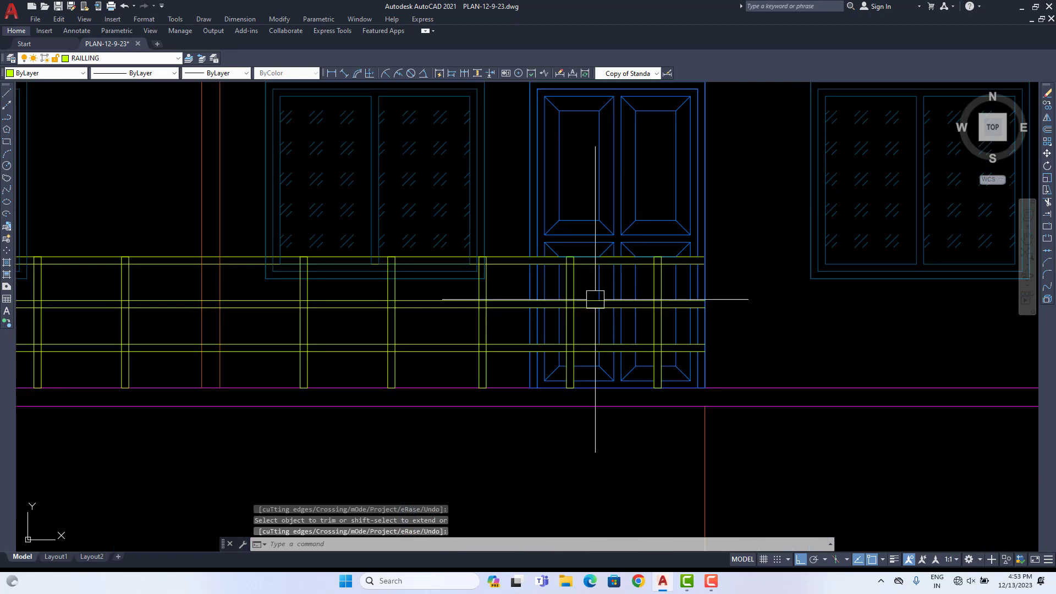
Step: Explode the upper-floor window block beside the door so its lines can be trimmed behind the railing
scroll(627, 299, up, 2)
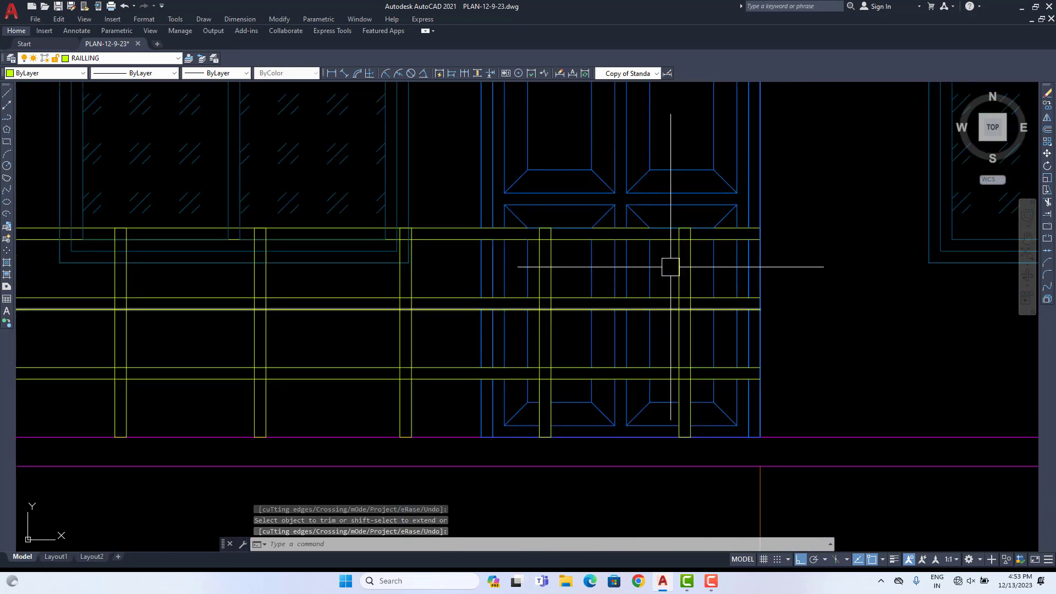
scroll(620, 234, up, 4)
scroll(609, 288, down, 2)
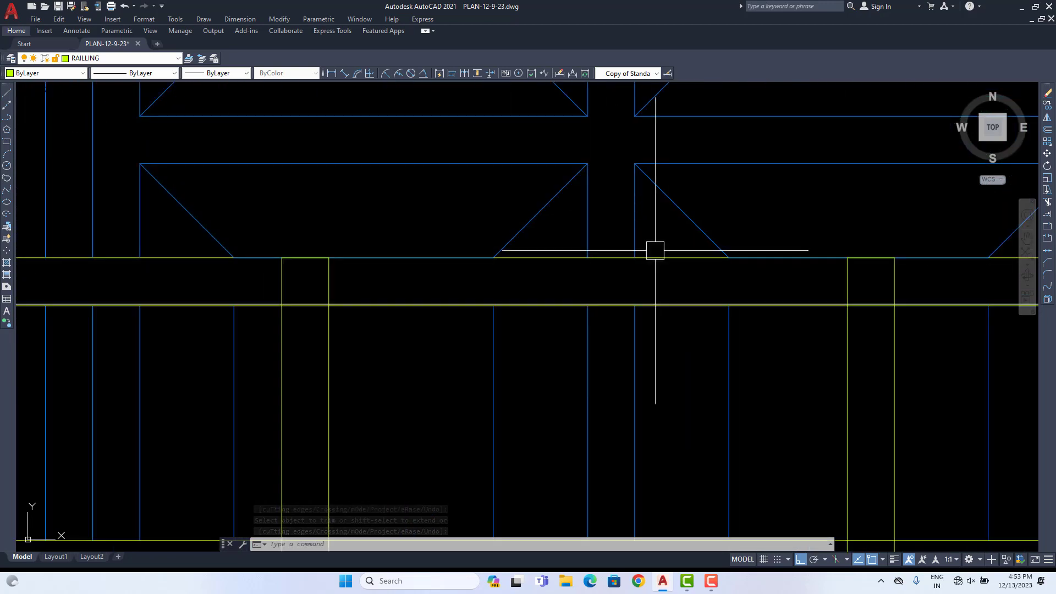
scroll(651, 292, down, 3)
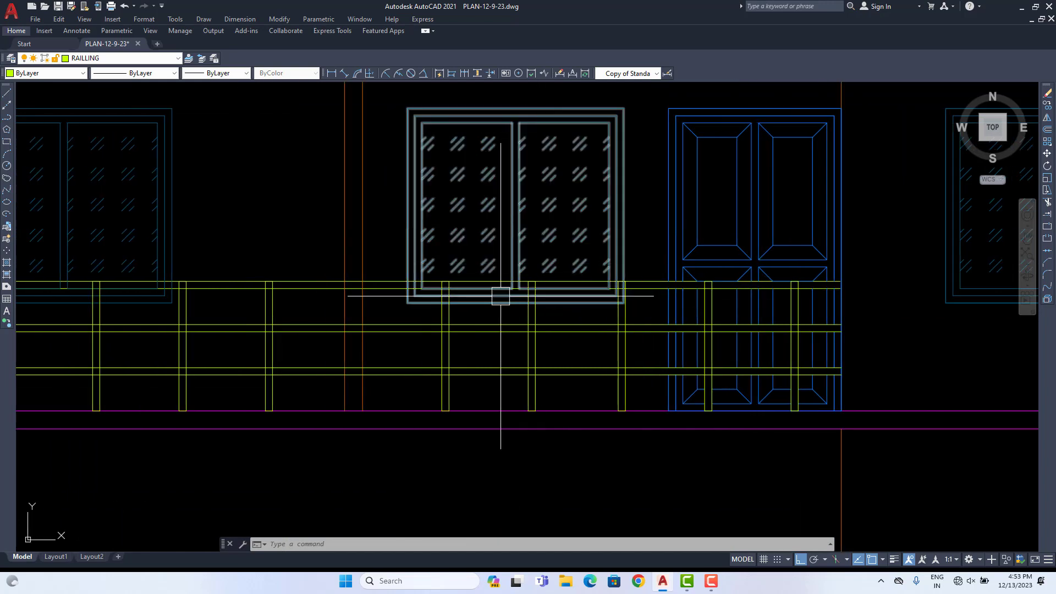
scroll(450, 300, up, 4)
scroll(465, 241, up, 2)
middle_drag(464, 240, 505, 345)
scroll(582, 290, down, 4)
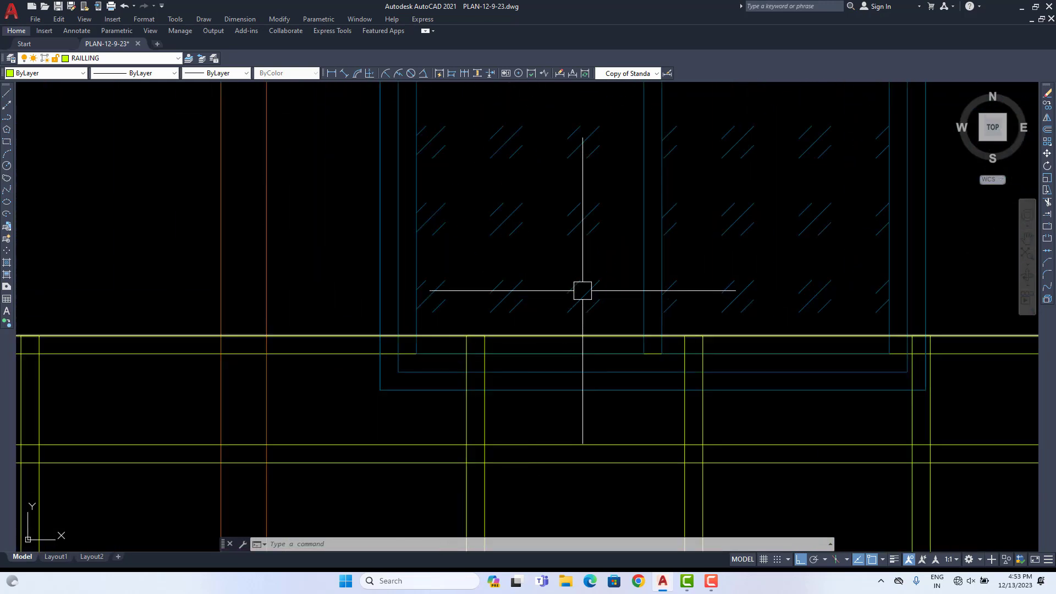
scroll(613, 271, up, 1)
click(645, 309)
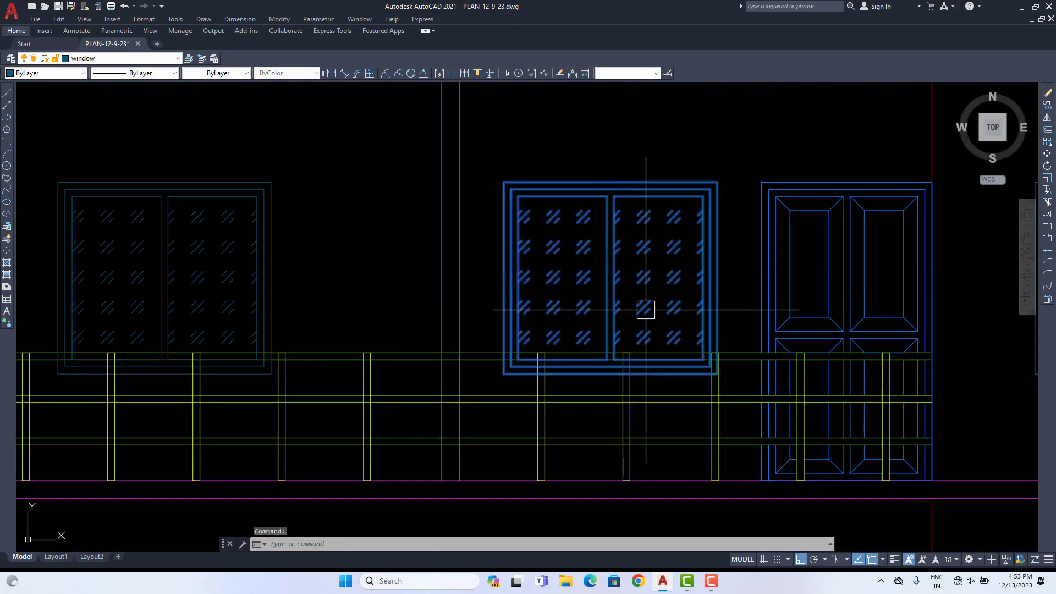
text(x)
key(Return)
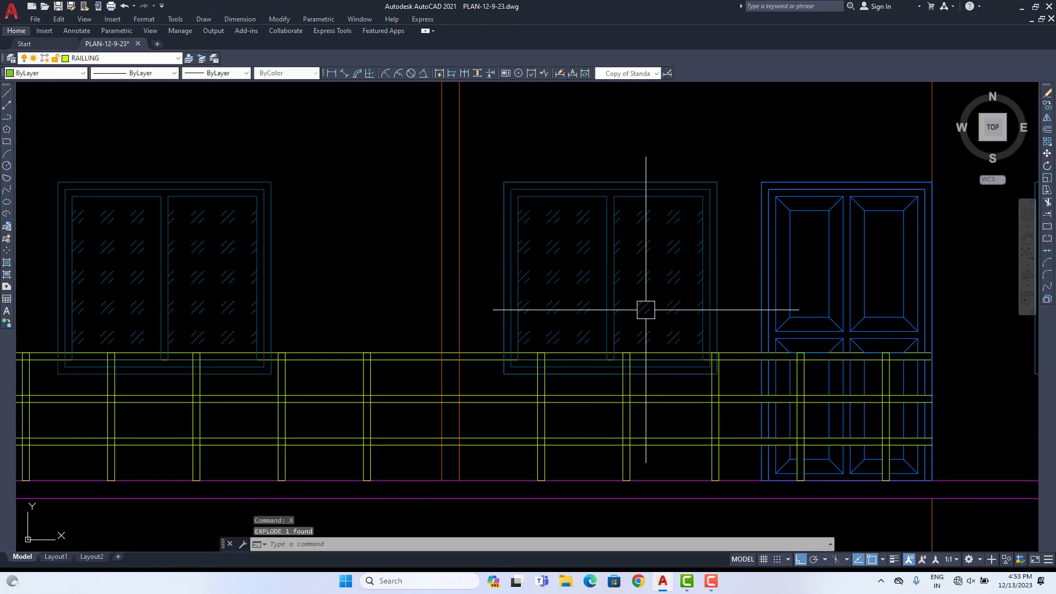
Step: Trim the window's bottom frame lines inside its first railing post and its left frame lines inside the top rail
scroll(536, 385, up, 5)
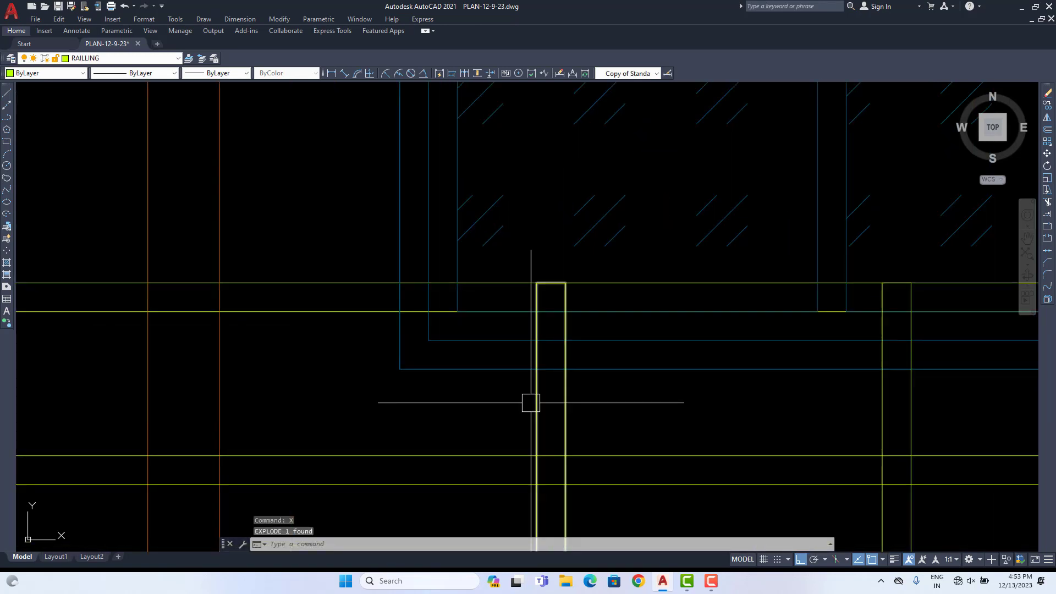
text(tr)
key(Return)
scroll(568, 298, up, 4)
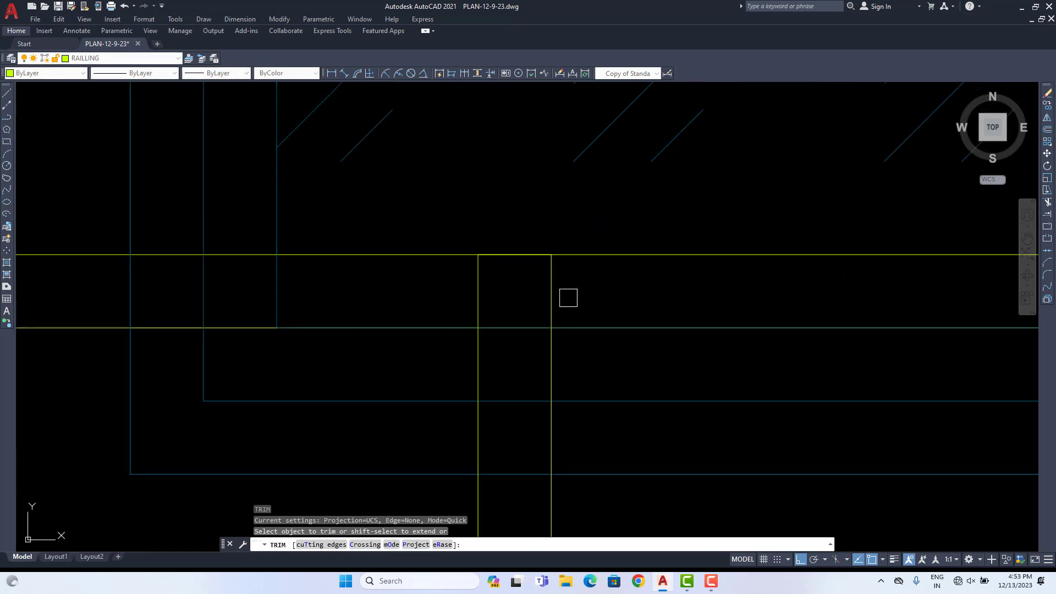
mouse_move(513, 336)
mouse_down()
mouse_move(503, 393)
mouse_move(514, 396)
mouse_move(513, 459)
mouse_up()
scroll(513, 397, down, 3)
mouse_move(435, 377)
mouse_down()
mouse_move(226, 337)
mouse_move(262, 345)
mouse_up()
scroll(507, 347, down, 2)
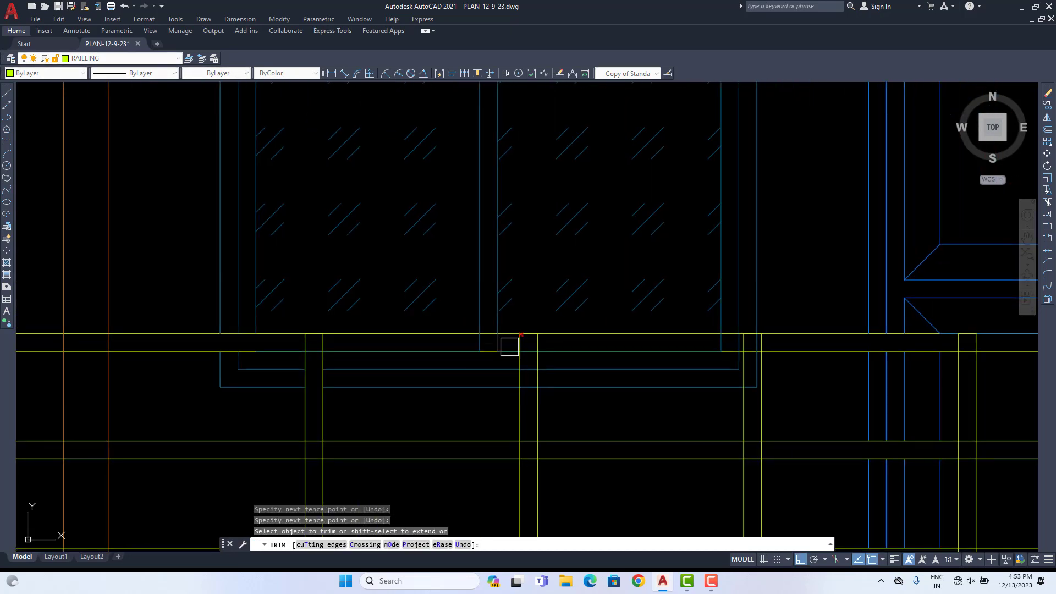
Step: Trim the window's centre mullion lines inside the top rail and its bottom frame lines inside the middle post
scroll(510, 336, up, 2)
scroll(424, 363, down, 2)
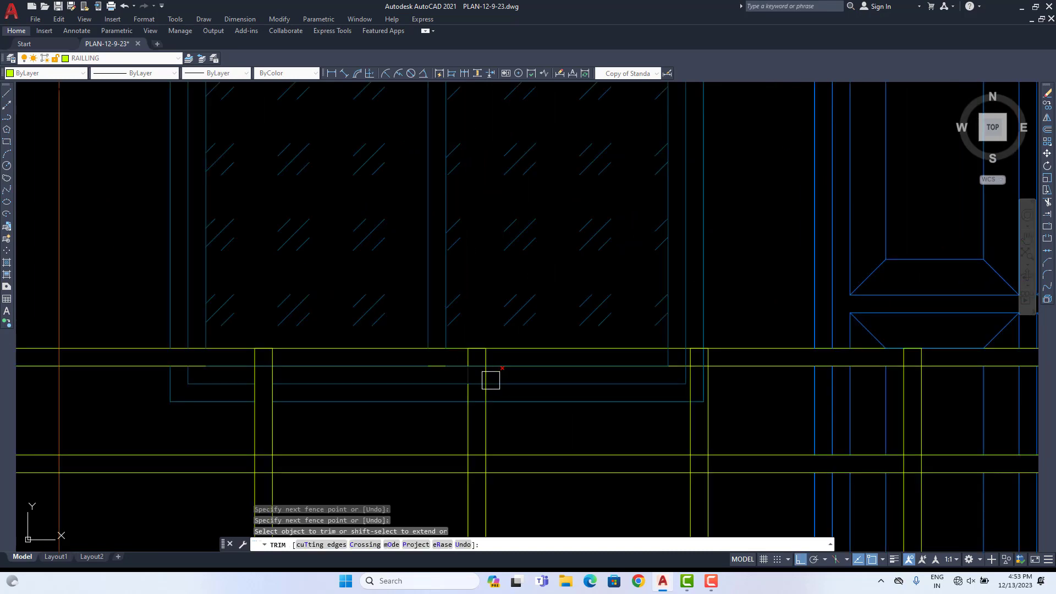
scroll(460, 368, up, 2)
drag(460, 368, 448, 453)
scroll(736, 427, down, 2)
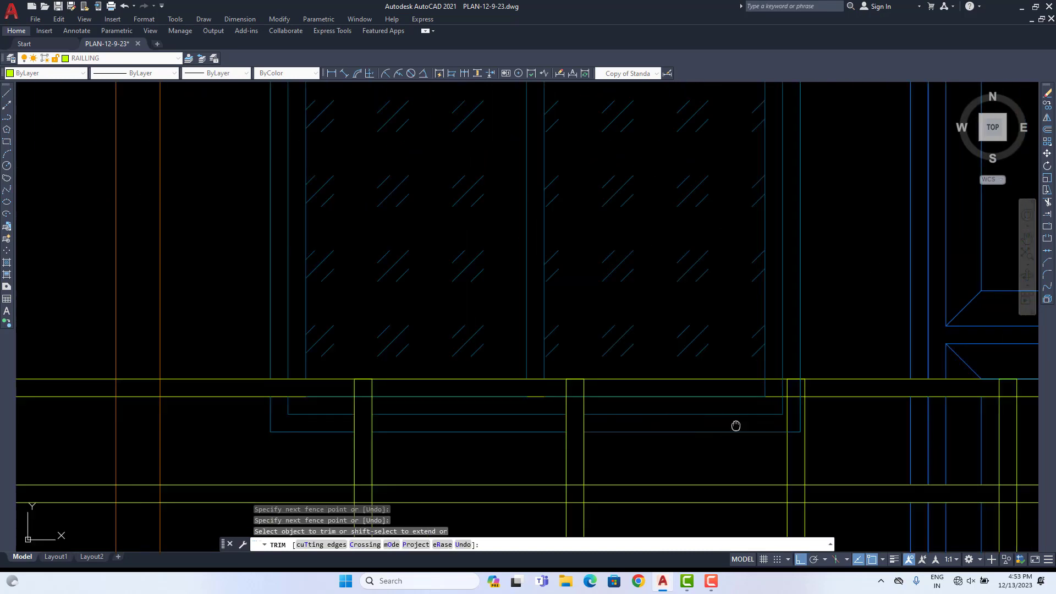
Step: Trim the window's right frame lines inside the top rail and its outer frame corner inside the post there
scroll(635, 355, up, 3)
scroll(597, 348, up, 2)
drag(603, 341, 448, 355)
scroll(715, 343, down, 2)
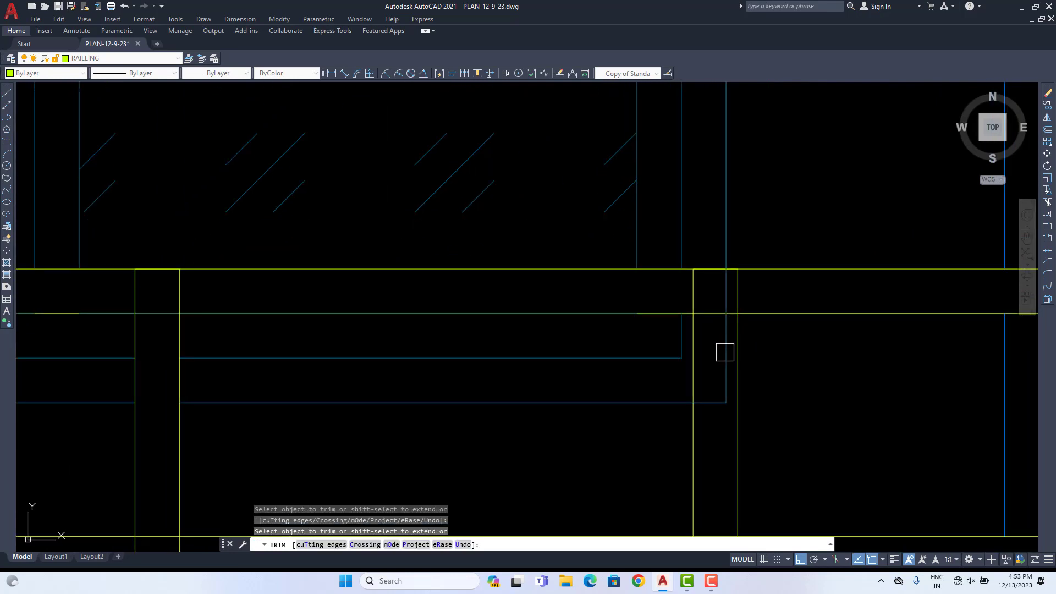
scroll(725, 352, up, 2)
drag(735, 193, 715, 295)
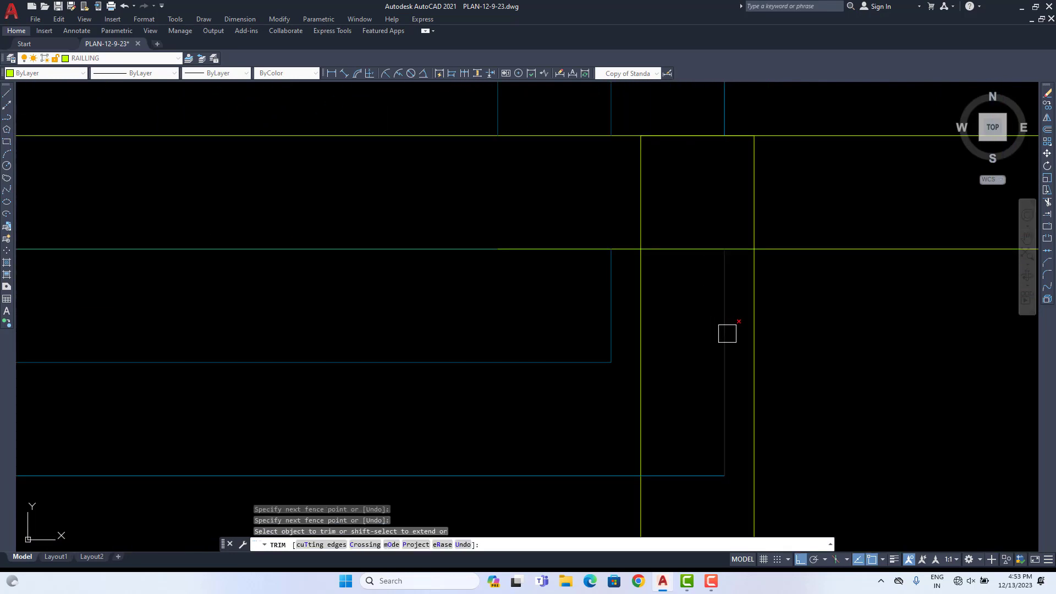
click(736, 303)
click(681, 486)
scroll(672, 429, down, 5)
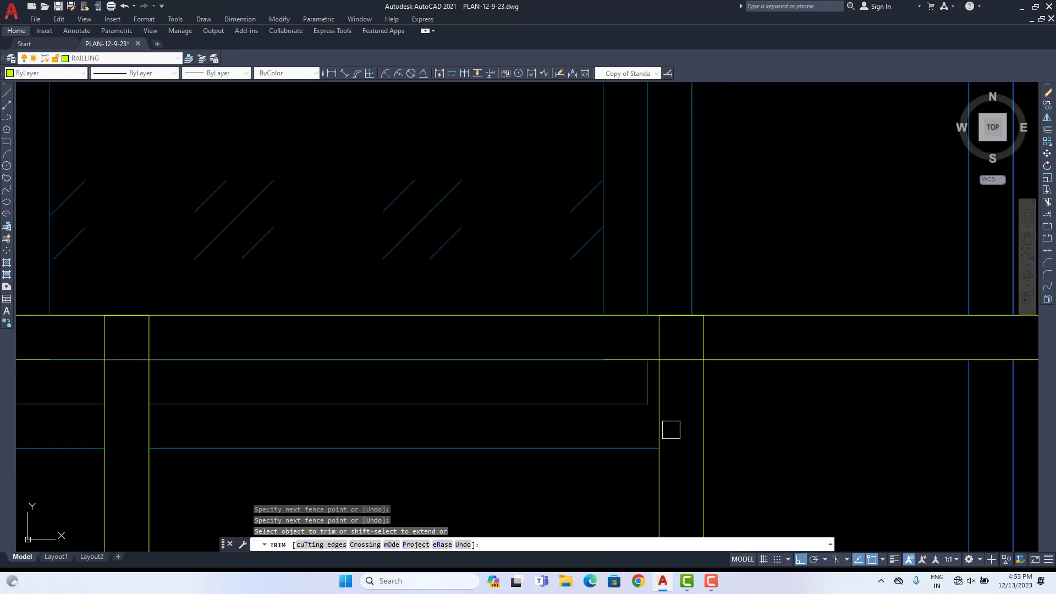
Step: Compare the wall crossing the railing with the partition between the two balconies in the first floor plan
middle_drag(672, 429, 887, 365)
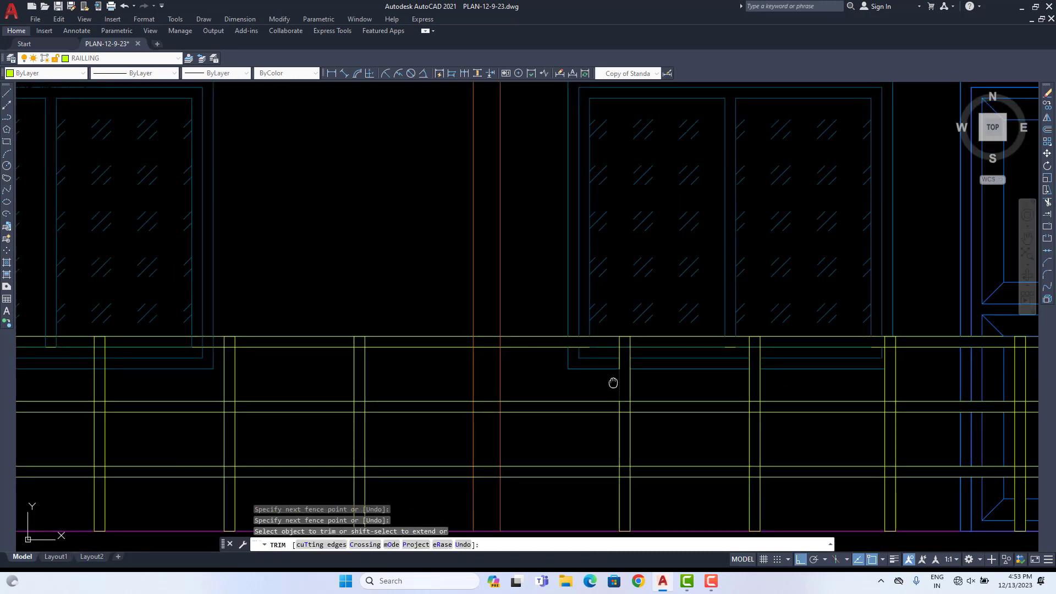
middle_drag(613, 383, 650, 338)
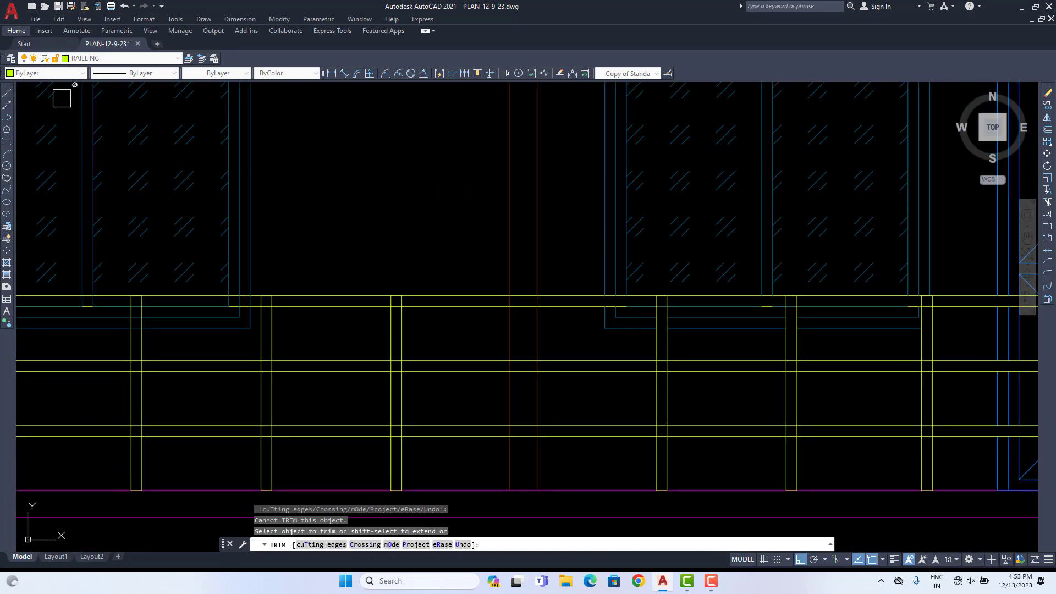
scroll(255, 198, down, 5)
scroll(523, 279, up, 7)
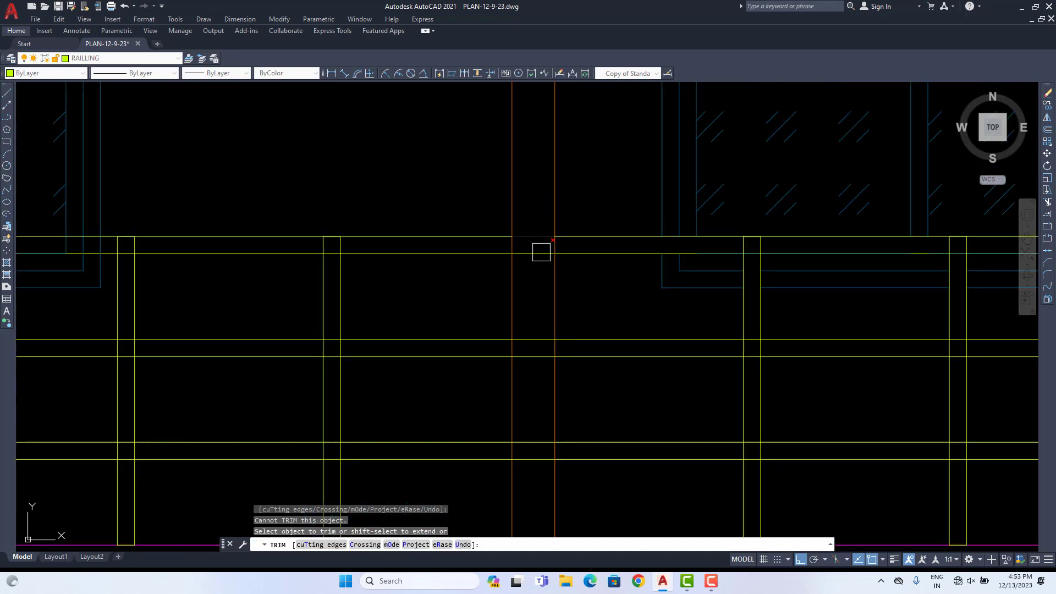
scroll(550, 250, up, 4)
scroll(581, 233, down, 8)
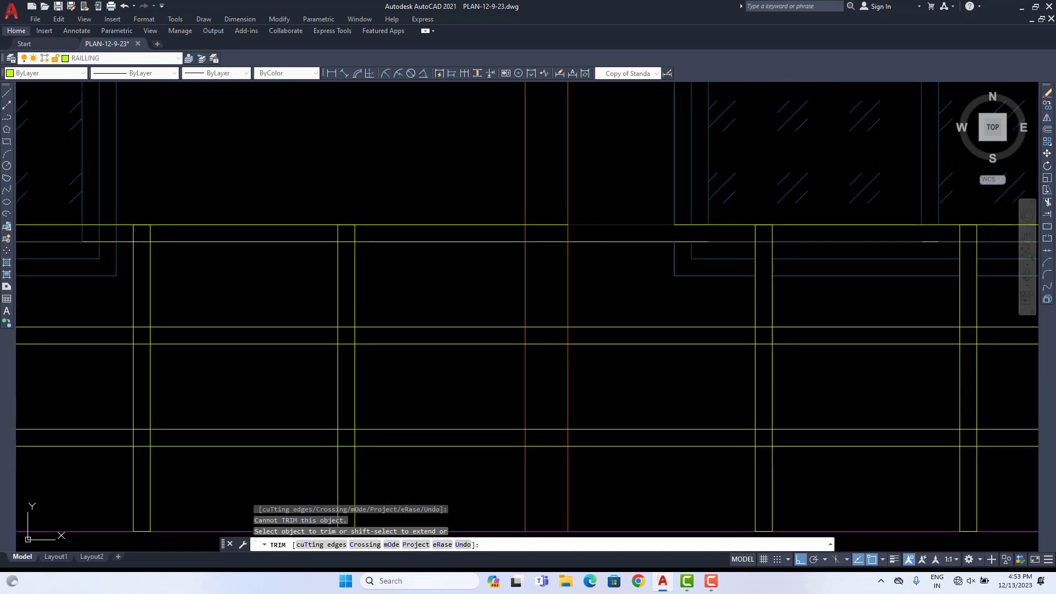
middle_drag(611, 320, 568, 151)
scroll(568, 150, up, 2)
middle_drag(617, 341, 586, 155)
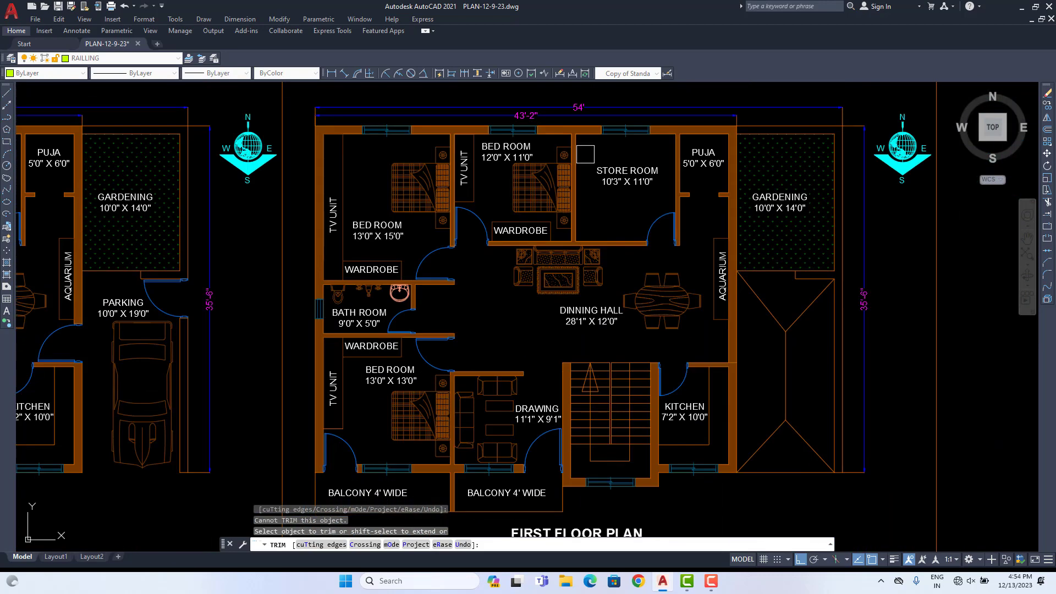
middle_drag(538, 441, 538, 379)
scroll(462, 460, up, 8)
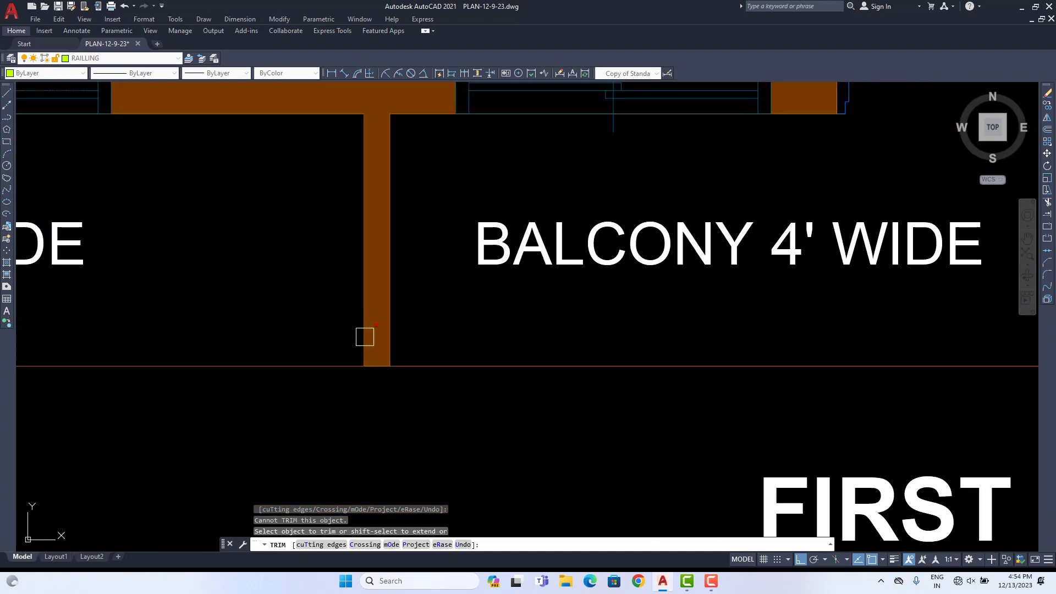
scroll(394, 343, down, 8)
middle_drag(464, 154, 517, 449)
Step: Trim all three rails between the two lines of the balcony partition wall in the elevation
scroll(460, 198, up, 10)
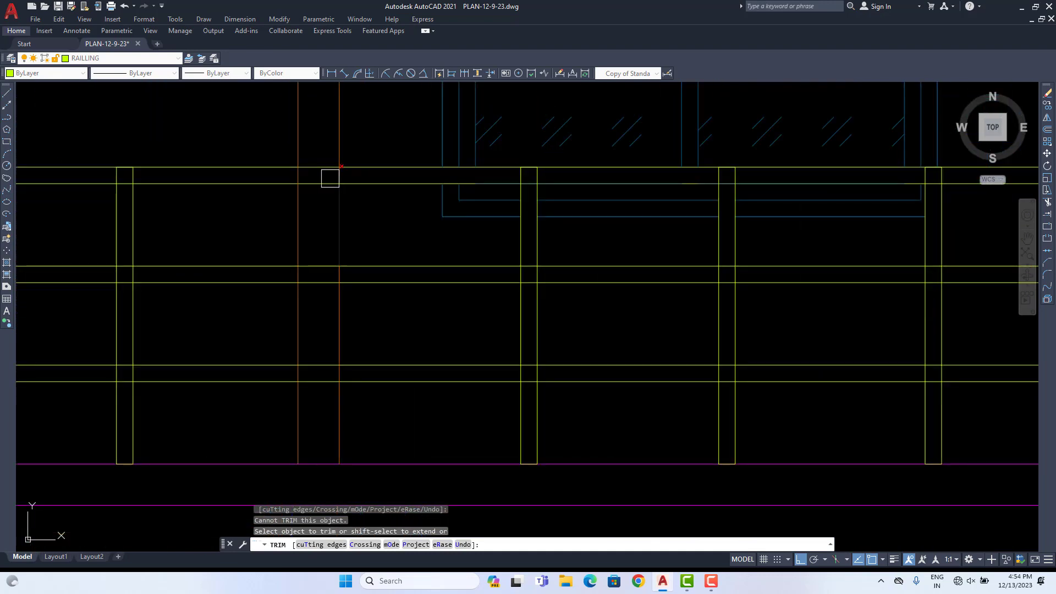
scroll(315, 160, up, 2)
click(321, 149)
scroll(321, 305, down, 2)
middle_drag(325, 294, 346, 176)
click(347, 368)
scroll(326, 359, down, 6)
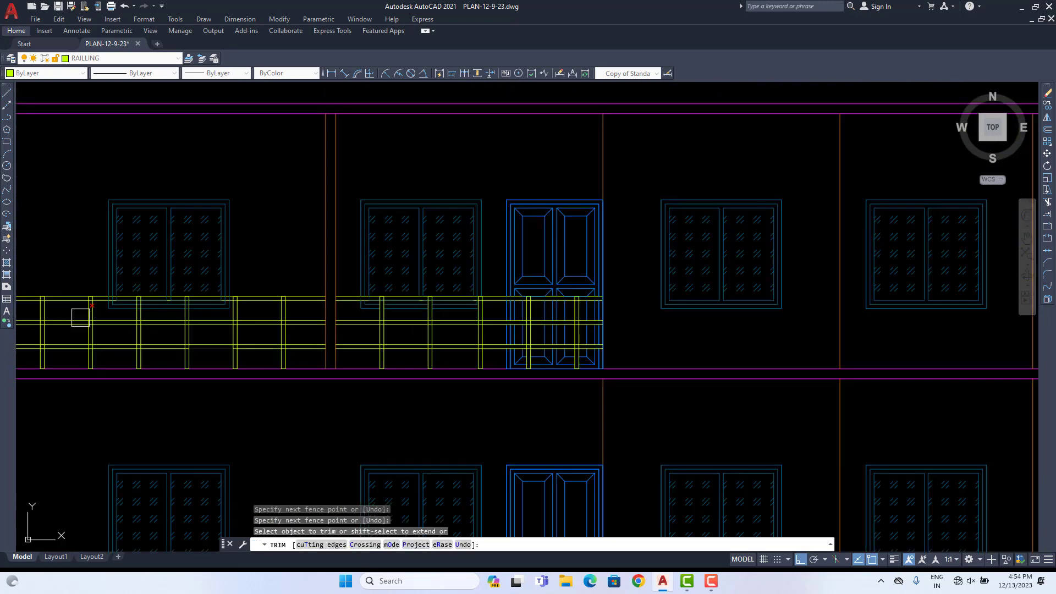
Step: Explode the window block behind the railing on the other side of the partition wall
middle_drag(565, 330, 716, 333)
scroll(320, 305, up, 6)
click(319, 303)
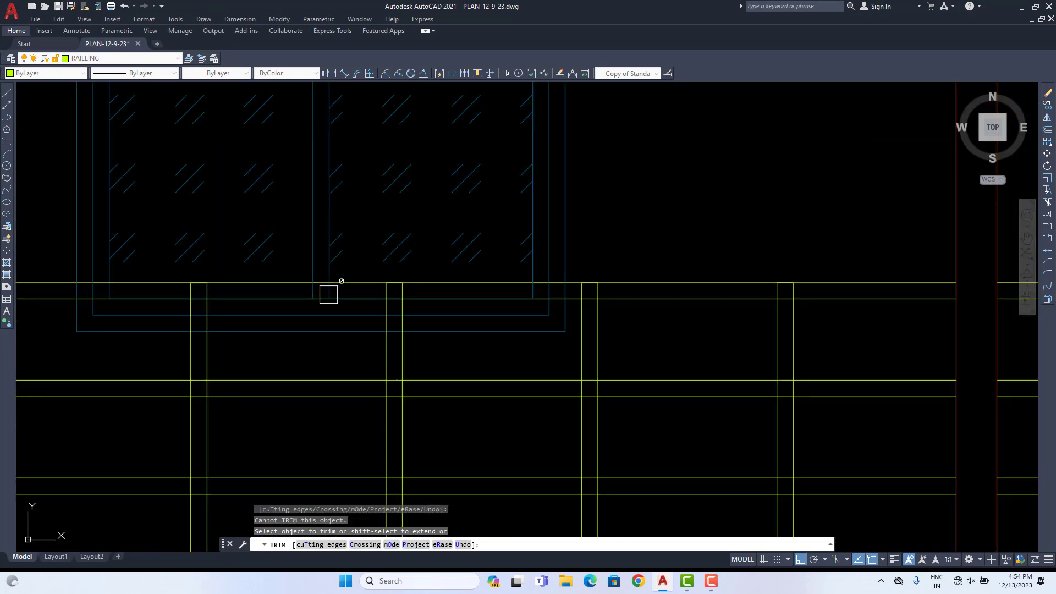
key(Escape)
click(325, 238)
text(X)
key(Return)
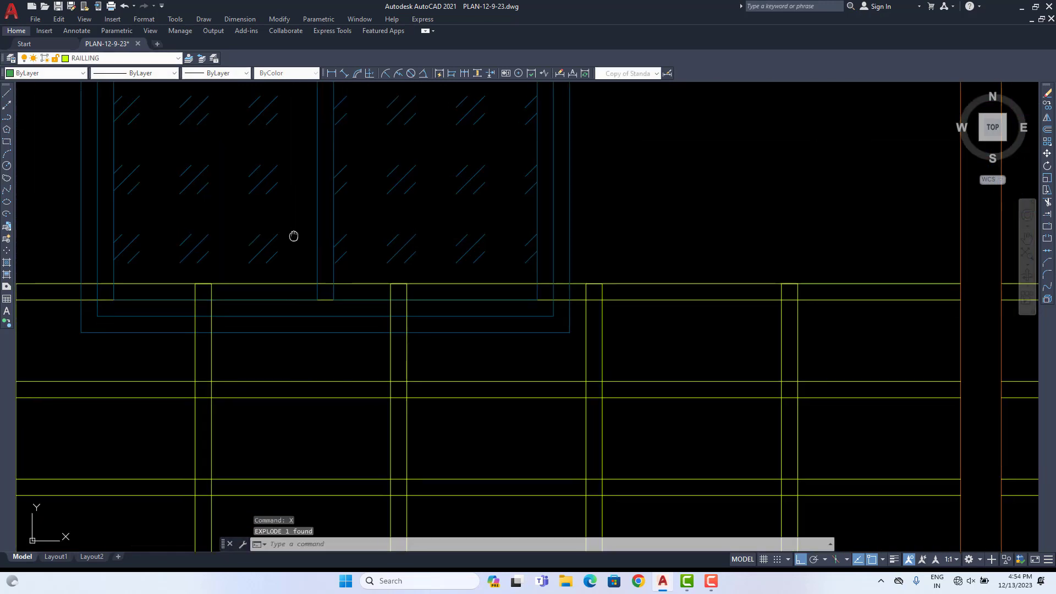
Step: Trim the window's left frame lines where they cross the balcony railing's top rail
middle_drag(287, 232, 429, 262)
text(TR)
key(Return)
scroll(226, 330, up, 5)
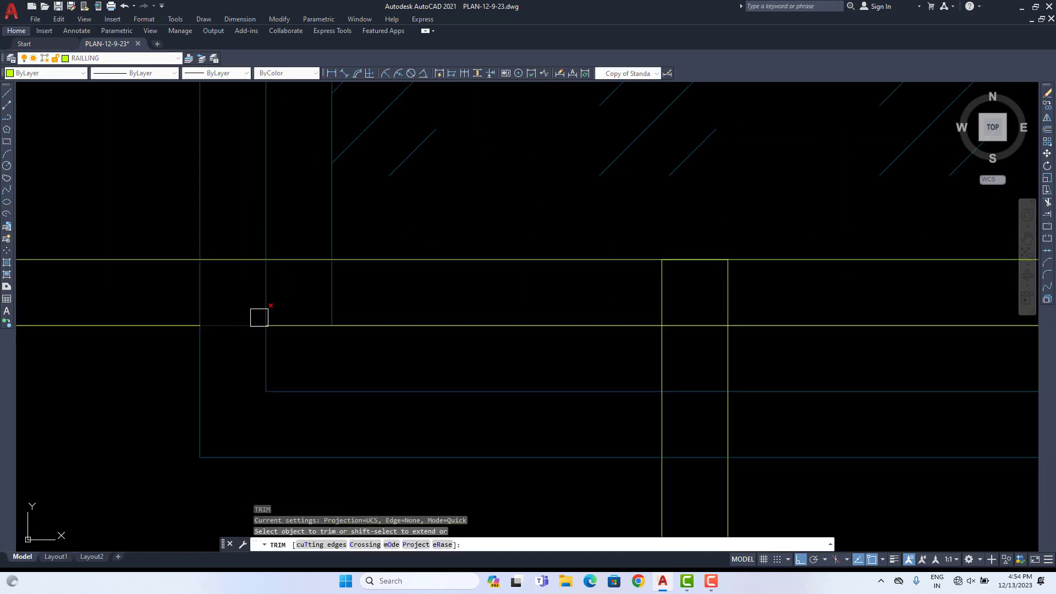
click(290, 286)
click(180, 286)
click(391, 288)
click(287, 288)
scroll(309, 299, down, 4)
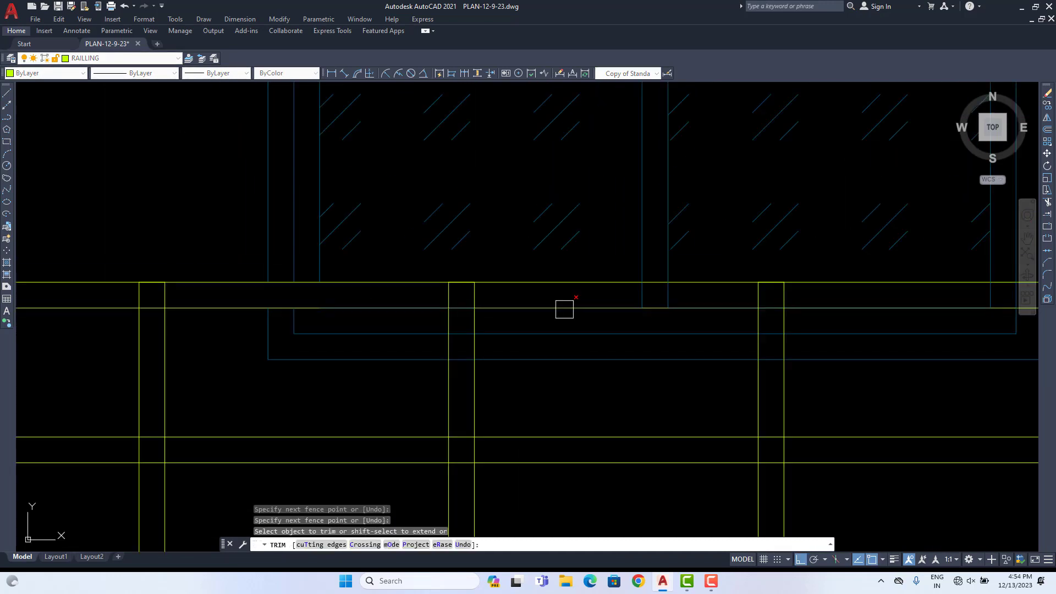
Step: Trim the window's bottom frame lines inside the first post behind it and the centre mullion lines inside the top rail
scroll(570, 347, up, 2)
scroll(429, 308, up, 2)
click(392, 298)
scroll(523, 358, down, 4)
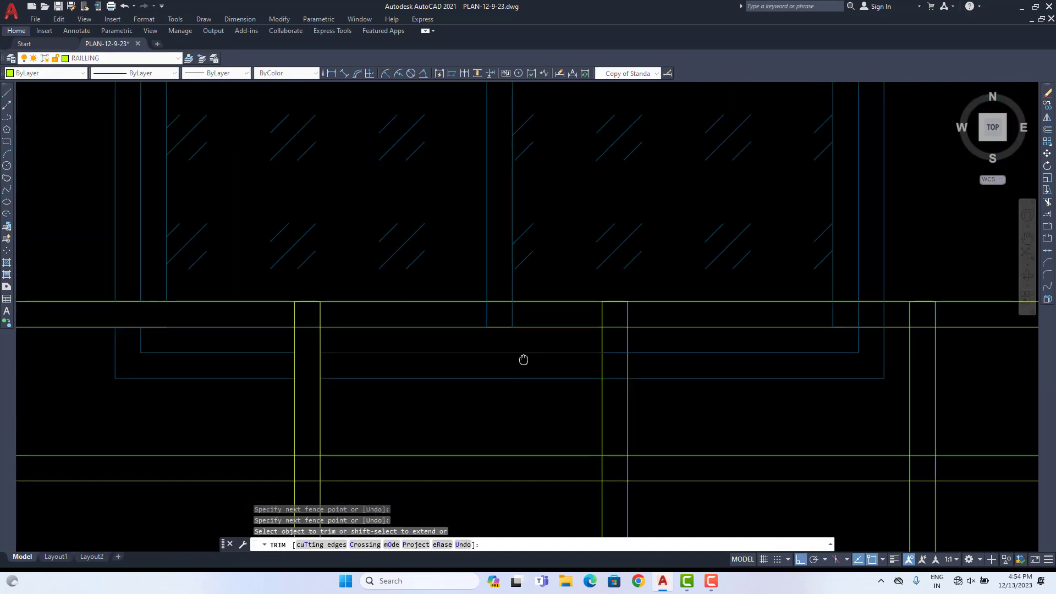
scroll(523, 330, up, 4)
click(528, 306)
Step: Trim the window's bottom frame lines inside the next railing post and its right frame lines inside the top rail
key(Return)
scroll(372, 307, down, 4)
scroll(454, 325, up, 4)
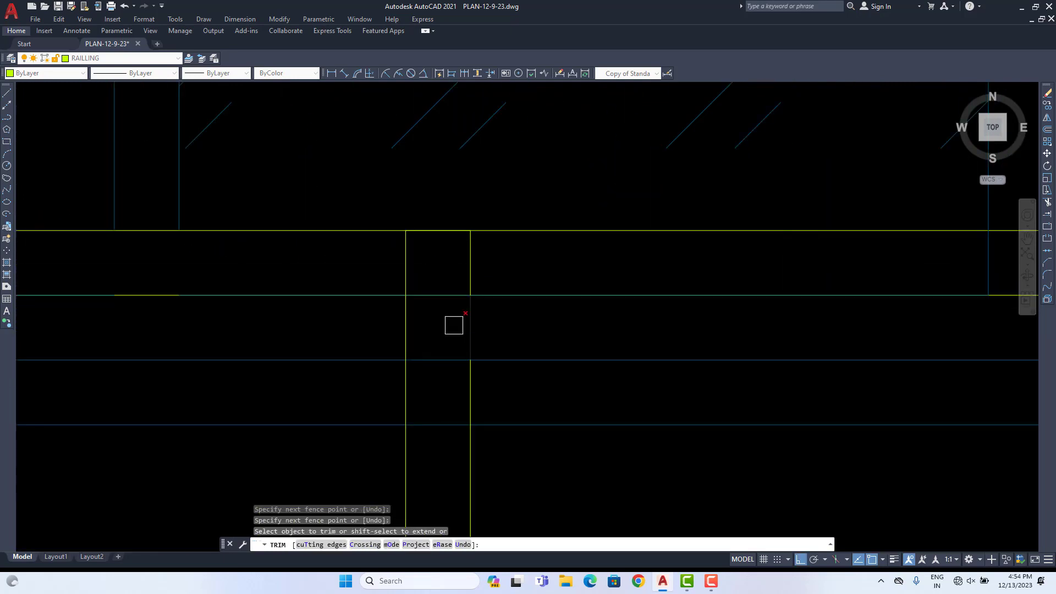
click(439, 321)
click(434, 451)
scroll(462, 441, down, 2)
middle_drag(700, 428, 488, 368)
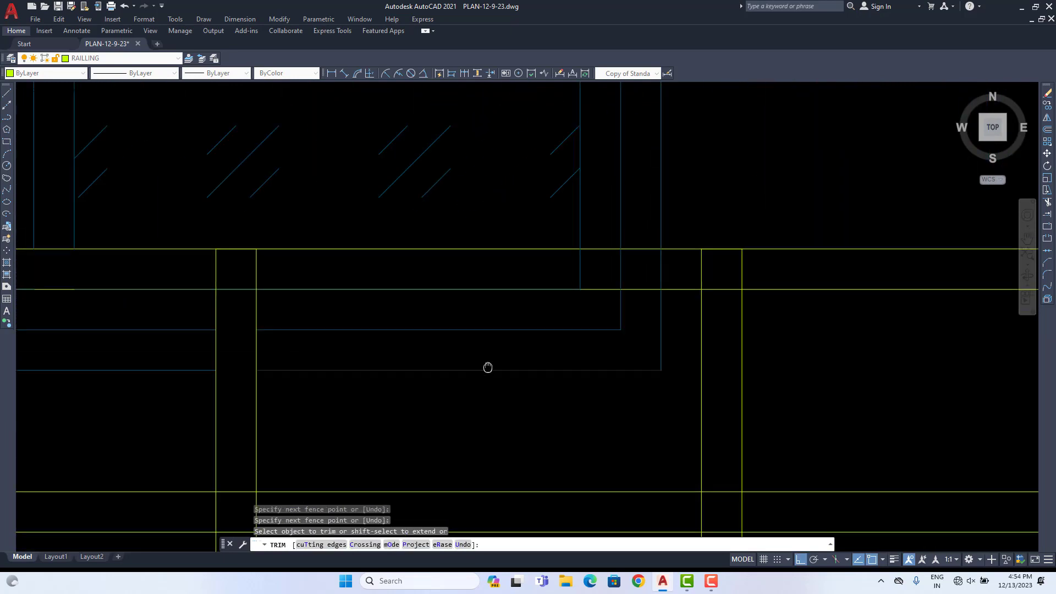
scroll(691, 313, down, 7)
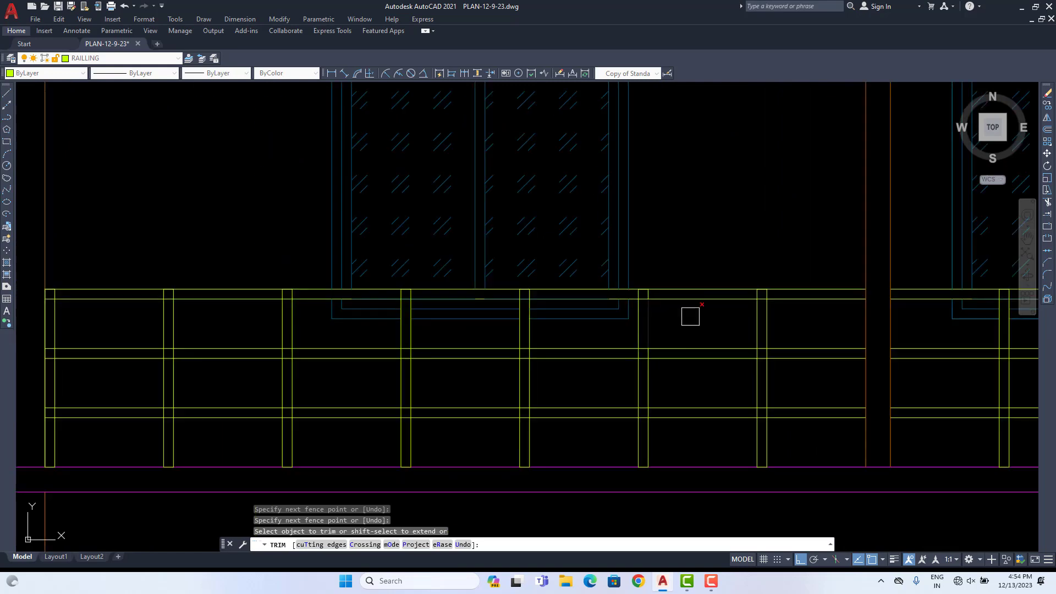
scroll(731, 324, down, 2)
scroll(731, 325, down, 2)
key(Escape)
scroll(632, 323, down, 4)
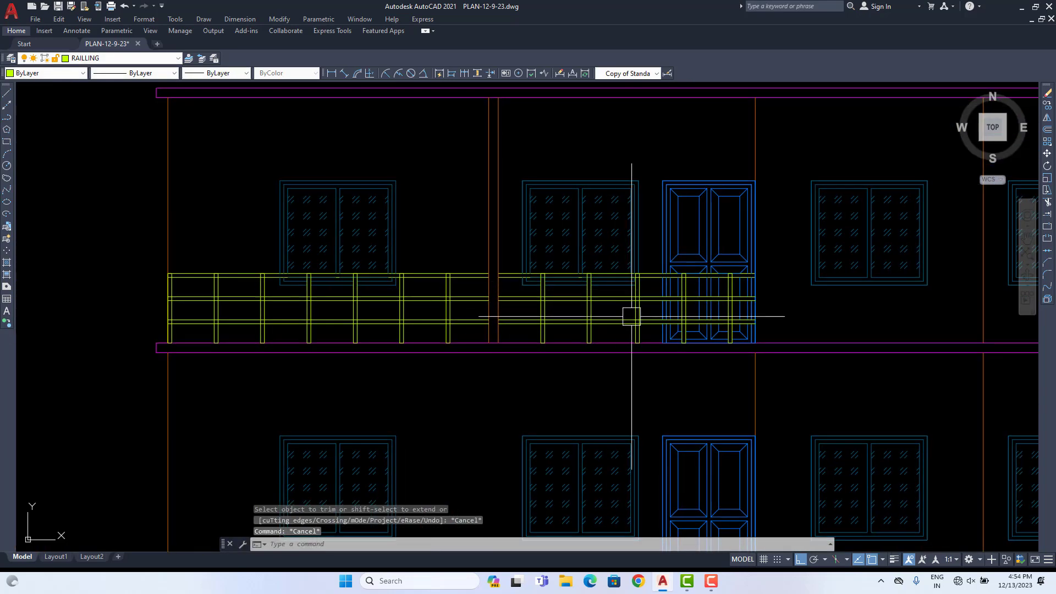
scroll(691, 321, down, 6)
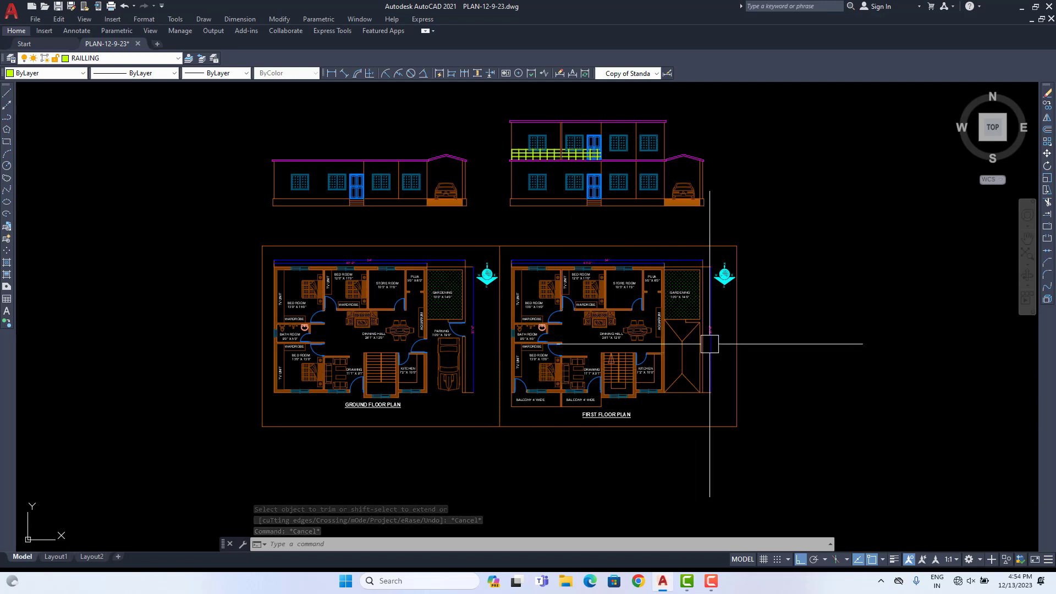
middle_drag(672, 206, 672, 319)
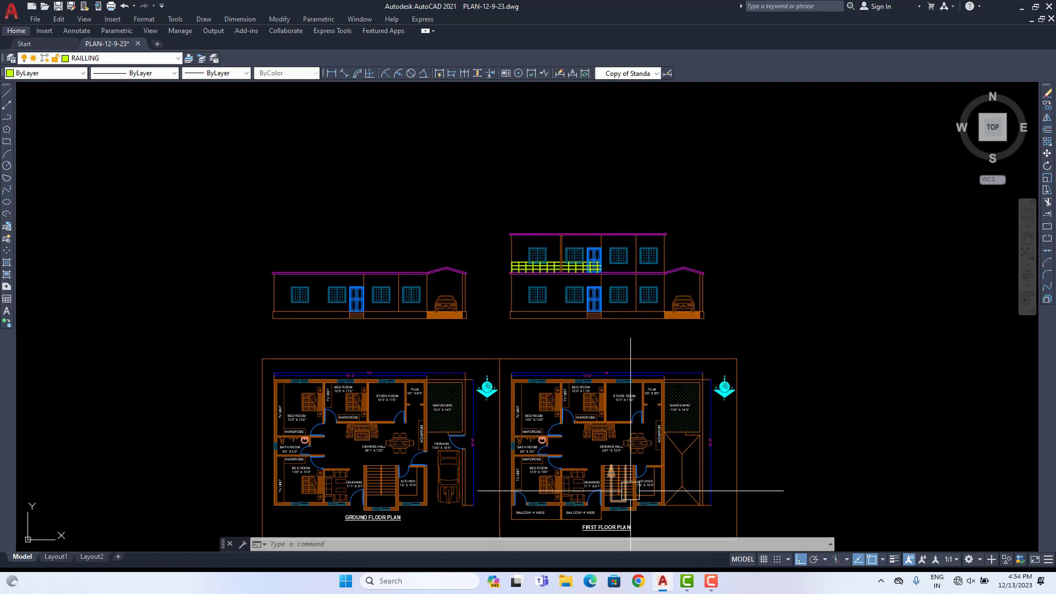
middle_drag(633, 491, 615, 438)
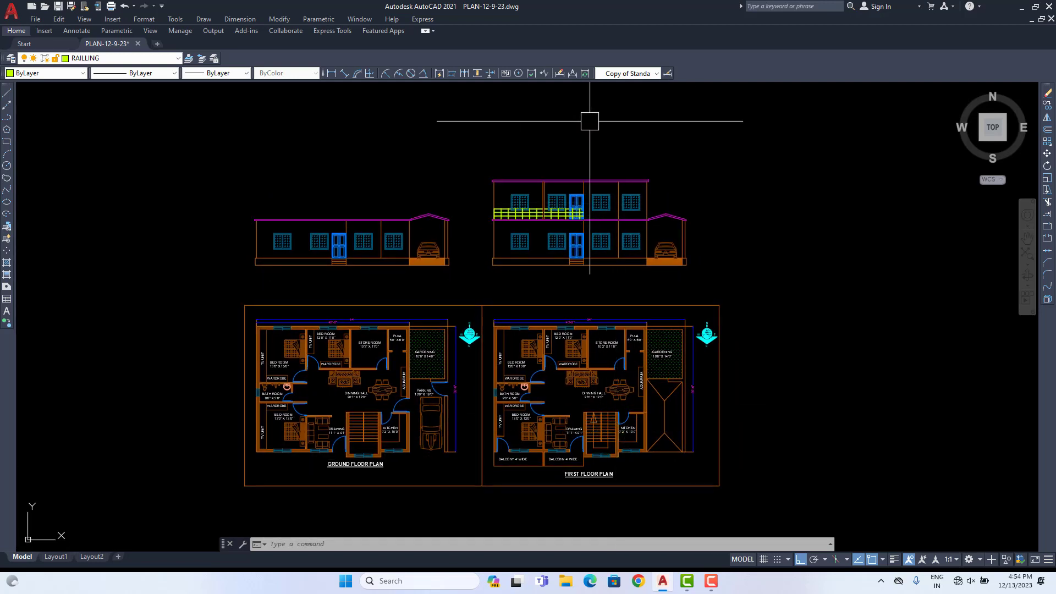
scroll(630, 449, up, 4)
text(XL)
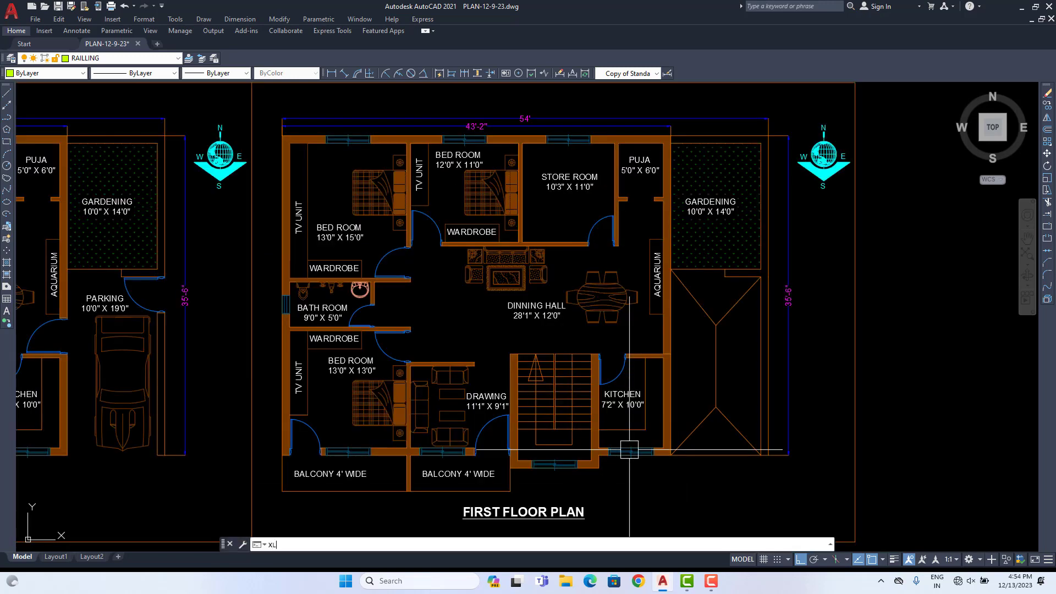
text(V)
key(Return)
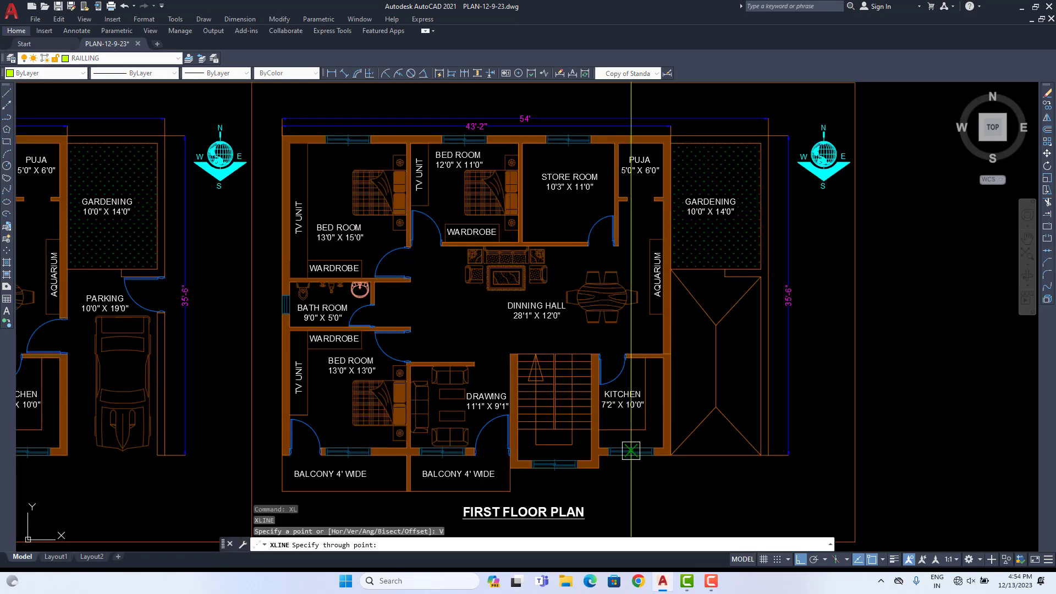
key(Escape)
Step: On layer WALLL, draw vertical construction lines through both outer side faces of the staircase block in the first floor plan
click(129, 58)
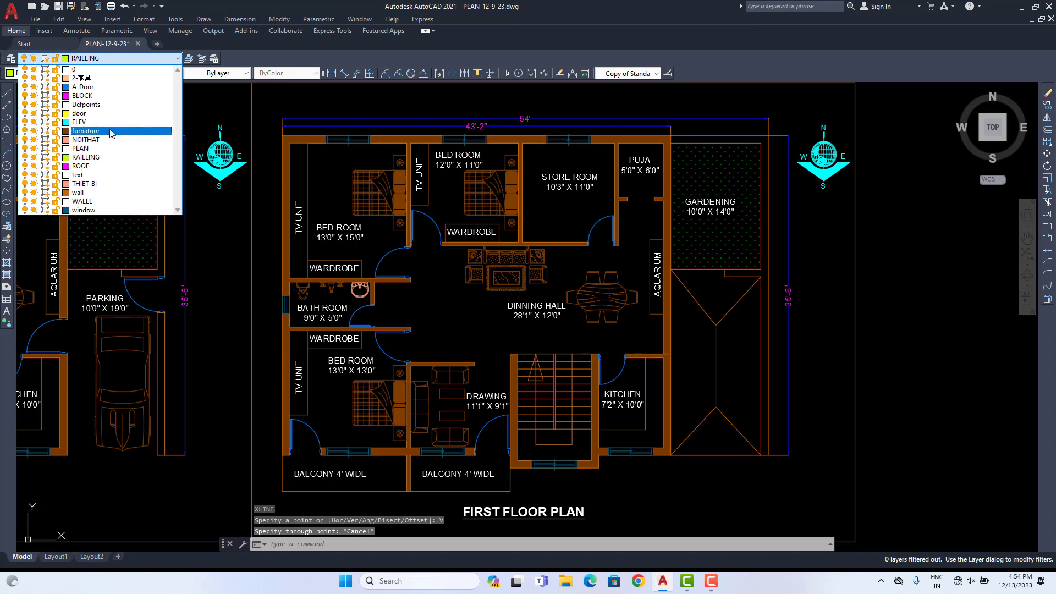
click(89, 202)
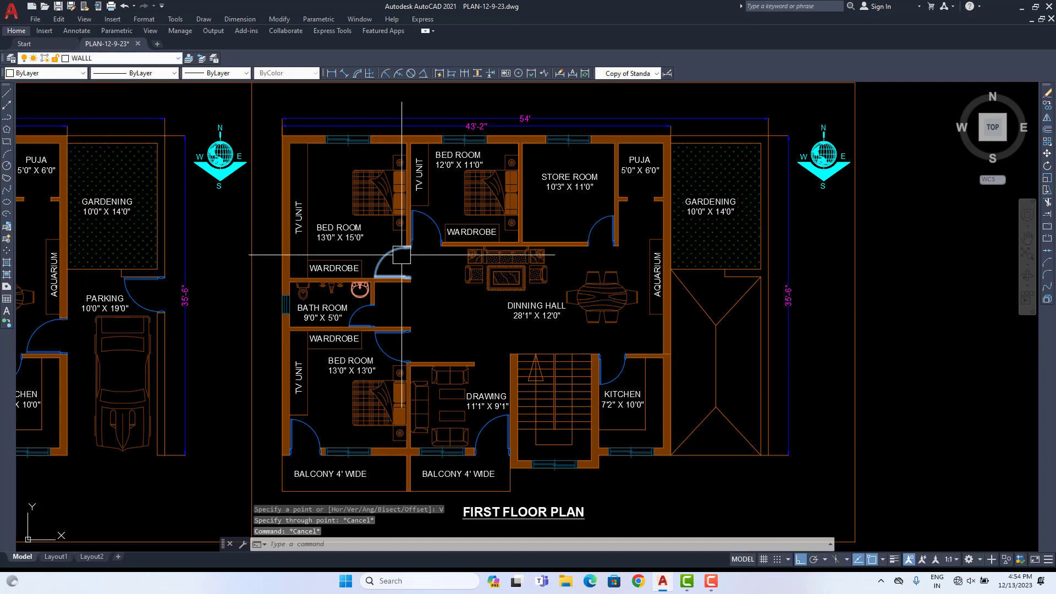
key(Return)
text(V)
key(Return)
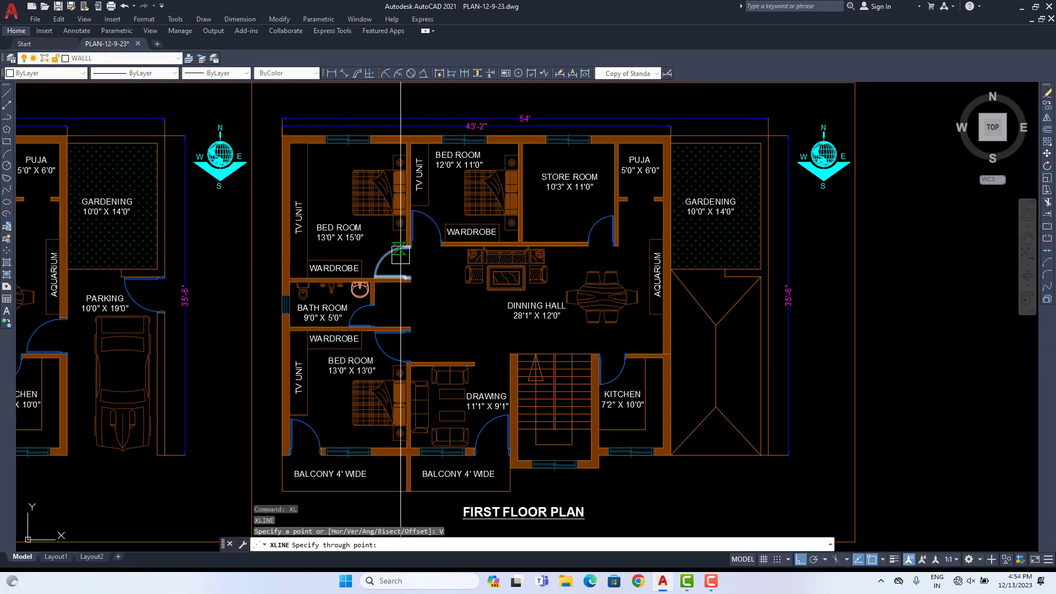
scroll(517, 480, up, 4)
click(509, 471)
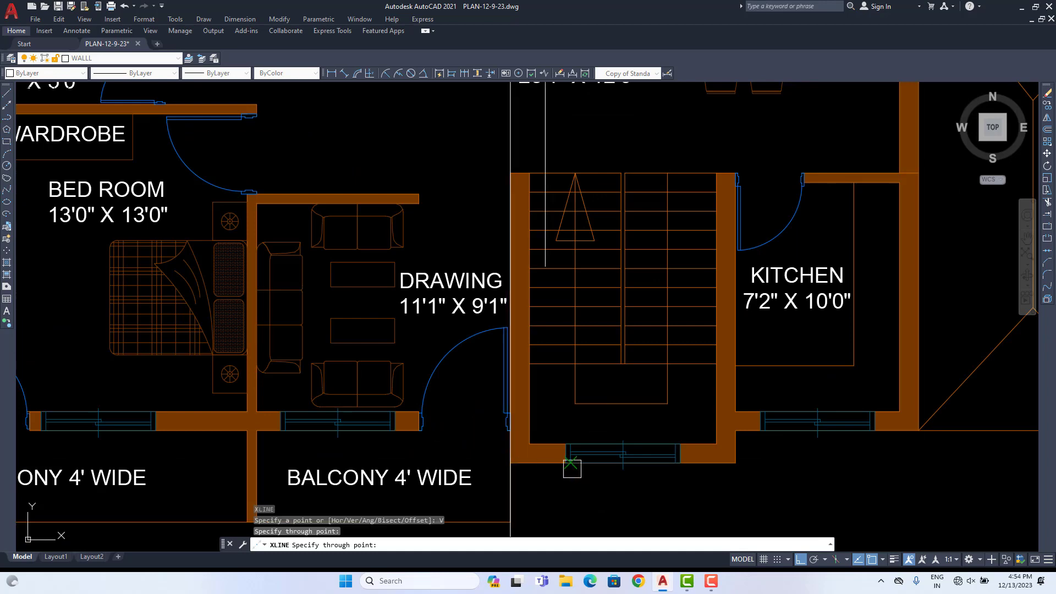
click(735, 463)
scroll(687, 425, down, 6)
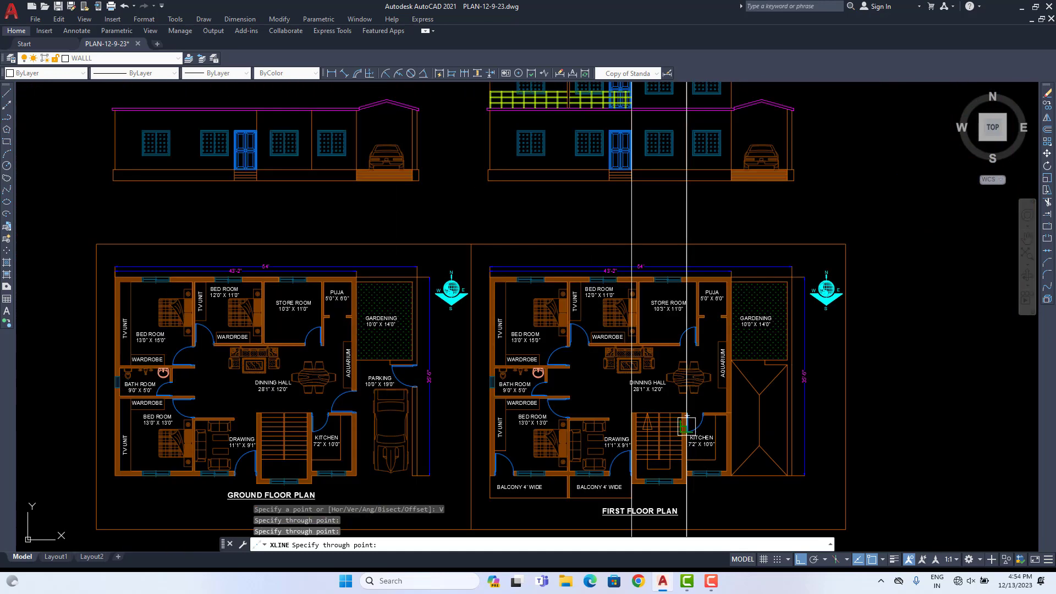
key(Escape)
key(Escape)
Step: Move both vertical construction lines to the wall layer and make wall the current layer
middle_drag(697, 184, 618, 413)
click(646, 204)
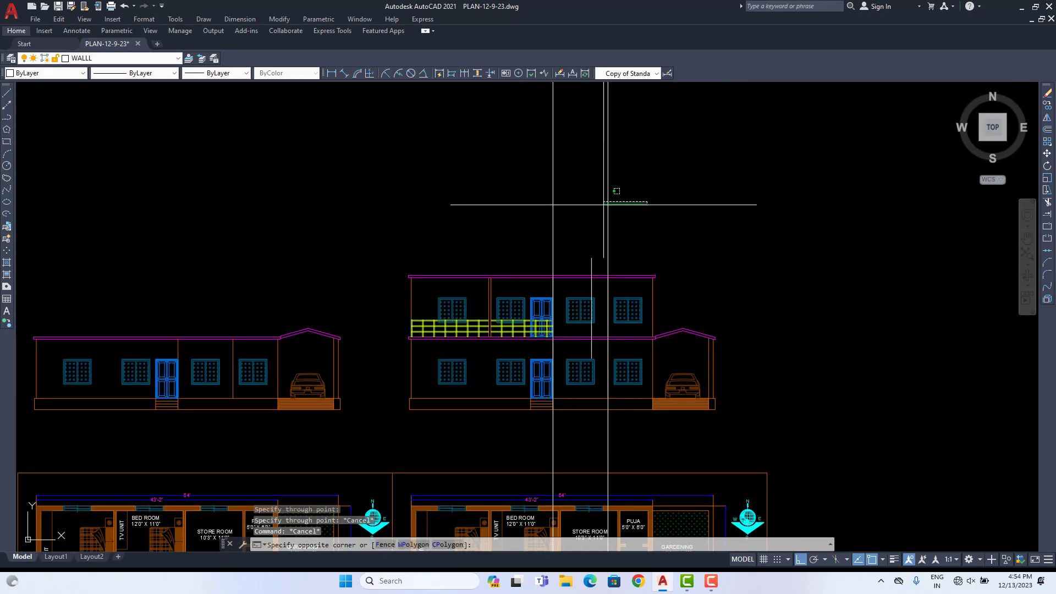
click(529, 213)
click(136, 58)
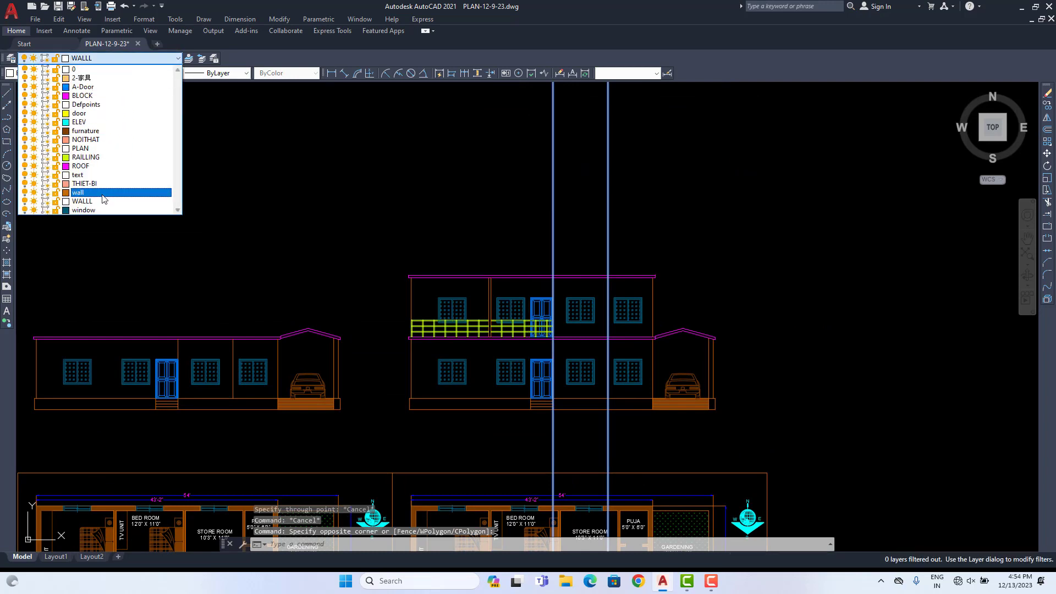
click(103, 192)
key(Escape)
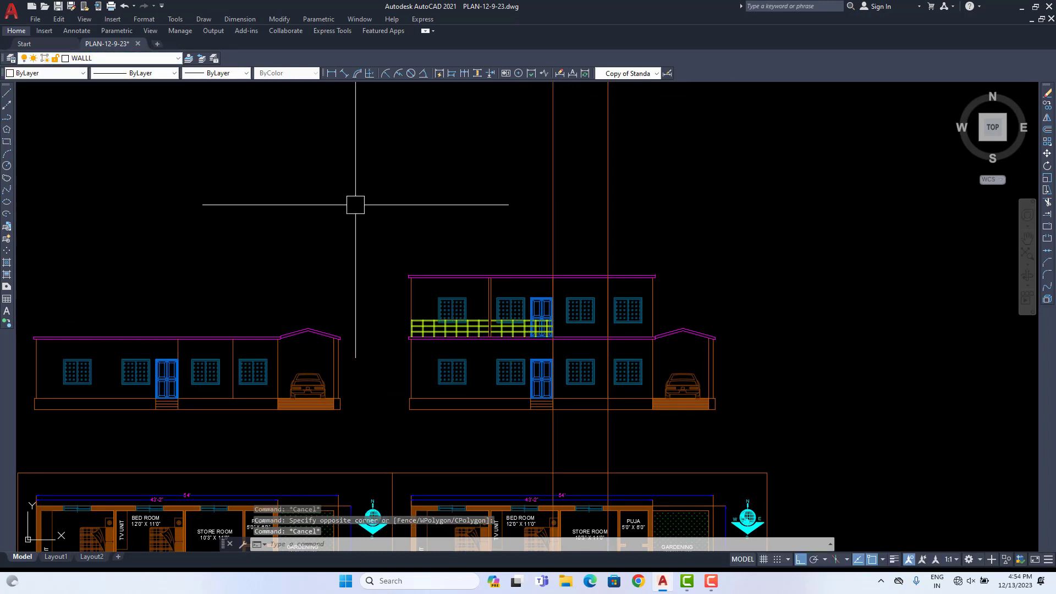
click(127, 60)
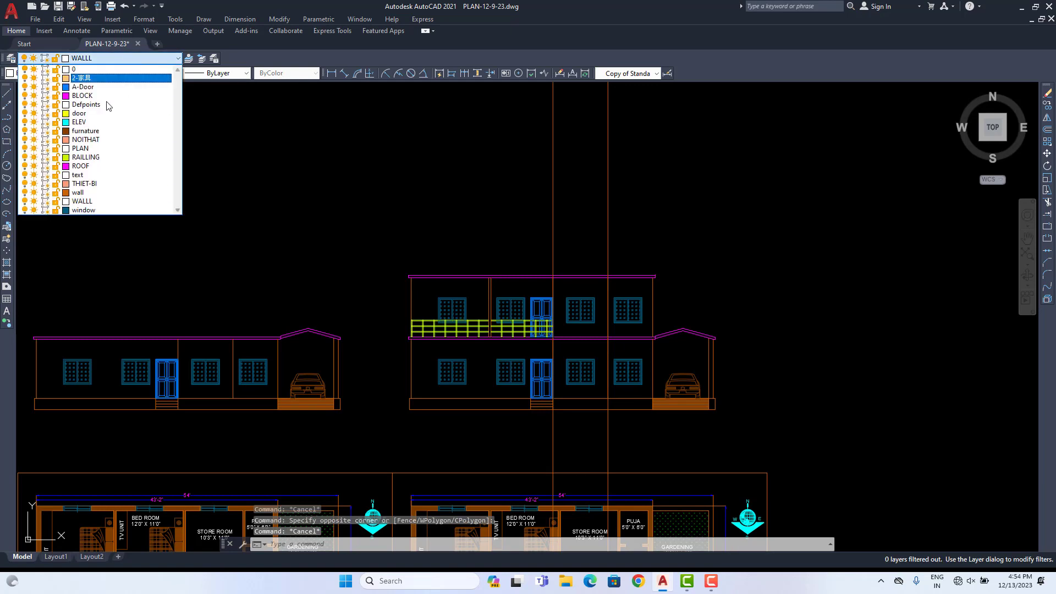
click(87, 194)
Step: Offset the top line of the upper floor's roof slab 8' upward for the stair tower roof
scroll(611, 292, up, 4)
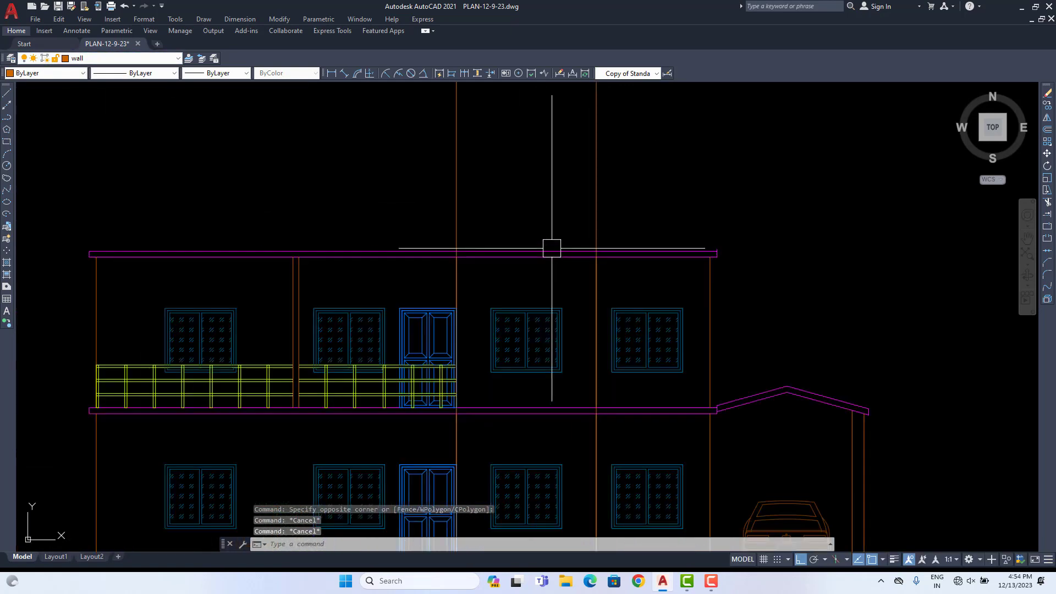
middle_drag(540, 243, 534, 253)
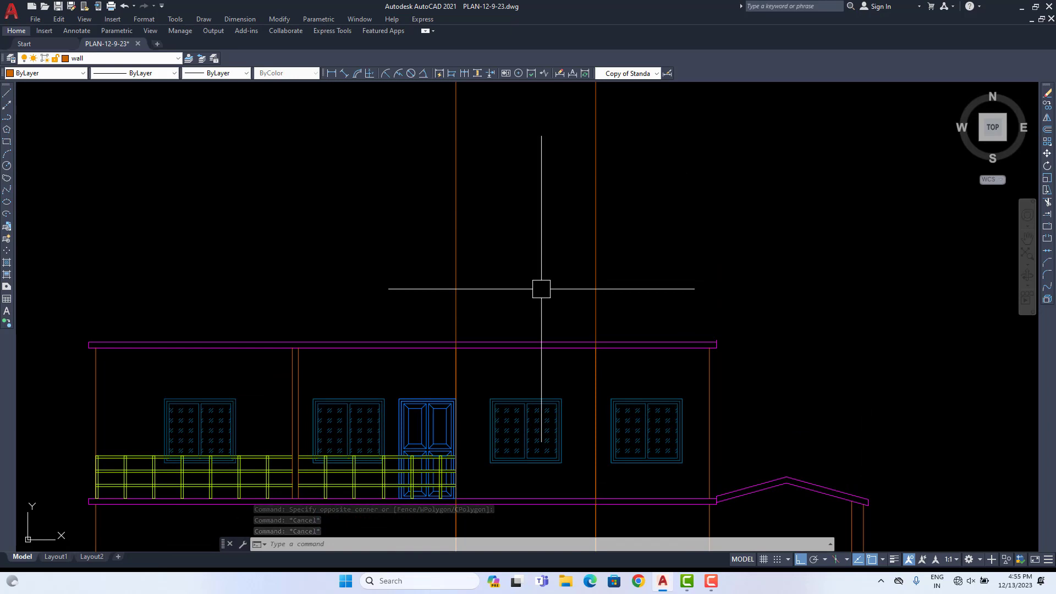
text(o)
key(Return)
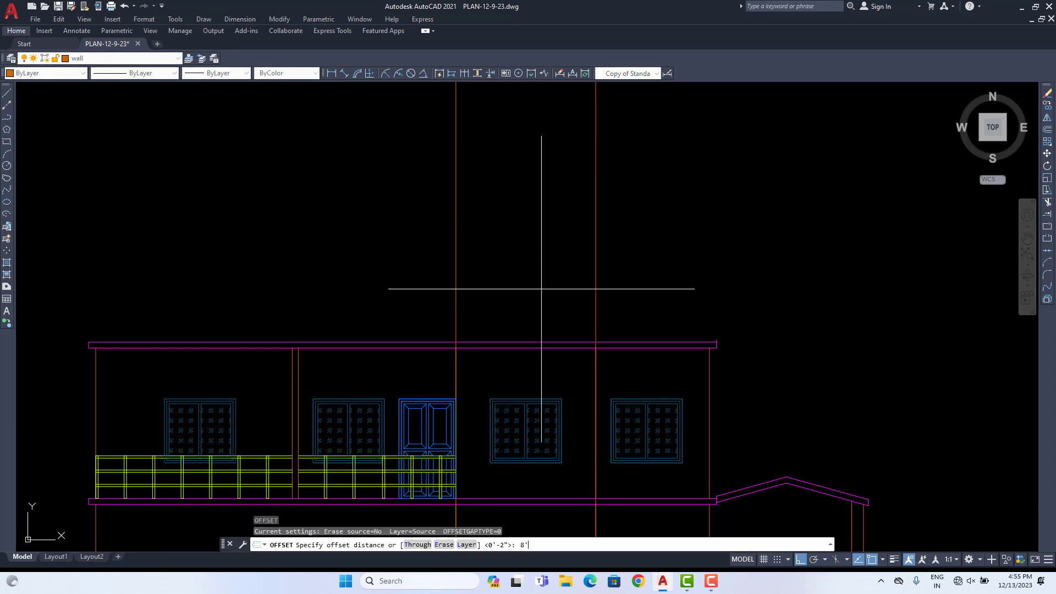
key(Return)
click(539, 342)
click(548, 267)
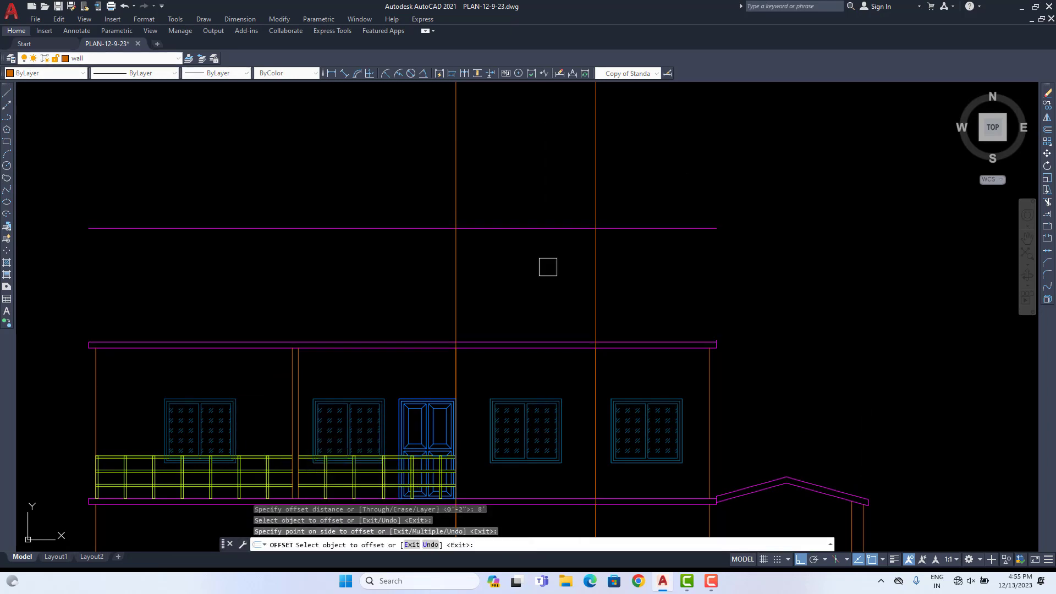
middle_drag(545, 237, 541, 261)
key(Return)
Step: Offset the stair tower's roof line 5" downward to form the slab thickness
key(Return)
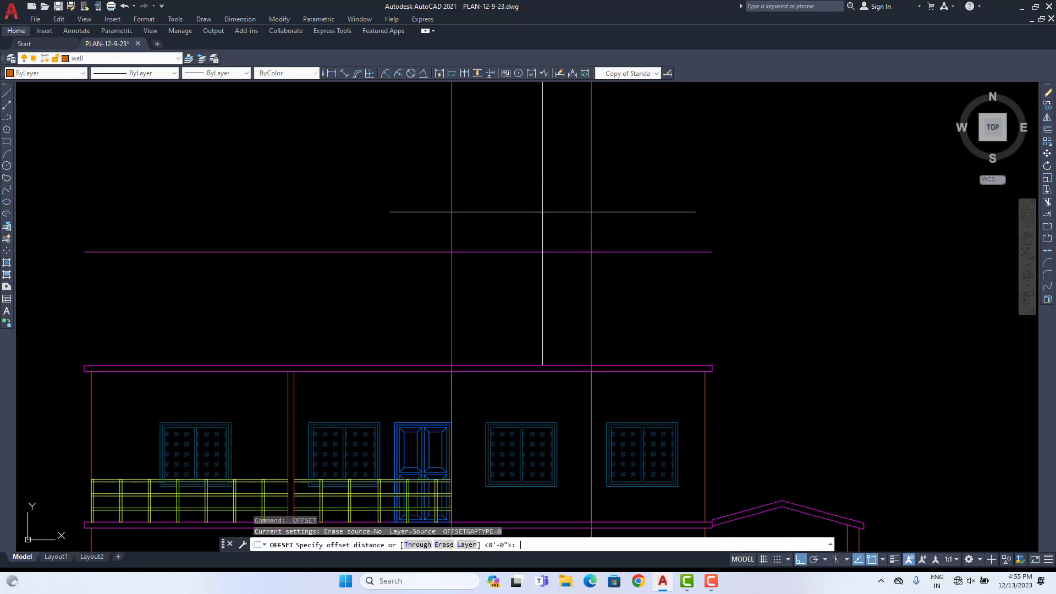
text(5")
key(Return)
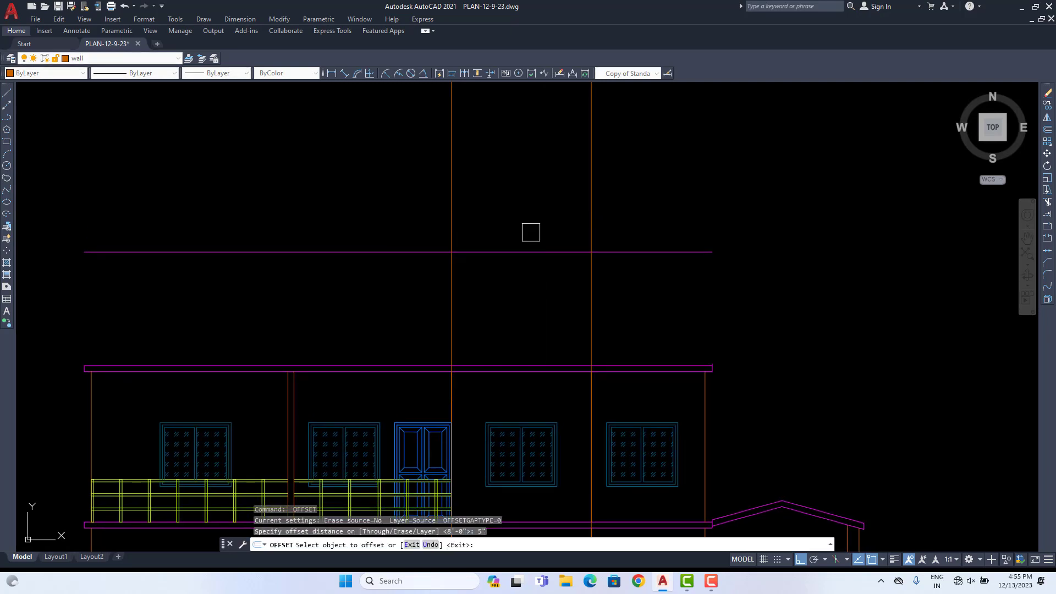
click(528, 252)
click(517, 302)
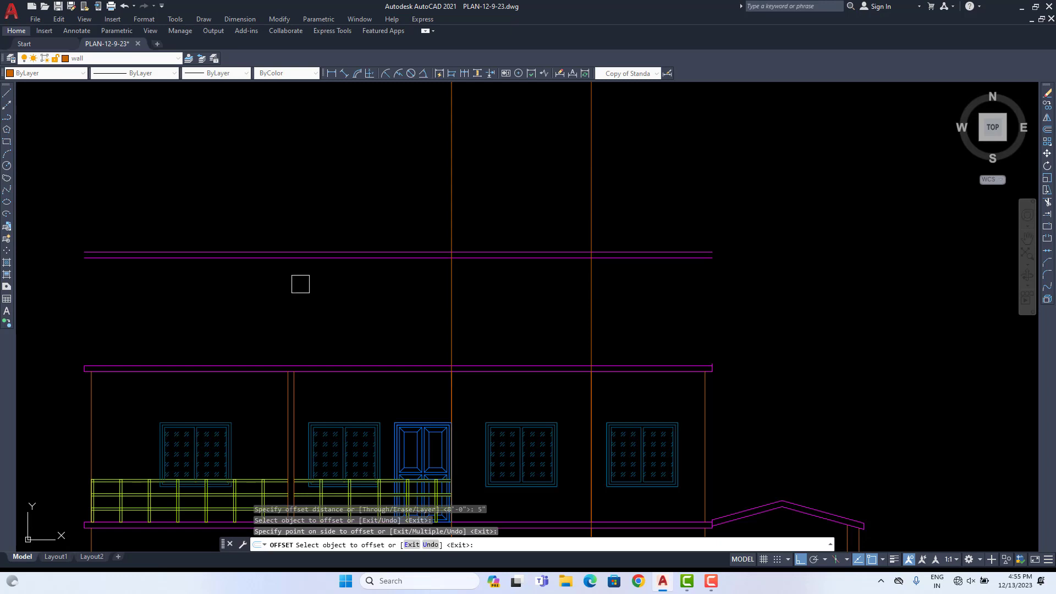
key(Return)
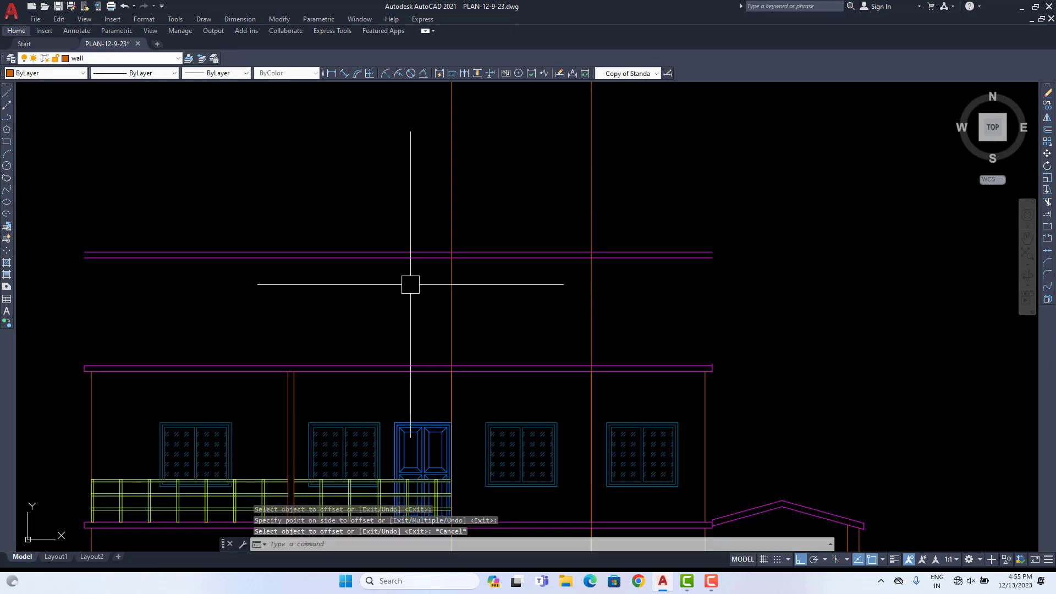
Step: Offset both vertical construction lines 6" outward to mark the overhang on each side of the stair tower roof
key(Return)
text(6")
key(Return)
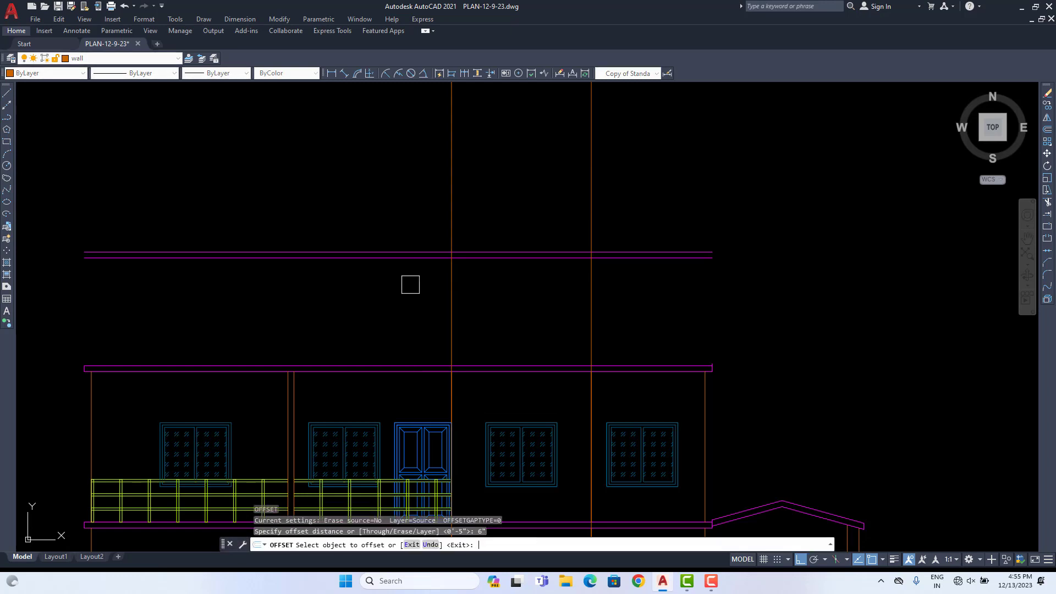
click(460, 280)
click(381, 308)
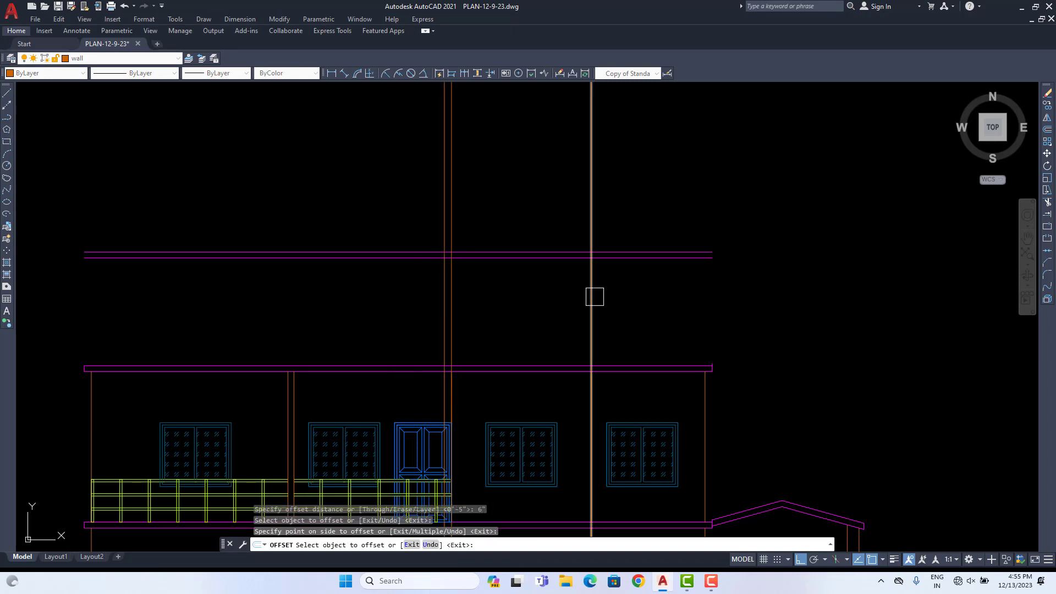
click(594, 297)
click(629, 295)
key(Escape)
Step: Trim the stair tower lines above its roof and across the upper floor's slab, and the tower roof lines beyond the overhangs
text(R)
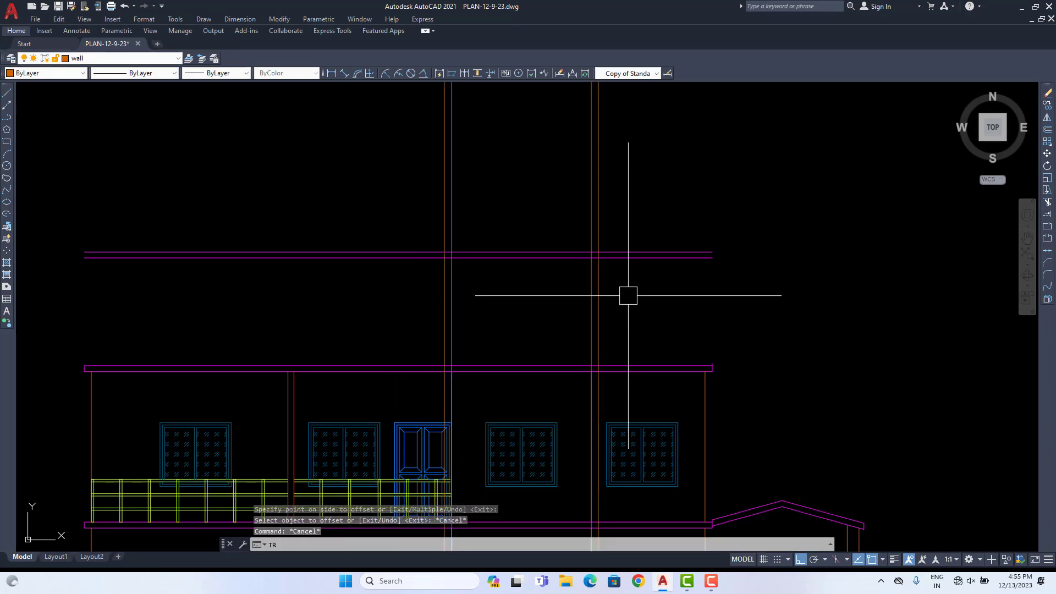
key(Return)
mouse_move(636, 198)
mouse_down()
mouse_move(420, 210)
mouse_move(371, 301)
mouse_up()
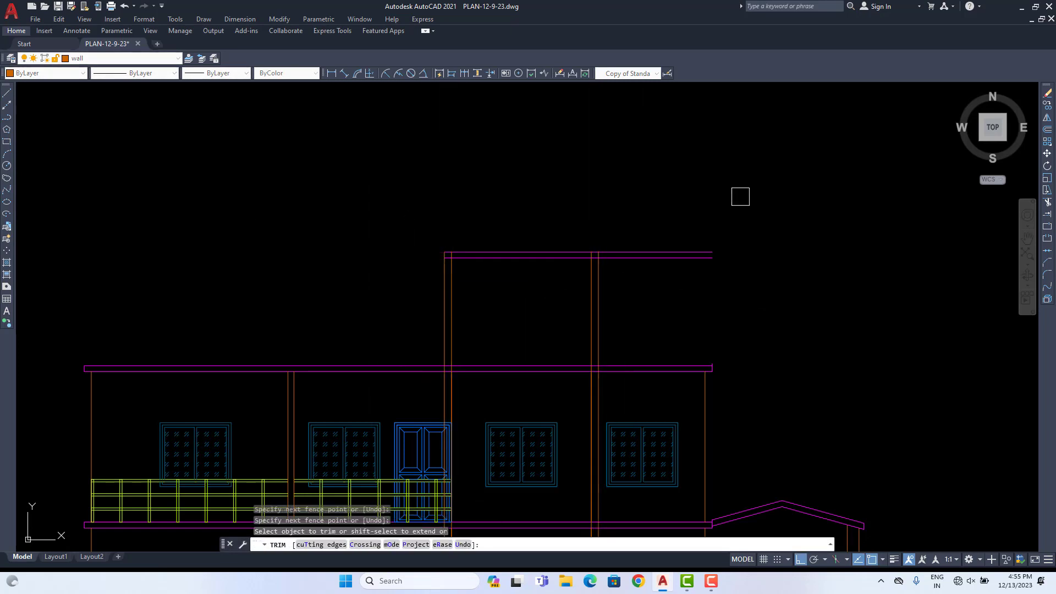
scroll(599, 372, up, 5)
scroll(608, 327, down, 8)
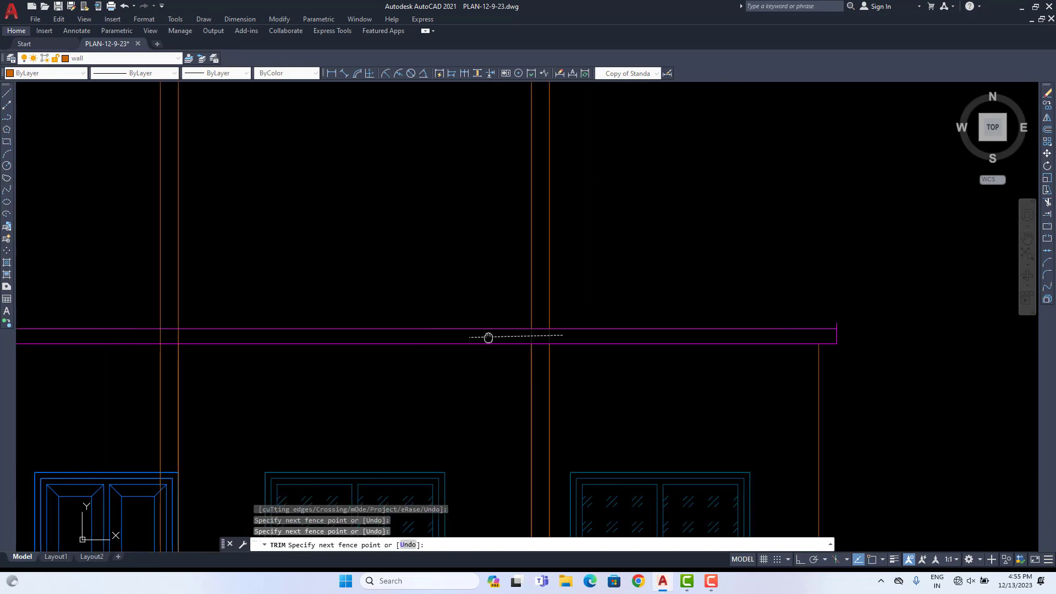
middle_drag(546, 281, 568, 184)
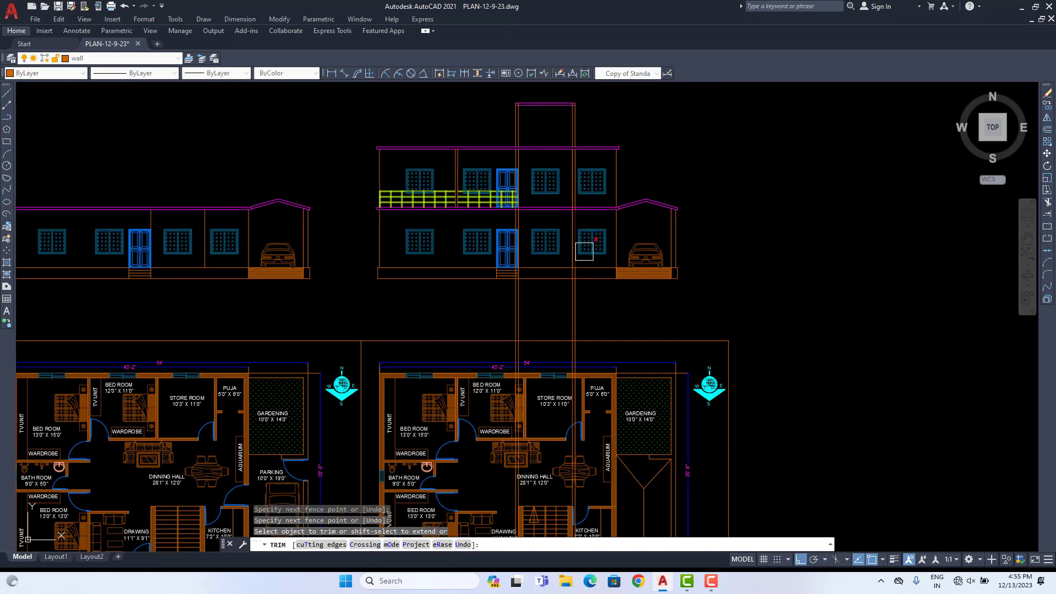
Step: Erase the four leftover vertical construction lines running down from the elevation across the floor plan
key(Escape)
click(615, 307)
click(477, 316)
key(Delete)
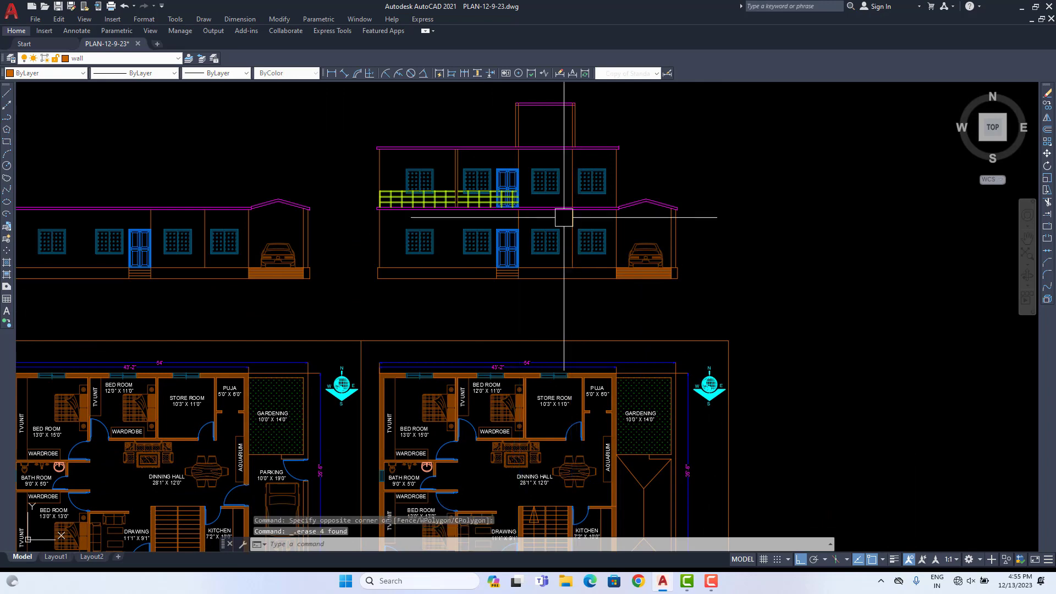
Step: Trim the overhang lines below the stair tower's roof slab and the wall lines inside the slab
scroll(550, 231, up, 6)
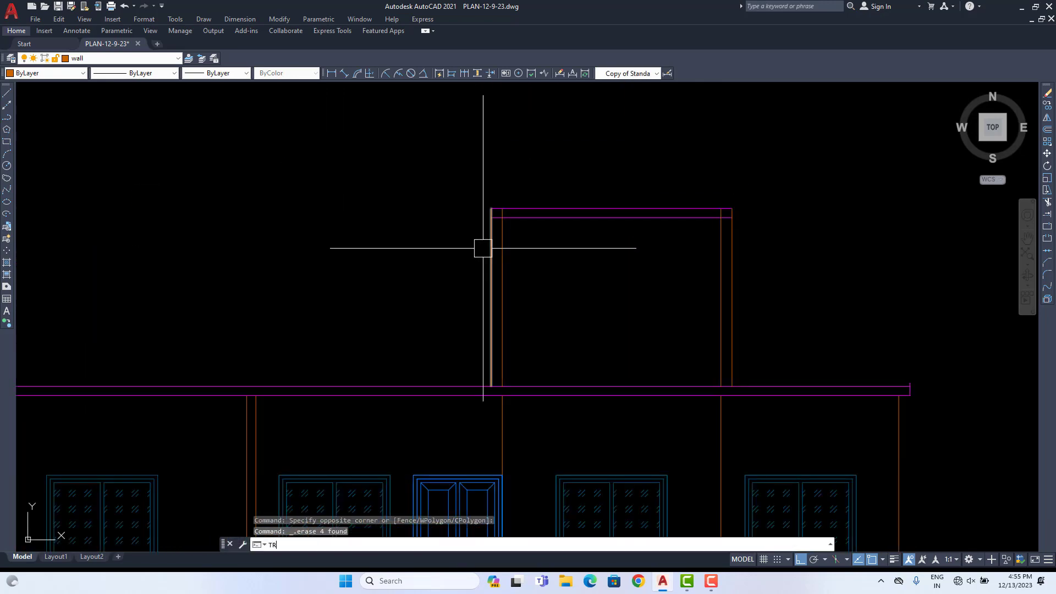
text(tr)
key(Return)
click(492, 254)
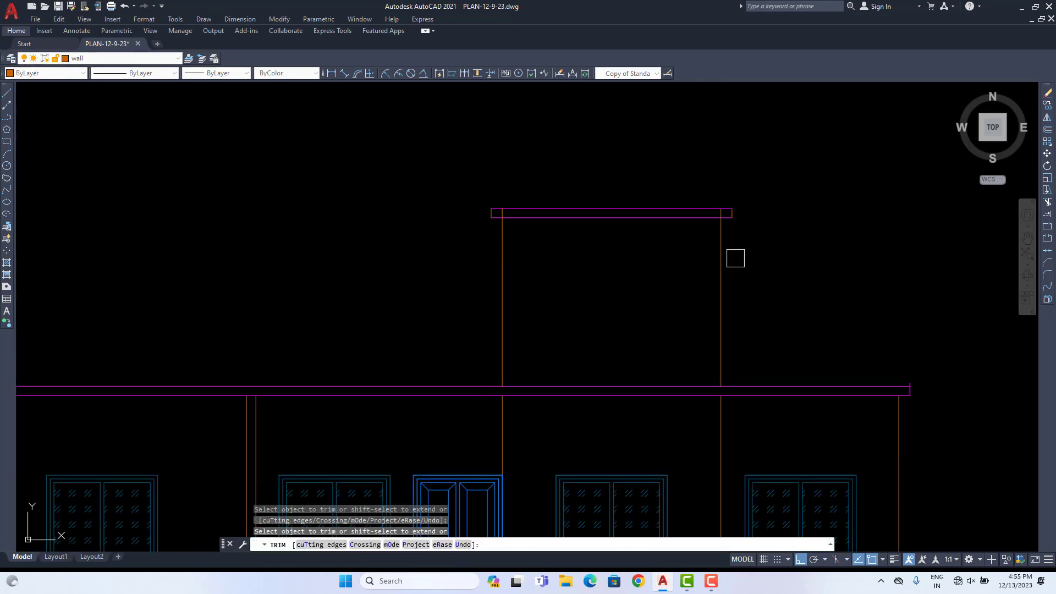
scroll(735, 258, up, 5)
scroll(707, 198, down, 3)
scroll(650, 222, up, 2)
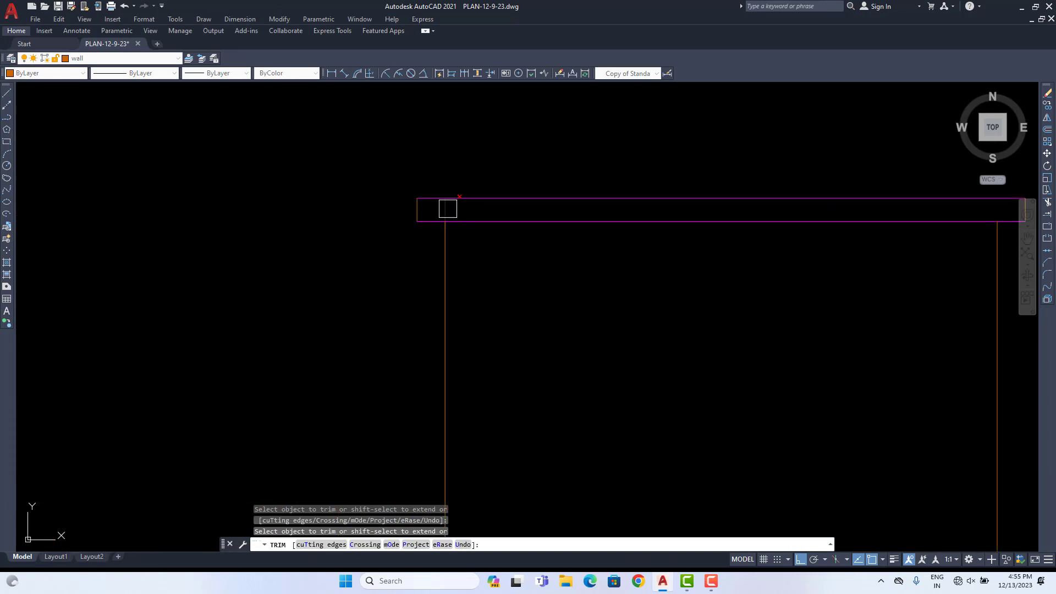
scroll(448, 208, down, 6)
click(592, 373)
key(Escape)
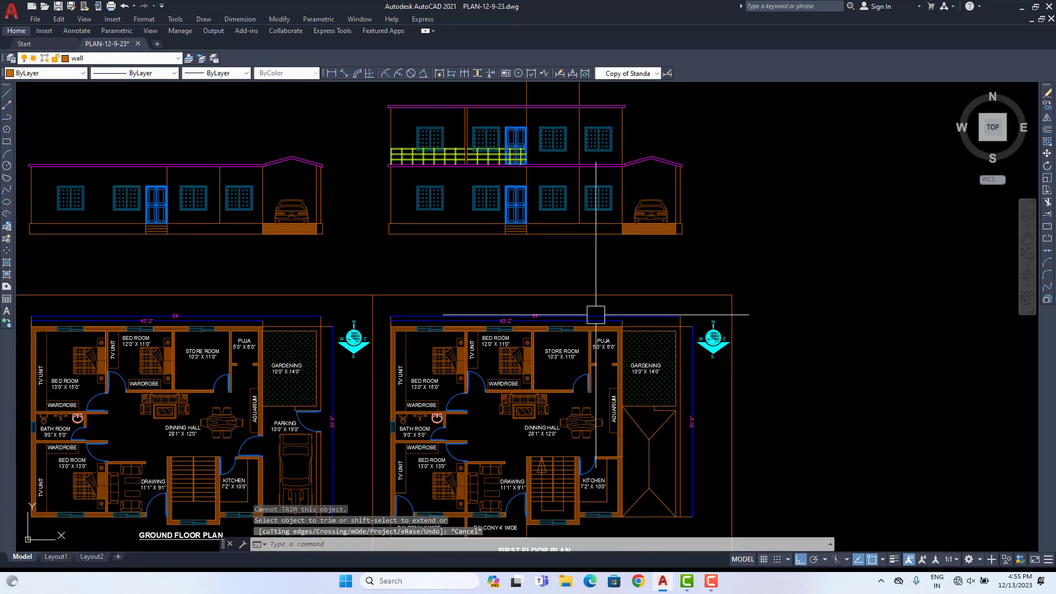
Step: Copy the upper-floor window below the stair tower straight up, using the tower wall's lower end and midpoint as reference points
scroll(544, 165, up, 4)
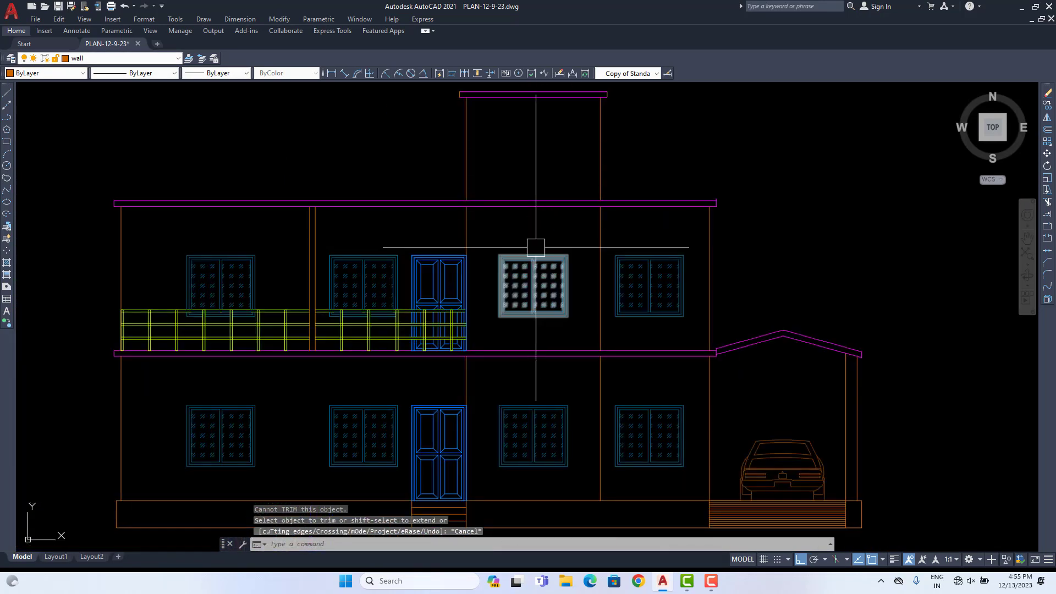
click(535, 248)
text(co)
key(Return)
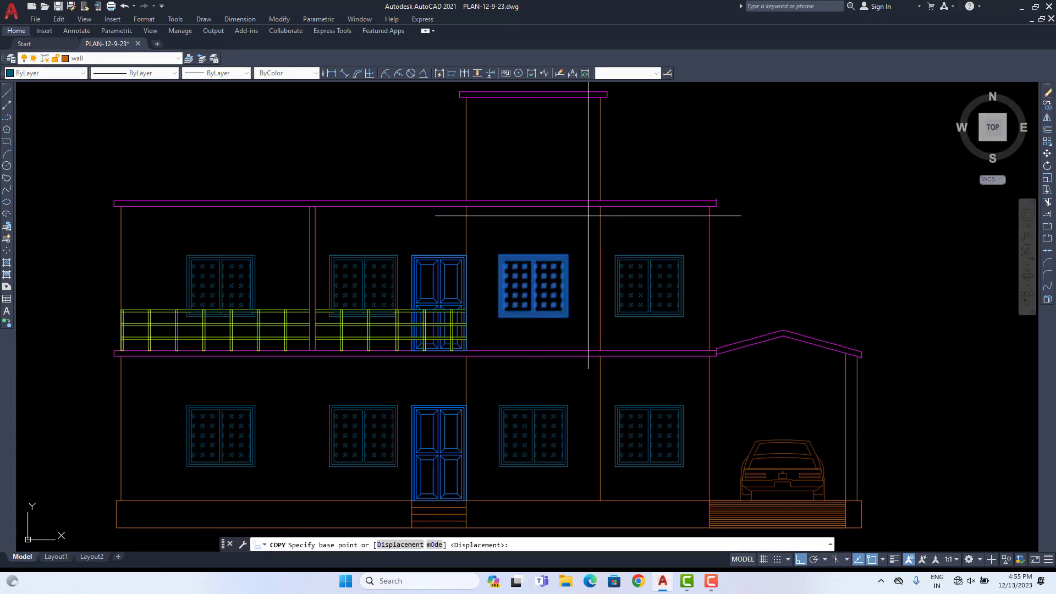
click(601, 206)
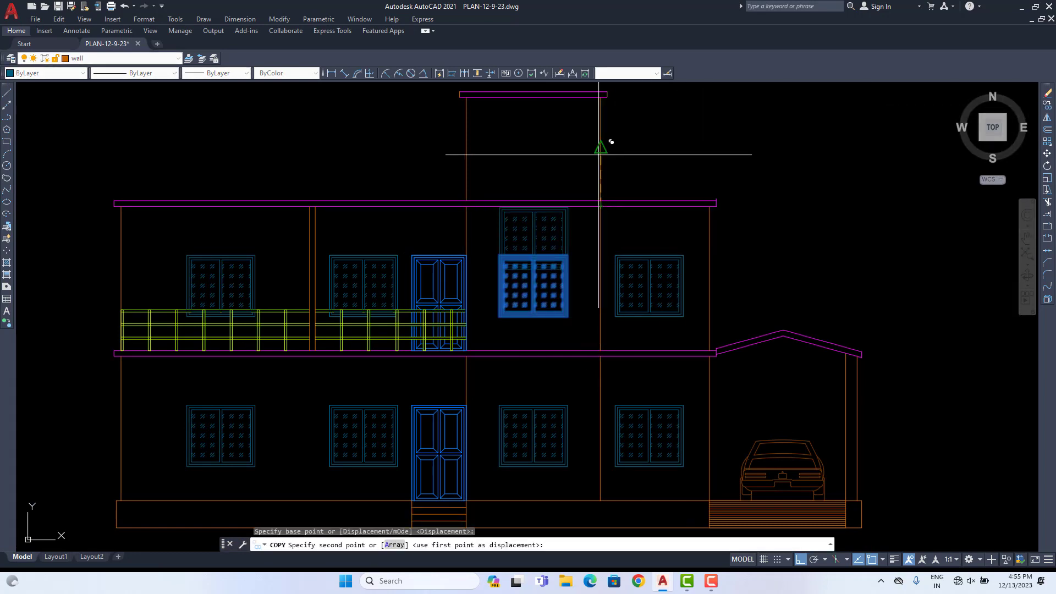
scroll(587, 141, up, 2)
click(578, 197)
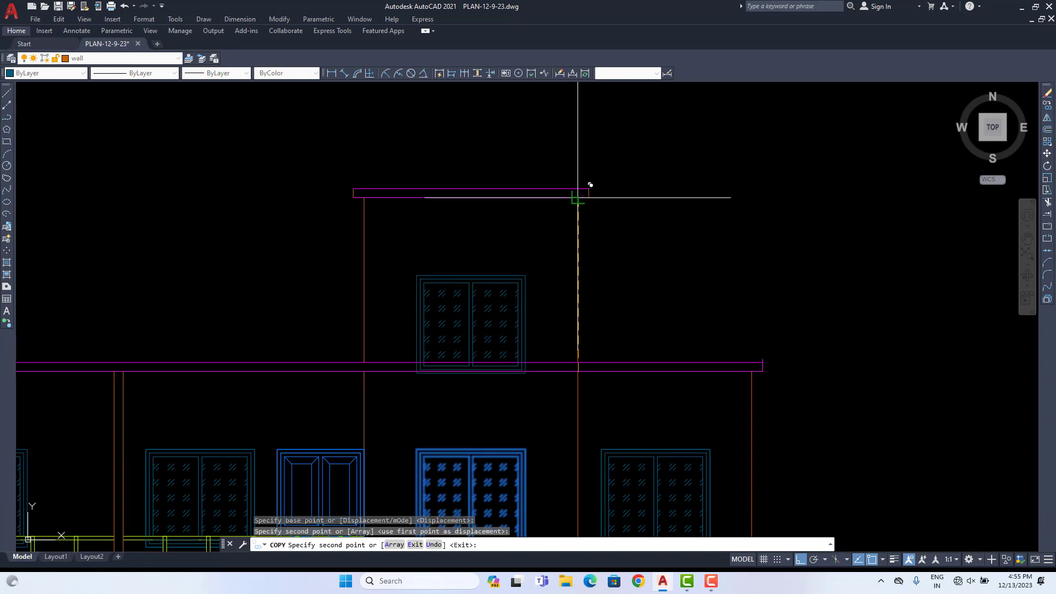
right_click(578, 161)
click(596, 169)
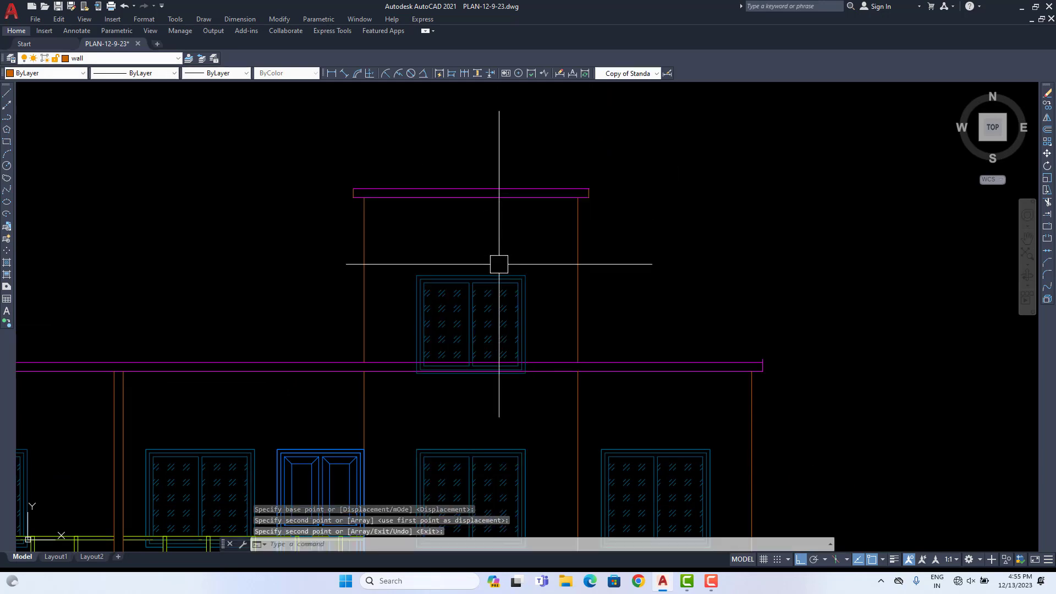
click(490, 292)
click(1048, 154)
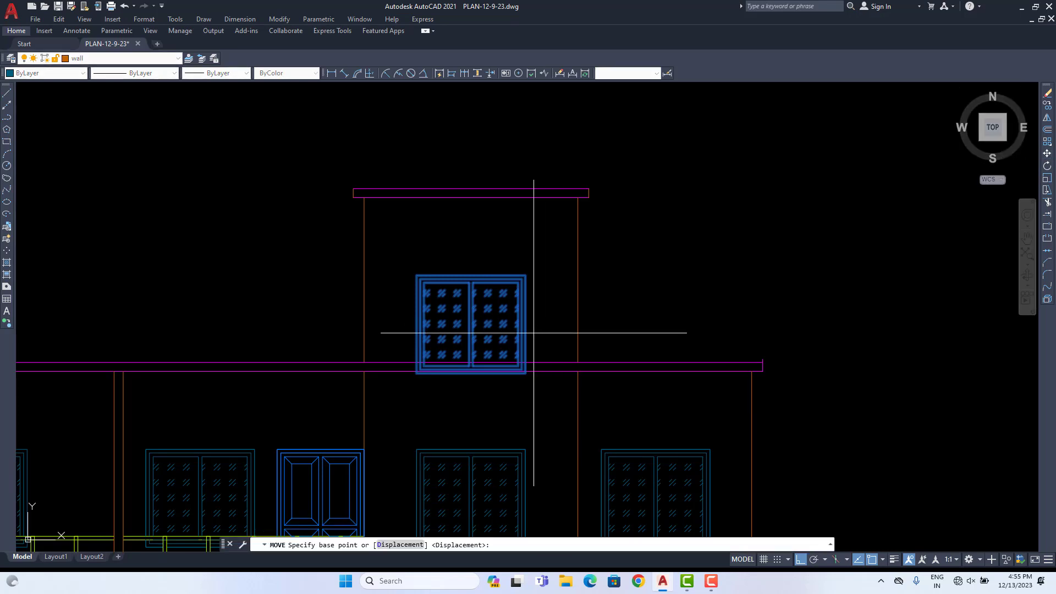
key(Escape)
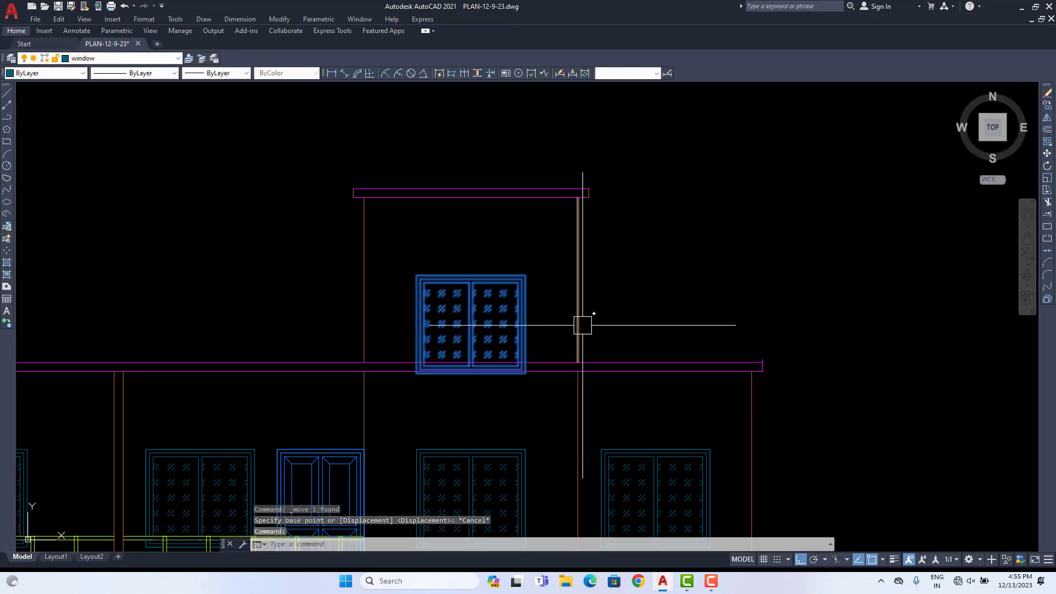
key(Escape)
Step: Draw a horizontal guide line from the midpoint of the stair tower's right wall across the tower
text(l)
key(Return)
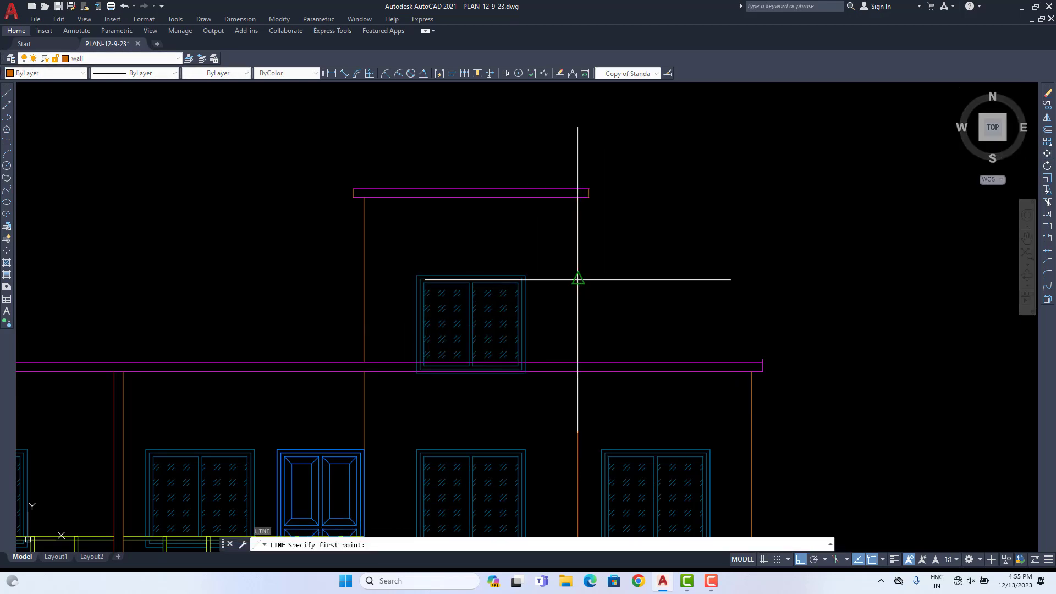
click(282, 280)
key(Escape)
Step: Move the tower window up so its side midpoint sits on the guide line, and erase the guide line
click(417, 309)
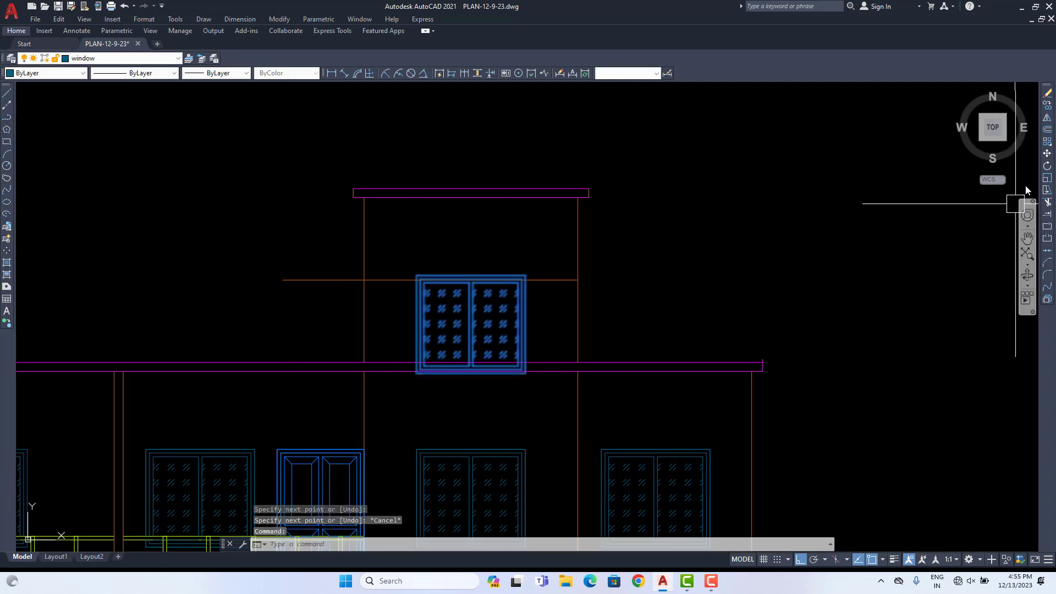
click(1047, 156)
scroll(605, 272, up, 2)
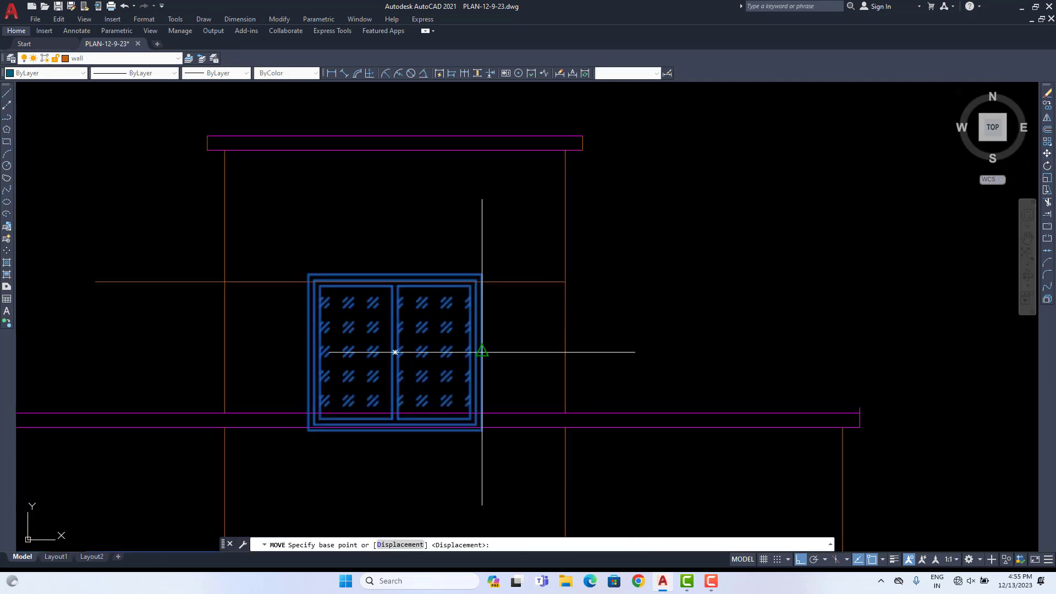
click(482, 352)
click(484, 282)
click(517, 267)
click(500, 326)
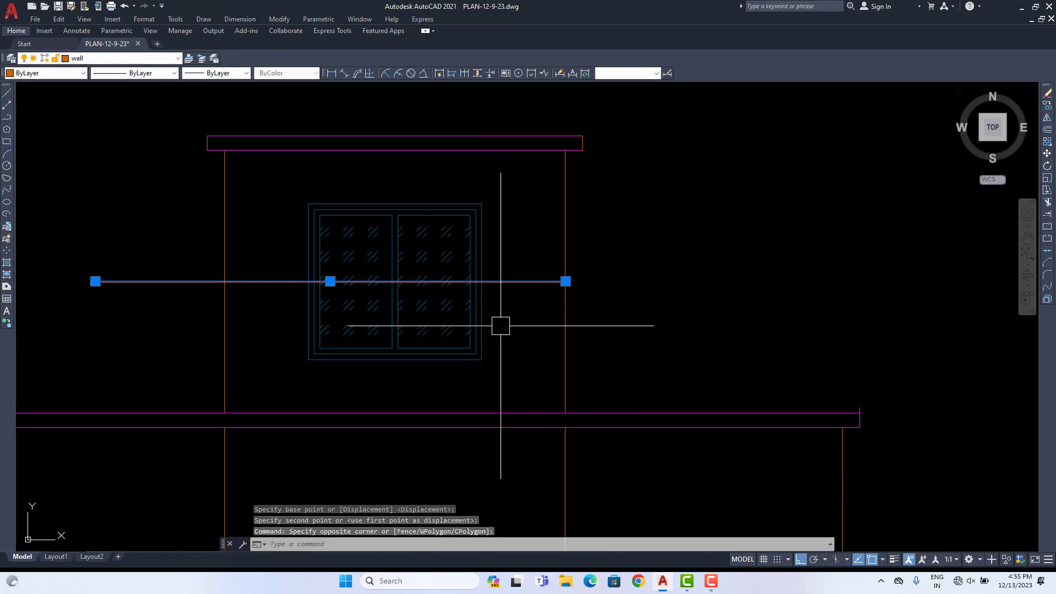
key(Delete)
Step: Erase the single-storey elevation beside the two-storey front elevation
scroll(497, 330, down, 5)
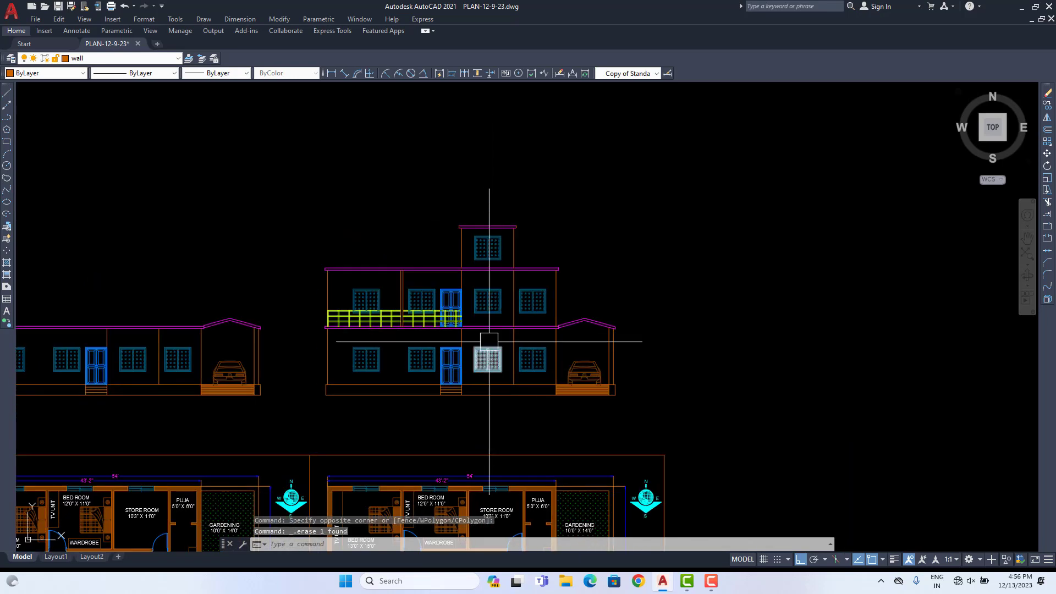
scroll(482, 337, up, 2)
scroll(471, 335, down, 2)
middle_drag(458, 337, 605, 314)
click(465, 238)
click(131, 376)
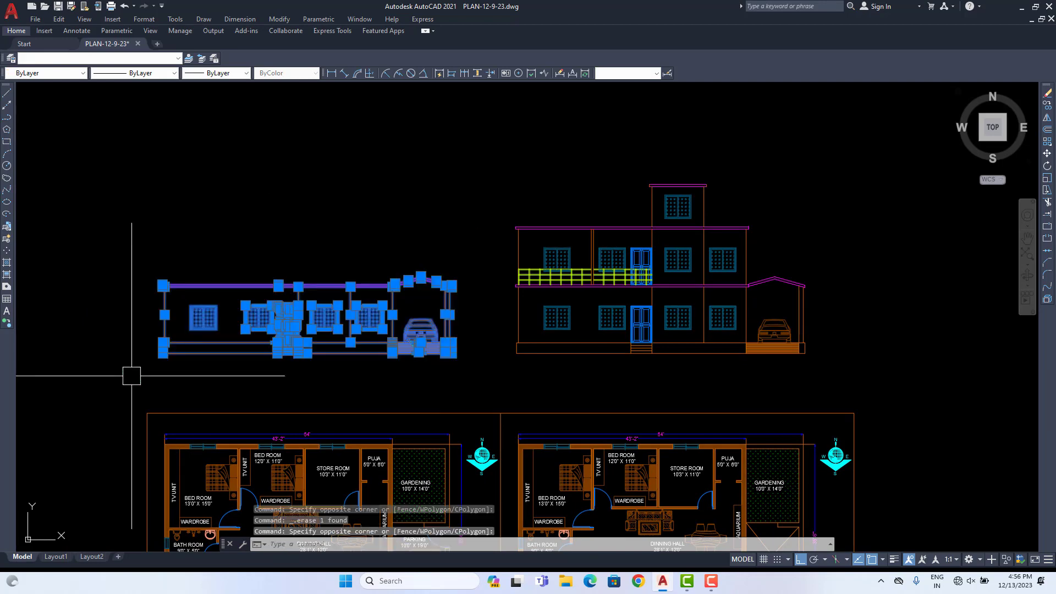
click(1047, 93)
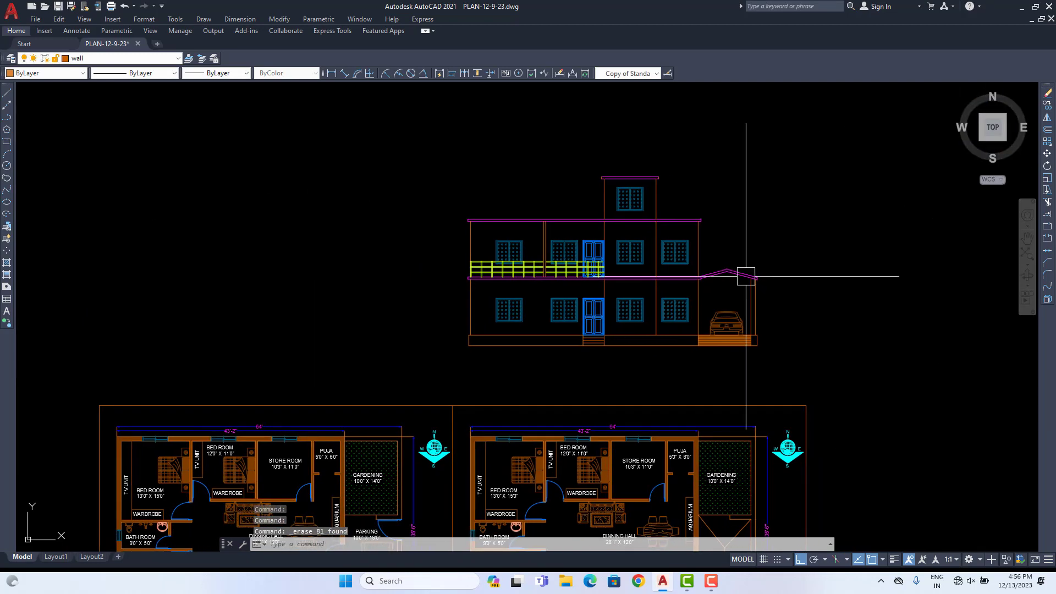
Step: Compare the two-storey front elevation with the floor plans, examining the doors and windows along the first-floor balconies
scroll(719, 284, up, 2)
scroll(580, 281, down, 4)
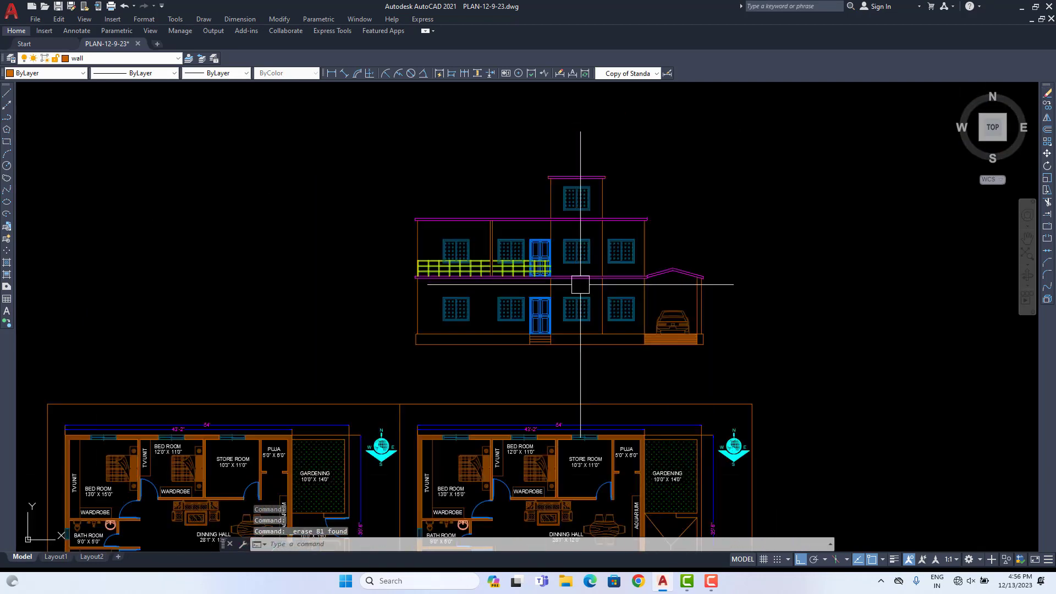
scroll(538, 384, up, 2)
middle_drag(441, 137, 412, 254)
scroll(412, 171, up, 2)
scroll(412, 146, down, 2)
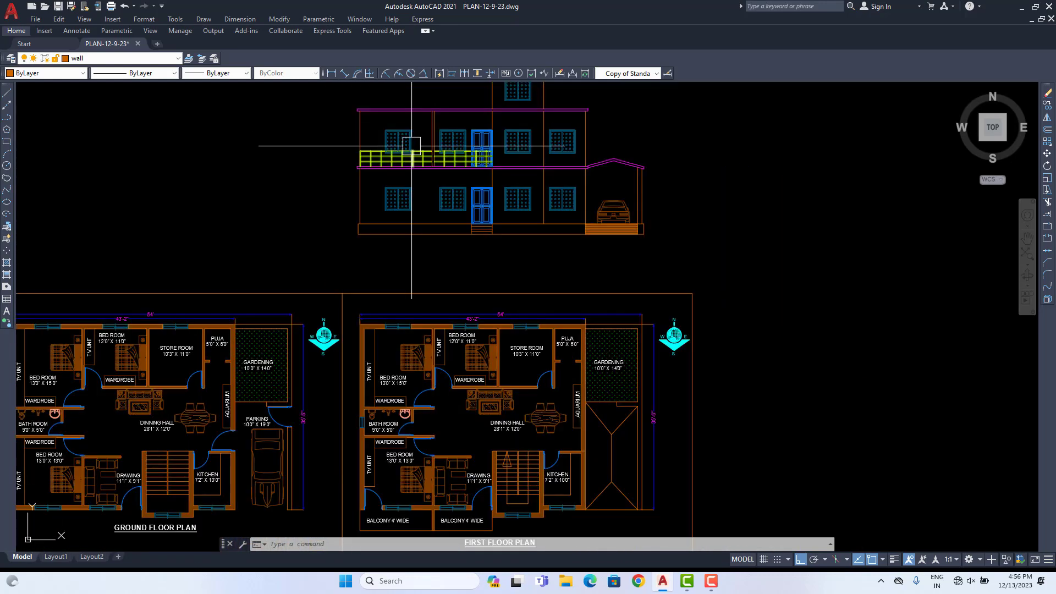
middle_drag(405, 407, 451, 335)
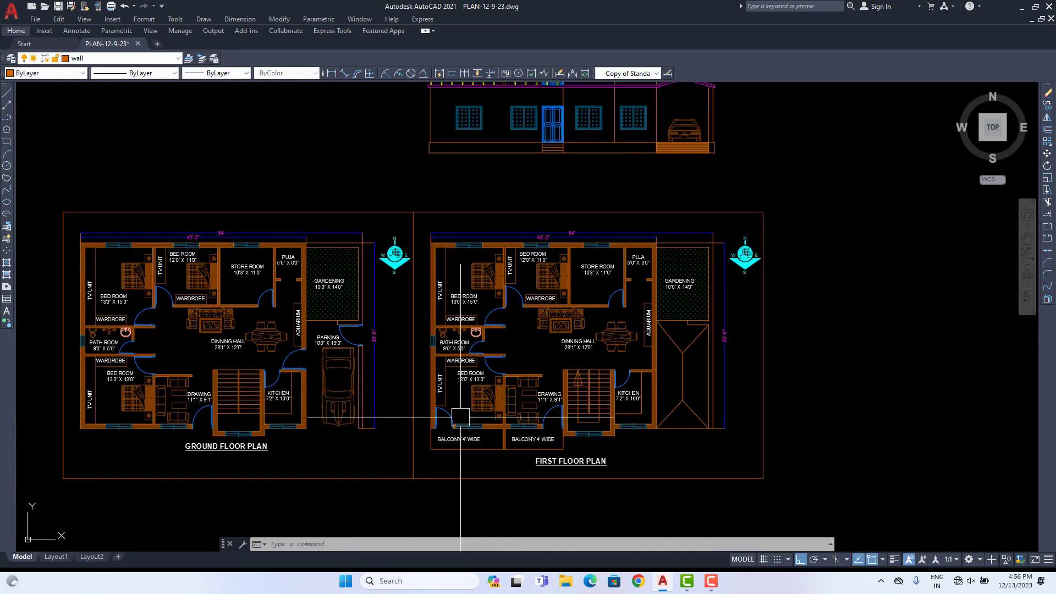
scroll(434, 407, up, 2)
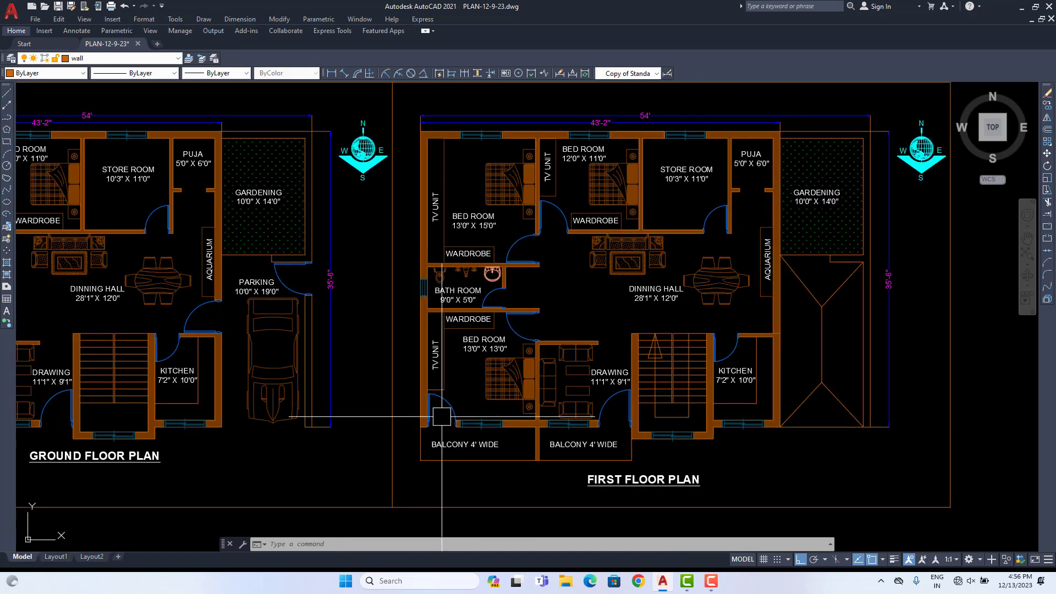
scroll(441, 417, down, 2)
middle_drag(490, 213, 467, 288)
scroll(467, 287, up, 2)
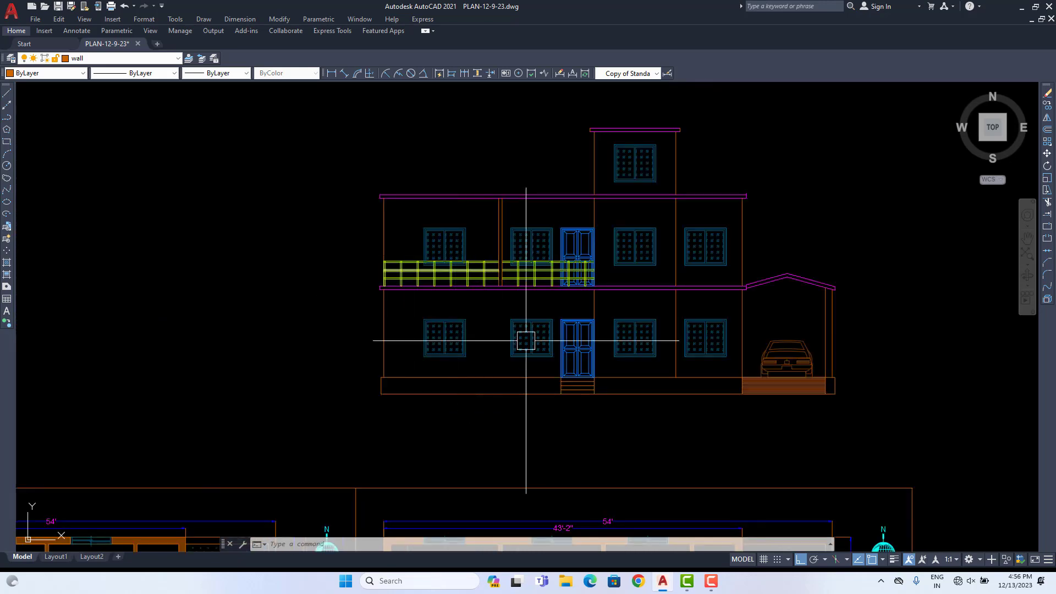
scroll(526, 341, down, 2)
middle_drag(526, 340, 506, 239)
scroll(495, 341, up, 2)
scroll(590, 381, up, 1)
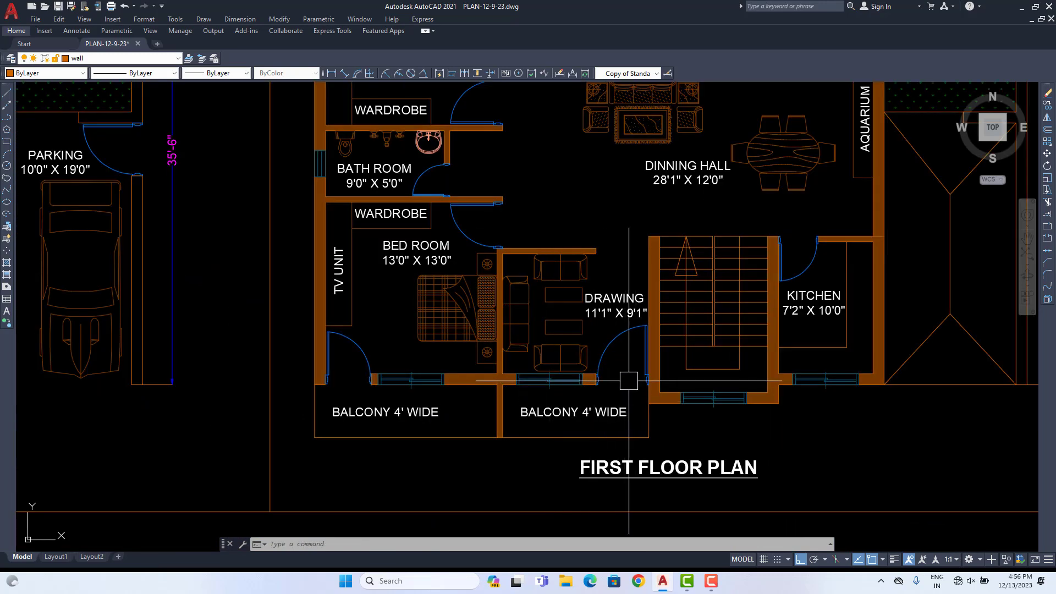
scroll(629, 381, up, 2)
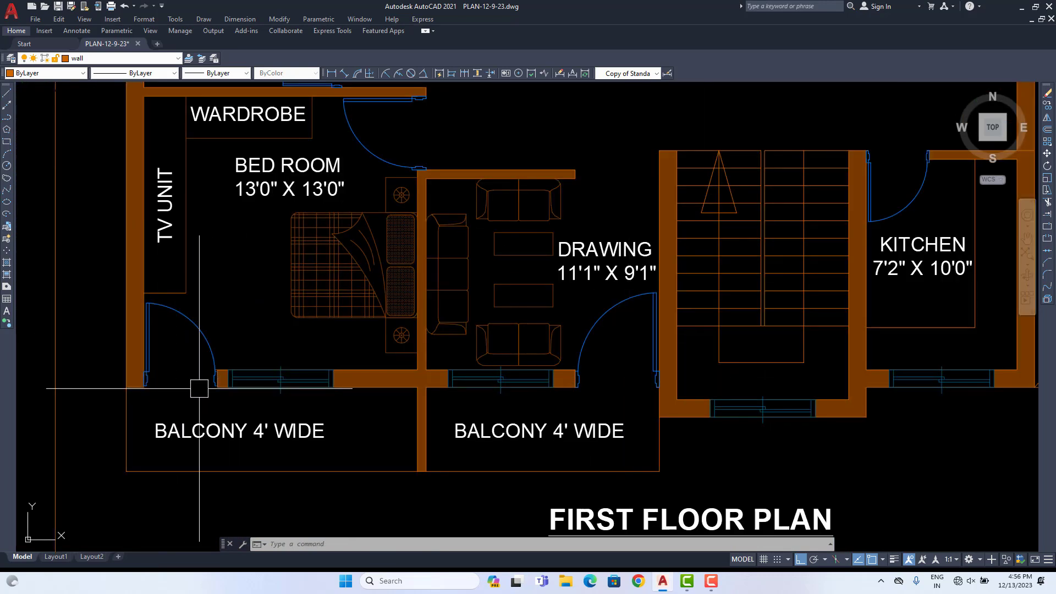
Step: Measure the width of the front bedroom's balcony door opening in the first floor plan with a linear dimension
middle_drag(195, 386, 304, 400)
click(332, 74)
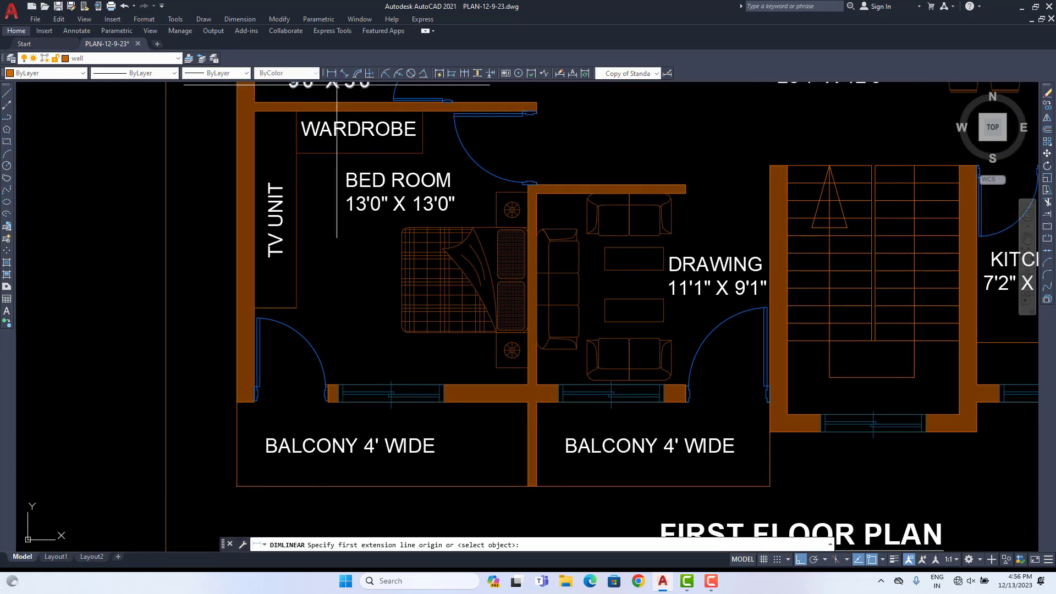
scroll(275, 380, up, 2)
click(237, 419)
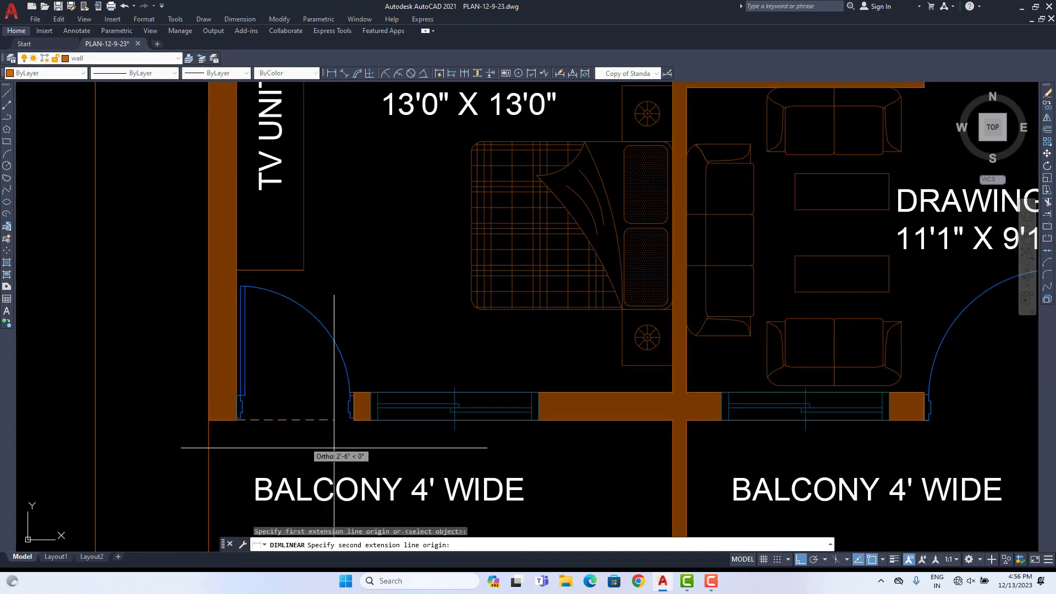
click(353, 419)
scroll(354, 419, down, 5)
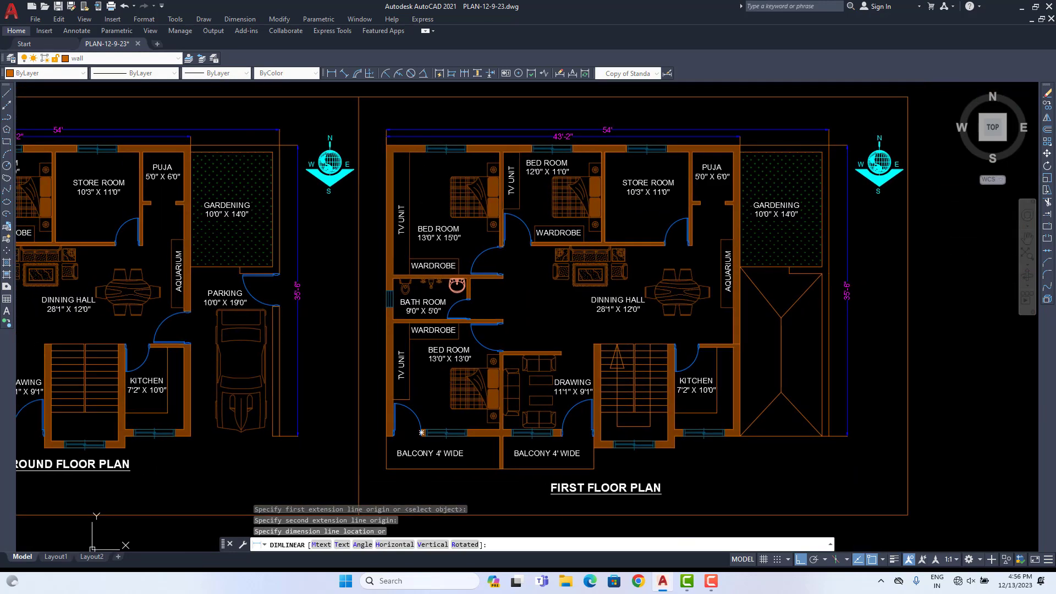
key(Escape)
Step: Make A-Door the current layer and draw vertical construction lines through both jambs of the front bedroom's balcony door opening in the first floor plan
click(150, 59)
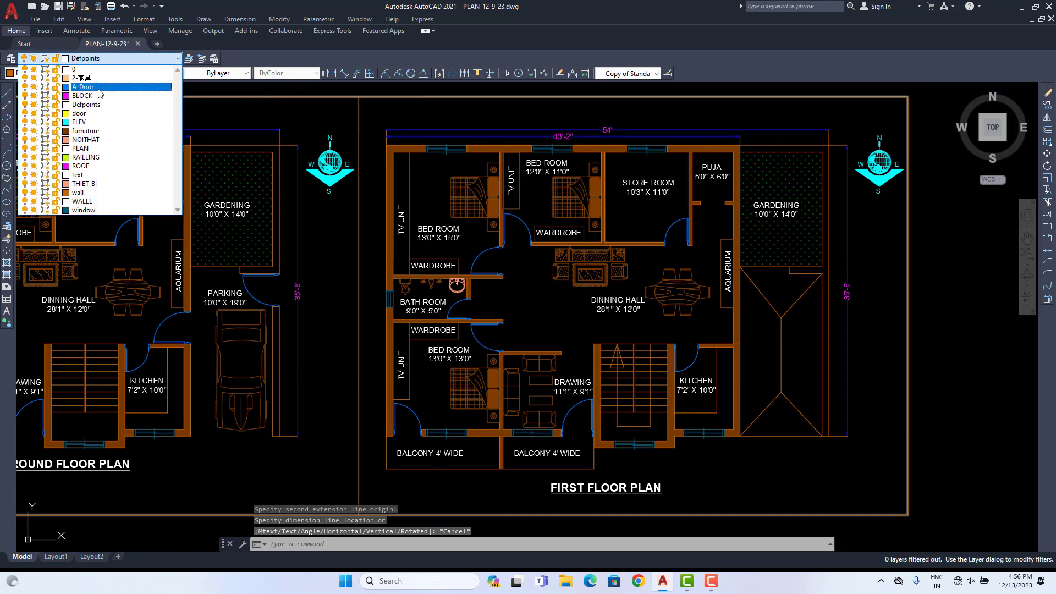
click(83, 87)
text(XL)
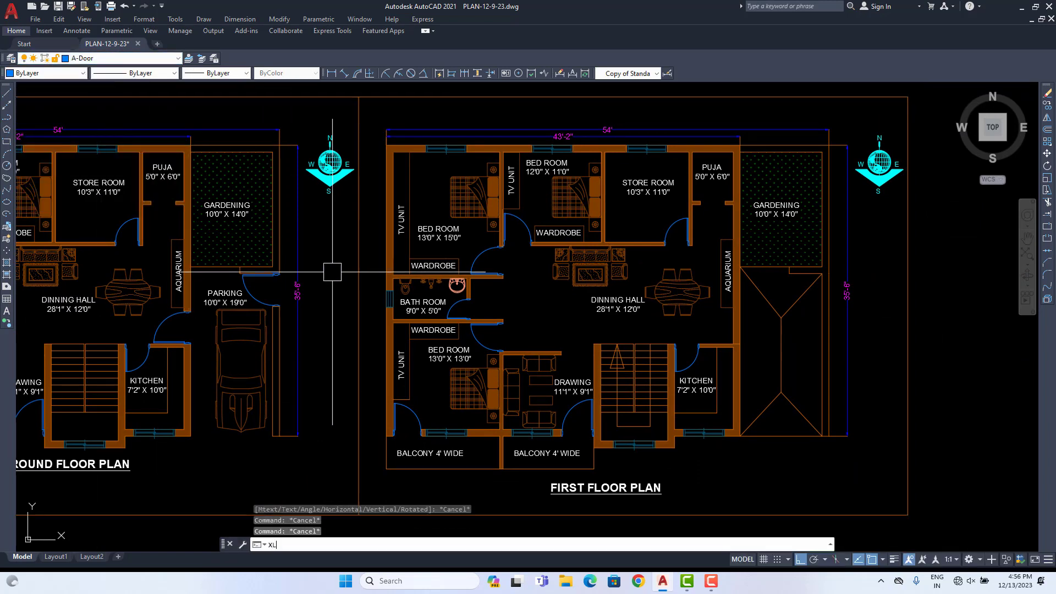
key(Return)
text(V)
key(Return)
scroll(497, 406, up, 6)
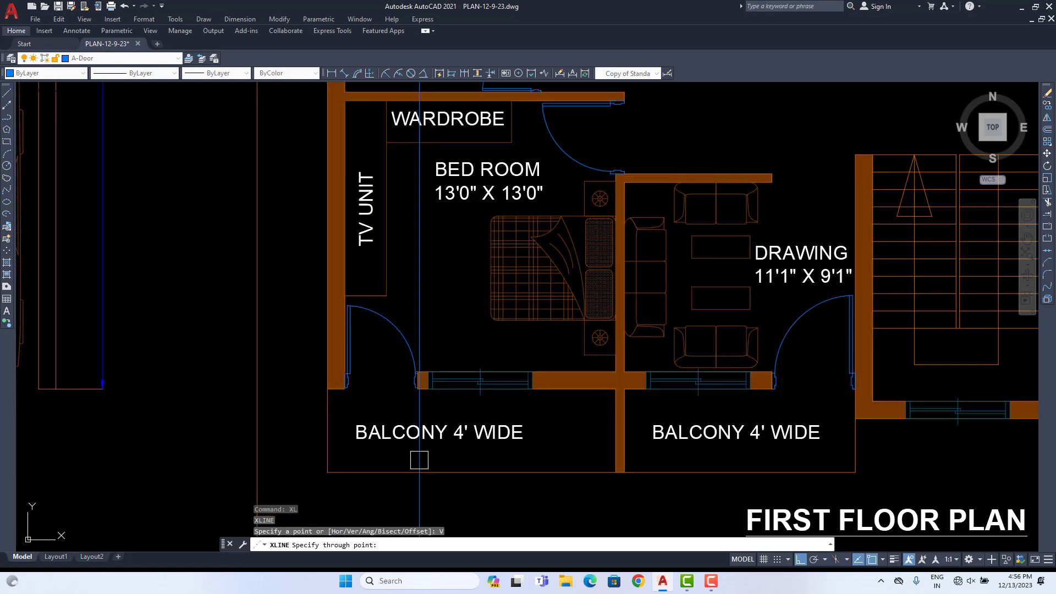
click(362, 369)
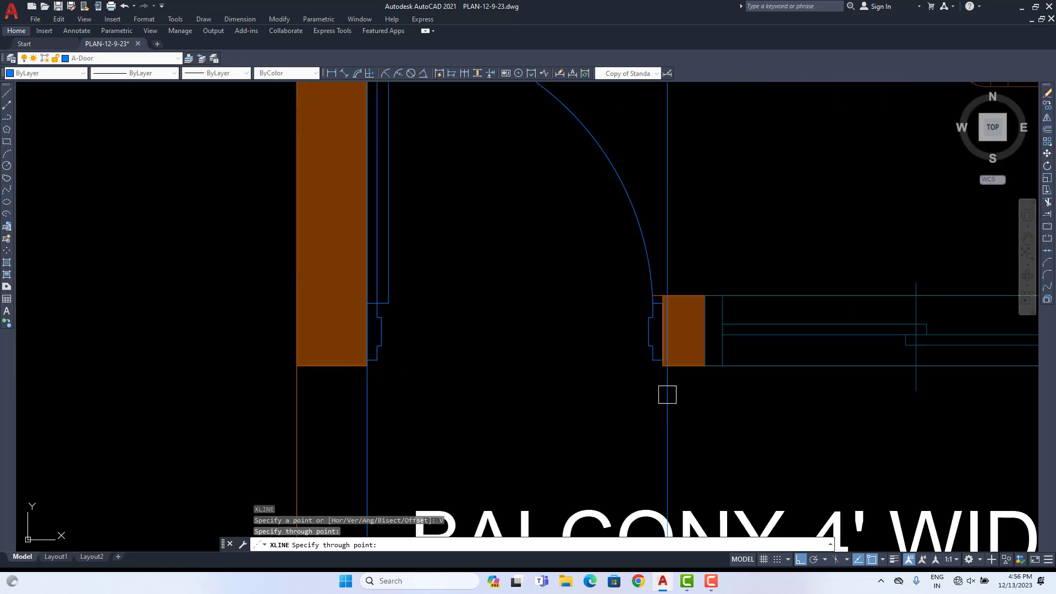
click(663, 365)
scroll(663, 365, down, 8)
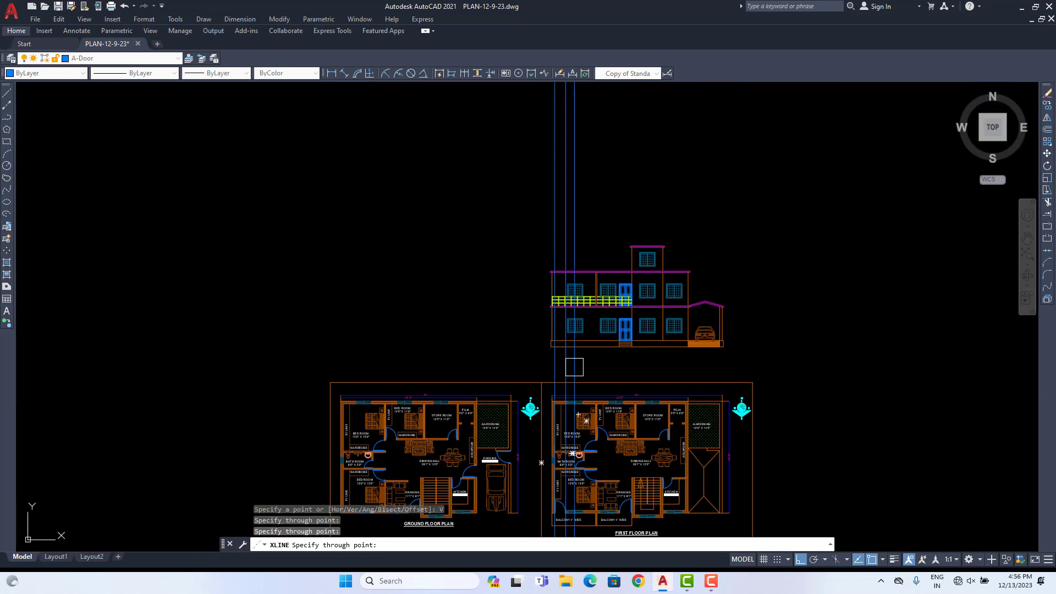
scroll(572, 312, up, 5)
scroll(540, 295, down, 2)
scroll(514, 291, up, 4)
key(Escape)
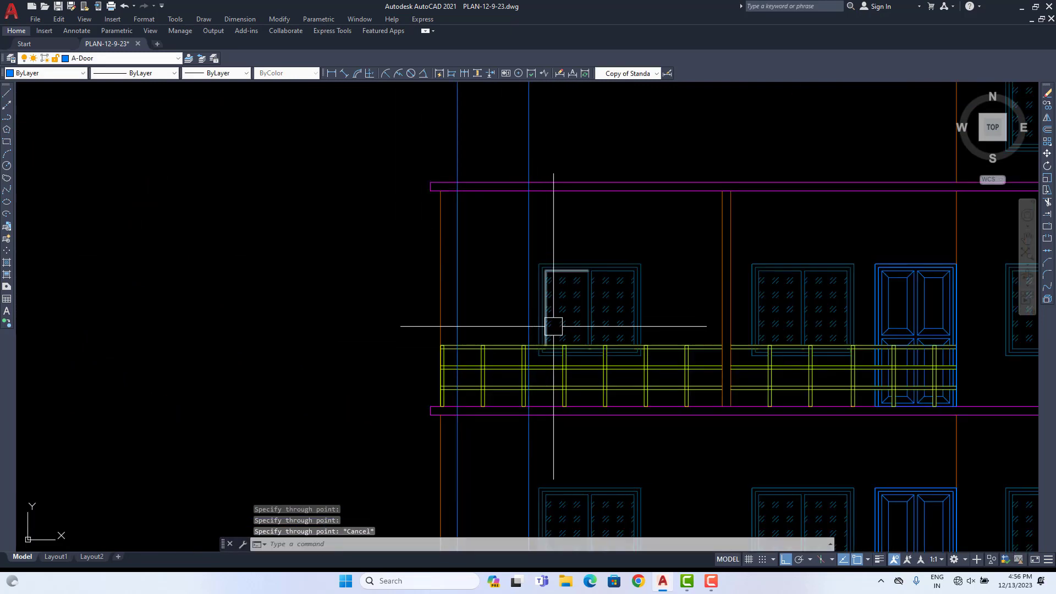
Step: Copy the ground-floor entrance door horizontally into the empty space to the left of the front elevation
scroll(553, 326, down, 1)
scroll(852, 270, up, 1)
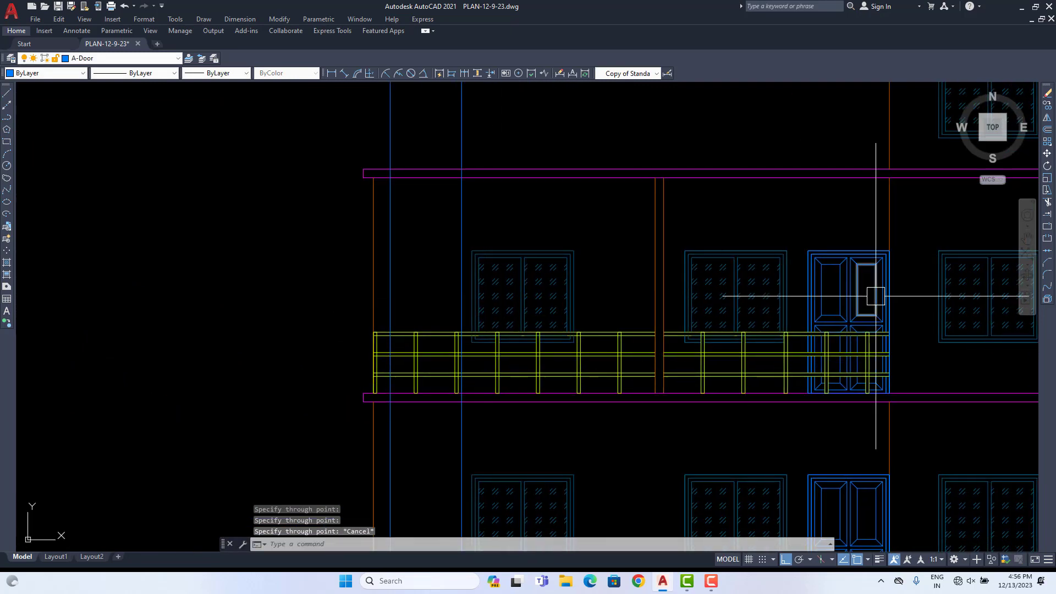
click(798, 237)
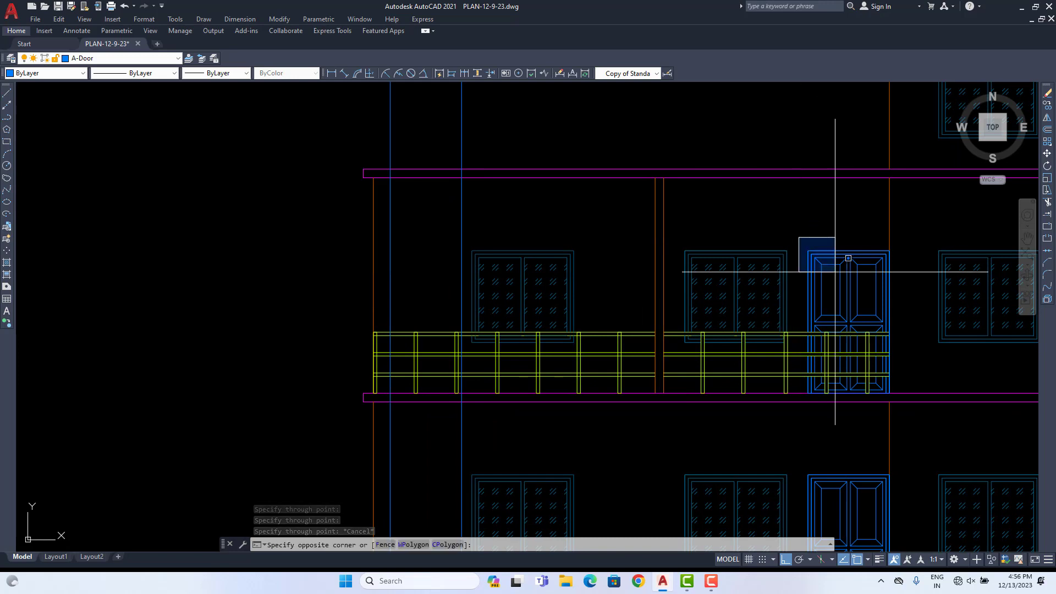
click(820, 414)
middle_drag(838, 486, 782, 317)
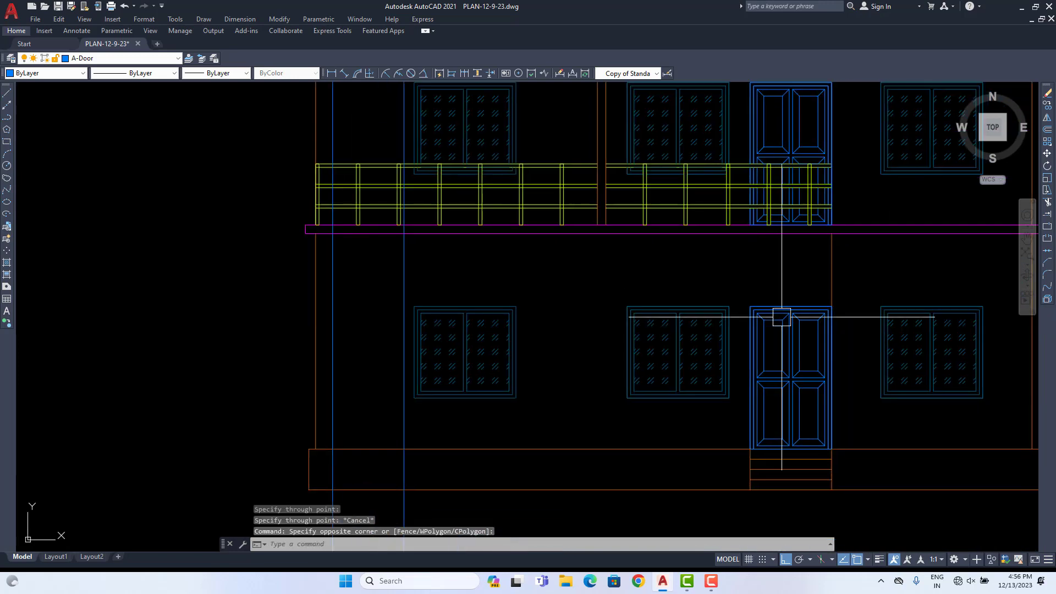
click(746, 291)
click(857, 452)
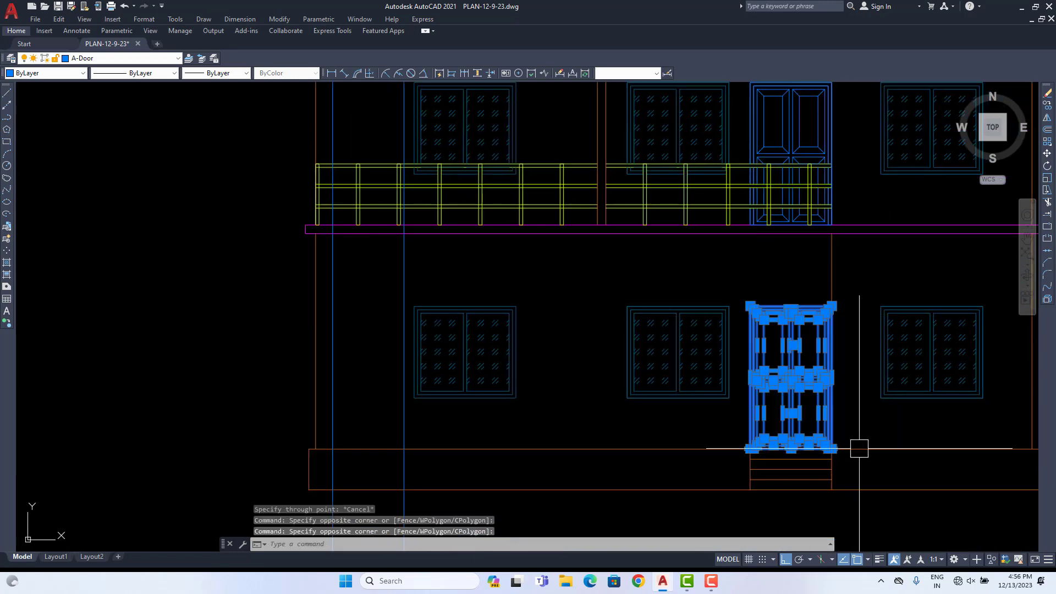
click(1047, 116)
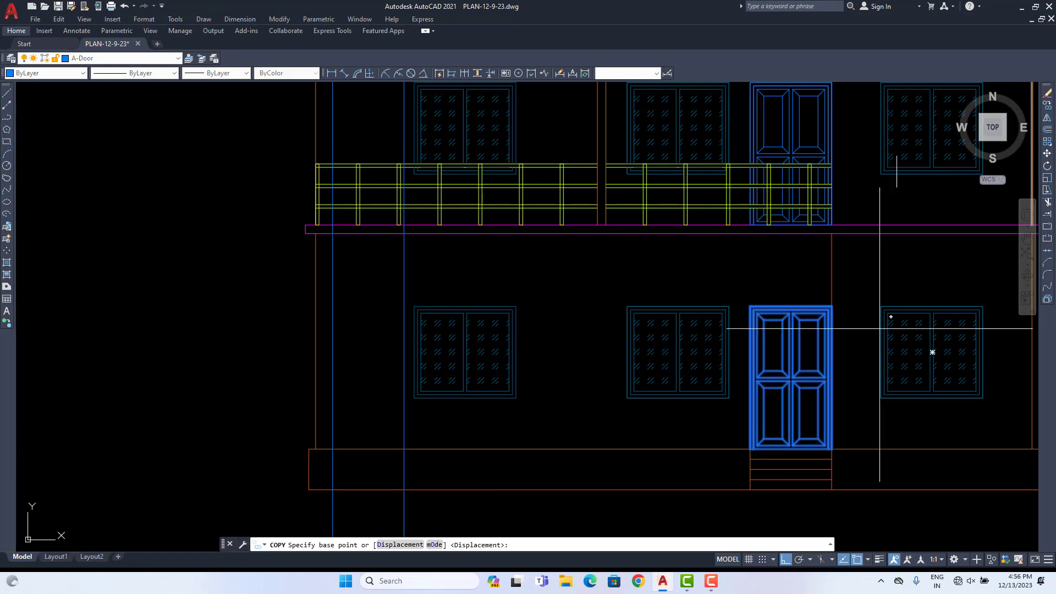
click(792, 412)
middle_drag(632, 399, 890, 388)
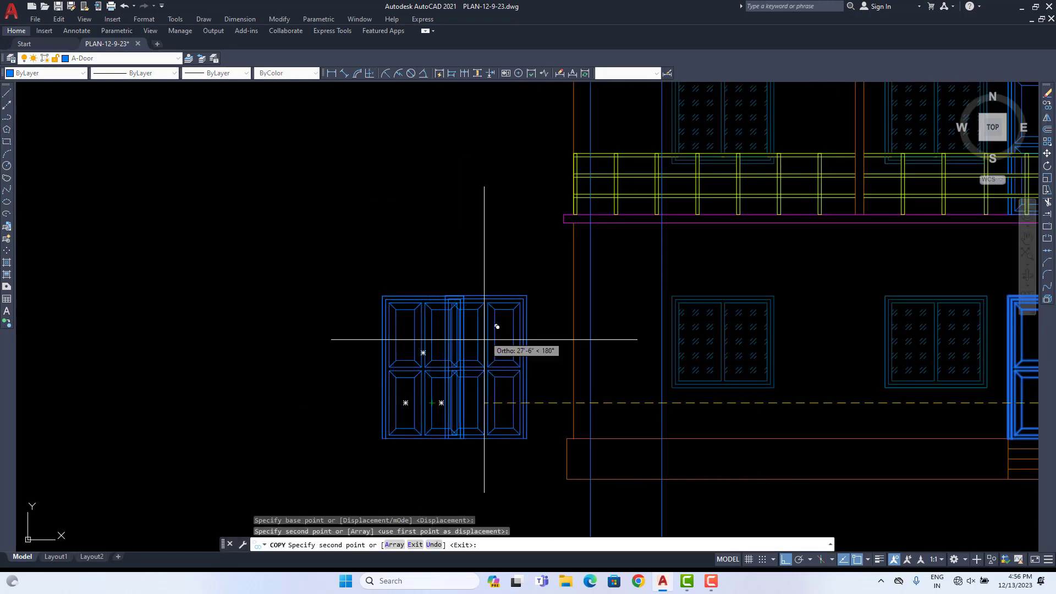
key(Escape)
Step: Convert all the lines of the copied door beside the elevation into a single block
click(492, 271)
click(364, 474)
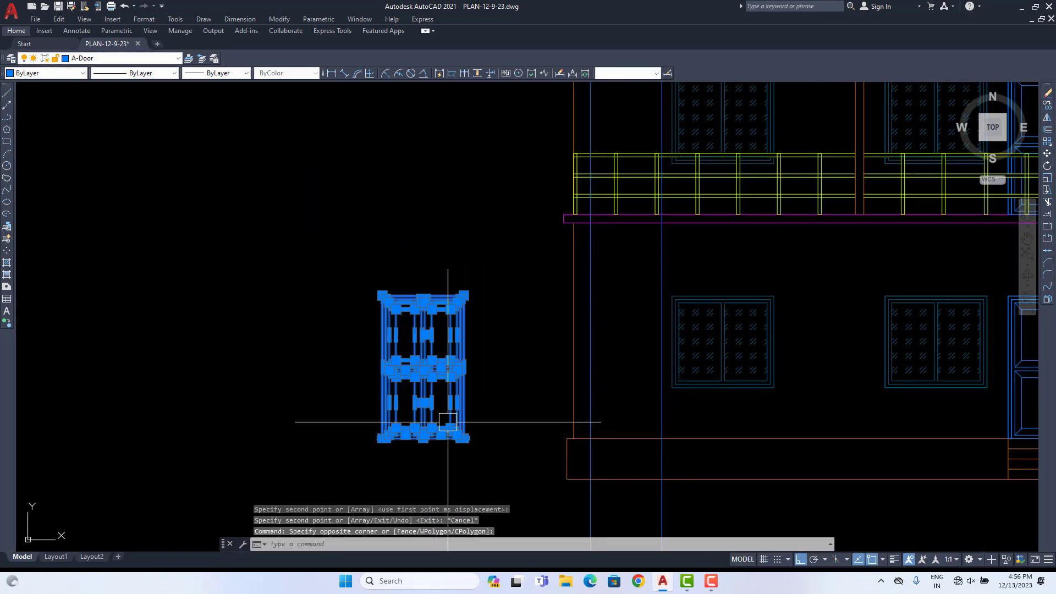
text(b)
key(Return)
text(EARASDFA)
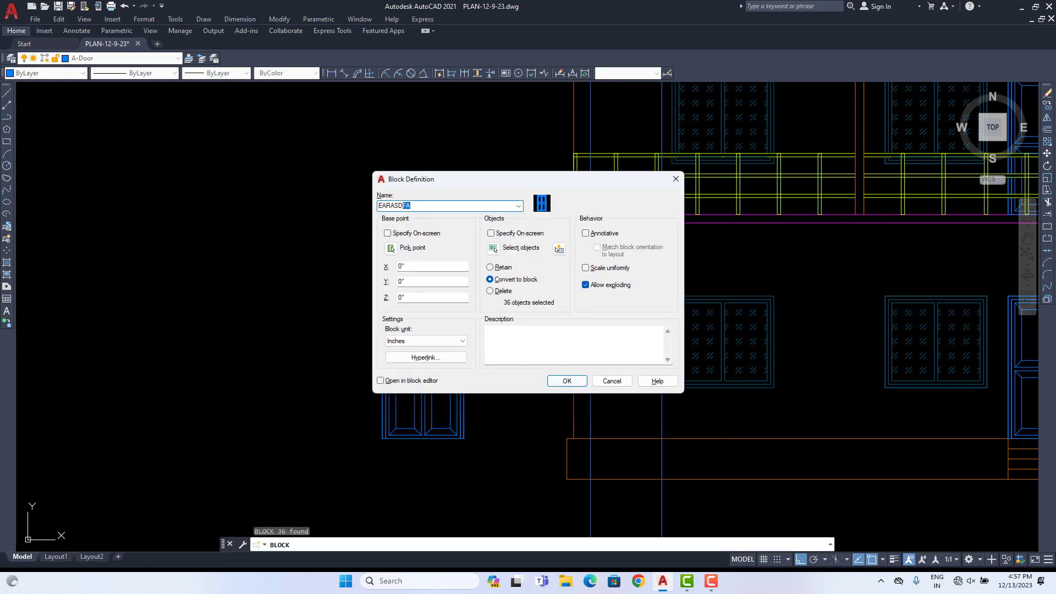
text(DOOR)
click(570, 382)
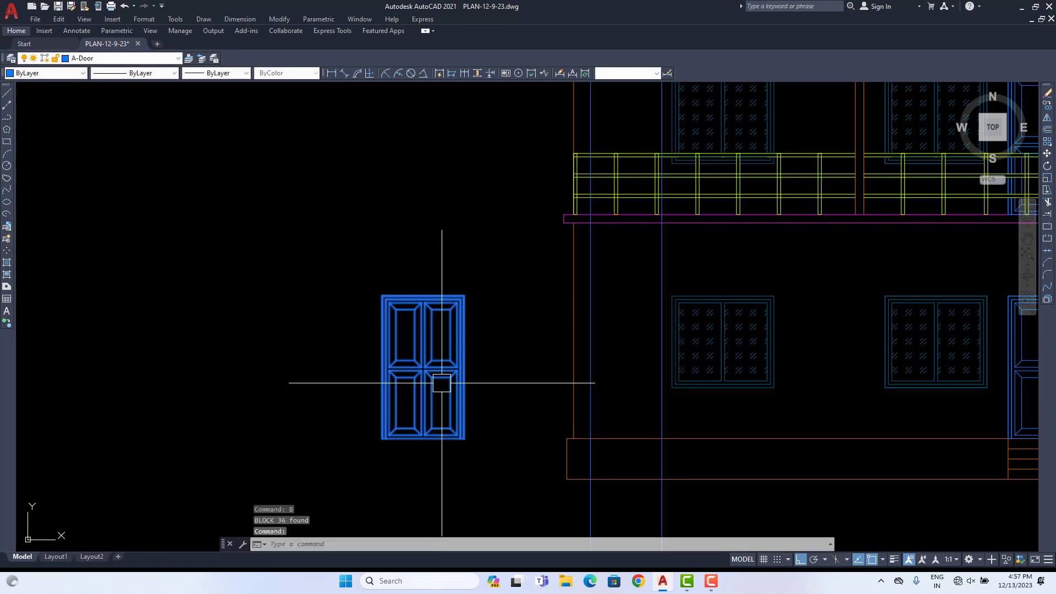
Step: Move the door block by its bottom midpoint onto the first-floor slab's top edge, midway between the two construction lines
middle_drag(1028, 251, 972, 260)
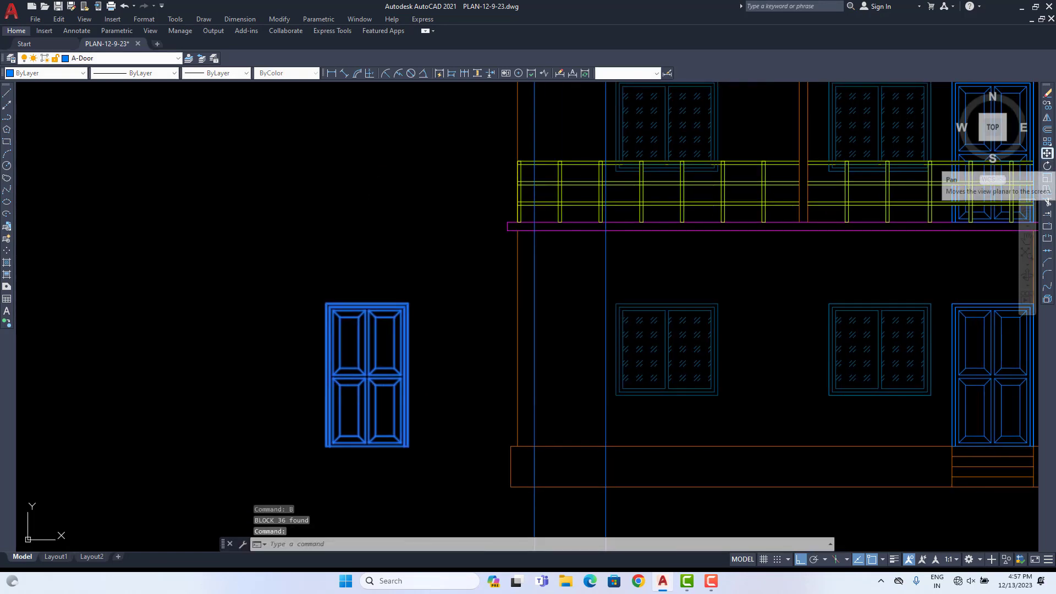
click(1046, 153)
scroll(312, 449, up, 6)
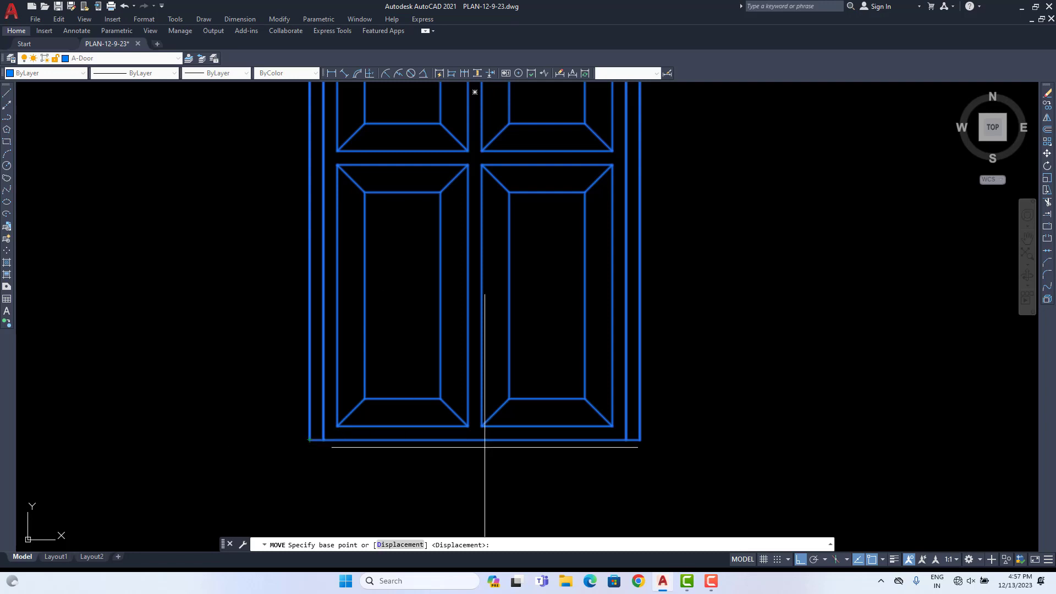
click(483, 439)
scroll(536, 408, down, 4)
scroll(550, 408, up, 5)
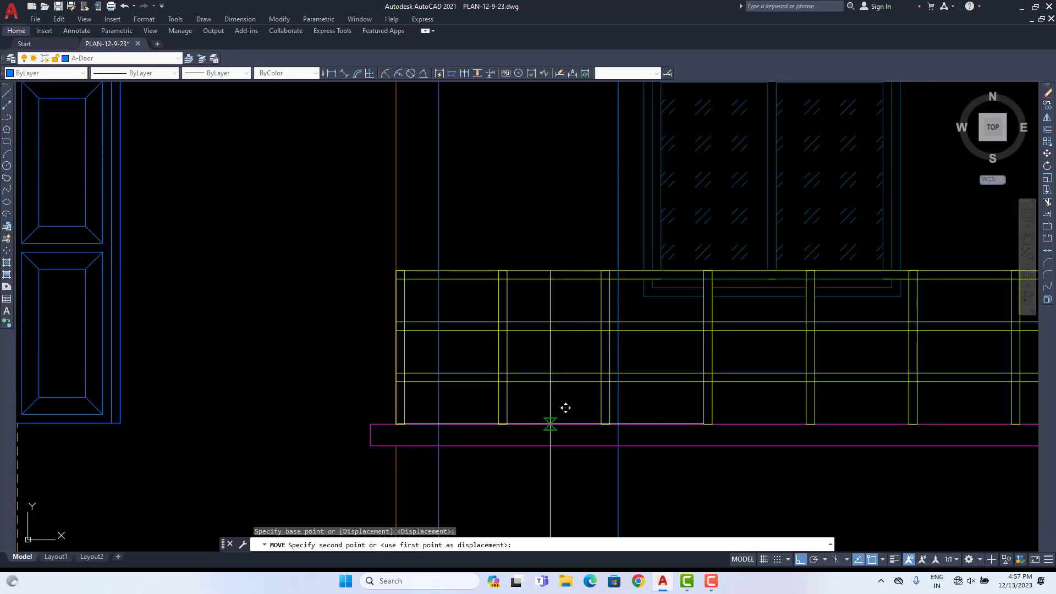
middle_drag(546, 407, 537, 330)
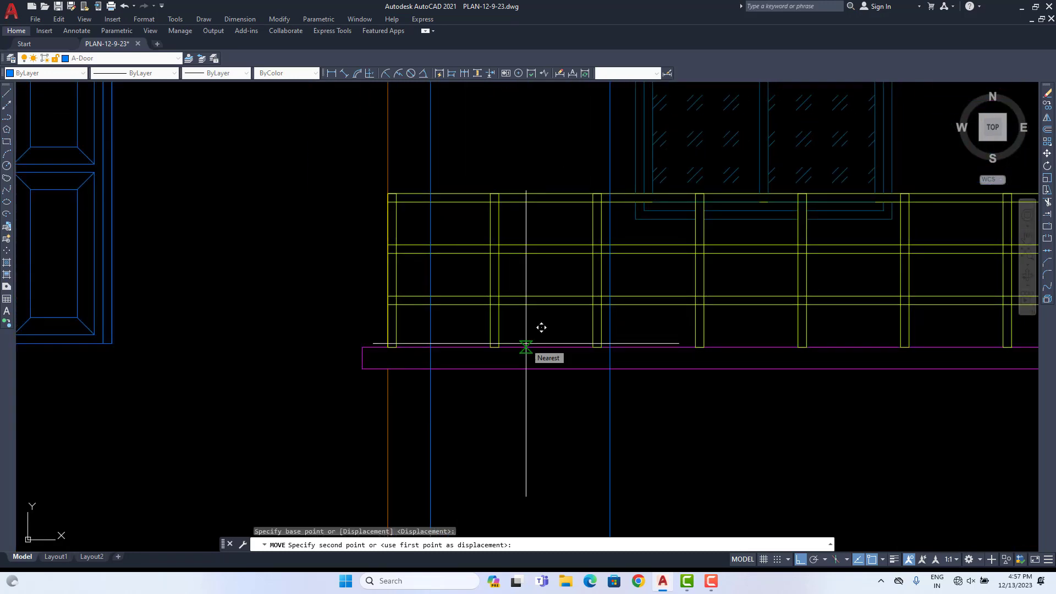
shift+right_click(526, 345)
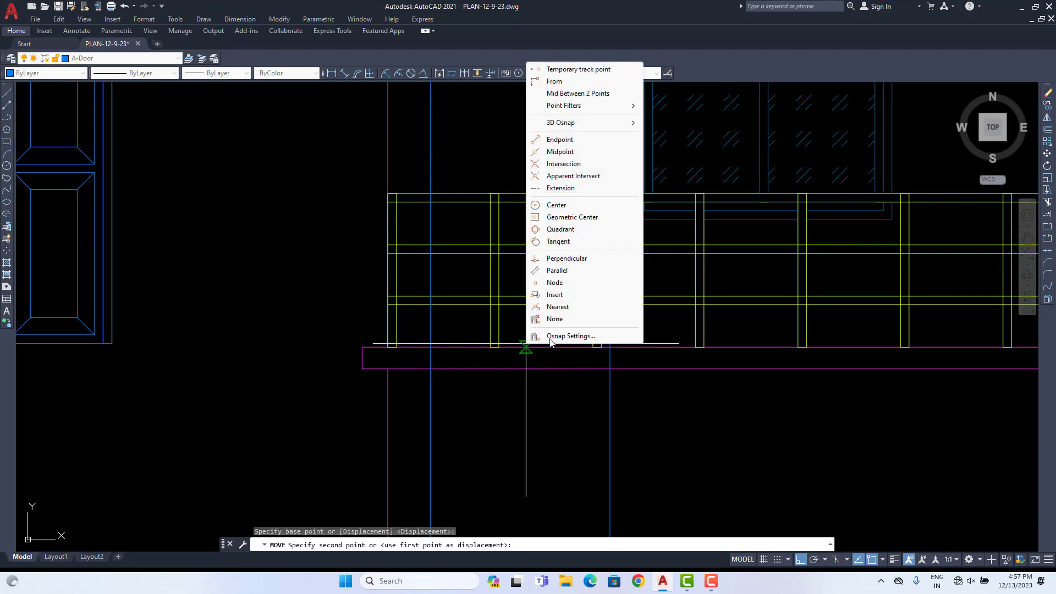
click(590, 93)
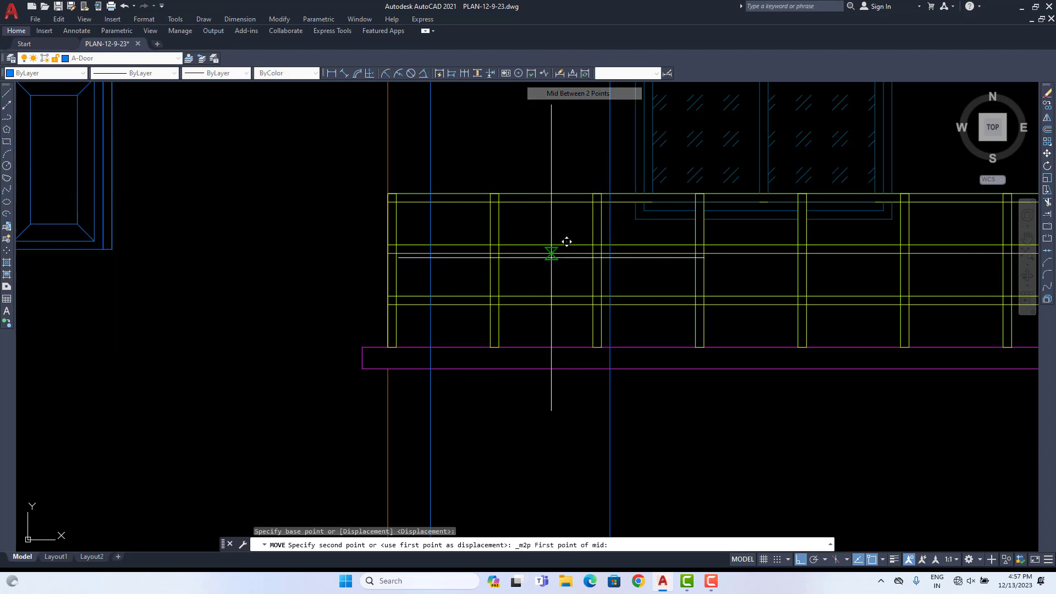
click(450, 335)
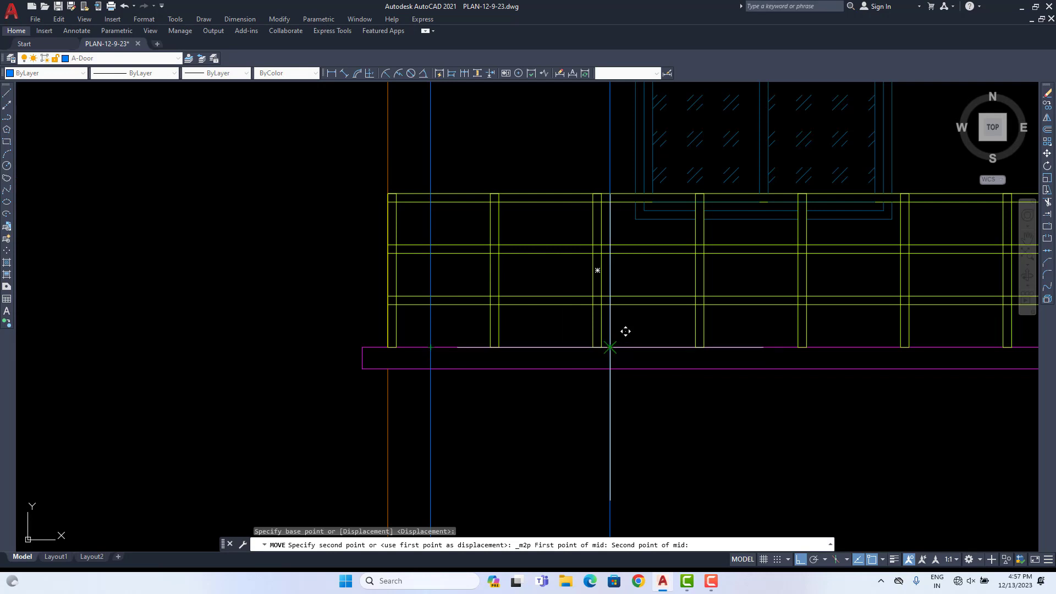
key(Escape)
Step: Open the balcony door block on the first floor for in-place editing
scroll(611, 352, down, 3)
scroll(566, 236, up, 8)
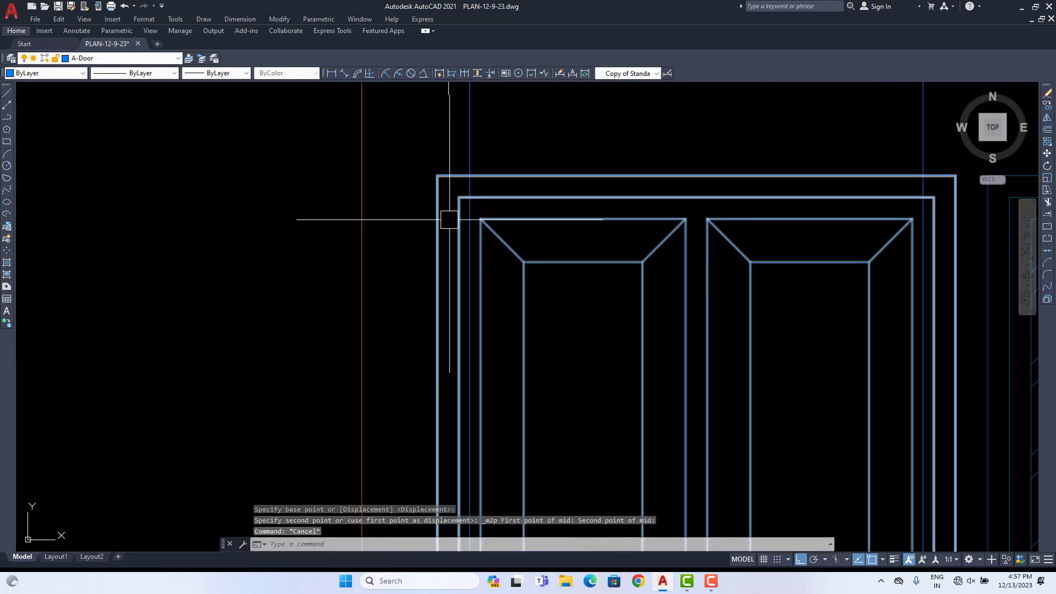
scroll(453, 233, down, 2)
click(523, 219)
scroll(528, 245, down, 1)
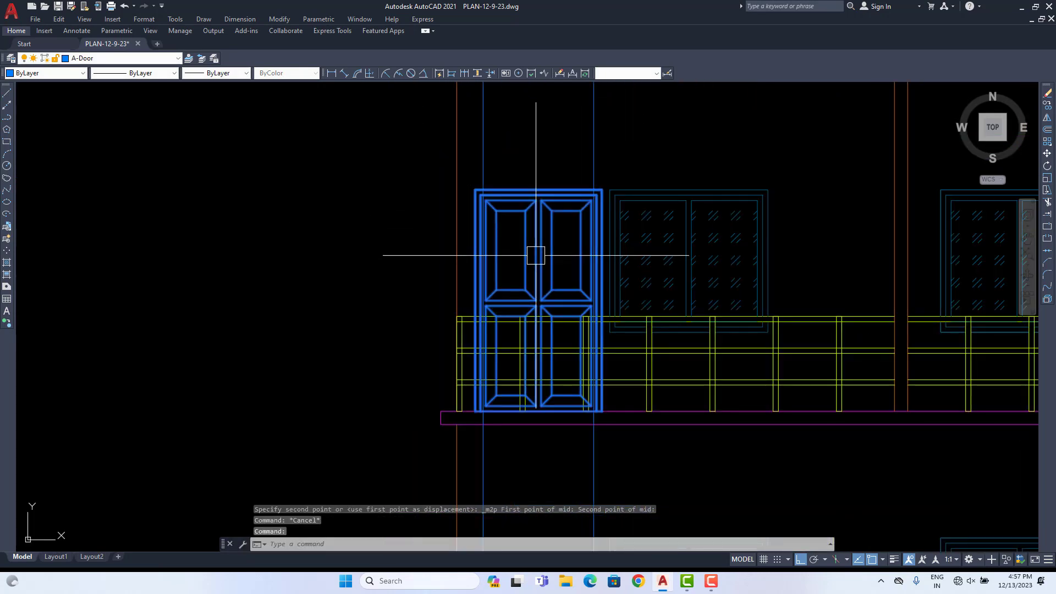
right_click(537, 151)
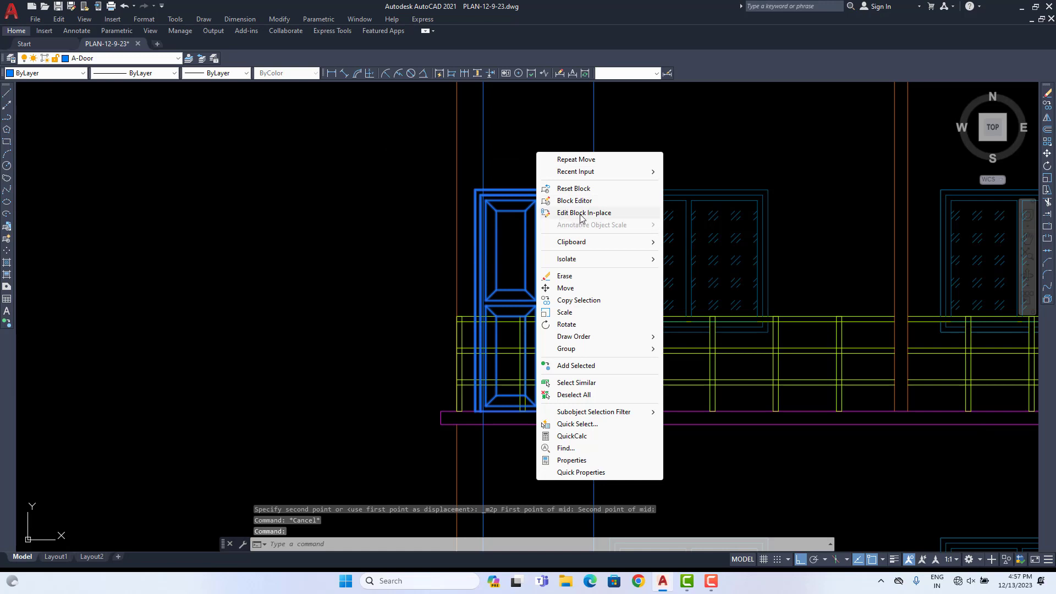
click(580, 214)
click(520, 369)
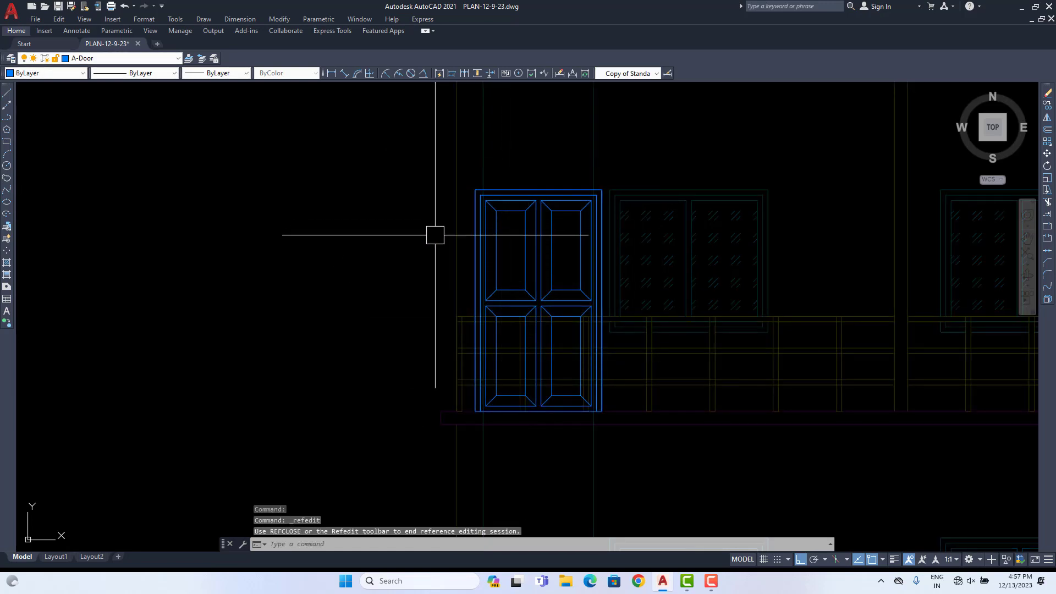
Step: Stretch the left half of the door block horizontally so its outer frame edge meets the left construction line
click(509, 155)
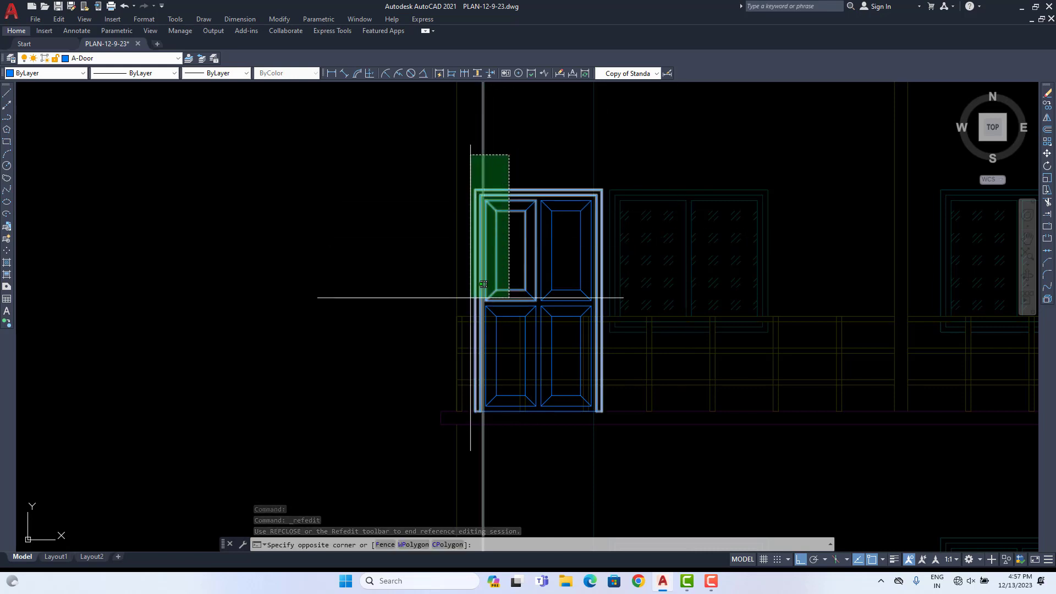
click(414, 451)
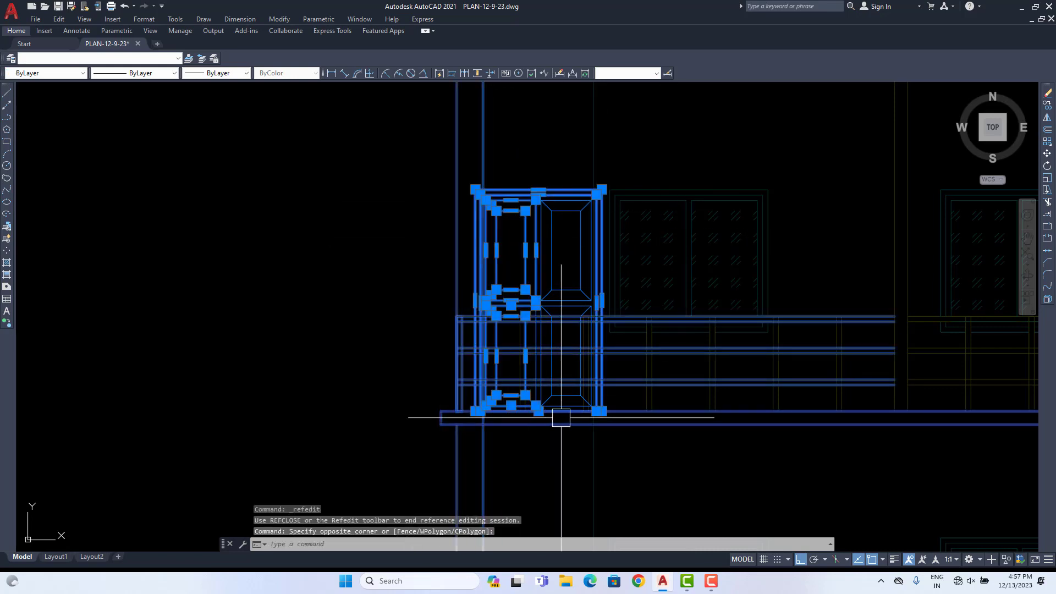
scroll(558, 343, up, 6)
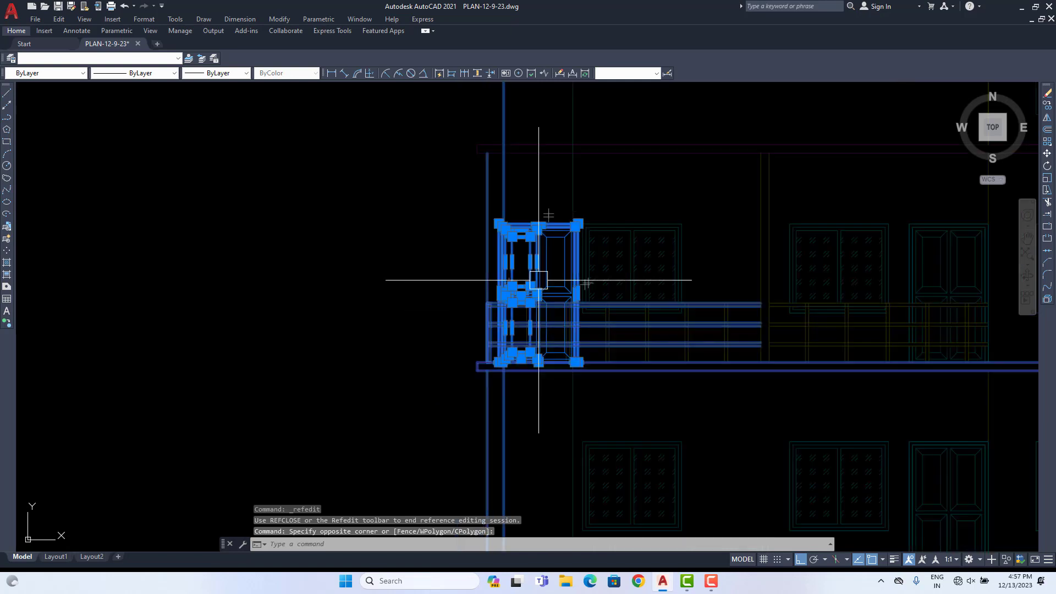
text(s)
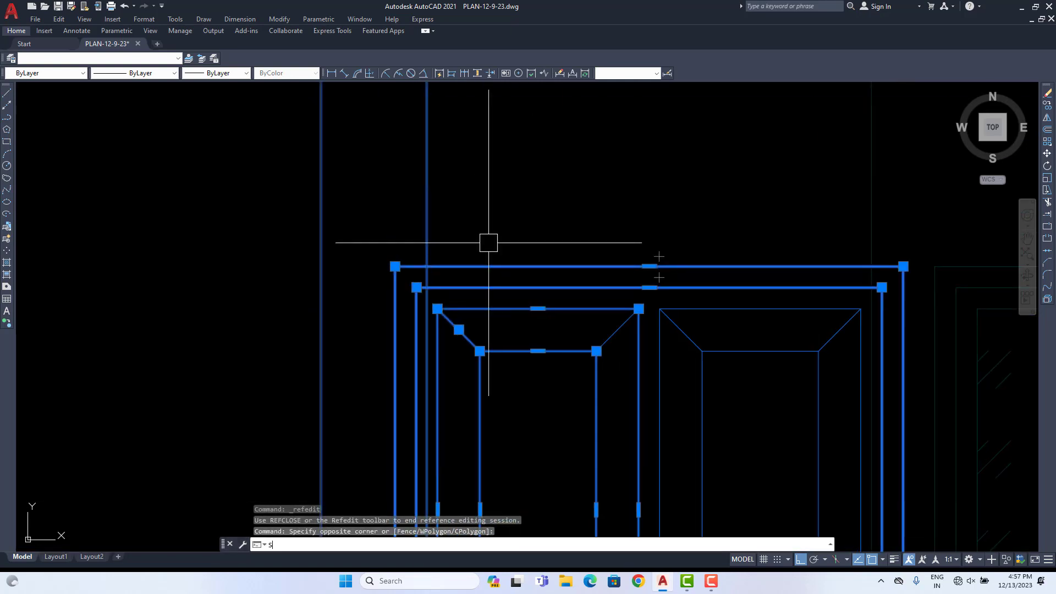
key(Return)
click(395, 267)
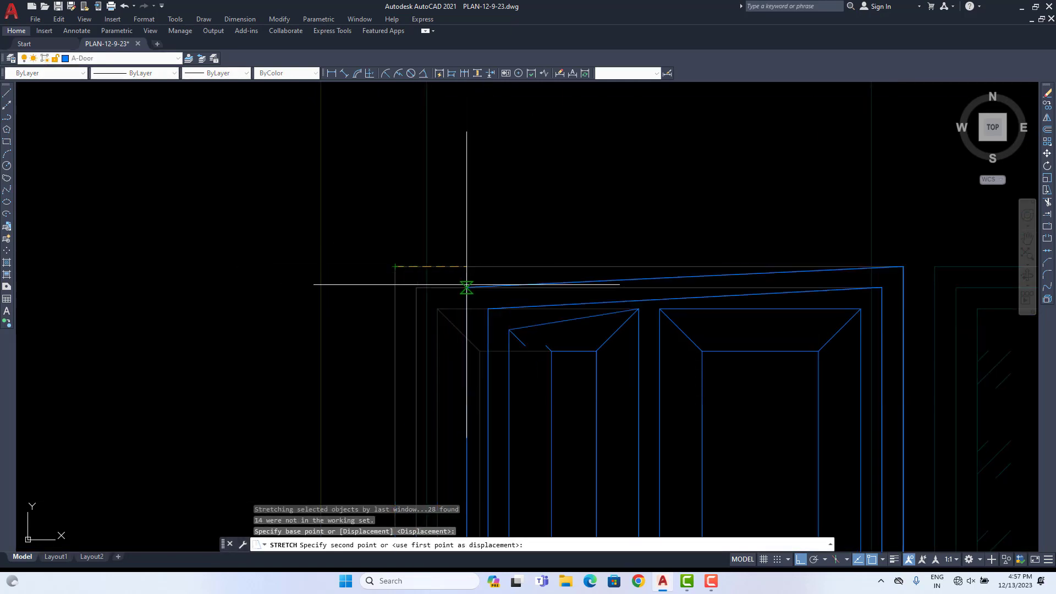
click(424, 267)
scroll(544, 297, down, 4)
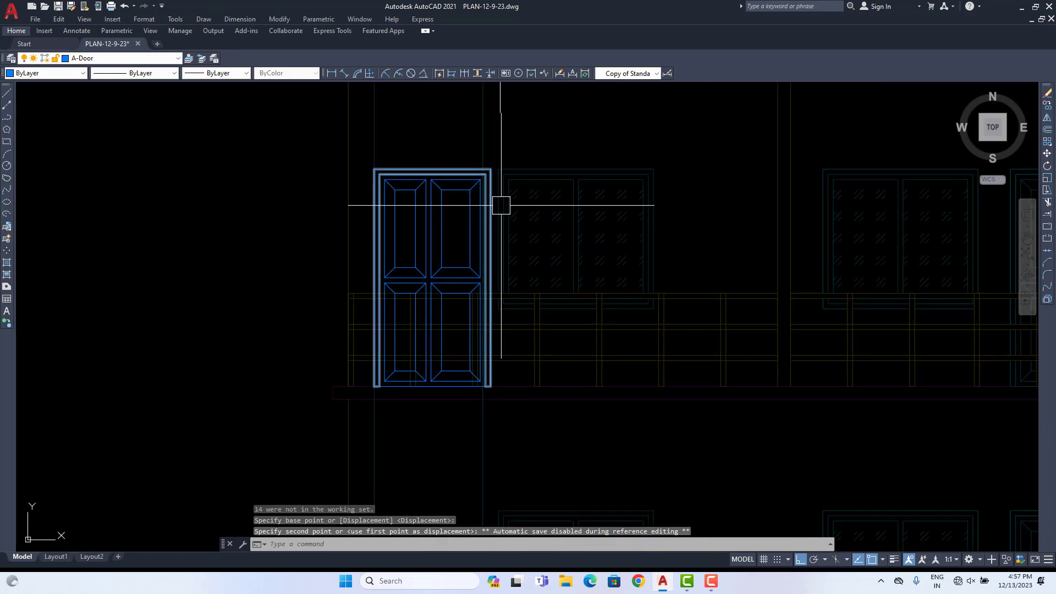
Step: Stretch the right half of the door block horizontally so its outer frame edge meets the right construction line
click(500, 136)
click(459, 432)
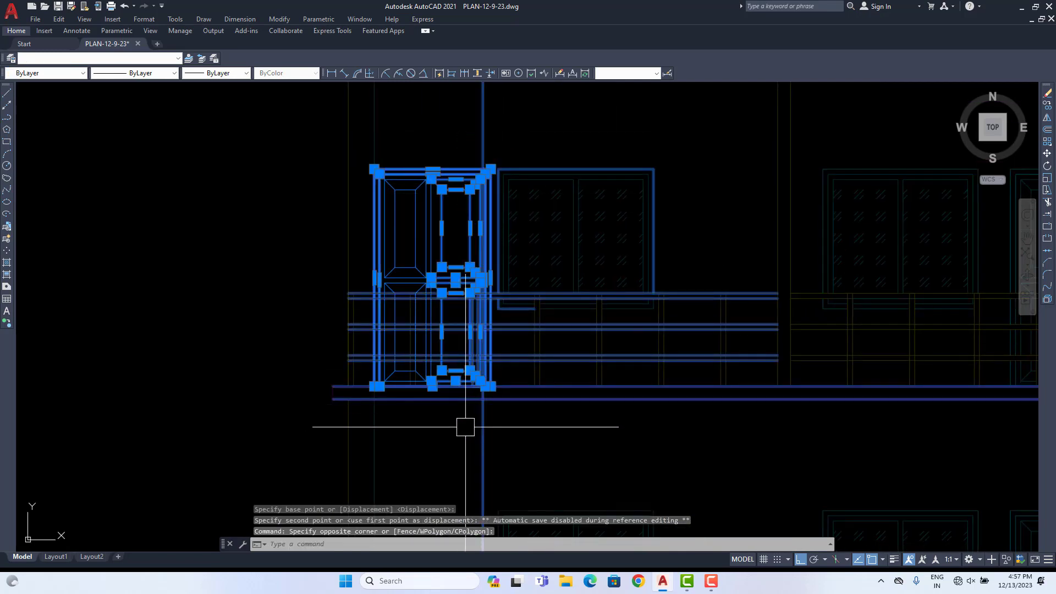
key(Return)
scroll(492, 224, up, 5)
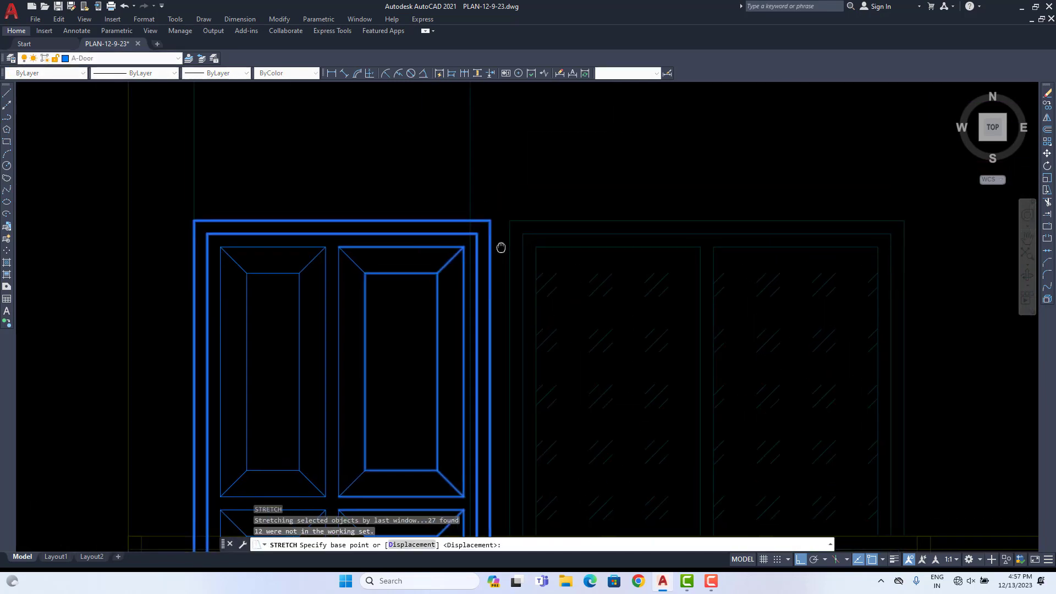
click(486, 214)
click(453, 215)
scroll(478, 253, down, 5)
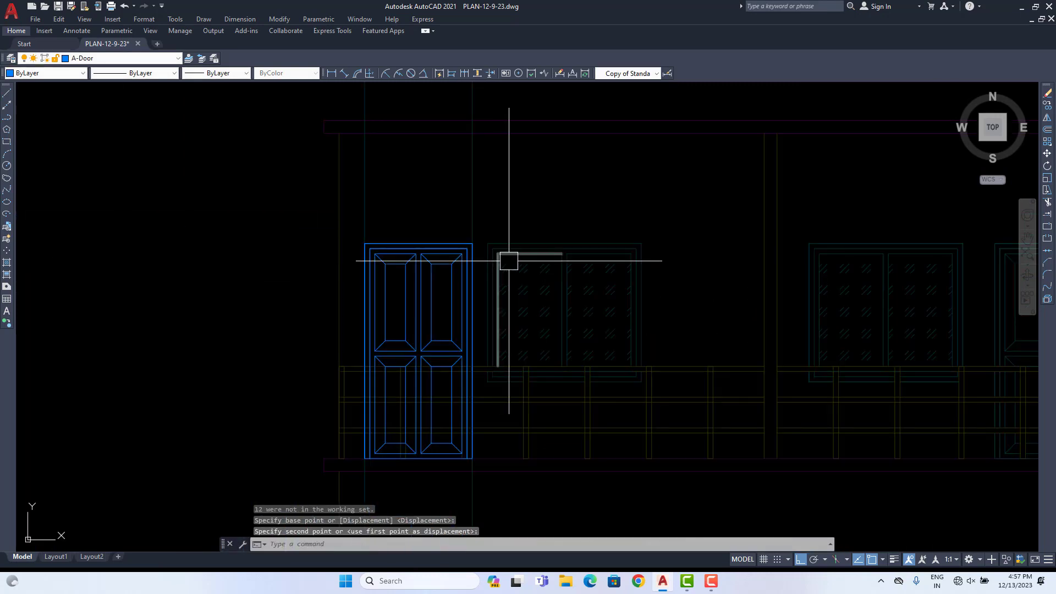
Step: Close the in-place editing session of the first-floor door block and save the reference edits
right_click(503, 208)
mouse_move(545, 247)
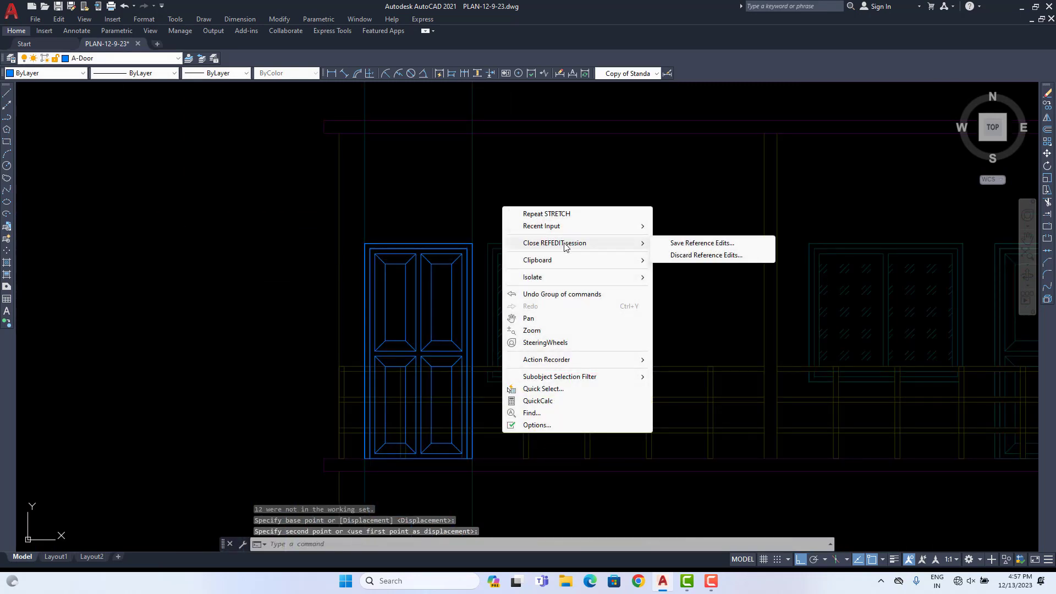
click(675, 244)
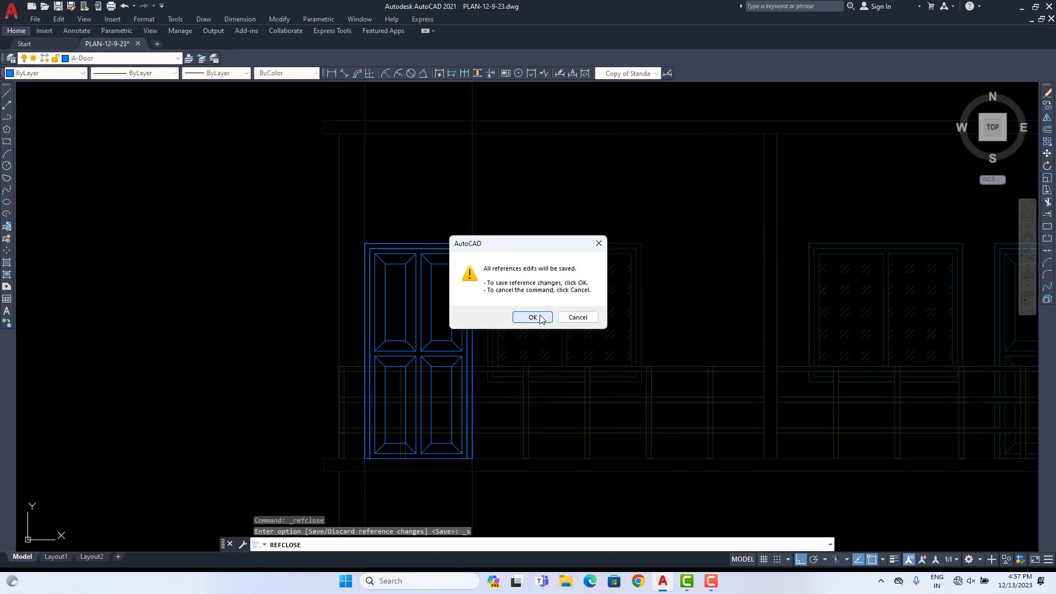
click(535, 313)
Step: Erase the two vertical construction lines that mark the balcony door opening
click(544, 189)
click(394, 161)
key(Delete)
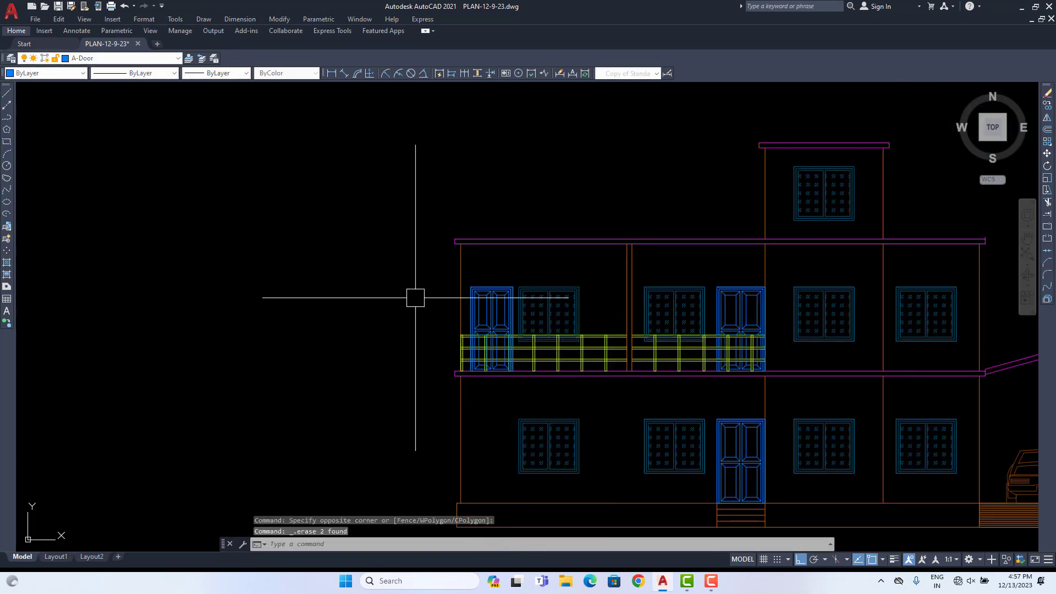
scroll(414, 297, up, 2)
scroll(282, 267, down, 3)
scroll(372, 288, up, 2)
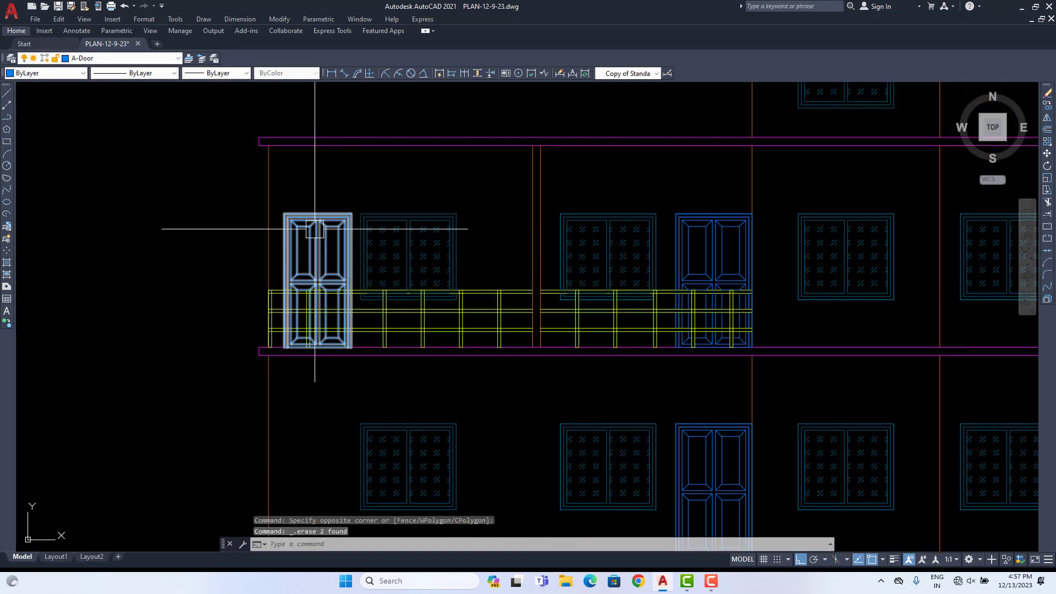
middle_drag(338, 283, 339, 240)
scroll(396, 252, down, 3)
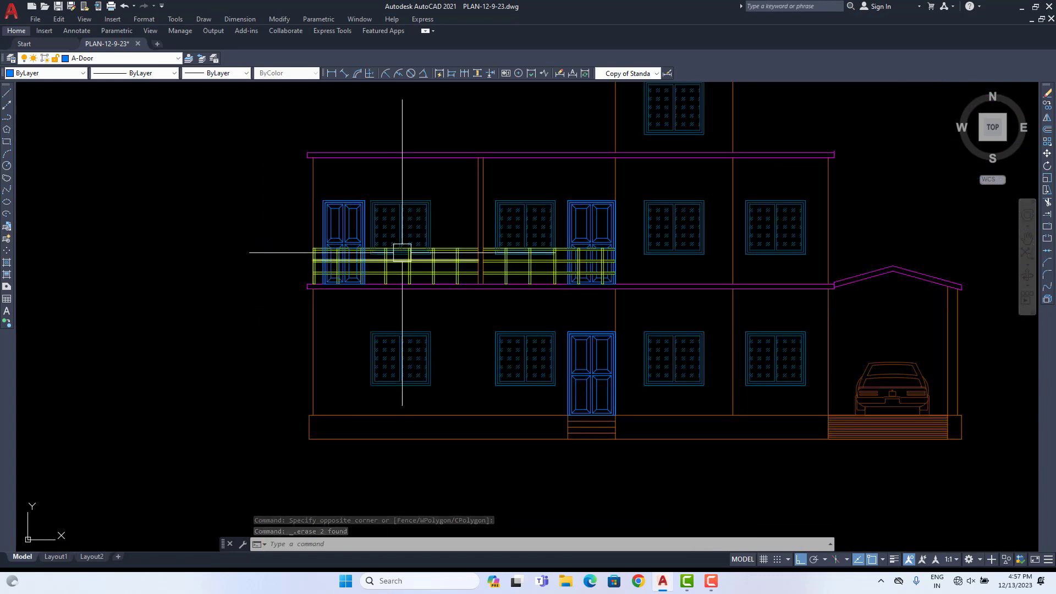
scroll(336, 257, up, 7)
scroll(248, 206, up, 6)
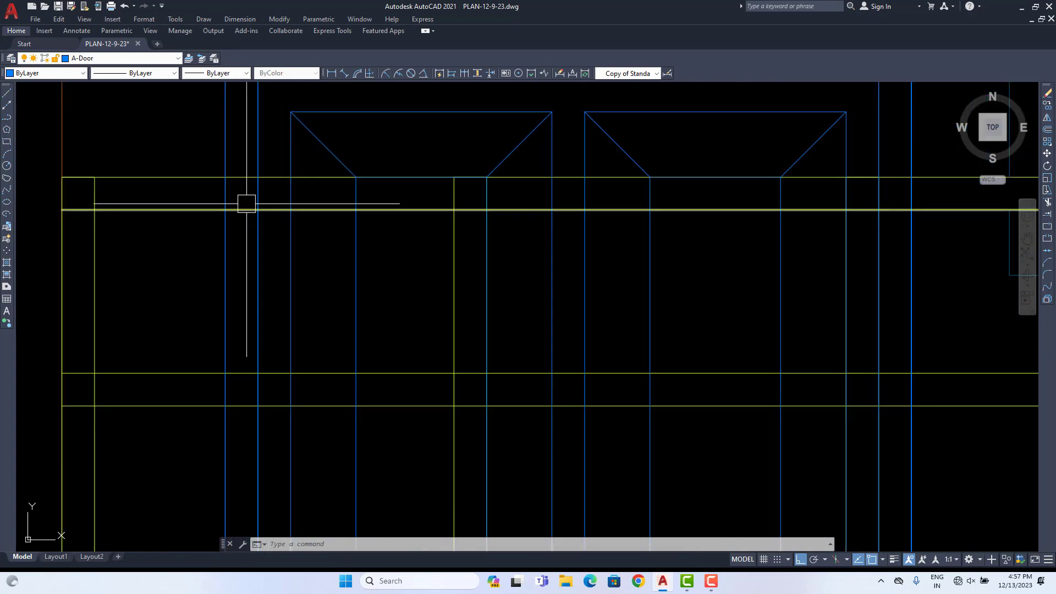
right_click(256, 195)
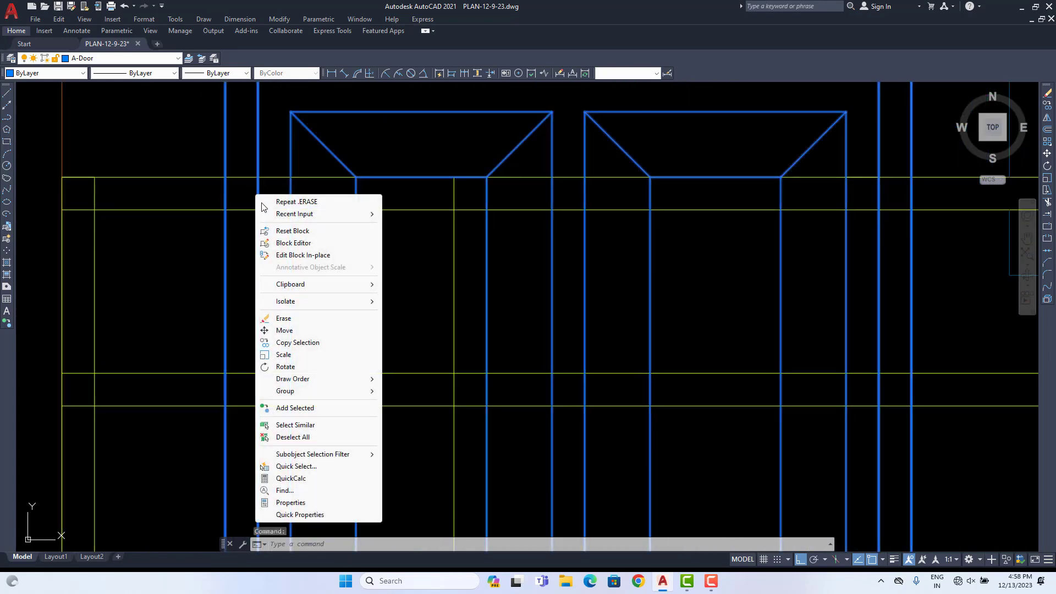
click(212, 267)
click(187, 279)
scroll(198, 286, down, 2)
right_click(220, 273)
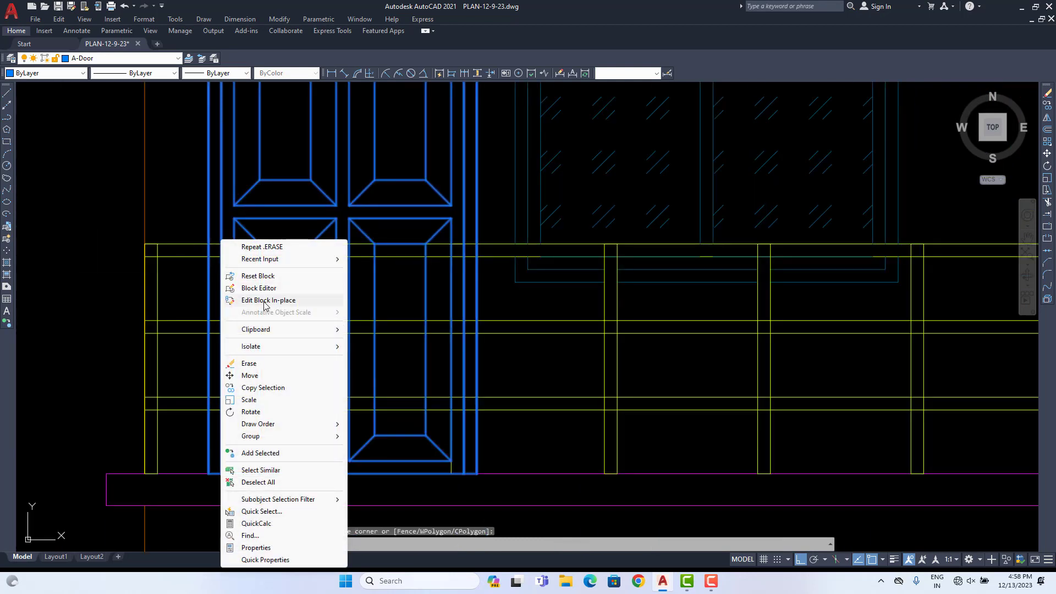
click(268, 300)
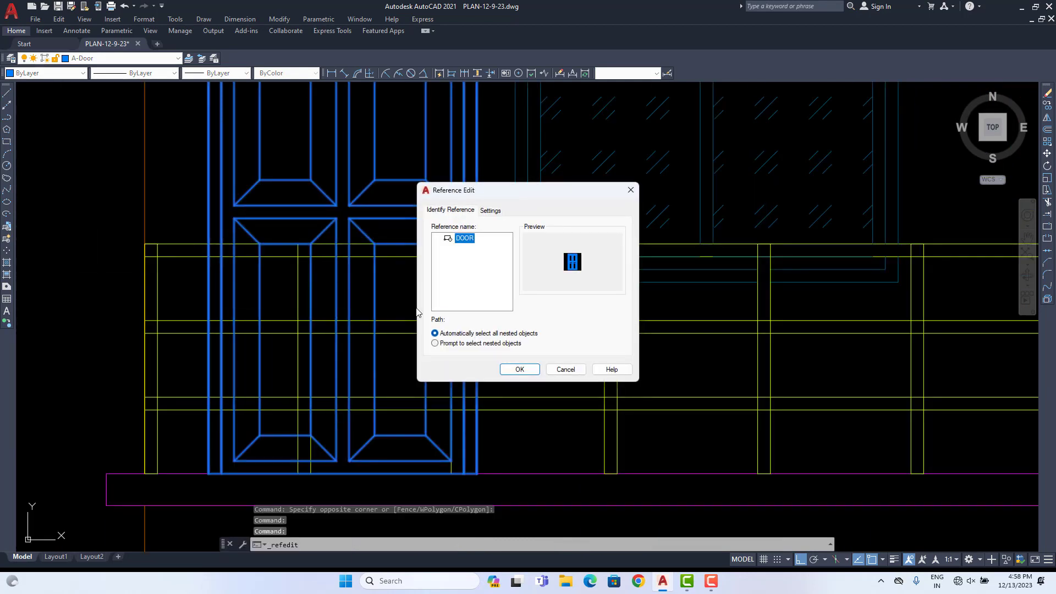
click(566, 370)
Step: Explode the first-floor balcony door block into separate lines
scroll(405, 285, down, 3)
scroll(406, 286, up, 2)
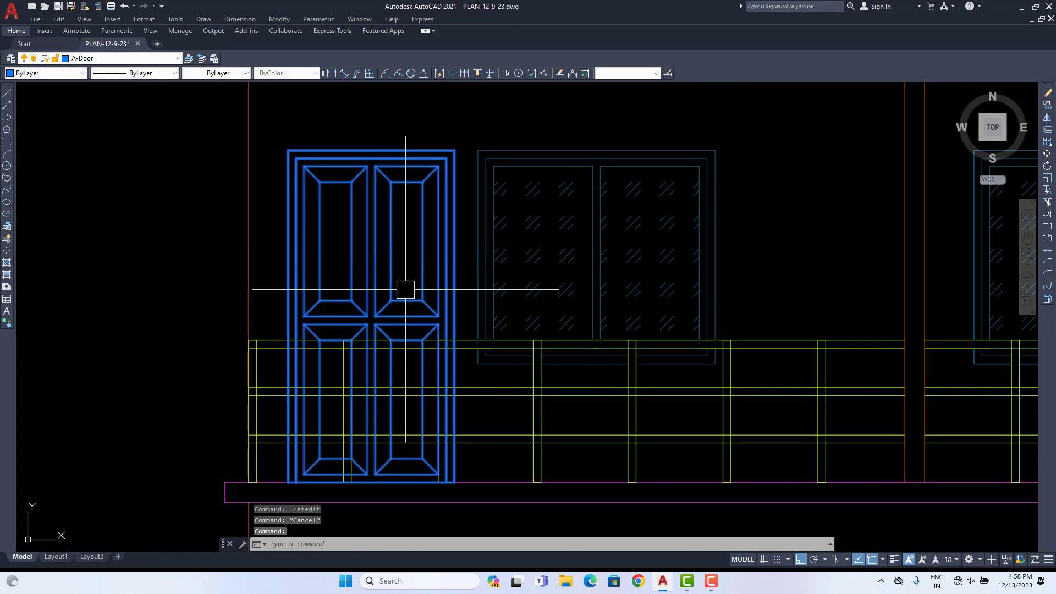
text(x)
key(Return)
Step: Trim away the vertical door lines that run between the two edges of the balcony's top rail
text(t o)
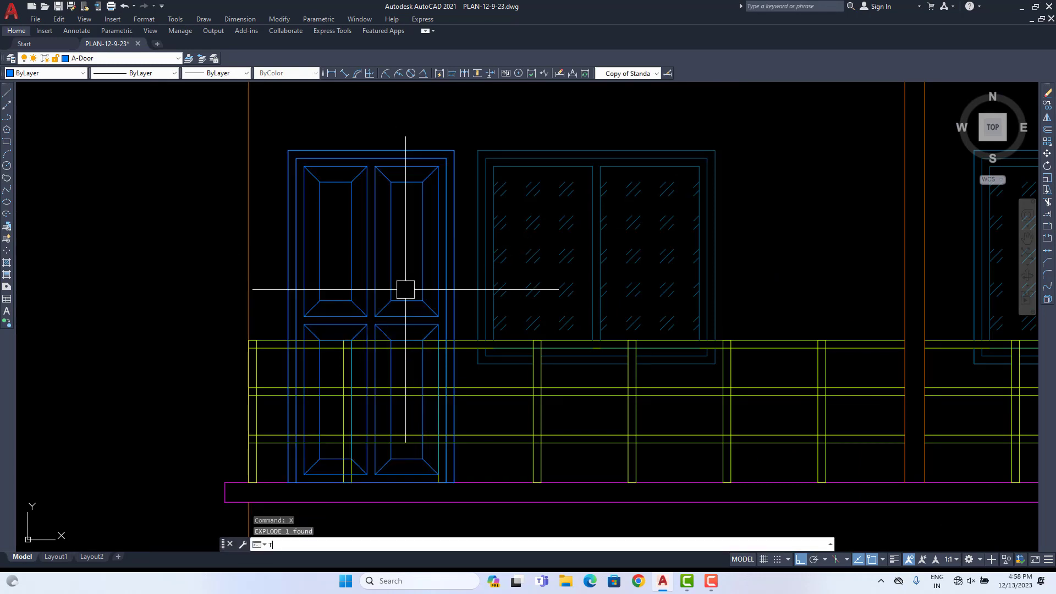
text(r)
key(Return)
scroll(482, 347, up, 4)
click(422, 334)
scroll(258, 354, down, 1)
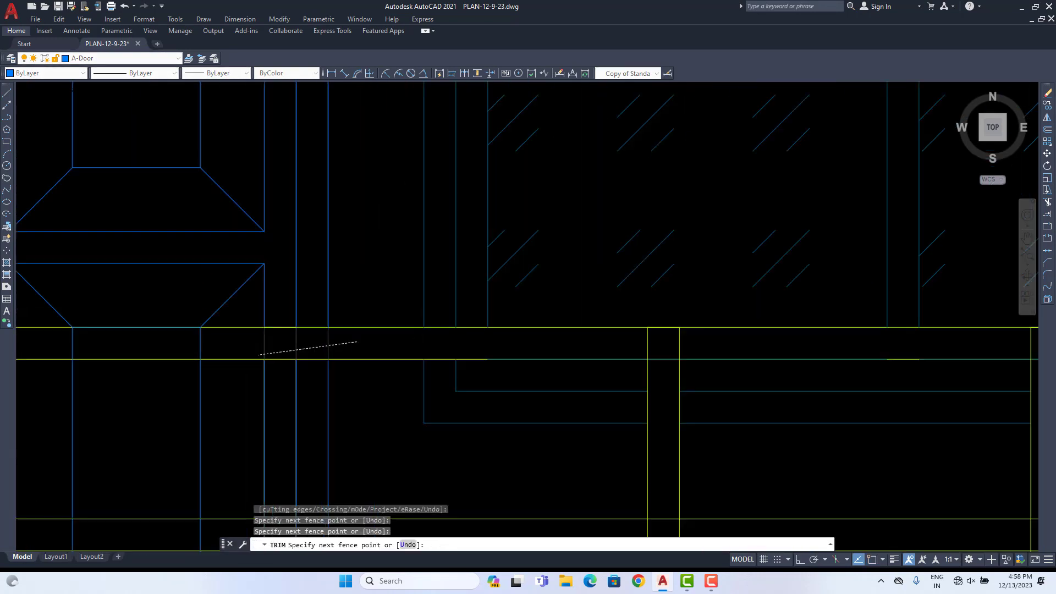
scroll(258, 355, down, 2)
middle_drag(259, 354, 448, 346)
click(237, 341)
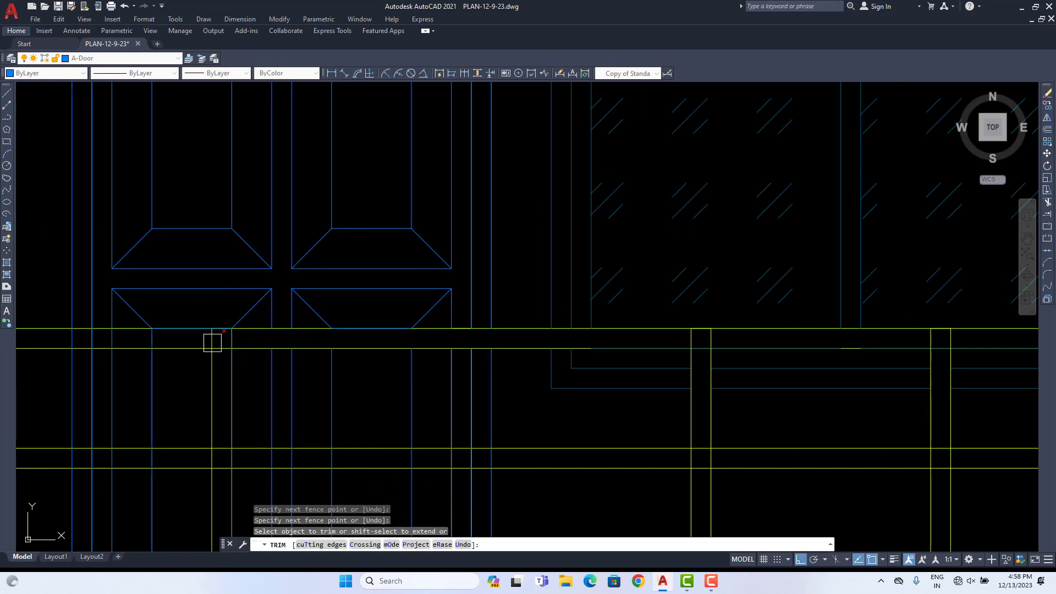
scroll(184, 343, up, 2)
middle_drag(184, 342, 391, 306)
click(329, 337)
click(159, 338)
scroll(280, 343, down, 2)
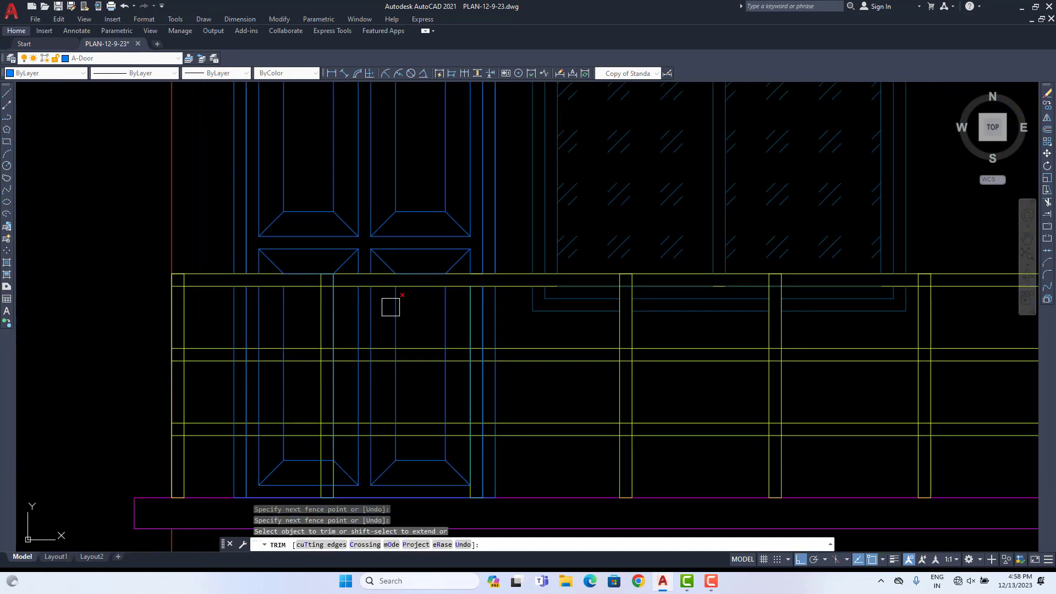
Step: Trim away the vertical door lines that run between the two edges of the balcony's middle rail
scroll(511, 356, up, 3)
click(524, 355)
scroll(491, 356, down, 3)
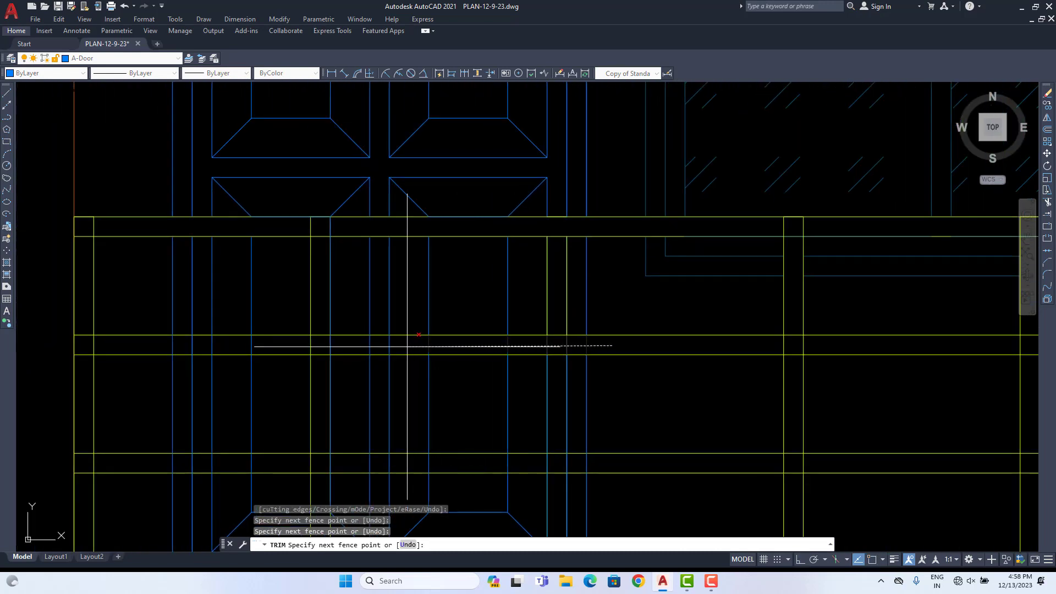
click(613, 345)
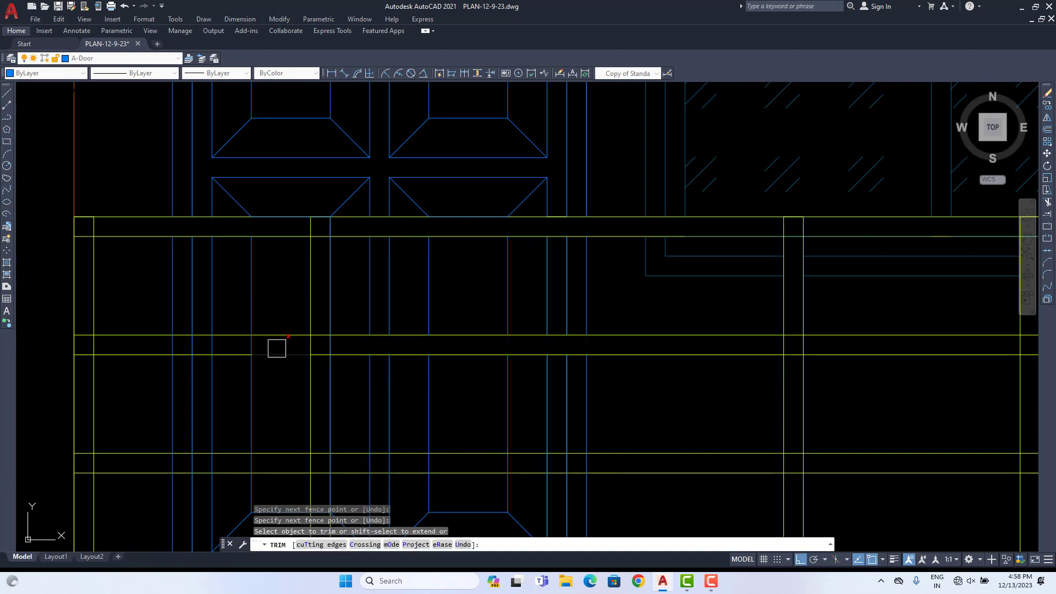
scroll(269, 345, up, 2)
click(268, 345)
click(104, 345)
scroll(115, 350, down, 2)
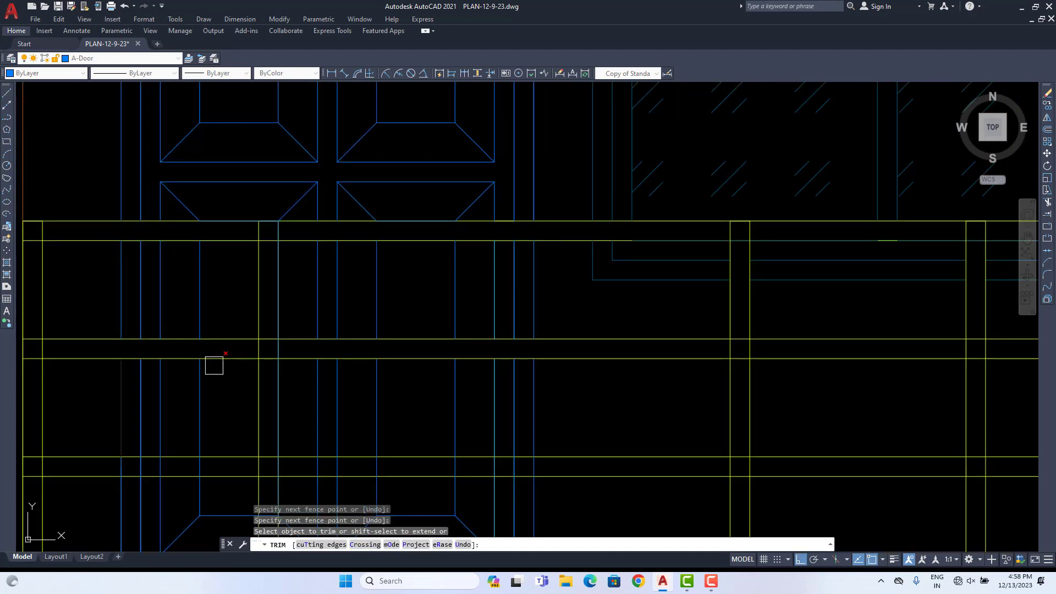
Step: Trim away the vertical door lines that run between the two edges of the balcony's lowest rail
middle_drag(225, 368, 316, 230)
scroll(574, 339, up, 3)
click(639, 328)
scroll(529, 292, down, 2)
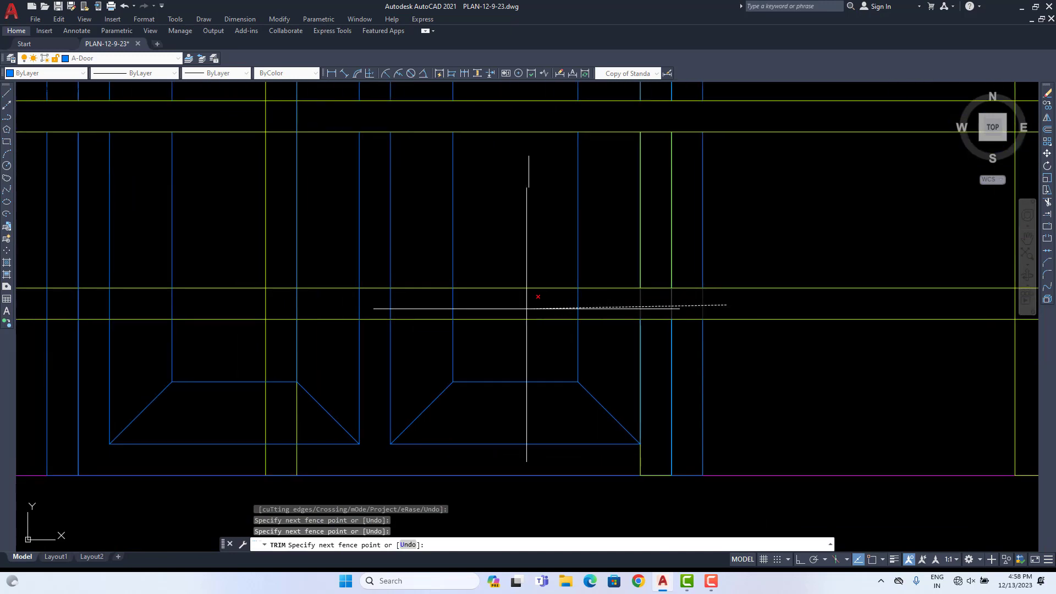
middle_drag(323, 310, 605, 311)
scroll(440, 310, up, 1)
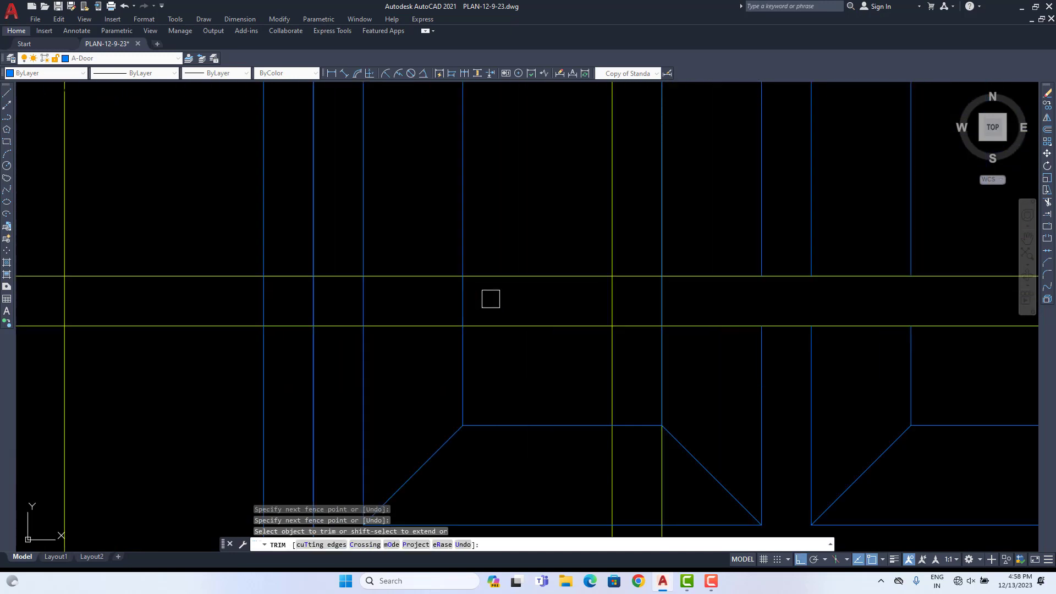
click(489, 299)
click(200, 299)
scroll(259, 319, down, 3)
middle_drag(323, 320, 334, 337)
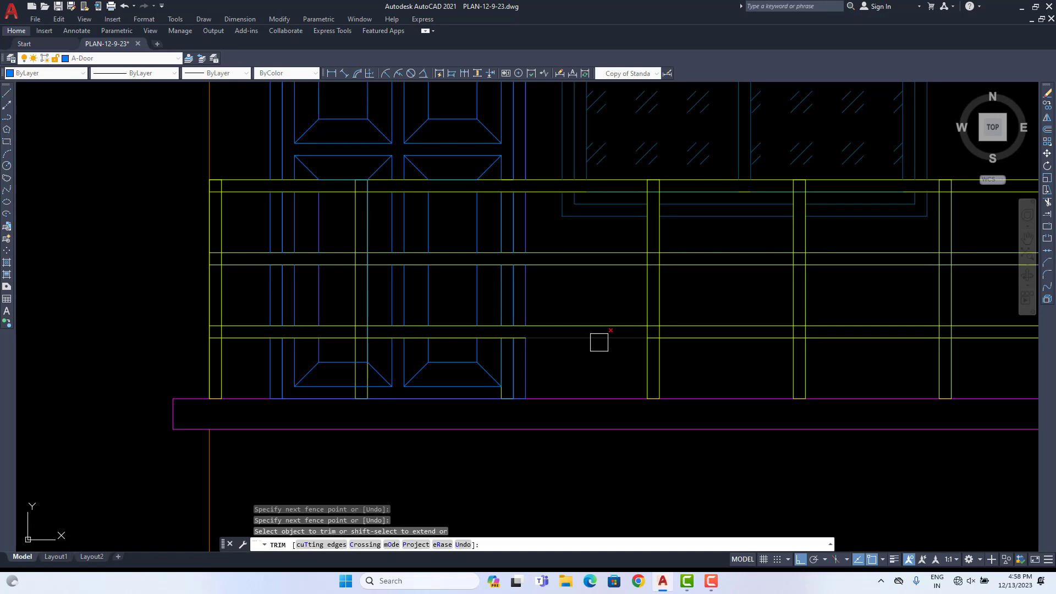
Step: Trim the horizontal lower-panel lines of the door where they pass through the second railing post, and end trimming
scroll(347, 378, up, 5)
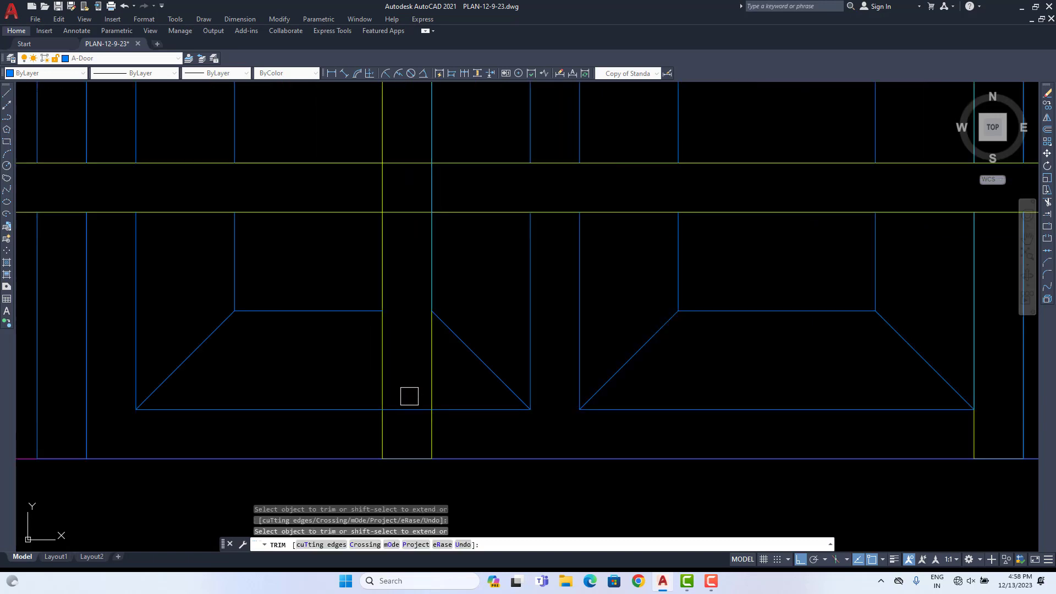
scroll(410, 410, down, 5)
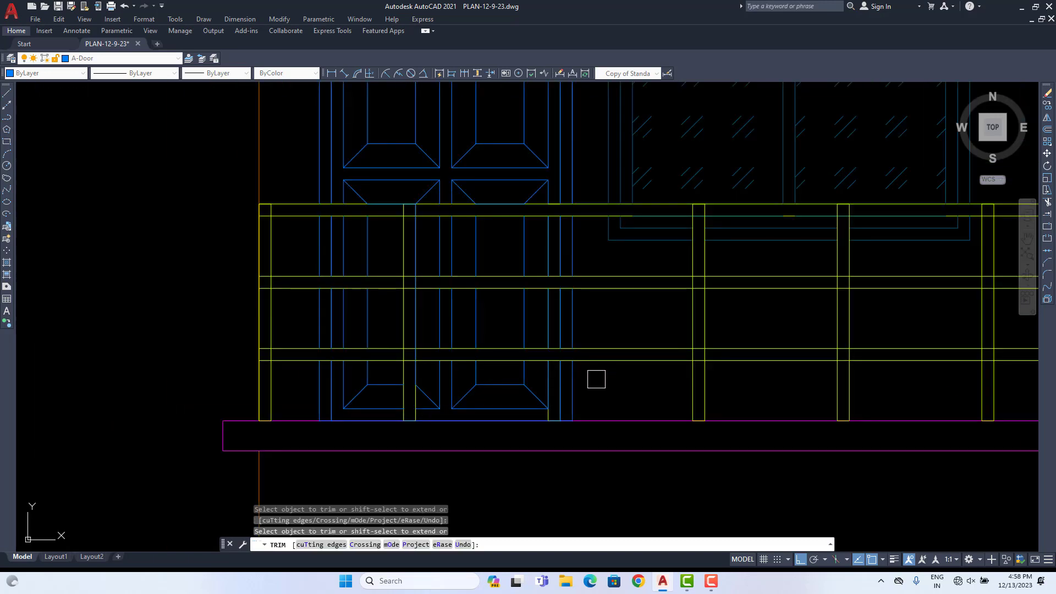
middle_drag(596, 379, 532, 379)
scroll(478, 376, down, 5)
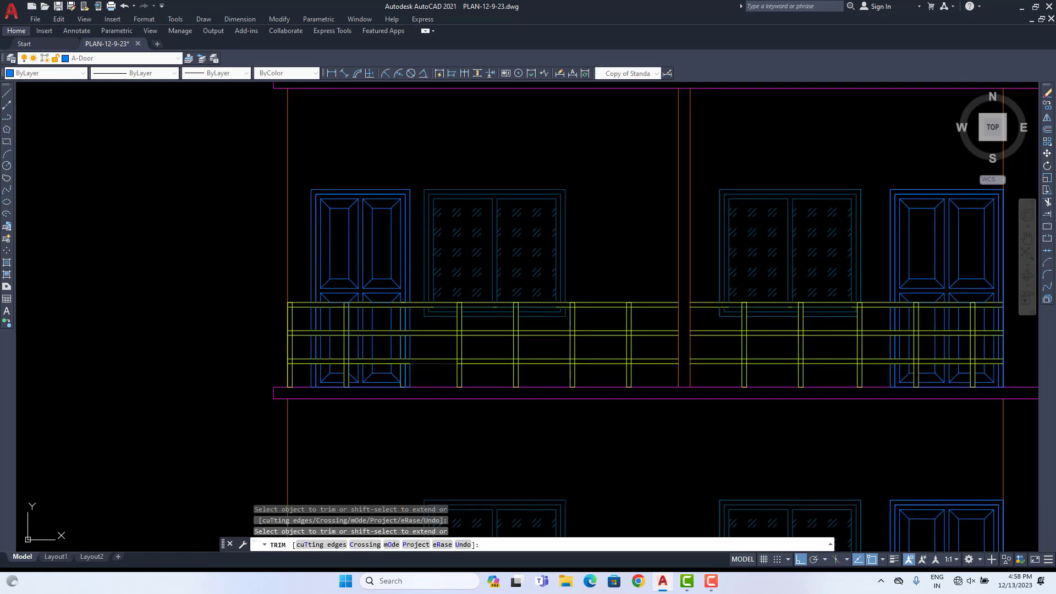
scroll(423, 341, down, 3)
key(Escape)
scroll(390, 172, down, 2)
scroll(514, 310, down, 4)
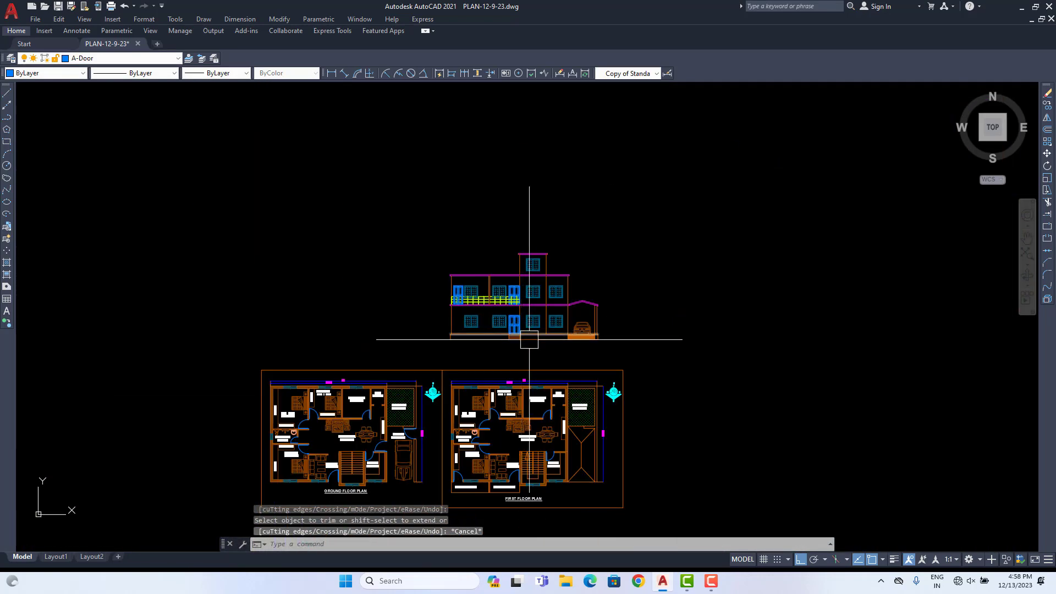
middle_drag(529, 339, 503, 256)
middle_drag(466, 198, 450, 299)
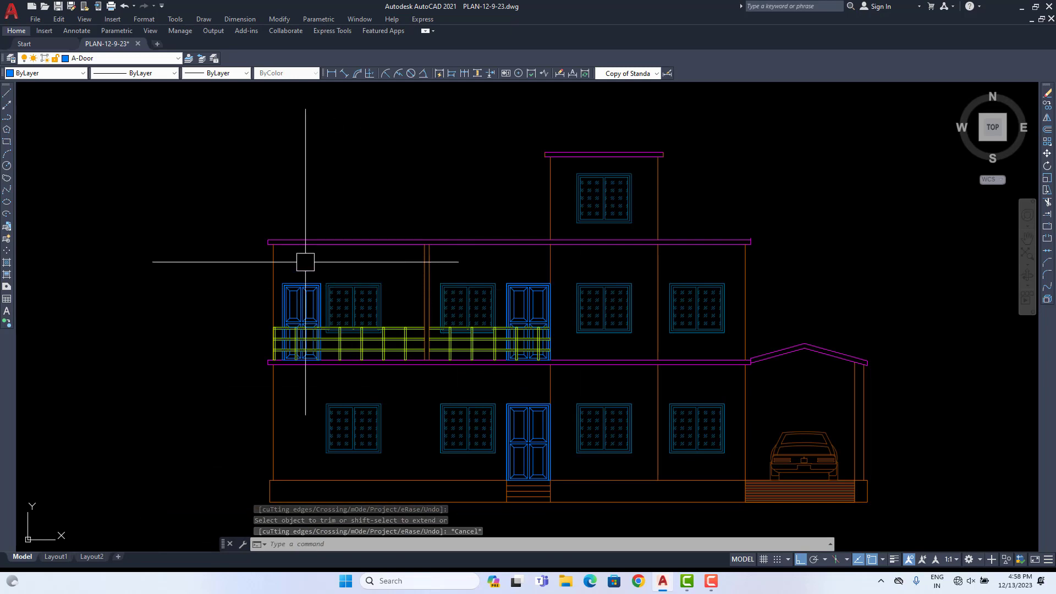
scroll(351, 224, up, 2)
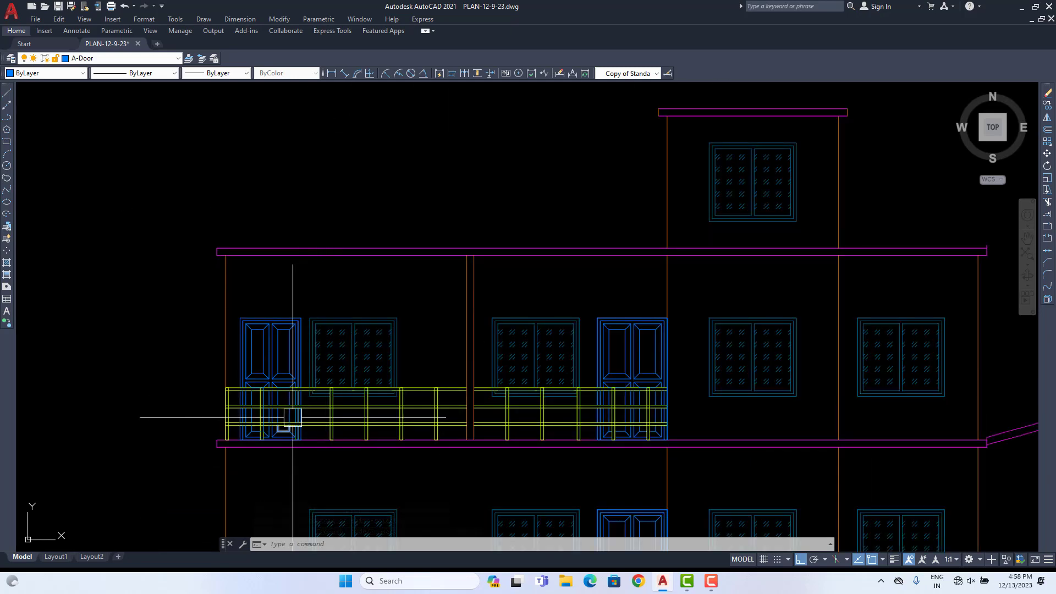
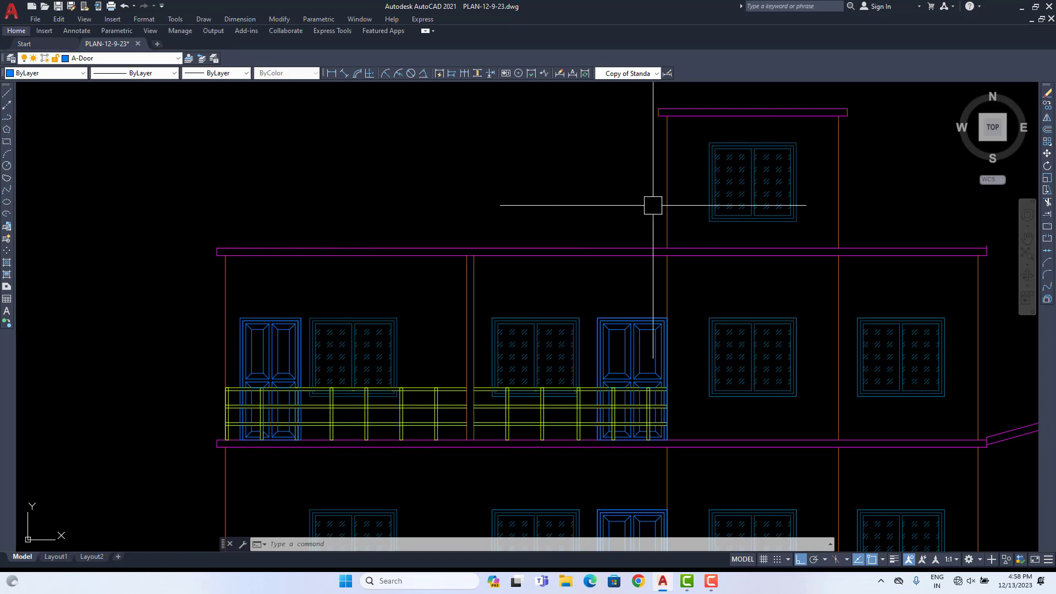
middle_drag(552, 214, 552, 248)
text(o)
key(Return)
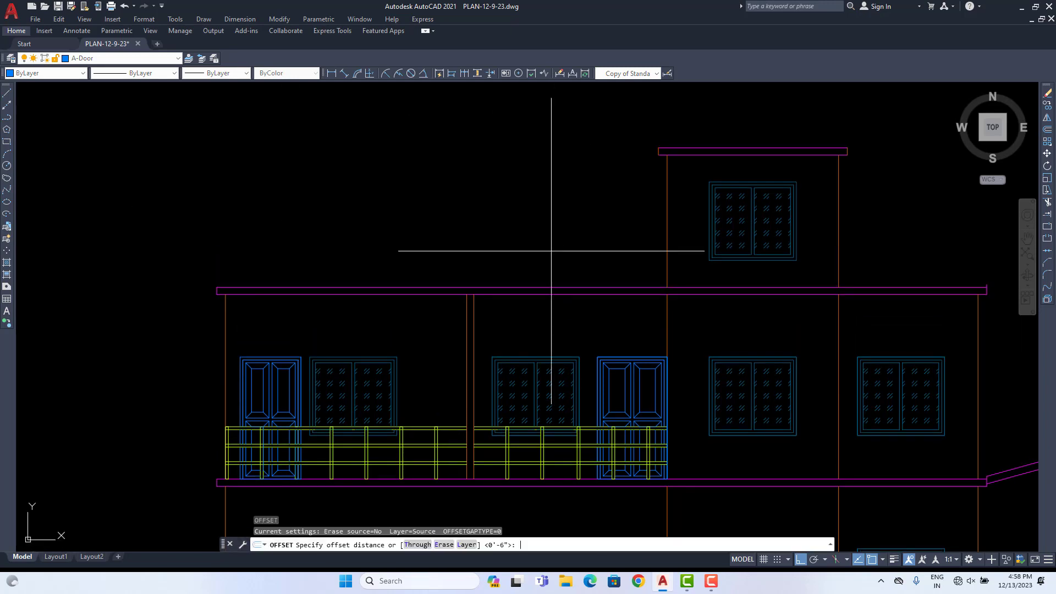
text(3')
key(Return)
click(524, 288)
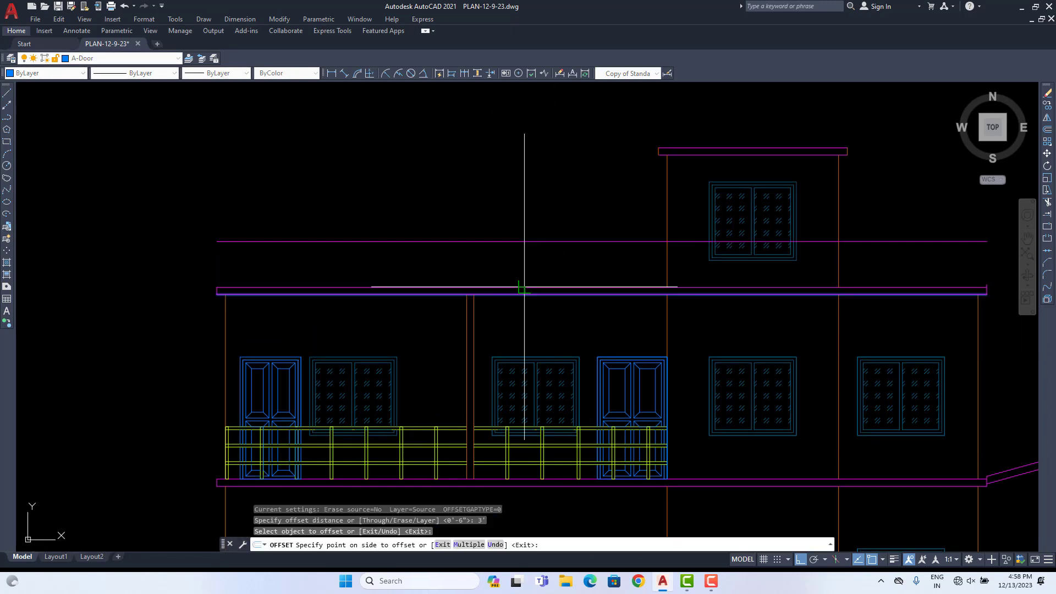
click(524, 286)
key(Return)
Step: Offset the top edge of the first-floor roof slab upward by 3' for the parapet
key(Return)
text(3)
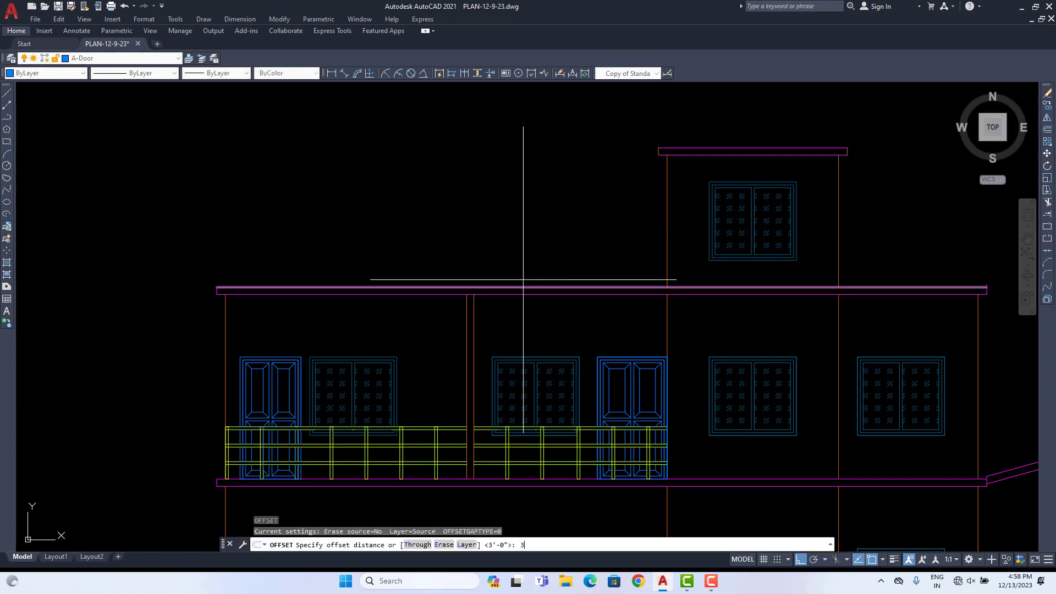
text(')
key(Return)
click(522, 287)
click(519, 223)
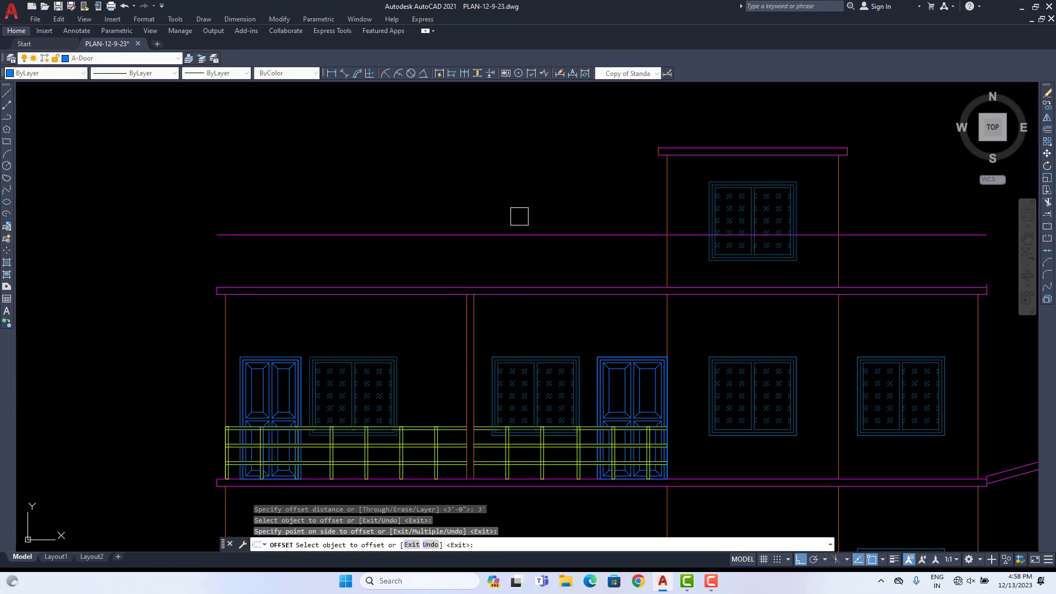
key(Escape)
key(Escape)
Step: Draw a vertical line closing the parapet's left end, from the roof slab's top corner to the offset line
text(l)
key(Return)
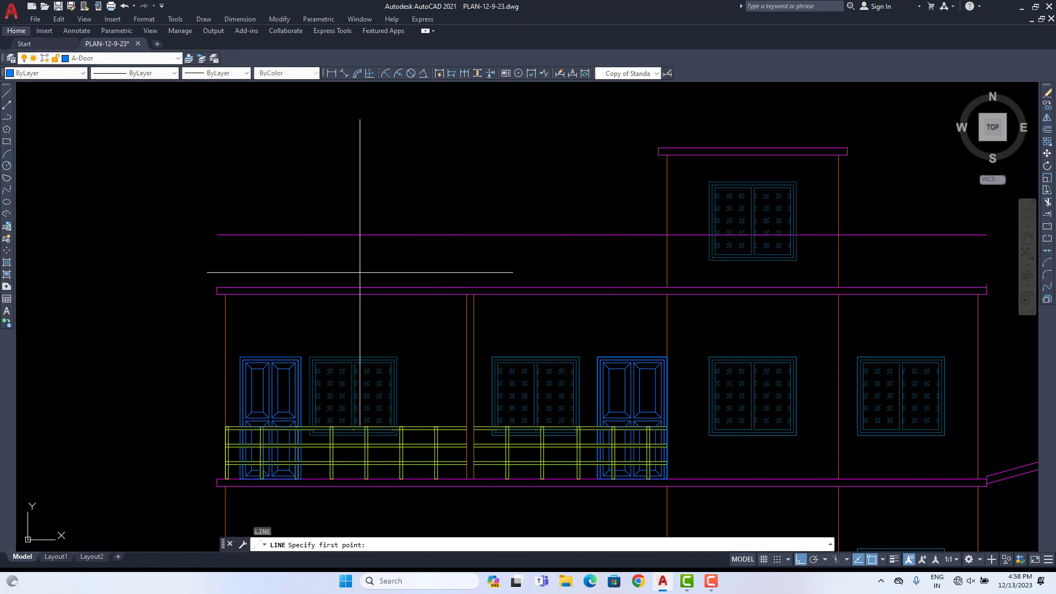
scroll(236, 280, up, 4)
click(193, 168)
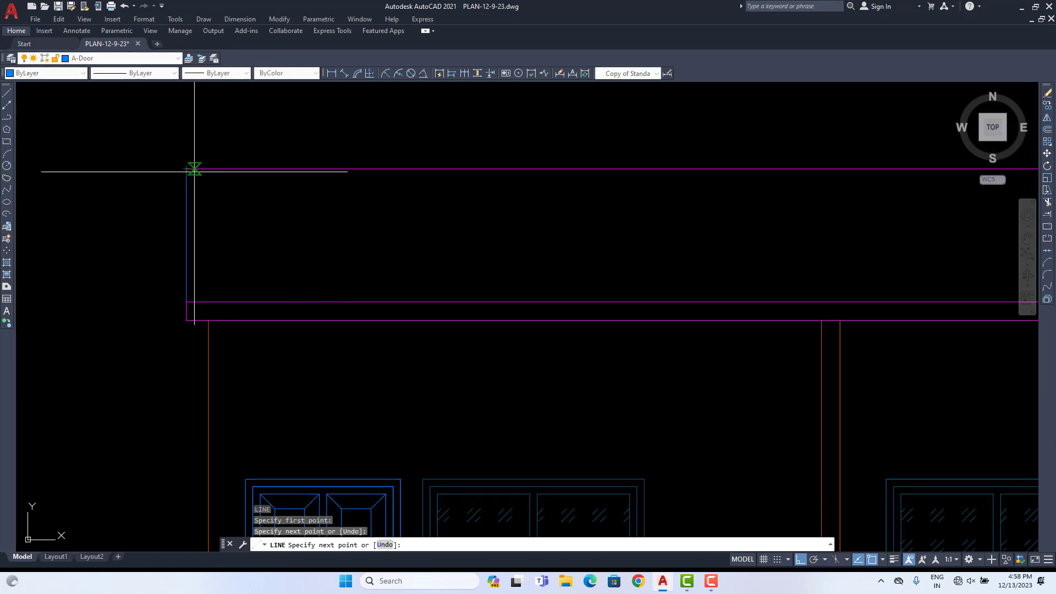
key(Escape)
scroll(484, 267, down, 5)
key(Return)
scroll(648, 261, up, 4)
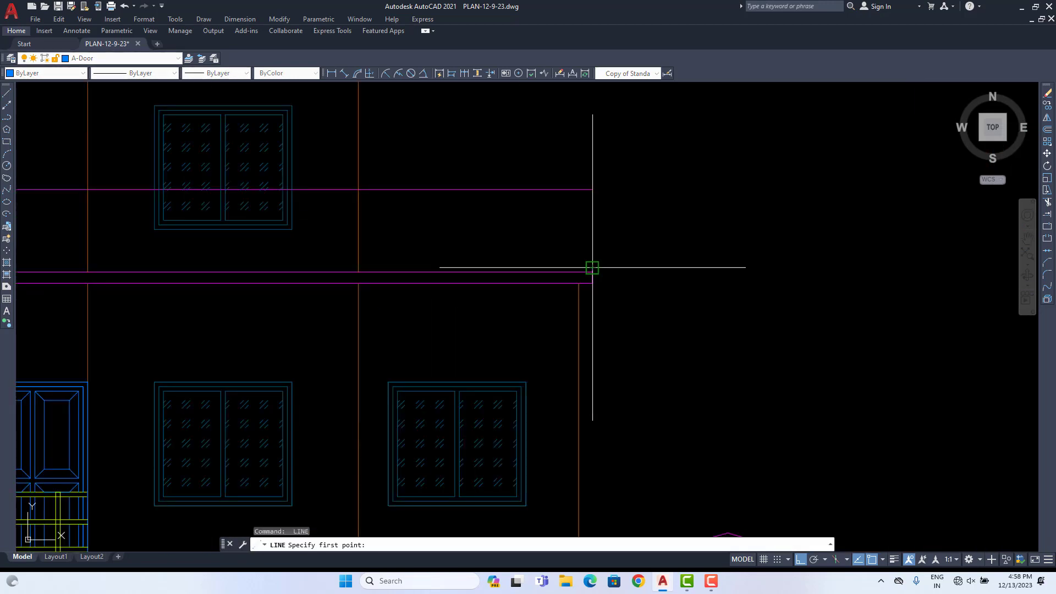
scroll(586, 271, down, 3)
key(Escape)
Step: Erase the vertical line that closes the parapet's left end at the roof slab's outer corner
middle_drag(380, 258, 330, 253)
click(156, 239)
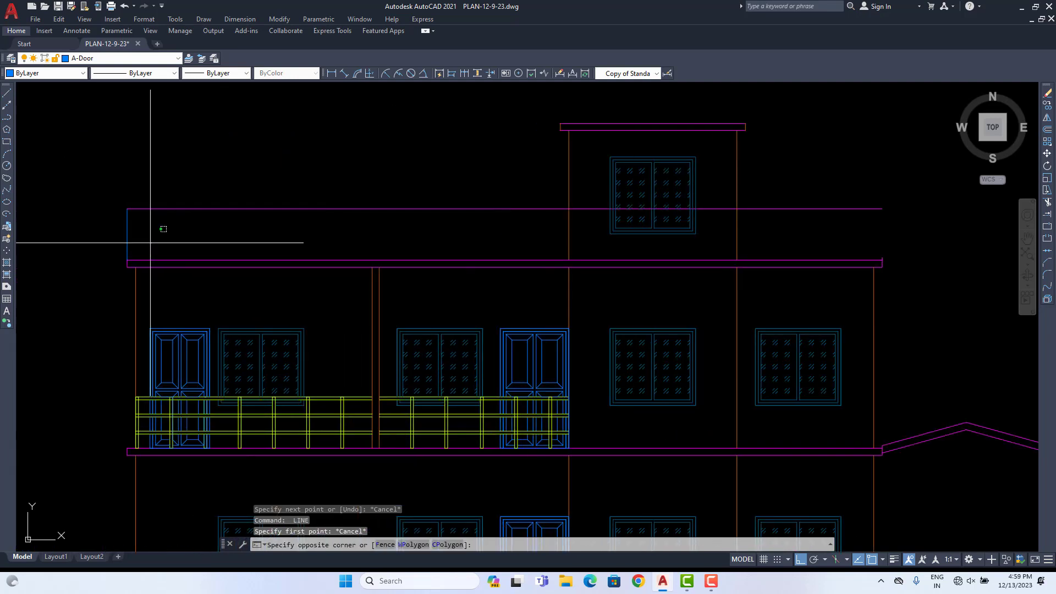
click(264, 264)
key(Delete)
Step: Draw a vertical line from the top of the left outer wall up to the parapet's top line
middle_drag(248, 264, 314, 292)
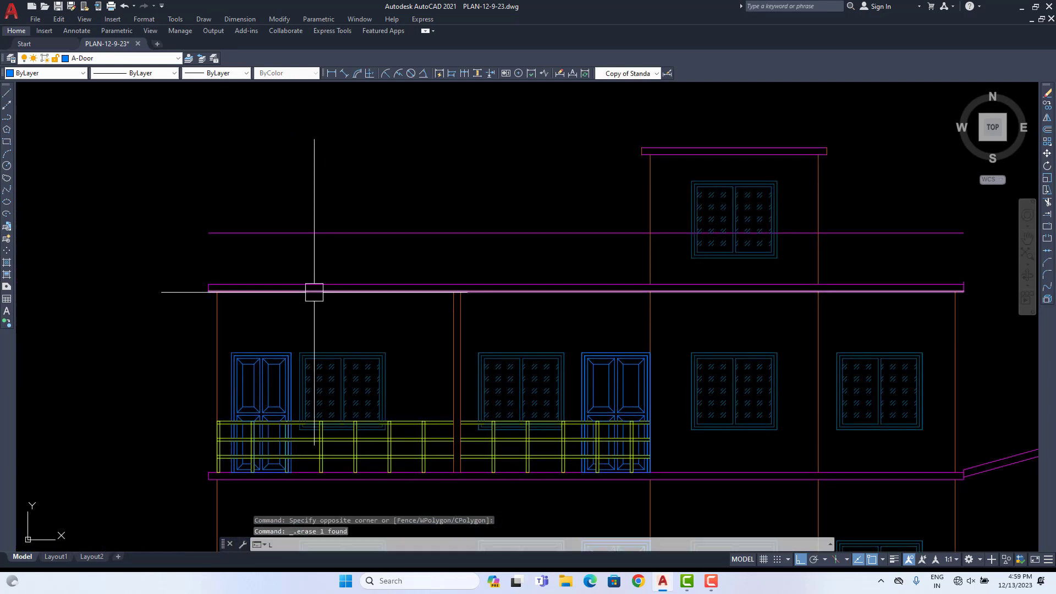
key(Return)
scroll(264, 297, up, 4)
click(140, 281)
click(140, 133)
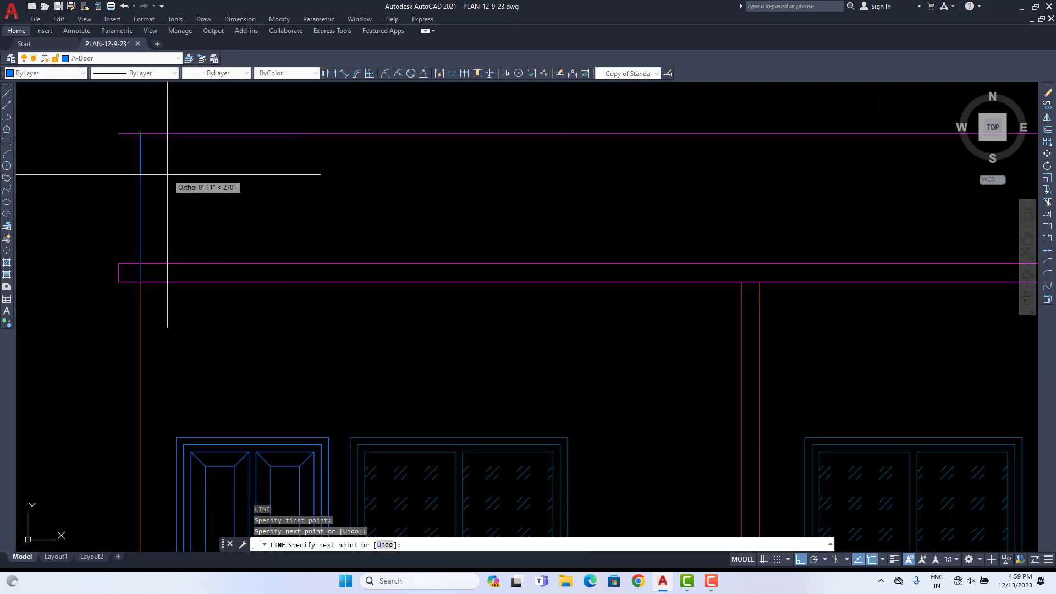
scroll(168, 175, down, 5)
key(Return)
Step: Draw a vertical line from the top of the main building's right outer wall up to the parapet's top line
key(Return)
scroll(594, 233, up, 5)
click(589, 276)
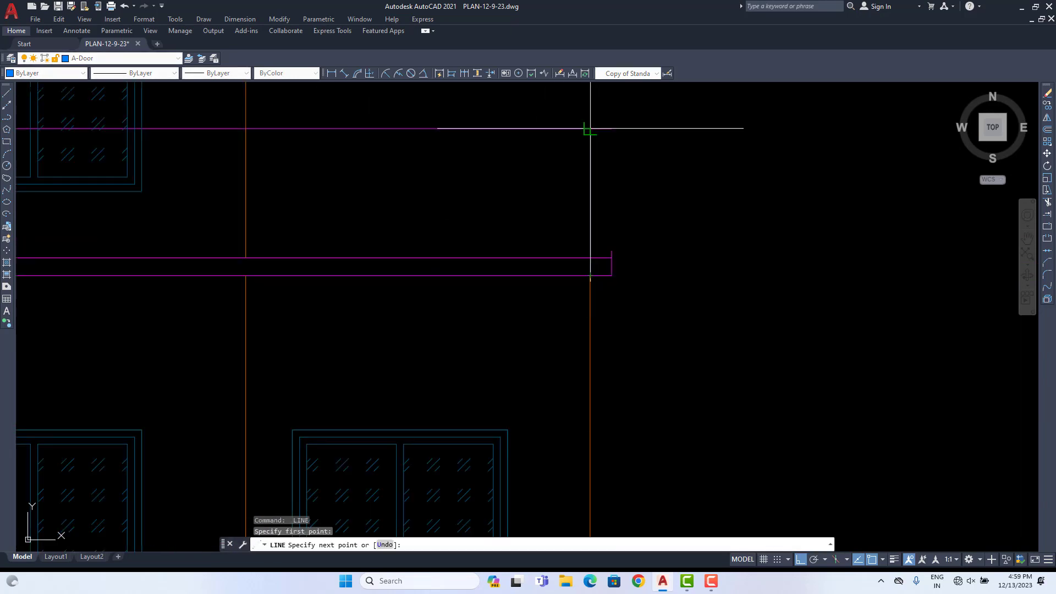
click(590, 129)
key(Return)
Step: Trim the parapet's right overhang, the stub above the slab's right end and the new vertical line's piece inside the slab
text(tr)
key(Return)
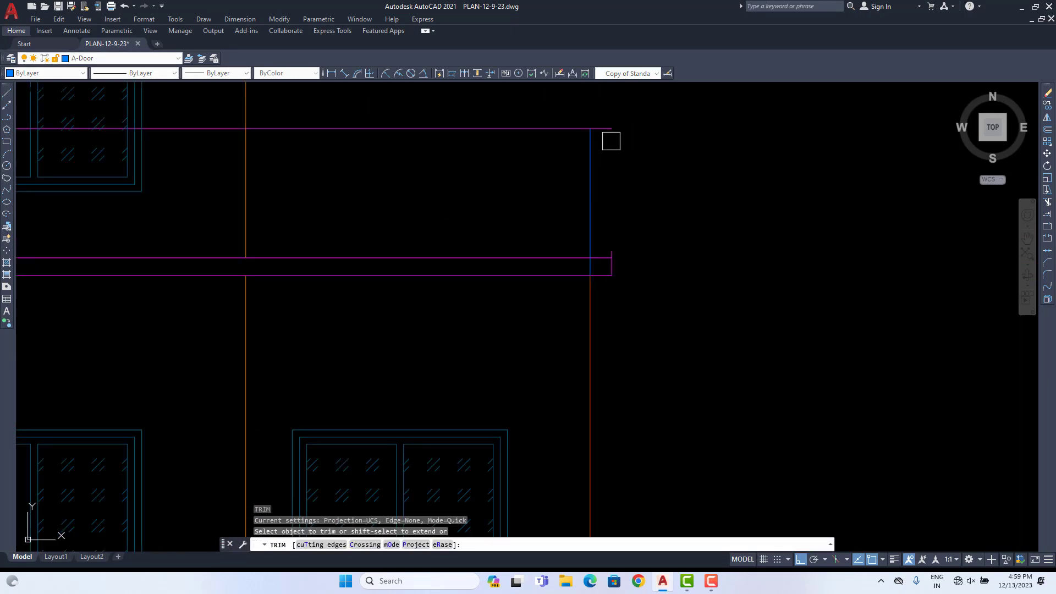
click(608, 131)
scroll(620, 247, up, 2)
click(612, 254)
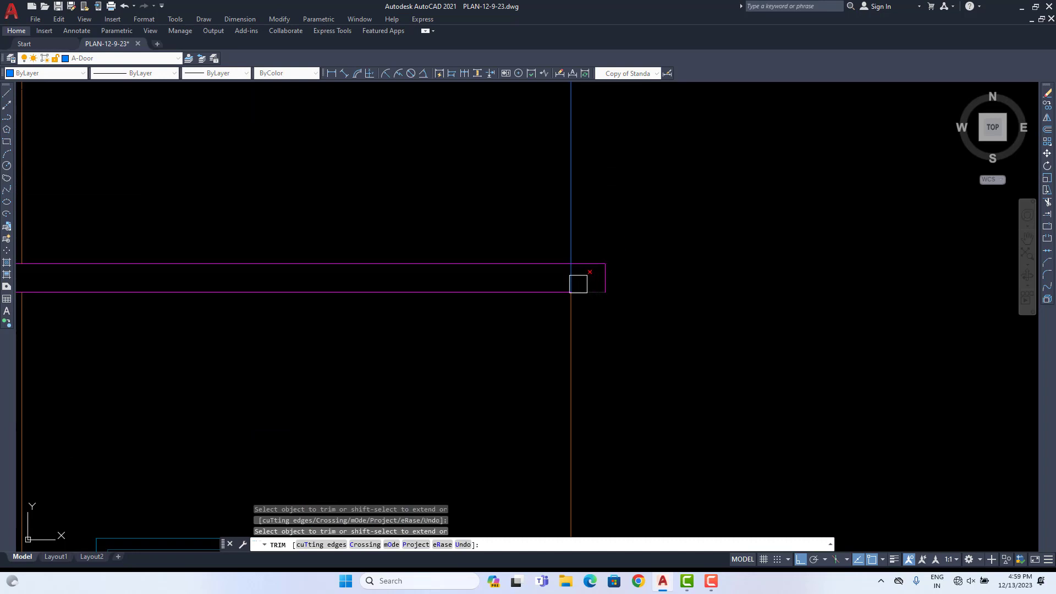
click(577, 283)
Step: Trim the parapet's top line between the tower walls on both sides of the tower window
scroll(578, 283, down, 6)
scroll(792, 237, up, 5)
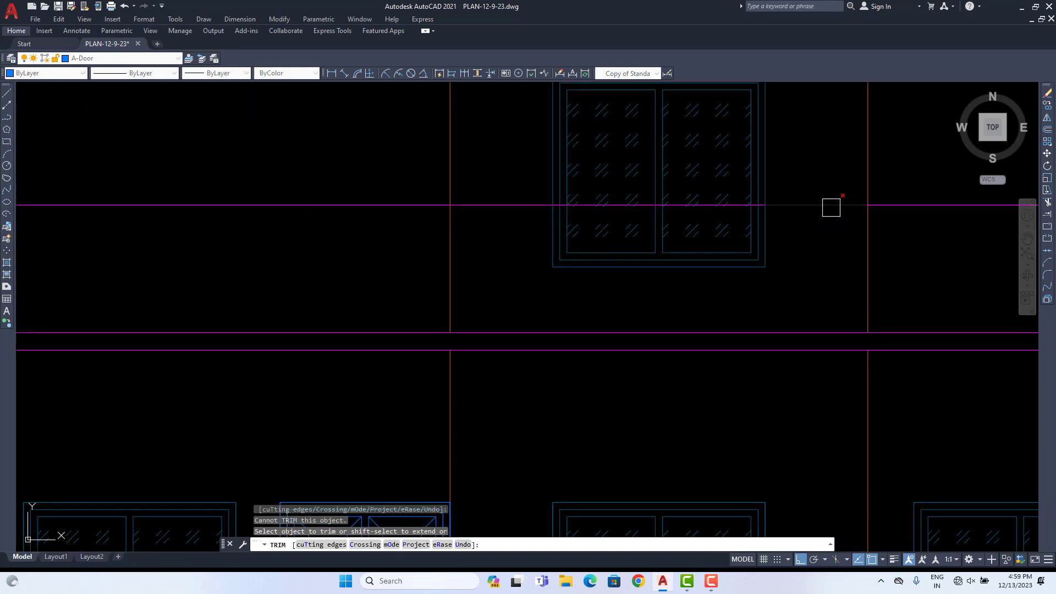
click(830, 205)
scroll(781, 205, up, 2)
click(380, 205)
scroll(406, 225, down, 7)
Step: Trim the parapet line's overhang at the left end and the left vertical line's piece inside the roof slab
scroll(429, 231, down, 3)
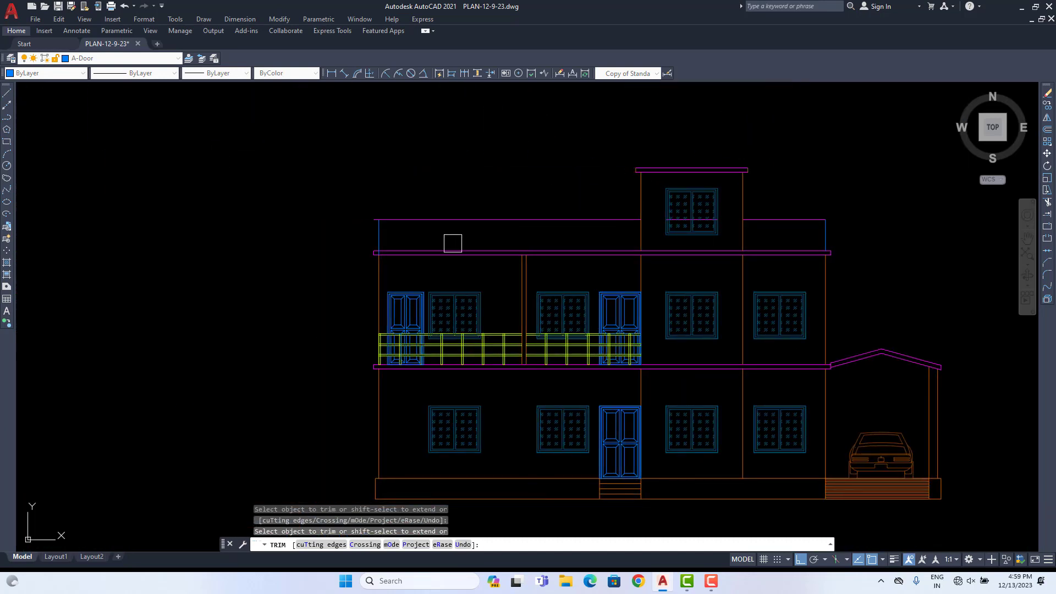
scroll(366, 224, up, 8)
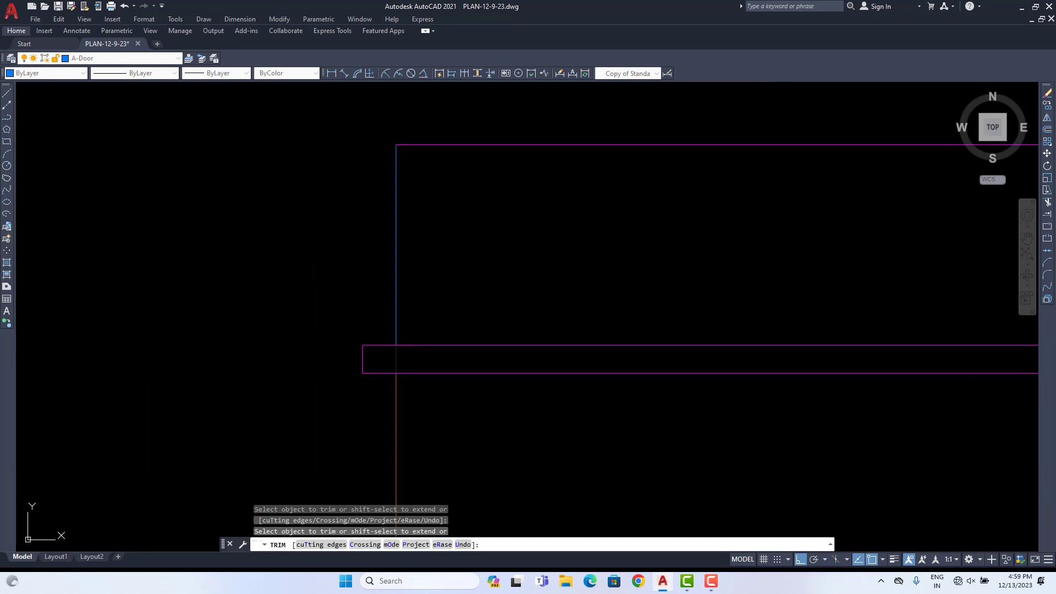
scroll(474, 333, down, 6)
Step: End trimming and erase the leftover piece of parapet line crossing the tower window
scroll(637, 319, up, 5)
click(637, 319)
scroll(579, 294, up, 3)
key(Escape)
click(573, 279)
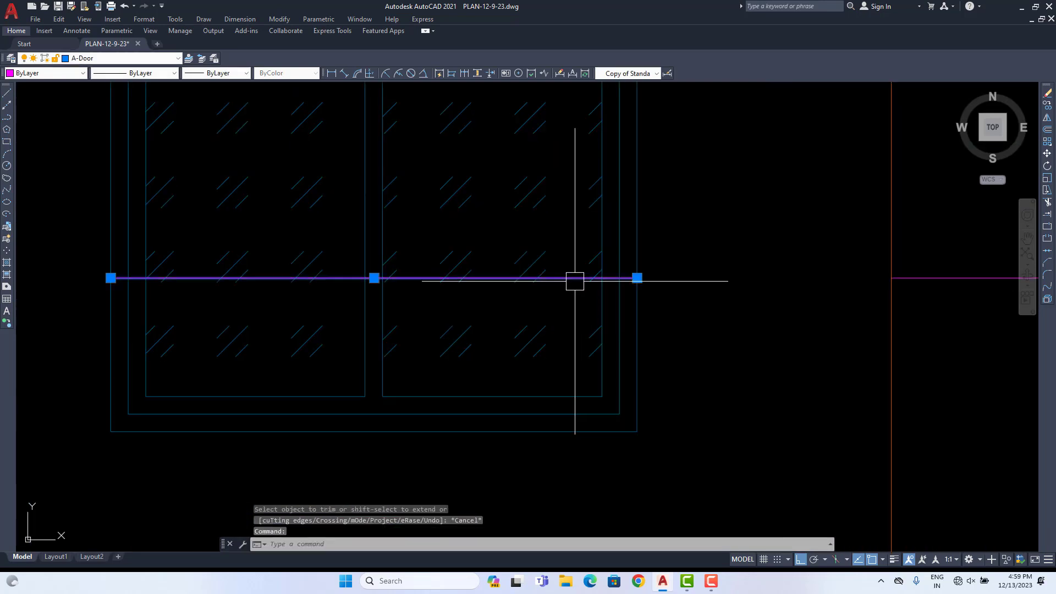
key(Delete)
scroll(649, 330, down, 5)
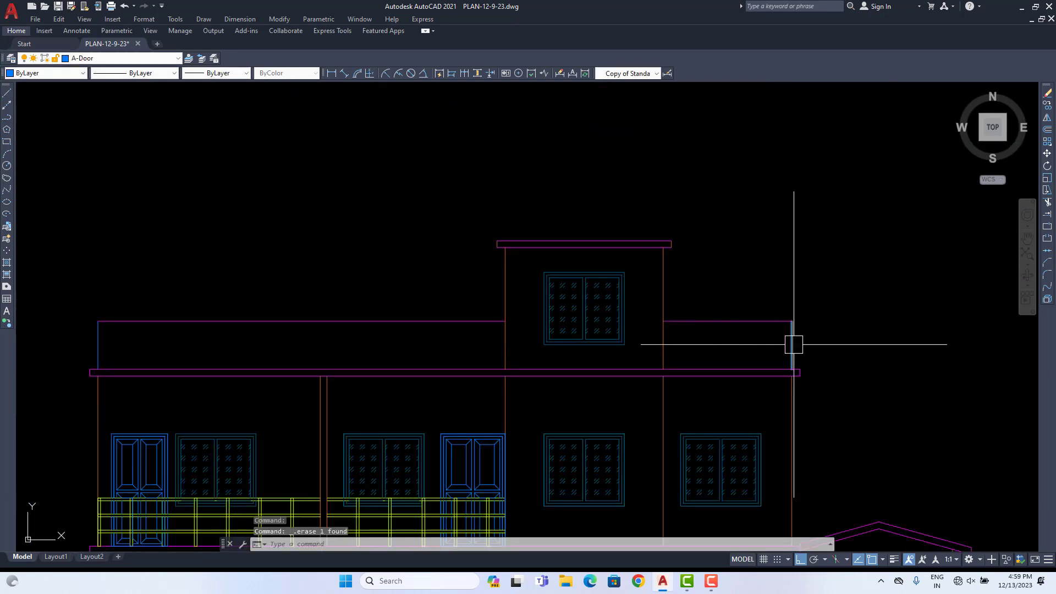
Step: Match the properties of the parapet's top line onto the vertical lines at both parapet ends
text(ma)
key(Return)
click(791, 323)
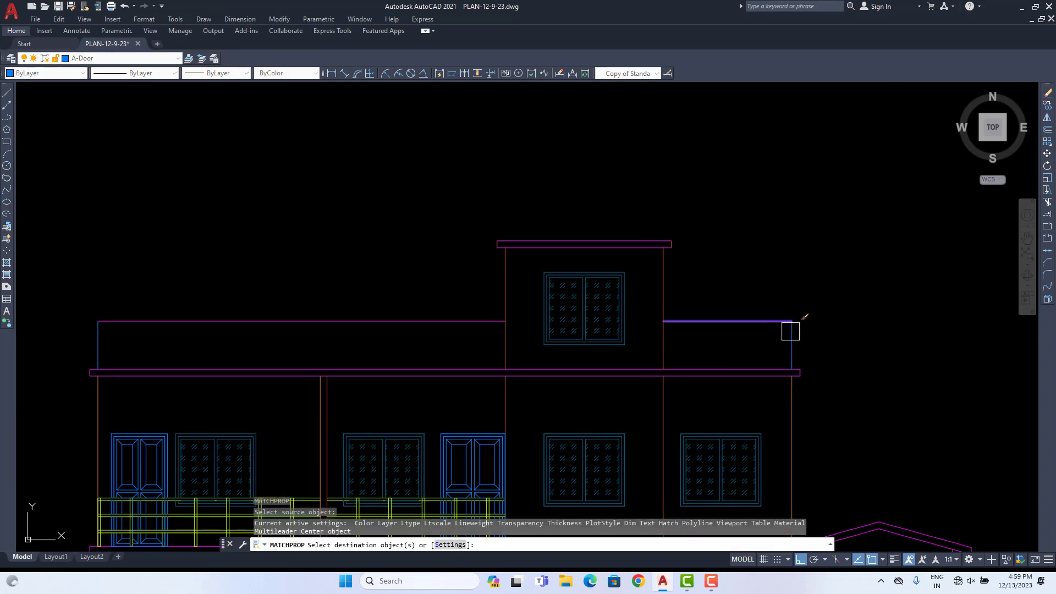
click(793, 344)
click(103, 344)
key(Escape)
Step: Save the drawing with the finished parapet
scroll(196, 347, down, 2)
scroll(198, 217, down, 2)
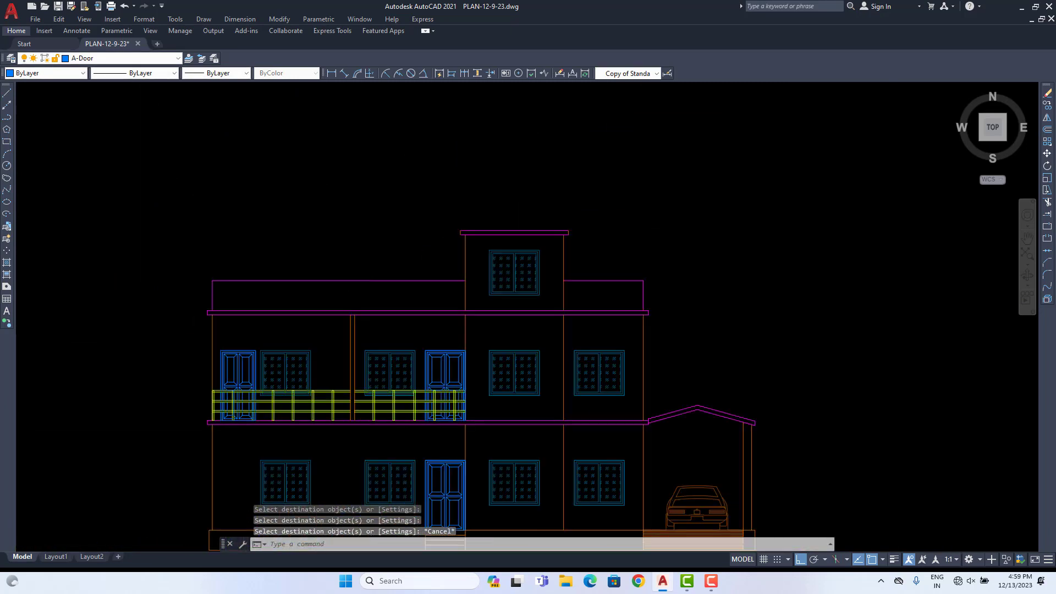
scroll(396, 210, up, 2)
scroll(483, 204, down, 3)
key(ctrl+s)
scroll(482, 204, up, 2)
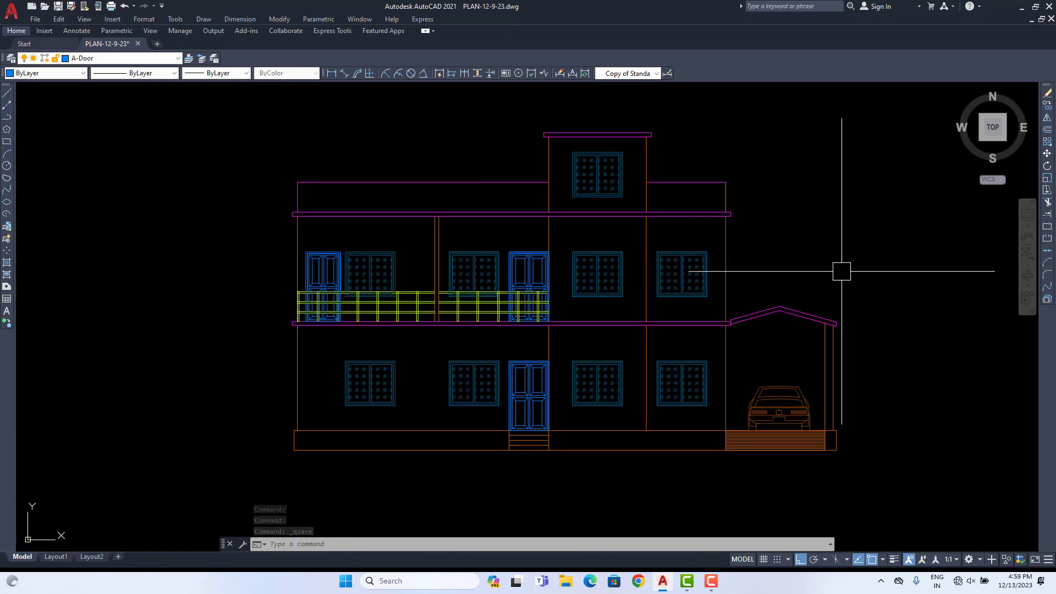
Step: Copy the FIRST FLOOR PLAN title straight up to just below the front elevation
scroll(704, 287, down, 4)
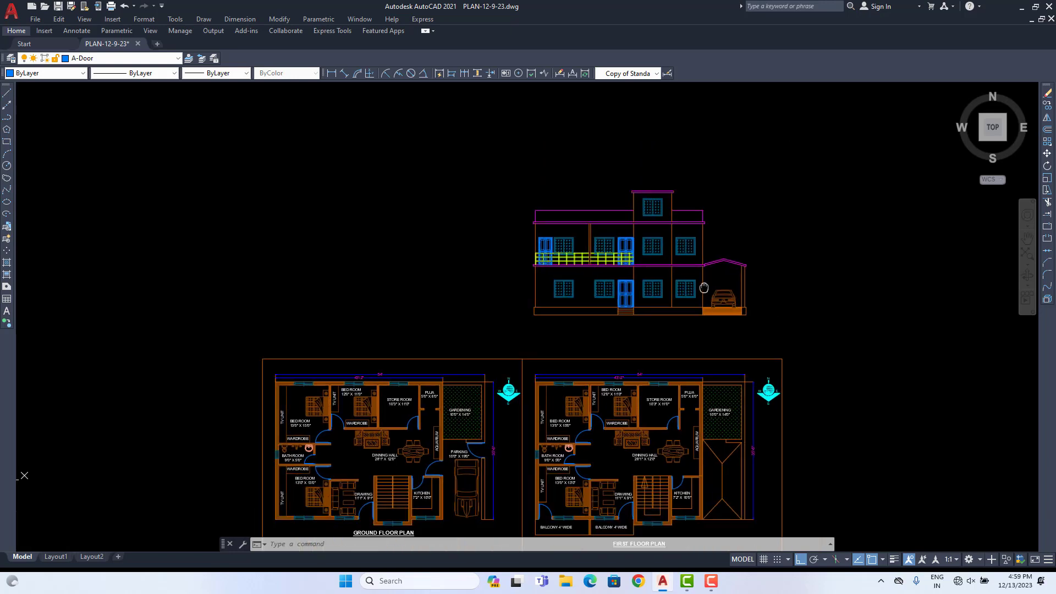
mouse_move(704, 287)
middle_down()
mouse_move(686, 252)
mouse_move(711, 302)
mouse_move(716, 265)
middle_up()
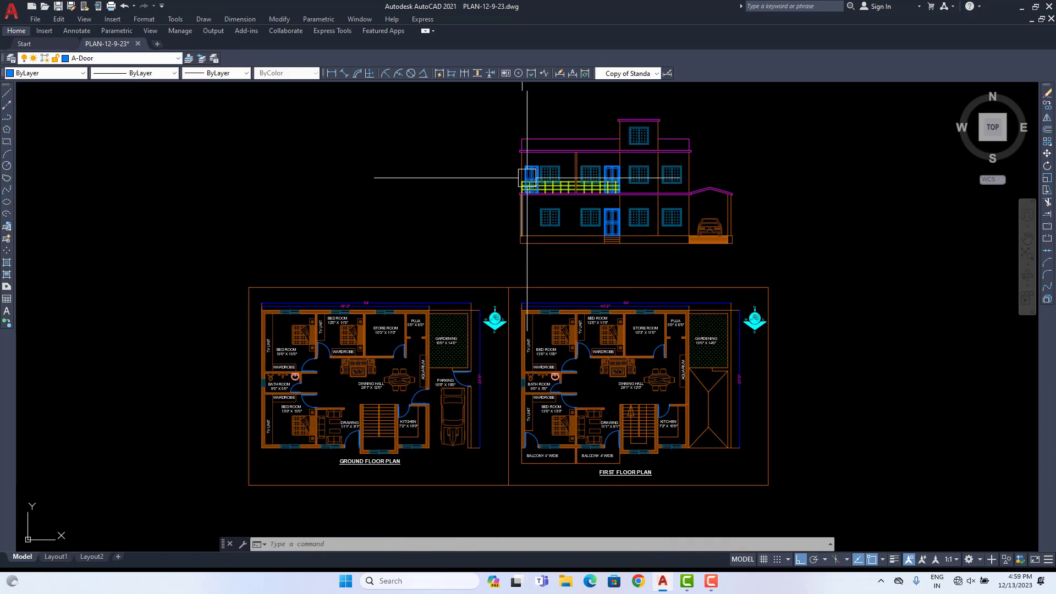
click(640, 472)
click(1047, 105)
click(857, 446)
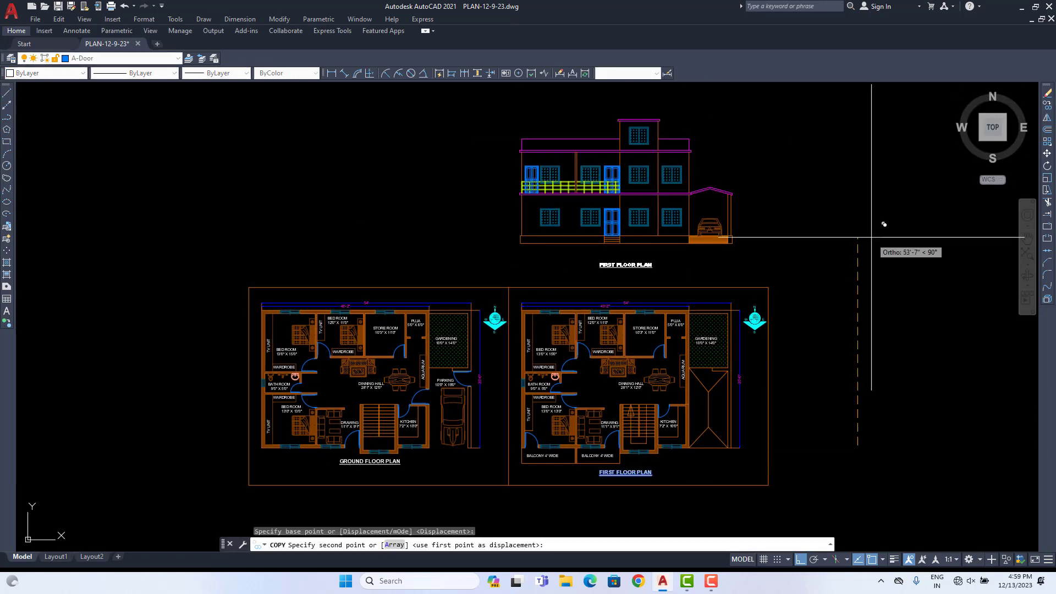
click(853, 226)
right_click(790, 207)
Step: Change the copied title below the elevation to FRONT ELEVATION
scroll(625, 243, up, 4)
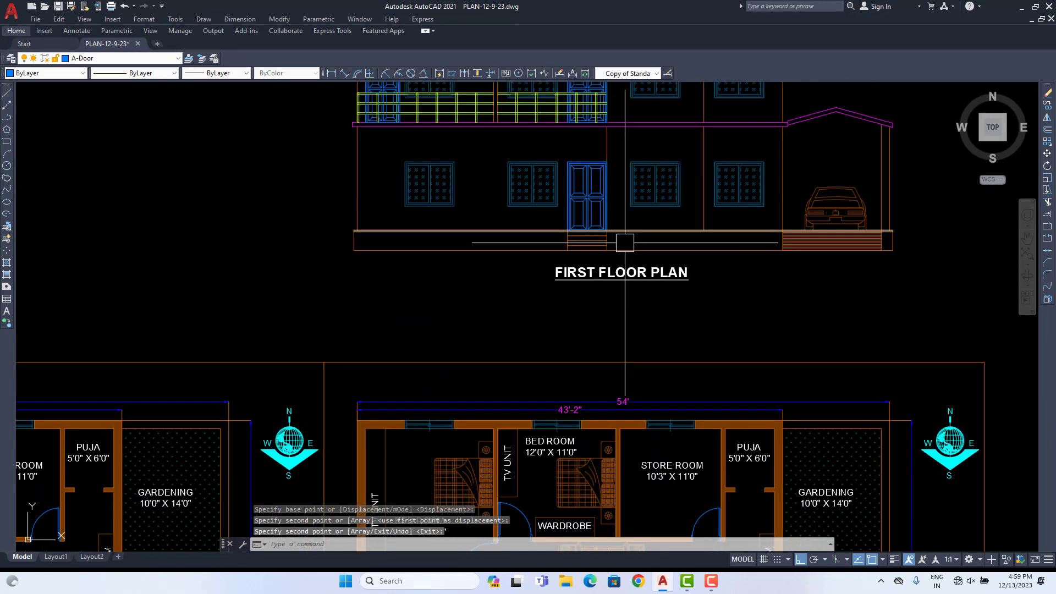
scroll(625, 242, up, 2)
double_click(622, 269)
drag(732, 271, 422, 278)
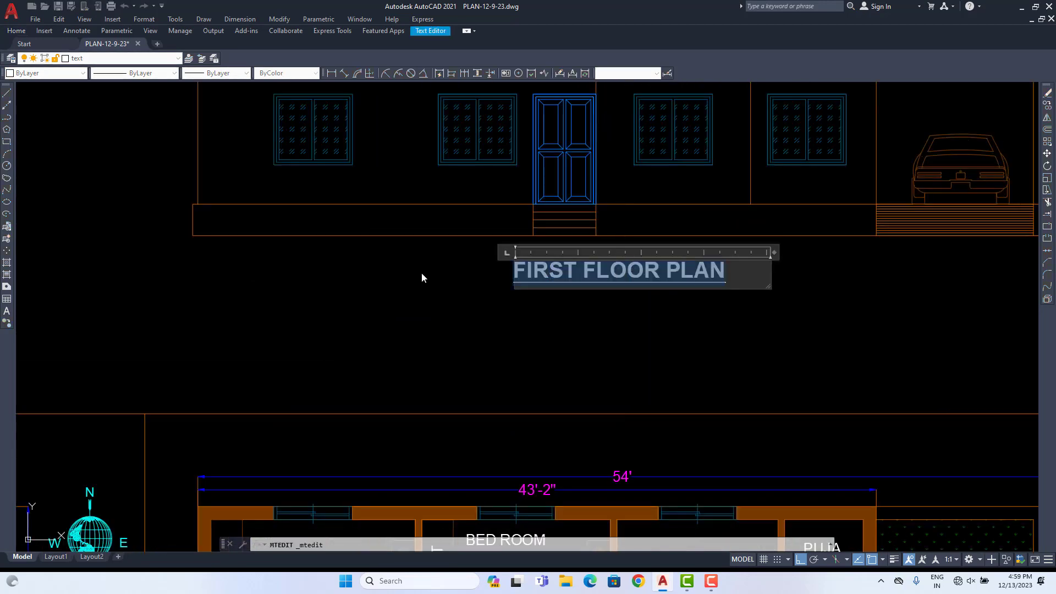
text(FRONT)
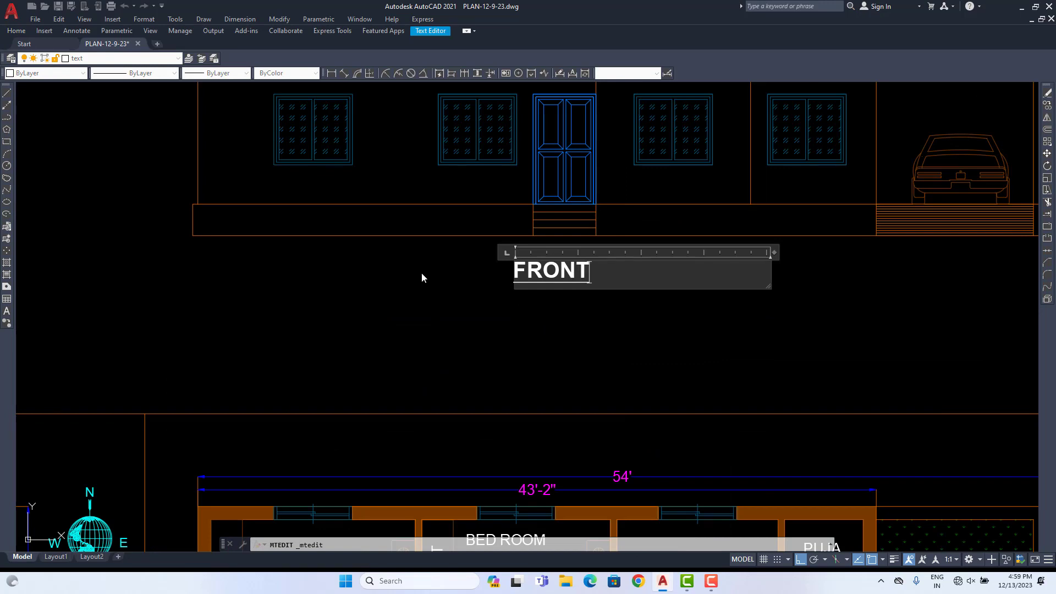
text( ELEV)
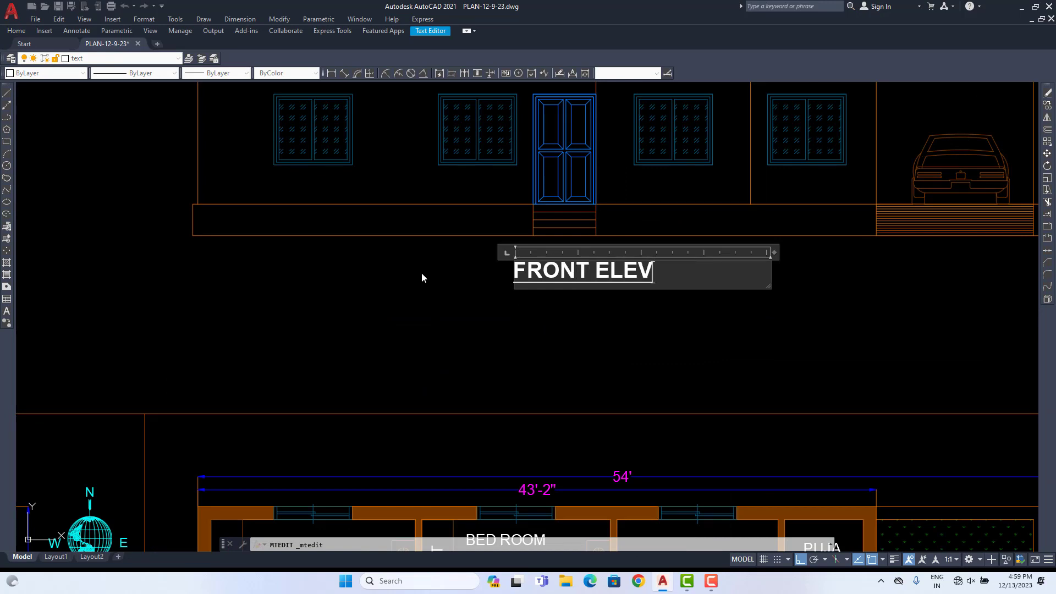
text(ATION)
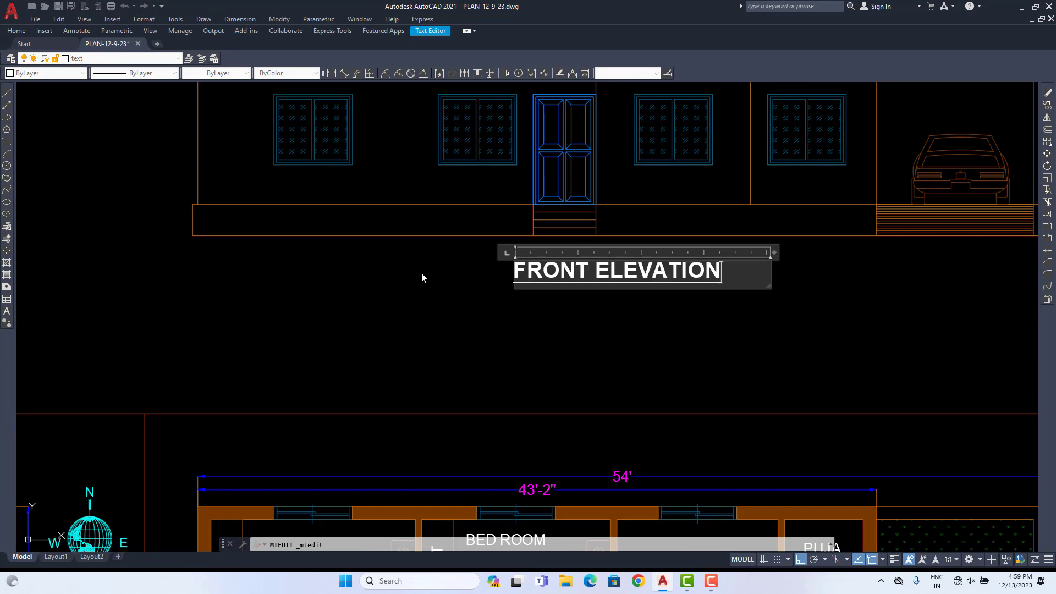
click(498, 316)
Step: Examine the ground and first floor plans together with the titled front elevation
scroll(511, 311, down, 6)
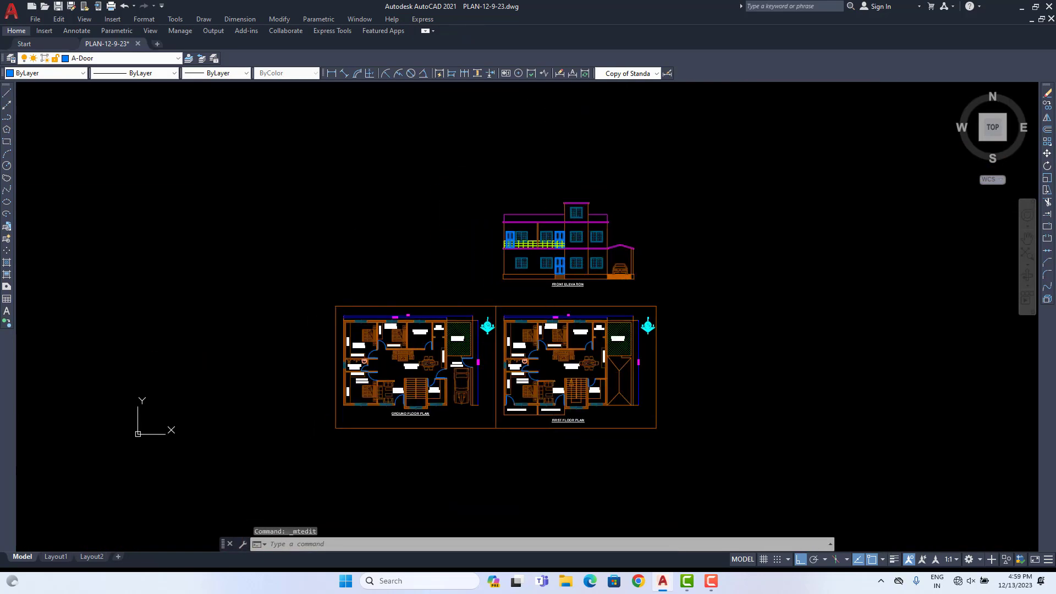
scroll(579, 312, up, 7)
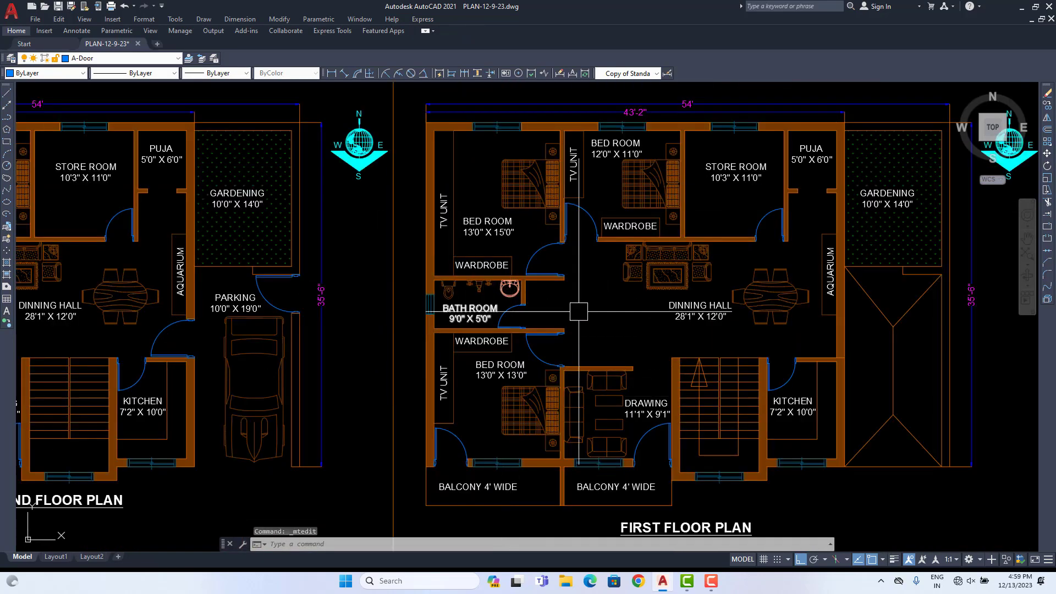
middle_drag(937, 314, 824, 327)
scroll(352, 319, down, 2)
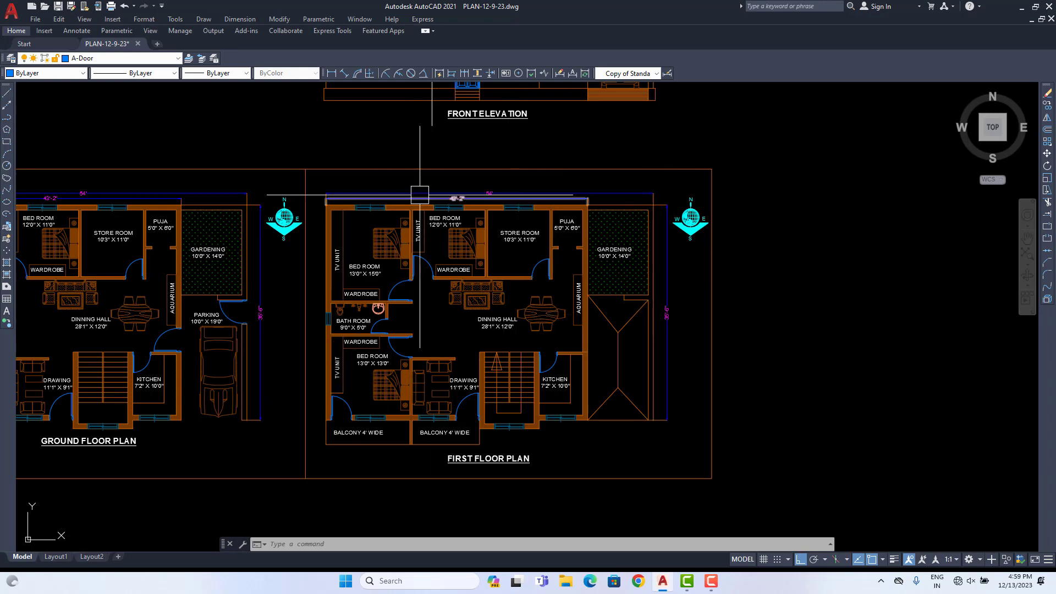
middle_drag(540, 198, 547, 316)
scroll(481, 233, down, 4)
scroll(523, 221, up, 2)
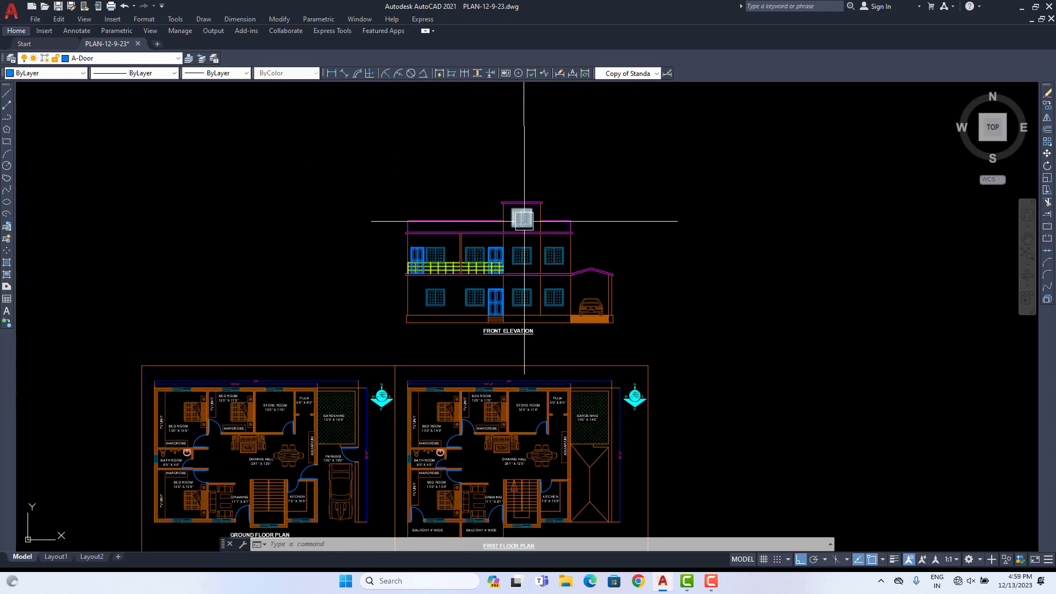
scroll(536, 281, up, 4)
scroll(545, 350, down, 2)
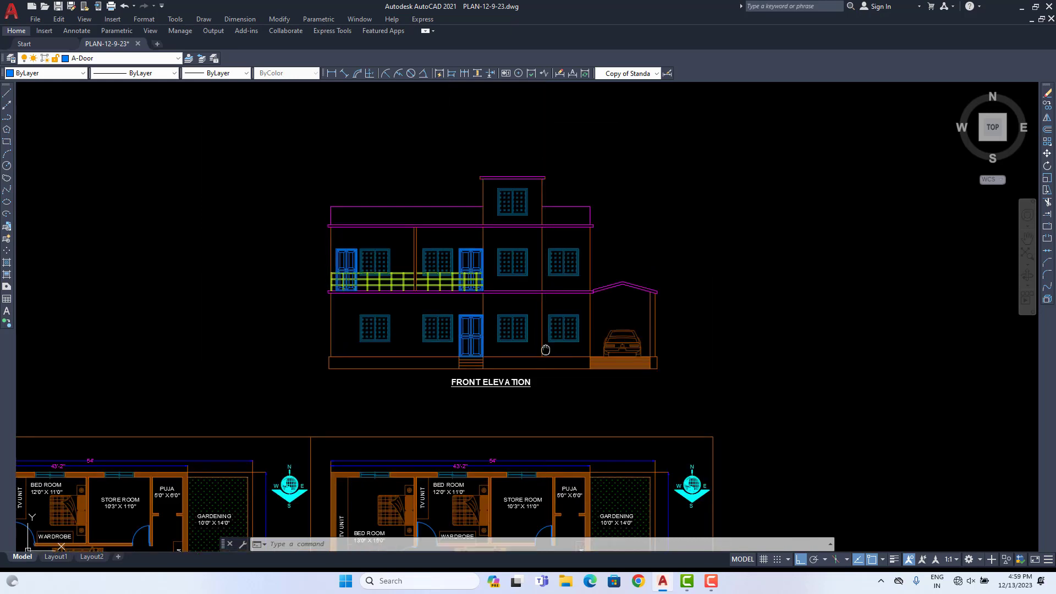
middle_drag(546, 350, 524, 416)
scroll(524, 370, up, 2)
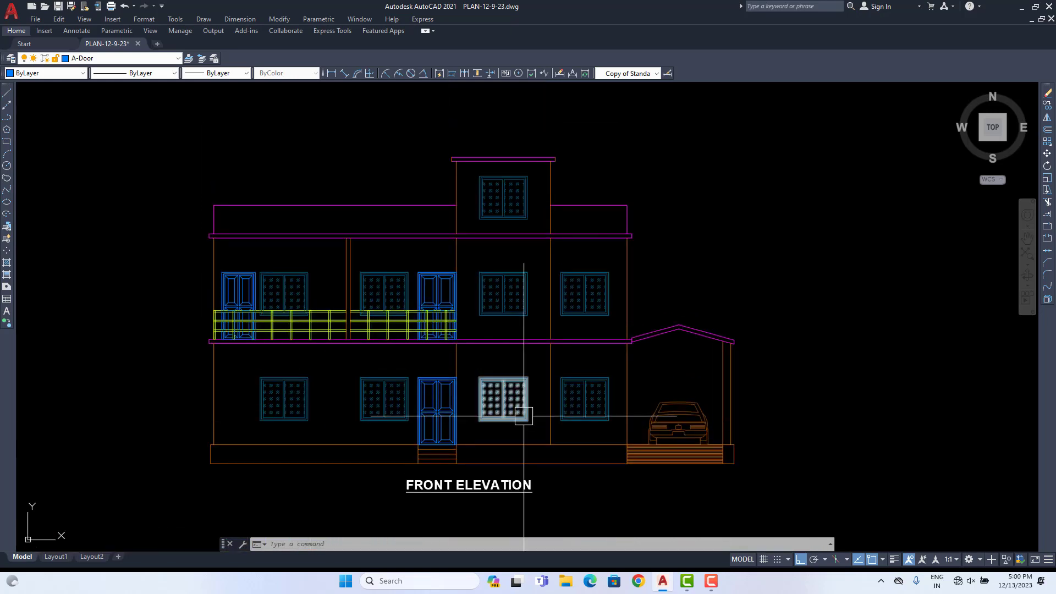
Step: Start plotting, dismiss the plotter warning and set the paper size to ISO full bleed A4 (297.00 x 210.00 MM)
key(ctrl+p)
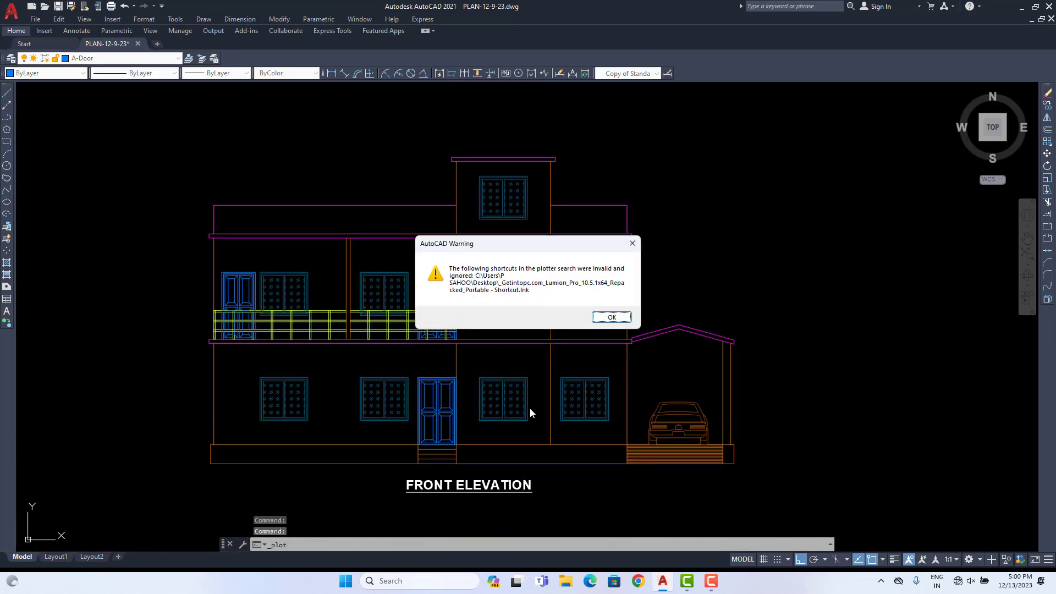
click(605, 319)
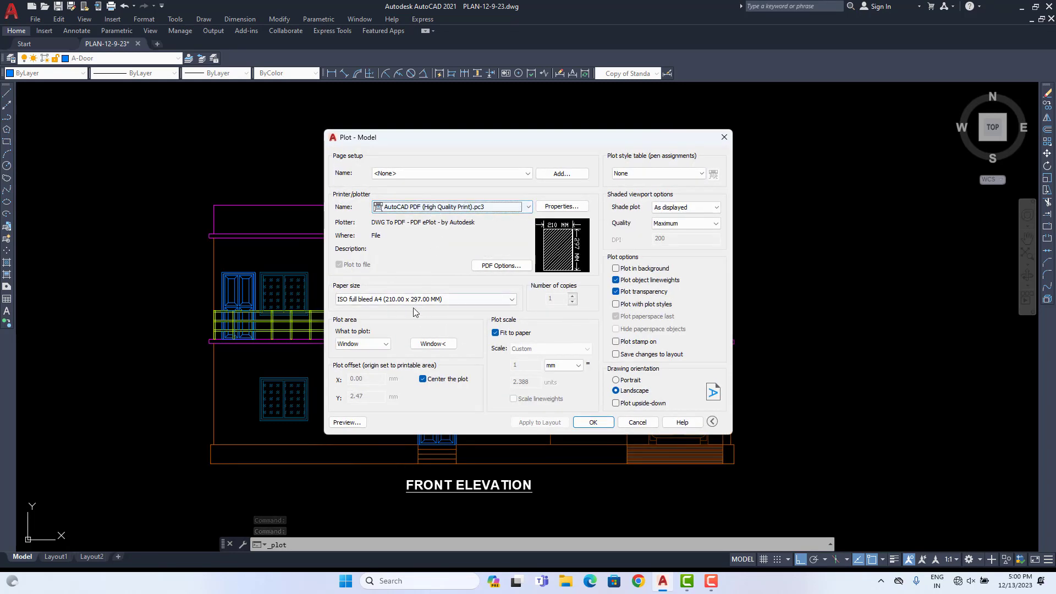
click(390, 302)
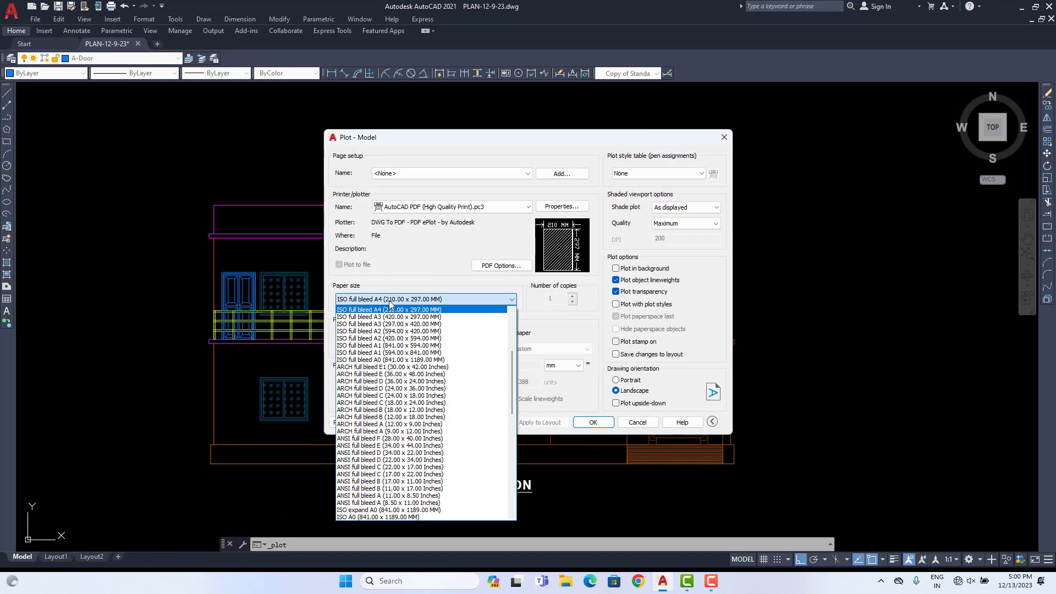
scroll(388, 327, up, 1)
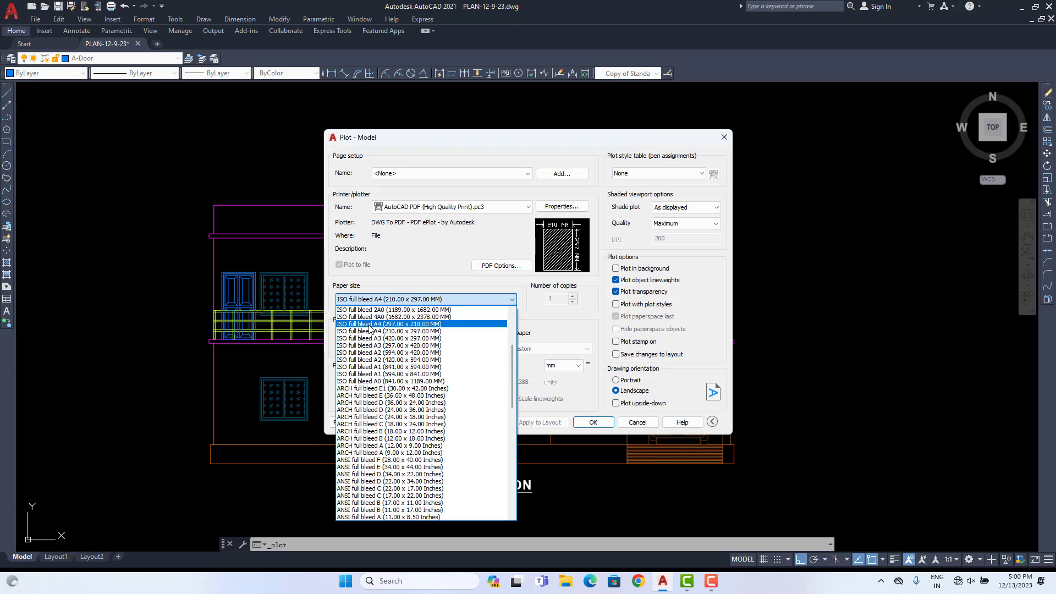
click(372, 324)
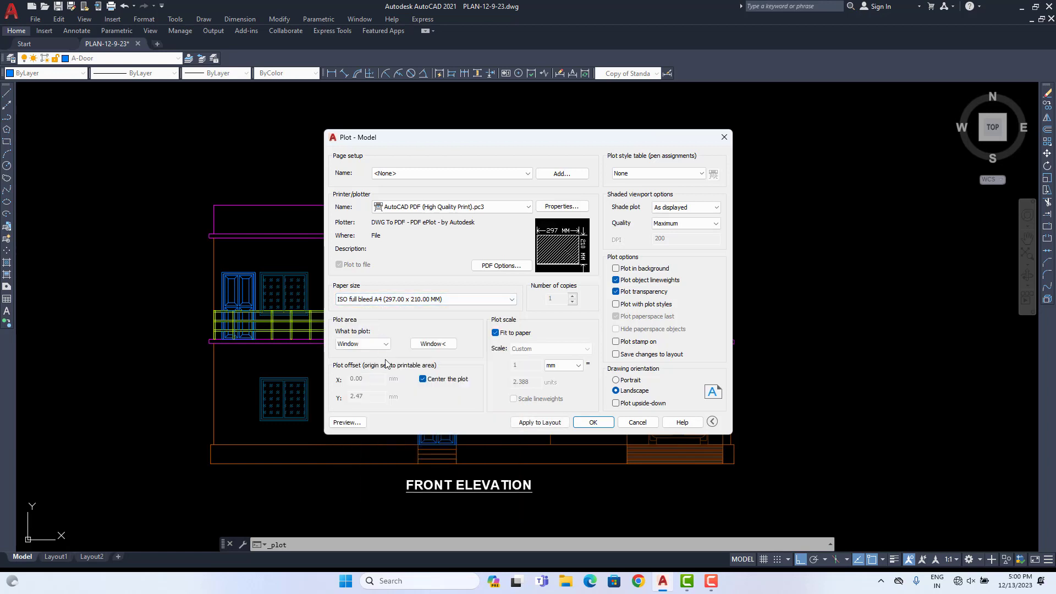
Step: Define the plot window around the whole front elevation and its title, and apply the plot settings to the layout
click(434, 344)
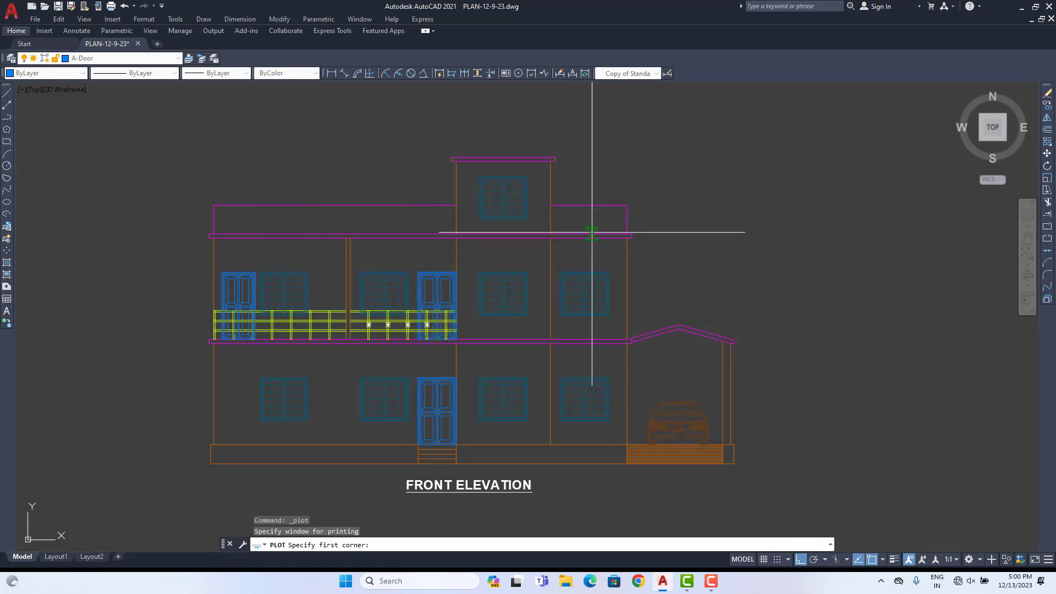
click(203, 141)
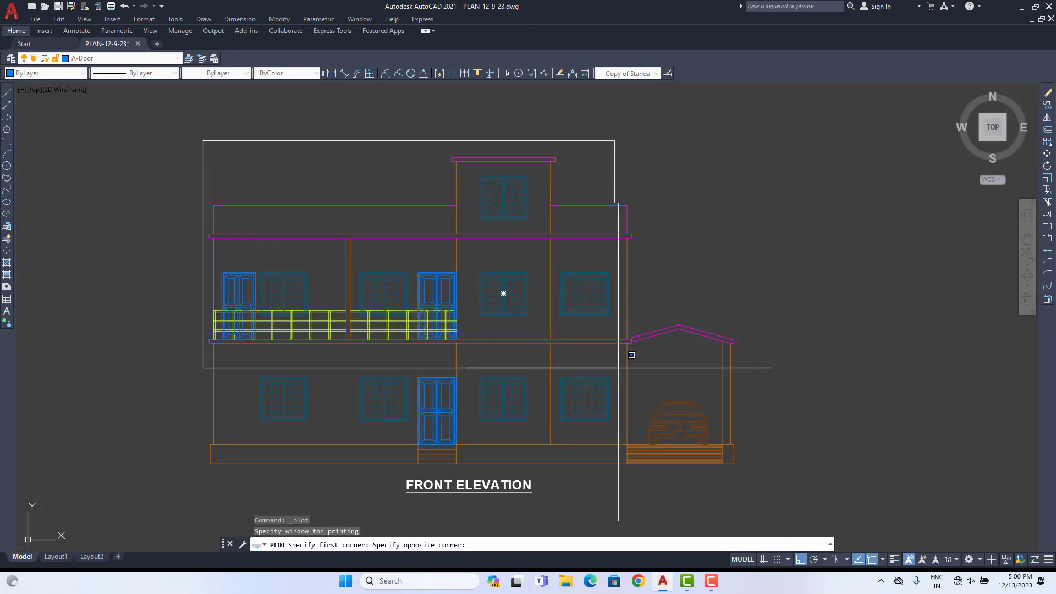
click(745, 500)
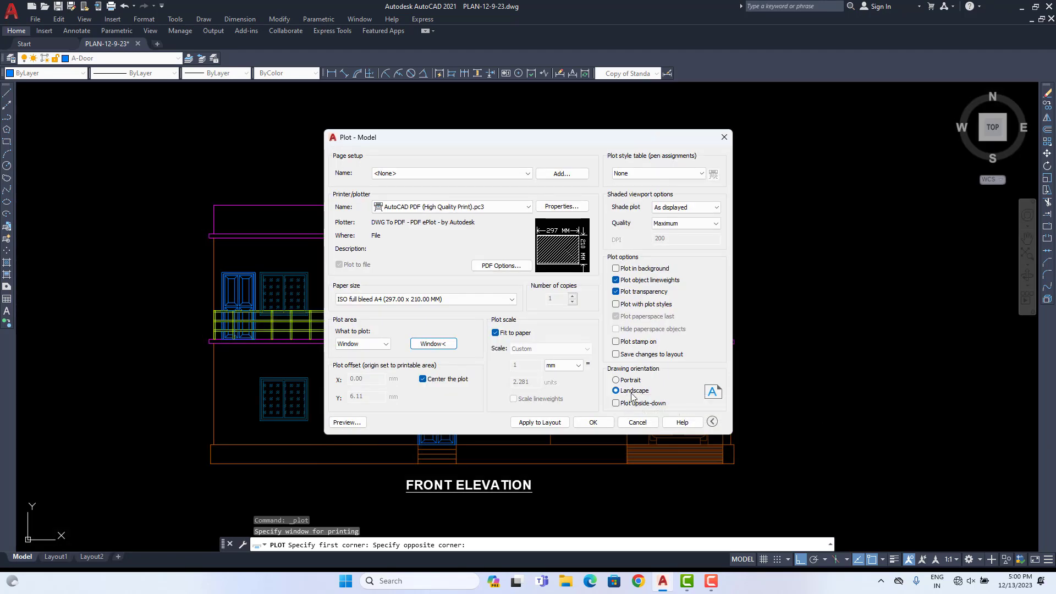
click(635, 175)
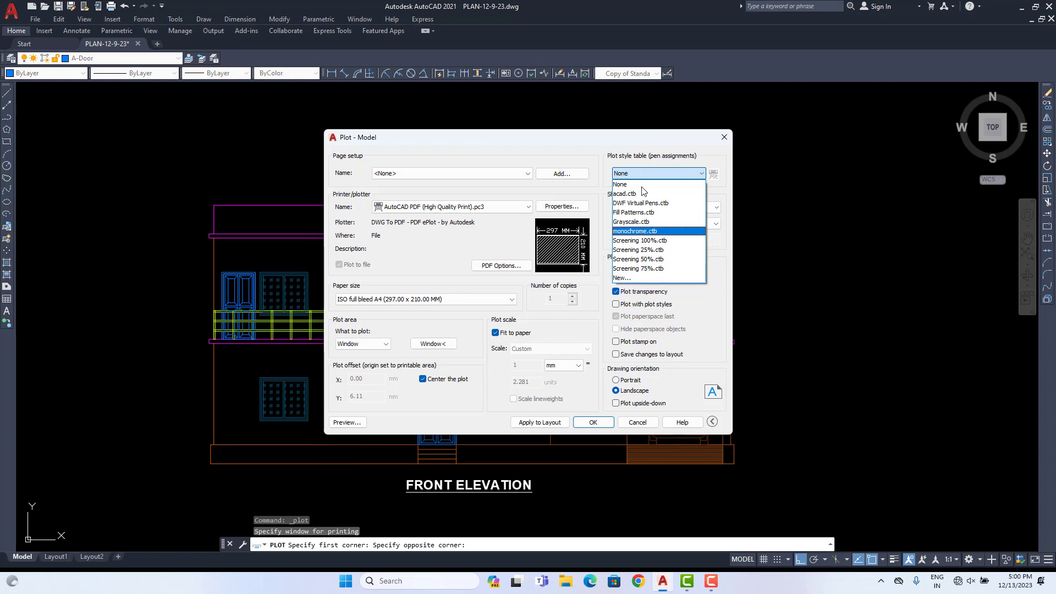
click(656, 145)
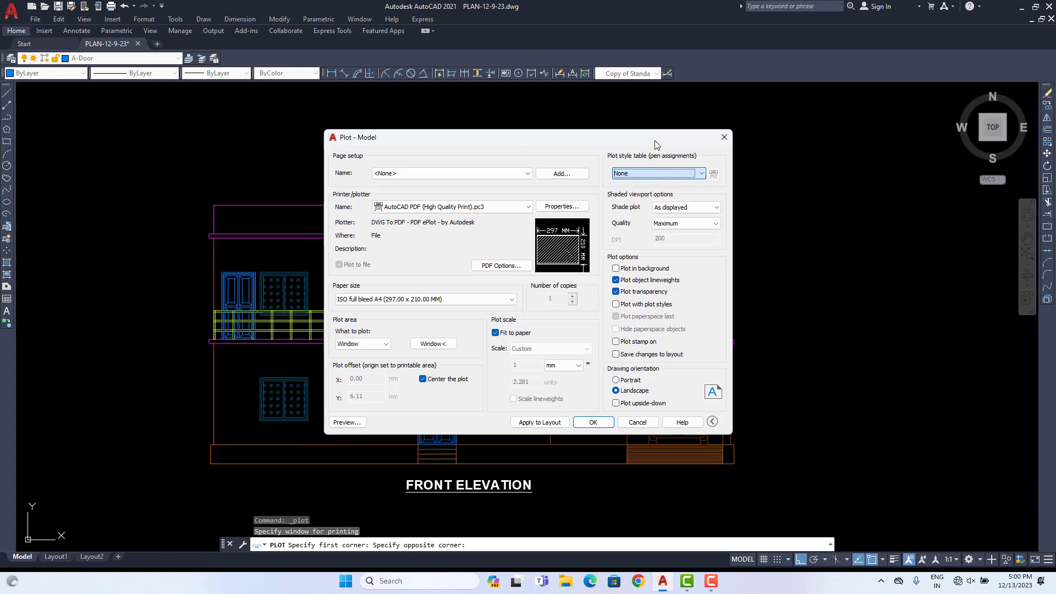
click(542, 423)
Step: Preview the plot without a plot style table and examine the balcony railing, windows and doors up close
click(336, 425)
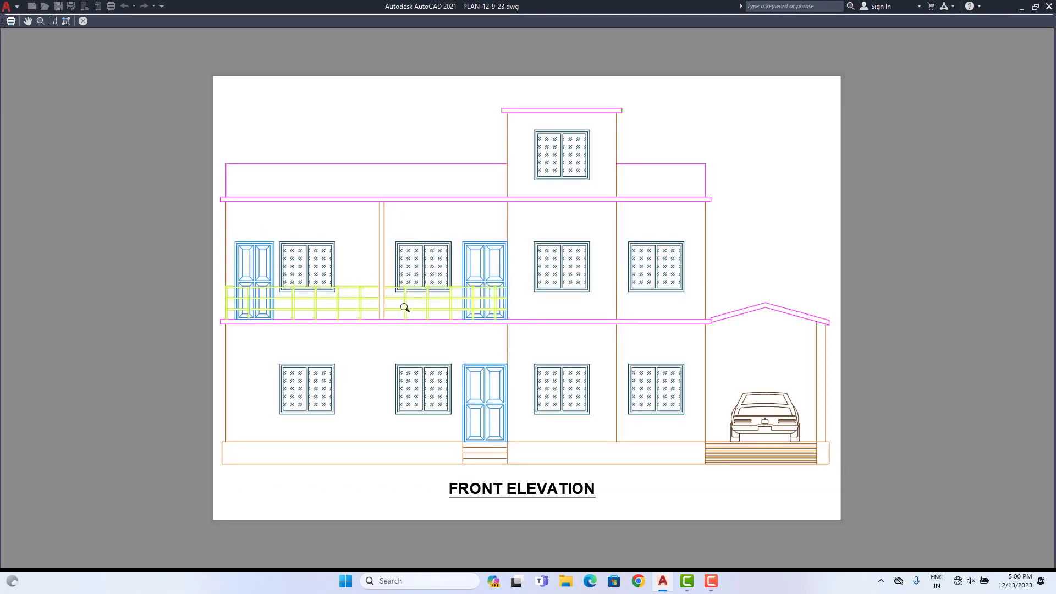
scroll(405, 308, up, 8)
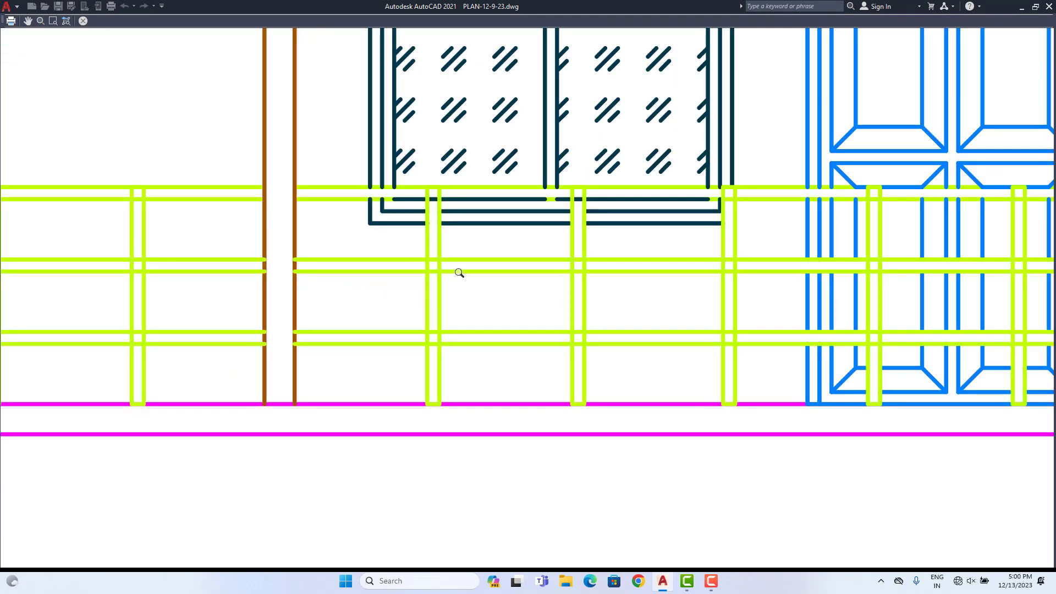
scroll(459, 273, down, 8)
scroll(437, 291, up, 6)
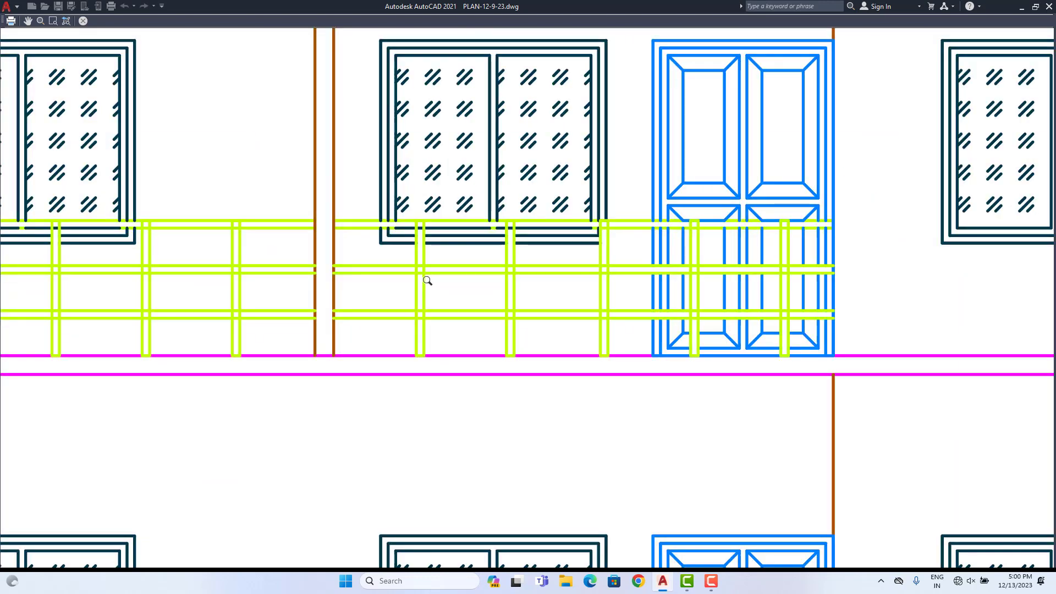
scroll(464, 300, down, 8)
scroll(463, 301, up, 2)
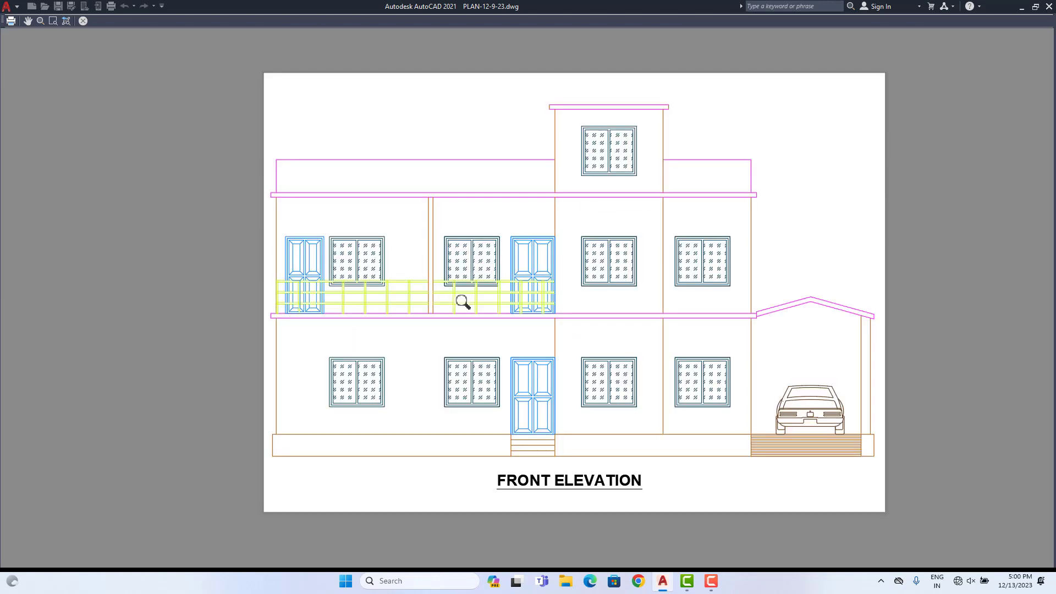
key(Escape)
Step: Set the plot style table to monochrome.ctb and preview the front elevation plot
click(659, 174)
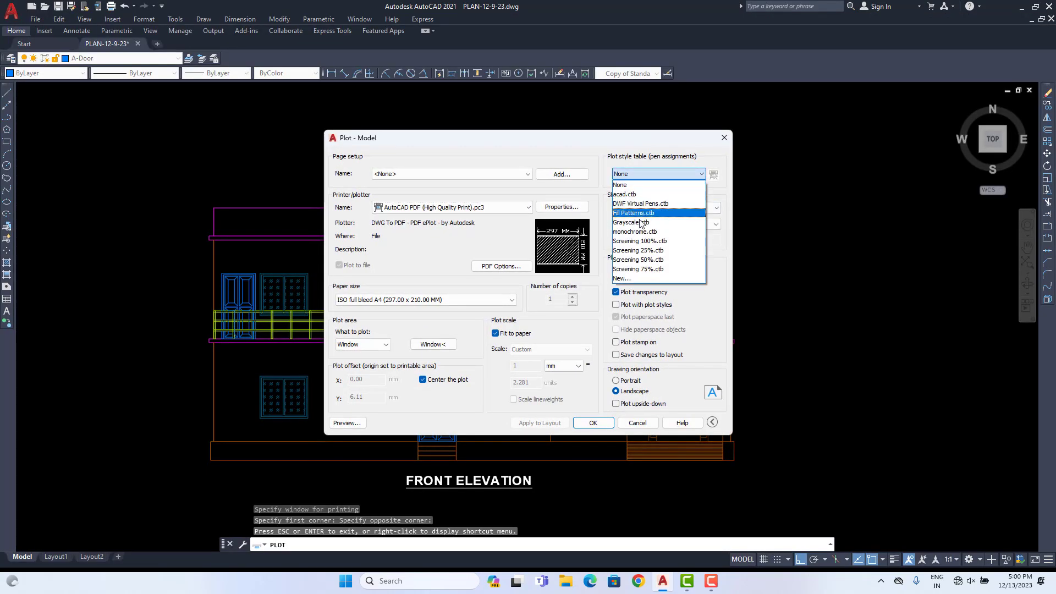
click(635, 232)
click(541, 314)
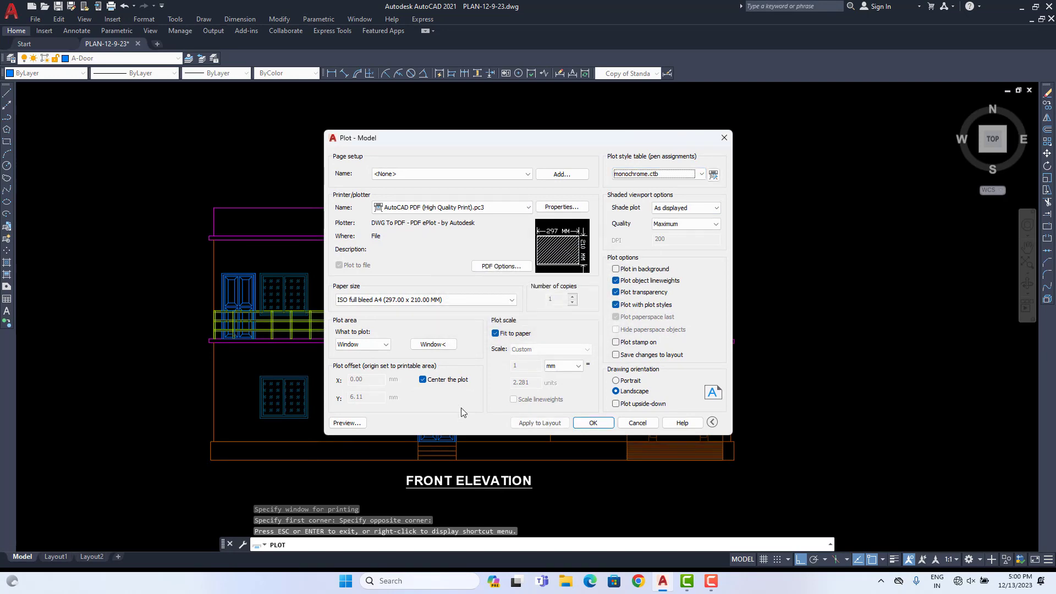
click(347, 425)
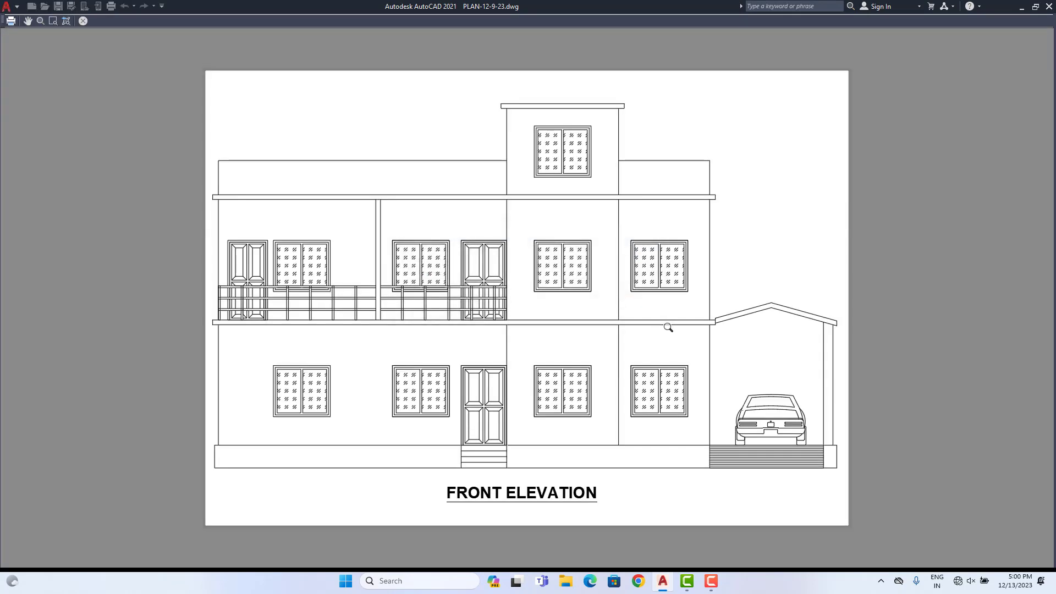
Step: Plot the previewed elevation and save it as PLAN-12-9-23-Model.pdf in the Documents folder
click(11, 21)
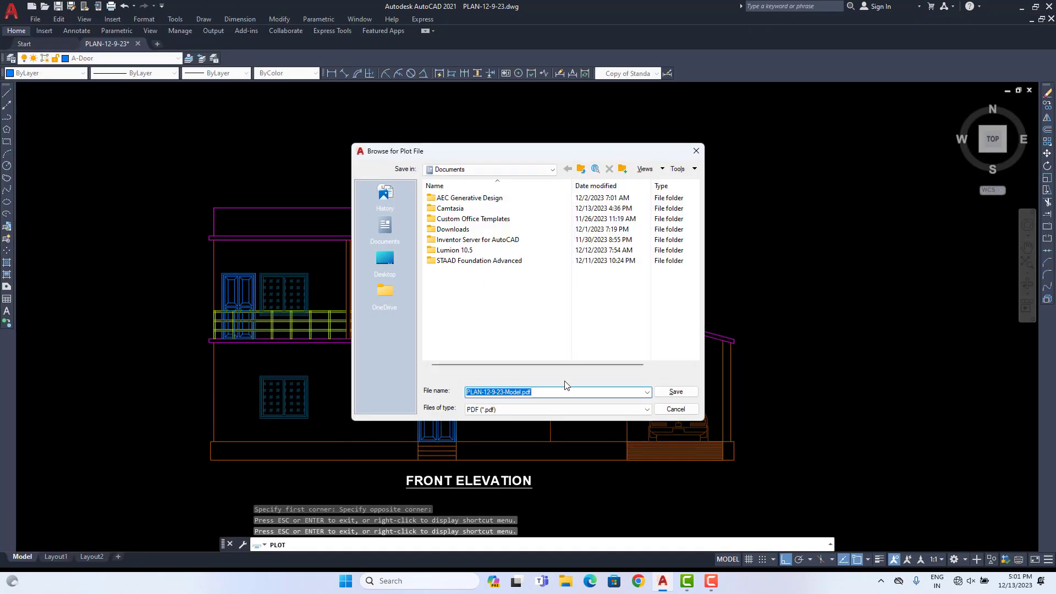
click(676, 391)
scroll(566, 346, down, 10)
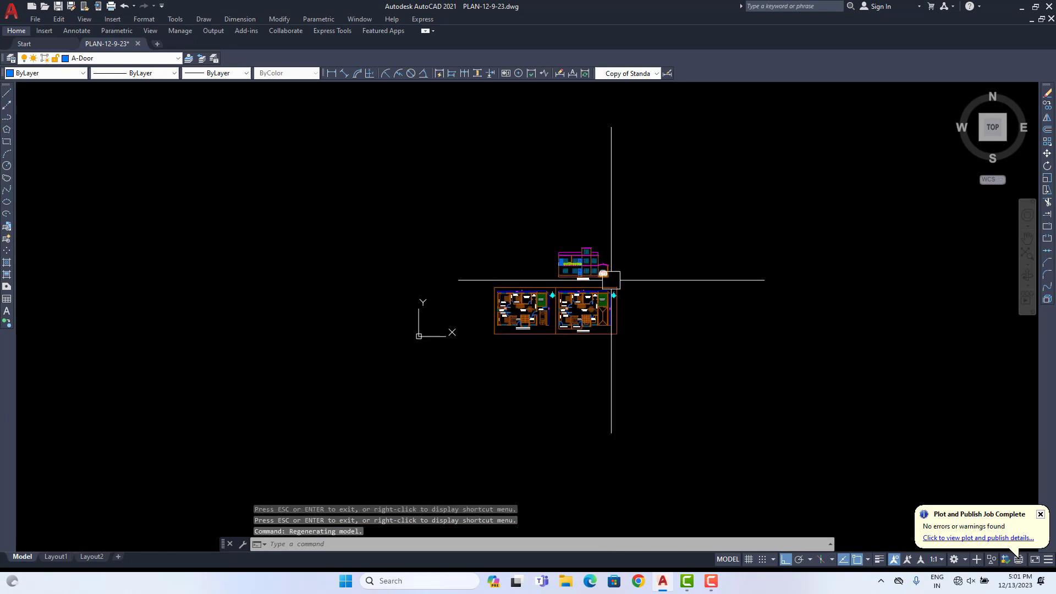
scroll(613, 282, up, 4)
mouse_move(613, 283)
middle_down()
mouse_move(612, 267)
mouse_move(681, 266)
middle_up()
scroll(681, 266, up, 2)
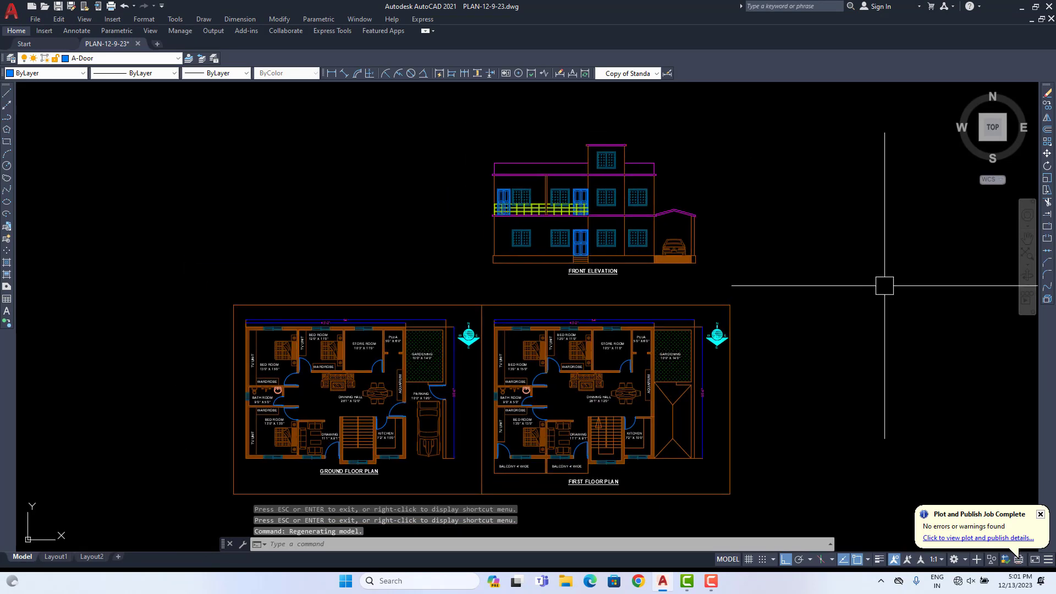